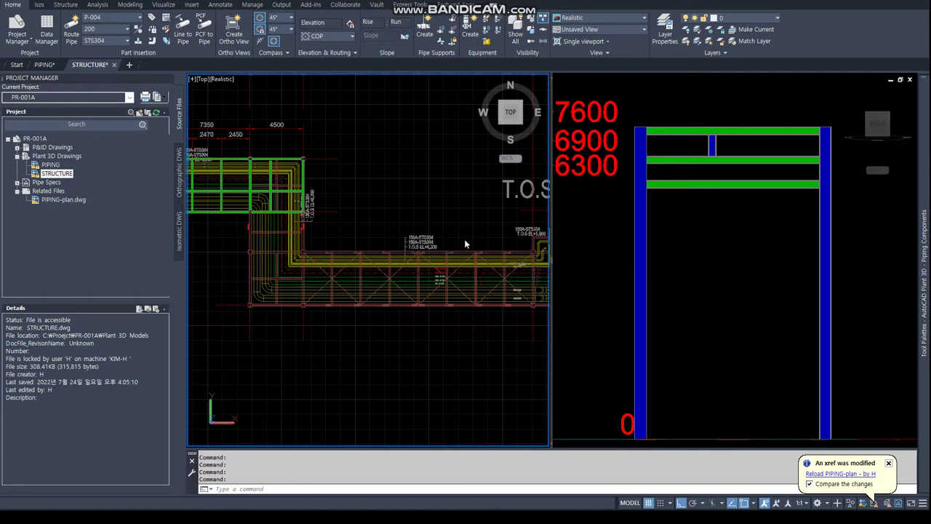
Repeat COPY and window-select the H column near grid J.
scroll(308, 214, "up", 5)
right_click(301, 253)
left_click(320, 260)
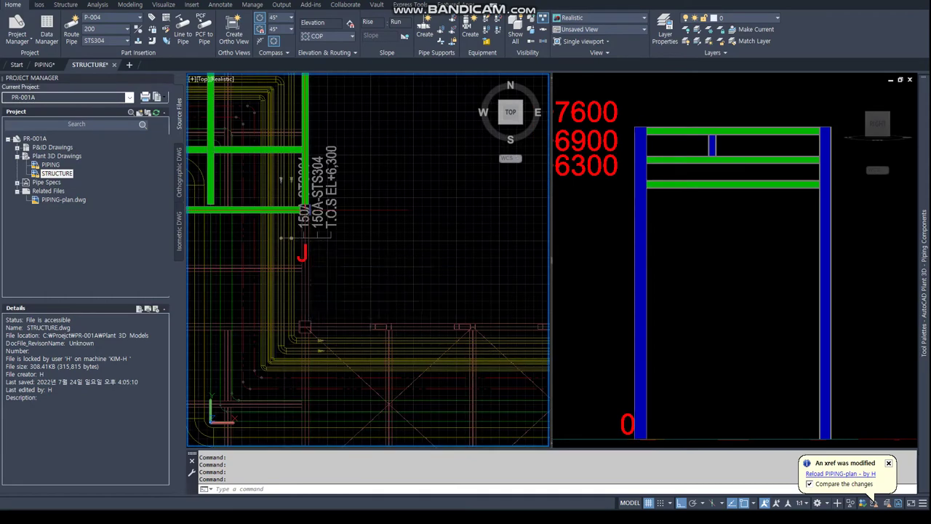
type("w")
key("Return")
scroll(290, 190, "up", 3)
left_click(290, 191)
left_click(373, 259)
scroll(373, 259, "down", 5)
scroll(301, 208, "up", 3)
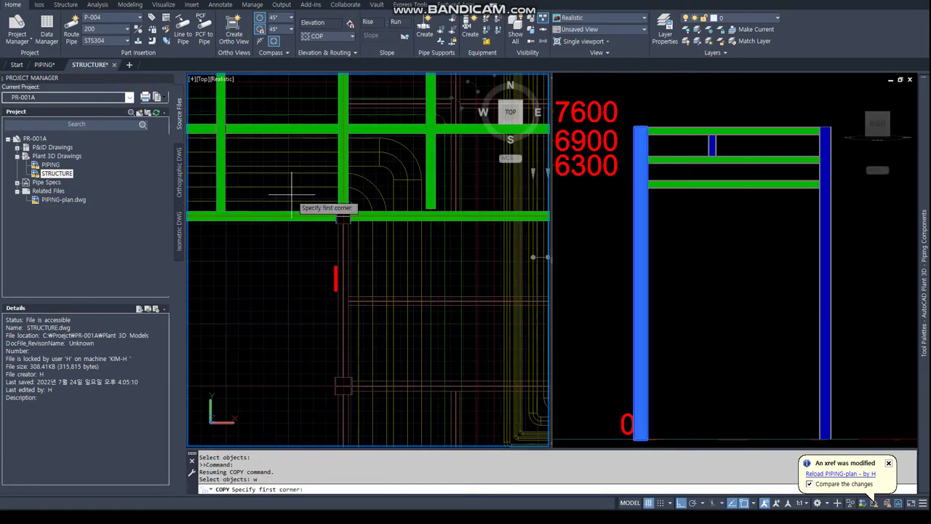
scroll(371, 237, "down", 2)
key("Return")
Pick the column's base point and place the copy perpendicular on the lower grid line.
left_click(317, 208)
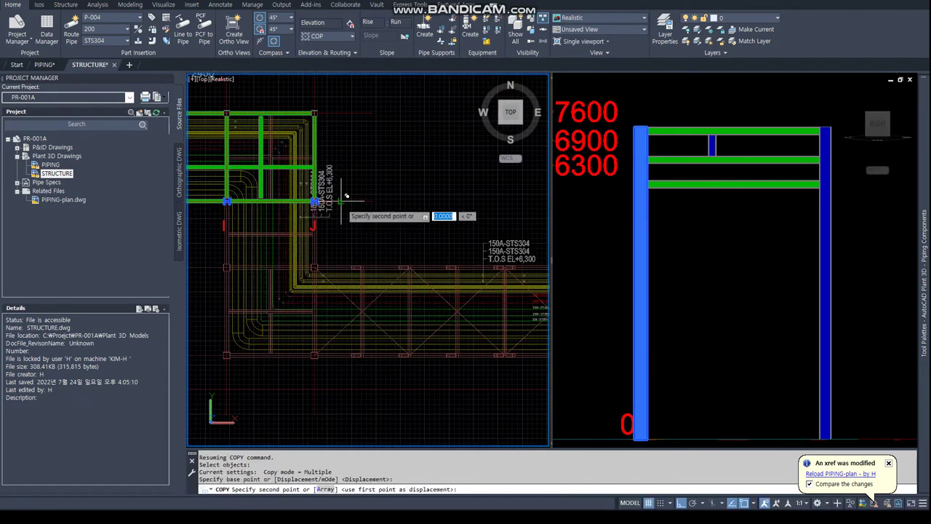
scroll(327, 263, "up", 4)
scroll(329, 264, "up", 3)
scroll(353, 266, "up", 3)
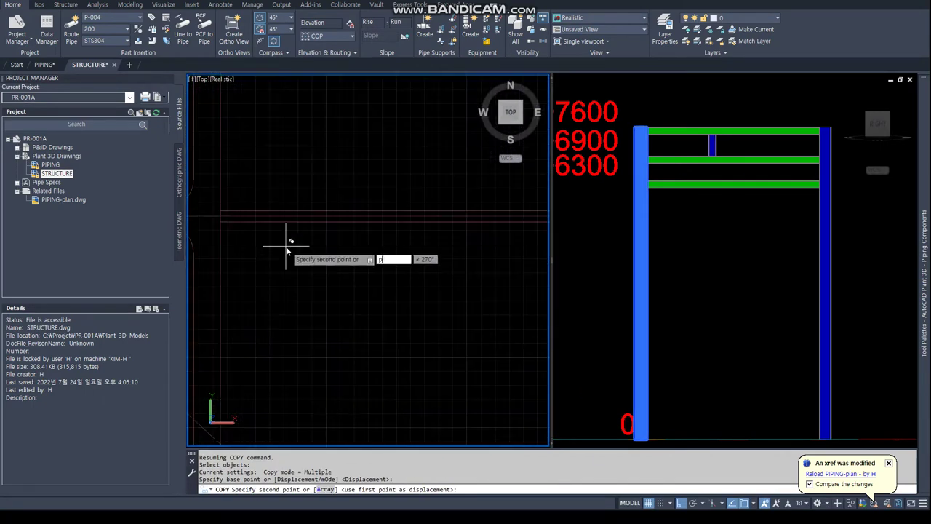
type("er")
key("Return")
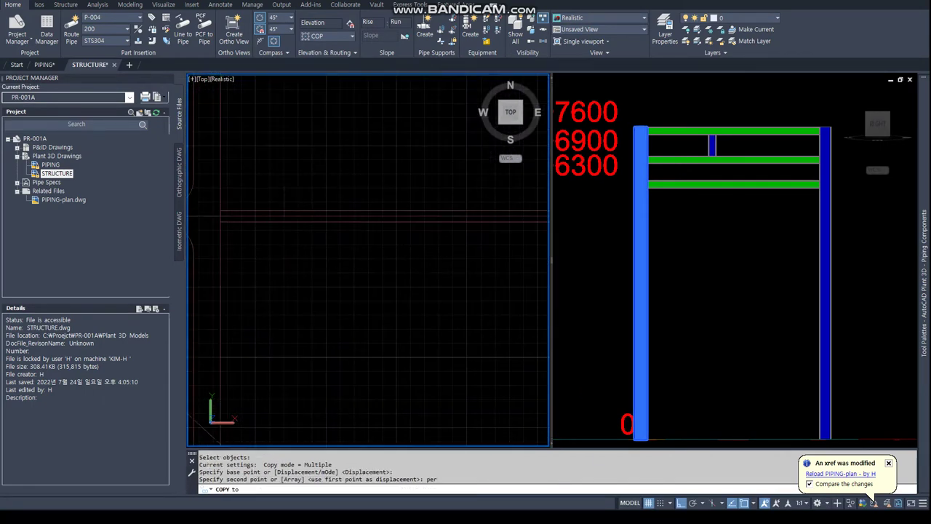
scroll(342, 266, "down", 3)
left_click(342, 266)
scroll(483, 259, "up", 3)
scroll(251, 256, "up", 3)
key("Escape")
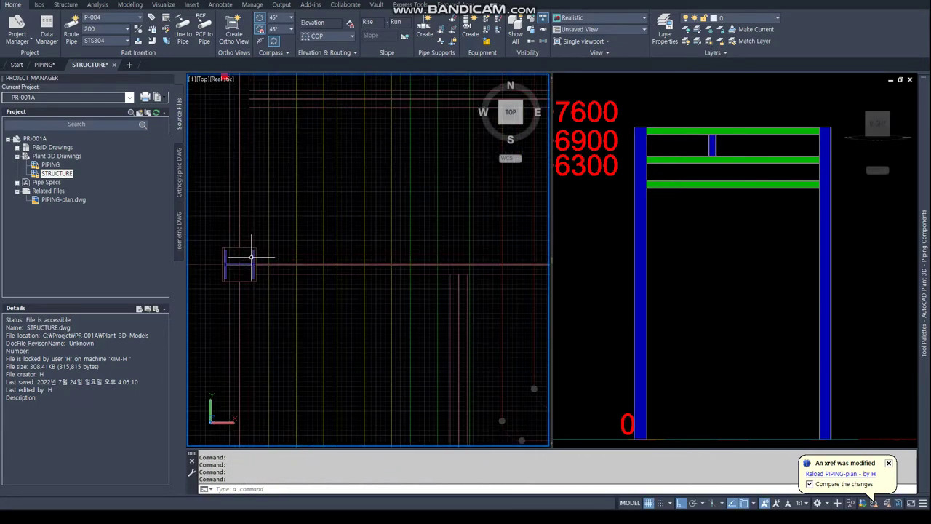
left_click(65, 4)
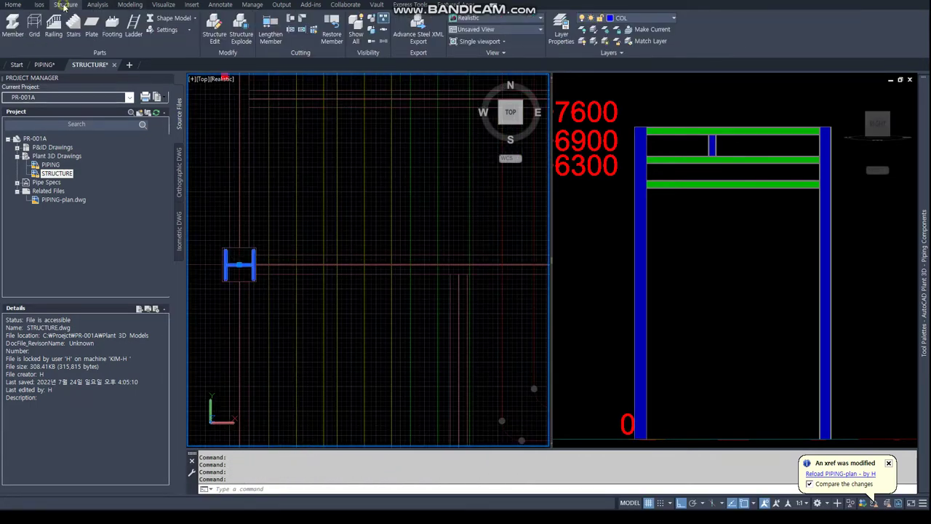
left_click(215, 35)
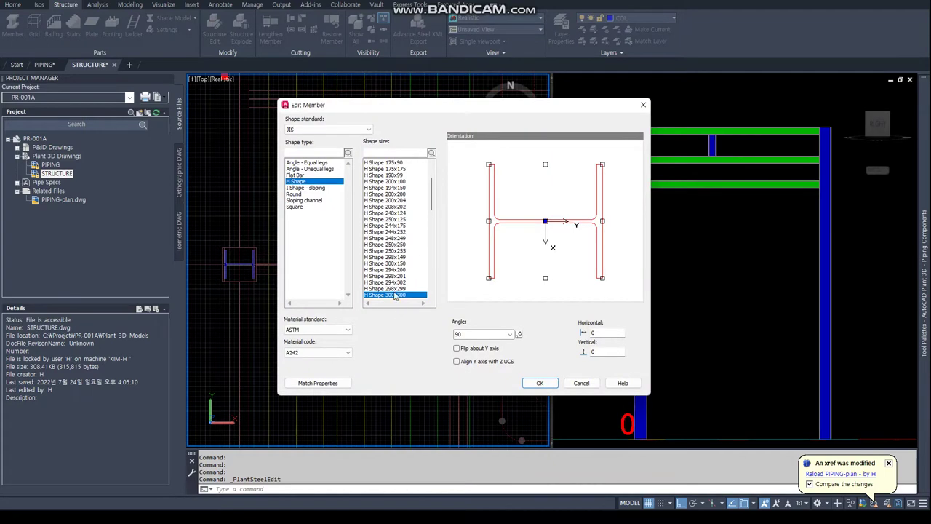
scroll(401, 289, "down", 3)
scroll(400, 284, "down", 1)
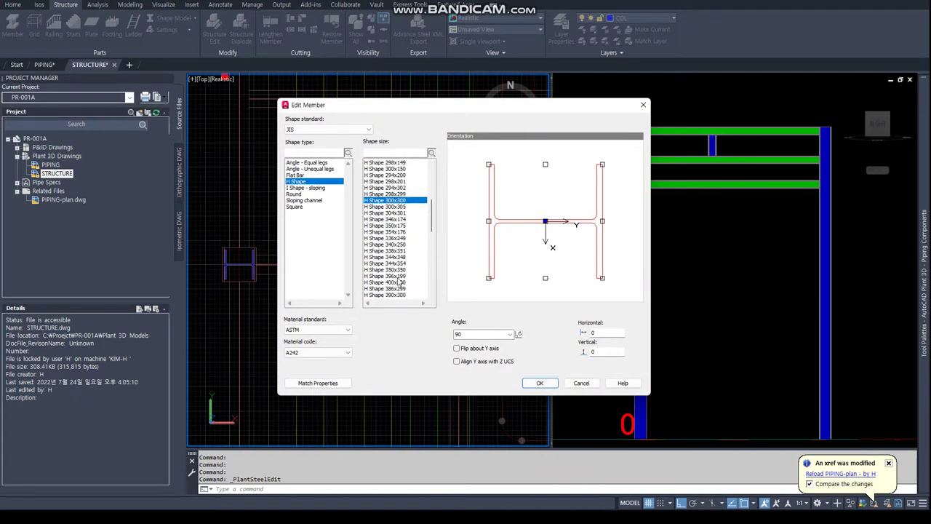
left_click(400, 264)
left_click(536, 384)
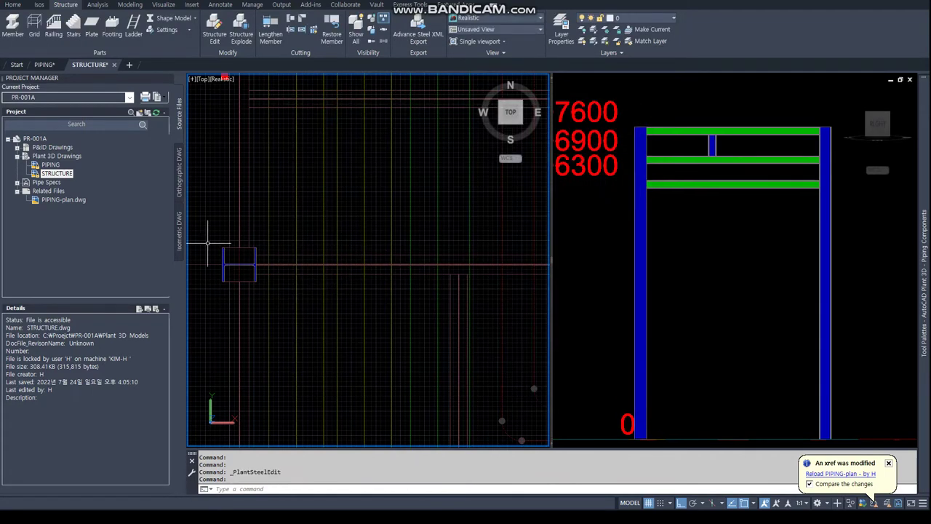
scroll(385, 251, "up", 2)
scroll(407, 247, "up", 2)
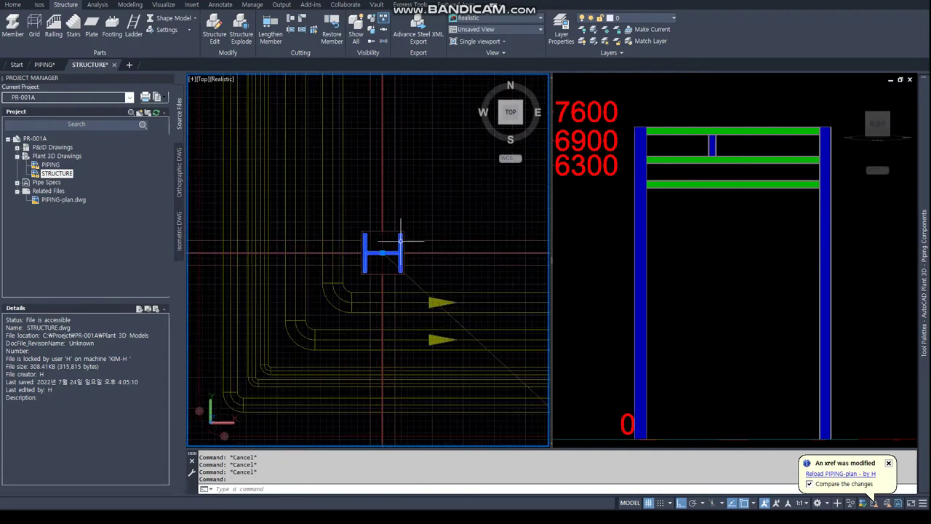
left_click(211, 22)
scroll(399, 289, "down", 1)
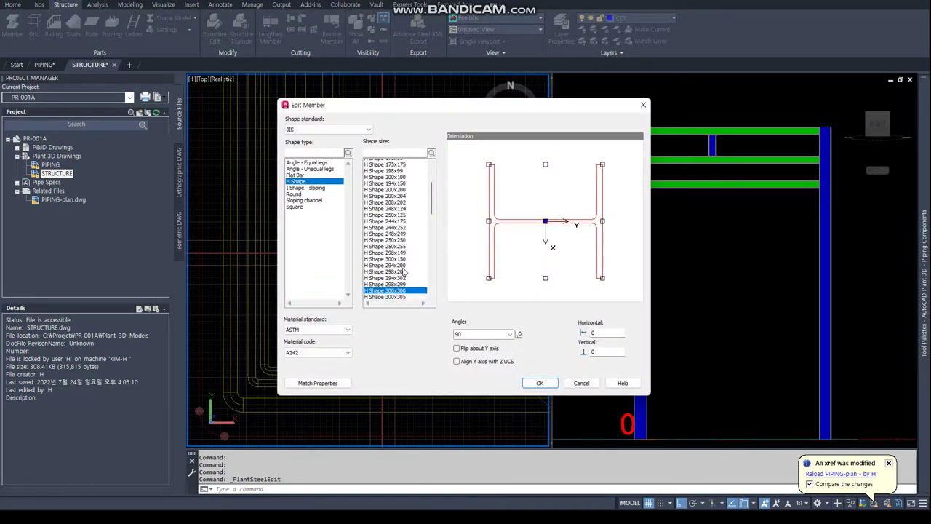
scroll(399, 288, "down", 1)
scroll(399, 289, "down", 1)
scroll(399, 289, "down", 2)
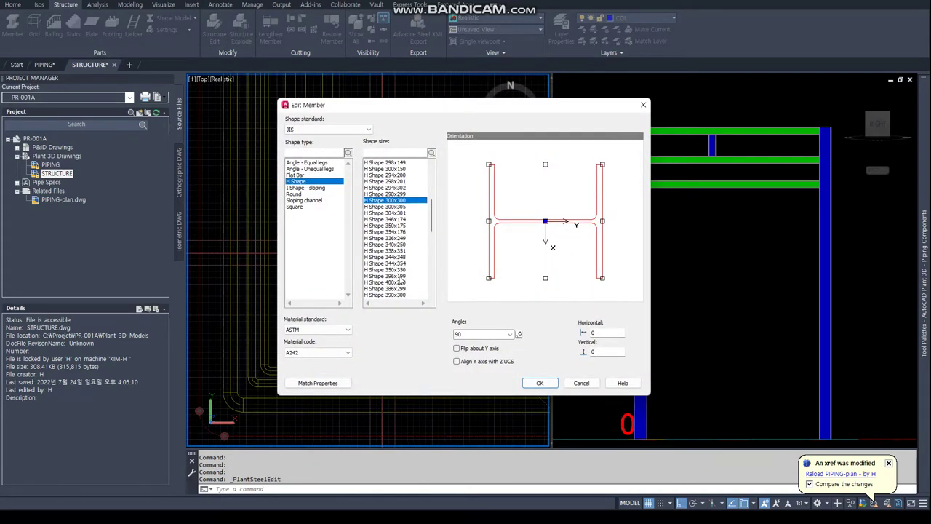
left_click(537, 384)
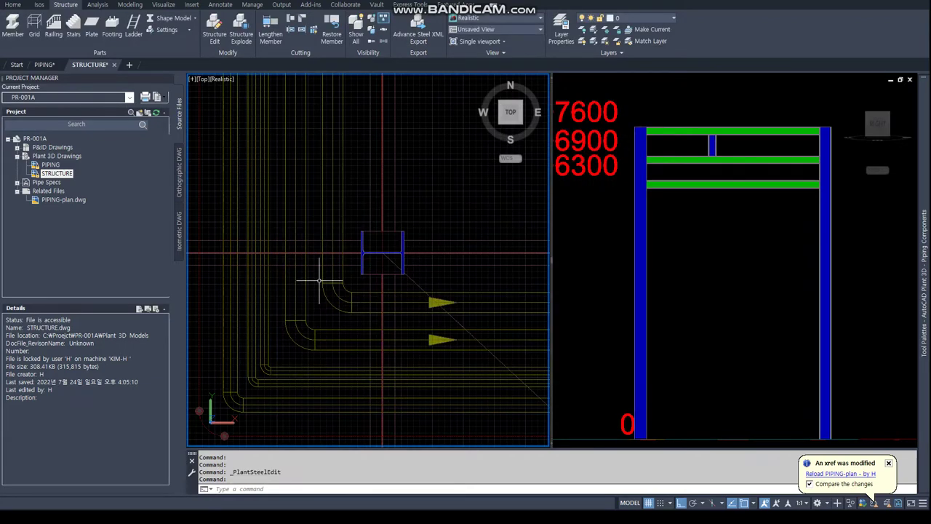
scroll(343, 276, "up", 2)
Window-select the H columns on gridlines I and J and pick a nearest-point base.
key("Escape")
key("Escape")
scroll(360, 273, "up", 1)
type("COPY")
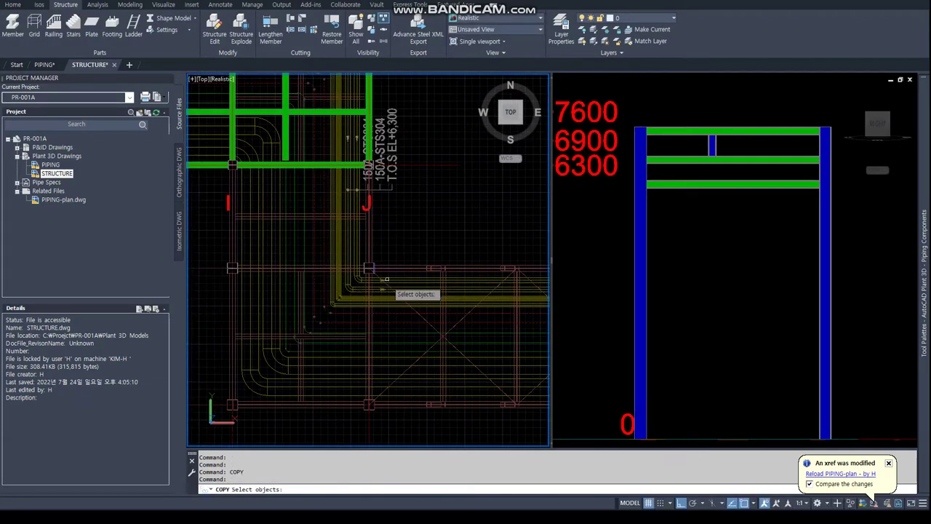
left_click(206, 160)
left_click(371, 171)
key("Return")
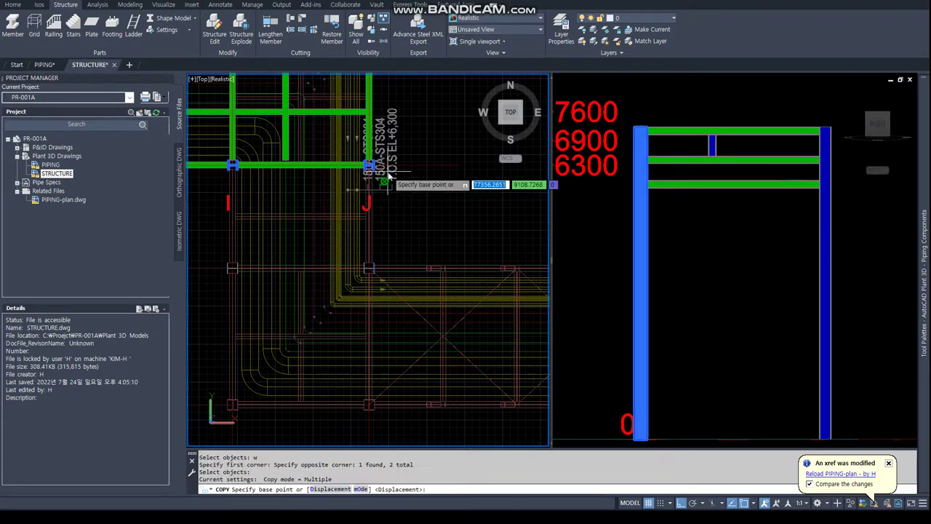
type("nea")
key("Return")
left_click(414, 166)
Place the column copy perpendicular on the lower rack line.
type("per")
key("Return")
middle_click_drag(357, 339, 453, 255)
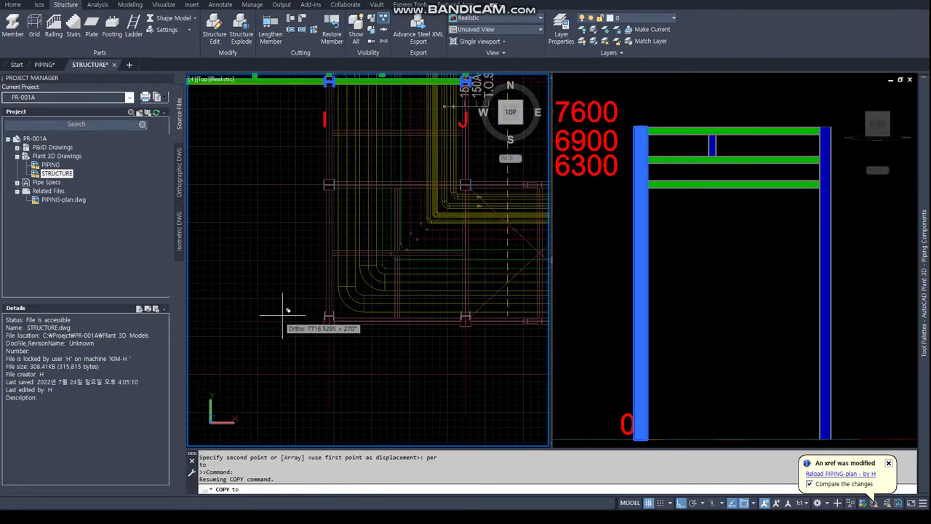
left_click(292, 318)
scroll(364, 327, "up", 3)
type("ro")
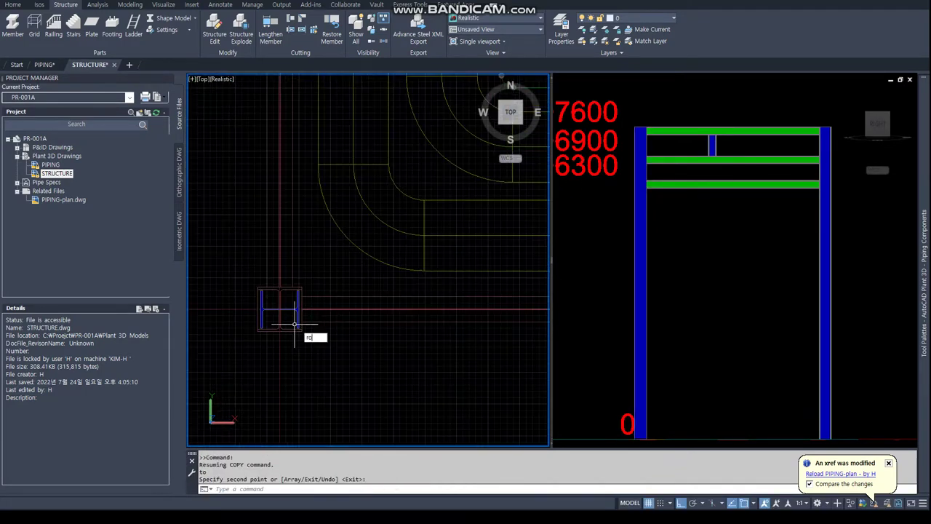
key("Return")
Window-select the next two H columns for copying.
scroll(295, 323, "down", 3)
type("w")
key("Return")
left_click(251, 288)
left_click(448, 362)
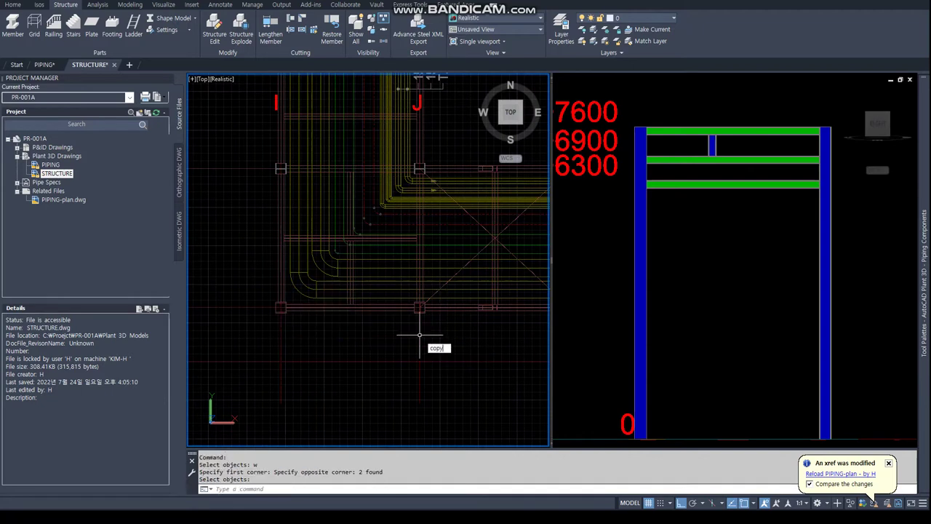
key("Return")
Copy the column pair from a nearest-point base perpendicular onto the lower rack line.
type("nea")
key("Return")
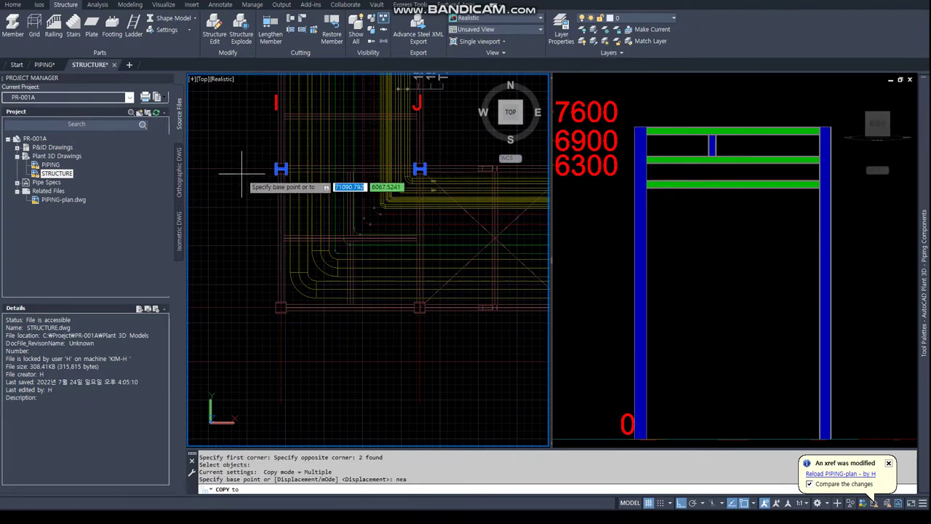
left_click(252, 171)
type("PER")
key("Return")
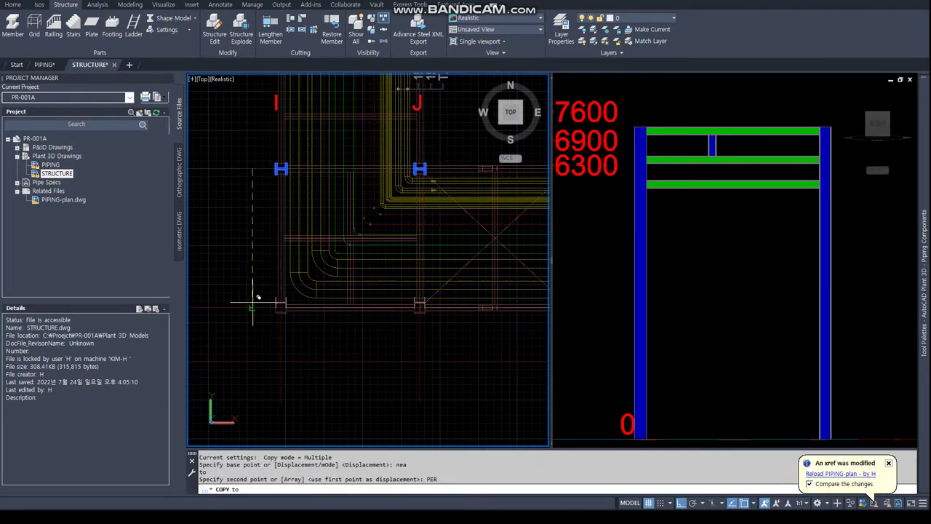
left_click(253, 302)
scroll(262, 305, "up", 2)
key("Escape")
key("Return")
scroll(260, 276, "up", 2)
Rotate the first copied H column about its base point into place.
left_click(260, 276)
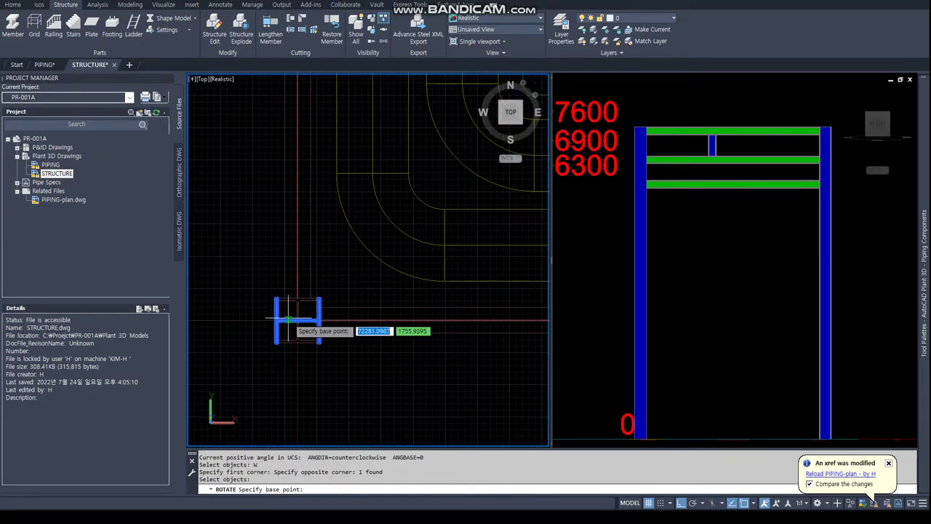
left_click(313, 327)
key("Return")
scroll(331, 329, "up", 3)
left_click(325, 321)
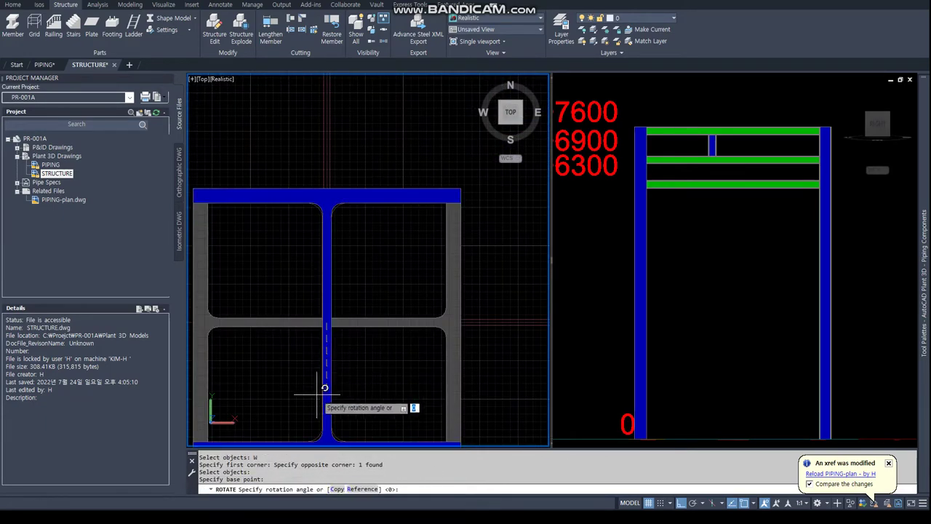
scroll(327, 337, "down", 5)
scroll(457, 329, "down", 6)
scroll(240, 266, "up", 5)
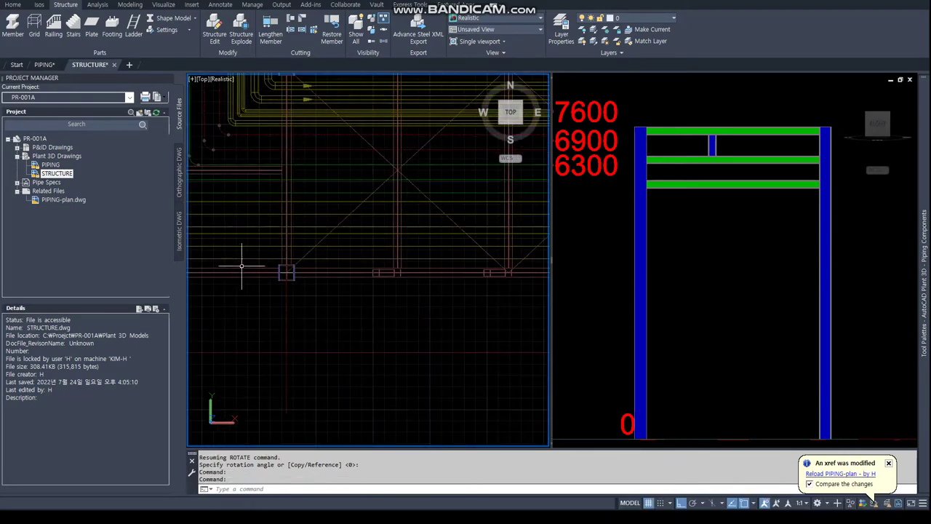
left_click(271, 286)
key("Return")
Rotate the next copied H column 270 degrees about its base point.
left_click(275, 278)
key("Return")
scroll(273, 272, "up", 4)
scroll(272, 267, "up", 2)
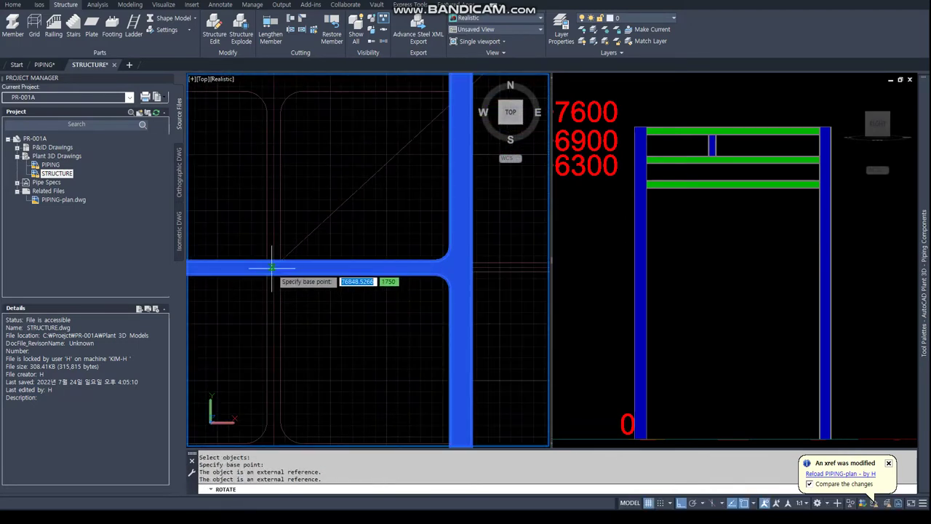
scroll(273, 269, "up", 2)
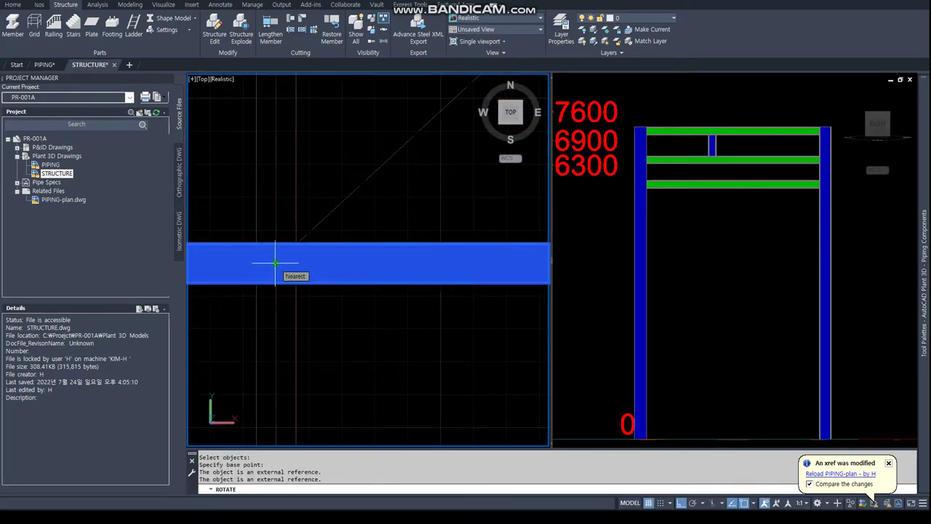
left_click(315, 222)
scroll(264, 339, "down", 3)
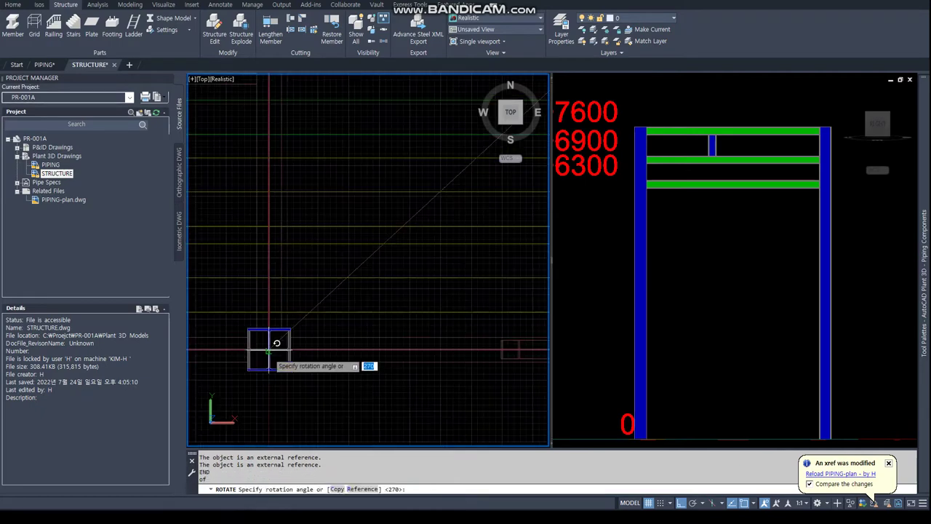
left_click(291, 409)
scroll(291, 409, "down", 3)
scroll(341, 308, "down", 2)
Start COPY and window-select the two steel members.
middle_click_drag(523, 290, 347, 289)
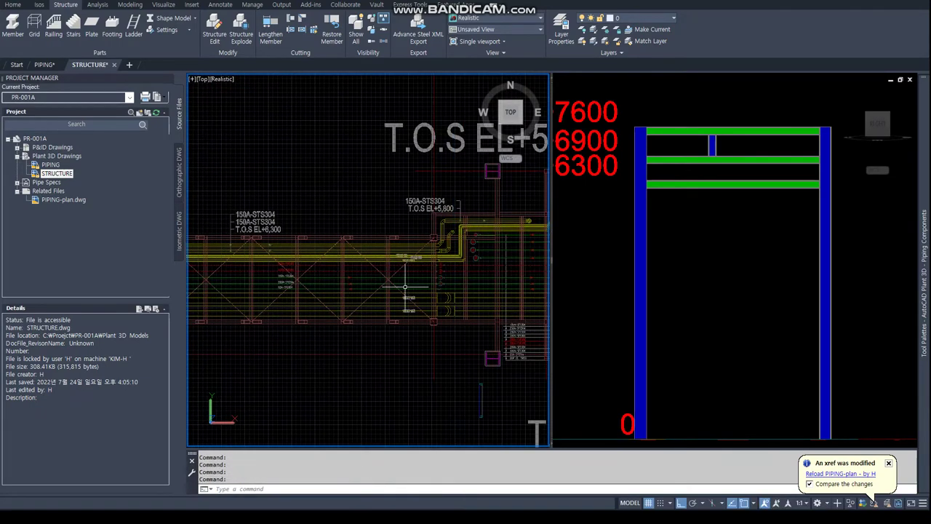
scroll(341, 300, "down", 3)
key("Return")
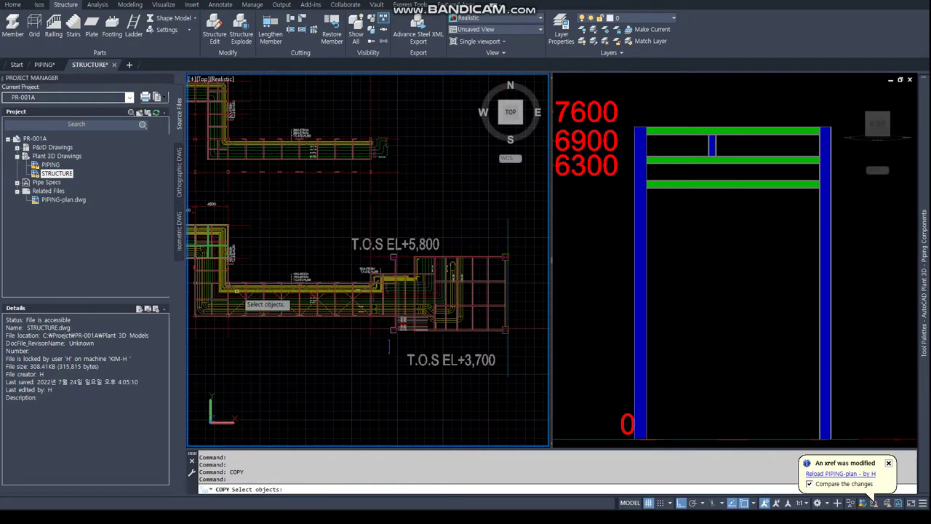
scroll(260, 311, "up", 3)
type("w")
key("Return")
left_click_drag(249, 276, 219, 375)
key("Return")
Place the member copy perpendicular to the reference line on the further rack line.
left_click(223, 359)
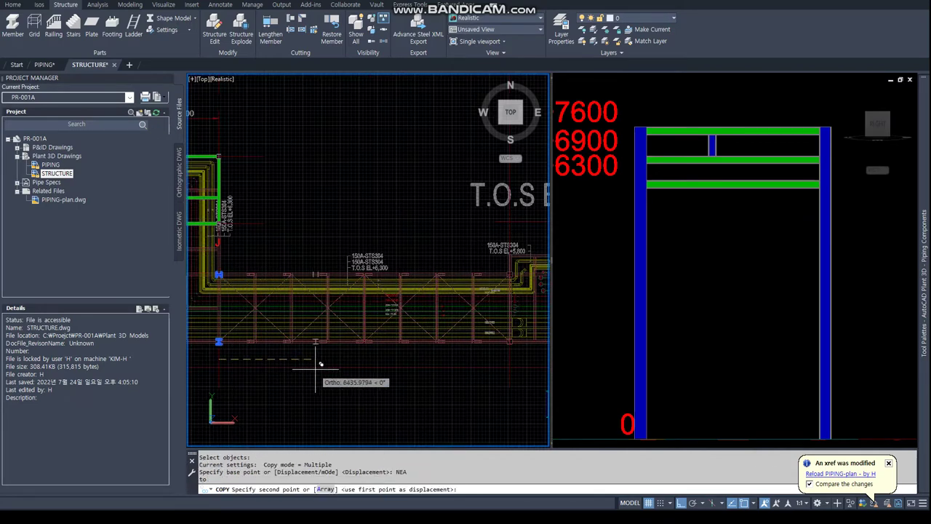
middle_click_drag(322, 376, 89, 335)
scroll(276, 320, "up", 3)
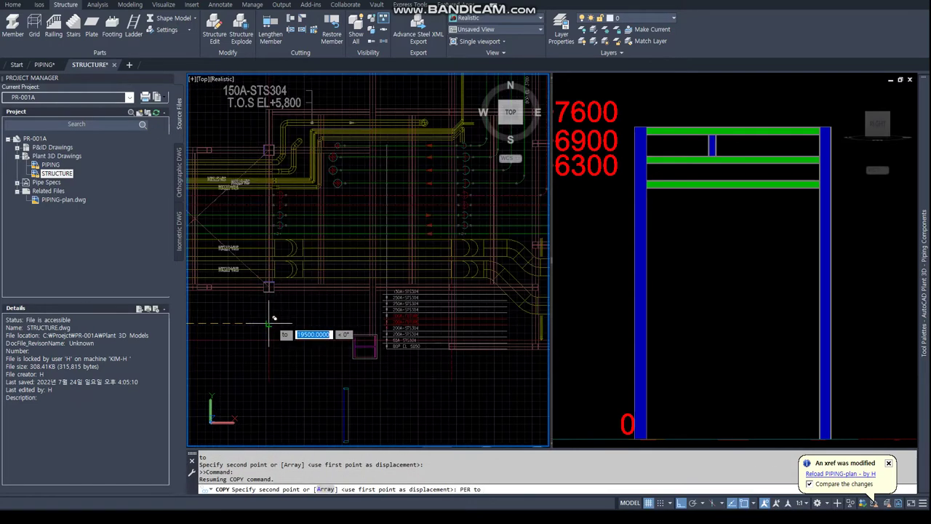
left_click(306, 314)
scroll(292, 296, "up", 3)
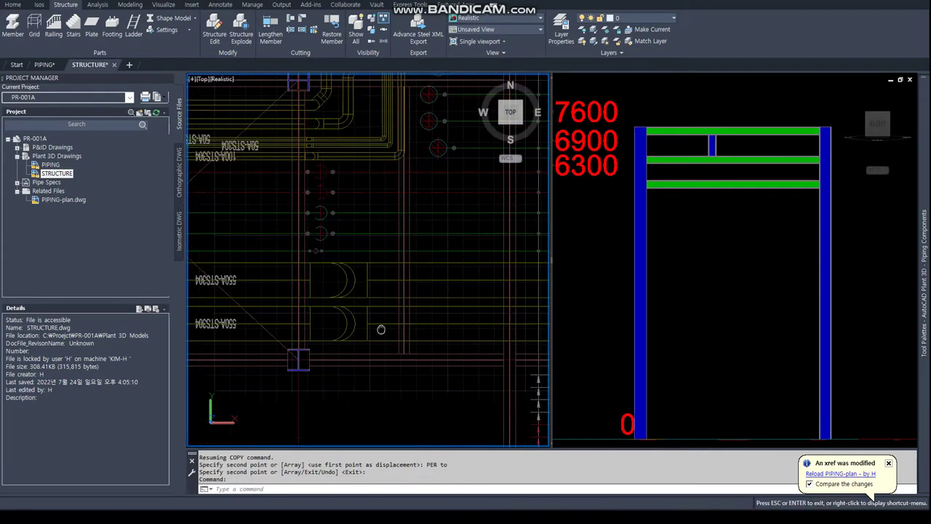
key("Escape")
scroll(331, 253, "up", 5)
scroll(332, 253, "up", 2)
Switch the visual style to 2D Wireframe using VS.
type("vs")
key("Return")
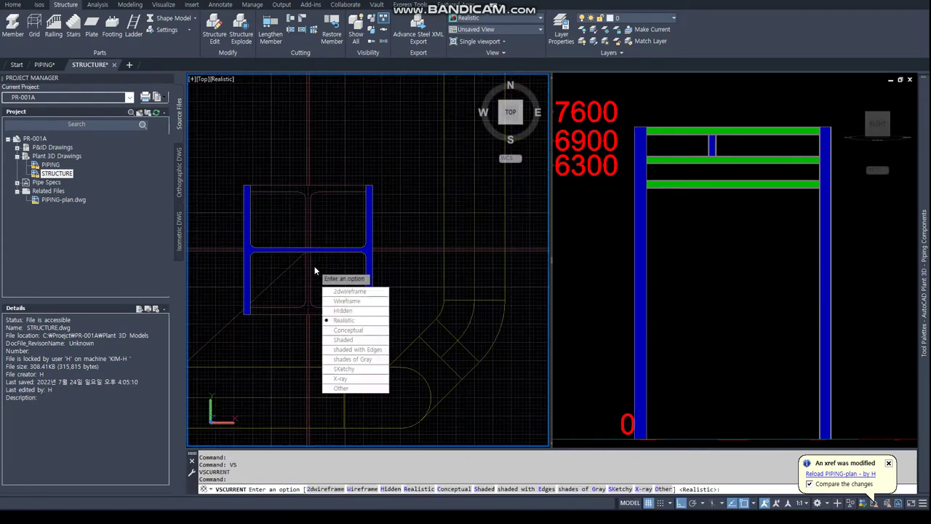
type("2")
key("Return")
Begin rotating two selected pipes, then cancel the rotation.
type("RO")
key("Escape")
key("Escape")
key("Escape")
key("Escape")
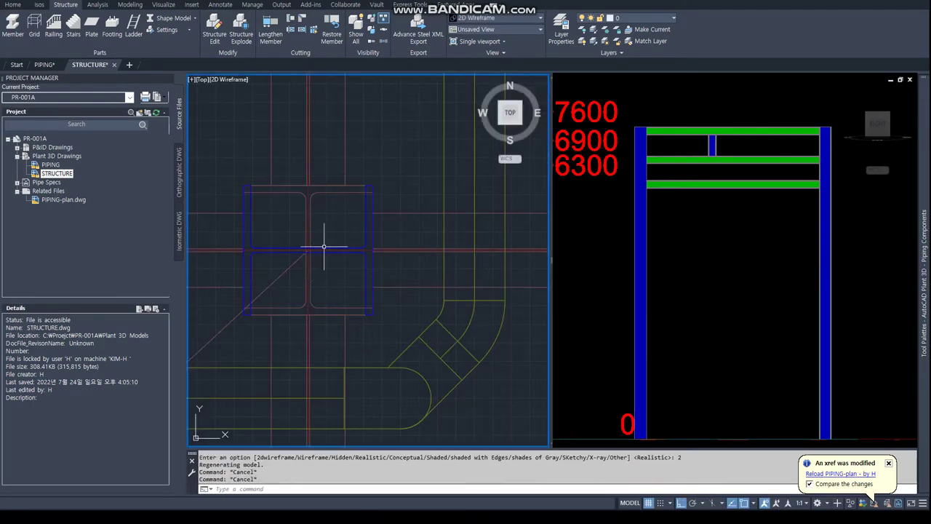
scroll(357, 296, "up", 3)
type("OTA")
key("Return")
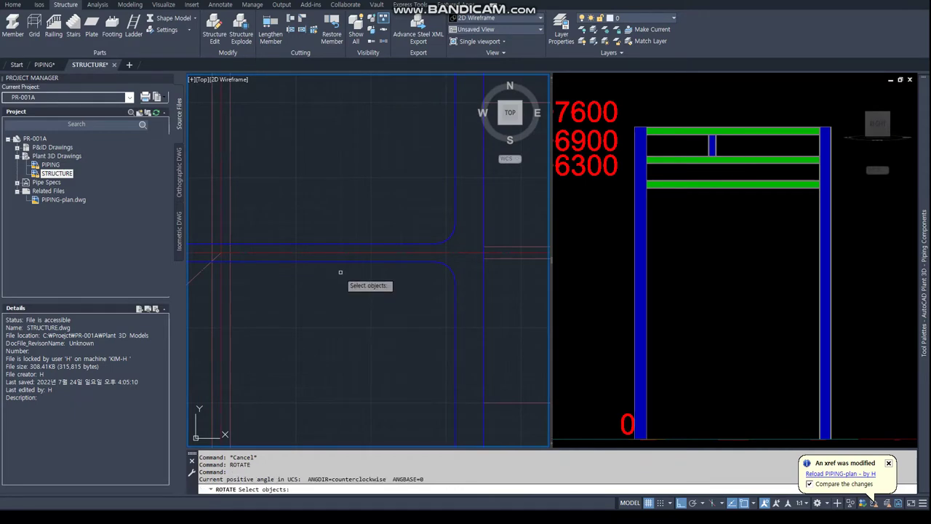
left_click(343, 264)
left_click(221, 252)
key("Return")
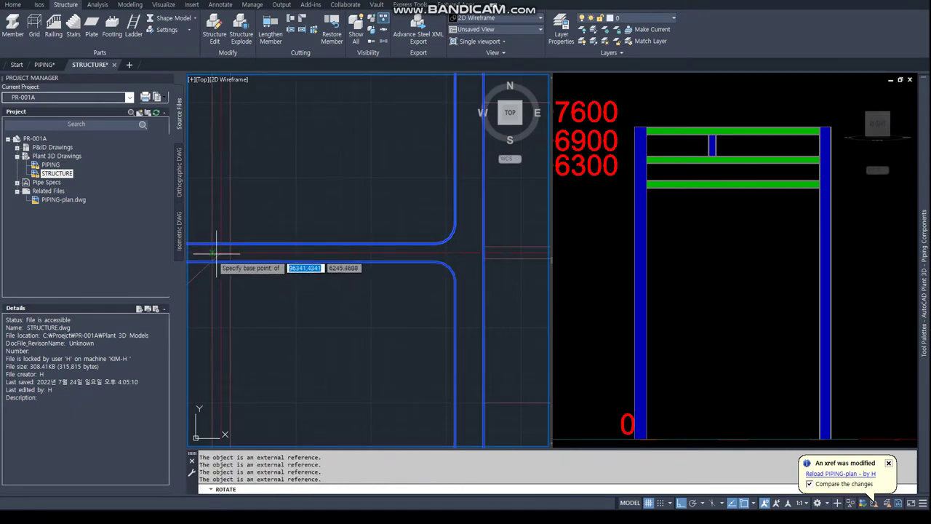
left_click(221, 252)
key("Escape")
key("Escape")
Zoom out and show the Home ribbon's pipe routing tools.
scroll(249, 321, "down", 3)
scroll(339, 243, "down", 2)
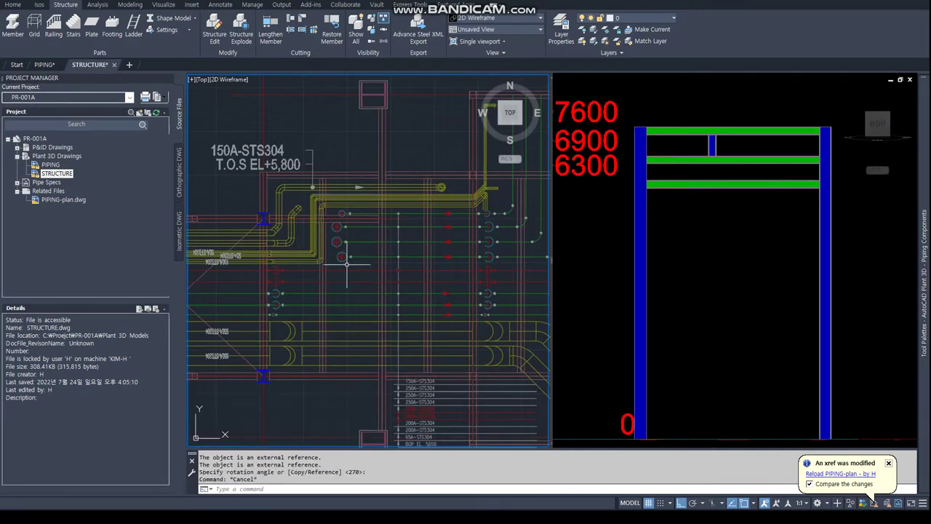
scroll(339, 243, "down", 2)
scroll(343, 231, "down", 2)
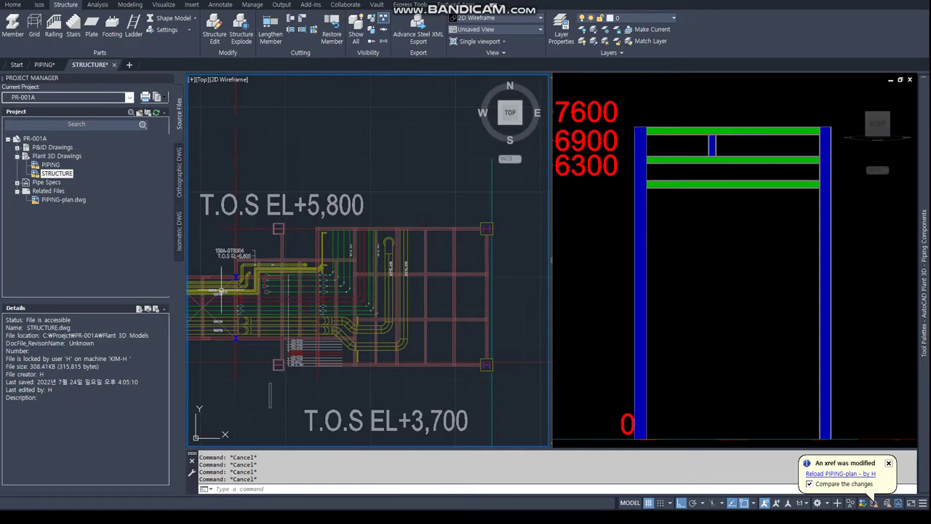
scroll(221, 290, "up", 3)
left_click(14, 4)
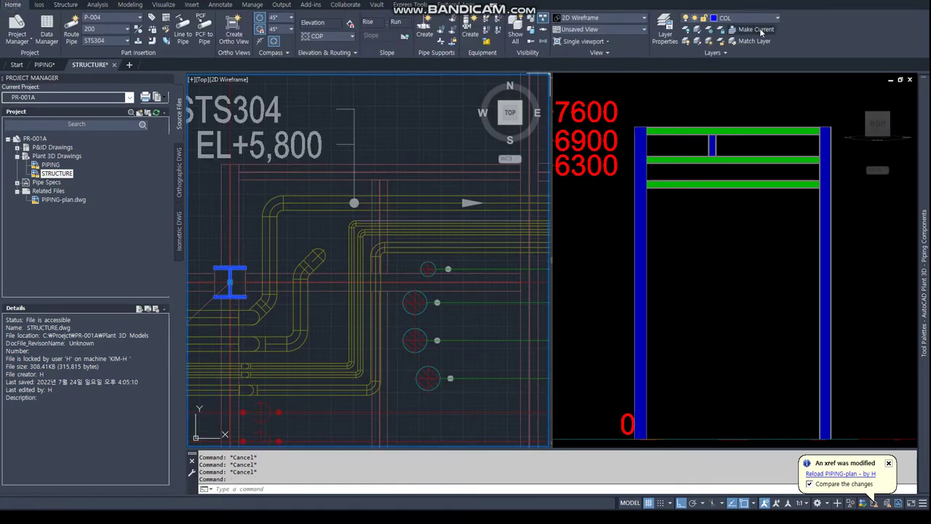
Start an endpoint-snapped rectangle on the piping plan, then cancel it.
key("Escape")
scroll(346, 292, "down", 3)
scroll(320, 218, "up", 2)
scroll(297, 184, "up", 3)
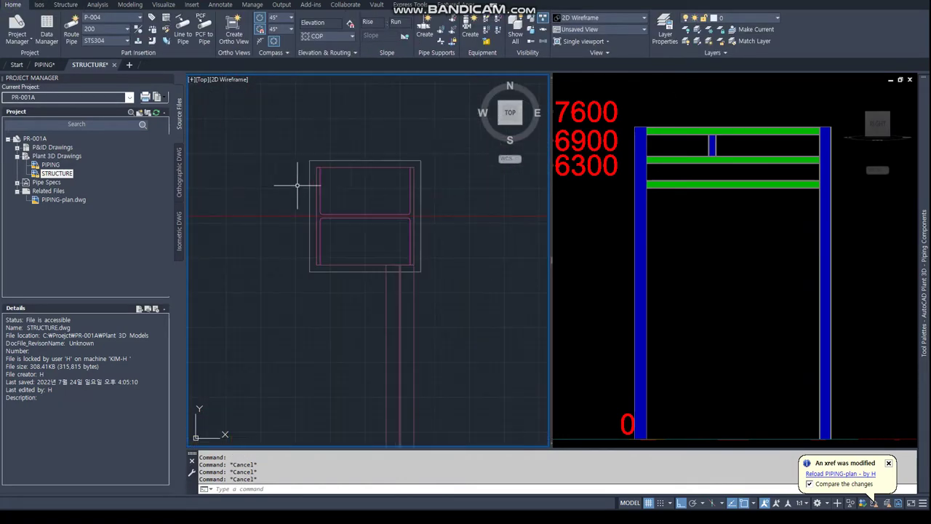
type("REC")
key("Return")
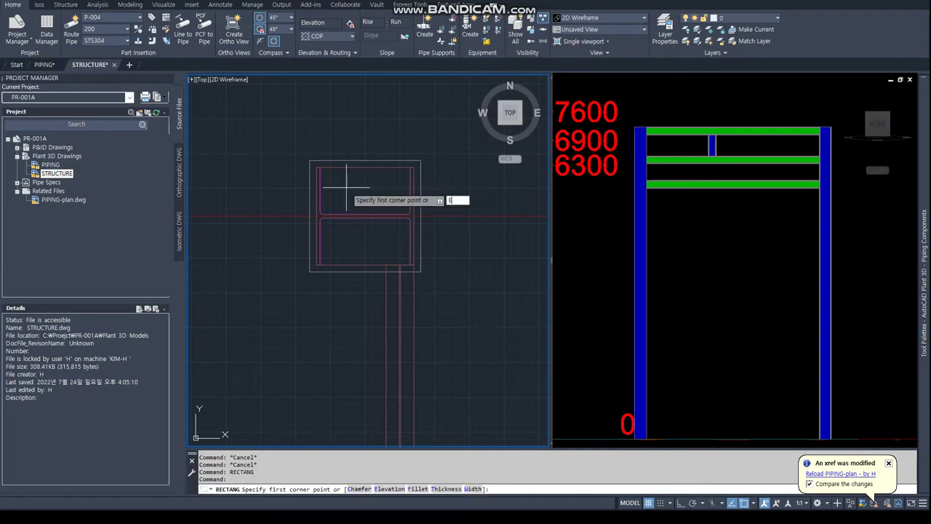
type("END")
key("Return")
left_click(310, 160)
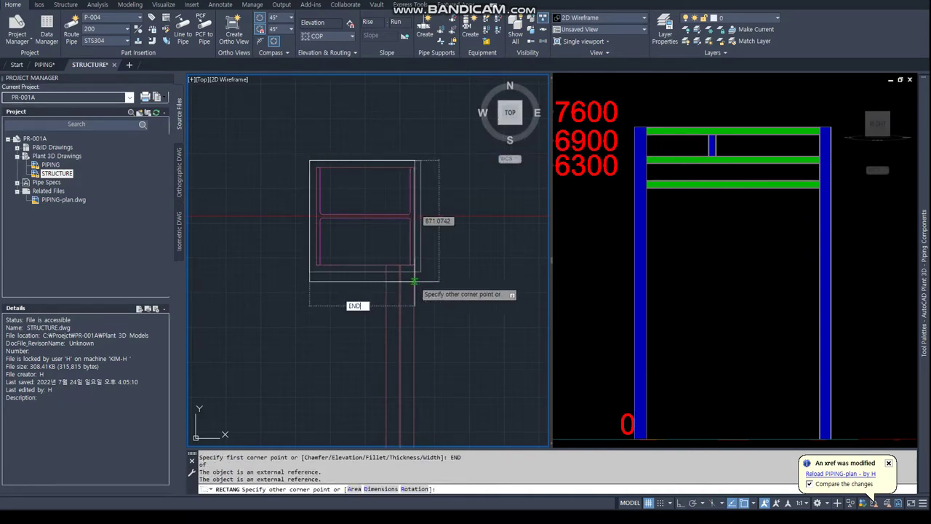
type("END")
key("Return")
scroll(414, 284, "down", 5)
middle_click_drag(346, 180, 396, 221)
key("Escape")
key("Escape")
key("Escape")
scroll(385, 218, "up", 4)
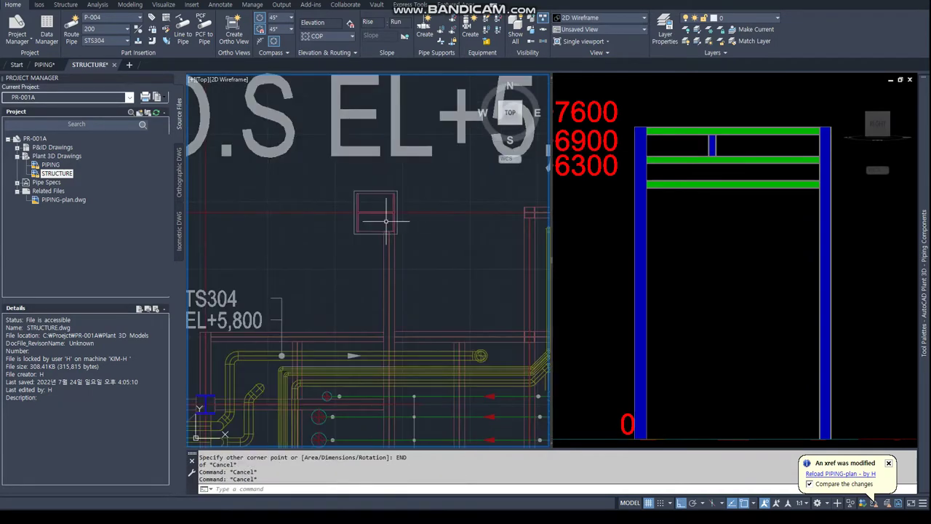
scroll(377, 247, "down", 4)
Copy the H-shape column, taking its endpoint as the base point.
key("Return")
scroll(377, 248, "up", 3)
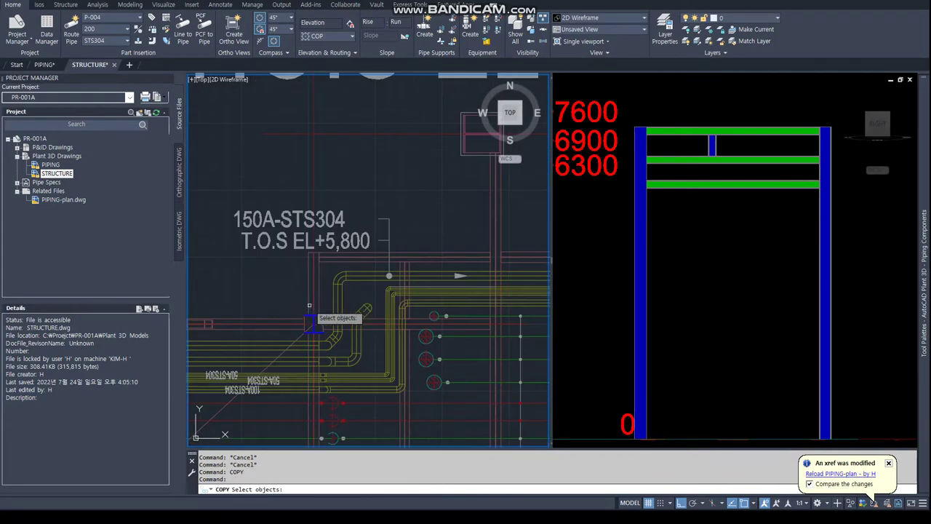
left_click_drag(265, 282, 358, 365)
key("Return")
scroll(306, 320, "up", 2)
type("END")
left_click(303, 324)
scroll(332, 316, "down", 3)
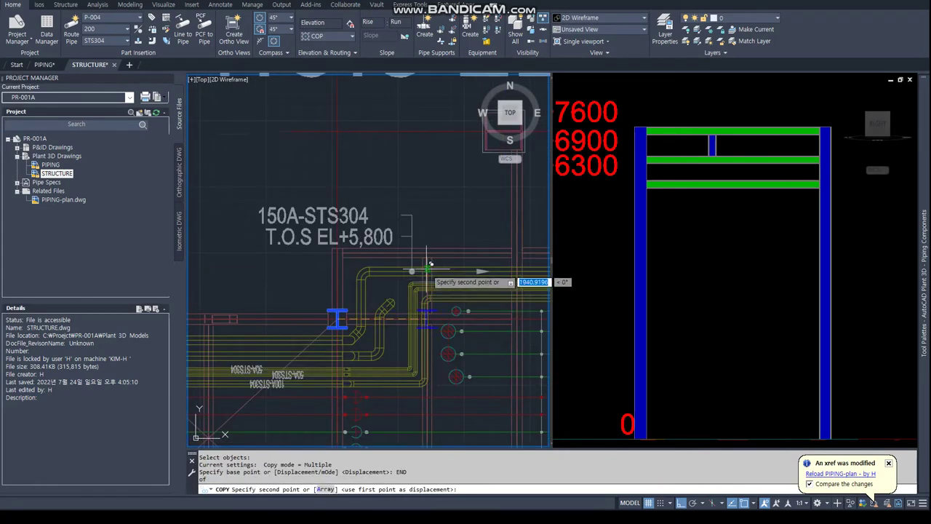
scroll(429, 285, "up", 4)
scroll(327, 257, "up", 3)
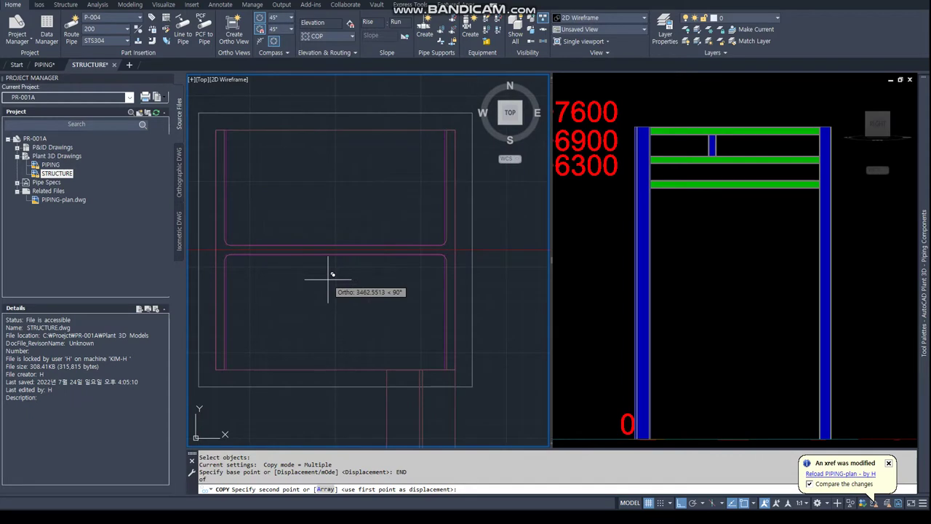
Place the copy at the base square's centre using a .X filter and midpoint snaps.
type(".X")
key("Return")
type("MID")
key("Return")
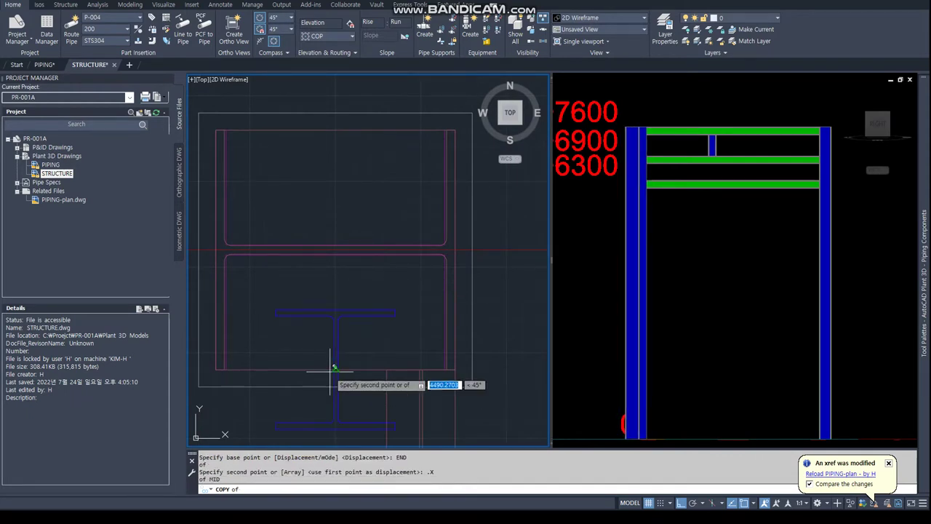
left_click(332, 380)
type("MID")
key("Return")
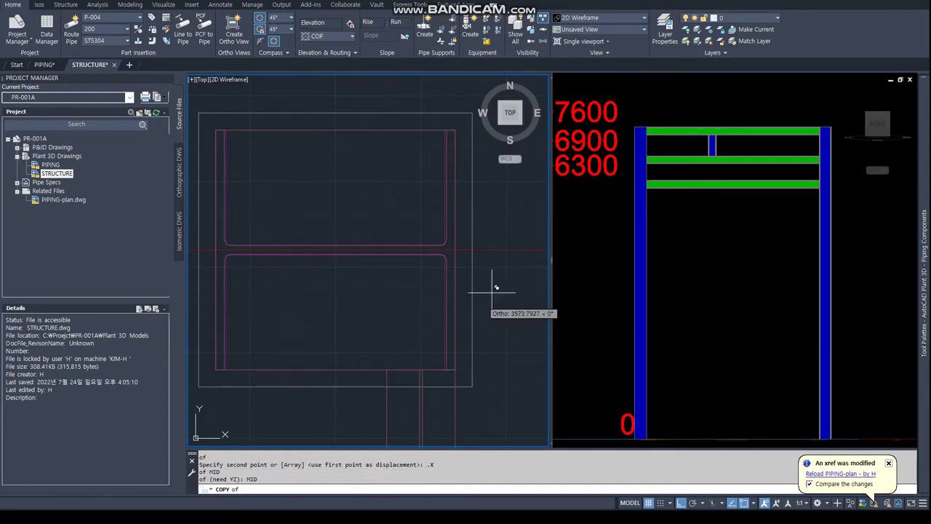
left_click(478, 260)
key("Escape")
Draw a vertical centre line through the column's midpoint across the base square.
type("o")
key("Return")
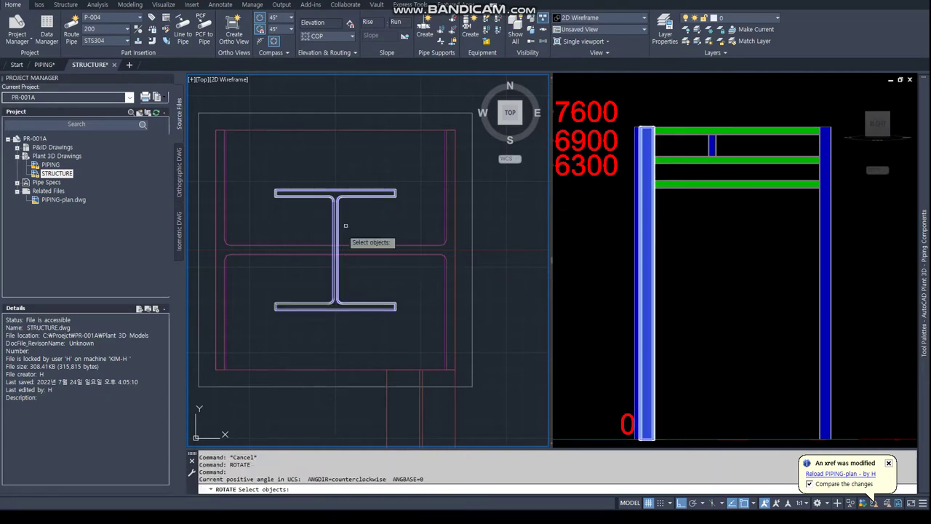
key("Escape")
key("Escape")
type("l")
key("Return")
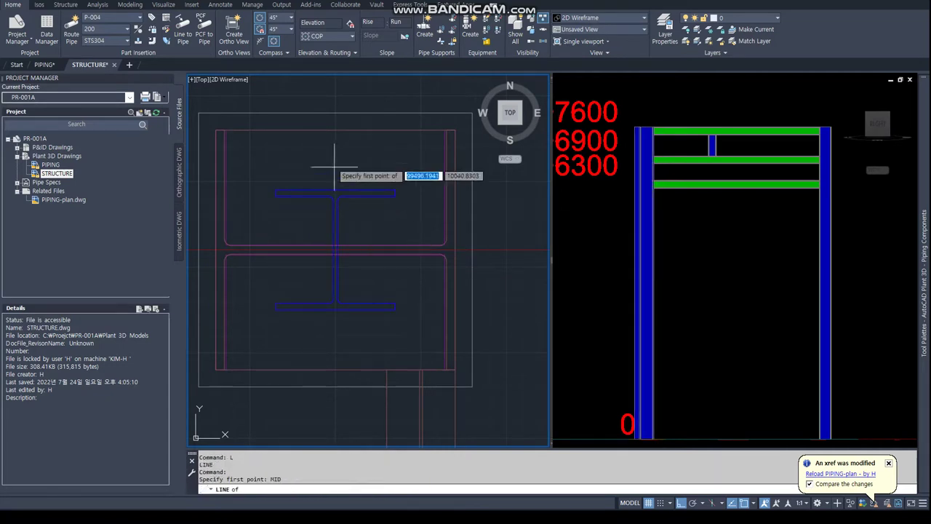
left_click(335, 112)
left_click(336, 415)
key("Escape")
type("RO")
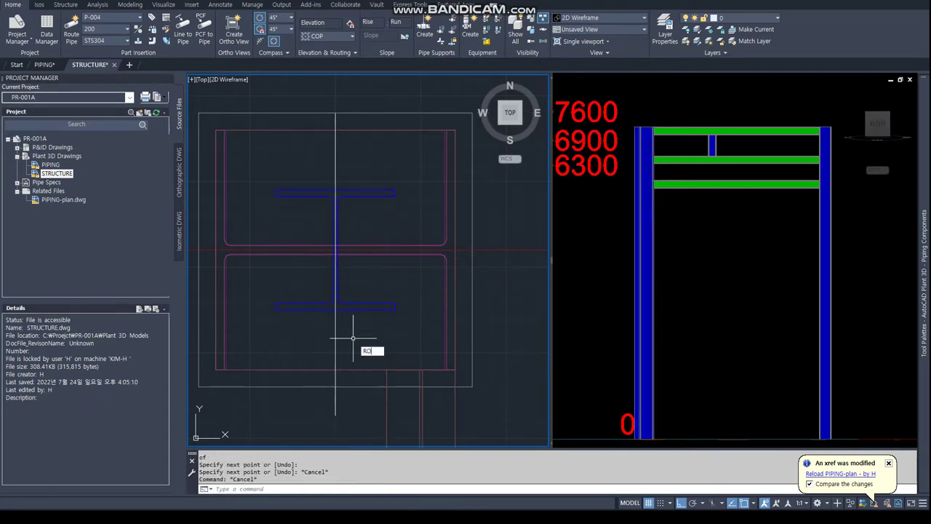
Rotate the H column 90° about a base point on the centre line.
key("Return")
left_click(349, 306)
key("Return")
scroll(295, 277, "up", 5)
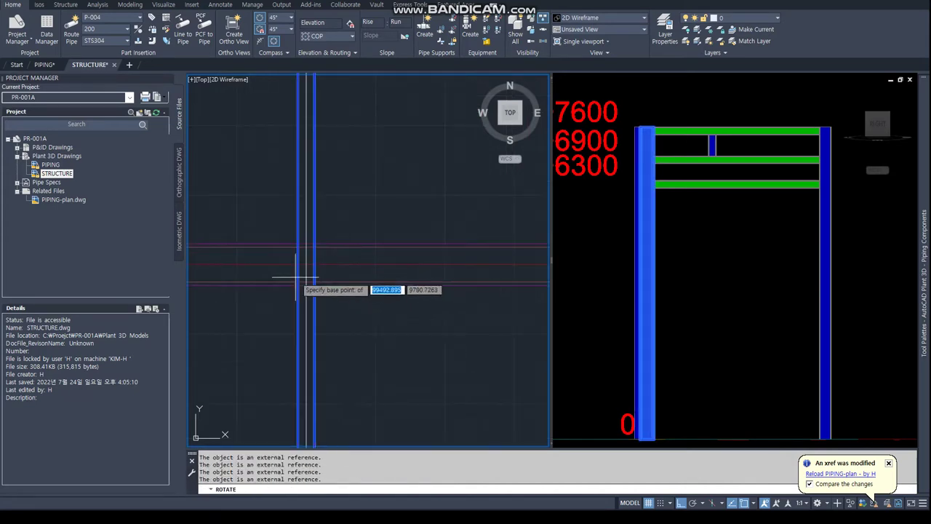
scroll(331, 371, "down", 5)
left_click(322, 357)
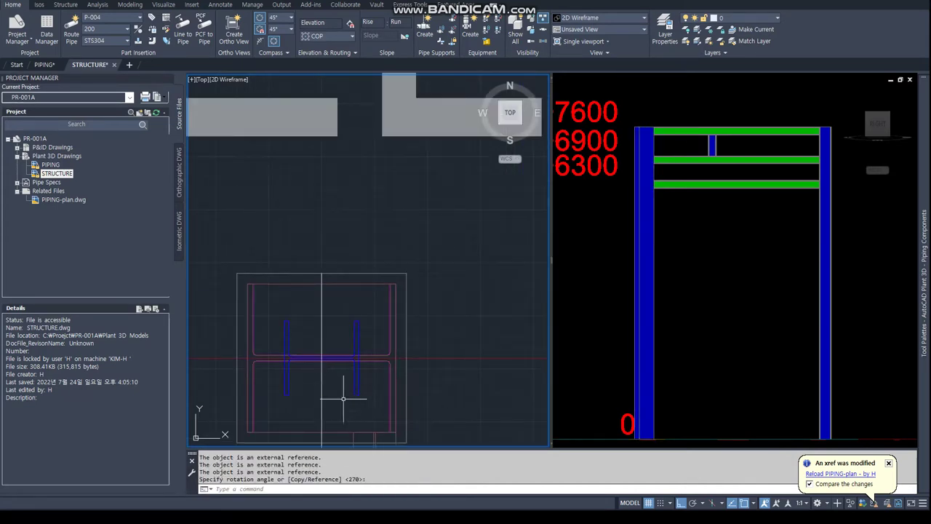
Measure the clearance between two endpoints with DIST, then select the column.
type("DISTEND")
key("Return")
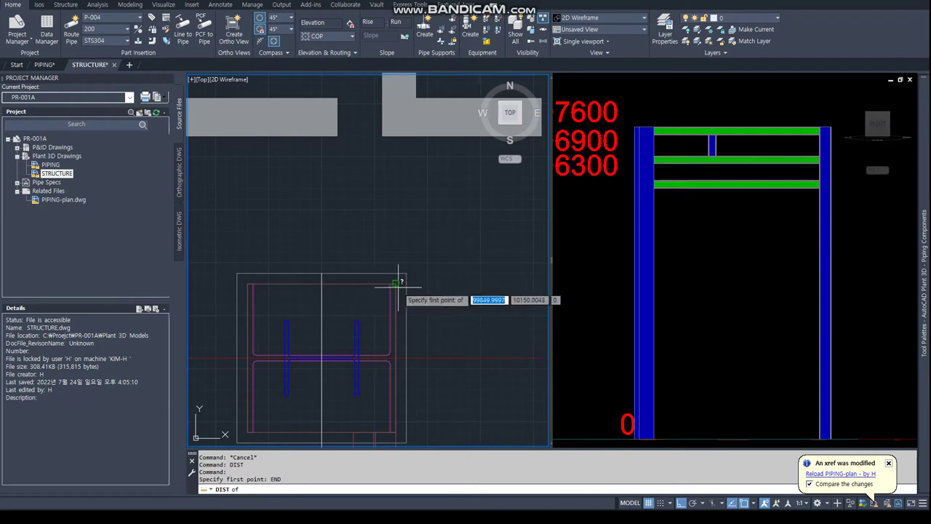
scroll(395, 277, "up", 5)
left_click(392, 280)
type("END")
key("Return")
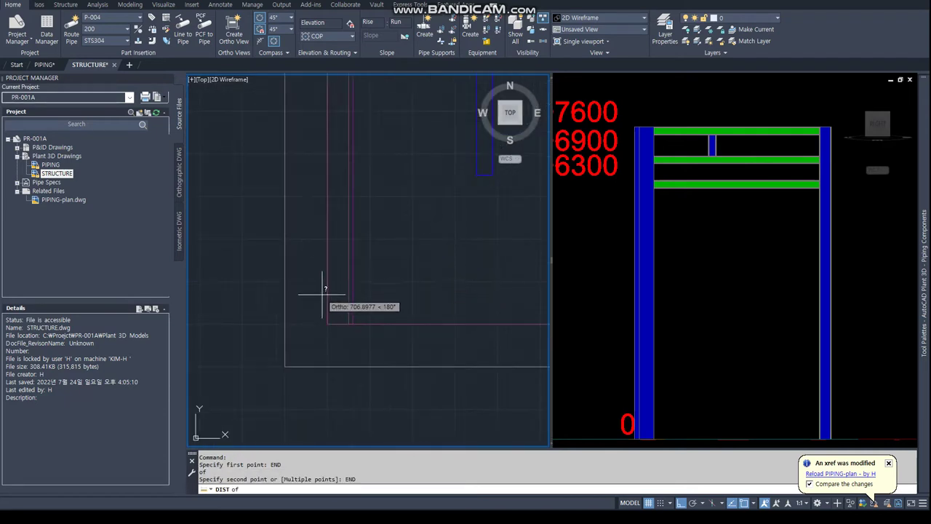
left_click(331, 313)
scroll(370, 364, "down", 5)
key("Escape")
key("Escape")
key("Escape")
left_click(467, 275)
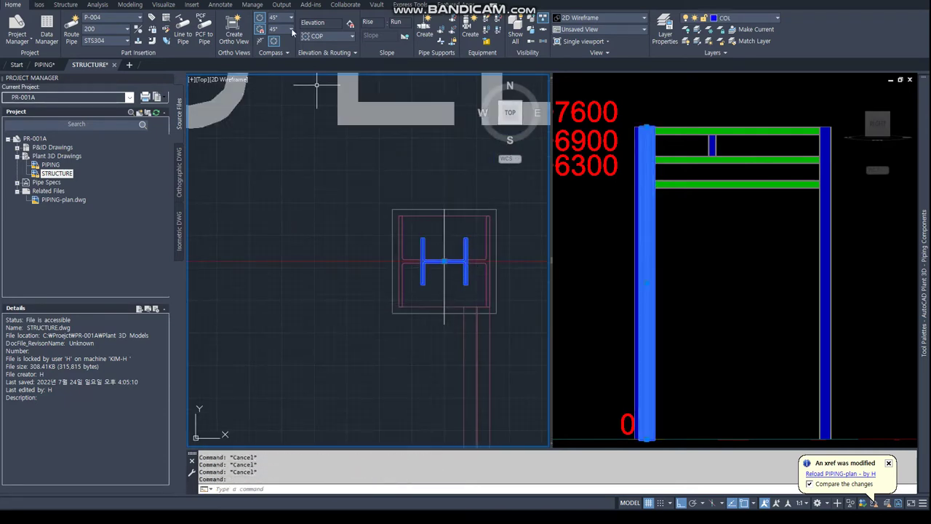
Set the column member to JIS H Shape 350x350 at -90° in Edit Member.
left_click(65, 4)
left_click(217, 32)
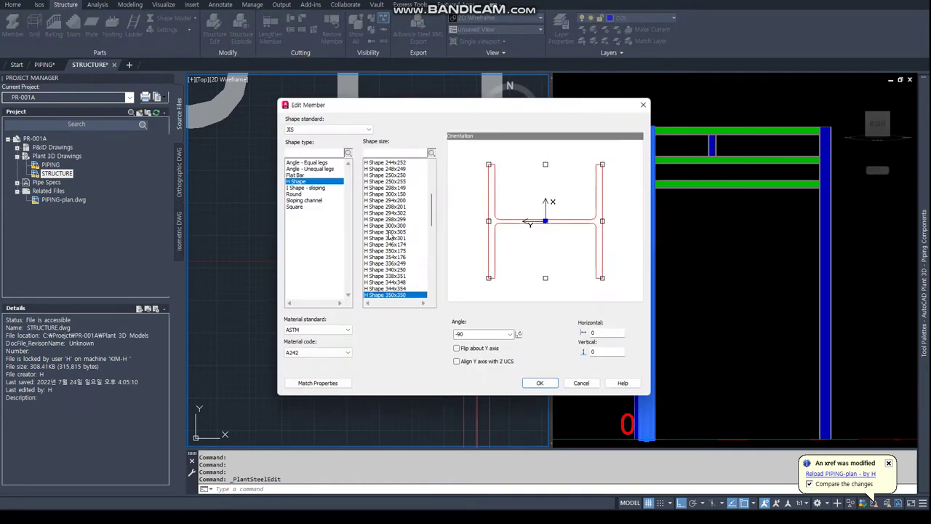
scroll(393, 240, "down", 3)
scroll(393, 248, "down", 3)
scroll(393, 260, "down", 3)
scroll(394, 260, "down", 1)
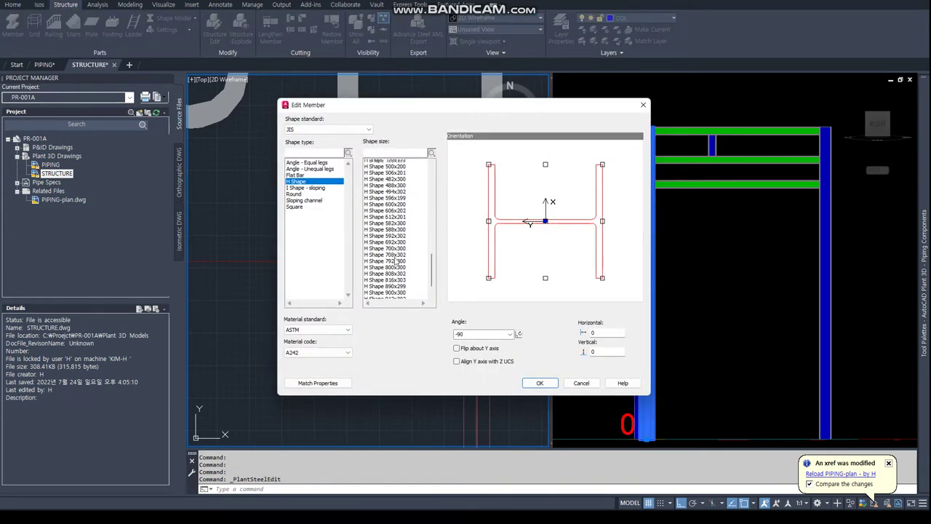
scroll(396, 273, "down", 1)
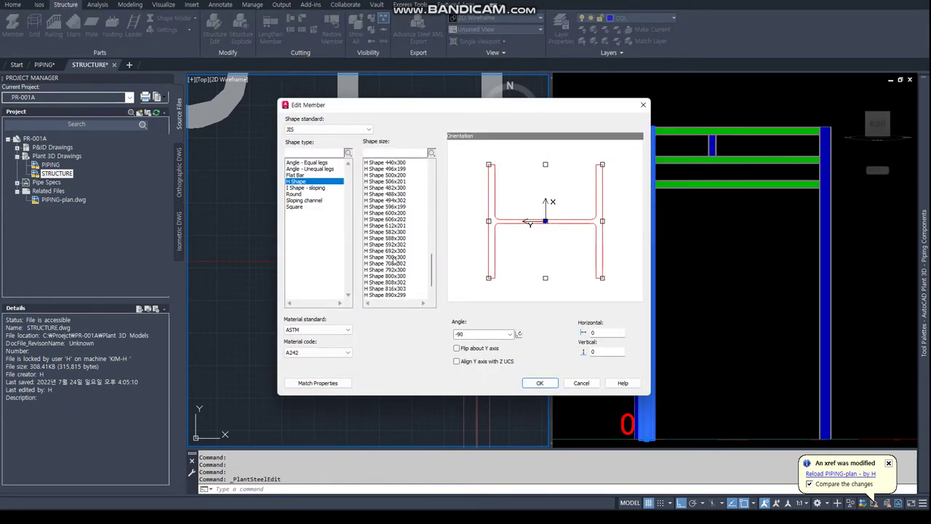
left_click_drag(431, 269, 431, 285)
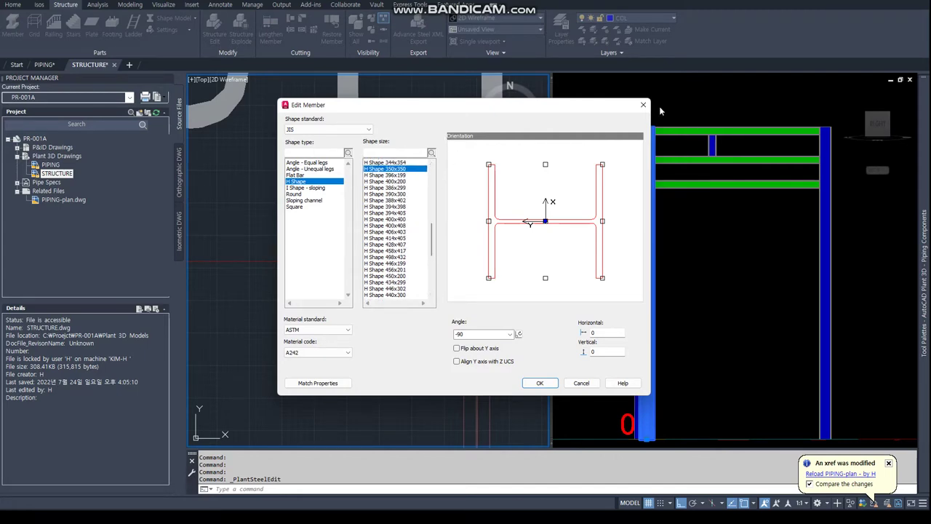
left_click(643, 105)
middle_click_drag(440, 247, 390, 240)
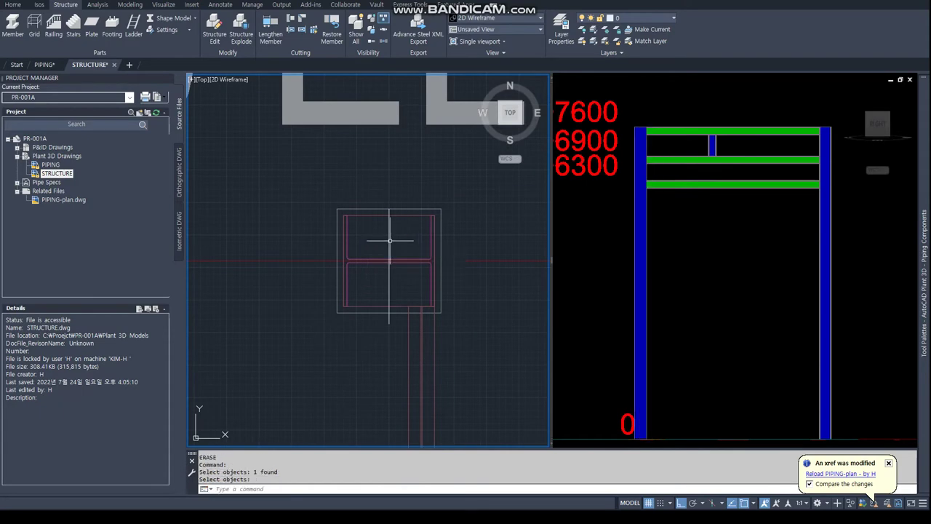
Outline the H column with an endpoint-snapped rectangle.
double_click(390, 236)
left_click(373, 233)
scroll(355, 296, "down", 4)
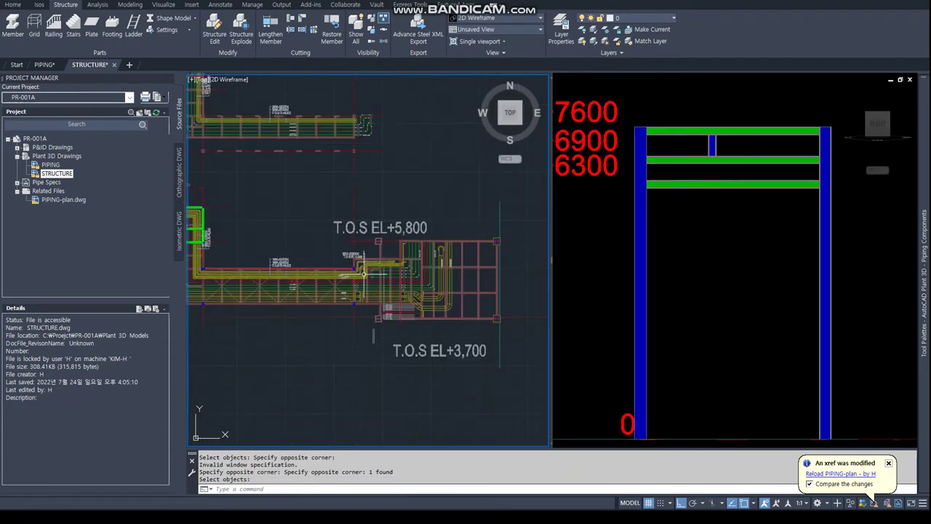
scroll(364, 272, "down", 2)
scroll(343, 289, "down", 2)
type("REC")
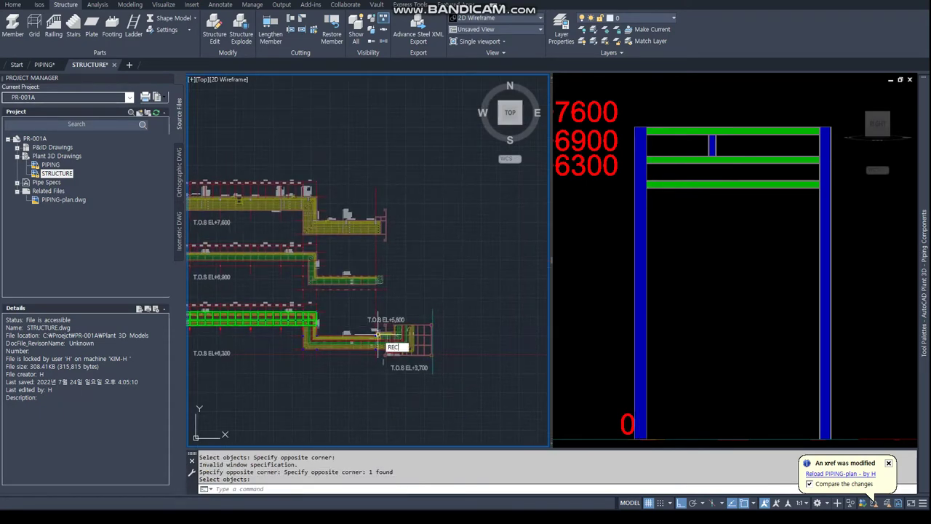
key("Return")
scroll(429, 290, "up", 5)
left_click(433, 276)
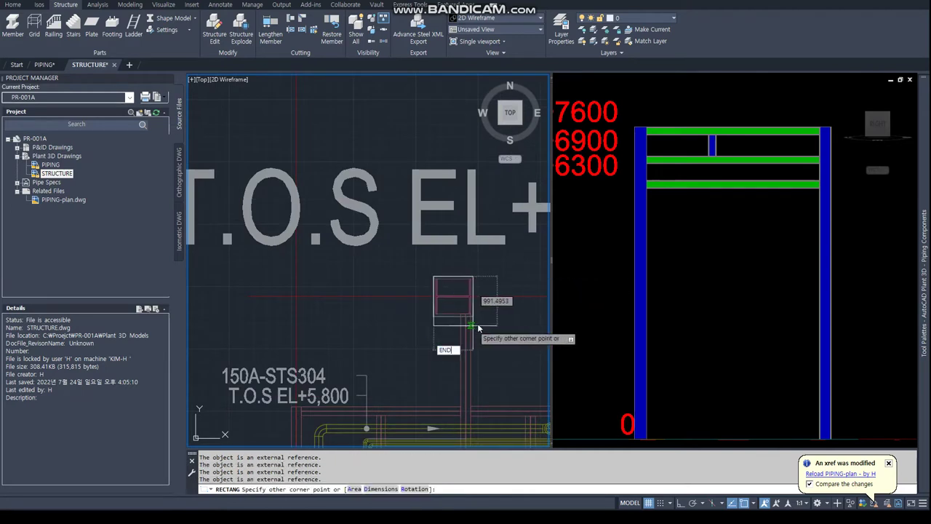
key("Return")
key("Escape")
key("Escape")
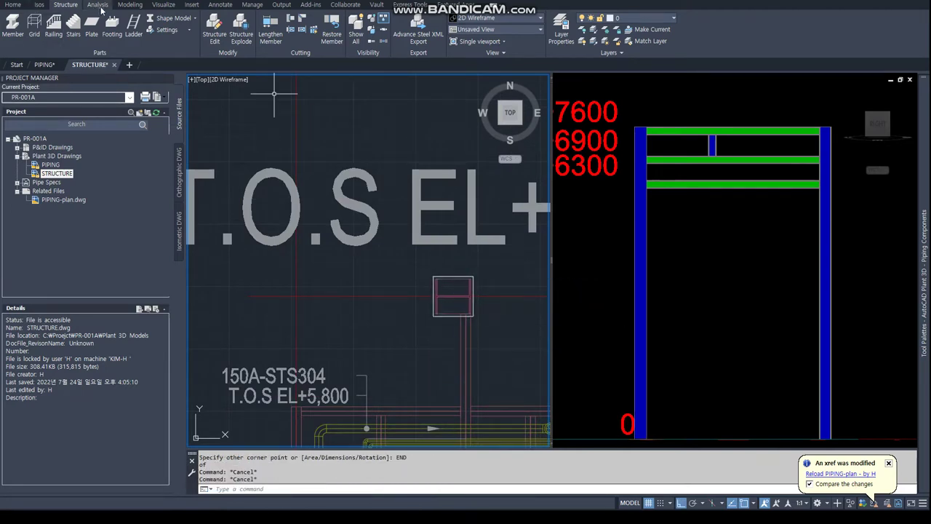
Extrude the rectangle 7600 high into a solid column.
left_click(139, 6)
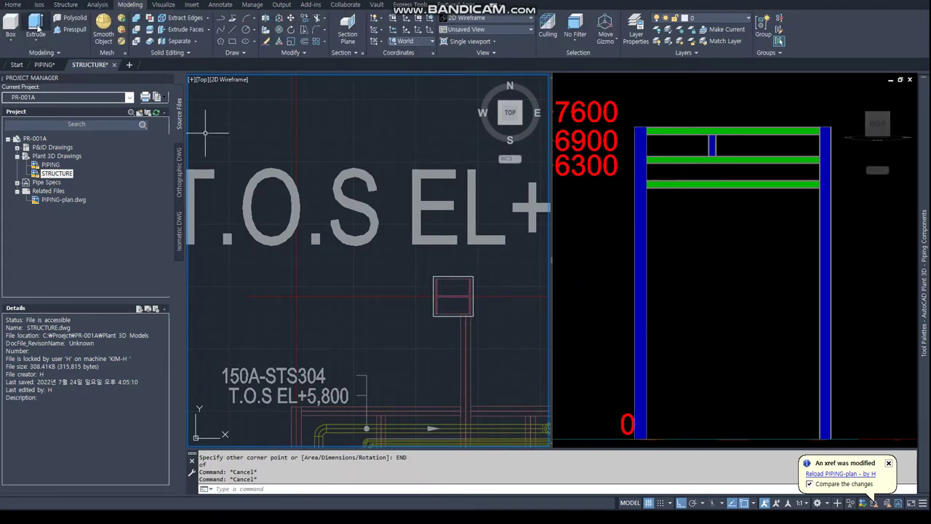
left_click(36, 27)
left_click(453, 277)
key("Return")
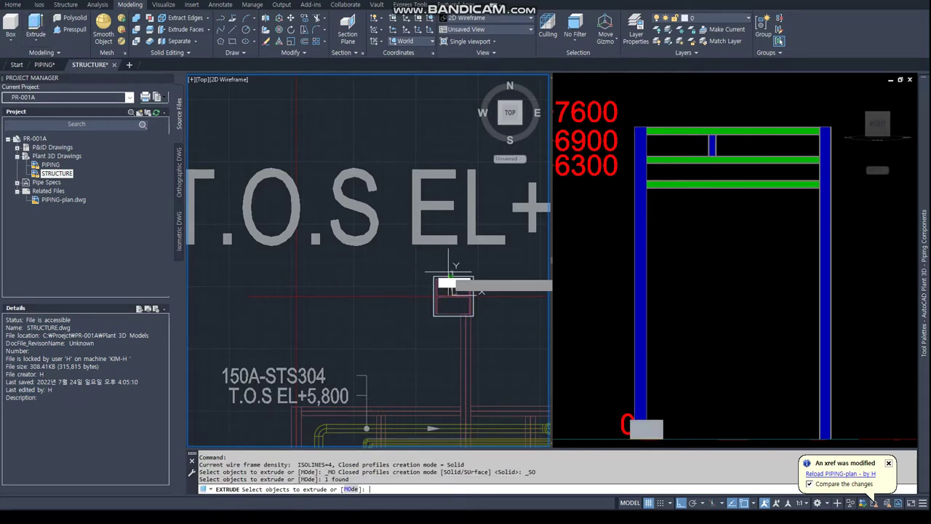
type("600")
key("Return")
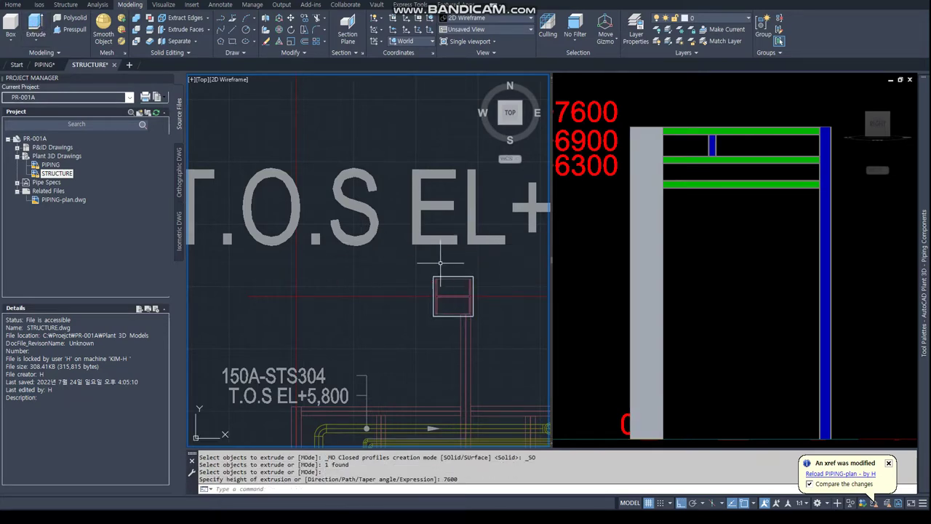
key("Escape")
key("Escape")
scroll(440, 263, "down", 2)
scroll(356, 233, "up", 2)
Start copying the column outline from its corner, then abandon the copy.
type("co")
key("Return")
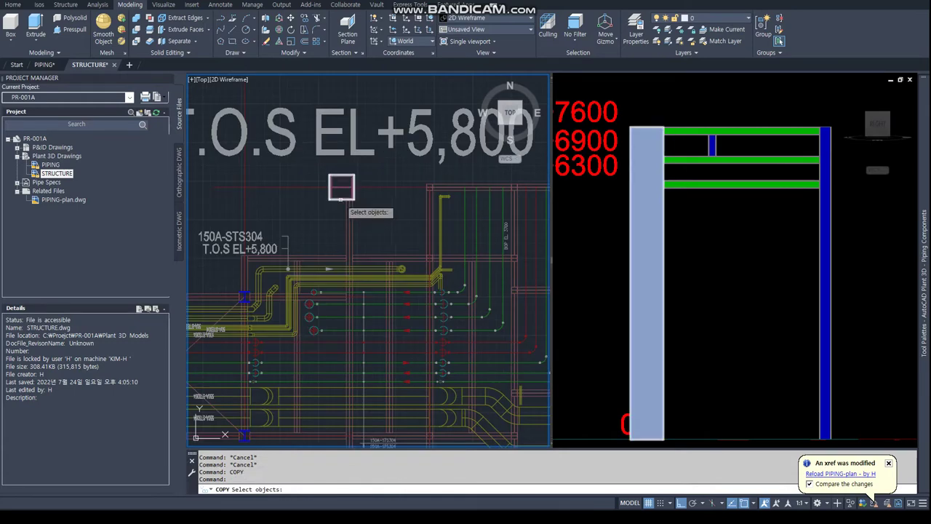
left_click(341, 187)
key("Return")
scroll(316, 193, "up", 2)
scroll(312, 203, "up", 2)
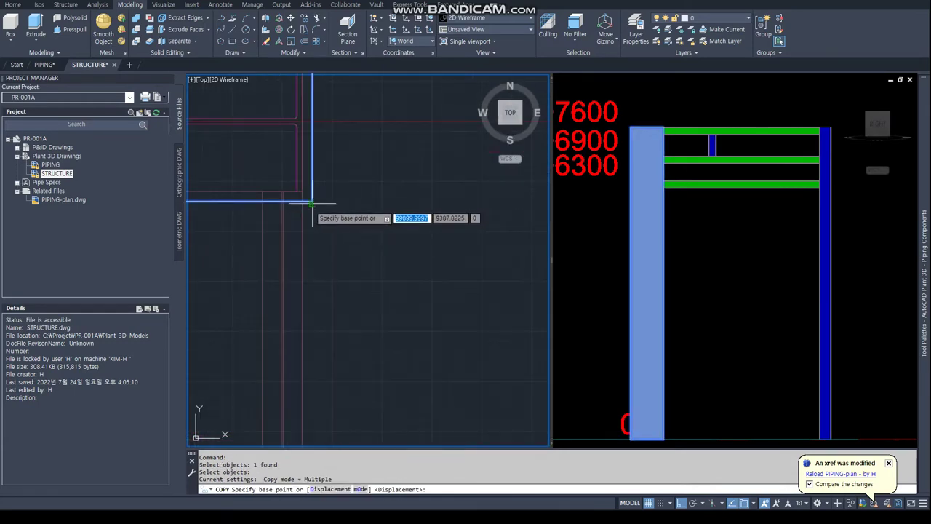
left_click(312, 200)
scroll(395, 276, "down", 3)
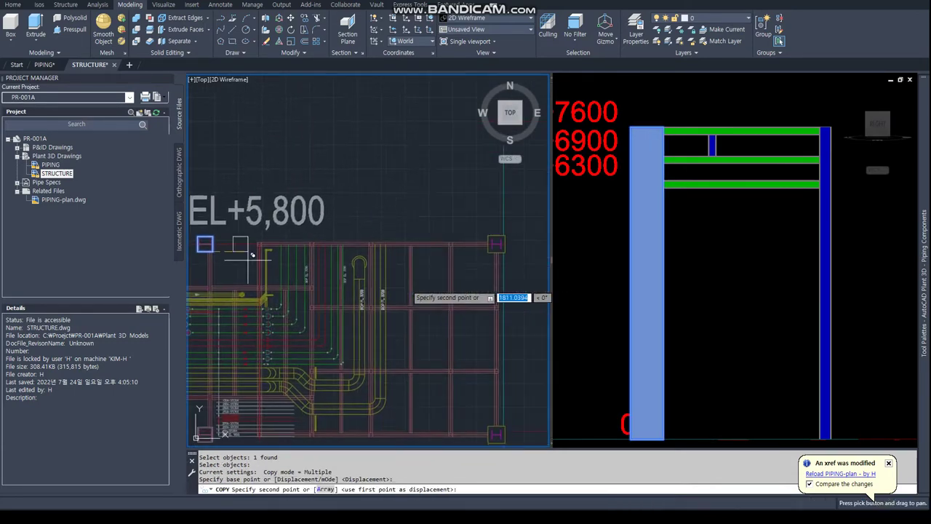
scroll(488, 250, "up", 3)
key("Escape")
key("Escape")
type("RECTA")
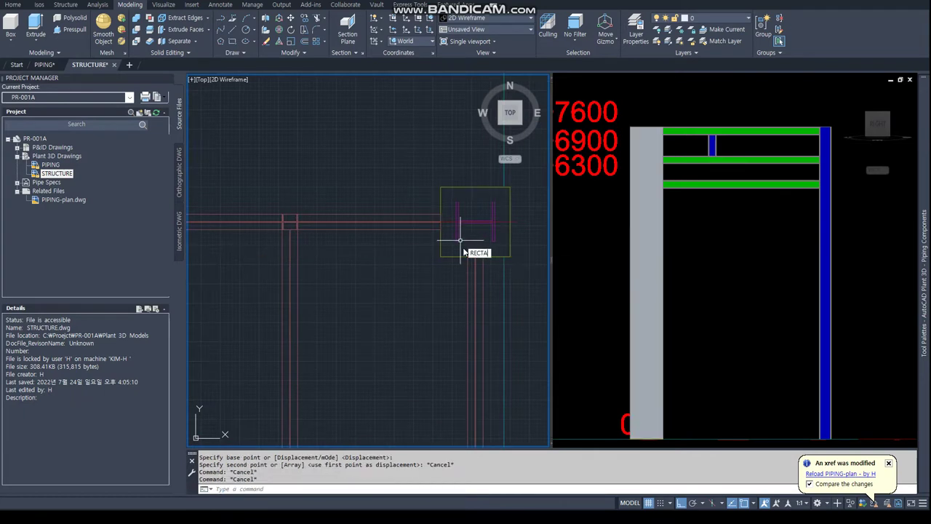
Draw an endpoint-snapped rectangle around the second H column.
key("Return")
type("END")
key("Return")
left_click(441, 189)
type("END")
key("Return")
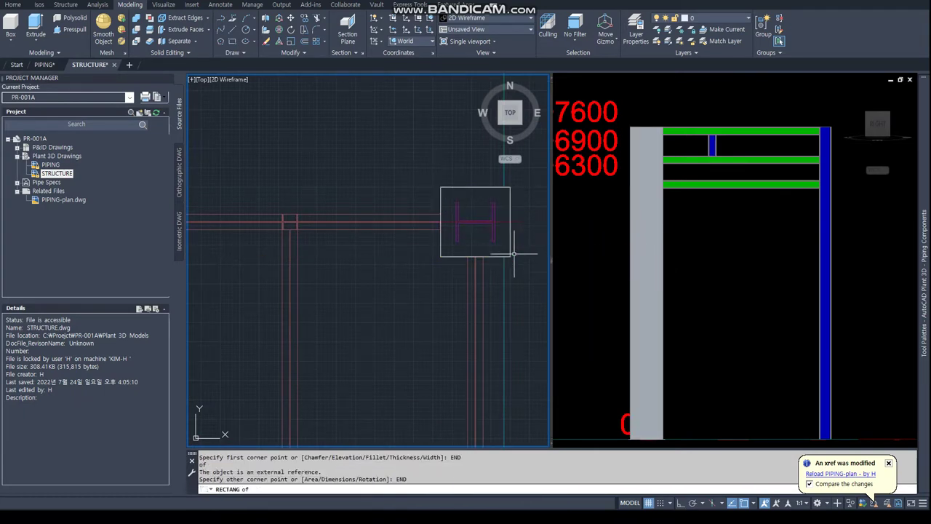
key("Escape")
Extrude the second column's rectangle 7600 high.
left_click(33, 24)
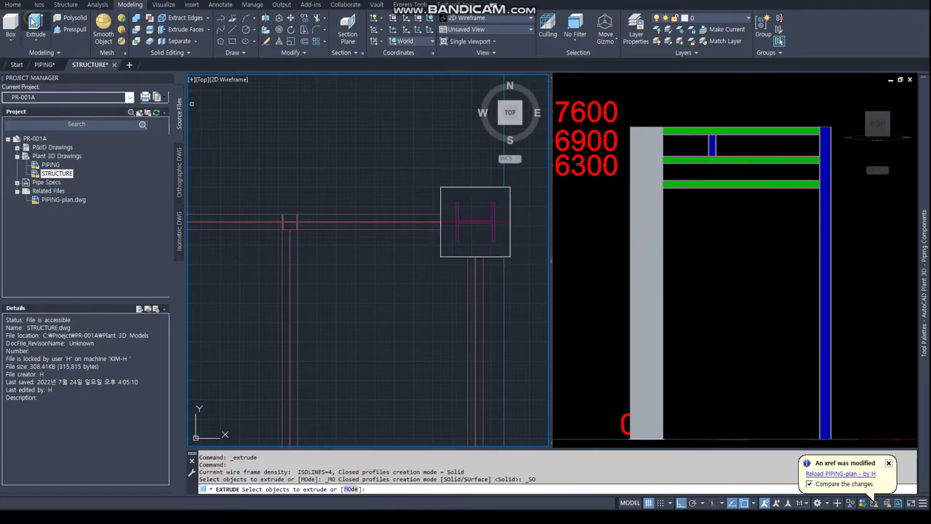
left_click(489, 187)
key("Return")
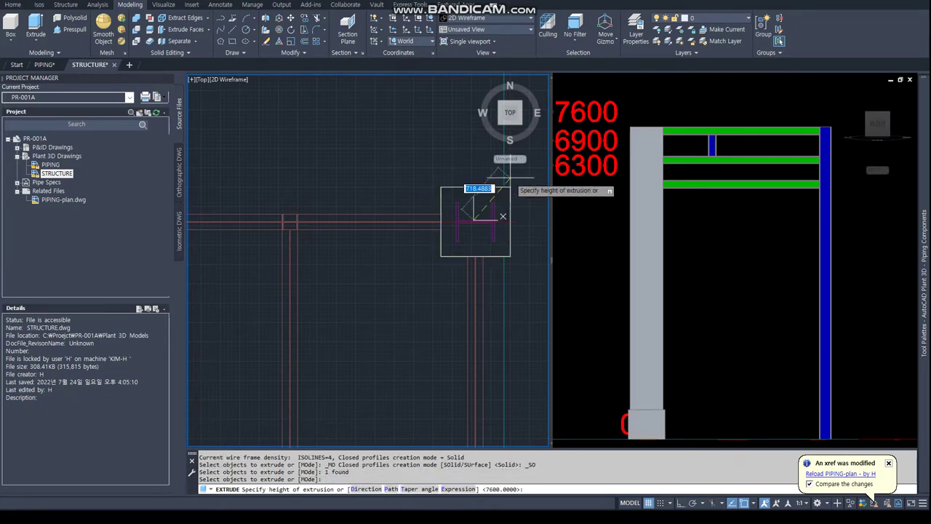
type("0")
key("Return")
scroll(426, 305, "down", 3)
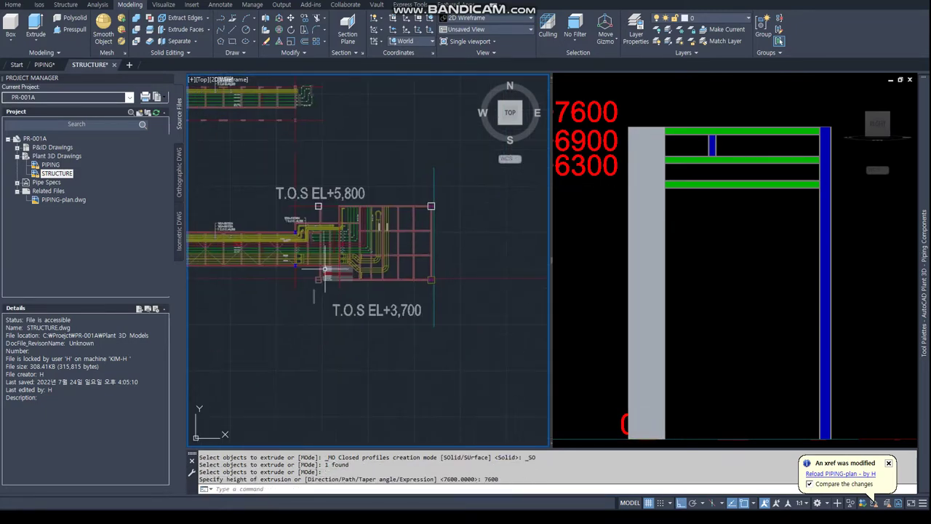
scroll(421, 281, "up", 2)
key("Escape")
Draw an endpoint-snapped rectangle around the third H column with RECTANG.
type("rec")
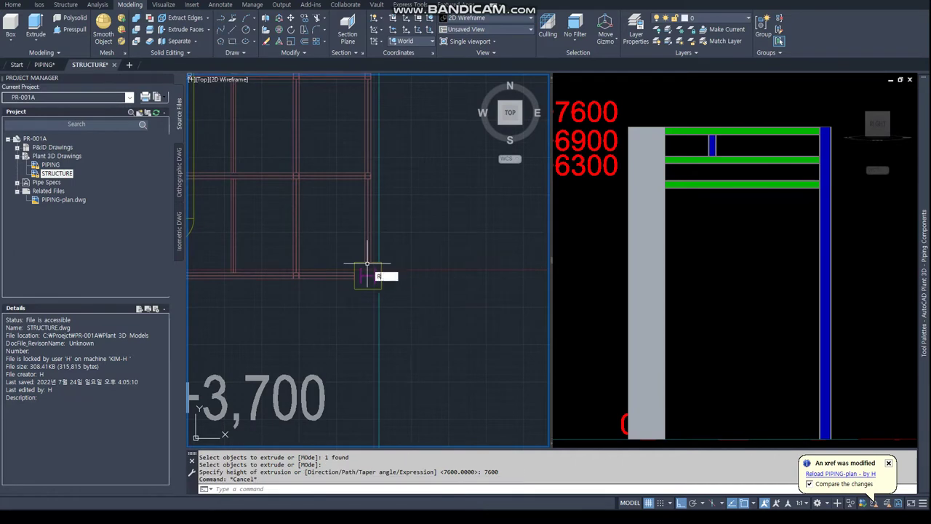
key("Return")
type("end")
key("Return")
left_click(354, 262)
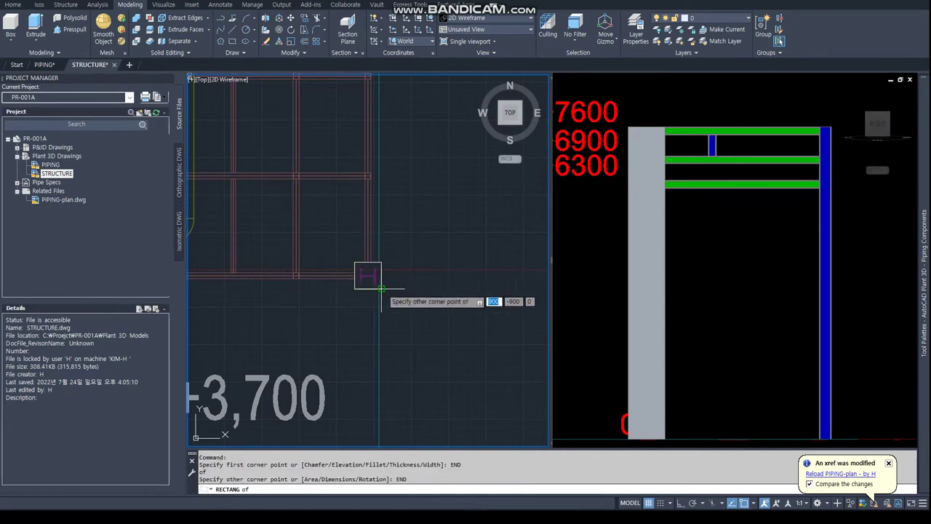
type("end")
key("Return")
left_click(316, 224)
Extrude the third column's rectangle 7600 high with EXT.
type("ext")
key("Return")
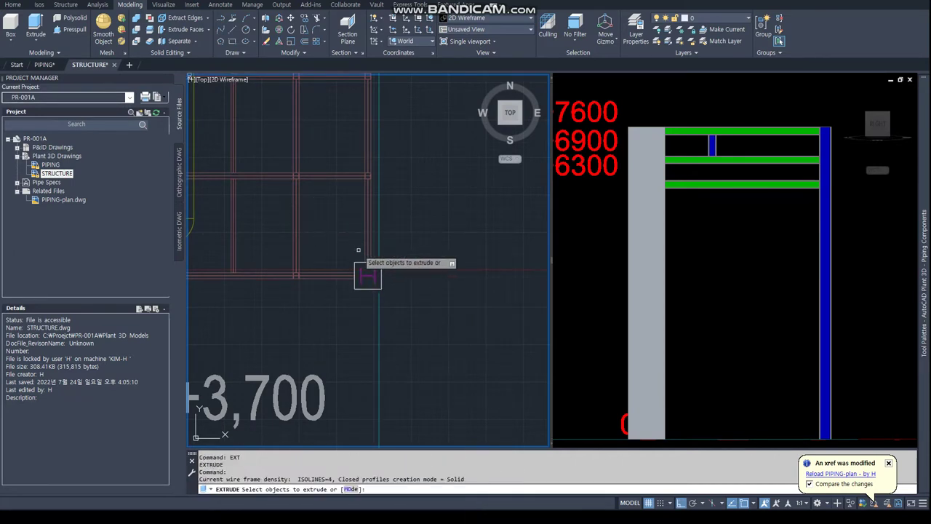
left_click(361, 262)
key("Return")
key("Return")
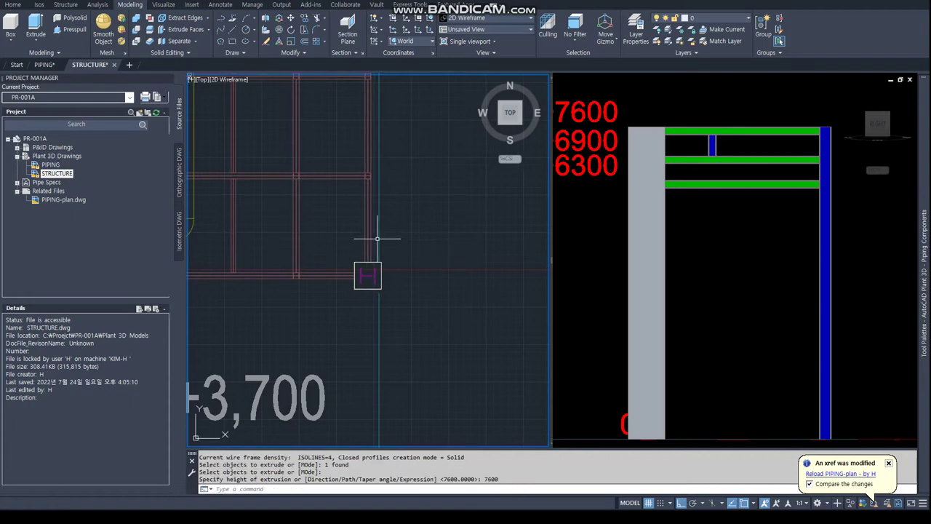
scroll(367, 234, "down", 3)
Turn the 3D viewport to an isometric angle and pan the plan to the next column.
left_click(814, 310)
left_click(868, 118)
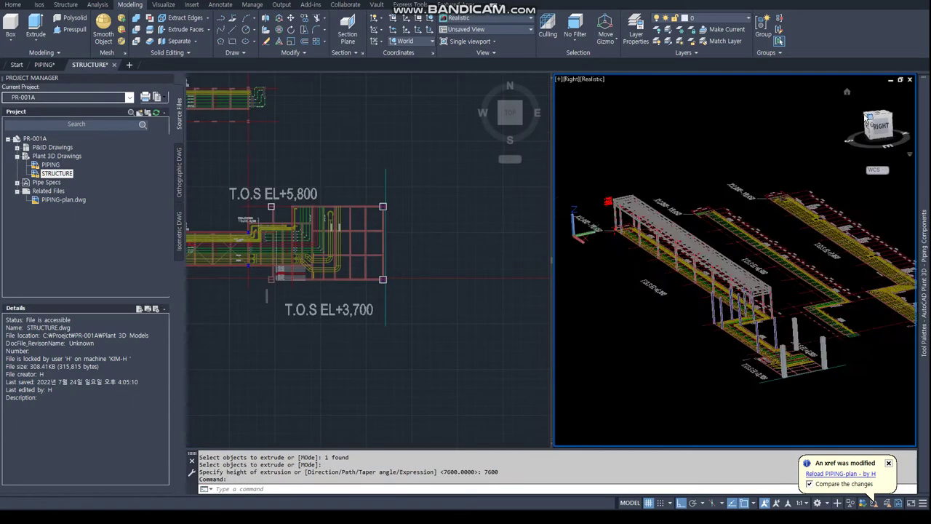
scroll(283, 287, "up", 5)
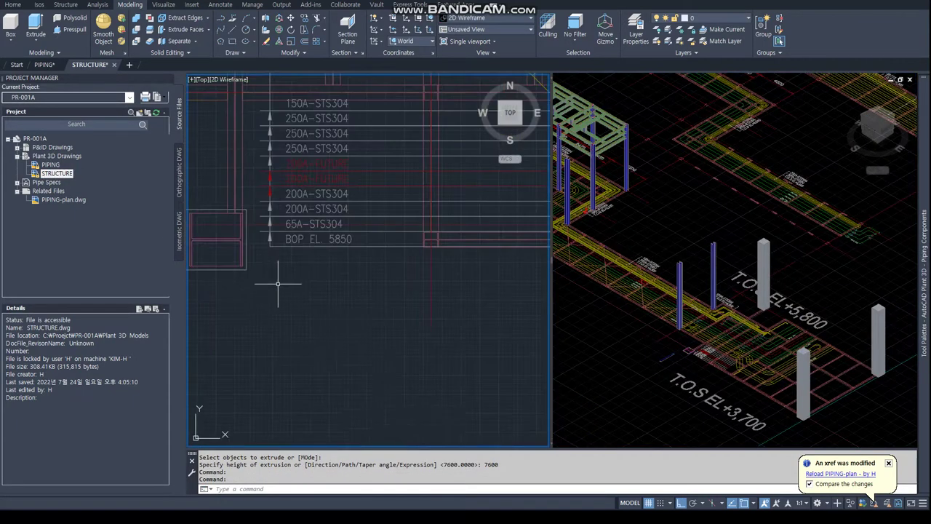
middle_click_drag(277, 291, 486, 297)
key("Escape")
key("Escape")
type("E")
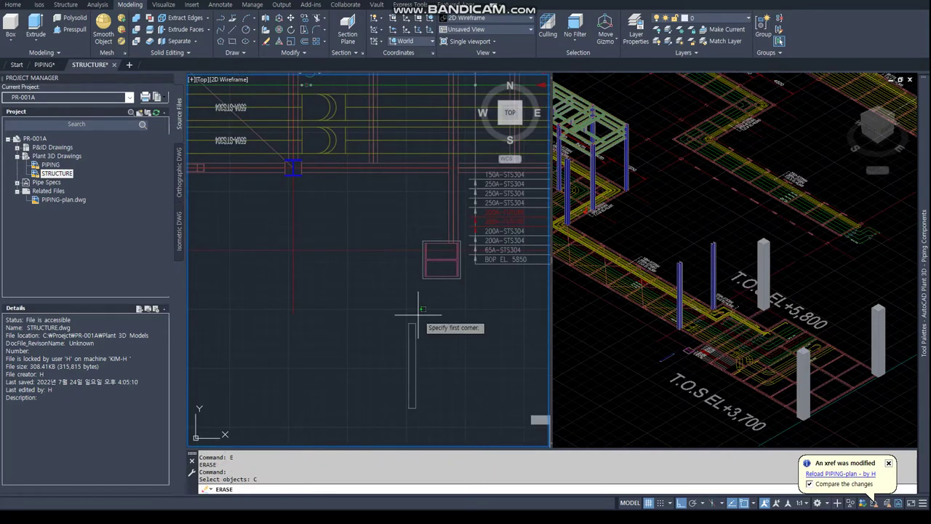
left_click(418, 310)
left_click(405, 393)
key("Escape")
left_click(407, 352)
key("Escape")
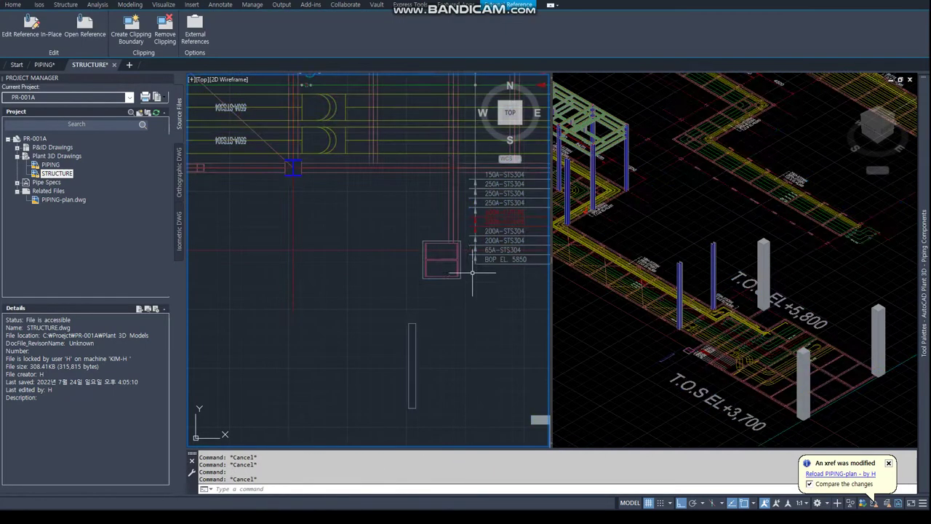
Draw a rectangle outline at the column and extrude it 7600 high.
type("rec")
key("Return")
scroll(447, 277, "up", 2)
left_click(408, 277)
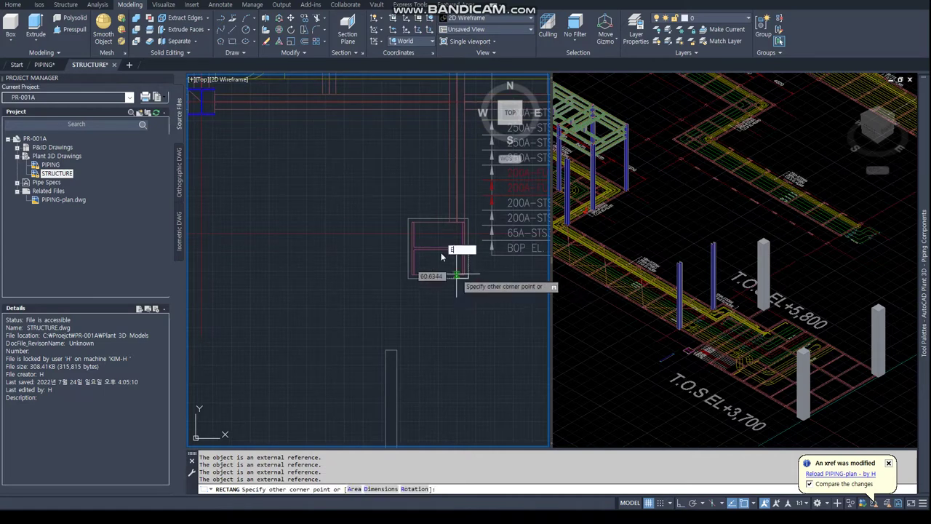
key("Escape")
key("Escape")
key("Escape")
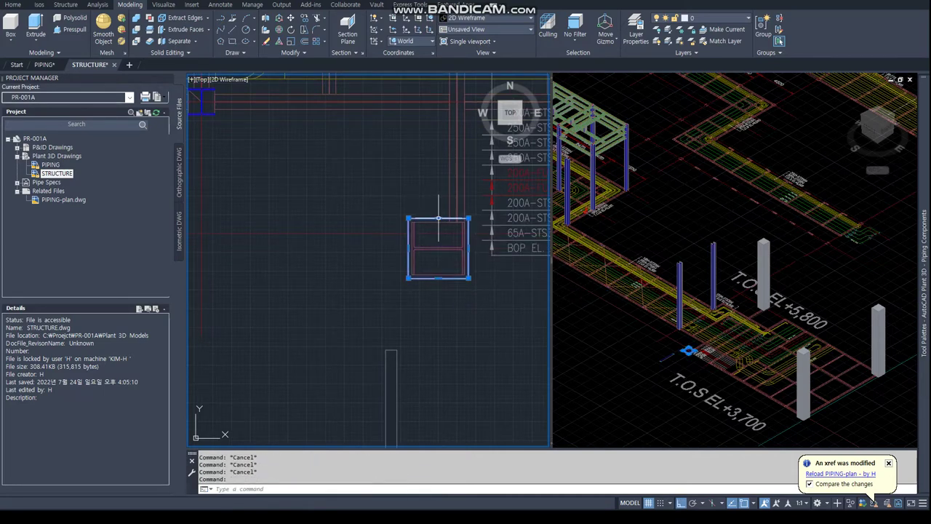
type("EXt")
key("Return")
type("600")
key("Return")
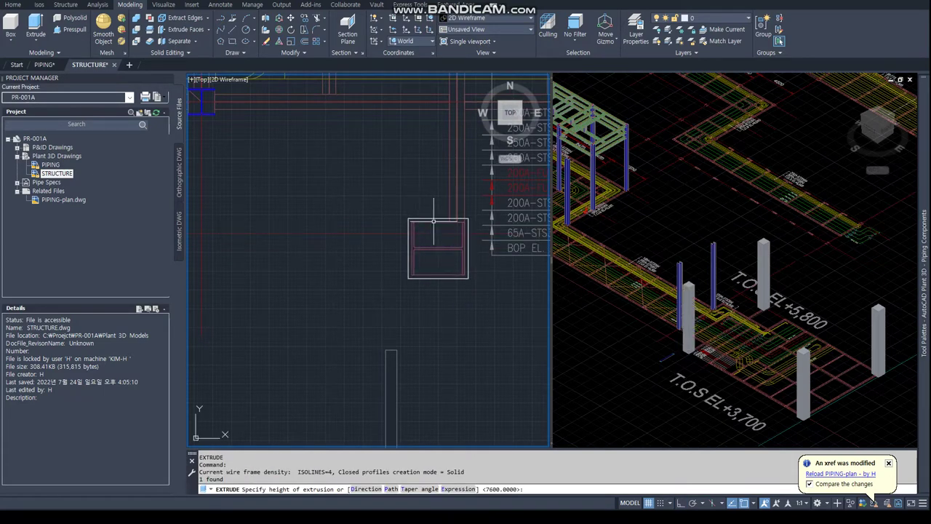
left_click(698, 220)
Match the three grey columns to the blue H-beam column's properties with MATCHPROP.
left_click(428, 185)
key("Escape")
key("Escape")
scroll(380, 202, "down", 4)
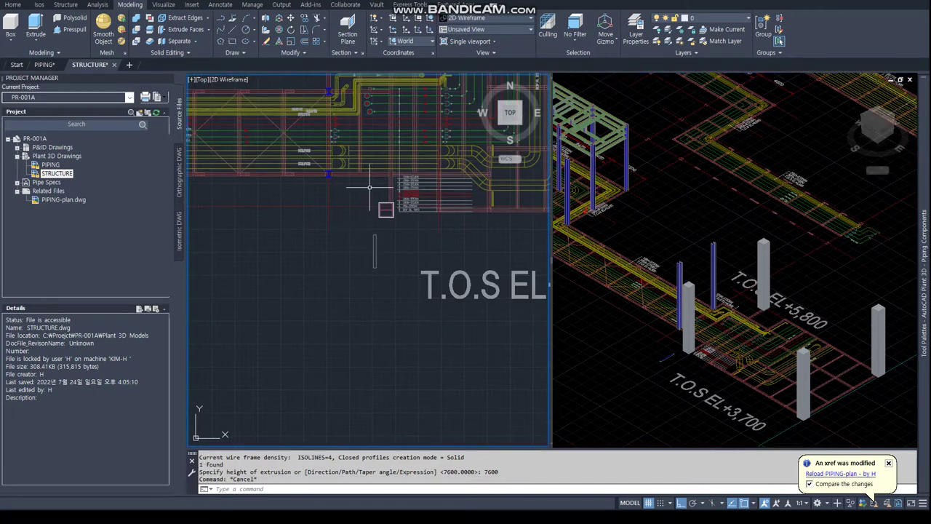
scroll(333, 278, "down", 2)
scroll(320, 273, "up", 5)
type("ma")
key("Return")
left_click(280, 260)
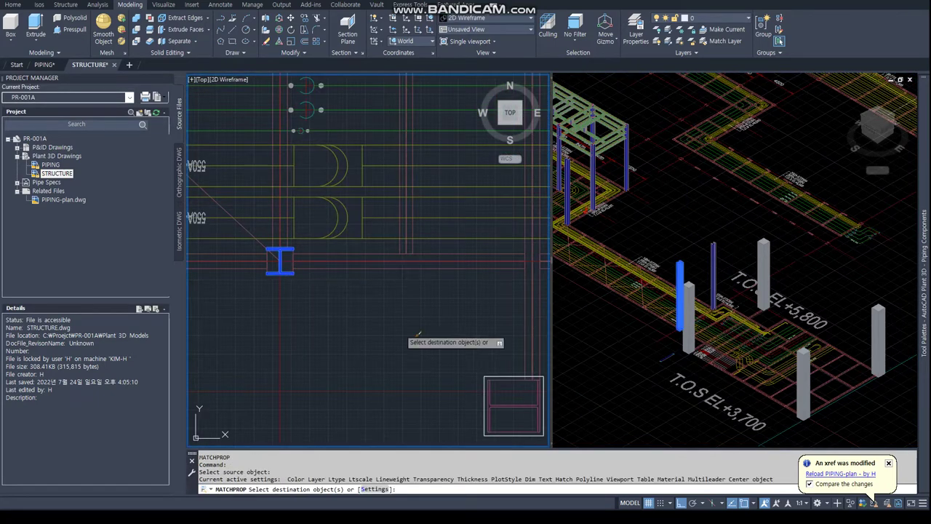
scroll(397, 225, "down", 4)
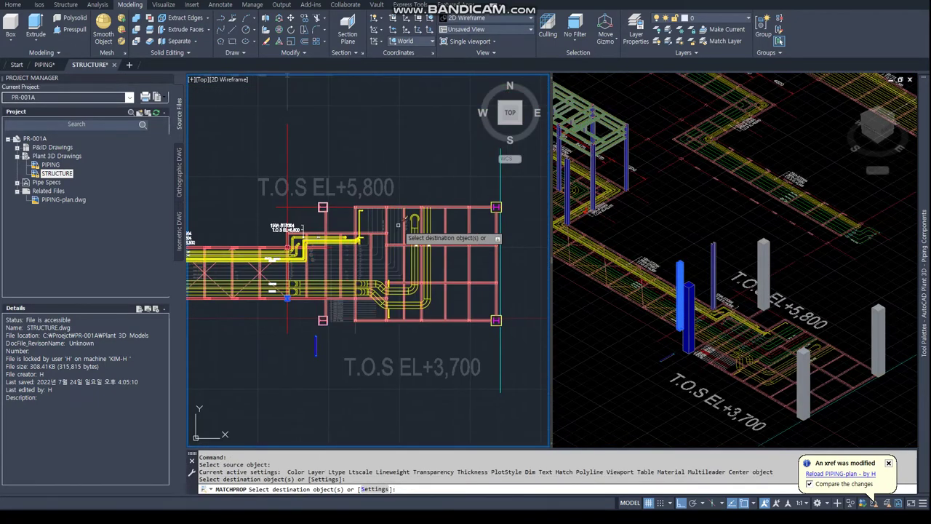
left_click(764, 266)
left_click(878, 320)
left_click(803, 378)
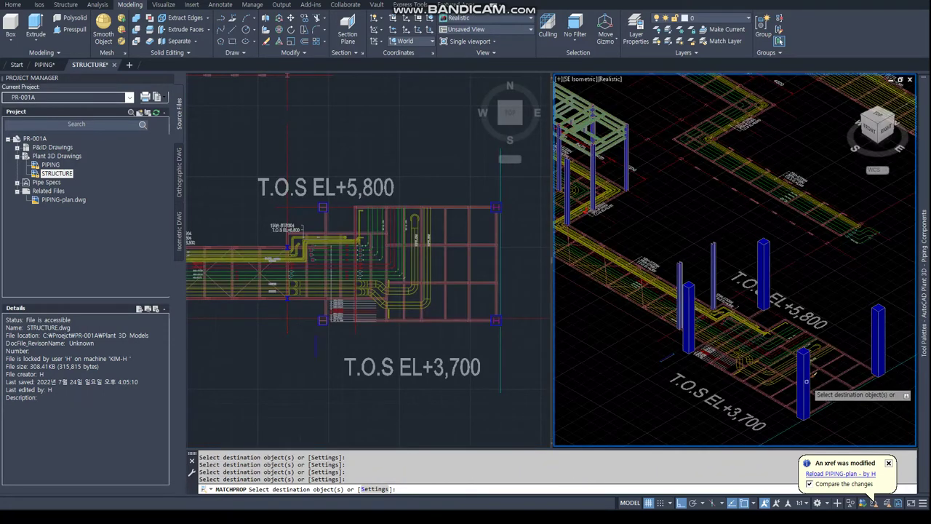
key("Return")
Measure the 200 gap from the column edge perpendicular to the beam line using DIST.
left_click(427, 244)
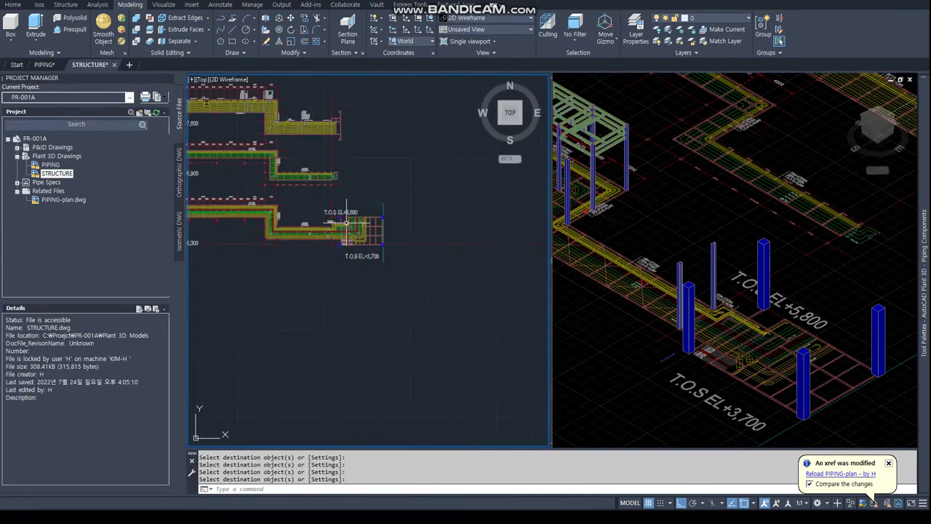
scroll(397, 218, "up", 3)
scroll(274, 258, "up", 4)
type("dist")
key("Return")
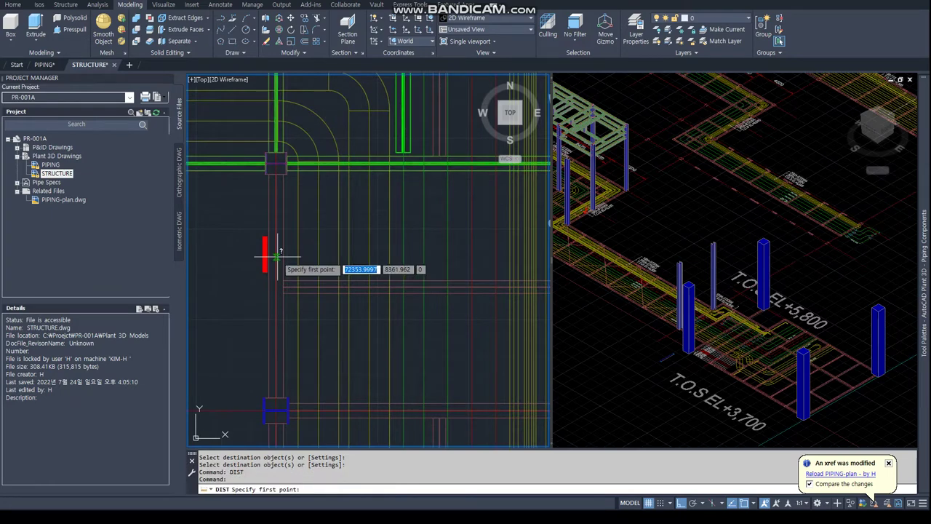
key("Escape")
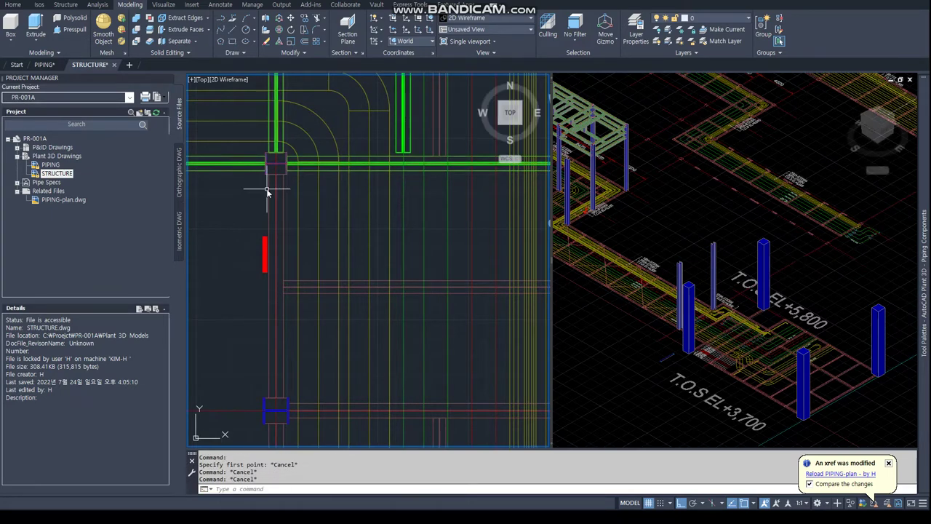
key("Return")
type("nea")
key("Return")
left_click(275, 192)
type("per")
key("Return")
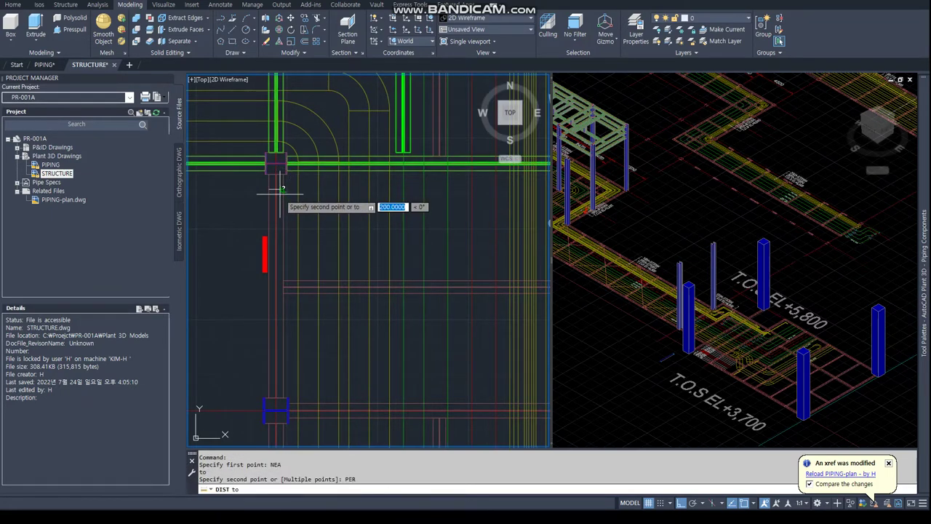
left_click(273, 195)
scroll(273, 195, "down", 3)
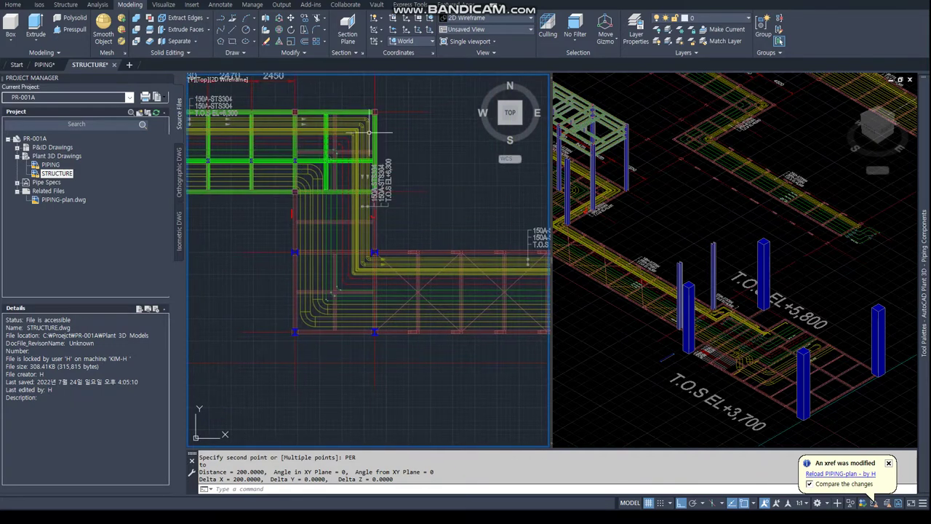
type("L")
key("Escape")
key("Escape")
key("Escape")
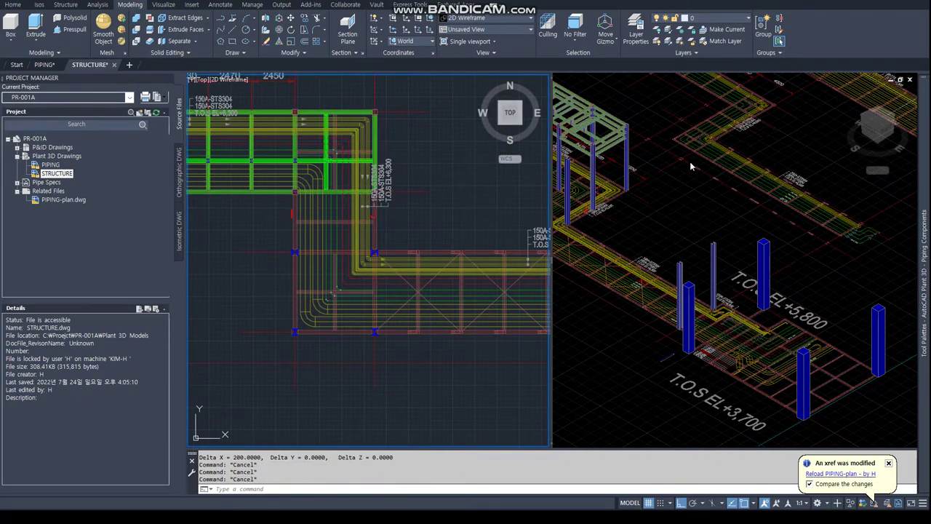
Turn off the TOS EL. 7600 and TOS EL. 6900 beam layers.
left_click(619, 142)
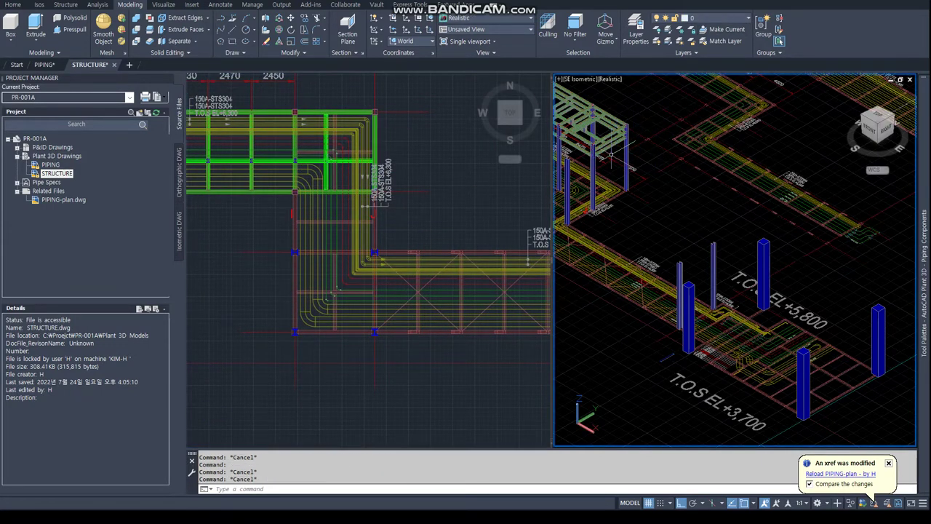
left_click(614, 141)
left_click(625, 135)
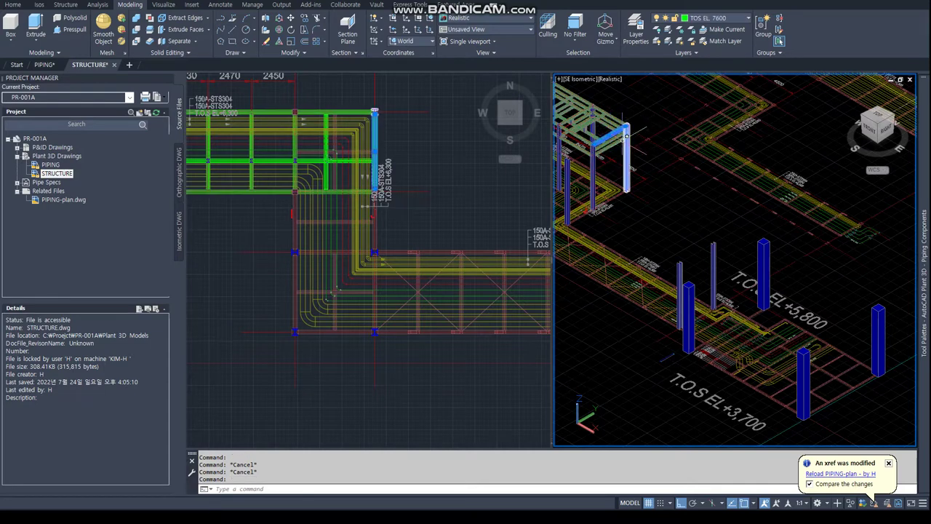
left_click(733, 21)
left_click(658, 100)
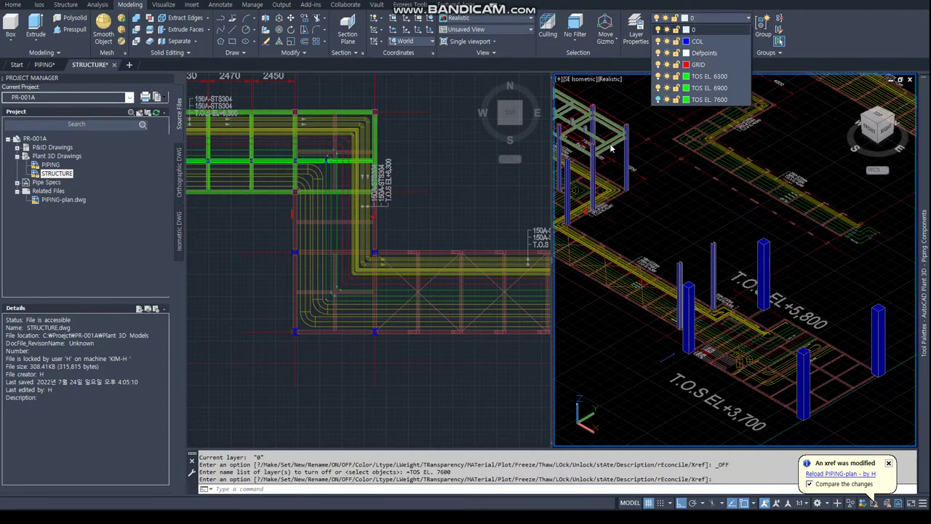
left_click(699, 22)
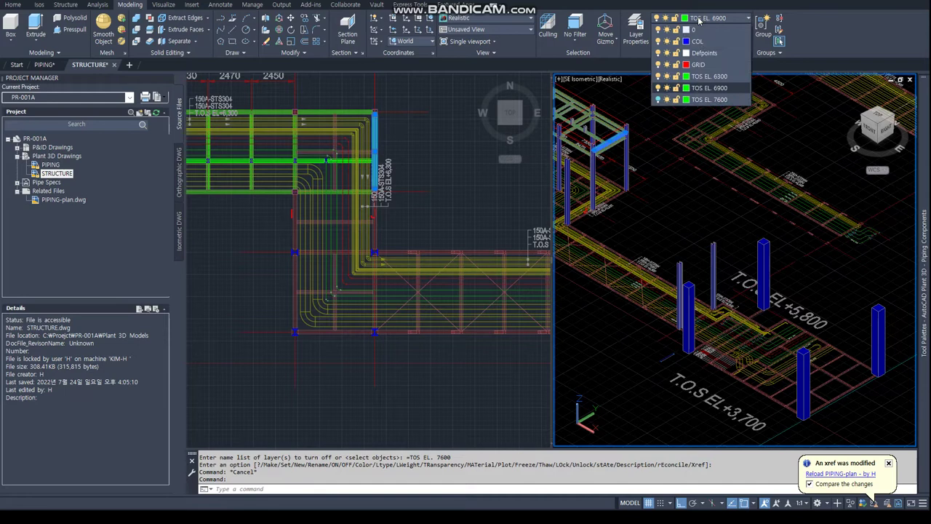
left_click(659, 88)
Return to the plan view and begin copying objects.
left_click(282, 176)
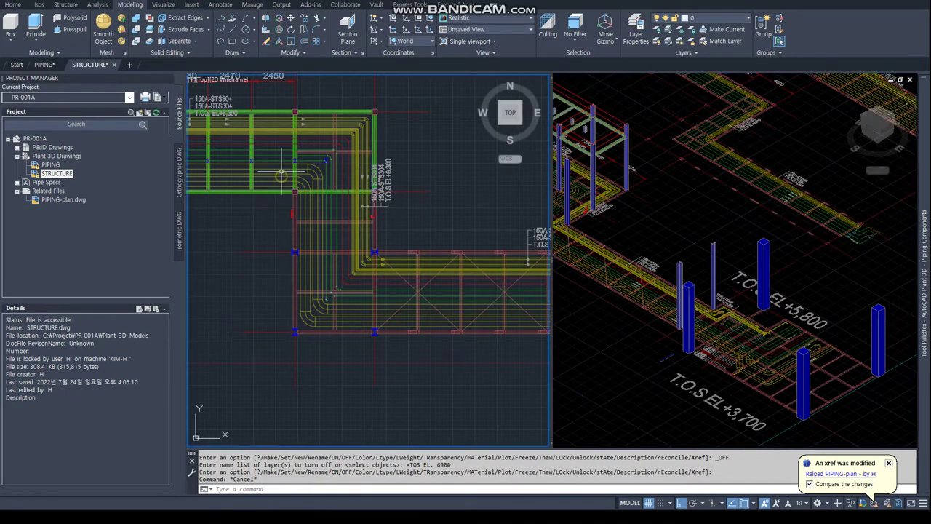
key("Escape")
key("Escape")
type("ct o")
key("Return")
scroll(295, 140, "up", 5)
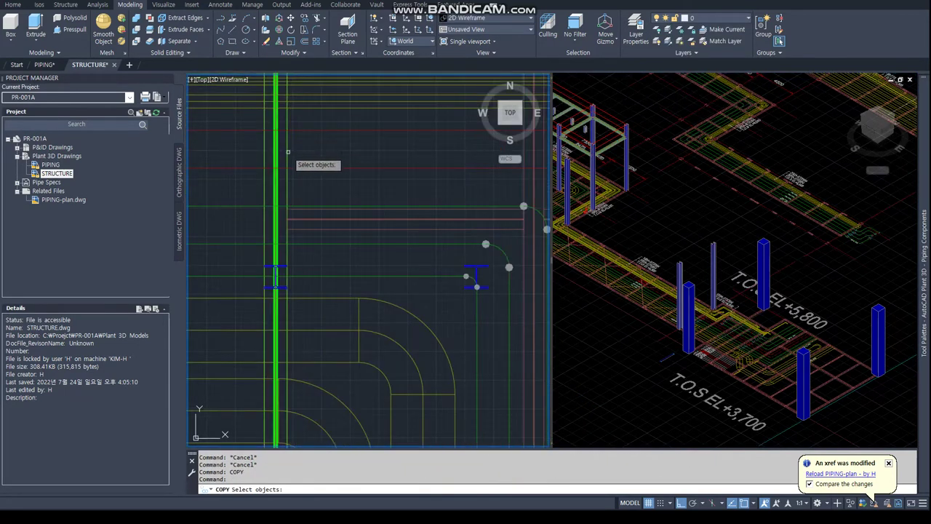
Drop the column selection and pick the beam in the 3D view as the object to copy.
left_click(288, 152)
key("Escape")
key("Escape")
left_click(593, 136)
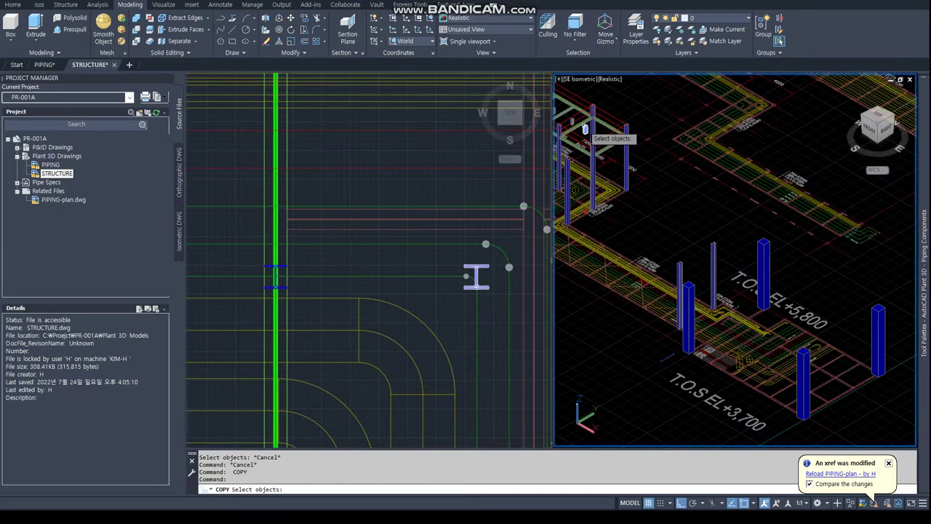
left_click(579, 135)
key("Return")
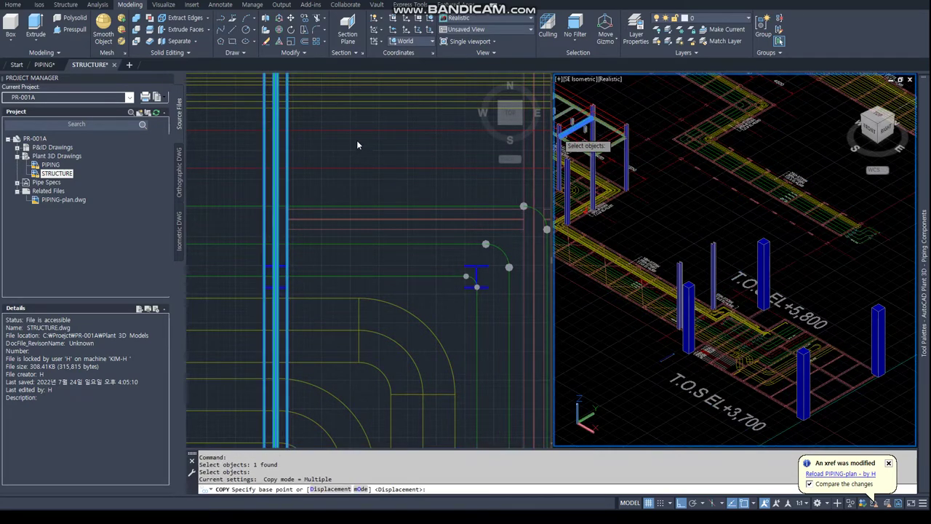
left_click(357, 146)
Place the beam copy in the plan, snapping perpendicular to the target line.
scroll(342, 163, "down", 5)
type("a")
key("Return")
left_click(411, 150)
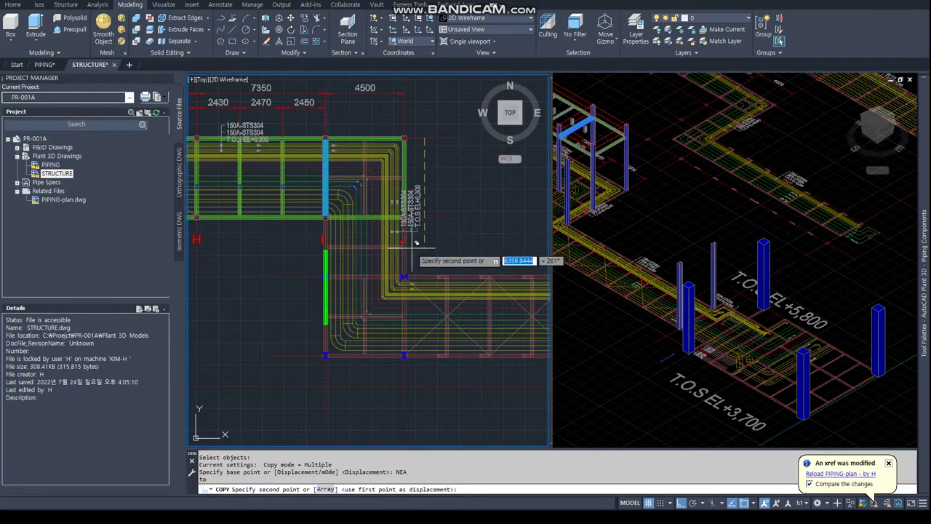
scroll(425, 251, "up", 3)
type("PER")
key("Return")
left_click(428, 216)
key("Escape")
key("Escape")
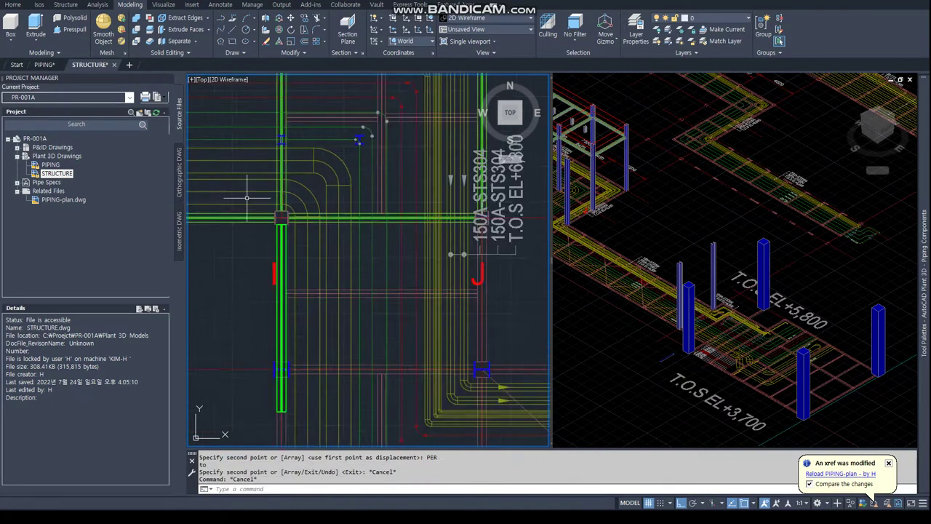
Measure the distance between two endpoints, giving 6303.1719.
scroll(341, 255, "up", 5)
key("Return")
type("END")
key("Return")
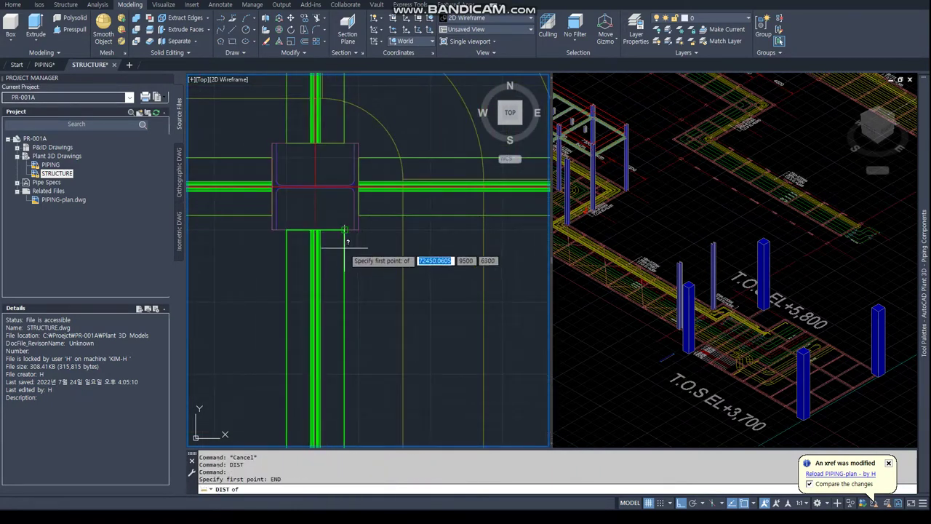
left_click(344, 231)
type("END")
key("Return")
left_click(289, 234)
Try grip-stretching a column end to an endpoint, then cancel it.
scroll(306, 280, "down", 3)
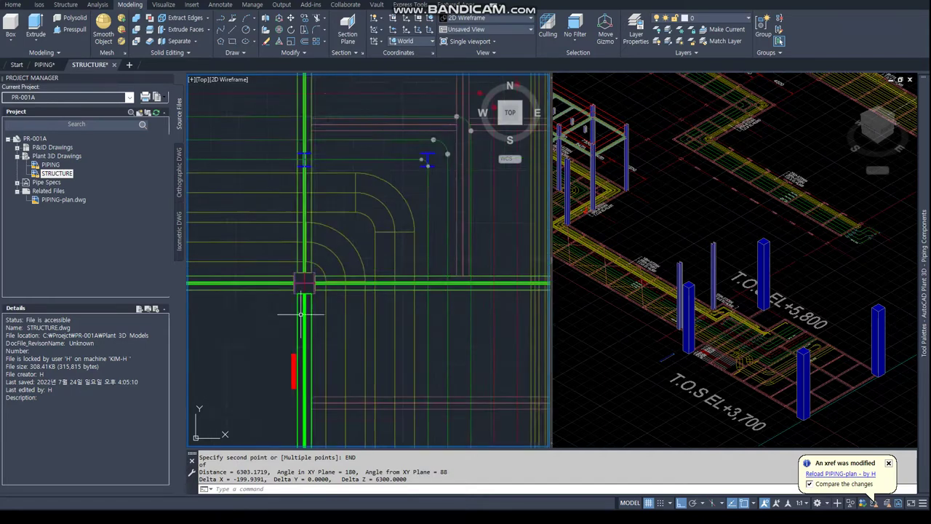
scroll(336, 270, "up", 5)
scroll(339, 271, "up", 2)
left_click(345, 306)
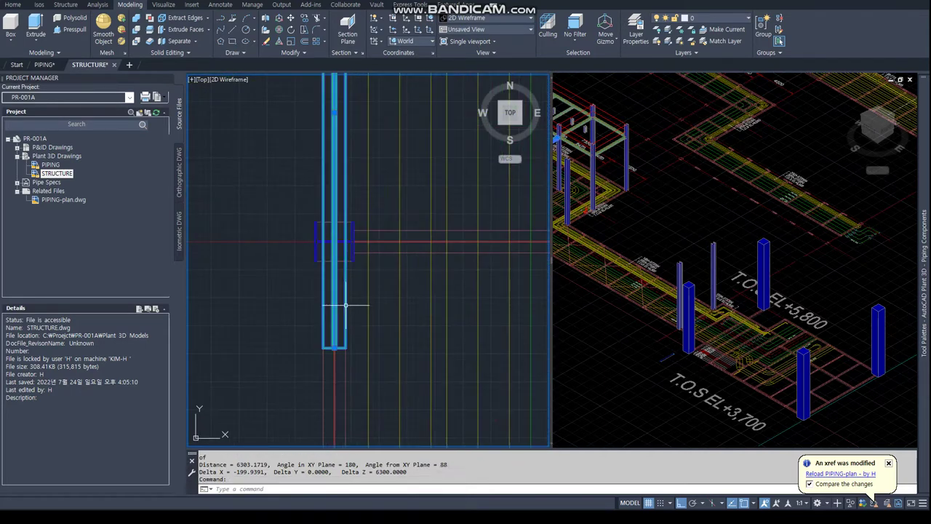
left_click(334, 347)
scroll(359, 218, "up", 3)
type("ED")
key("Return")
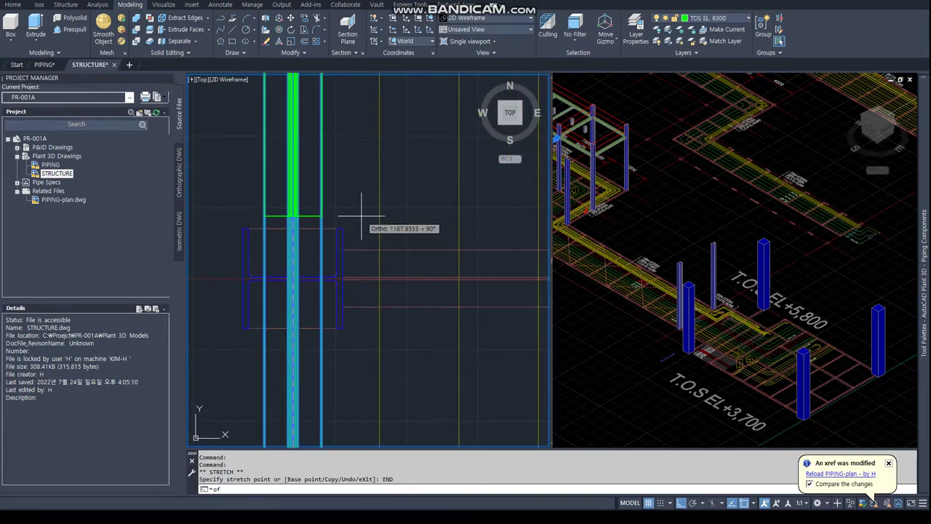
left_click(582, 219)
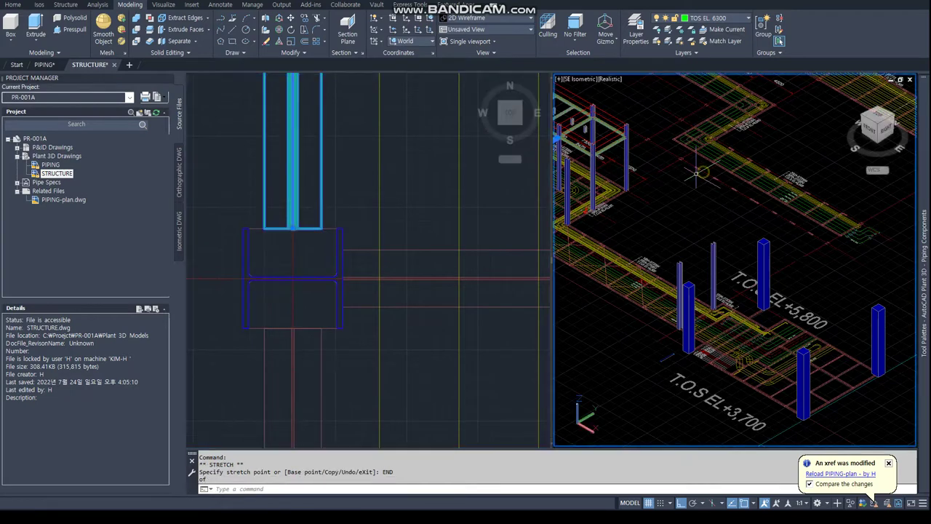
scroll(575, 160, "up", 4)
key("Escape")
key("Escape")
Back in the plan view, select a column to copy.
left_click(323, 218)
key("Escape")
key("Escape")
scroll(323, 218, "down", 3)
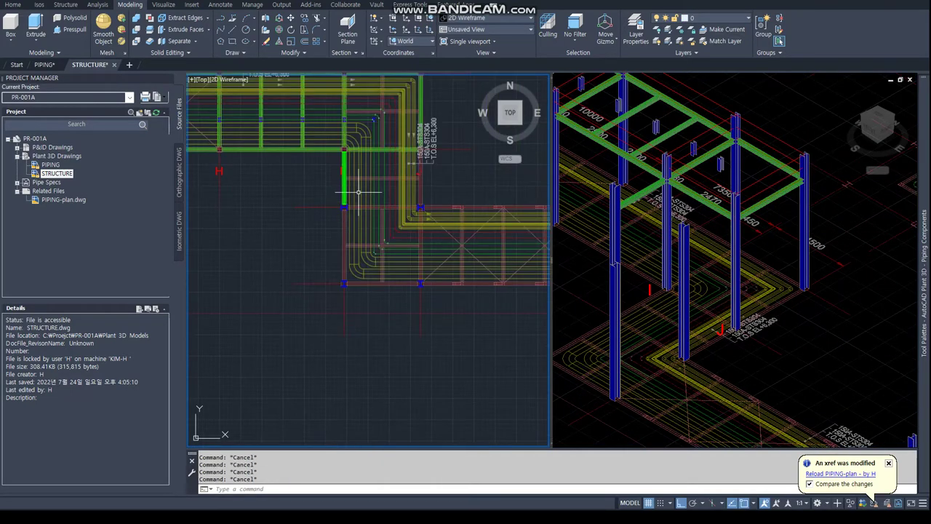
scroll(323, 220, "down", 2)
key("Return")
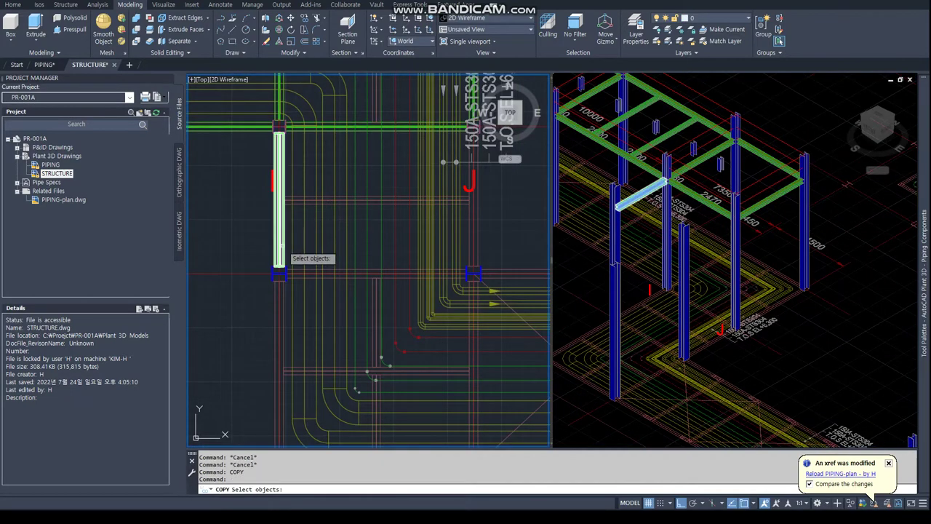
left_click(280, 245)
scroll(280, 245, "down", 5)
key("Return")
Place the column copy from a nearest base point, perpendicular to the beam line.
type("NEA")
key("Return")
left_click(281, 154)
scroll(311, 155, "up", 4)
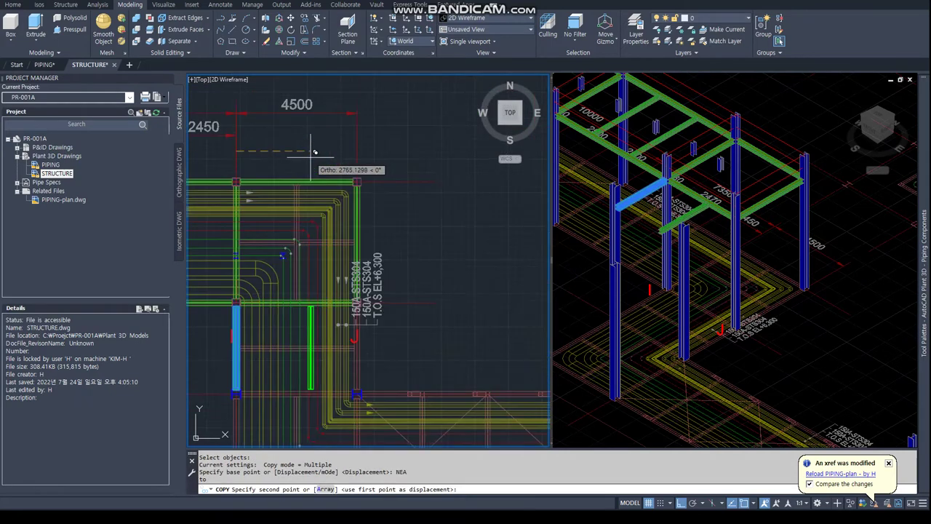
key("Return")
left_click(358, 154)
scroll(367, 258, "up", 4)
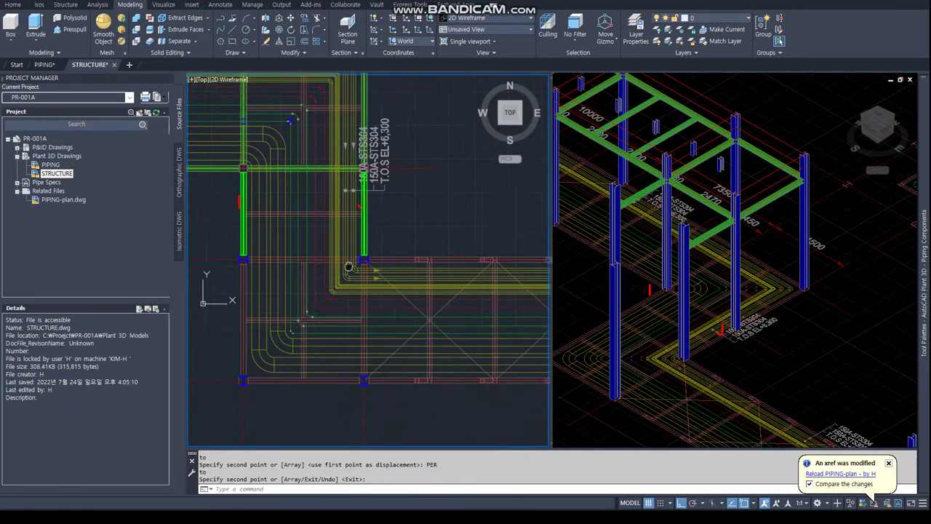
scroll(367, 258, "down", 5)
type("c")
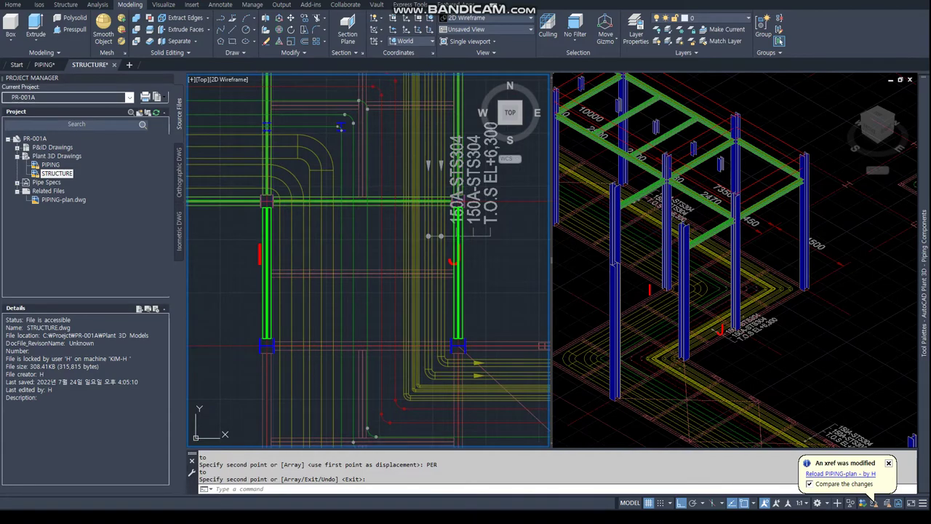
key("Escape")
Copy the horizontal beam from 3D into the plan with nearest and perpendicular snaps.
key("Return")
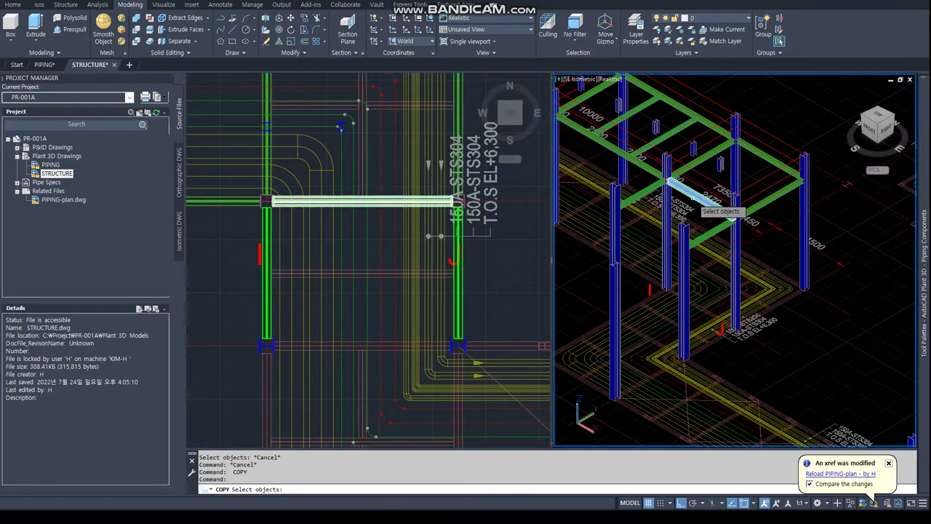
left_click(407, 202)
left_click(477, 240)
key("Return")
type("NEA")
left_click(447, 204)
type("PER")
scroll(496, 272, "down", 3)
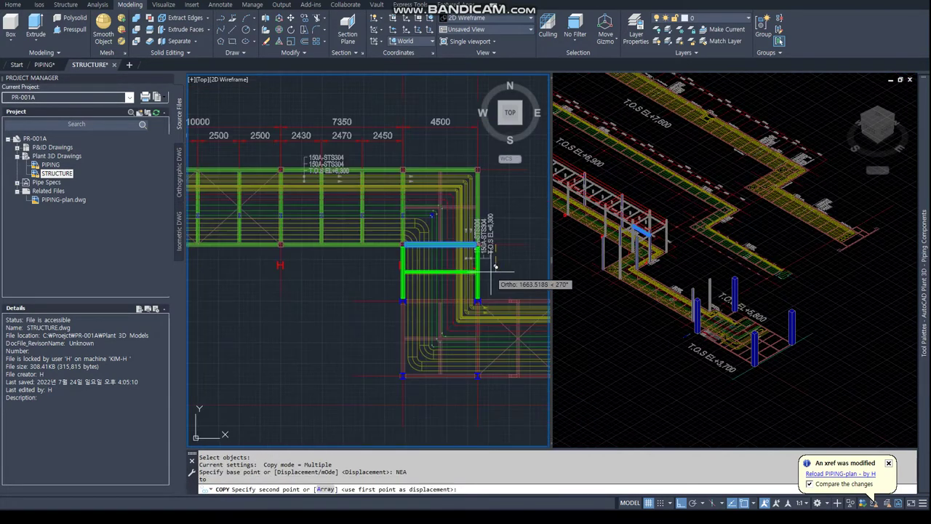
left_click(400, 291)
key("Escape")
Start stretching the beam end toward the column, then cancel the attempt.
scroll(436, 306, "up", 5)
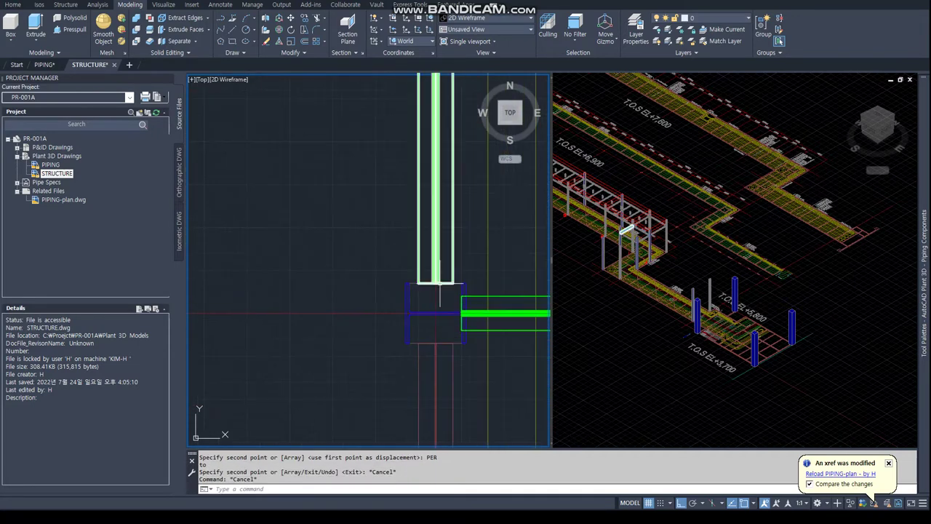
scroll(436, 305, "up", 3)
scroll(264, 232, "down", 2)
left_click(306, 254)
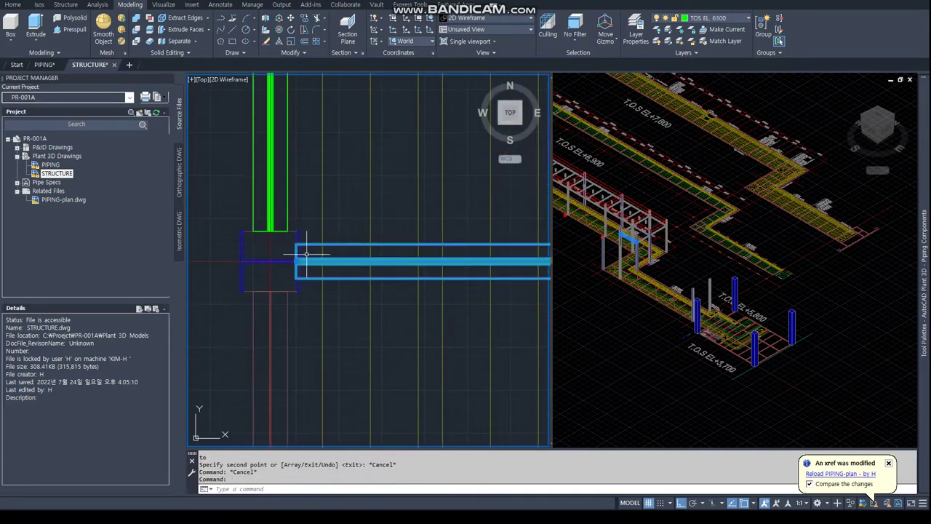
left_click(296, 256)
type("END")
scroll(407, 247, "down", 3)
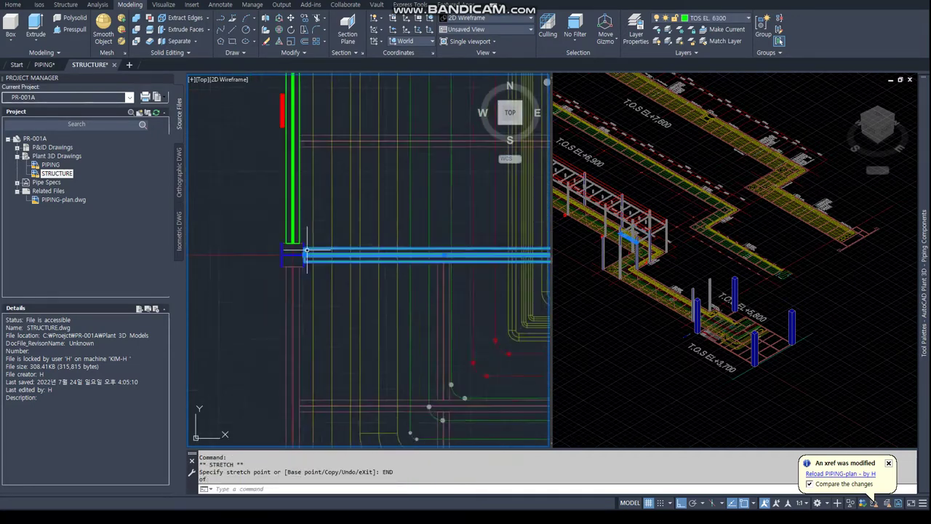
left_click(412, 250)
key("Escape")
Grip-stretch the beam end onto the column's end point with an END snap.
scroll(412, 250, "up", 1)
left_click(444, 254)
left_click(450, 258)
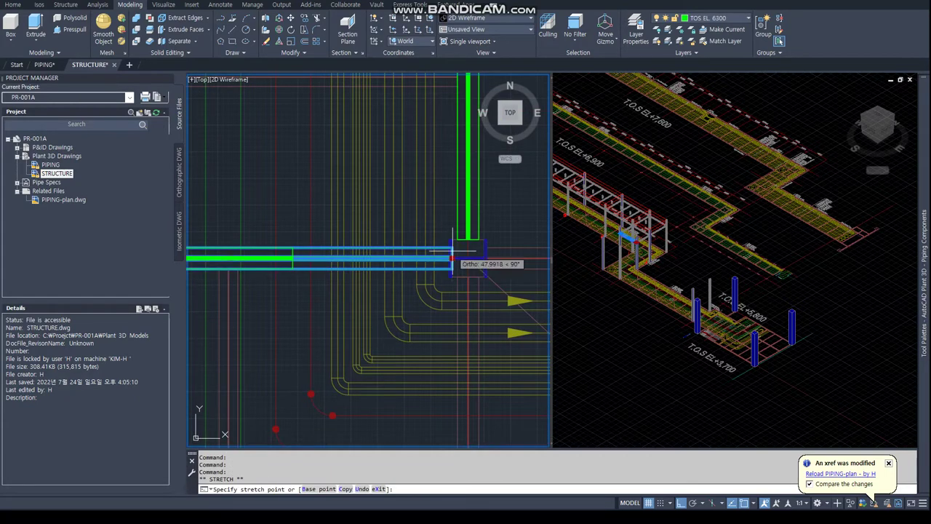
type("END")
scroll(453, 231, "up", 3)
left_click(437, 209)
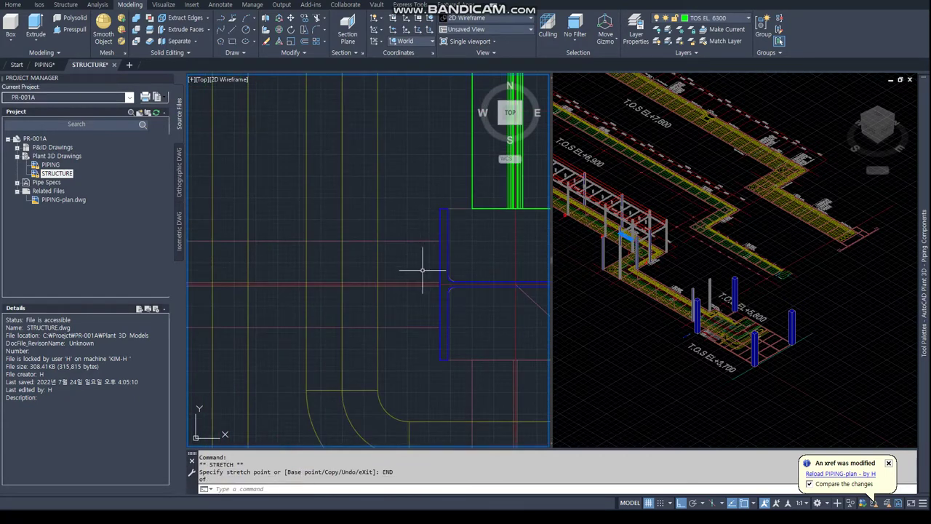
Switch between isometric and plan viewports, undoing the accidental zoom and viewport change.
left_click(637, 240)
scroll(636, 240, "up", 4)
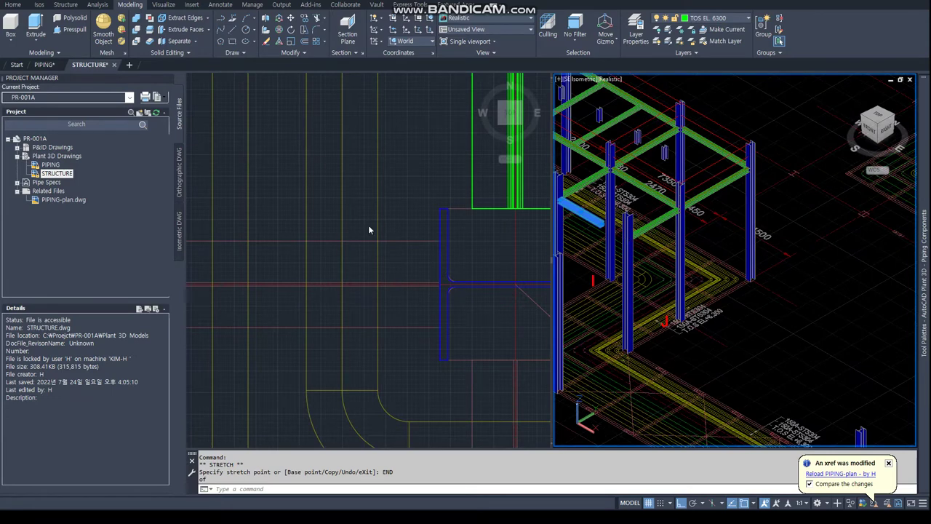
left_click(397, 220)
key("ctrl+z")
key("ctrl+z")
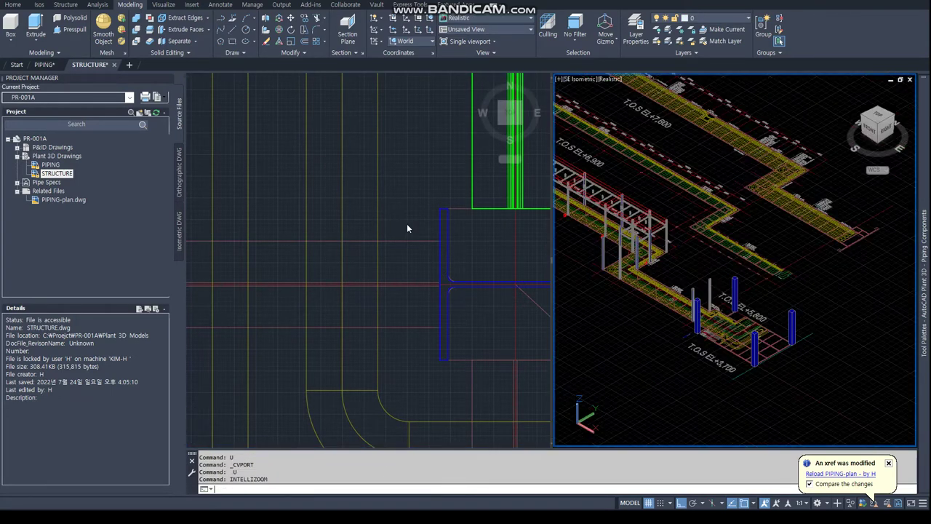
left_click(407, 223)
key("ctrl+z")
key("ctrl+z")
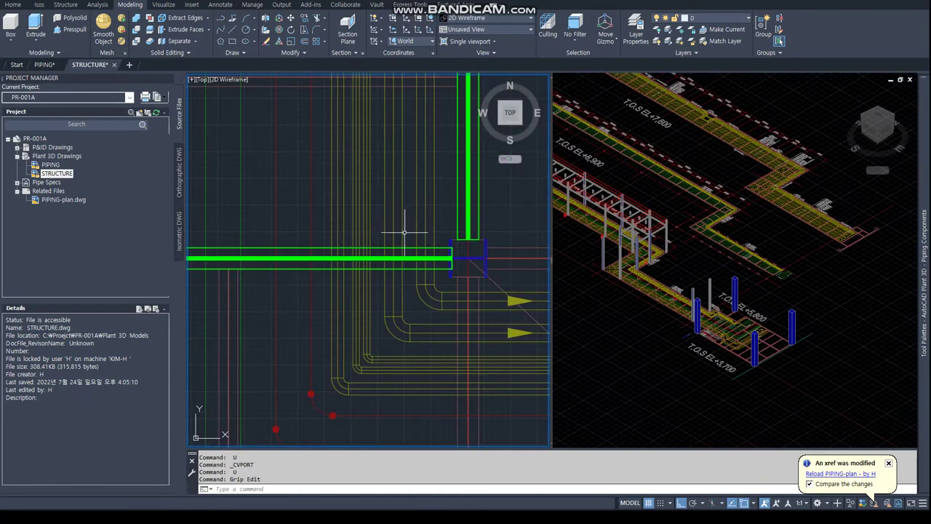
Trim the beam back to a two-point cut plane at the column.
left_click(64, 5)
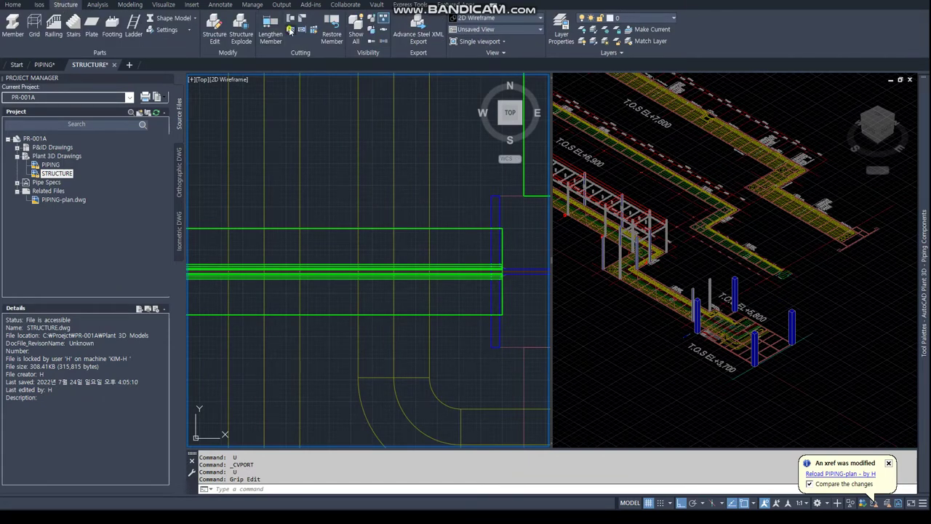
left_click(291, 29)
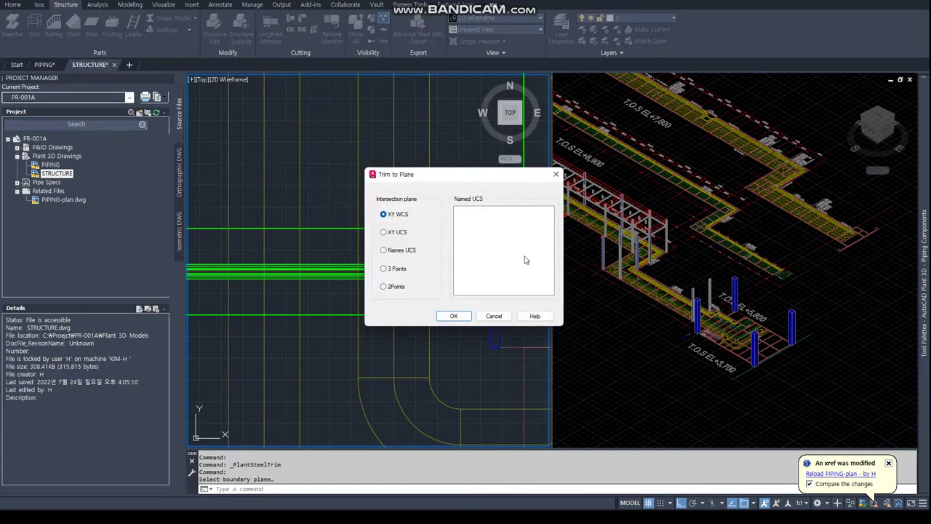
left_click(453, 315)
left_click(494, 200)
left_click(495, 346)
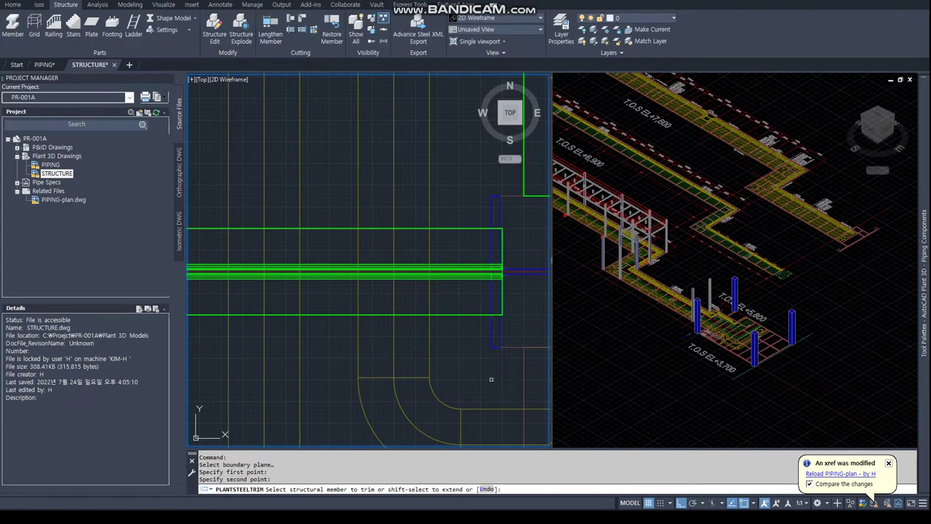
left_click(431, 313)
key("Return")
Copy the beam onto the lower column line using NEA and PER snaps.
scroll(431, 313, "down", 4)
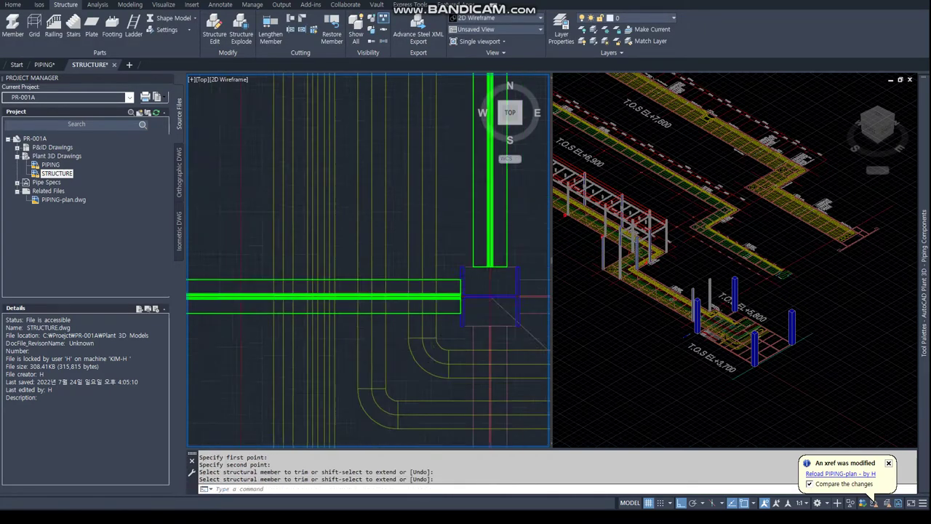
scroll(359, 233, "down", 3)
key("Return")
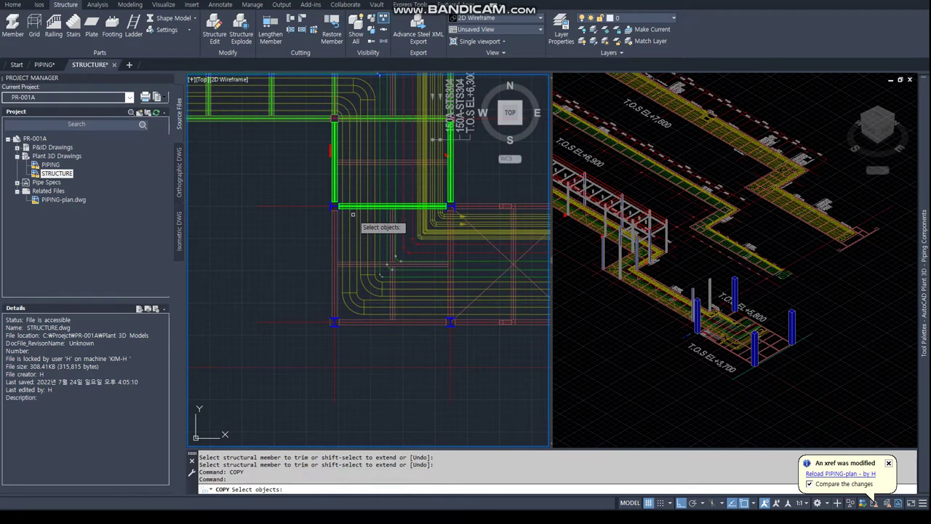
left_click(393, 207)
key("Return")
type("NEA")
key("Return")
left_click(323, 206)
type("PER")
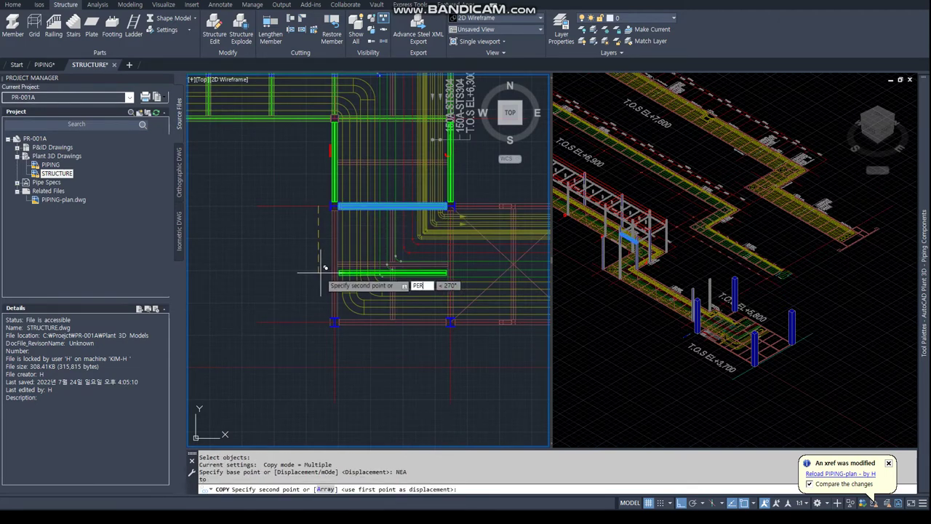
key("Return")
left_click(319, 320)
key("Return")
Copy two columns perpendicular to the beam with NEA and PER snaps.
key("Return")
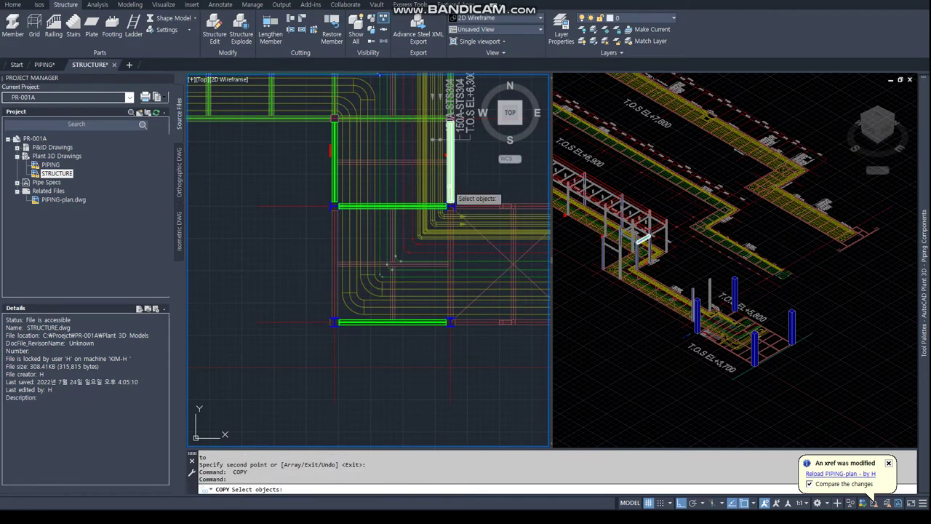
left_click(450, 195)
left_click(335, 168)
key("Return")
type("NEA")
left_click(306, 209)
type("PER")
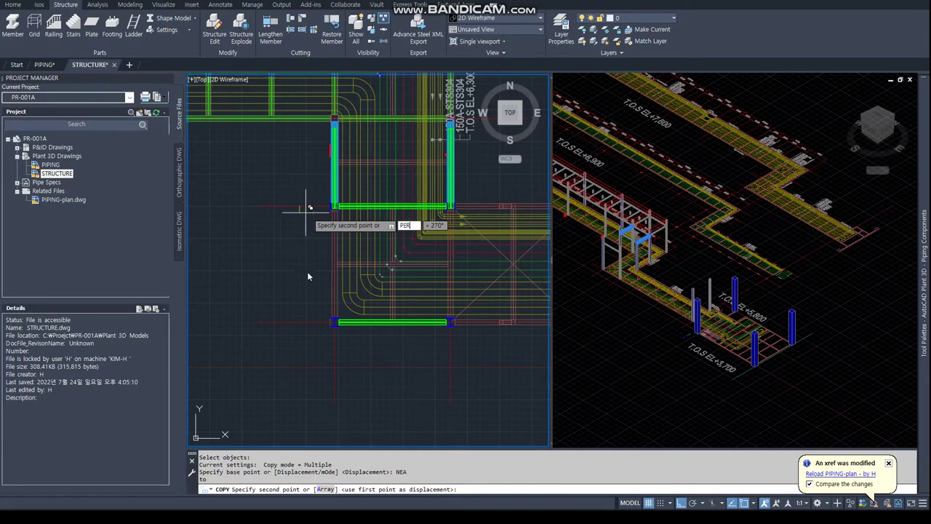
key("Return")
left_click(409, 280)
key("Escape")
Extend the member to a two-point boundary plane.
scroll(443, 308, "up", 2)
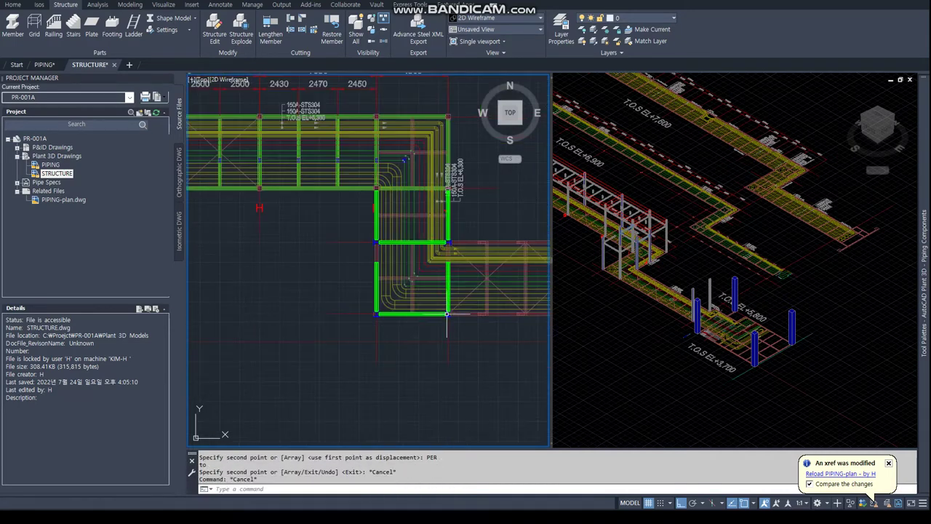
scroll(422, 237, "up", 3)
left_click(303, 31)
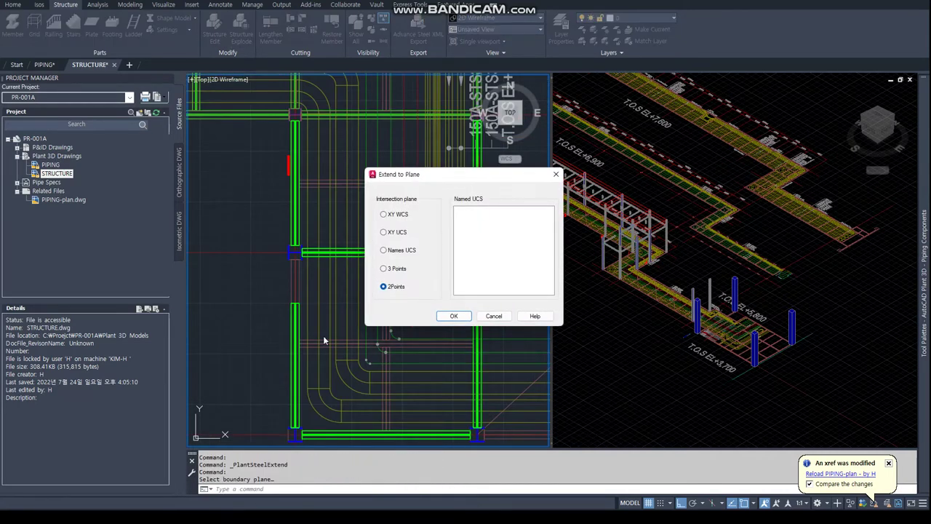
left_click(453, 317)
scroll(286, 249, "up", 3)
left_click(426, 270)
scroll(365, 297, "down", 2)
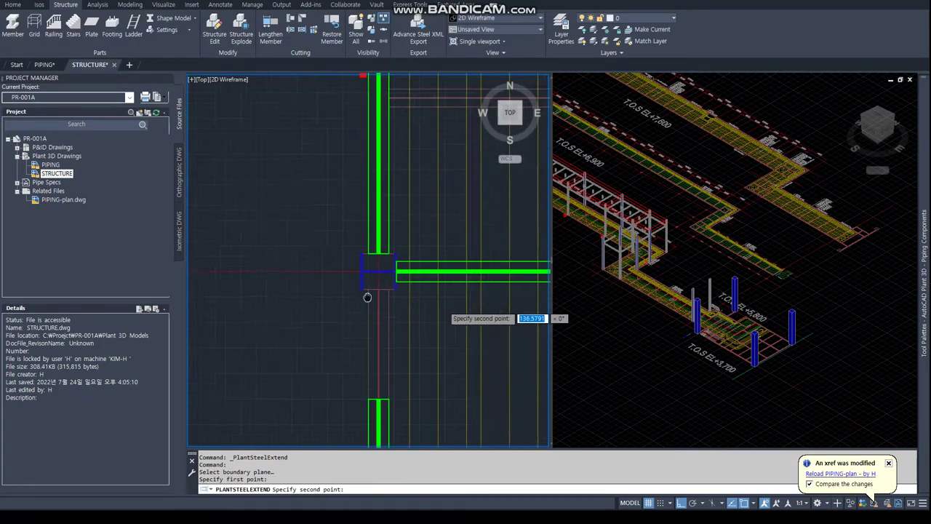
scroll(398, 245, "down", 2)
scroll(404, 254, "up", 4)
left_click(442, 241)
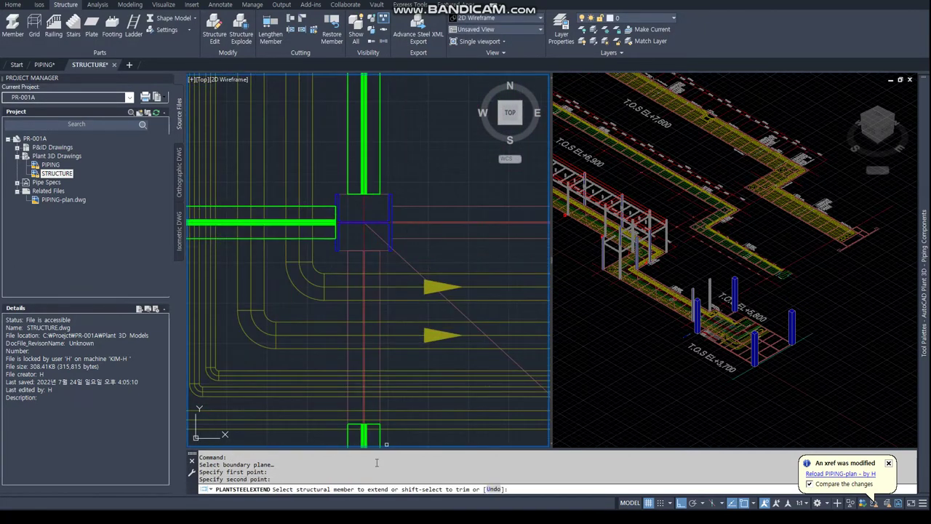
middle_click_drag(369, 424, 239, 310)
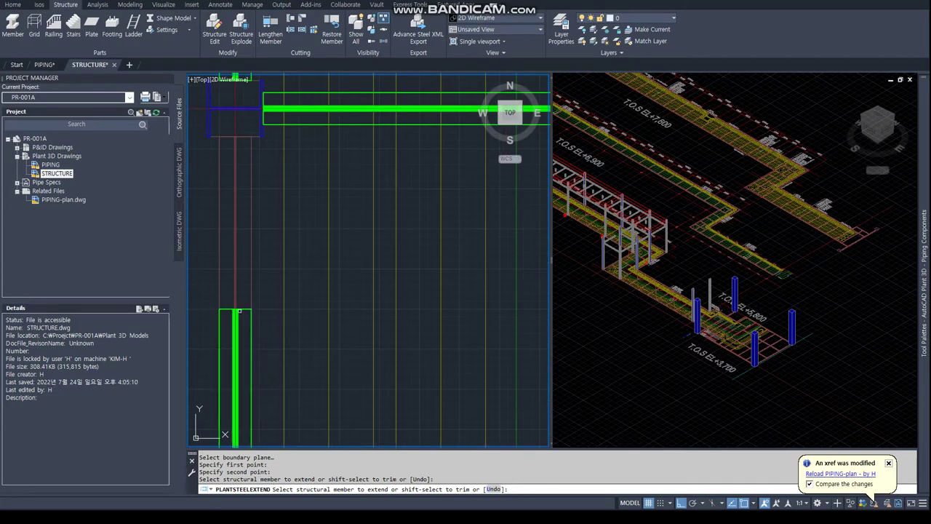
left_click(239, 311)
key("Return")
Copy two beams perpendicular to the column on the next rack line.
scroll(380, 301, "down", 2)
middle_click_drag(380, 301, 346, 272)
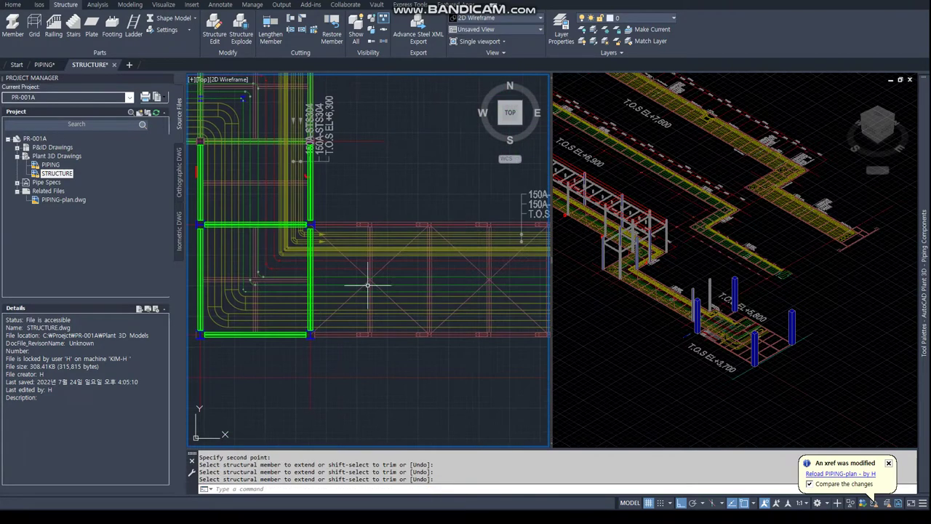
scroll(306, 247, "up", 3)
type("copy")
key("Return")
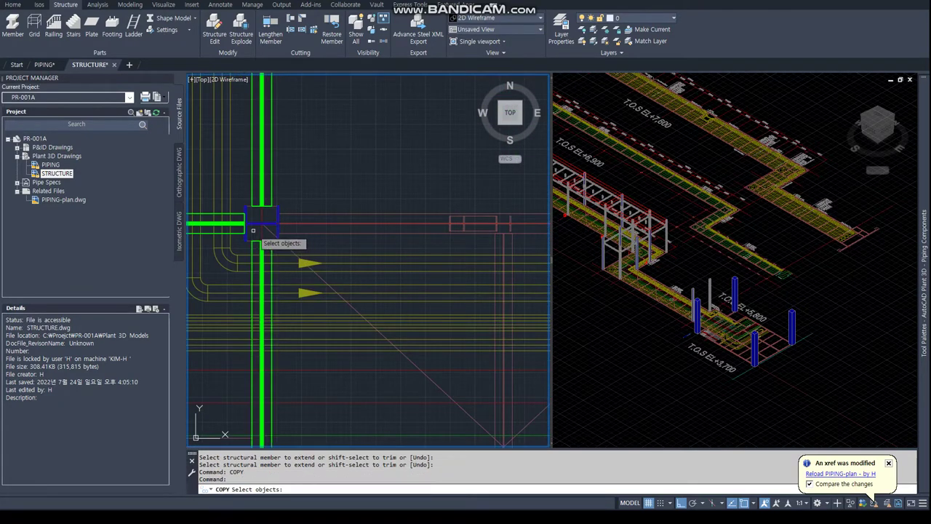
left_click(244, 226)
scroll(245, 225, "down", 2)
middle_click_drag(245, 225, 432, 218)
left_click(488, 324)
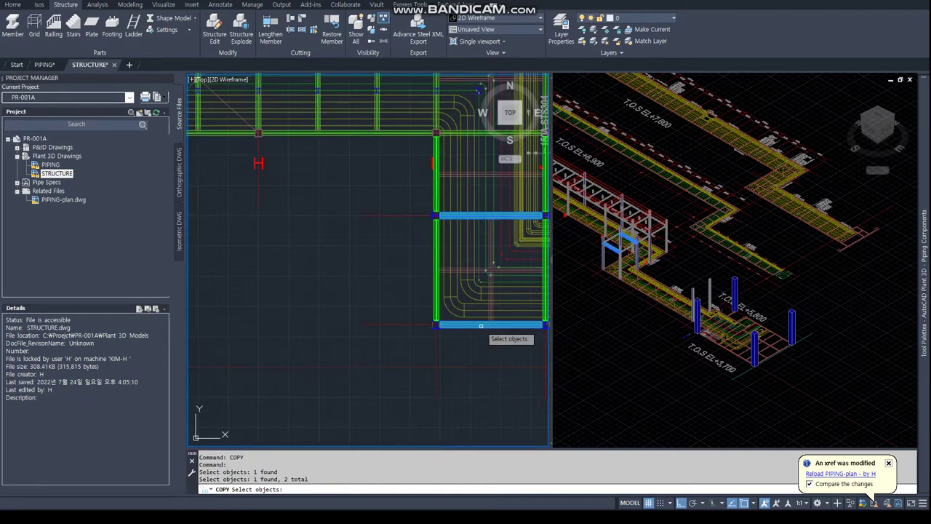
key("Return")
type("nea")
key("Return")
left_click(439, 362)
middle_click_drag(503, 370, 225, 353)
type("per")
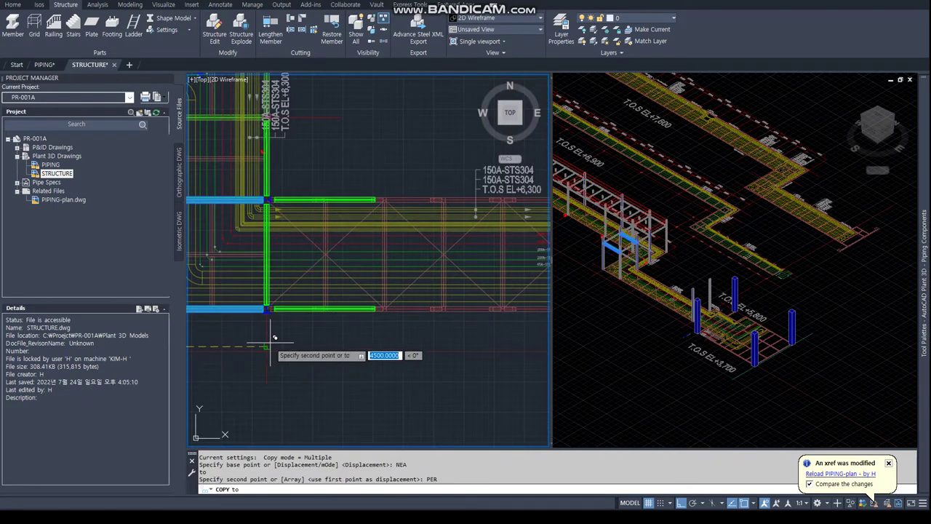
left_click(272, 324)
key("Escape")
key("Escape")
scroll(333, 311, "up", 3)
scroll(374, 270, "down", 4)
middle_click_drag(374, 270, 386, 251)
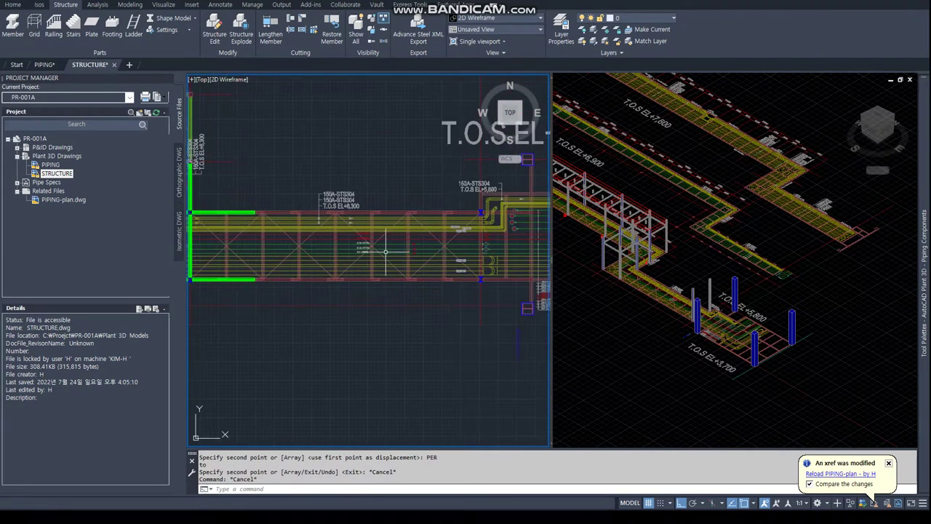
Extend two beams to a two-point boundary plane.
left_click(291, 29)
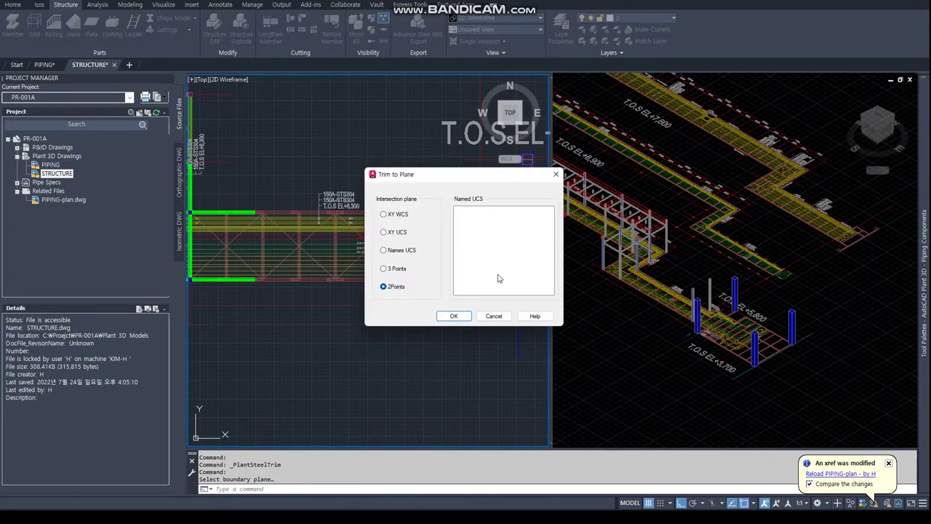
key("Escape")
left_click(302, 34)
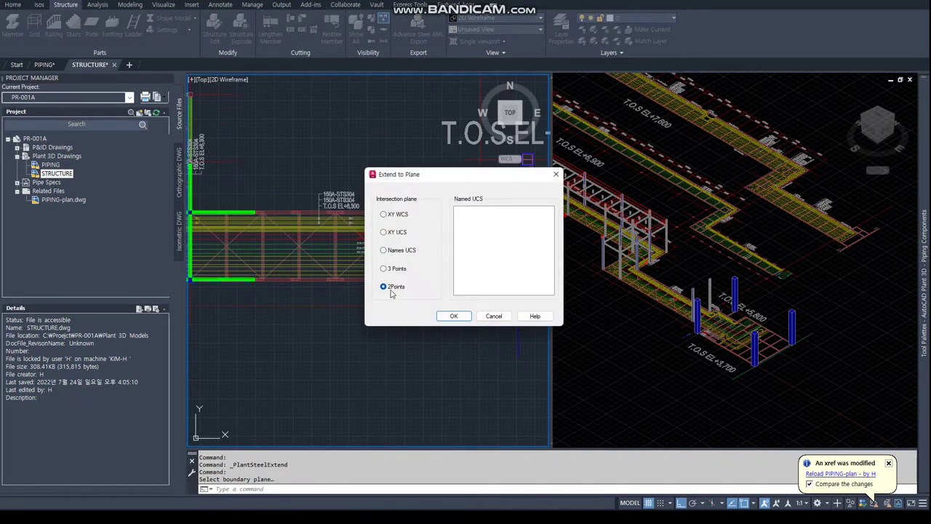
left_click(443, 316)
scroll(422, 218, "up", 2)
scroll(426, 204, "up", 3)
left_click(426, 204)
scroll(426, 269, "down", 3)
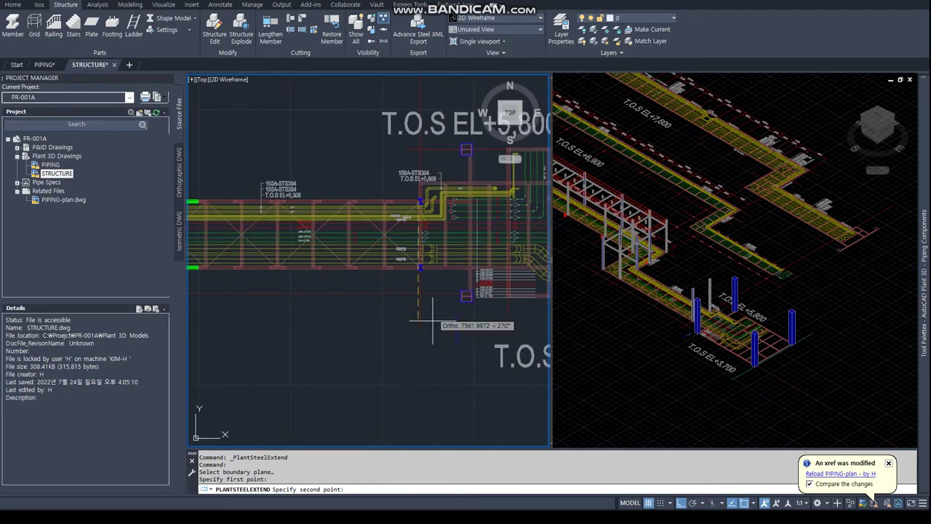
left_click(433, 320)
scroll(414, 298, "up", 2)
scroll(400, 278, "up", 2)
left_click(421, 264)
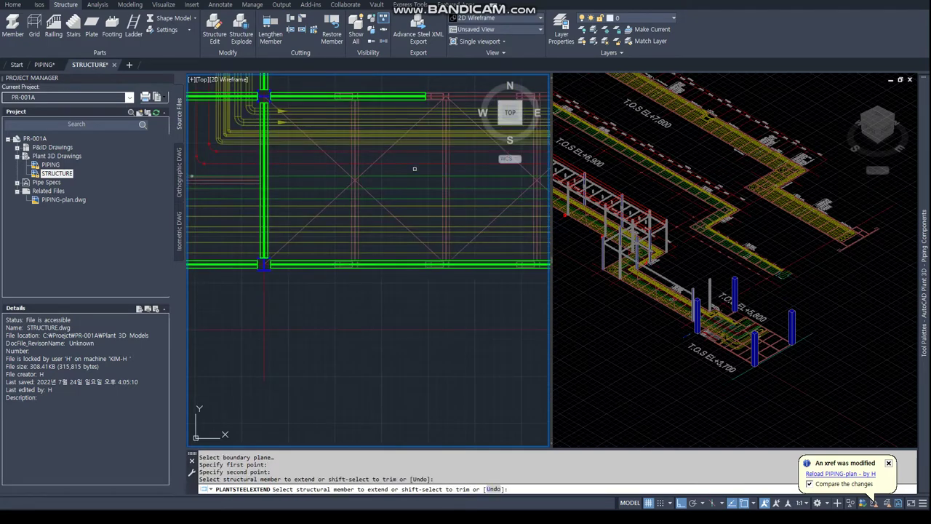
scroll(436, 304, "up", 4)
left_click(405, 215)
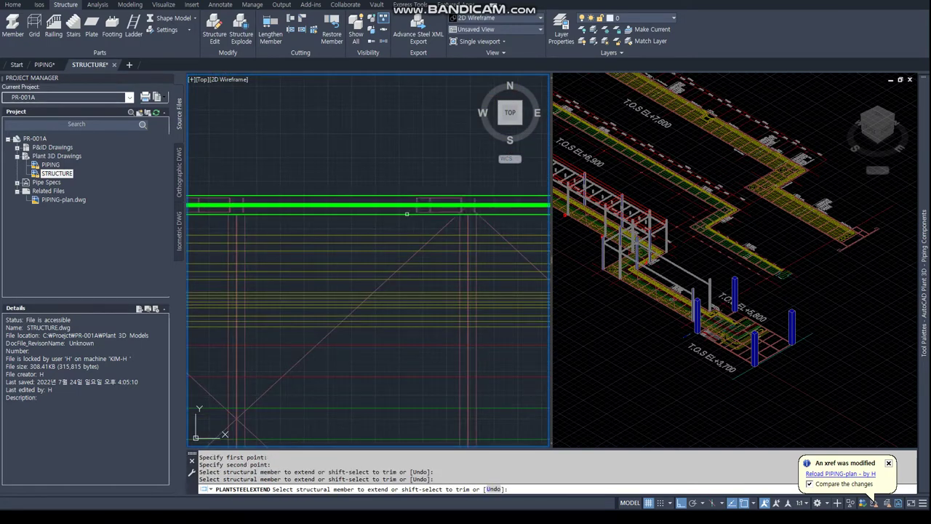
scroll(405, 225, "down", 4)
key("Return")
Copy the vertical member 2437 to the right into the first bay.
scroll(437, 270, "up", 2)
scroll(395, 253, "up", 2)
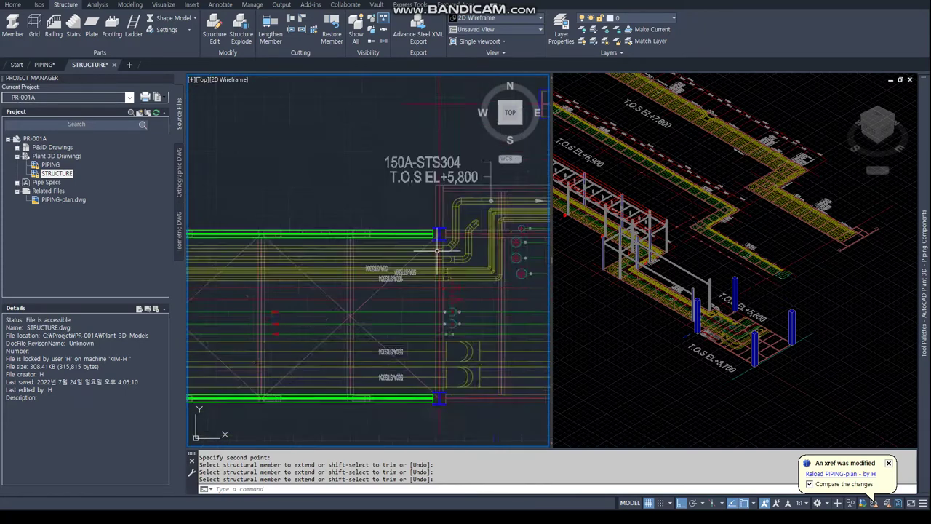
middle_click_drag(395, 254, 285, 288)
type("C")
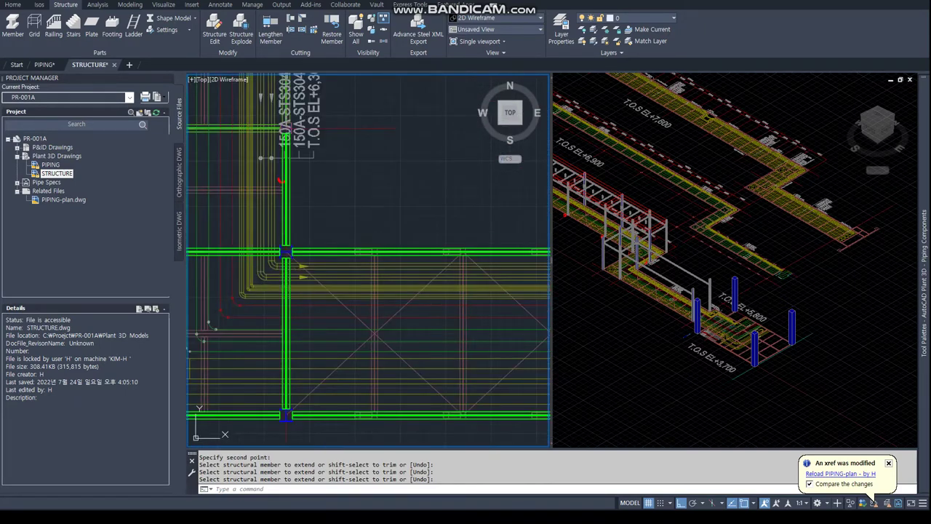
type("co")
key("Return")
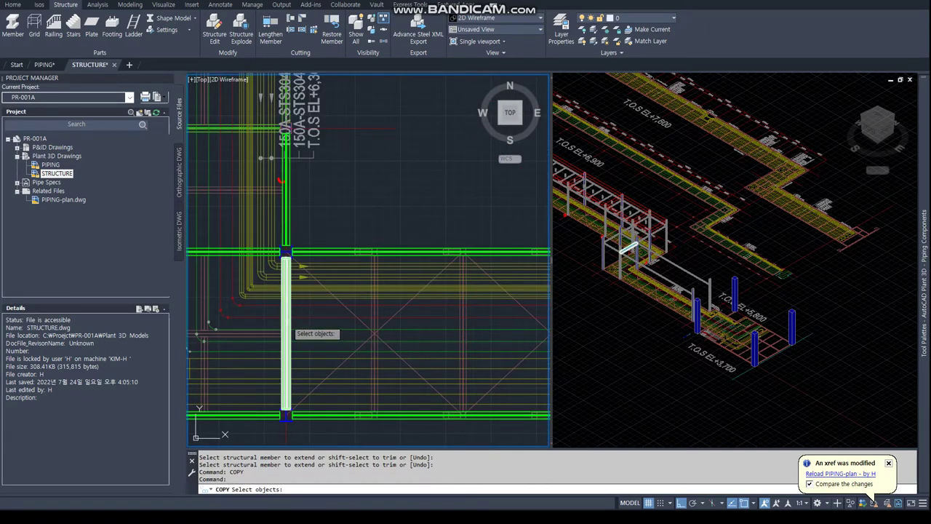
key("Escape")
key("Escape")
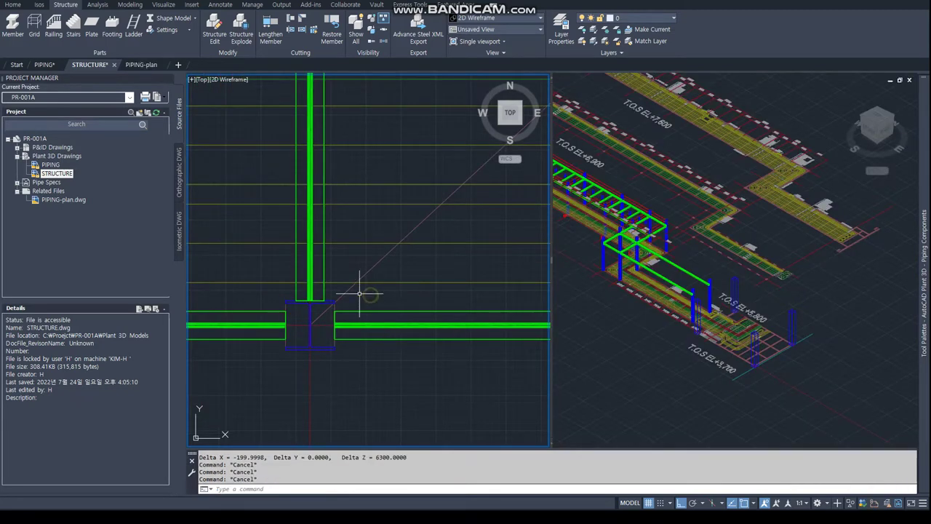
scroll(310, 314, "down", 3)
key("Return")
scroll(307, 315, "up", 2)
left_click(287, 312)
key("Return")
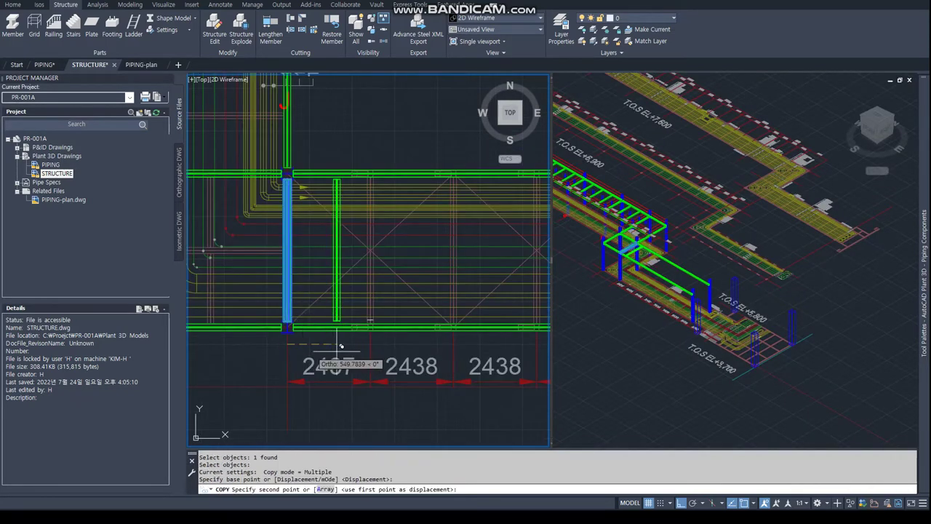
left_click(287, 343)
type("2437")
key("Return")
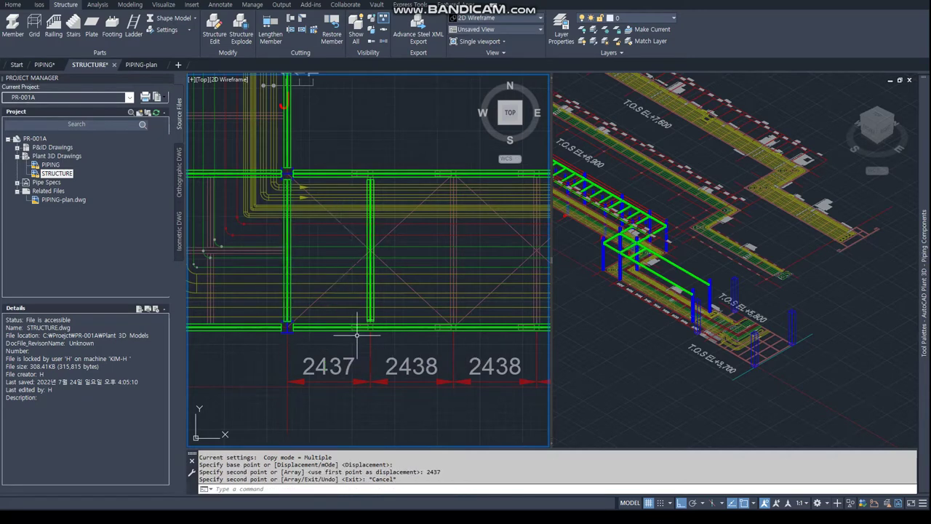
key("Escape")
key("Escape")
key("Escape")
scroll(395, 177, "up", 5)
left_click(220, 30)
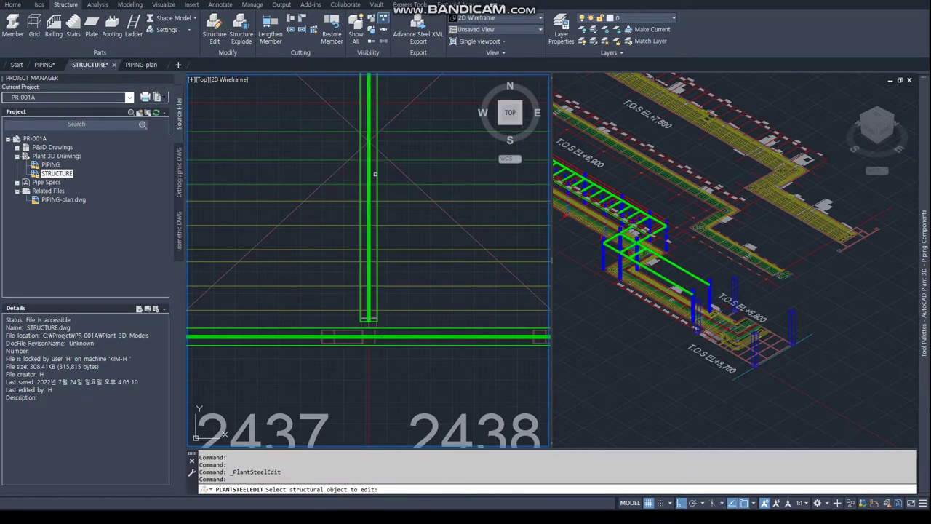
Give the copied JIS H Shape 175x175 member a Vertical offset of 87.5 in Edit Member.
left_click(372, 218)
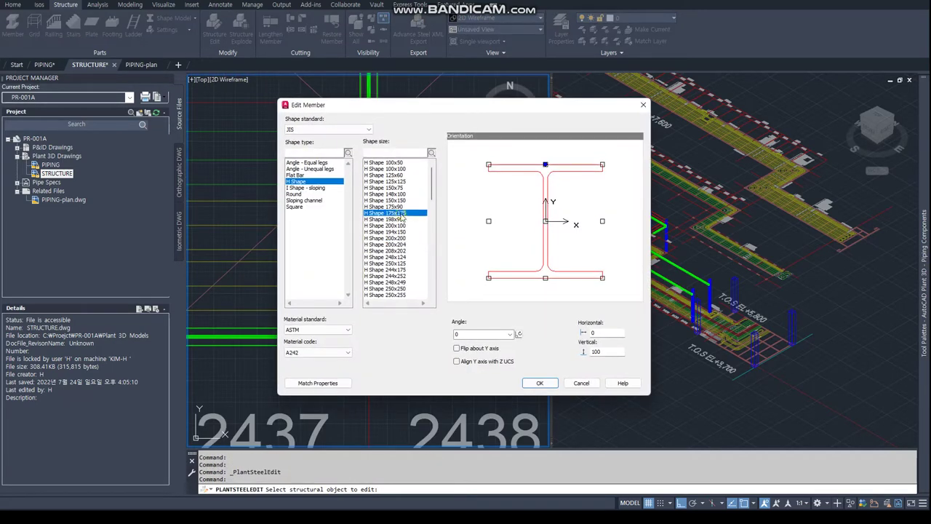
left_click(538, 383)
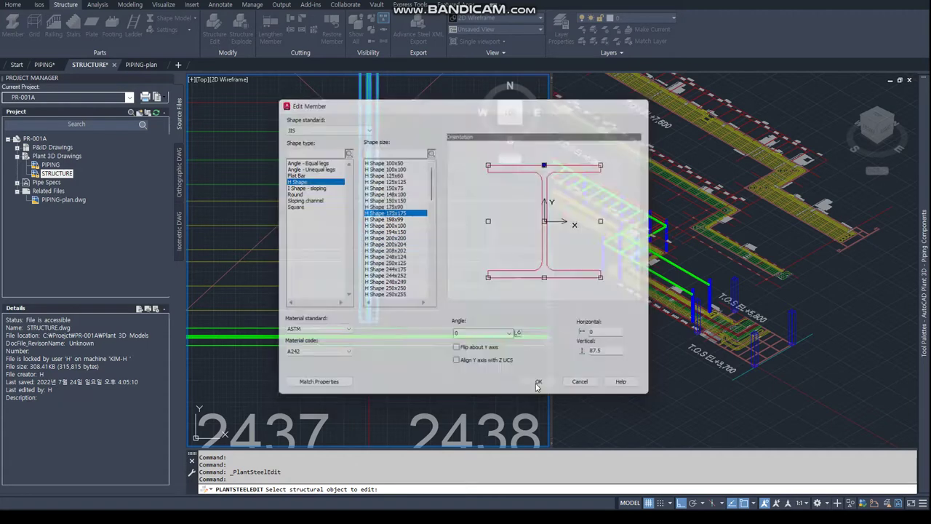
scroll(426, 270, "down", 2)
scroll(367, 242, "up", 4)
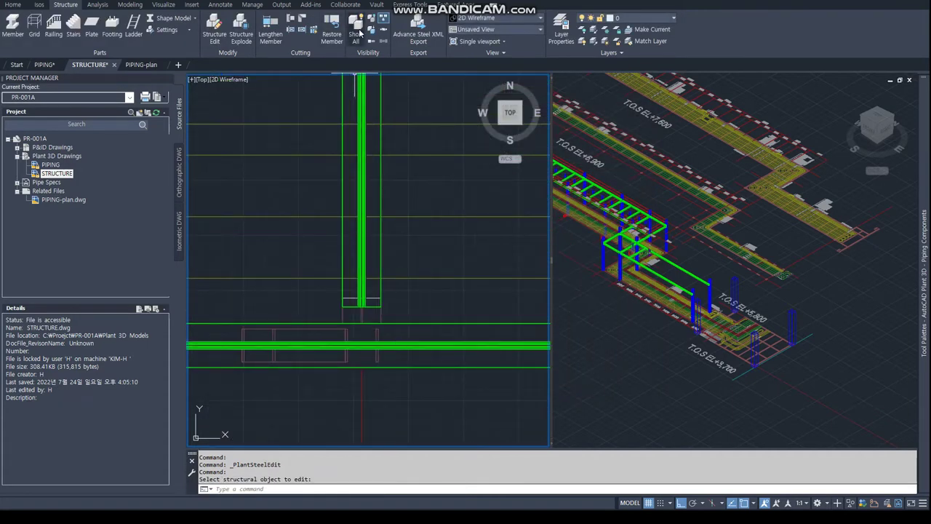
left_click(301, 31)
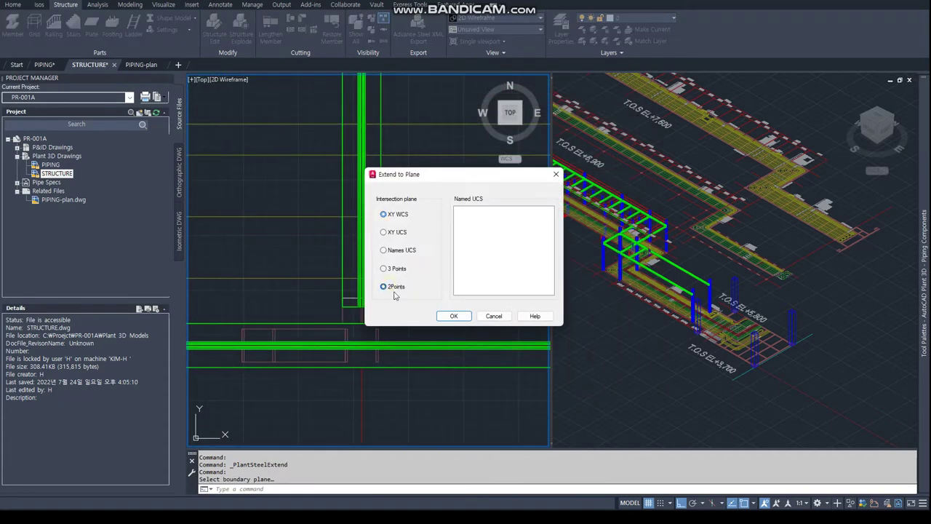
Extend the vertical member to a boundary plane defined by two picked points.
left_click(453, 316)
left_click(300, 333)
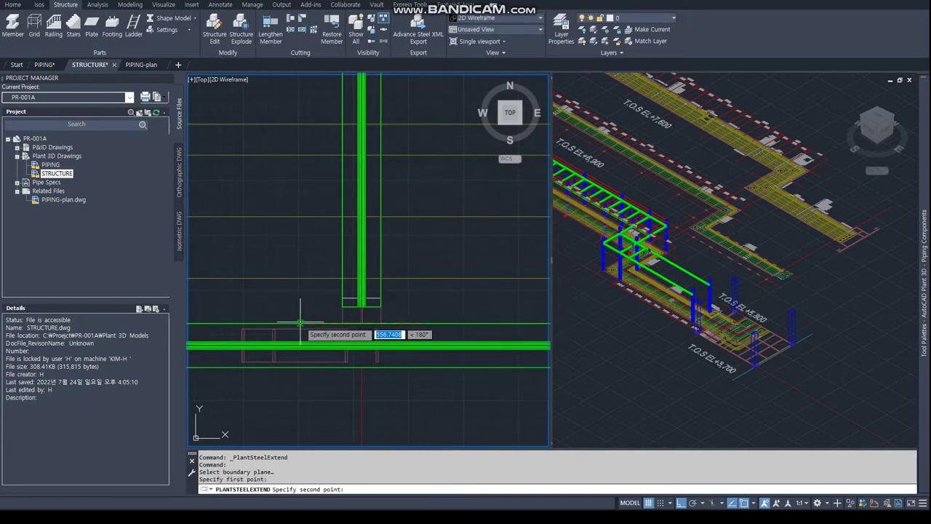
left_click(433, 334)
left_click(352, 307)
scroll(384, 206, "down", 3)
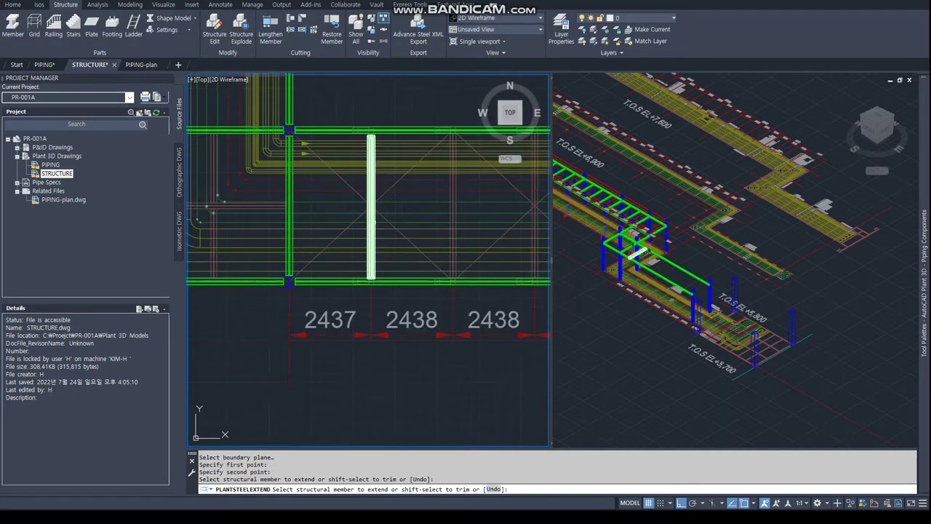
scroll(385, 205, "up", 2)
key("Return")
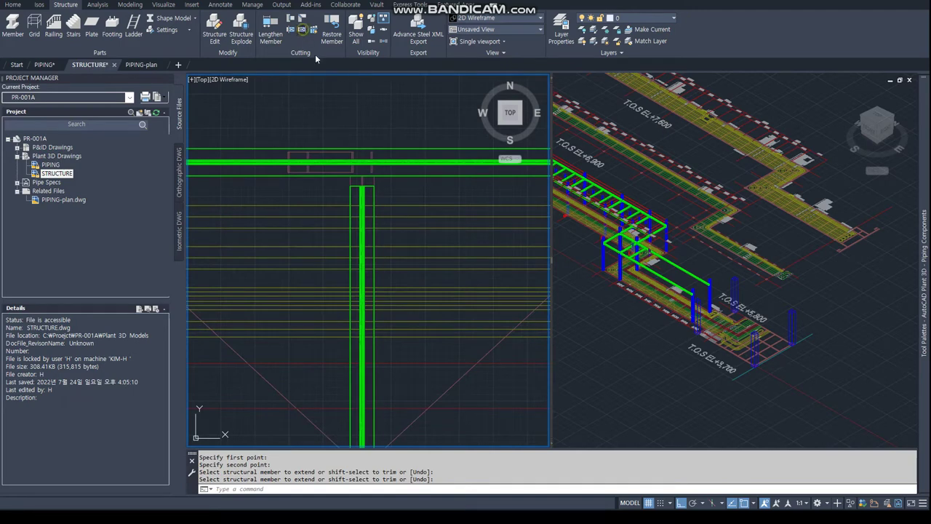
Extend another member up to the beam line with a new boundary plane.
key("Return")
left_click(454, 316)
left_click(413, 175)
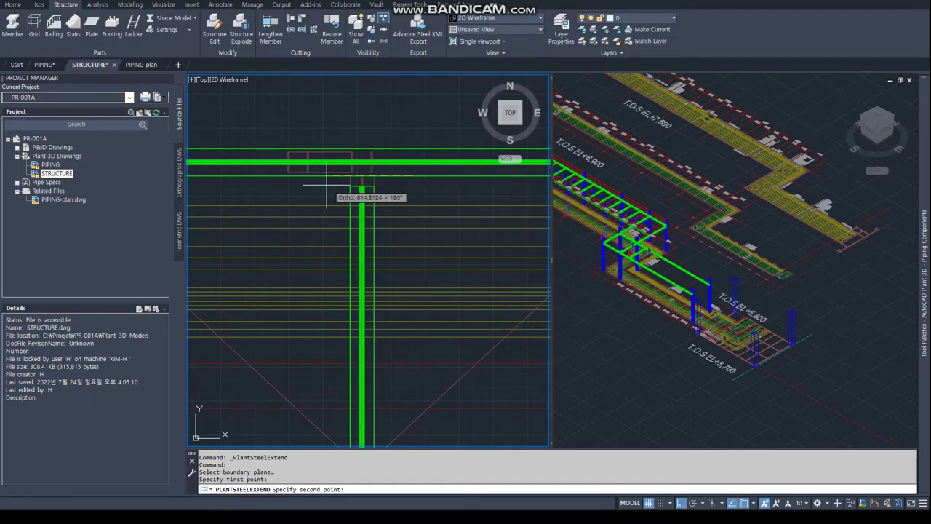
left_click(355, 182)
key("Return")
Copy the vertical member from its endpoint into each bay, snapped perpendicular to the beam.
scroll(372, 265, "down", 4)
type("COPY")
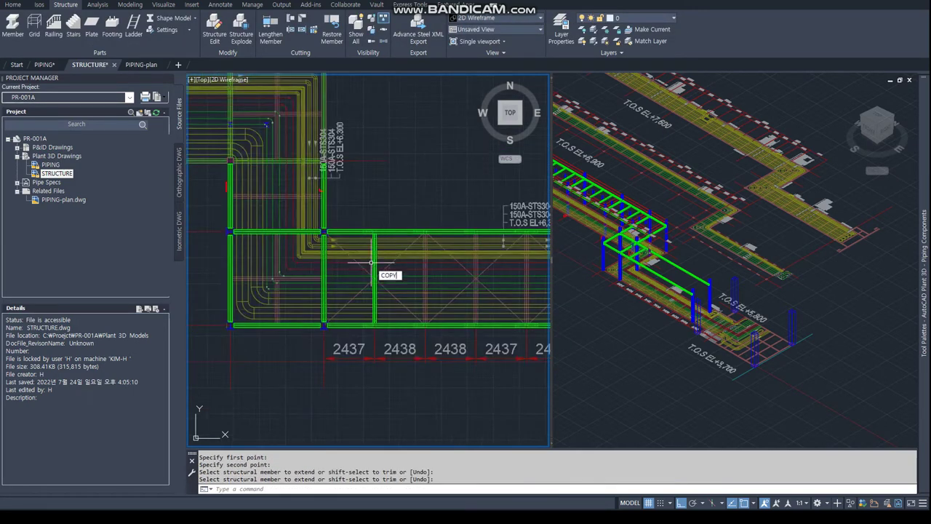
key("Return")
left_click(374, 276)
key("Return")
type("END")
left_click(374, 324)
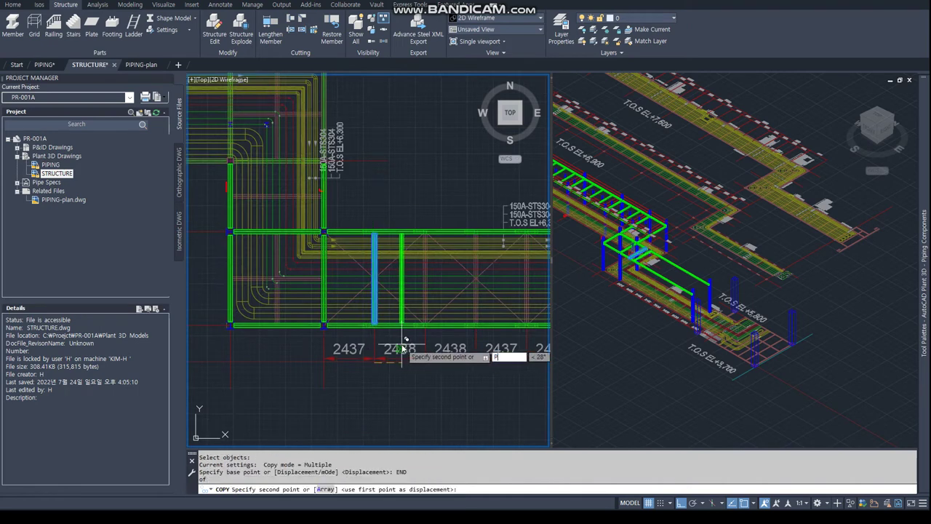
type("PER")
left_click(424, 349)
middle_click_drag(481, 344, 355, 326)
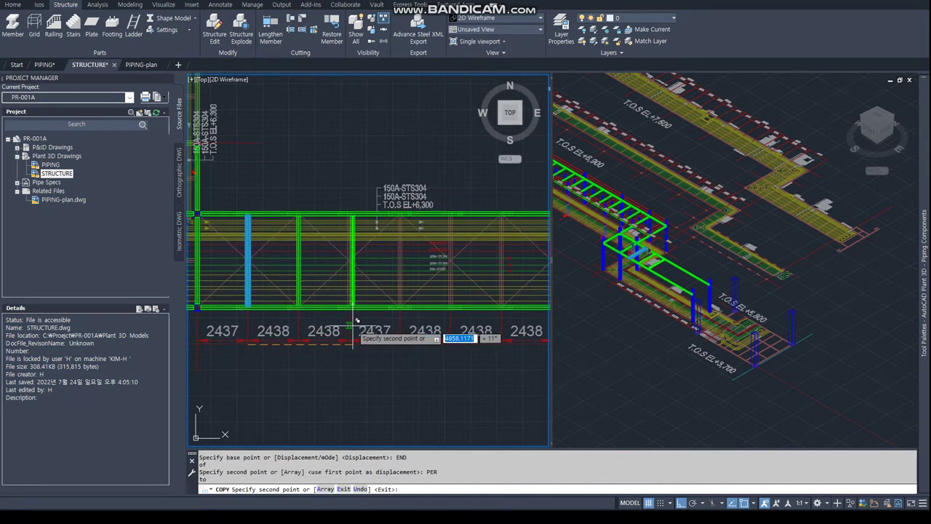
left_click(356, 320)
type("PER")
key("space")
middle_click_drag(412, 331, 291, 324)
type("PER")
key("space")
left_click(318, 315)
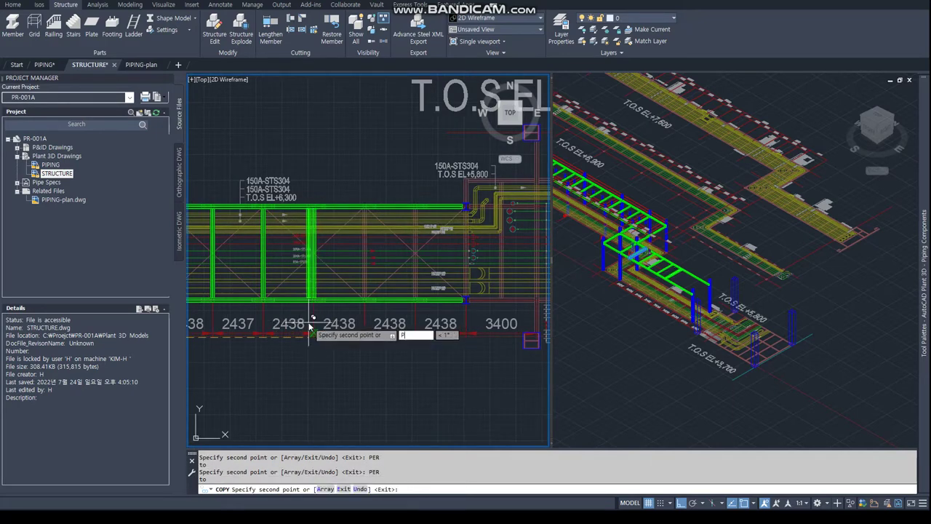
type("PER")
key("space")
left_click(365, 320)
type("PER")
key("space")
left_click(412, 322)
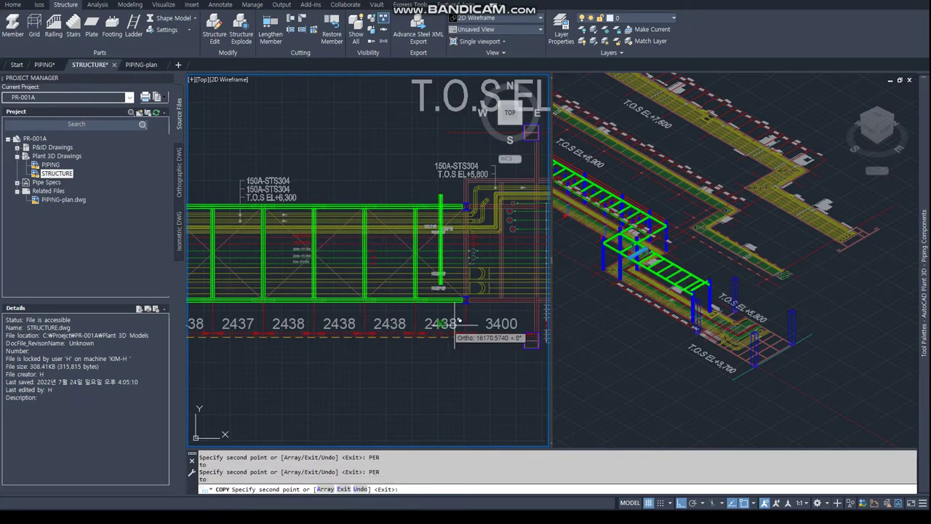
middle_click_drag(450, 323, 342, 334)
key("Escape")
Place one more copy of the member perpendicular to the beam.
scroll(498, 317, "down", 4)
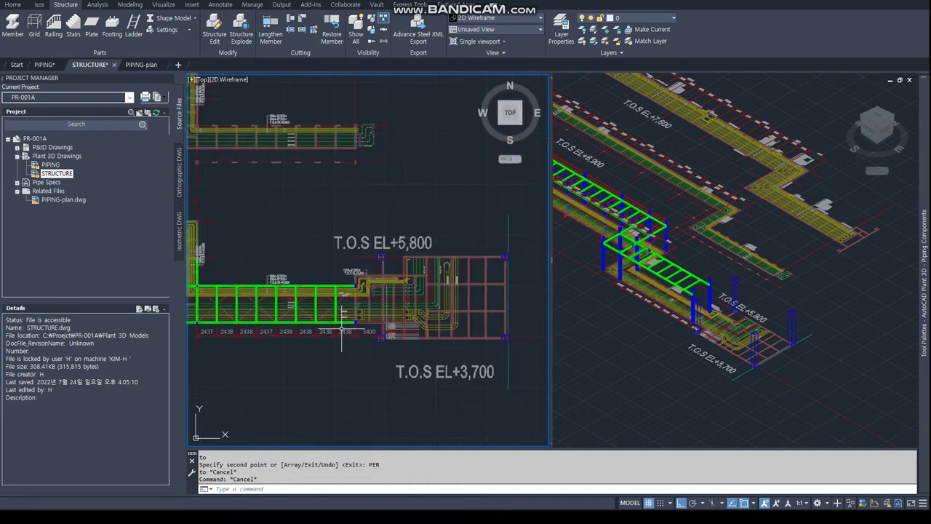
key("space")
left_click(287, 334)
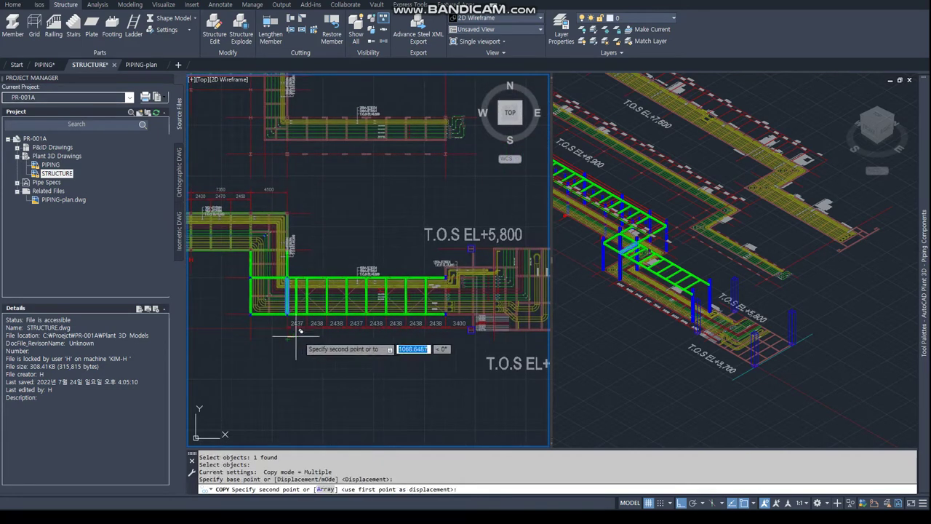
scroll(306, 336, "up", 3)
type("PER")
key("Return")
left_click(458, 318)
key("Escape")
key("Escape")
Copy the end member 3400 to the right.
scroll(465, 313, "up", 5)
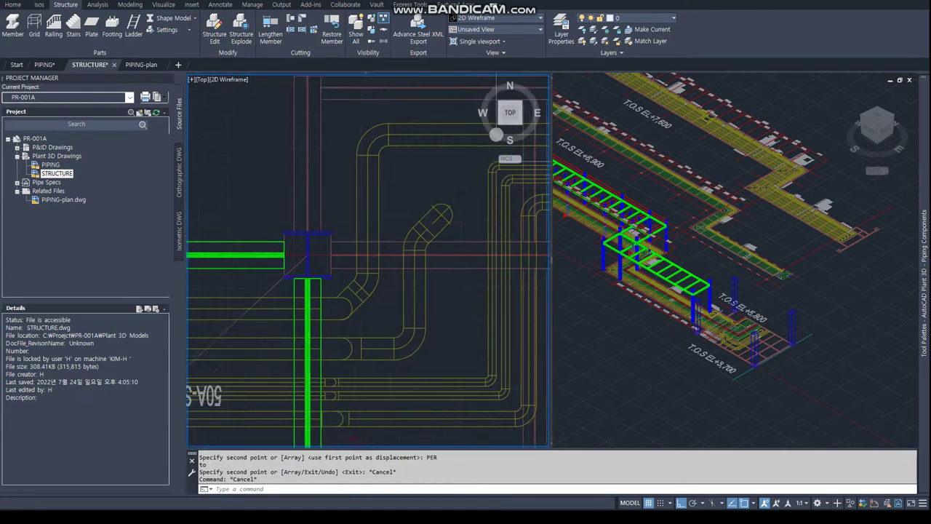
scroll(356, 298, "down", 1)
scroll(356, 298, "down", 3)
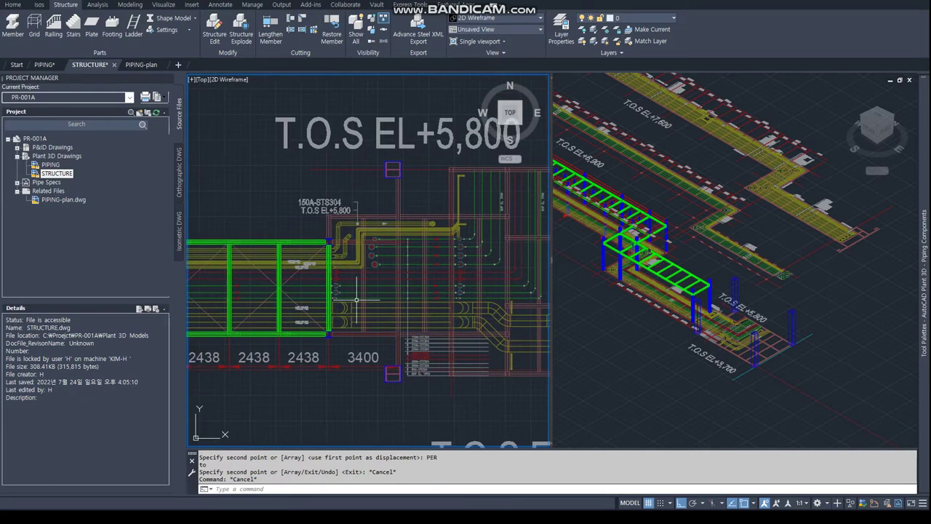
type("COPY")
key("Return")
left_click(329, 291)
key("Return")
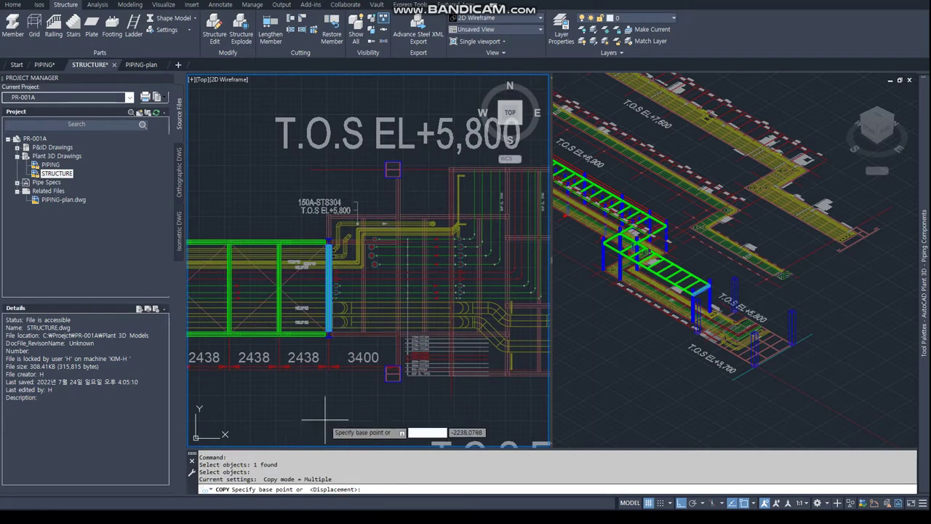
left_click(329, 333)
type("3")
key("Return")
key("Escape")
key("Escape")
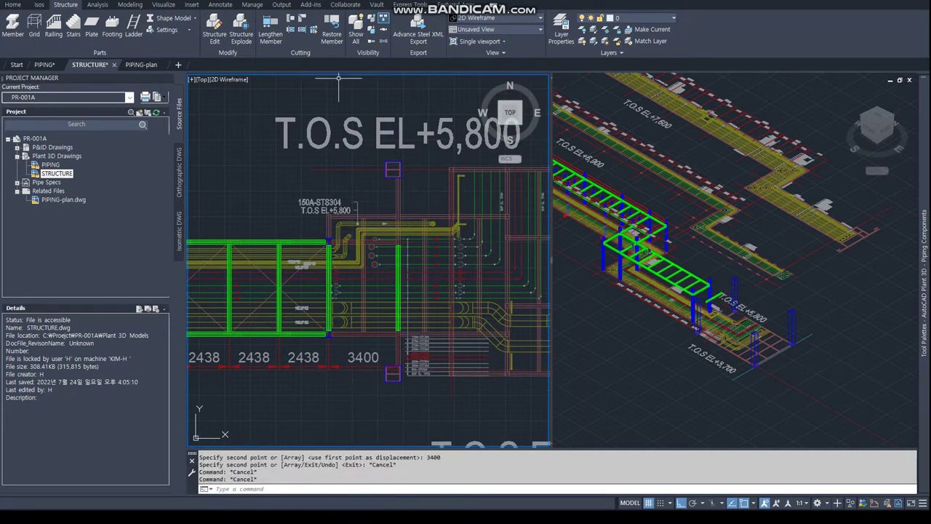
Extend a vertical member down to its boundary plane.
left_click(300, 32)
left_click(454, 320)
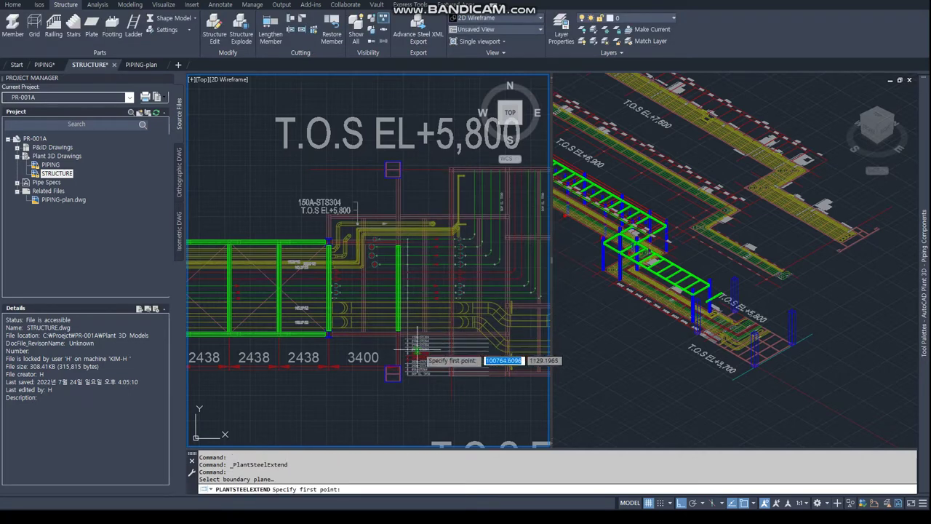
scroll(426, 364, "up", 5)
scroll(359, 393, "up", 1)
scroll(358, 391, "up", 4)
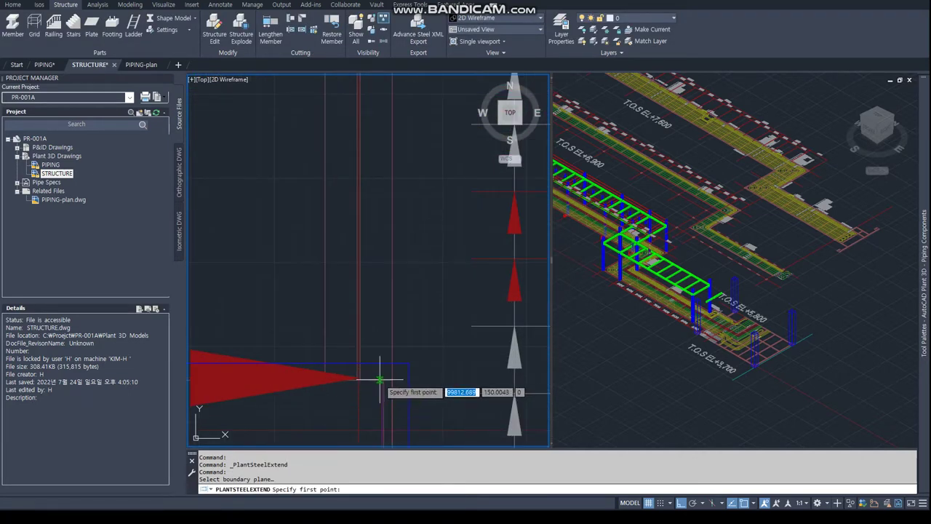
left_click(377, 379)
scroll(377, 379, "down", 5)
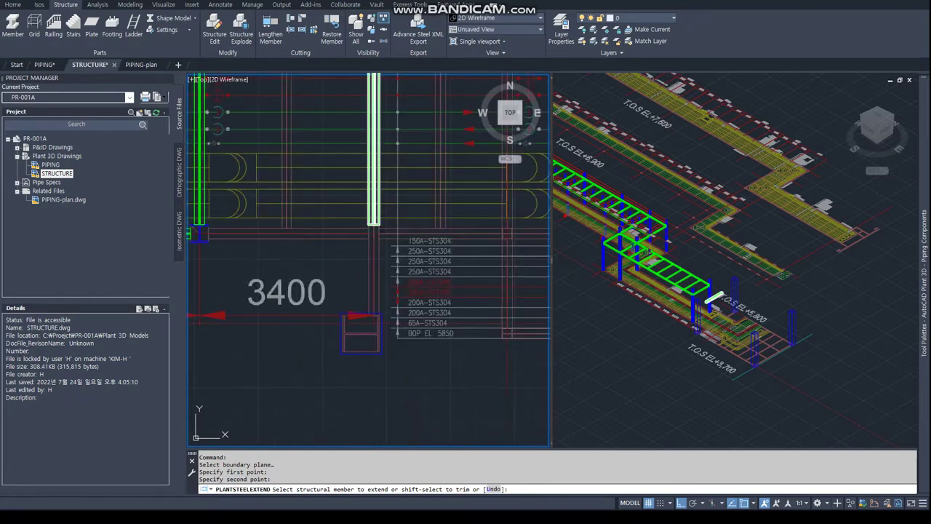
left_click(378, 213)
key("Return")
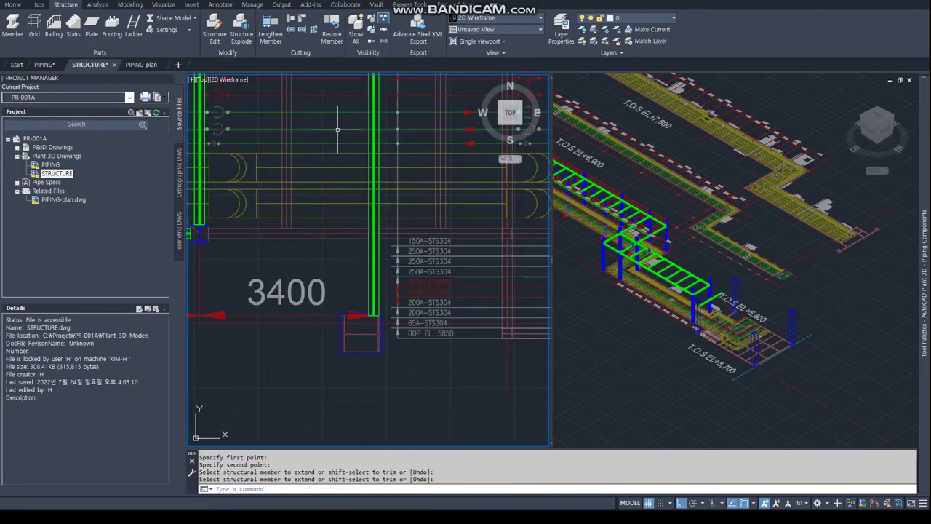
Extend the short member in the upper plan up to a two-point boundary plane.
middle_click_drag(333, 125, 312, 345)
scroll(349, 195, "down", 3)
scroll(363, 218, "up", 3)
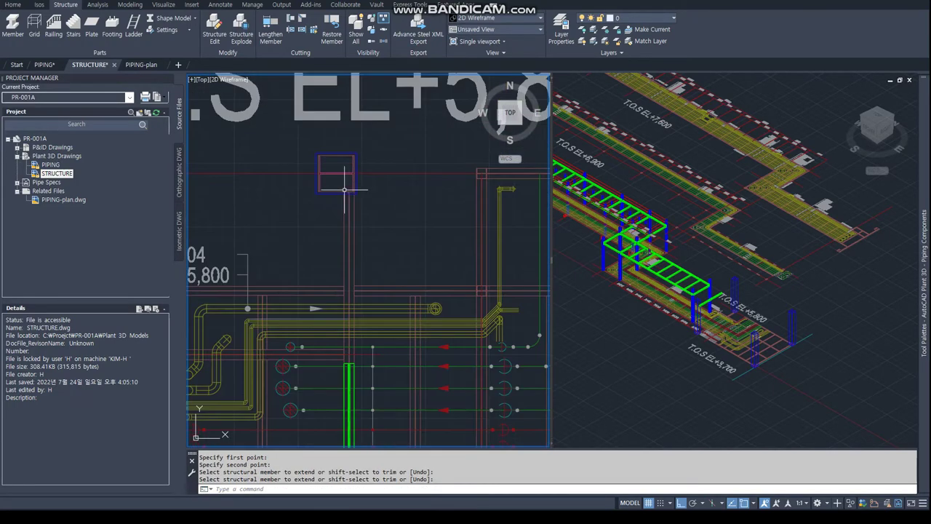
key("Return")
left_click(452, 316)
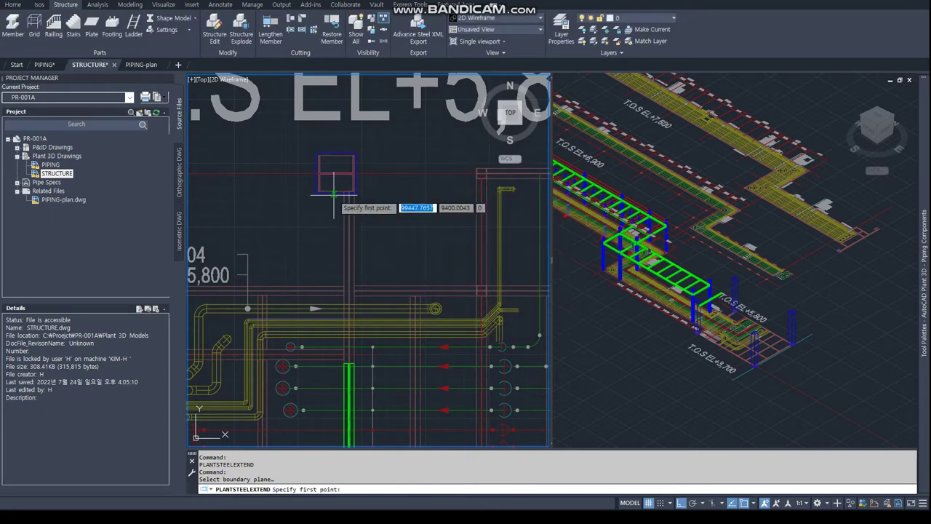
left_click(333, 194)
left_click(369, 209)
left_click(349, 400)
key("Return")
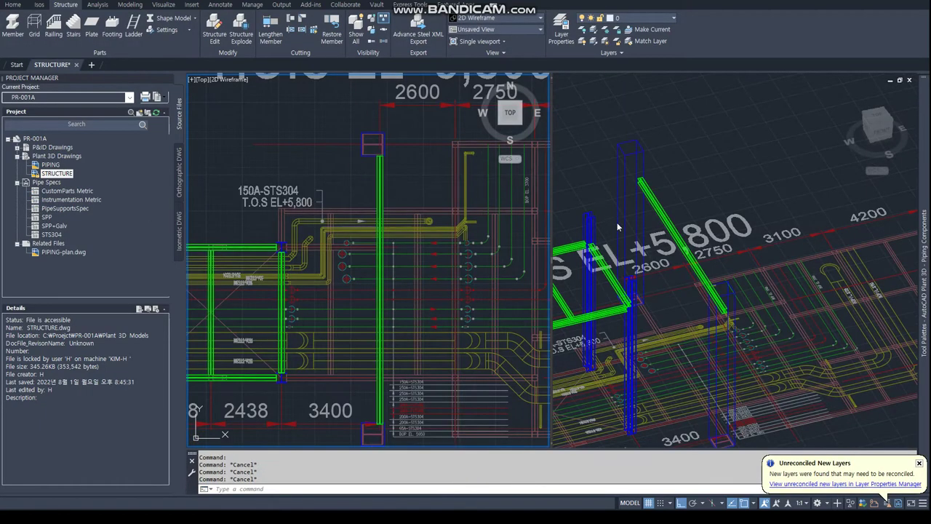
Move the green beam down 500 and verify its Start Z/End Z of 5800 in Properties.
middle_click_drag(617, 227, 709, 238, "shift")
key("m")
key("Return")
left_click(709, 216)
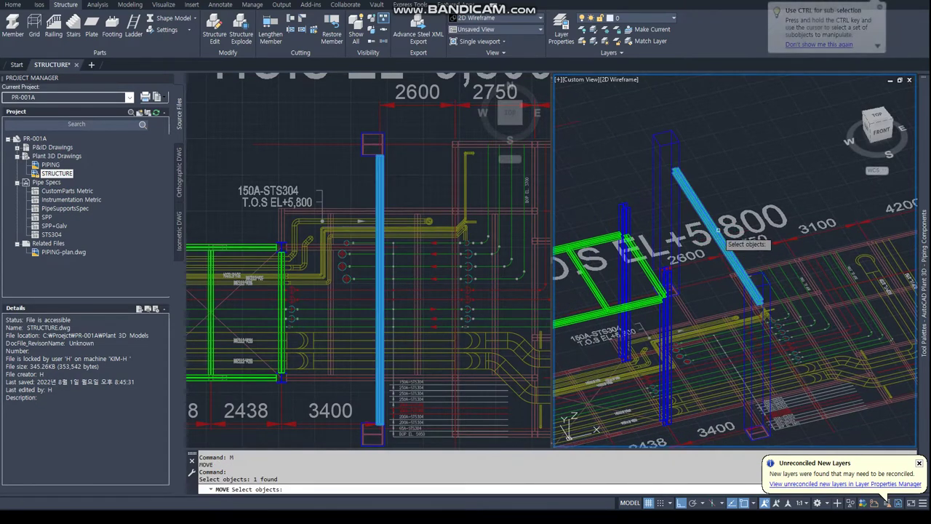
key("Return")
left_click(731, 179)
type("0,-5")
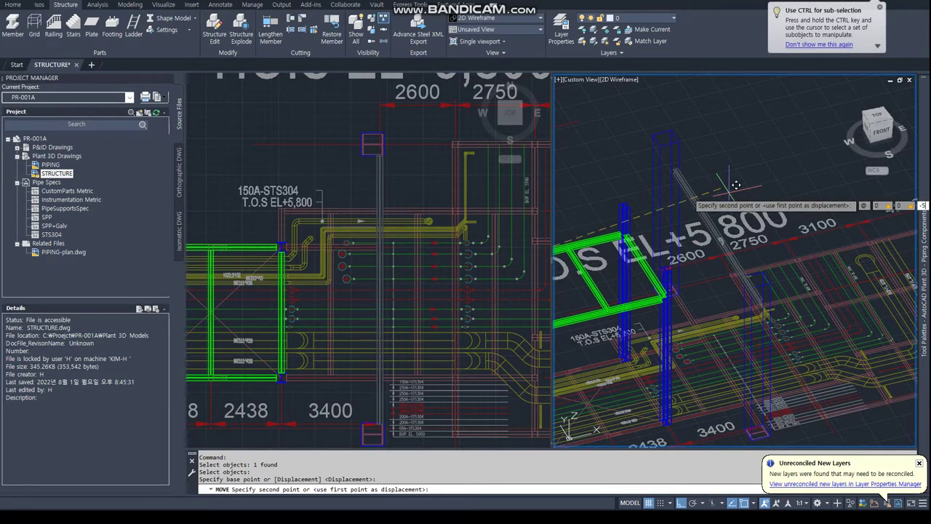
type("00")
key("Return")
left_click(676, 186)
right_click(675, 184)
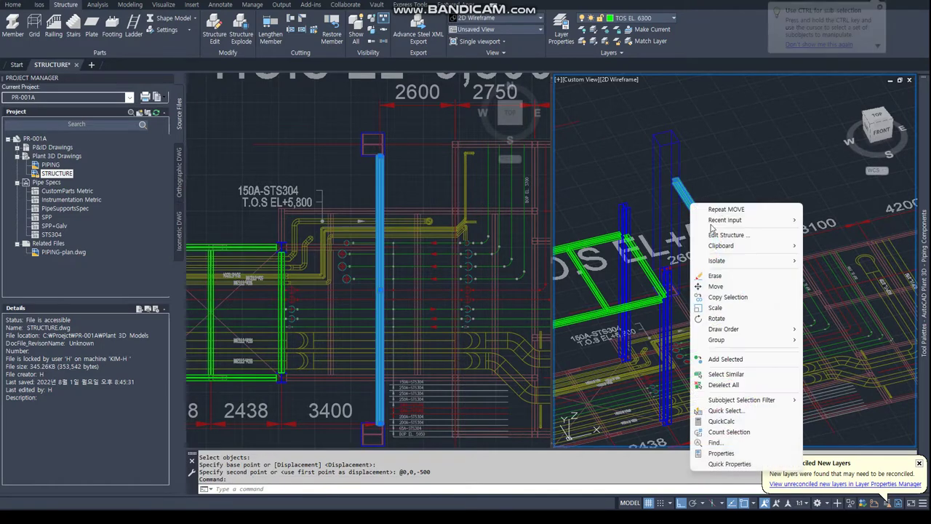
left_click(720, 450)
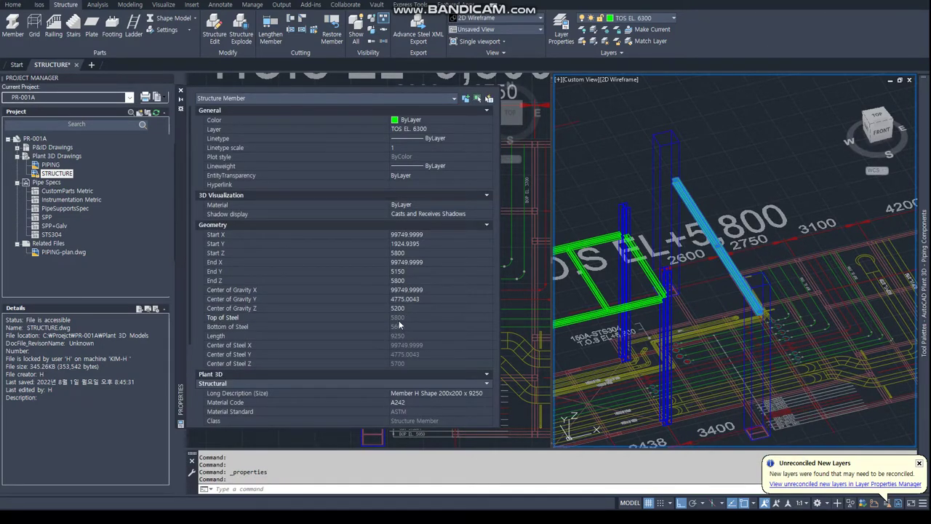
left_click(181, 91)
key("Escape")
key("Escape")
key("Escape")
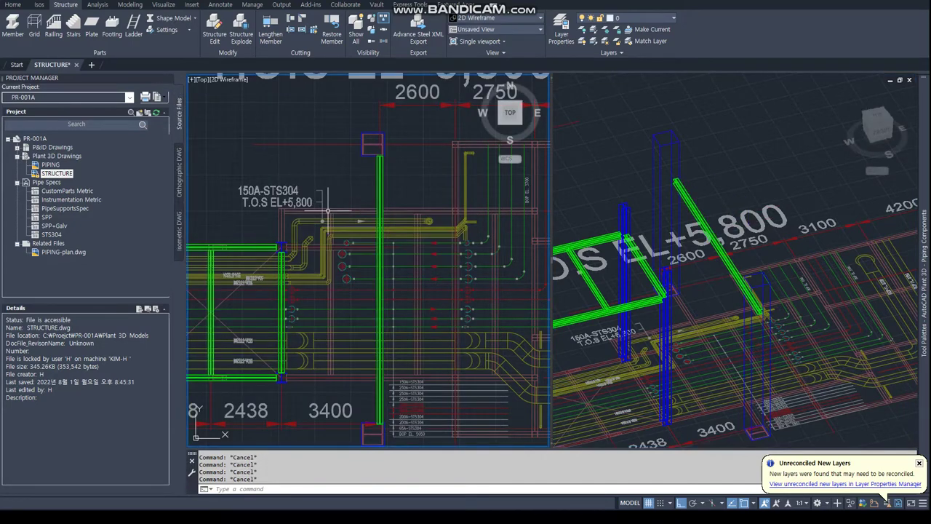
type("COPY")
Copy the H column from a Nearest base point to a perpendicular spot on the grid line.
left_click(281, 247)
key("Return")
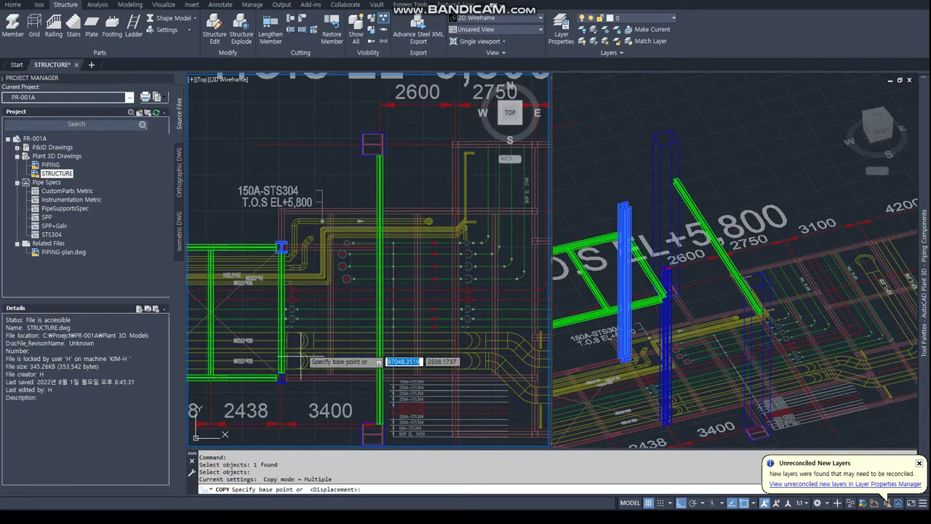
type("nea")
key("Return")
left_click(281, 399)
type("per")
key("Return")
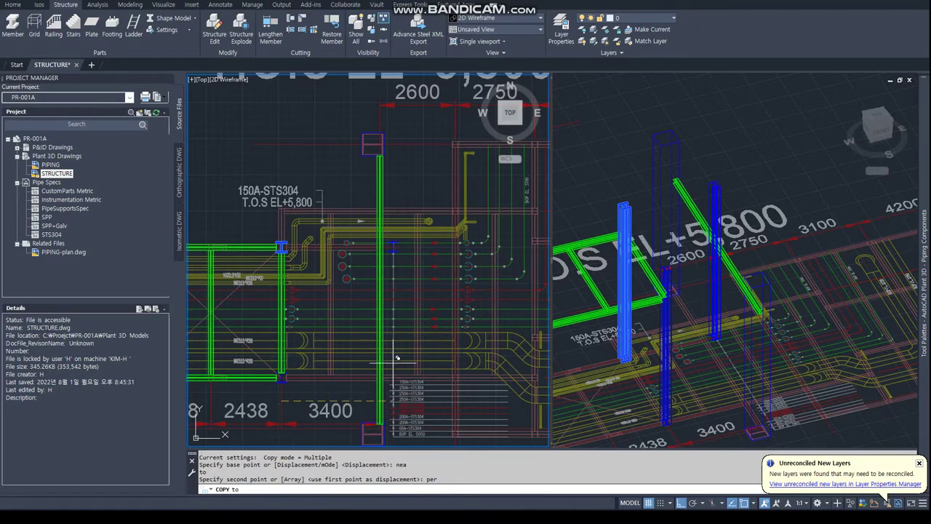
scroll(305, 342, "down", 2)
scroll(341, 255, "up", 2)
left_click(345, 144)
key("Escape")
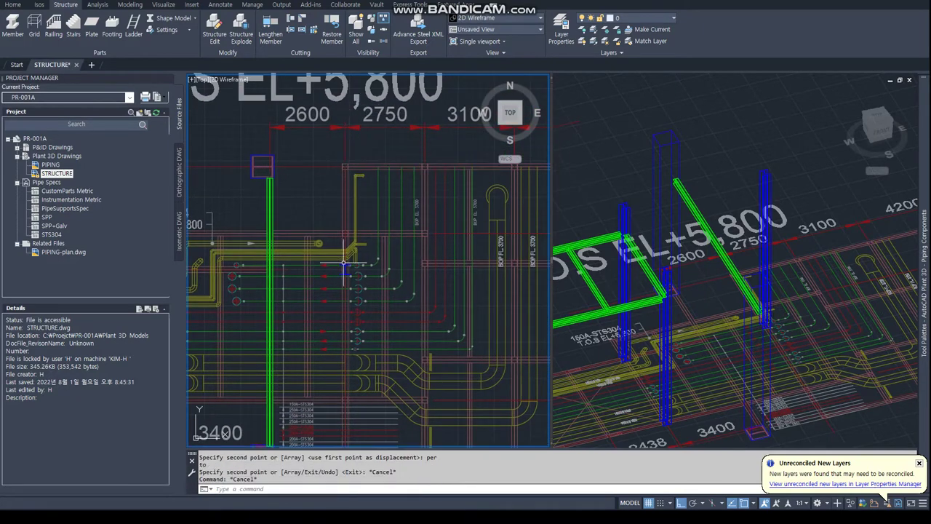
type("NAVVCUBE")
key("Escape")
key("Escape")
Move the copied column from its endpoint to sit perpendicular on the new grid line.
key("m")
key("Return")
left_click(346, 269)
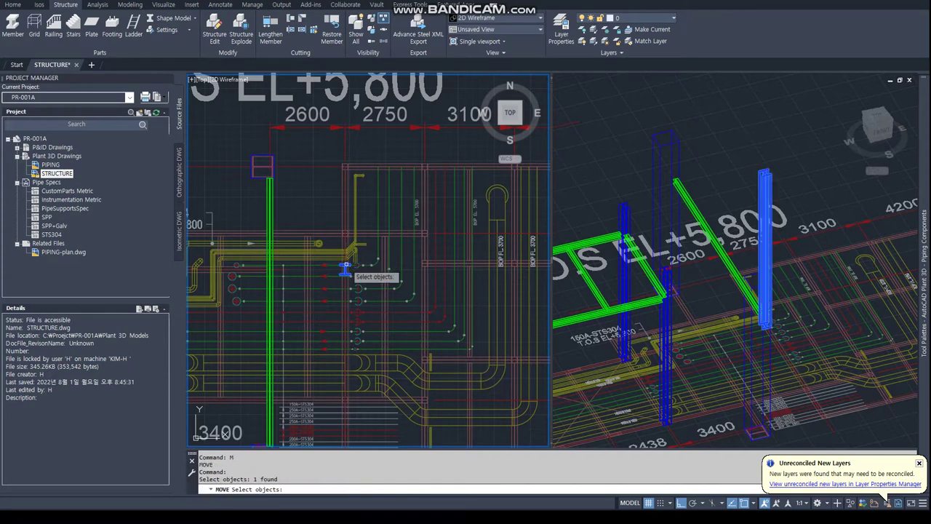
key("Return")
type("end")
key("Return")
left_click(343, 268)
type("er")
key("Return")
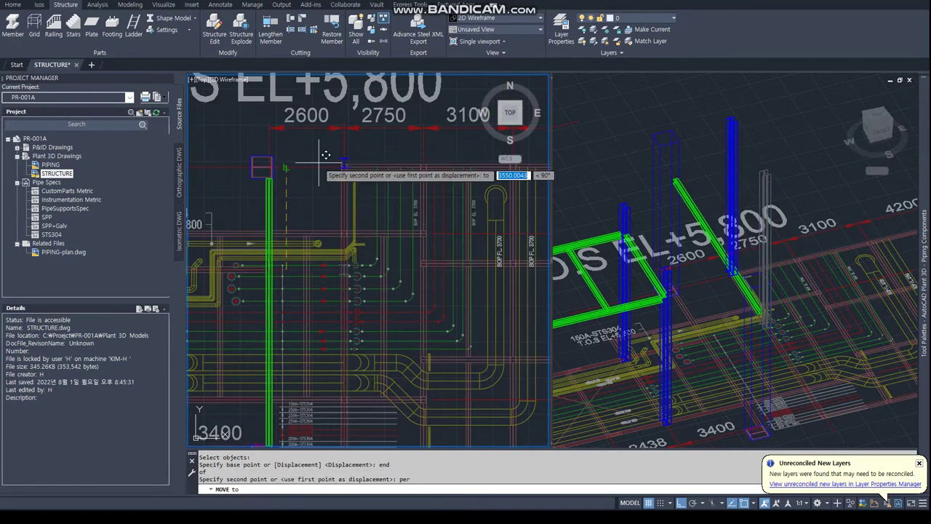
left_click(332, 177)
scroll(334, 174, "up", 5)
key("Escape")
key("Escape")
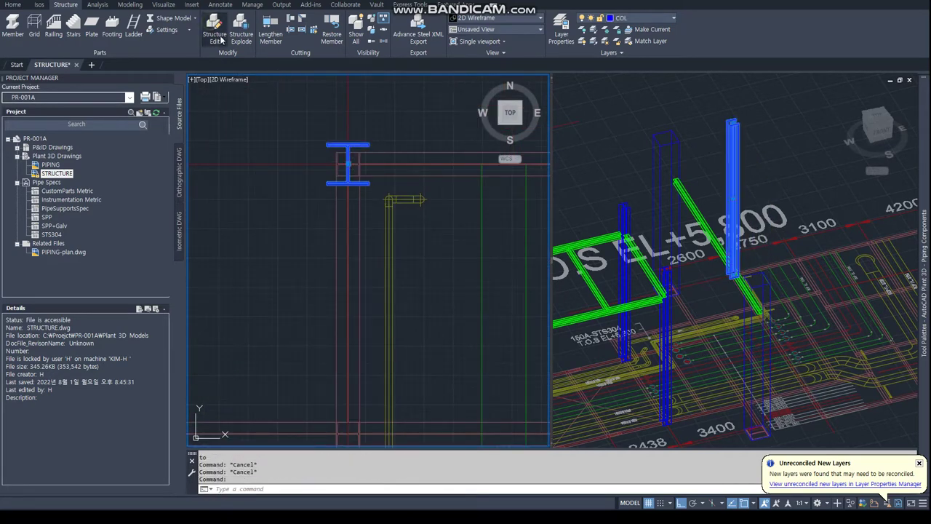
Confirm the column's H Shape 200x200 profile, then rotate its section about an intersection point.
left_click(221, 40)
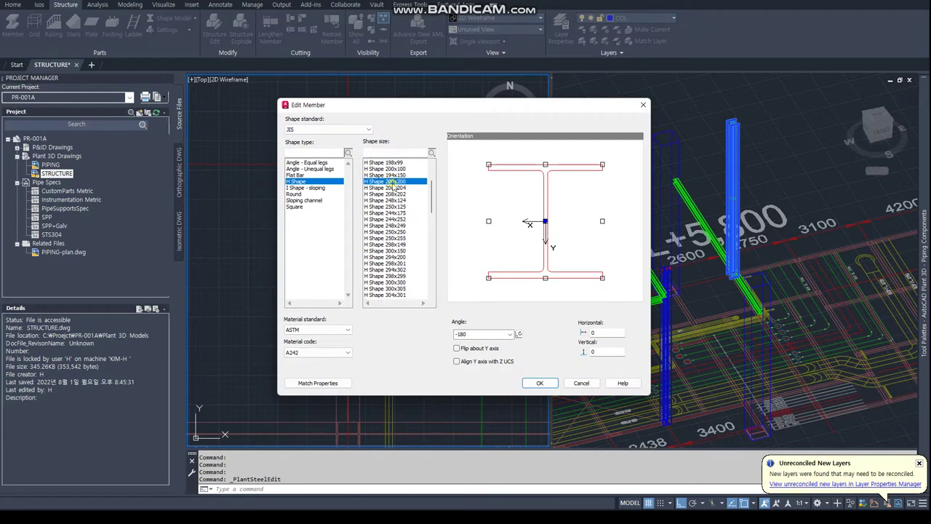
left_click(540, 384)
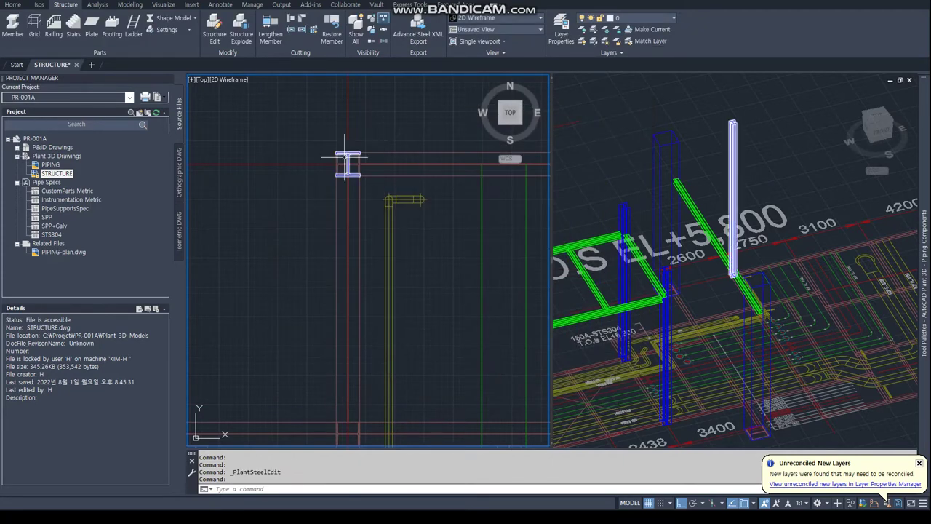
key("Escape")
key("Escape")
type("ro")
key("Return")
left_click(361, 153)
key("Return")
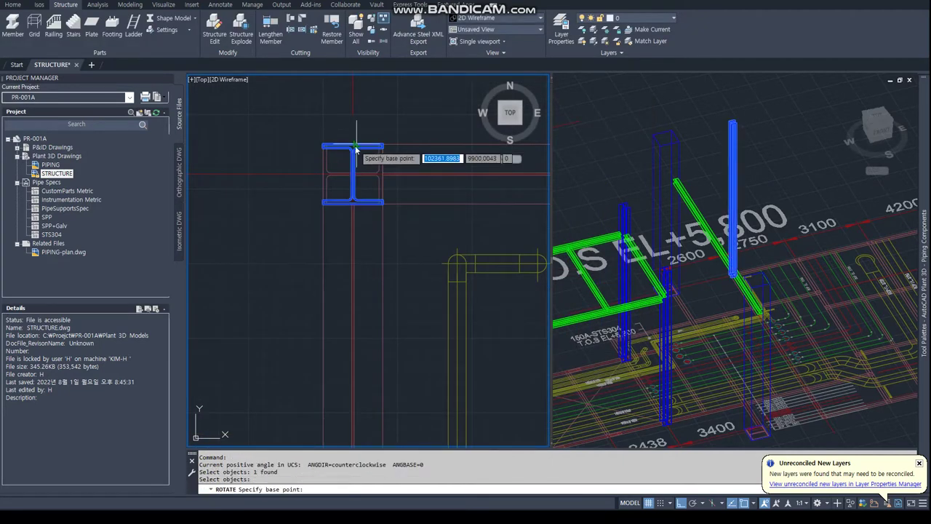
scroll(357, 146, "up", 5)
type("int")
left_click(333, 254)
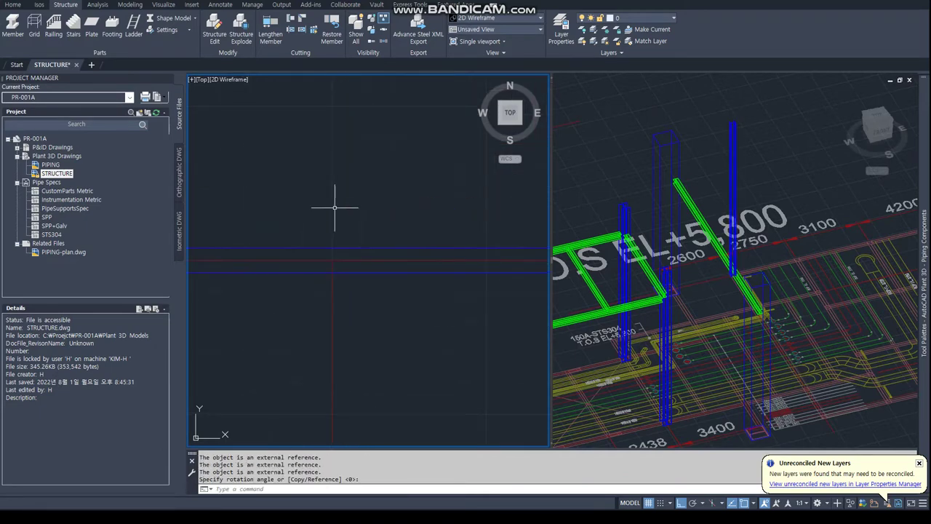
scroll(333, 210, "down", 5)
key("Return")
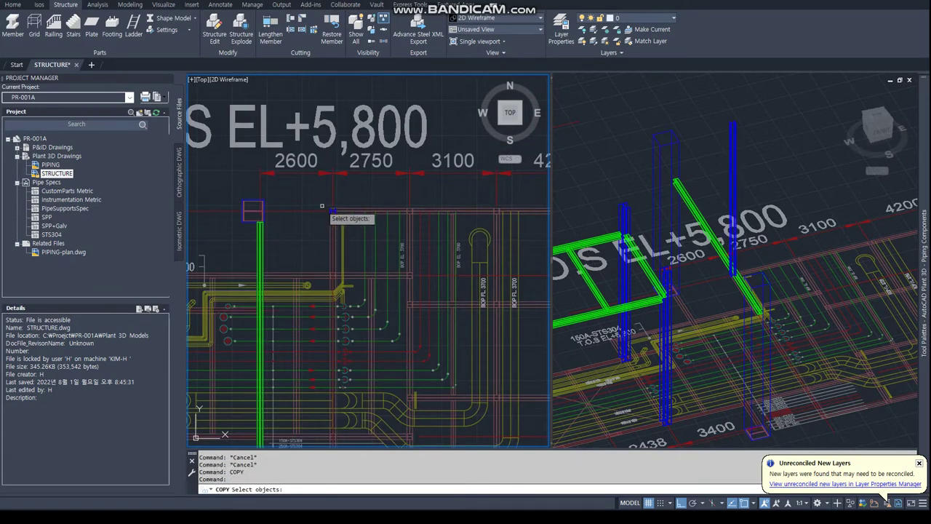
scroll(321, 200, "down", 3)
scroll(281, 221, "up", 2)
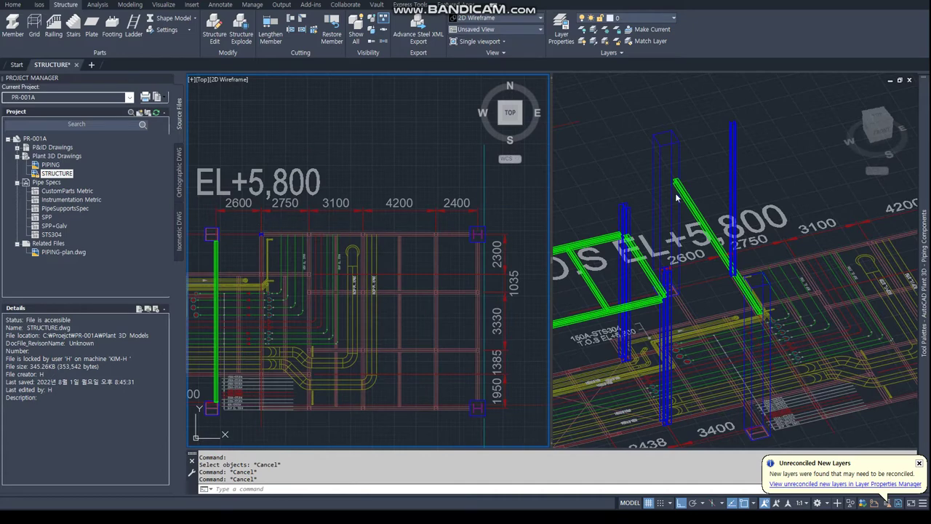
scroll(392, 200, "down", 3)
Set the copied column's End Z to 3700 in Properties.
left_click(738, 171)
scroll(738, 171, "up", 3)
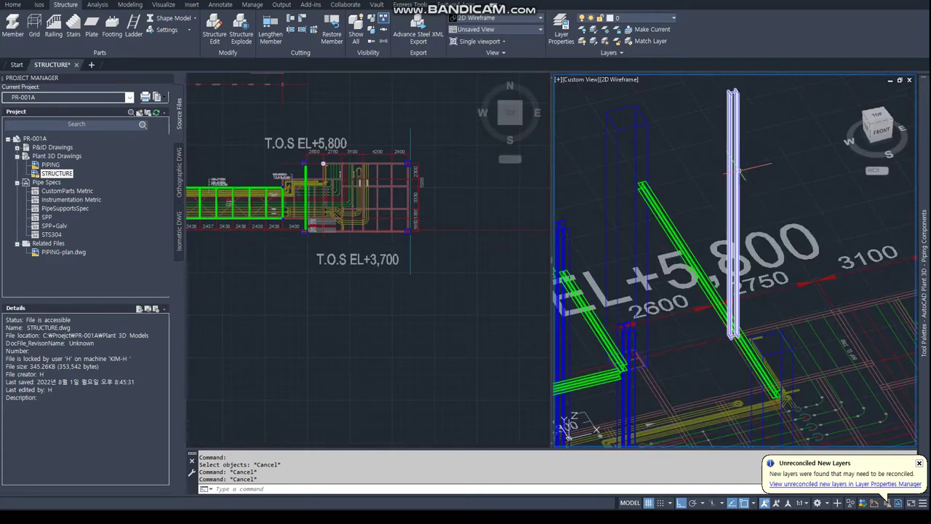
left_click(737, 171)
right_click(740, 173)
left_click(770, 422)
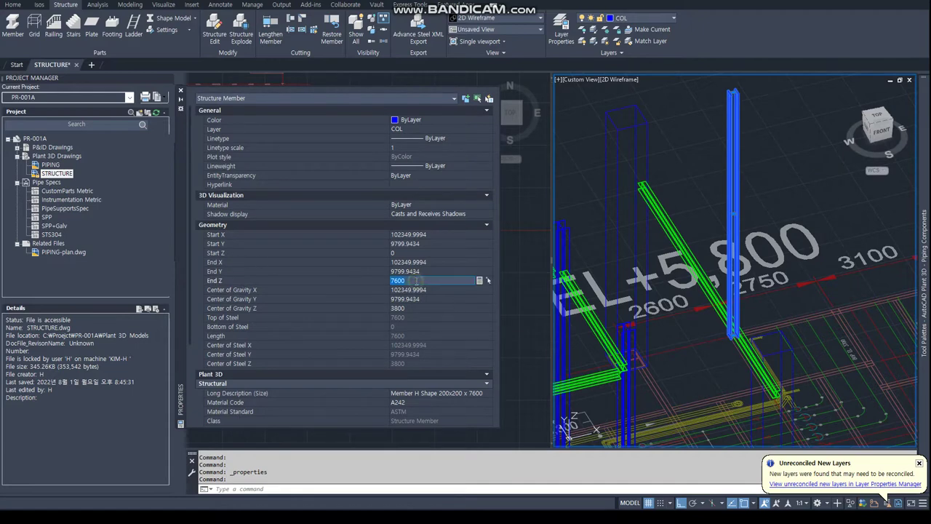
type("0")
key("Return")
key("Escape")
key("Escape")
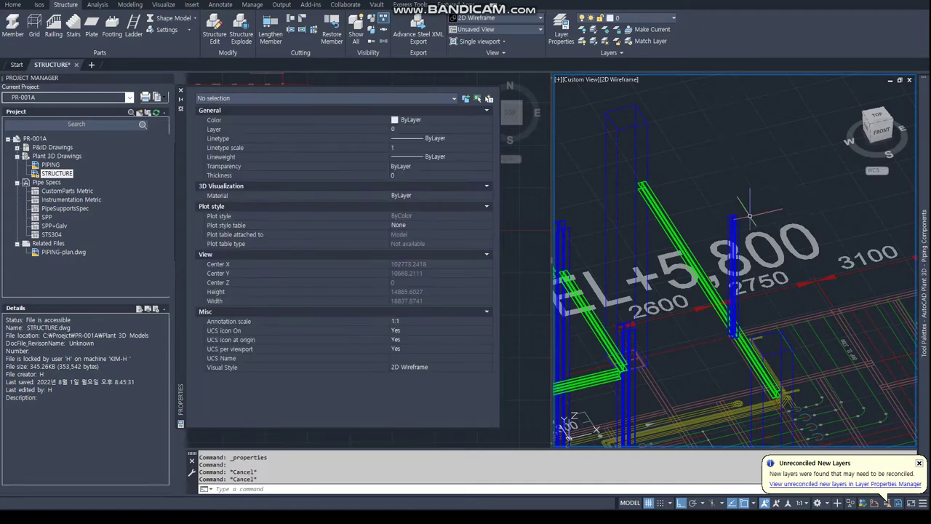
left_click(182, 89)
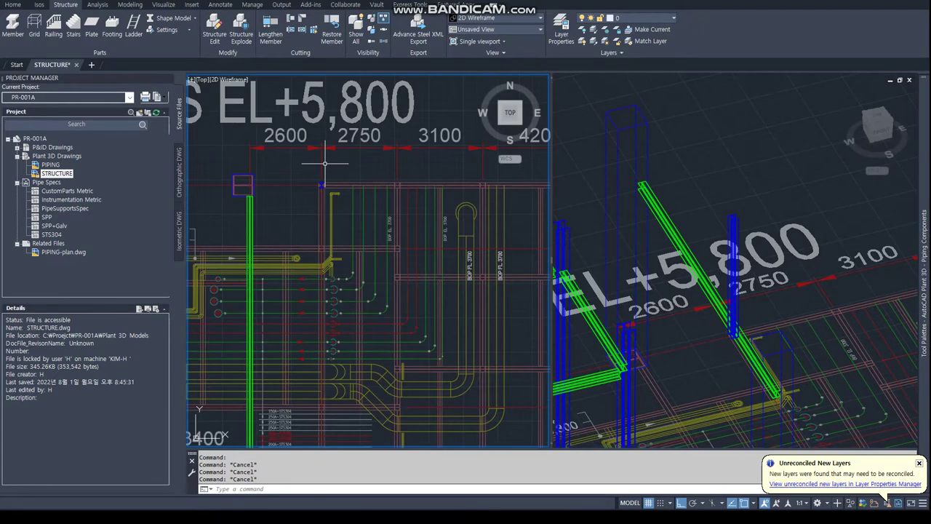
type("copy")
Select the H column section to copy and call the Nearest snap.
key("Return")
left_click(306, 176)
left_click(341, 208)
key("Return")
scroll(301, 167, "up", 5)
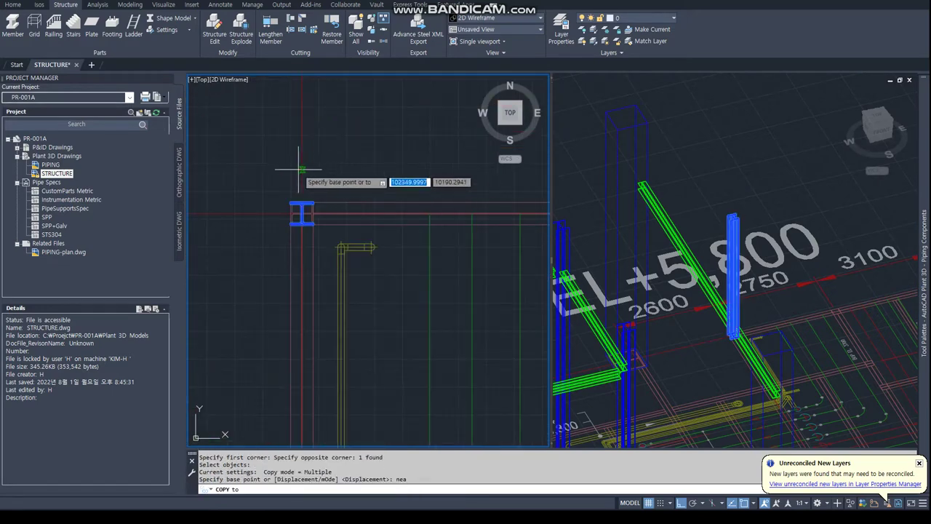
type("nearo")
Rotate the column section about its endpoint as the base point.
key("Return")
left_click(305, 211)
scroll(315, 218, "up", 10)
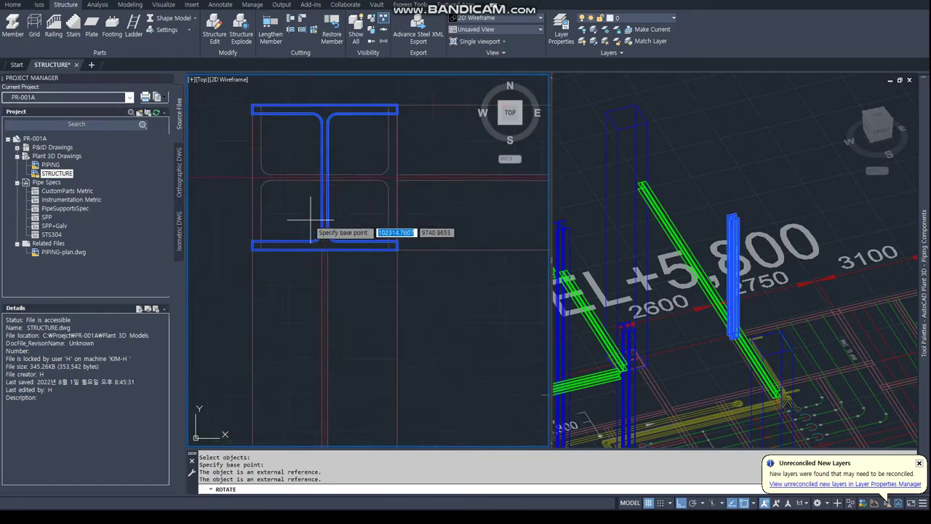
type("end")
key("Return")
left_click(333, 183)
scroll(342, 218, "down", 5)
scroll(345, 304, "down", 4)
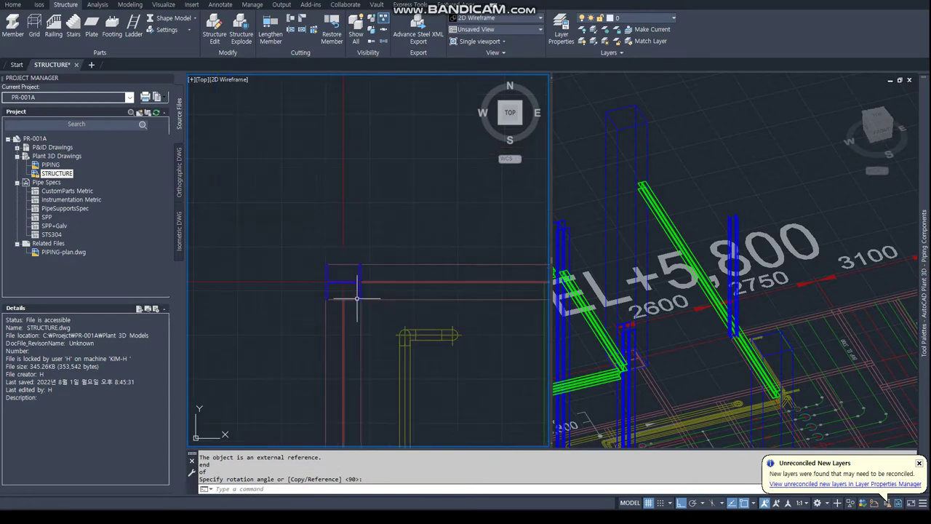
type("cop")
Copy the H column, taking its base point with the Nearest snap.
key("Return")
left_click(316, 250)
scroll(316, 250, "down", 3)
key("Return")
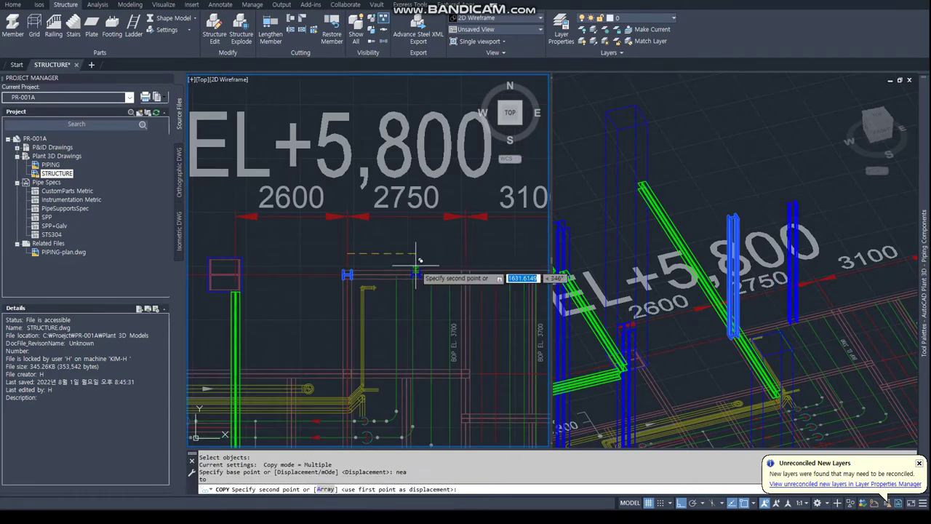
type("nea")
left_click(294, 271)
type("er")
Place the column copies along the beam line, square to it using Perpendicular.
key("Return")
left_click(347, 256)
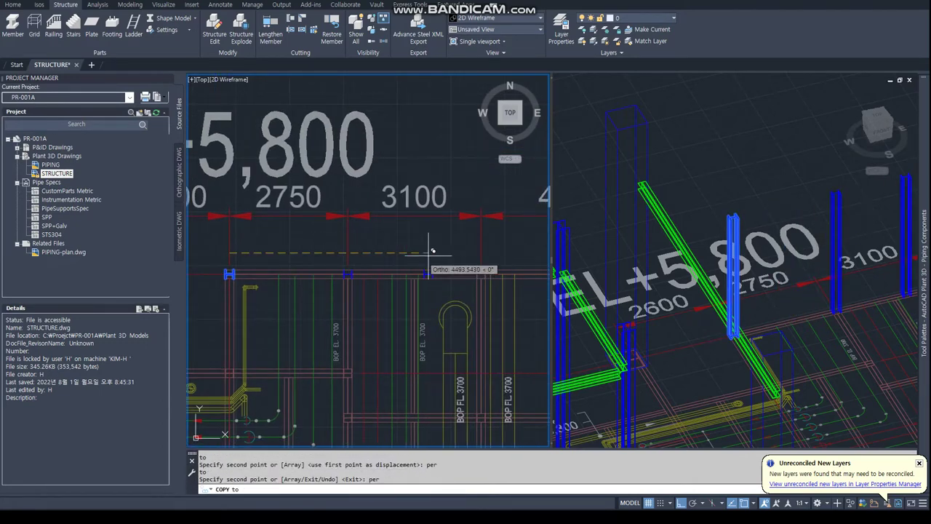
type("per")
key("Return")
middle_click_drag(483, 242, 299, 235)
left_click(481, 239)
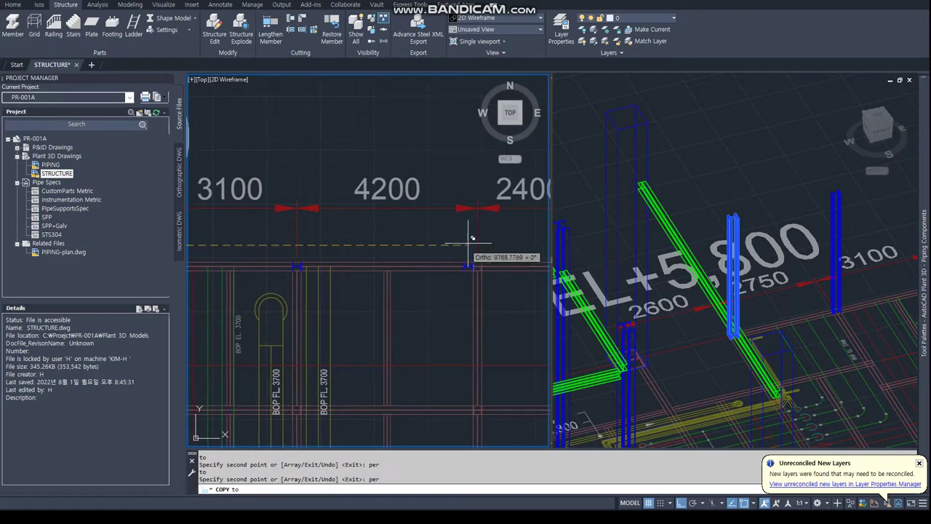
middle_click_drag(485, 235, 271, 260)
key("Return")
Start another copy using a window selection.
scroll(406, 256, "down", 5)
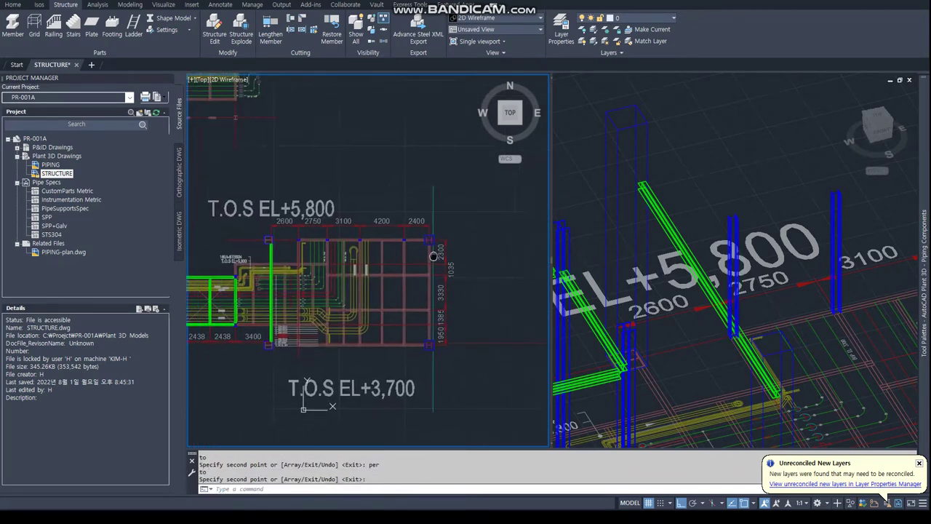
type("co")
key("Return")
scroll(406, 256, "up", 8)
type("w")
key("Return")
Copy two H columns with Nearest and Perpendicular snaps so they sit square to the beam.
left_click_drag(202, 218, 223, 256)
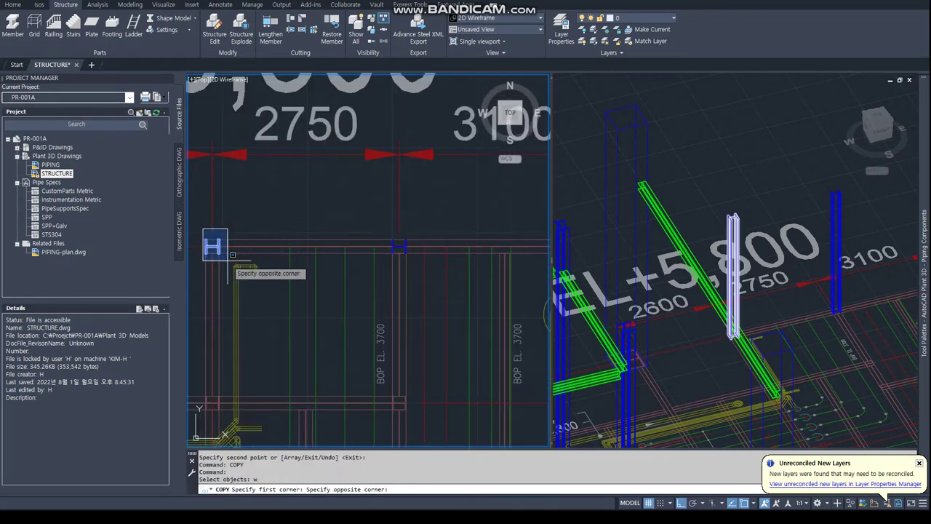
scroll(451, 272, "down", 3)
type("w")
left_click_drag(367, 234, 393, 255)
scroll(386, 245, "down", 3)
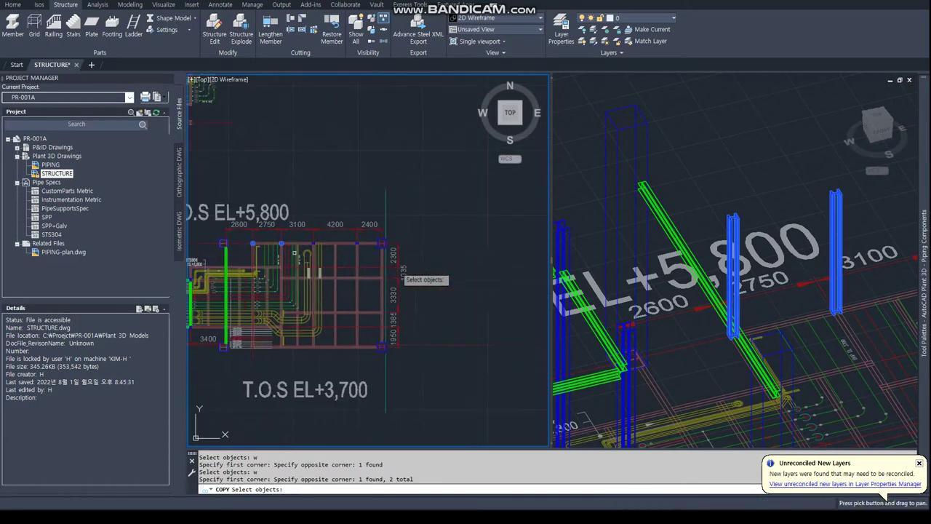
key("Return")
type("nea")
left_click(393, 237)
type("per")
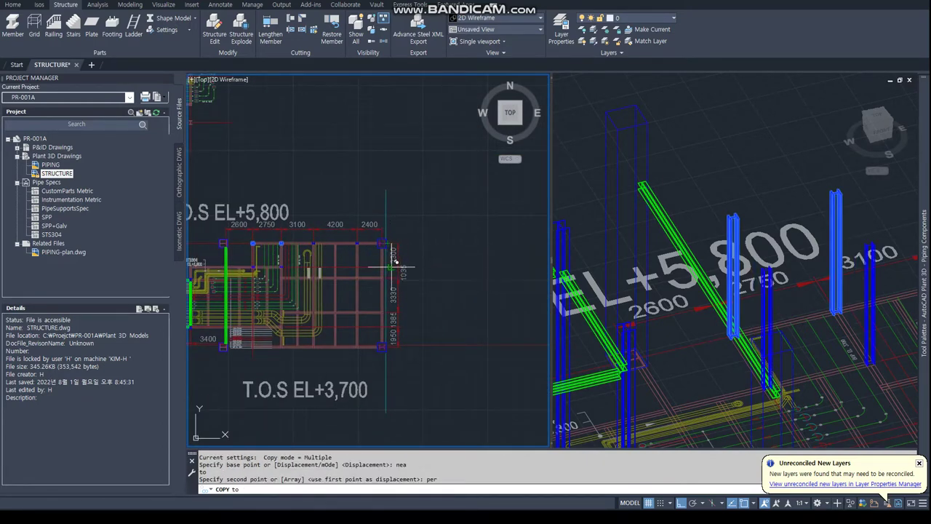
left_click(401, 264)
key("Escape")
scroll(250, 271, "up", 4)
scroll(335, 268, "up", 3)
scroll(414, 266, "up", 2)
scroll(385, 284, "up", 2)
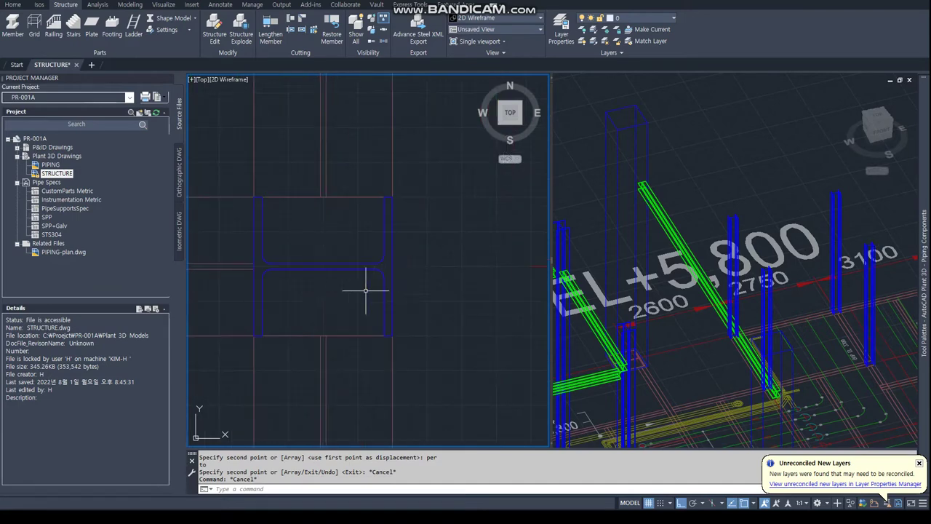
scroll(360, 320, "down", 2)
scroll(349, 320, "down", 2)
Window-select several beam-line columns and copy them perpendicular onto the grid line at the rack corner.
key("Return")
type("w")
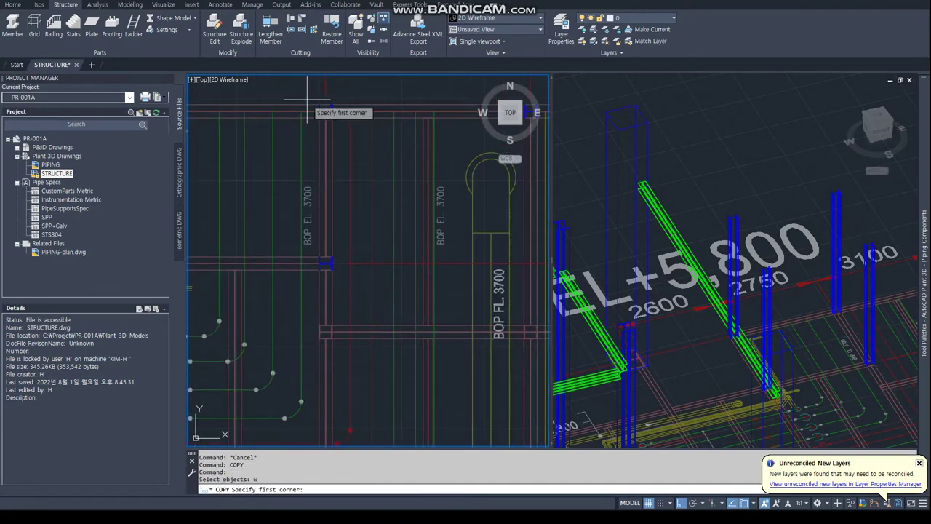
left_click_drag(320, 102, 362, 181)
scroll(362, 180, "down", 1)
scroll(362, 181, "up", 1)
type("w")
left_click(343, 152)
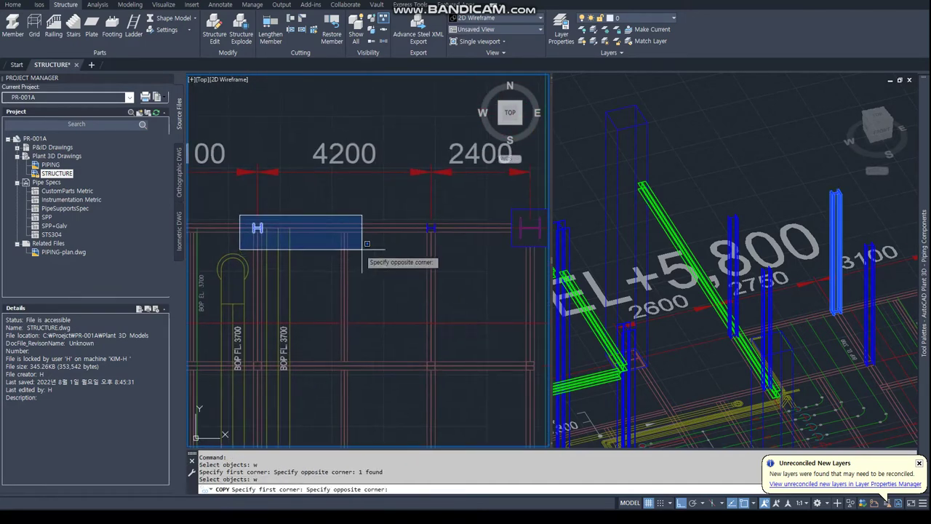
middle_click_drag(421, 207, 367, 254)
left_click(472, 252)
key("Return")
middle_click_drag(472, 252, 202, 200)
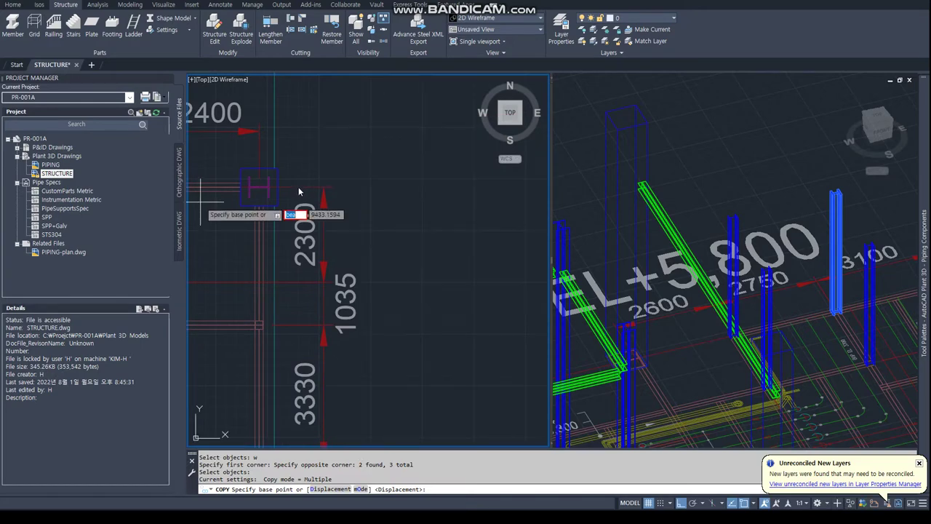
type("ea")
left_click(298, 194)
scroll(298, 219, "down", 2)
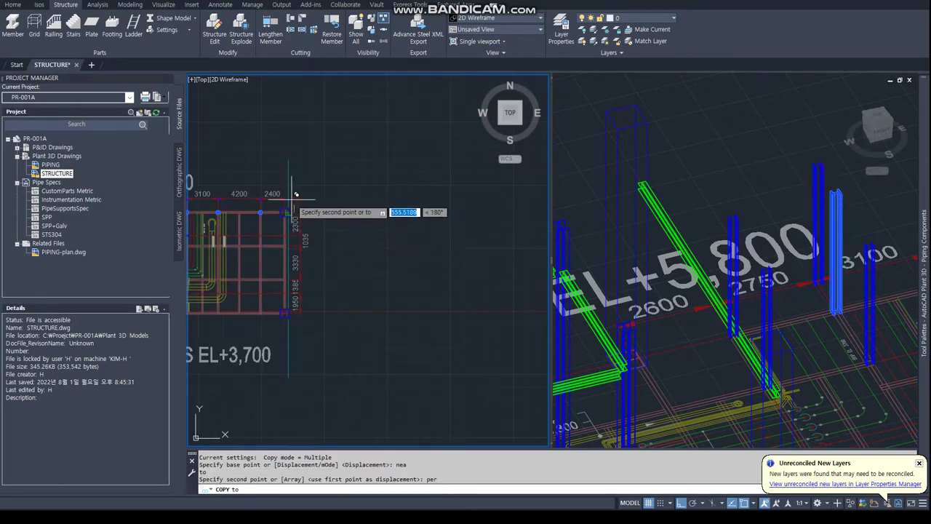
type("per")
scroll(299, 248, "up", 1)
left_click(299, 248)
scroll(459, 283, "down", 2)
key("Escape")
key("Escape")
scroll(301, 276, "up", 3)
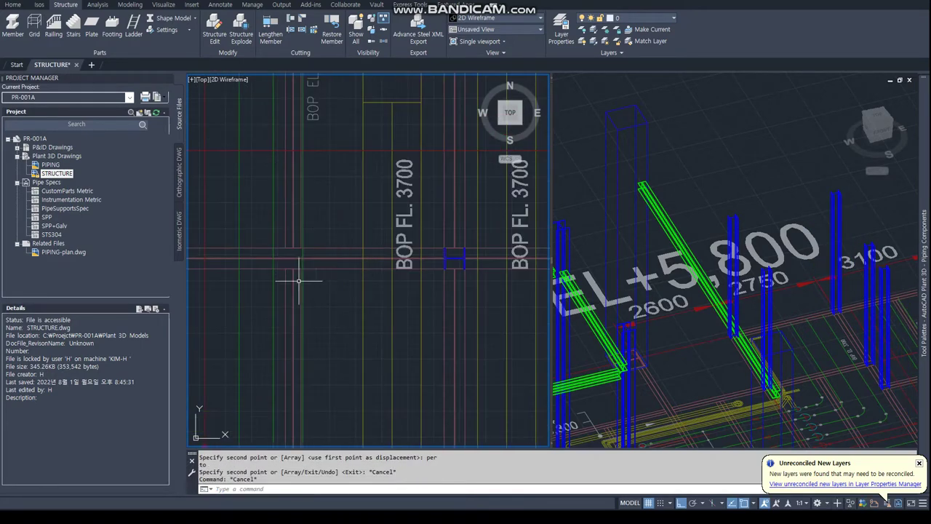
scroll(299, 244, "up", 2)
scroll(299, 244, "down", 2)
scroll(298, 245, "down", 2)
Copy the middle column with COPY, placing it at a Nearest-to-Perpendicular point.
type("co")
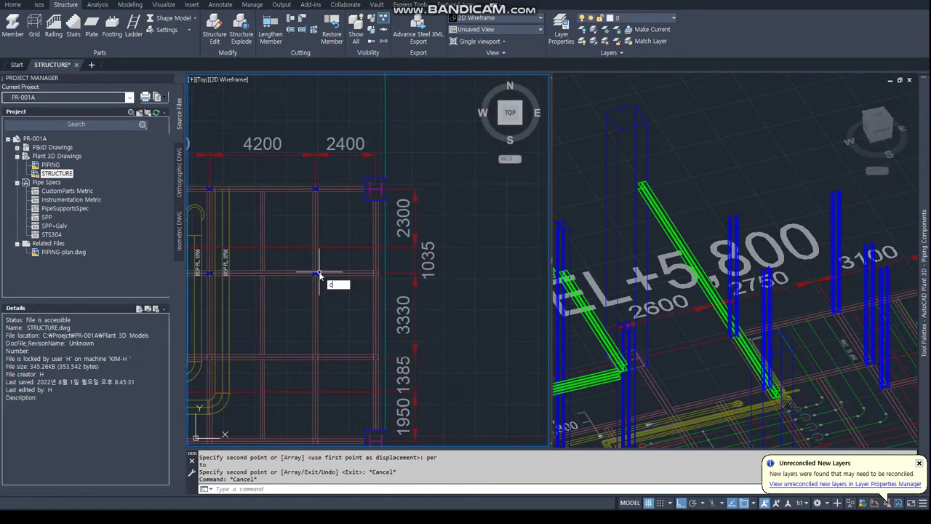
key("Return")
type("w")
key("Return")
left_click(312, 270)
left_click(312, 219)
key("Return")
right_click(309, 227, "shift")
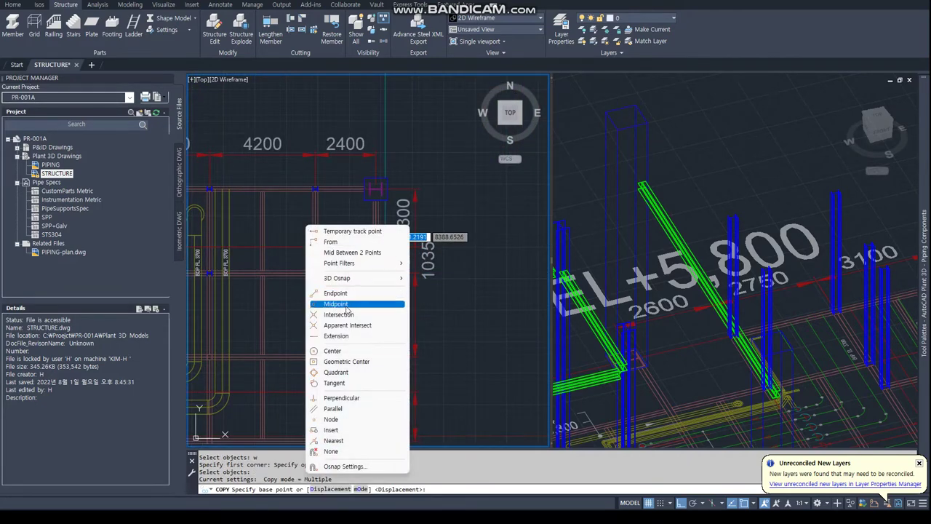
key("n")
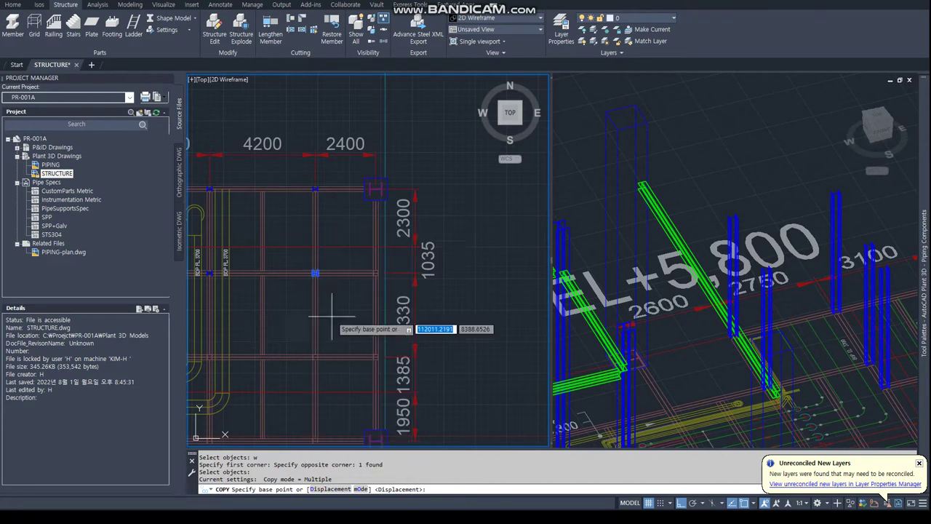
key("Return")
left_click(315, 171)
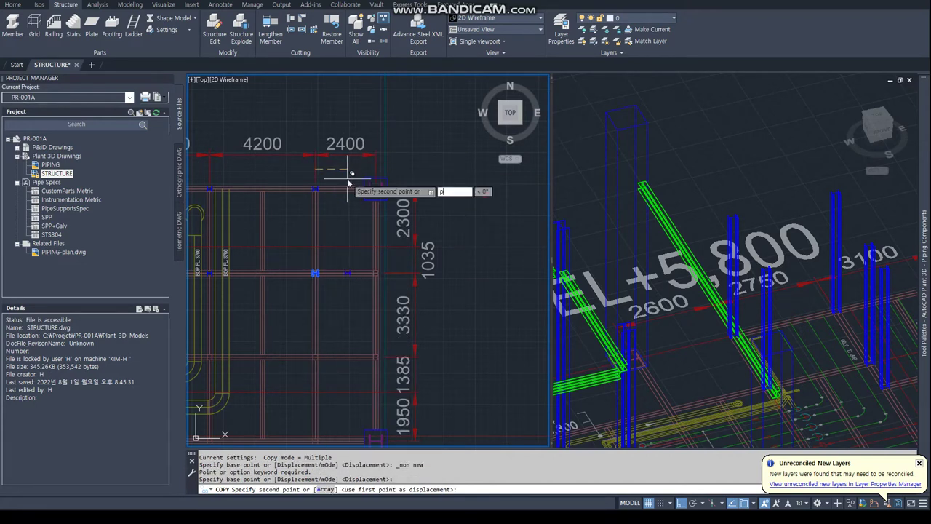
type("er")
key("Return")
left_click(379, 164)
key("Escape")
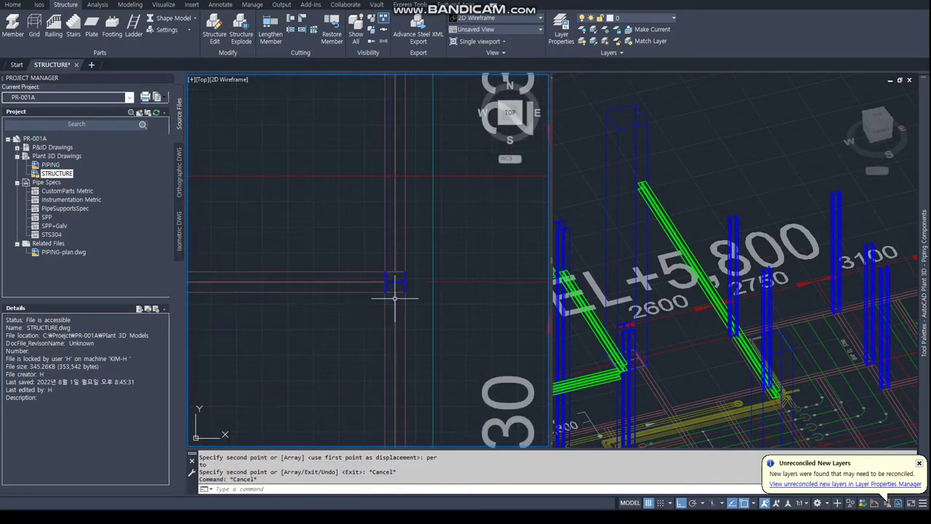
Copy three middle-beam-line columns perpendicular onto the lower grid line.
middle_click_drag(364, 307, 425, 262)
type("o")
key("Return")
type("w")
key("Return")
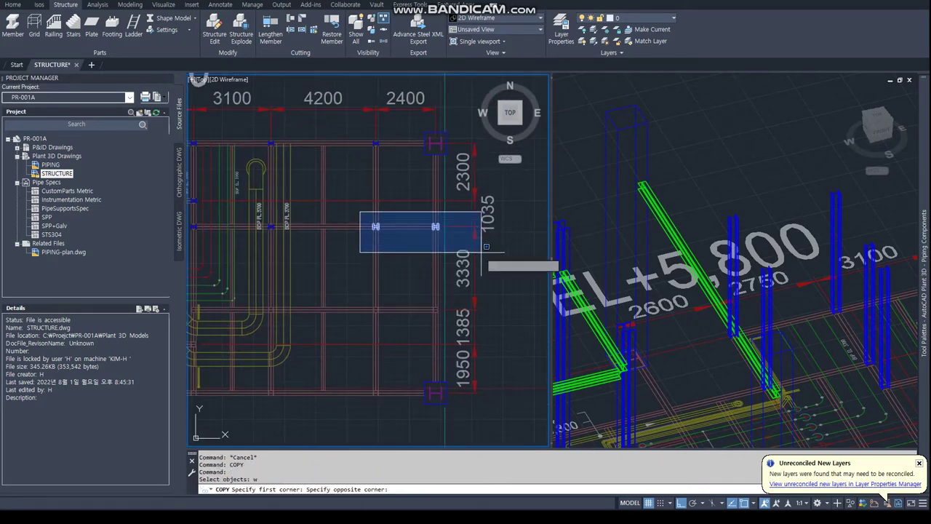
left_click_drag(364, 209, 436, 250)
scroll(243, 202, "up", 5)
left_click_drag(243, 202, 328, 273)
scroll(400, 229, "down", 3)
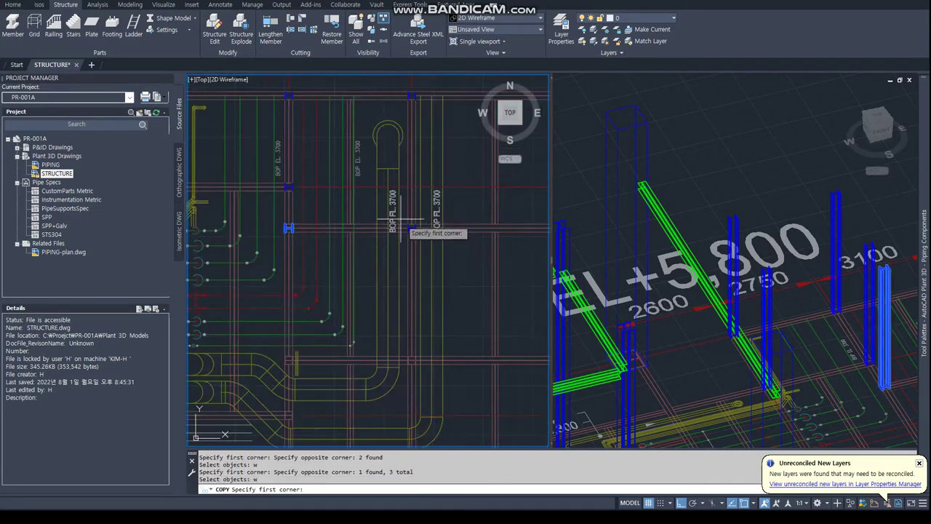
key("Return")
scroll(404, 262, "down", 3)
type("nea")
key("Return")
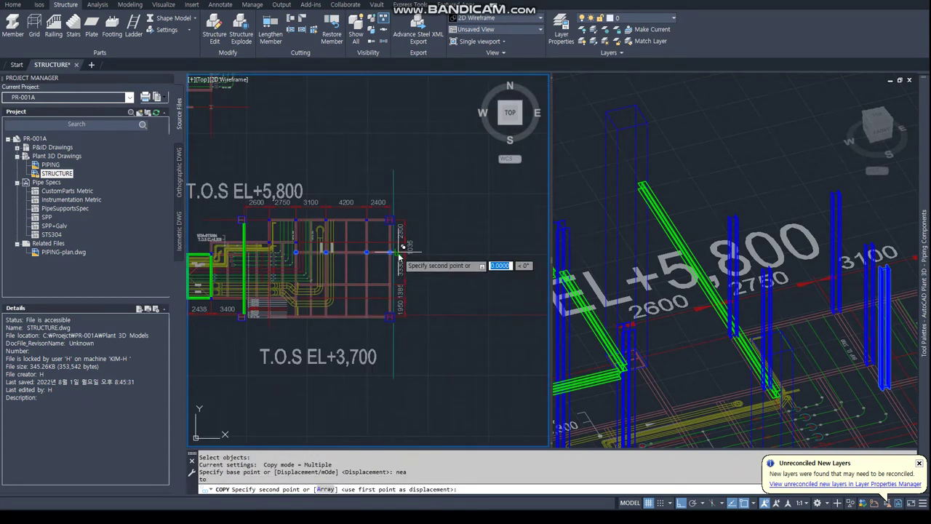
left_click(398, 259)
type("per")
left_click(402, 279)
scroll(396, 304, "up", 4)
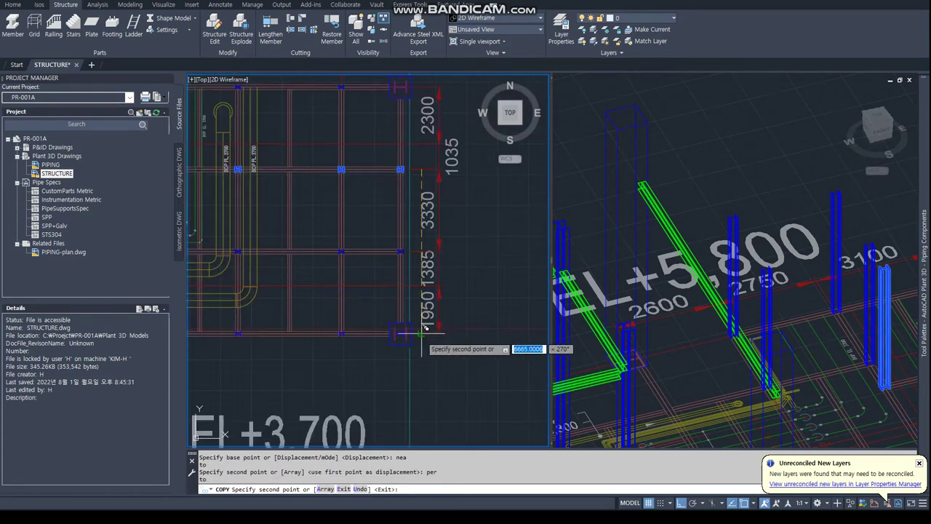
key("Return")
key("Return")
scroll(401, 326, "up", 4)
Erase the extra column at the lower corner using a window selection.
type("w")
key("Return")
left_click(374, 311)
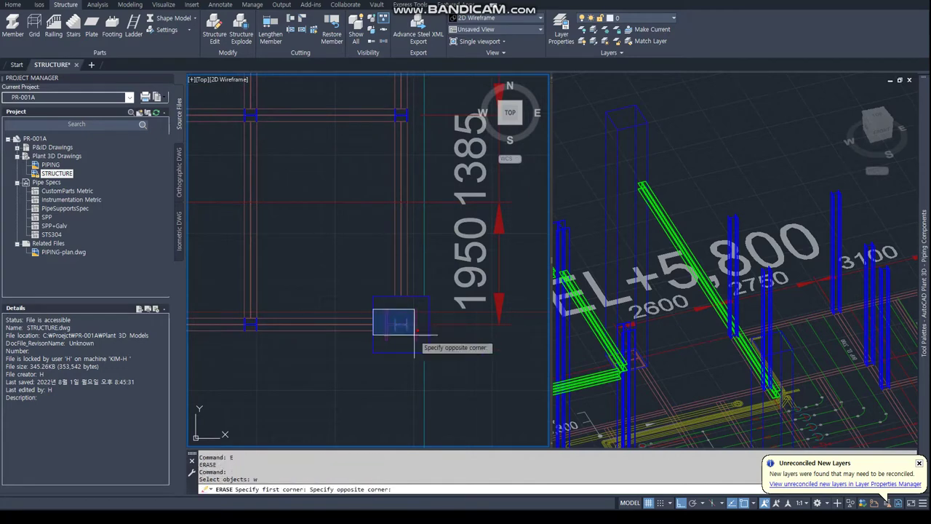
left_click(415, 349)
scroll(401, 333, "down", 1)
scroll(374, 322, "down", 3)
scroll(342, 309, "up", 2)
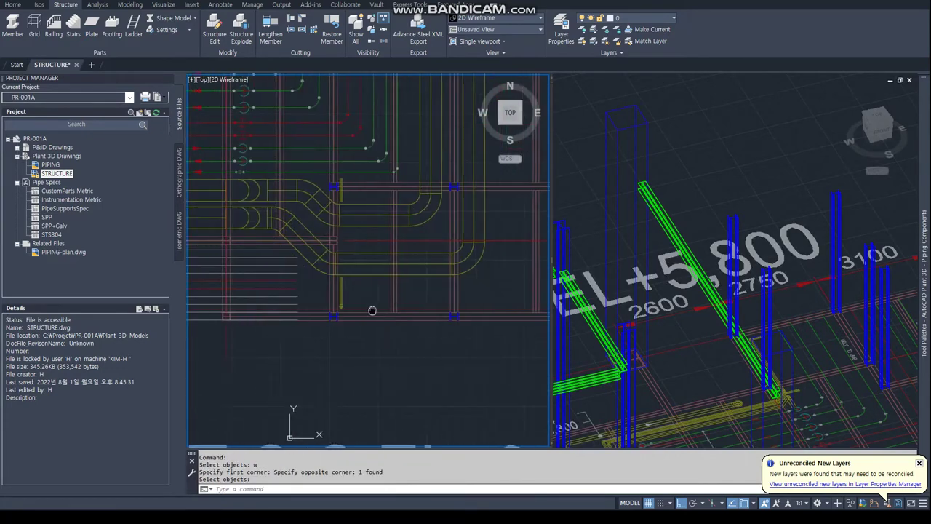
scroll(325, 302, "up", 1)
scroll(324, 302, "down", 2)
scroll(323, 311, "up", 2)
type("y")
Copy another column with Nearest and Perpendicular snaps so it sits square to the grid line.
key("Return")
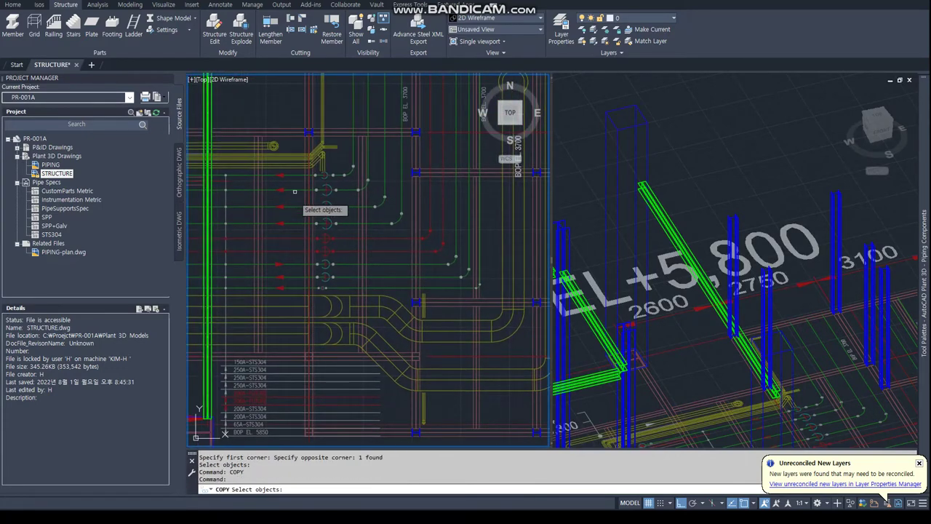
key("Return")
type("nea")
key("Return")
left_click(448, 133)
type("er")
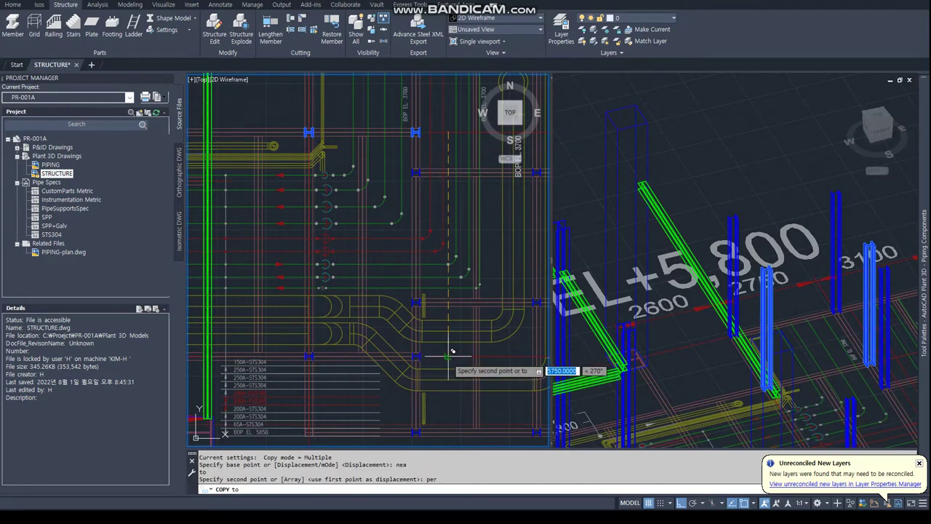
key("Return")
left_click(412, 385)
Copy the column near the lower edge perpendicular onto its target grid line.
key("Return")
type("w")
key("Return")
left_click_drag(291, 342, 339, 385)
scroll(339, 378, "down", 3)
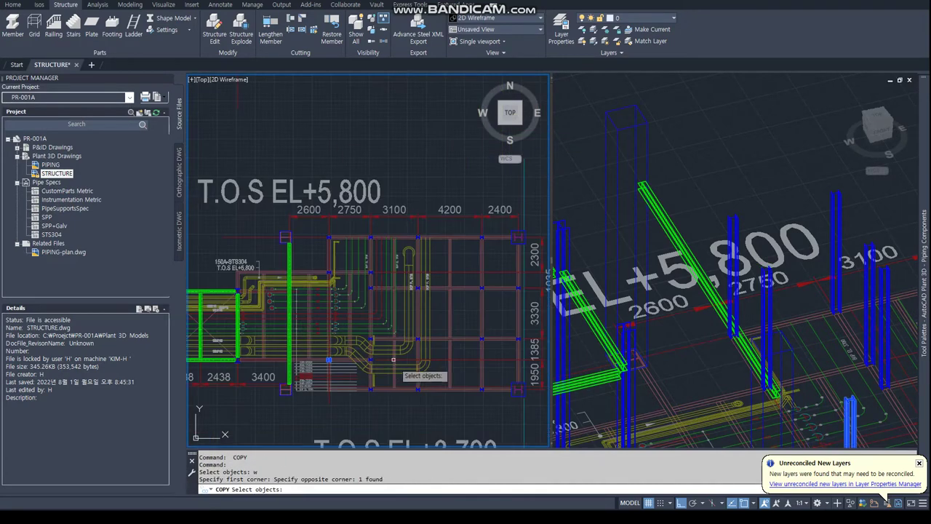
key("Return")
type("nea")
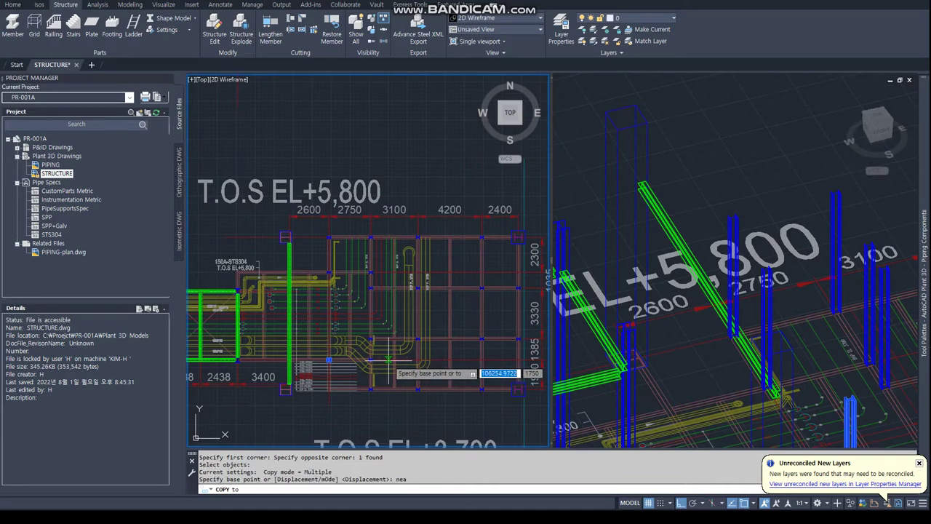
key("Return")
left_click(386, 355)
type("per")
key("Return")
mouse_move(527, 389)
middle_mouse_down()
mouse_move(325, 311)
mouse_move(495, 331)
middle_mouse_up()
scroll(325, 311, "up", 2)
left_click(329, 310)
scroll(329, 310, "down", 2)
Set the 3D view to the Realistic visual style and orbit the model.
left_click(781, 302)
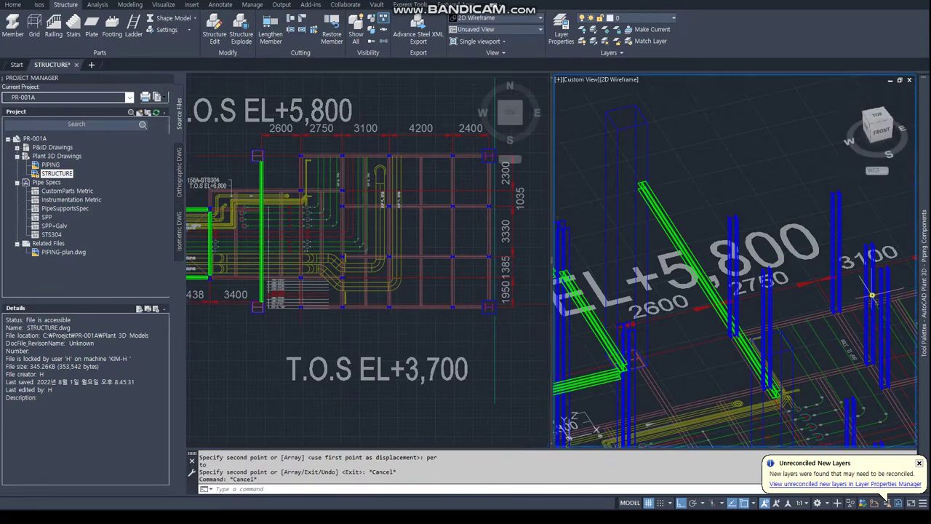
scroll(781, 302, "down", 3)
type("vs")
key("Return")
type("r")
key("Return")
mouse_move(780, 301)
middle_mouse_down("shift")
mouse_move(686, 258)
mouse_move(682, 275)
middle_mouse_up("shift")
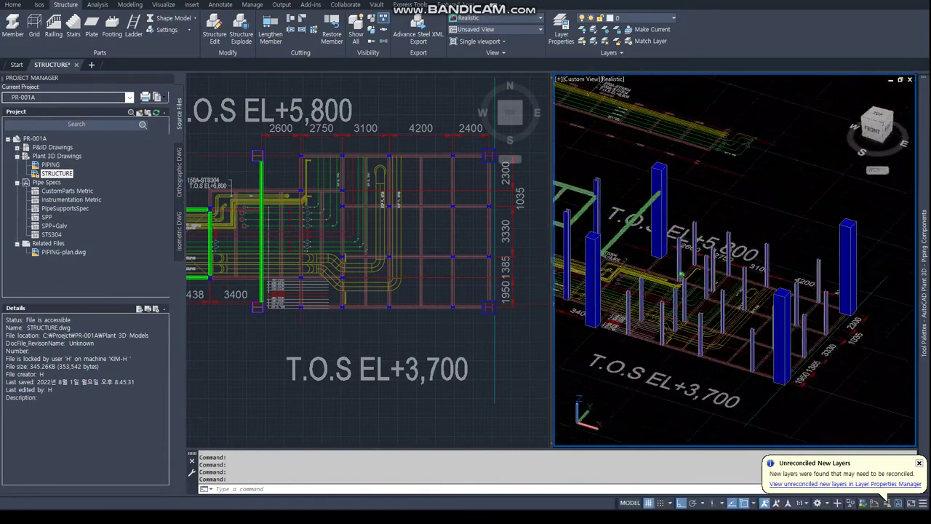
Back in the plan, measure the 200 gap between members with DIST.
left_click(335, 173)
scroll(342, 166, "up", 4)
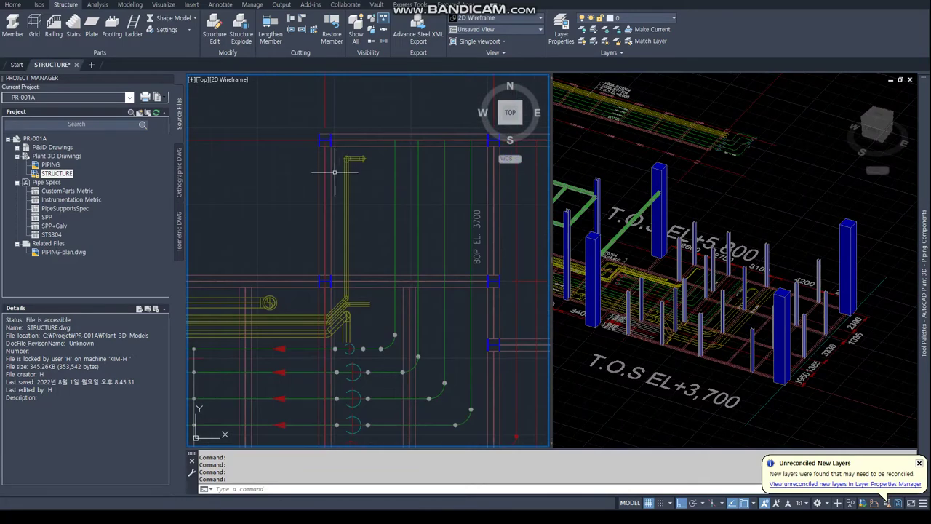
middle_click_drag(216, 163, 333, 171)
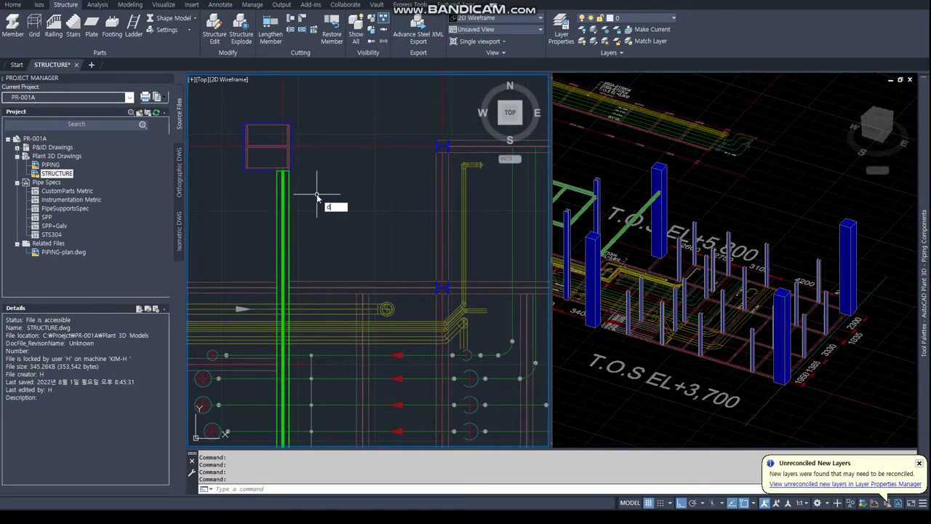
type("en")
key("Return")
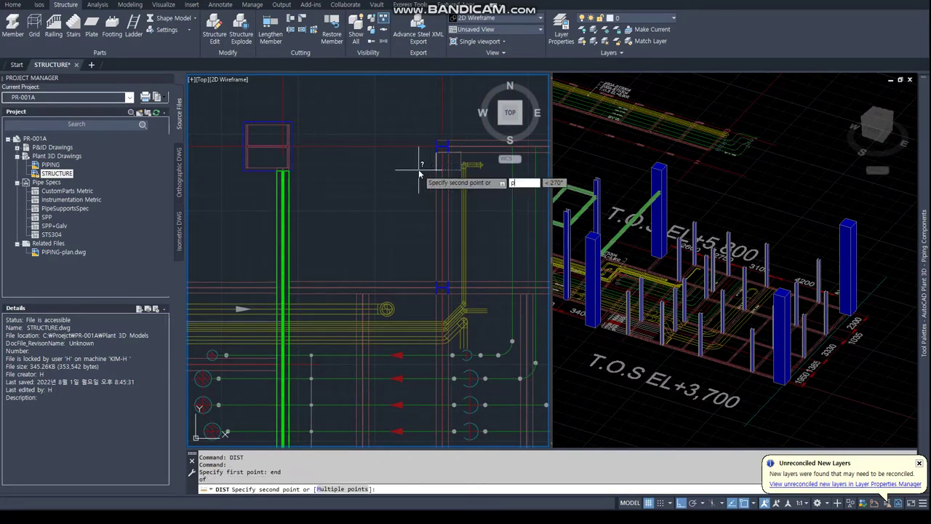
left_click(435, 169)
left_click(447, 169)
key("Escape")
key("Escape")
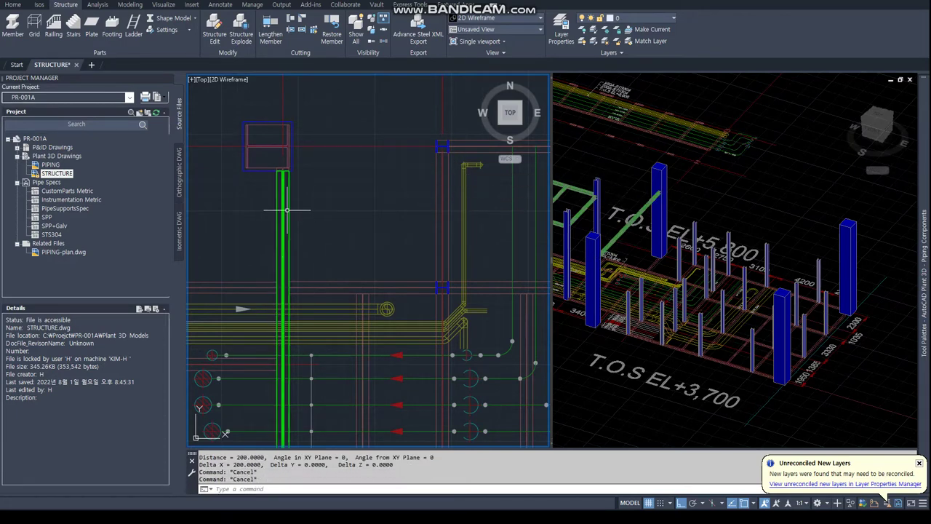
Copy the vertical green beam with Nearest and Perpendicular snaps onto the next grid line.
left_click(276, 219)
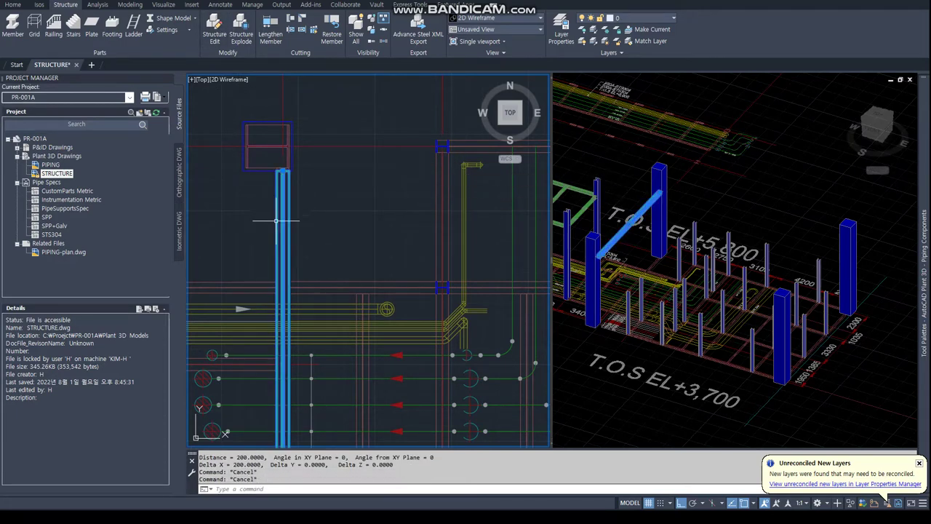
left_click(226, 32)
key("Escape")
key("Escape")
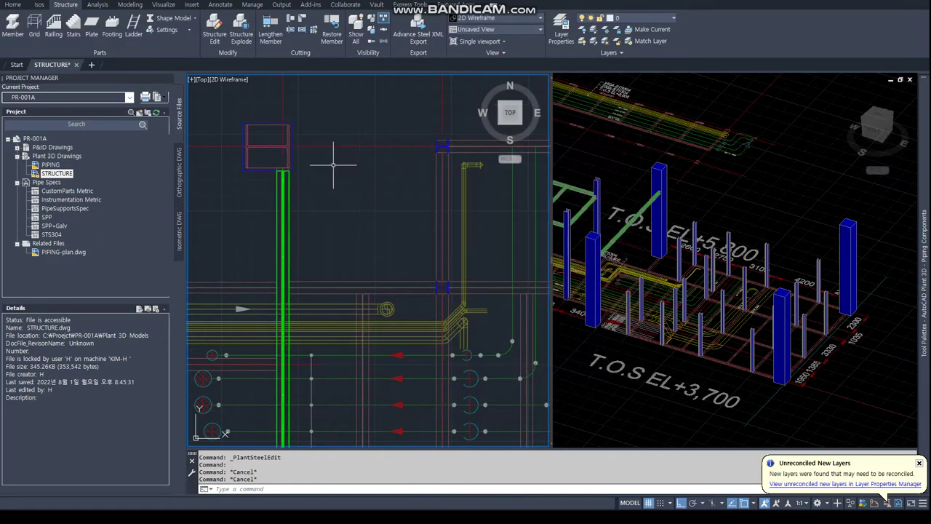
type("copy")
key("Return")
left_click(285, 196)
key("Return")
scroll(296, 168, "down", 2)
type("m")
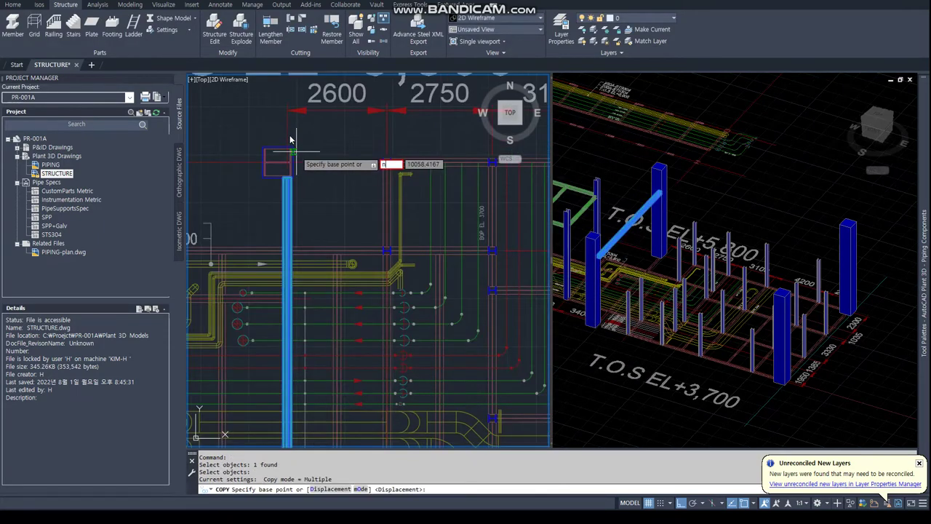
type("ea")
key("Return")
left_click(290, 151)
type("per")
key("Return")
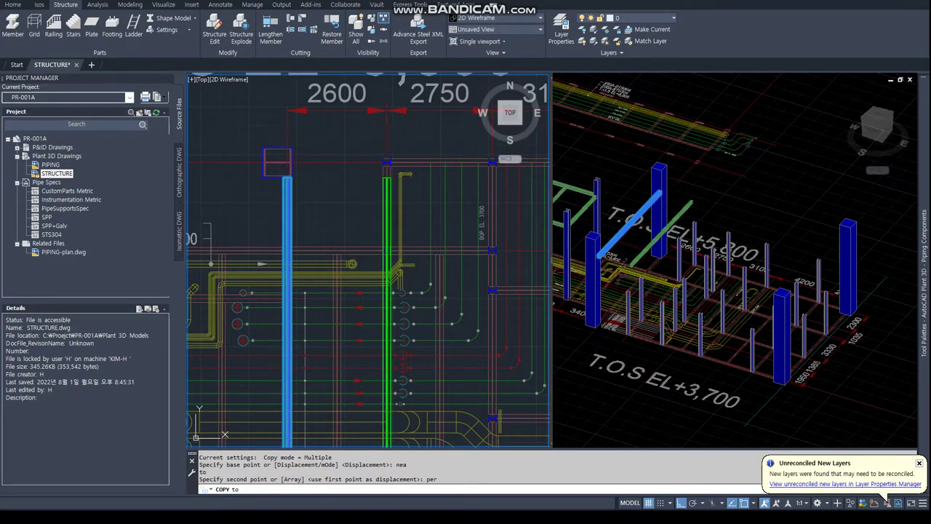
scroll(386, 150, "up", 2)
left_click(353, 150)
key("Escape")
key("Escape")
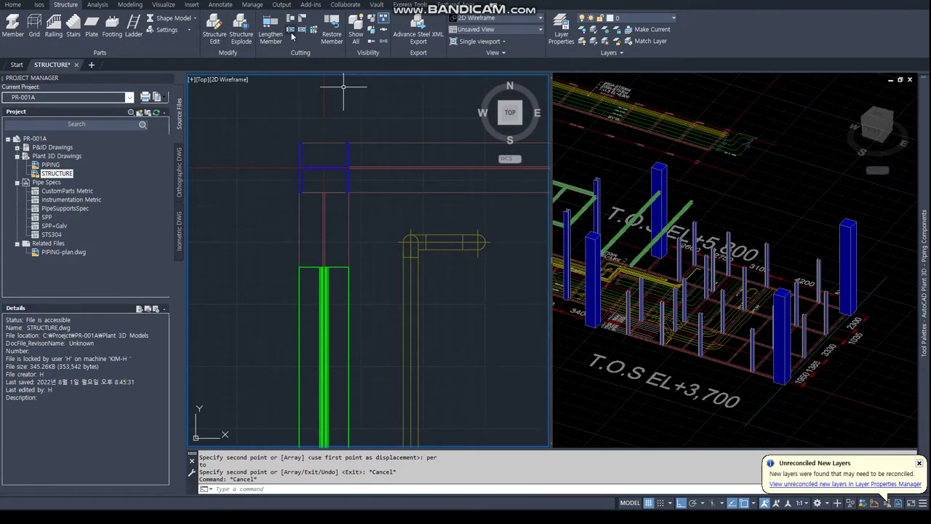
Trim a member to a two-point plane picked across the frame.
left_click(291, 32)
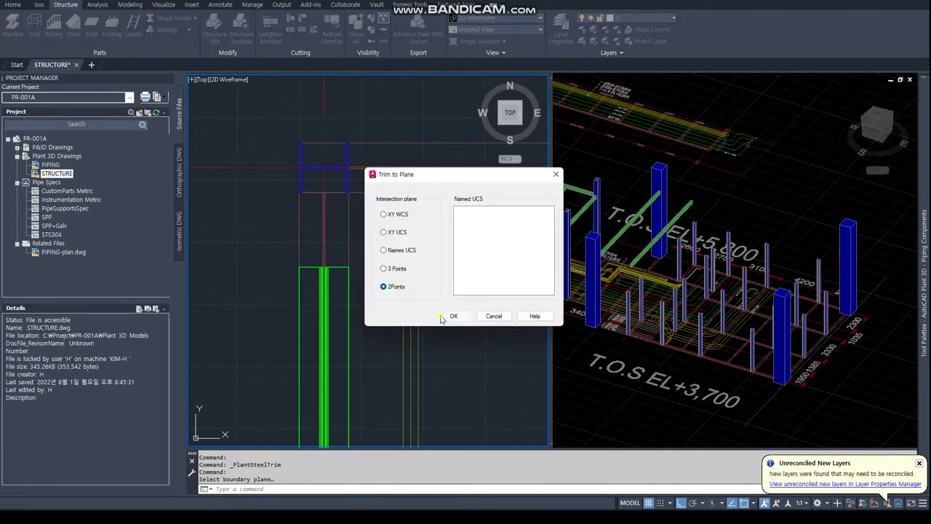
left_click(441, 318)
left_click(322, 203)
left_click(264, 202)
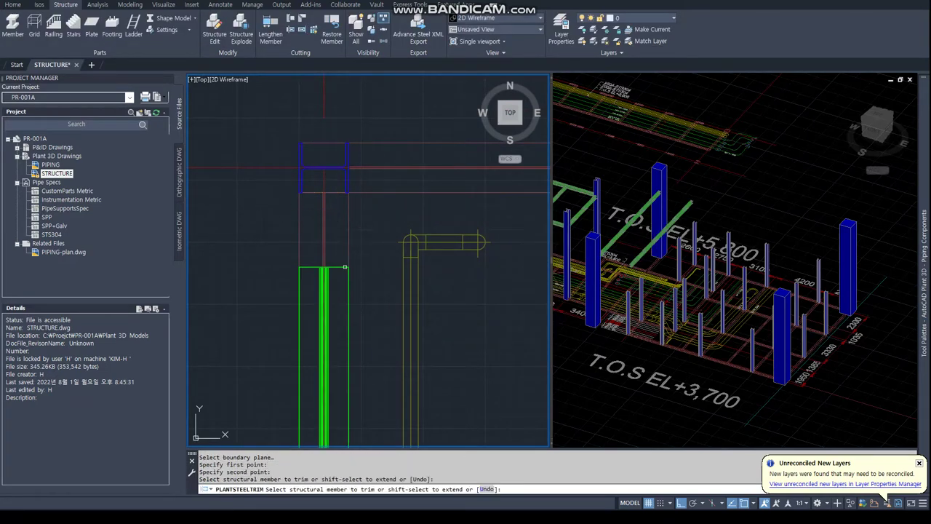
left_click(345, 267)
Extend the green beam to a two-point boundary plane.
left_click(305, 27)
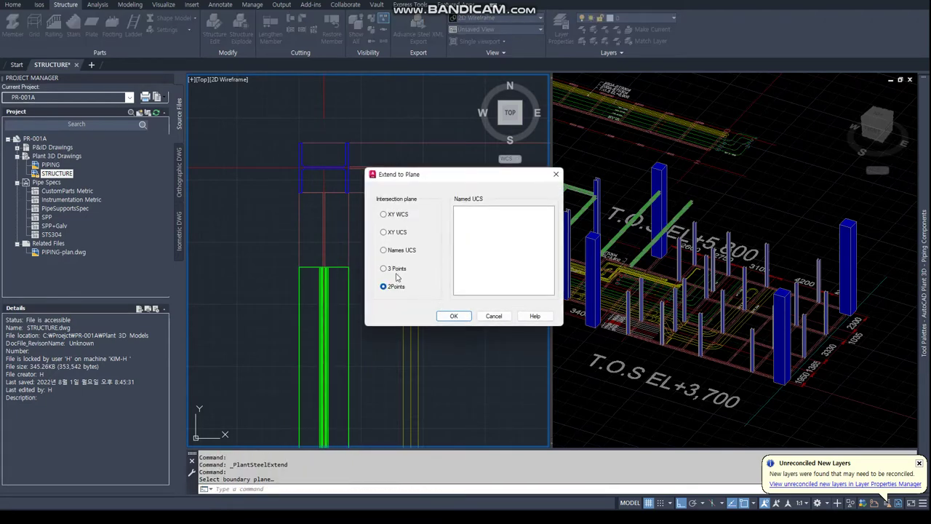
left_click(451, 314)
left_click(342, 193)
left_click(222, 190)
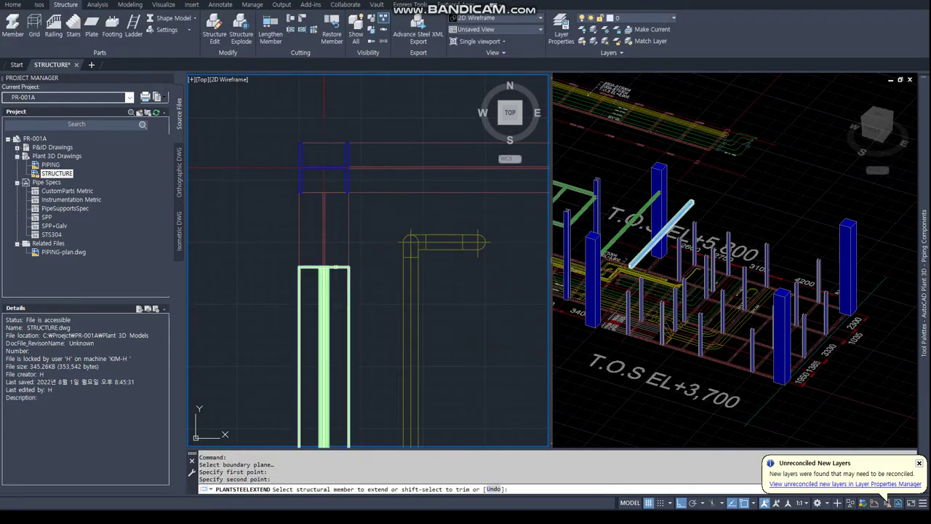
left_click(324, 327)
scroll(332, 130, "down", 5)
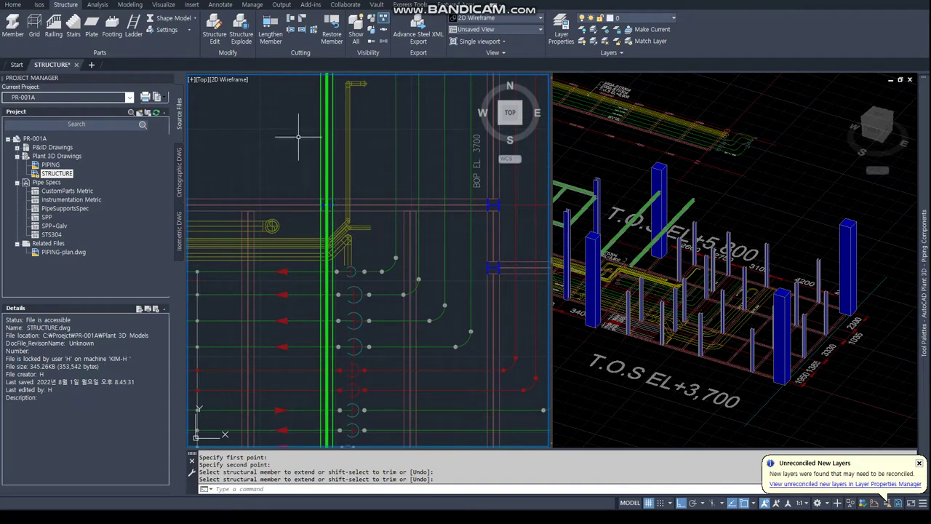
Trial-trim the beam back at another two-point plane, then undo that trim.
left_click(290, 31)
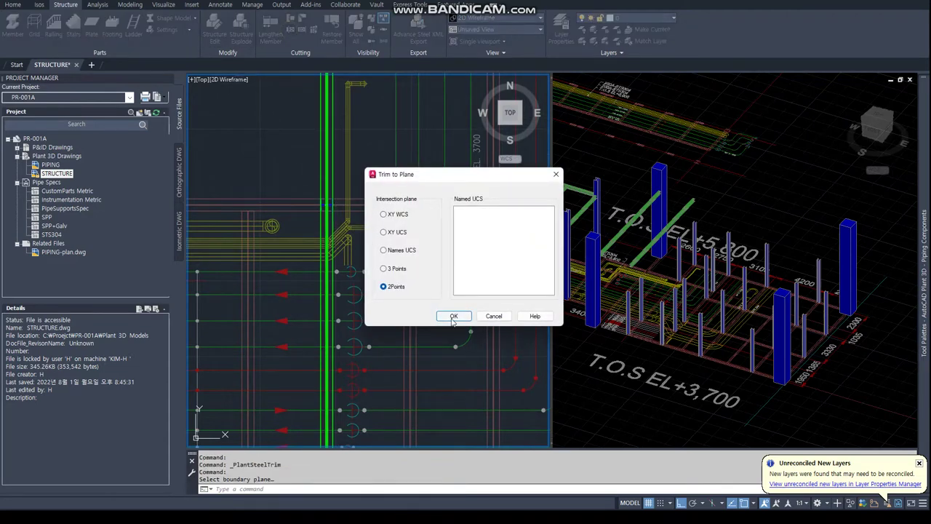
left_click(453, 316)
left_click(341, 199)
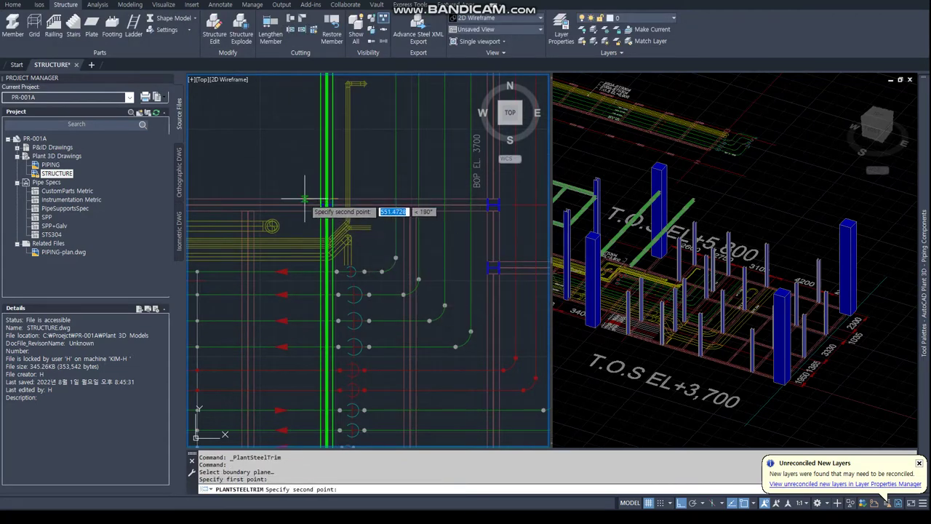
left_click(304, 198)
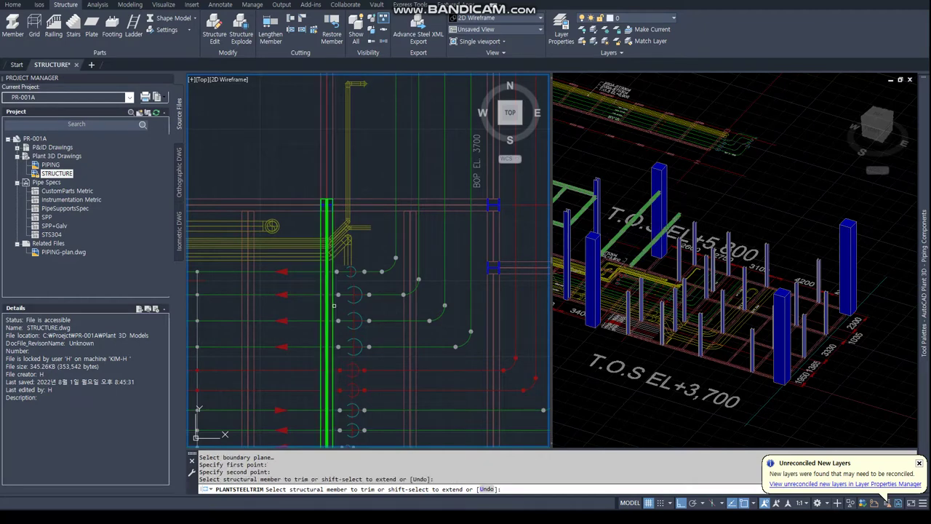
left_click(334, 305)
scroll(334, 291, "down", 3)
scroll(333, 264, "down", 2)
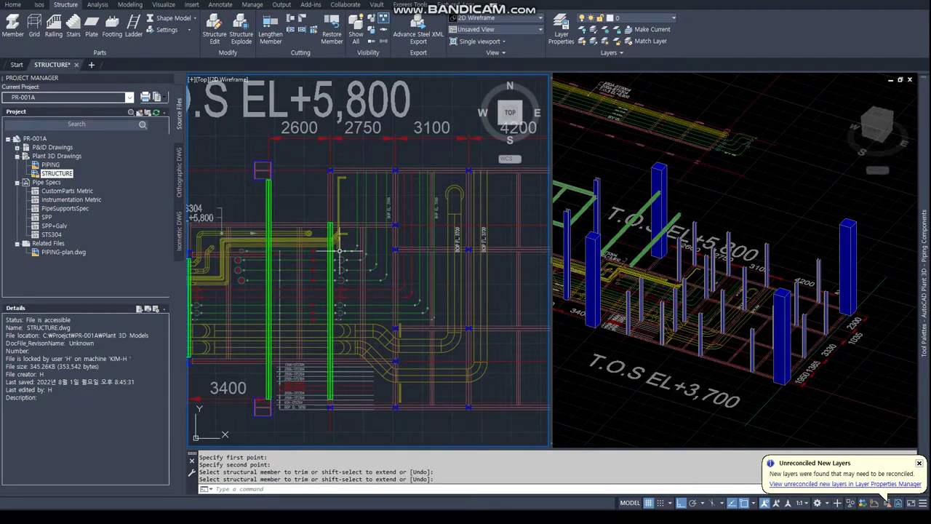
scroll(337, 245, "up", 3)
key("ctrl+z")
Grip-stretch the vertical beam's end to an endpoint, then undo the stretch with U.
left_click(329, 302)
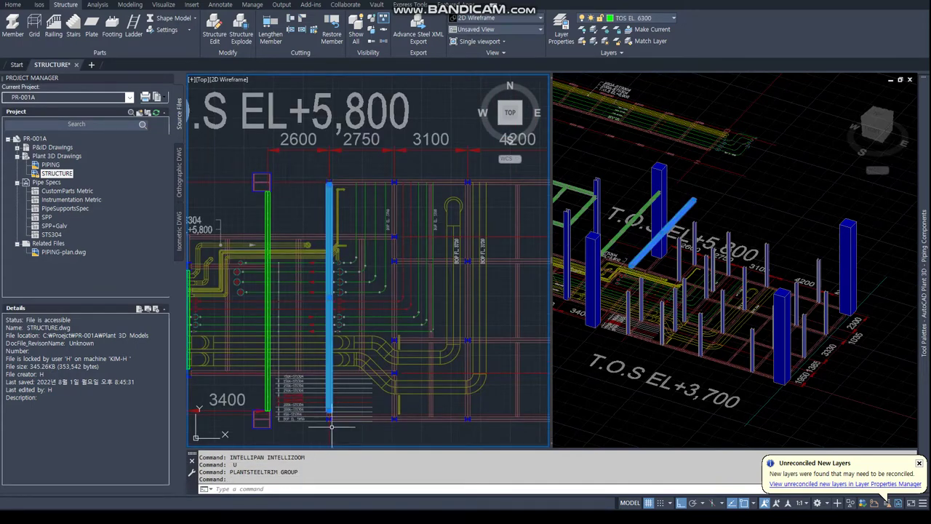
left_click(330, 413)
scroll(338, 327, "up", 3)
scroll(342, 269, "up", 2)
type("end")
key("Return")
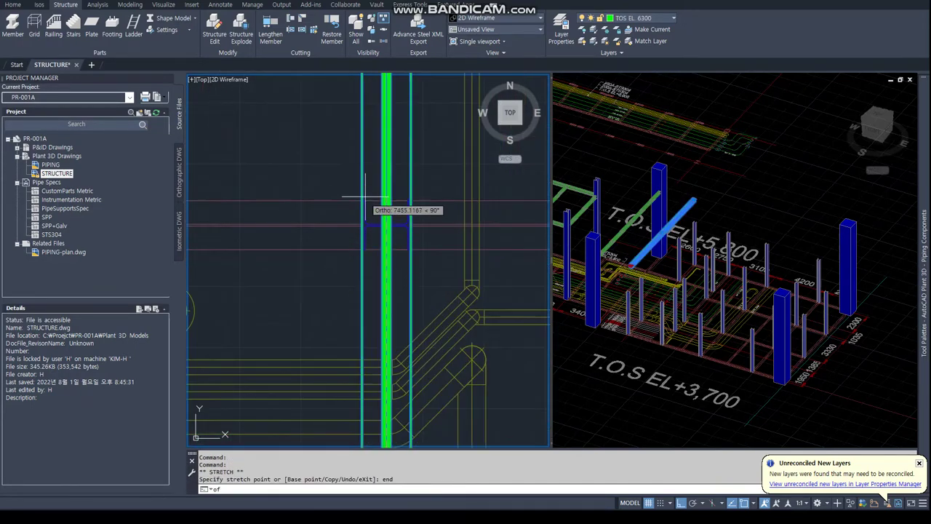
left_click(359, 196)
scroll(352, 231, "down", 2)
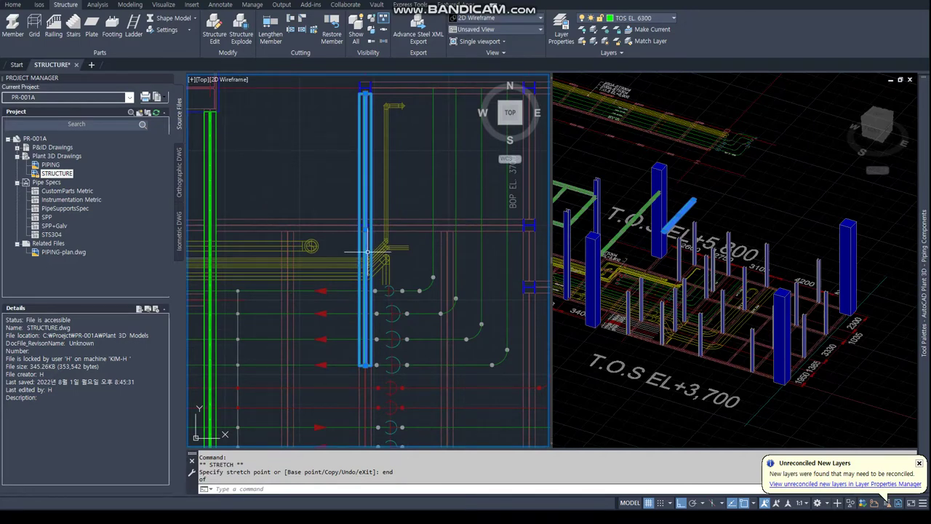
key("Escape")
key("Escape")
key("Return")
type("u")
key("Return")
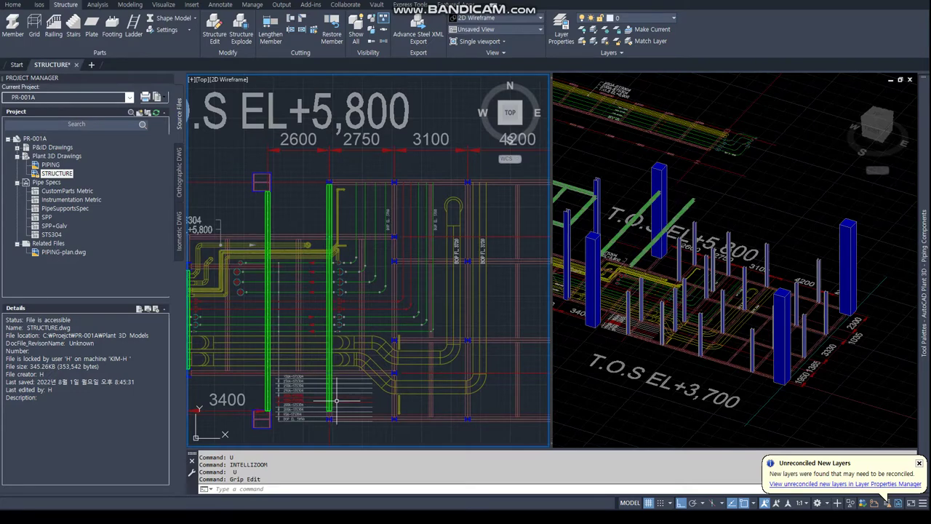
Use ID with endpoint snap to read the beam endpoint's coordinates (Y 7600).
type("id")
key("Return")
type("end")
key("Return")
scroll(378, 233, "up", 5)
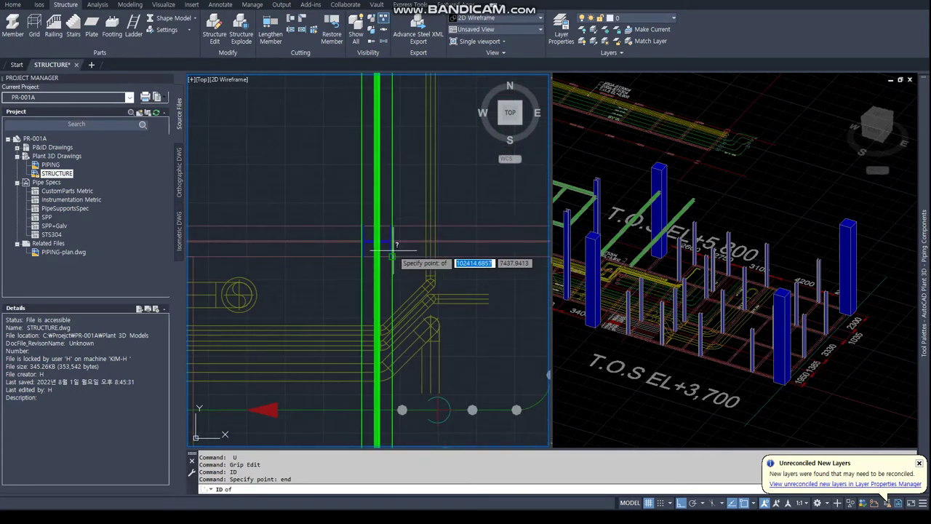
left_click(398, 219)
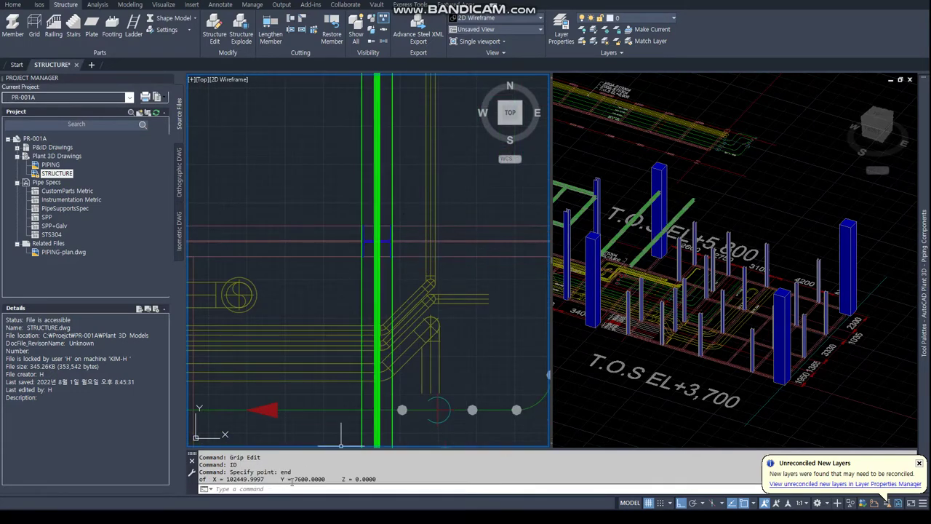
Open the Properties palette for the green H Shape 200x200 beam.
left_click(393, 285)
right_click(393, 286)
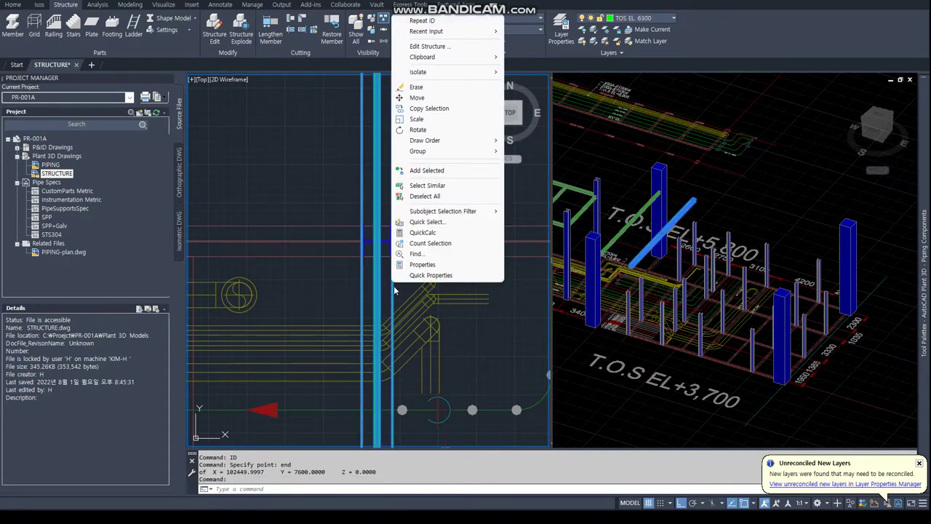
key("Escape")
key("Escape")
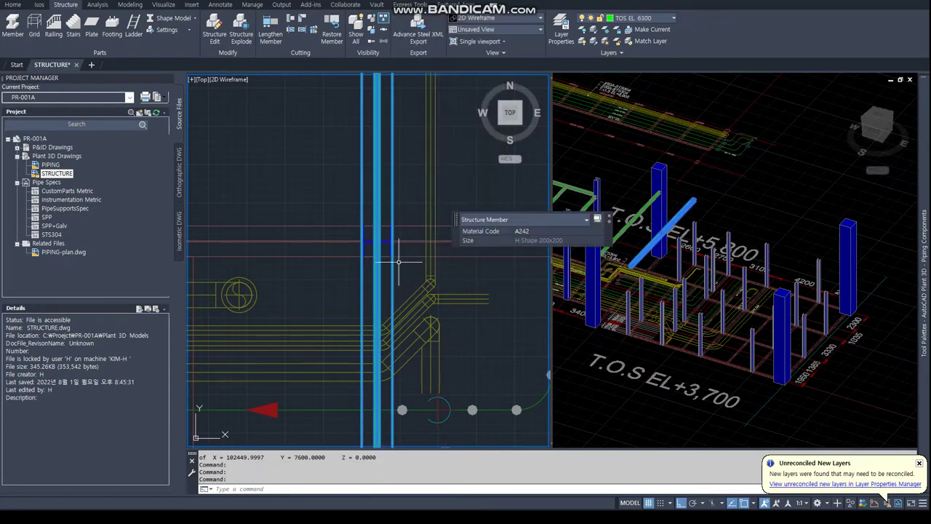
left_click(395, 257)
right_click(395, 258)
left_click(414, 241)
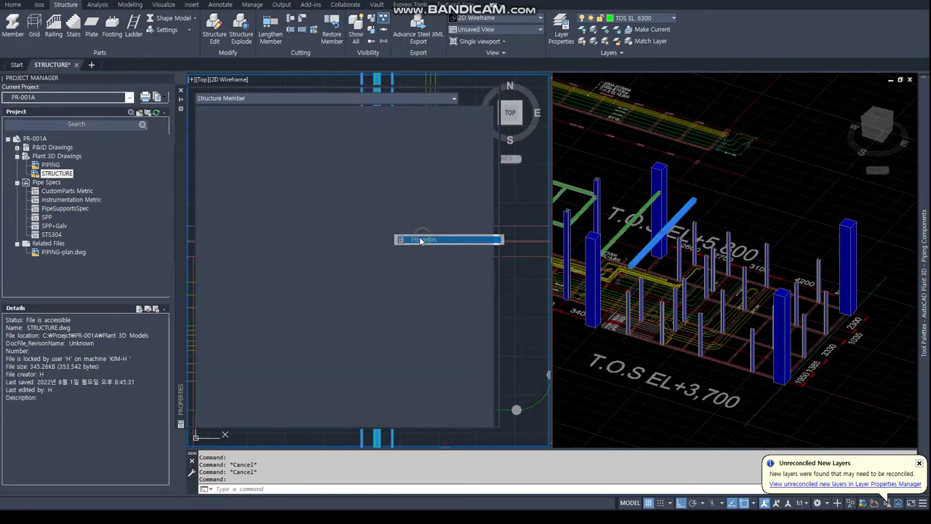
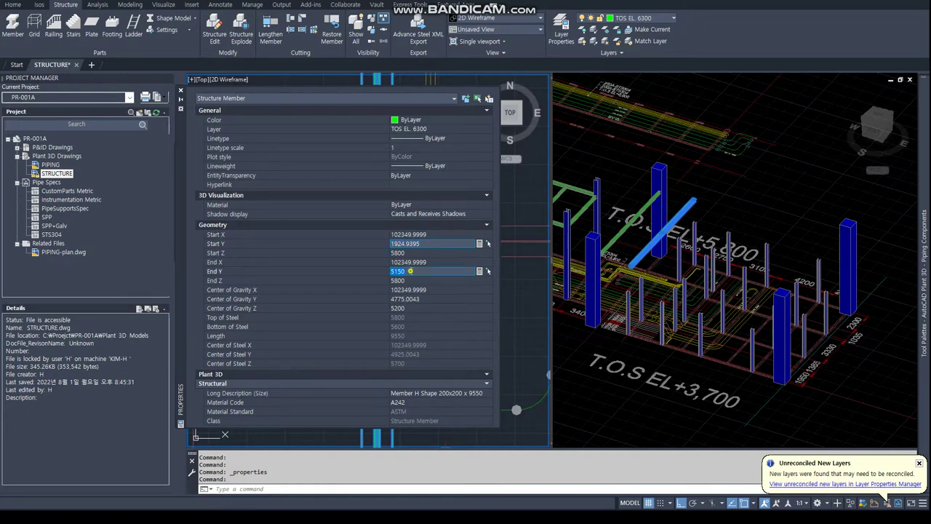
Close the Properties panel and erase the blue beam.
left_click(181, 90)
scroll(322, 218, "up", 2)
scroll(346, 211, "up", 2)
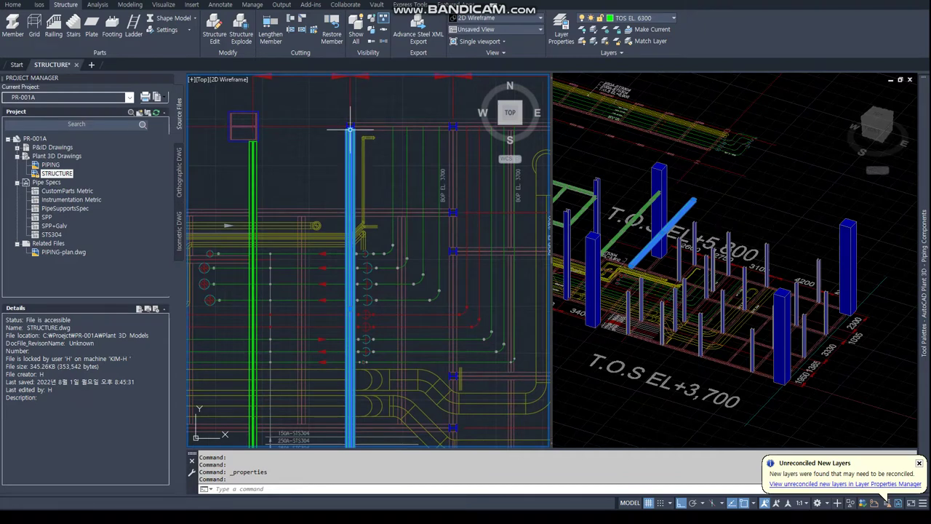
scroll(350, 130, "down", 3)
left_click(346, 218)
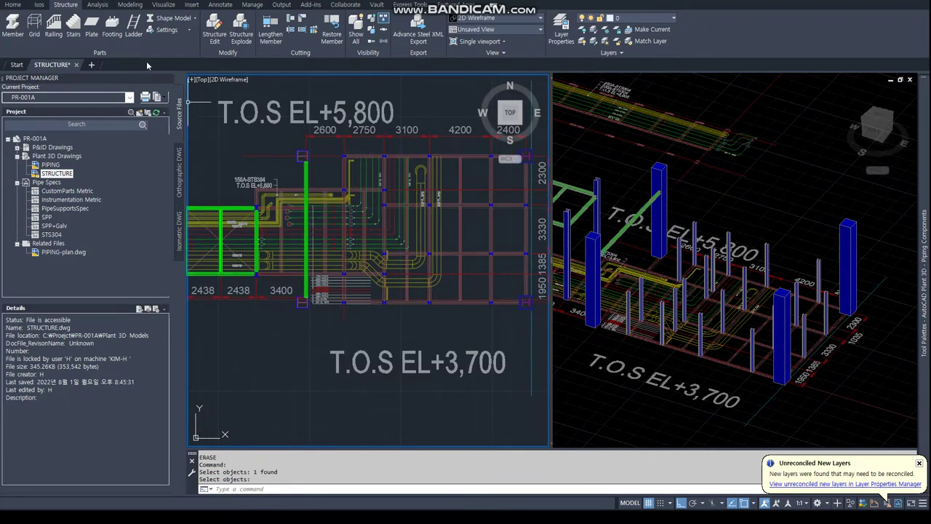
Set the member shape to JIS standard, H Shape, size 200x200.
left_click(166, 29)
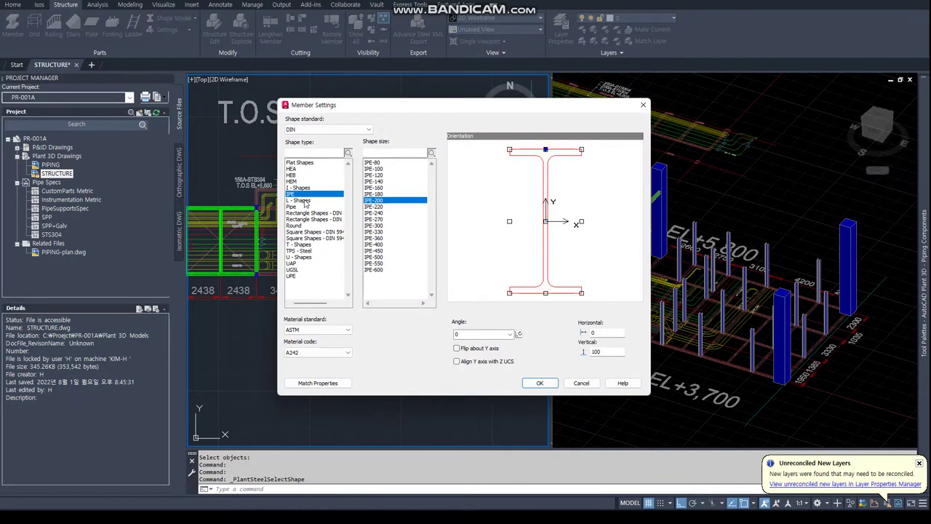
left_click(314, 130)
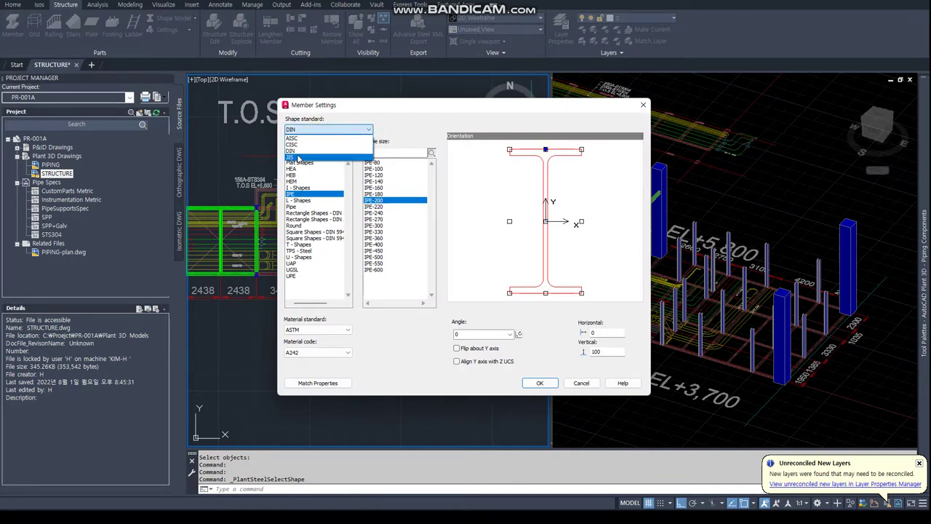
left_click(297, 157)
left_click(298, 182)
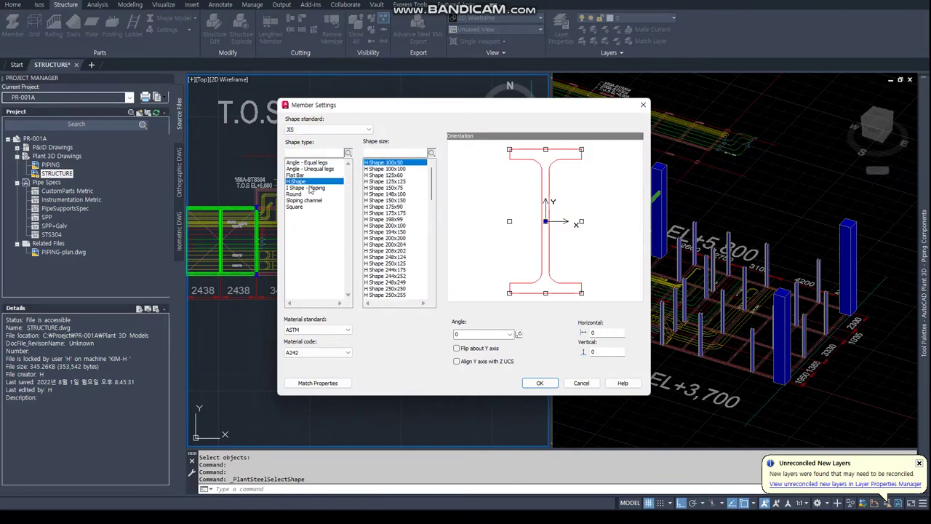
left_click(396, 240)
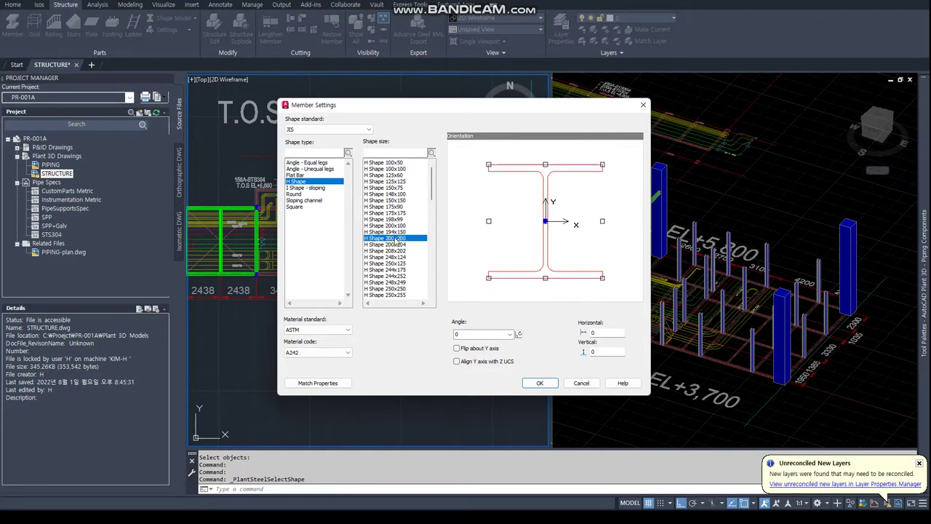
left_click(544, 384)
scroll(346, 163, "up", 5)
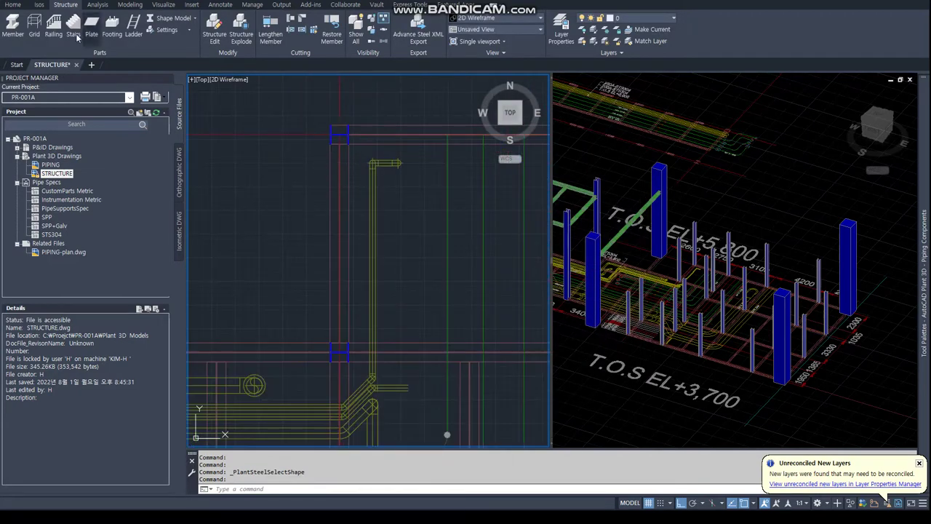
Start a new steel member at a nearest-snapped point, then cancel it.
left_click(12, 29)
type("nea")
key("Return")
scroll(353, 109, "up", 5)
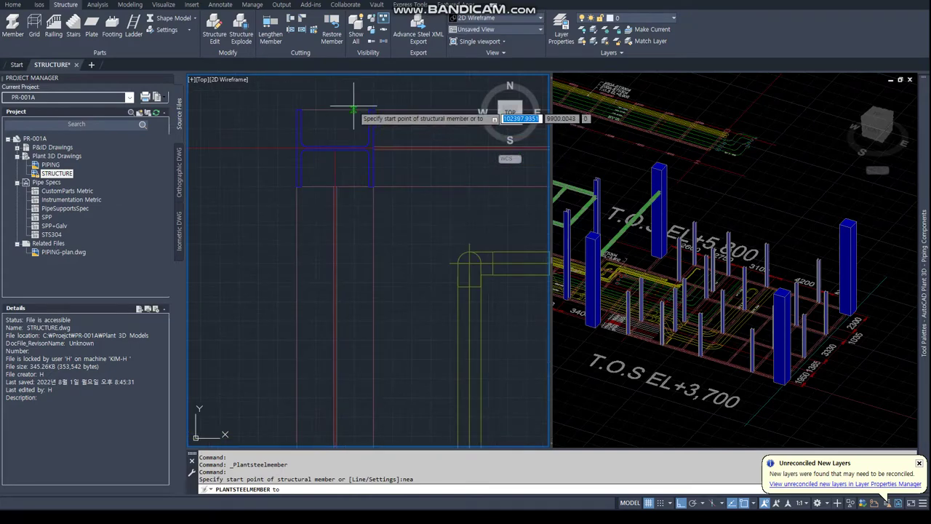
scroll(343, 192, "down", 3)
left_click(308, 194)
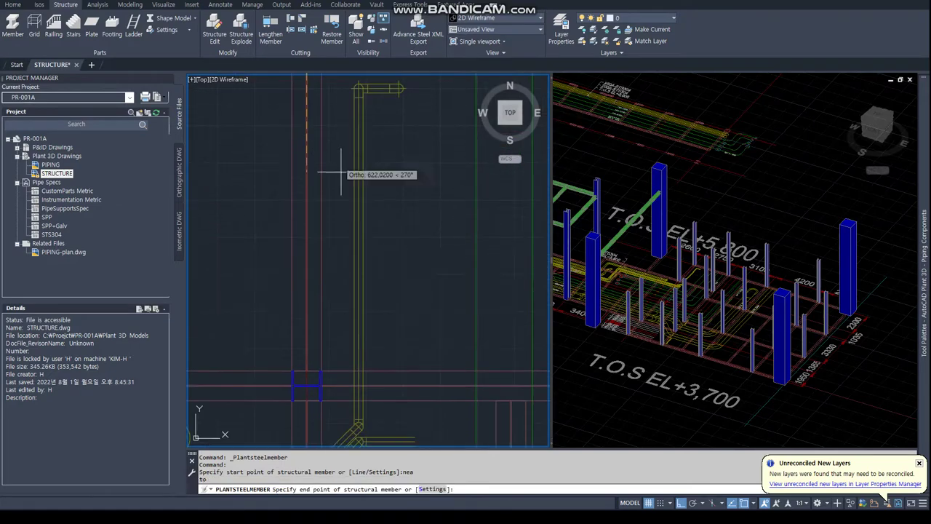
scroll(341, 174, "down", 3)
scroll(308, 208, "up", 3)
scroll(307, 189, "up", 2)
scroll(310, 175, "up", 2)
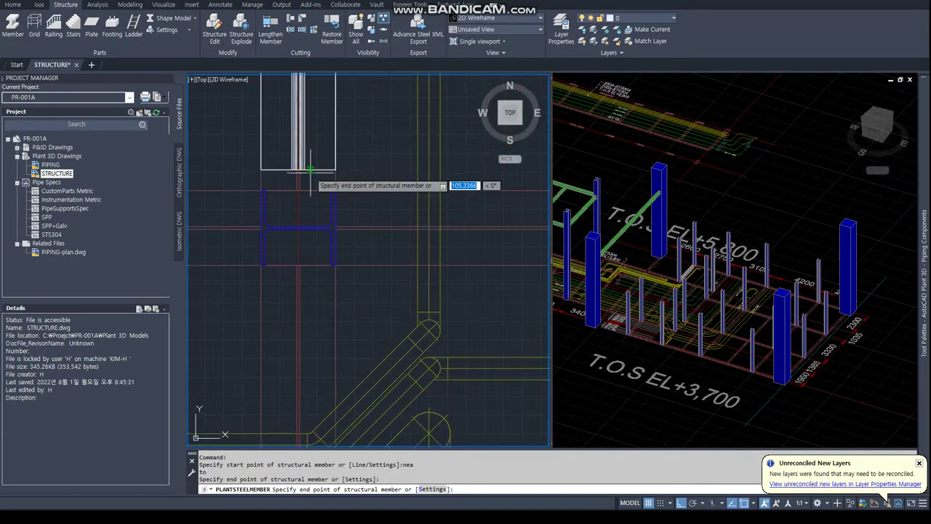
key("Escape")
Query the short beam end's coordinates with ID and endpoint snap.
left_click(698, 291)
scroll(698, 291, "up", 5)
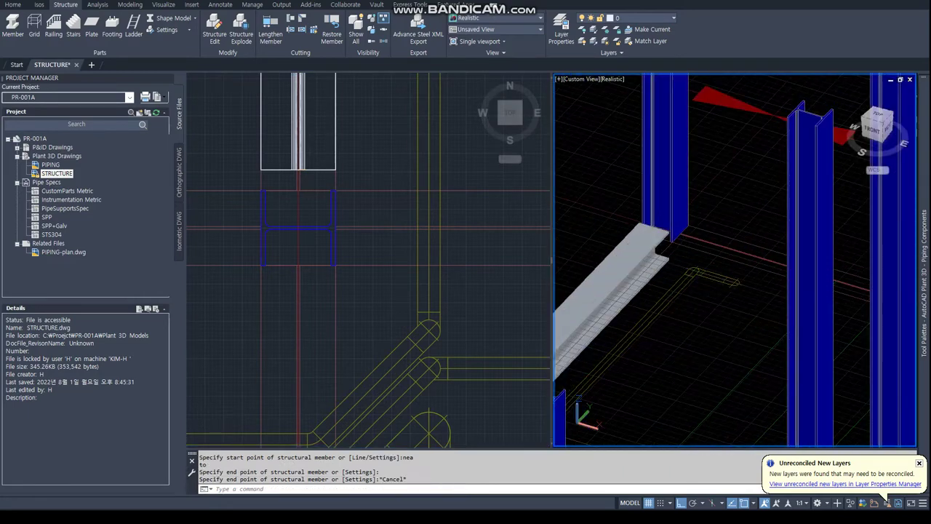
key("Escape")
key("Escape")
scroll(660, 218, "up", 3)
type("nd")
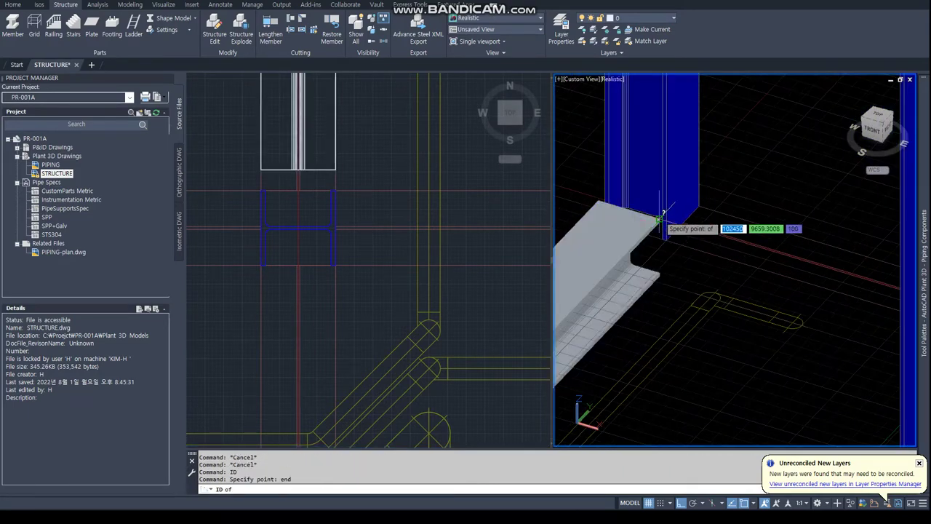
key("Return")
left_click(659, 216)
scroll(659, 216, "down", 5)
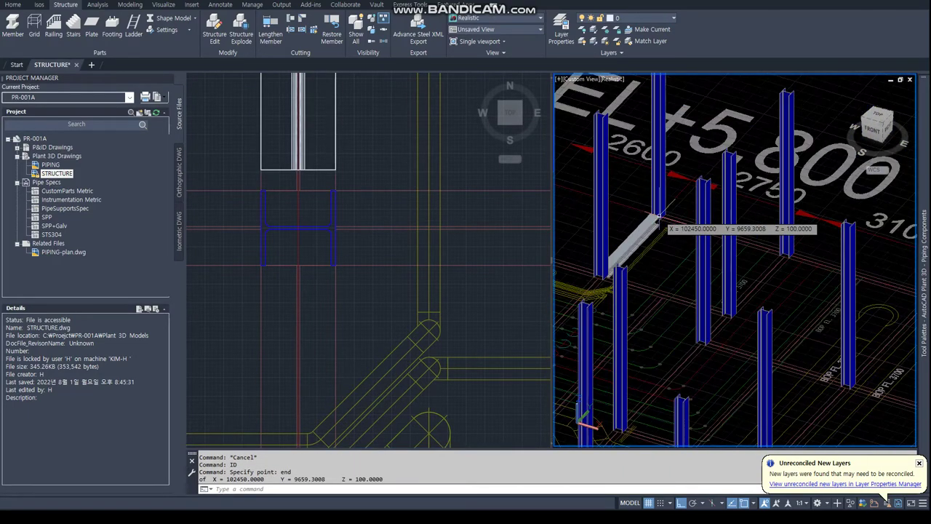
scroll(658, 216, "down", 3)
Move the short grey beam up 5700 with displacement @0,0,5700.
type("M")
key("Return")
left_click(658, 254)
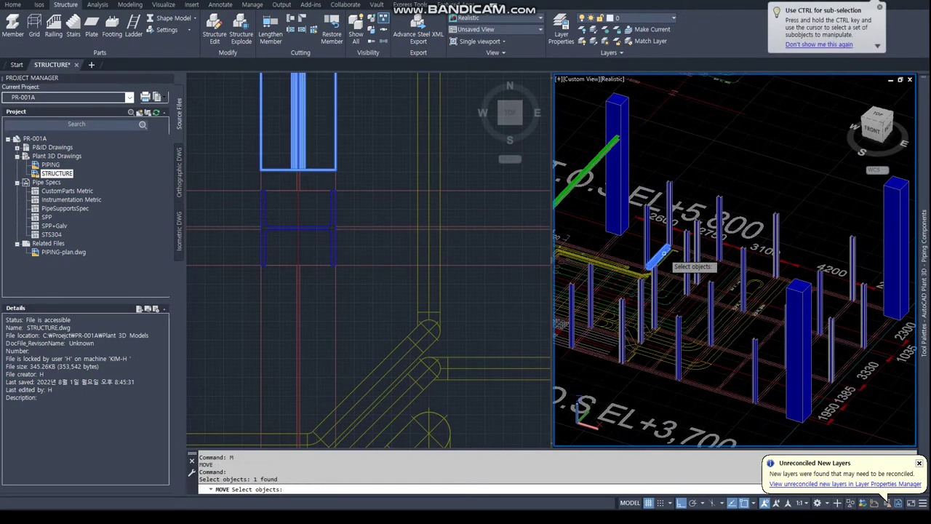
scroll(658, 255, "up", 3)
key("Return")
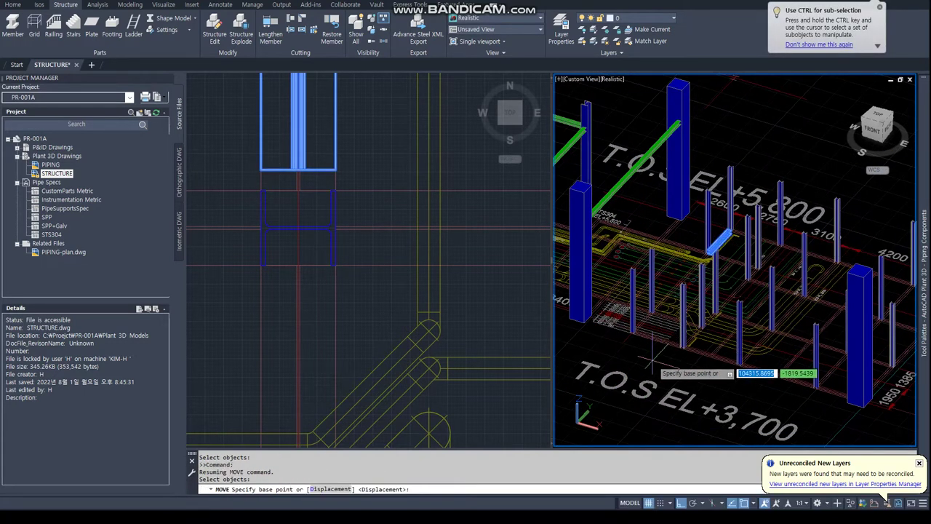
left_click(652, 361)
type(",0,5")
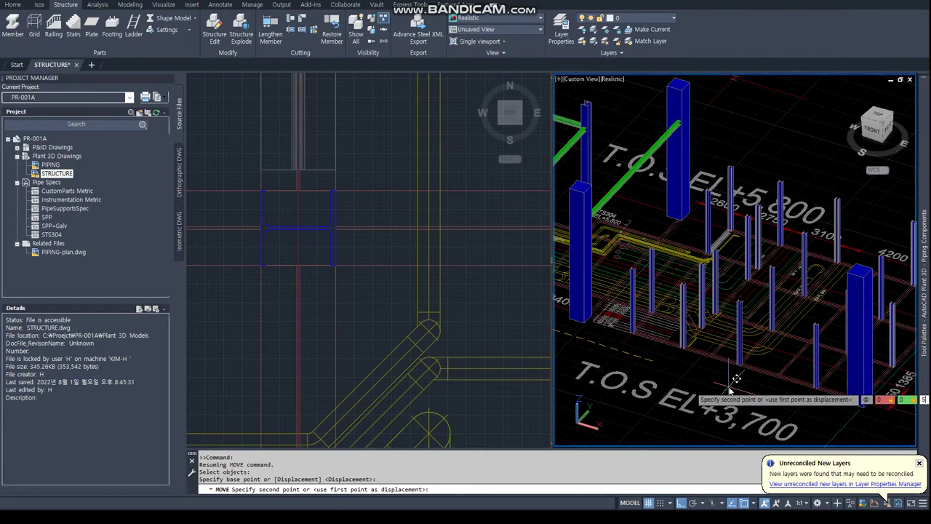
type("700")
key("Return")
key("Escape")
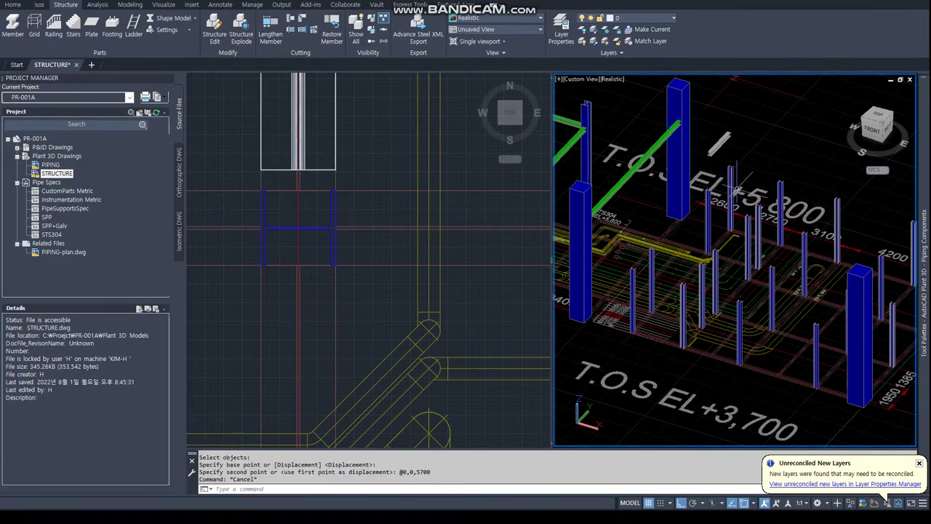
type("end")
Confirm the raised beam end now sits at Z 5800.
key("Return")
scroll(742, 167, "up", 3)
type("end")
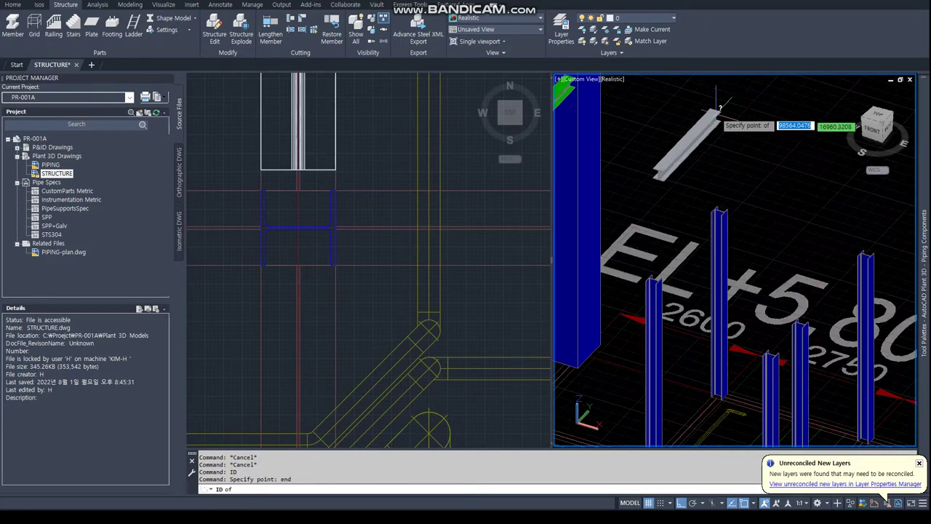
scroll(731, 104, "up", 2)
left_click(714, 112)
left_click(343, 210)
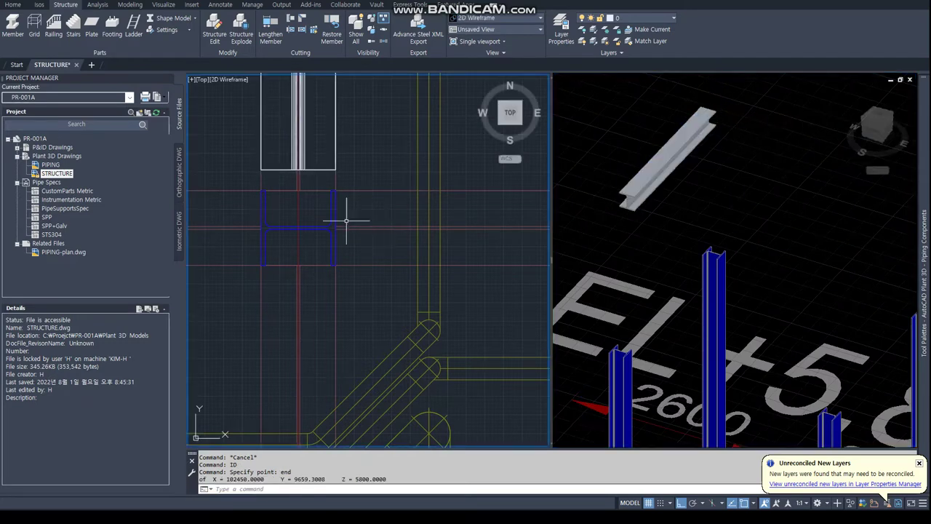
scroll(333, 211, "down", 5)
scroll(307, 263, "up", 3)
middle_click_drag(307, 263, 340, 269)
left_click(773, 284)
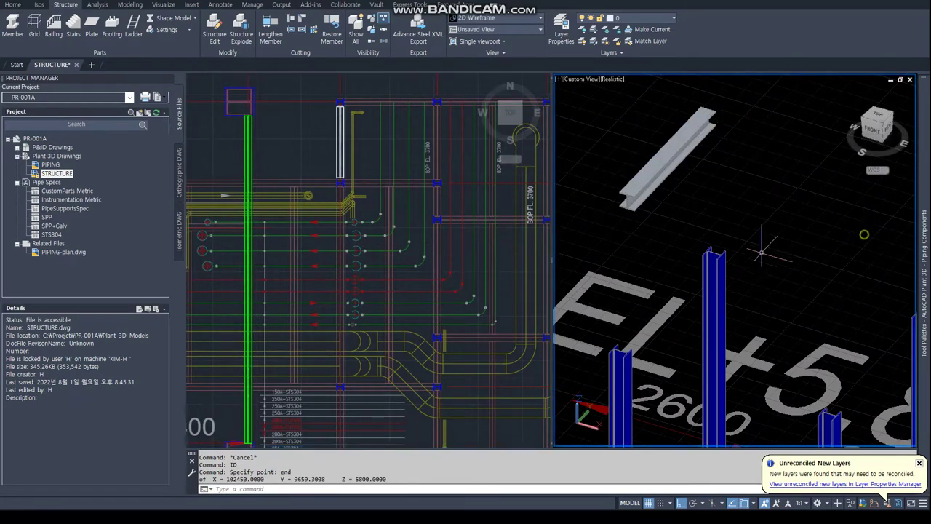
scroll(773, 284, "down", 2)
Lengthen one column upward by editing its End Z in Properties.
left_click(661, 254)
right_click(662, 258)
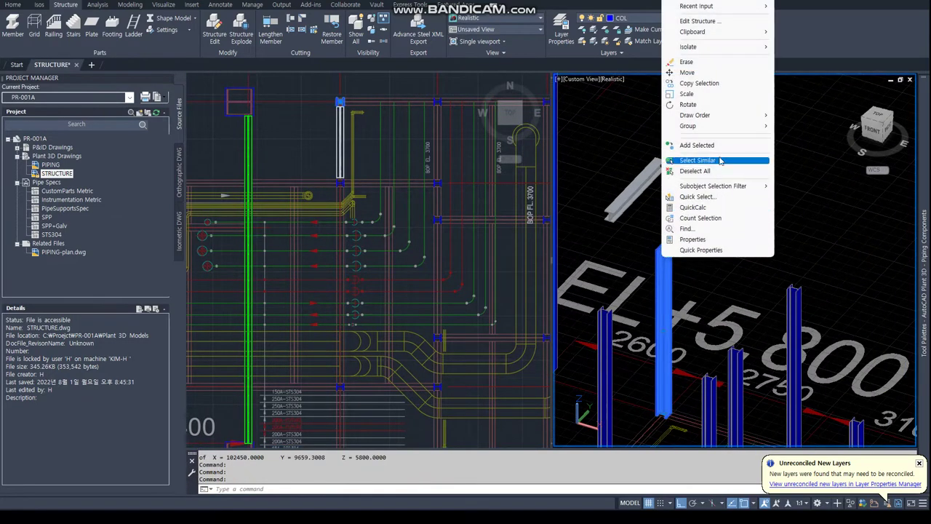
left_click(697, 240)
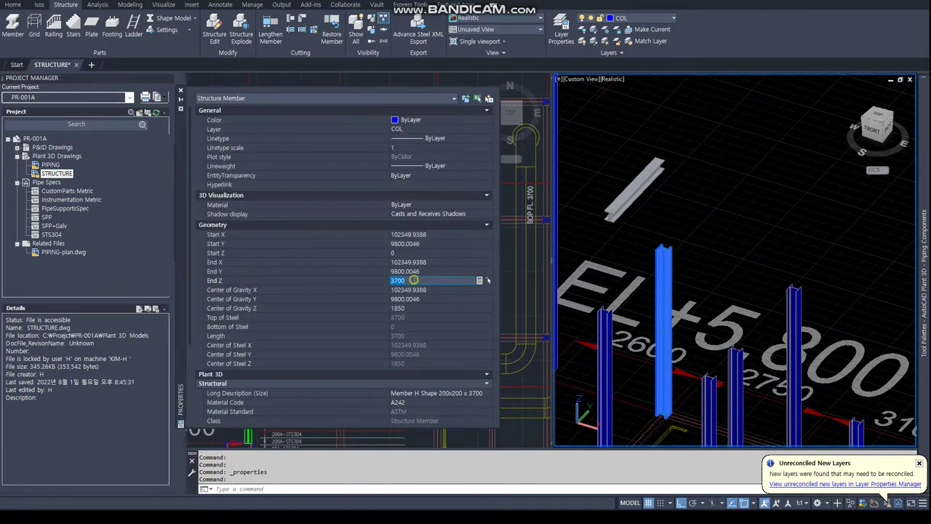
type("0")
key("Return")
key("Escape")
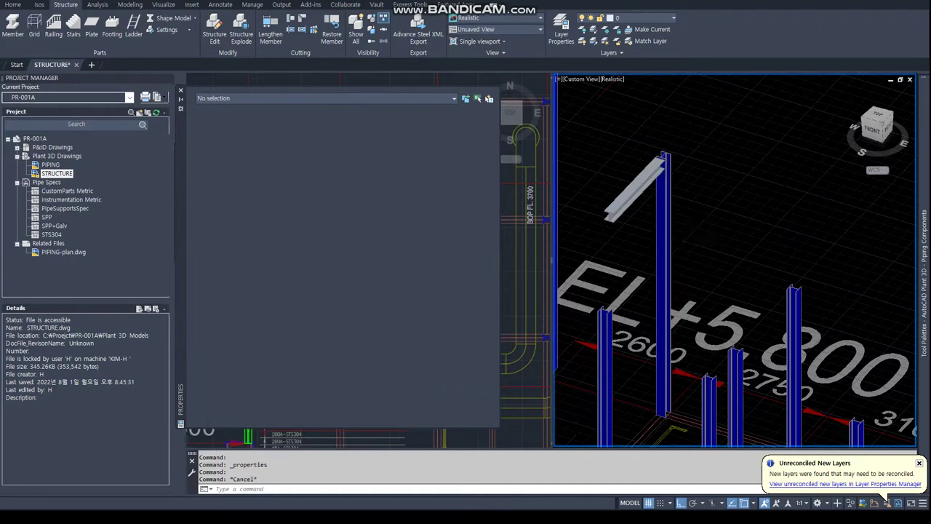
Select two more columns for a top-height edit, then cancel without changes.
scroll(714, 247, "down", 3)
left_click_drag(840, 259, 703, 254)
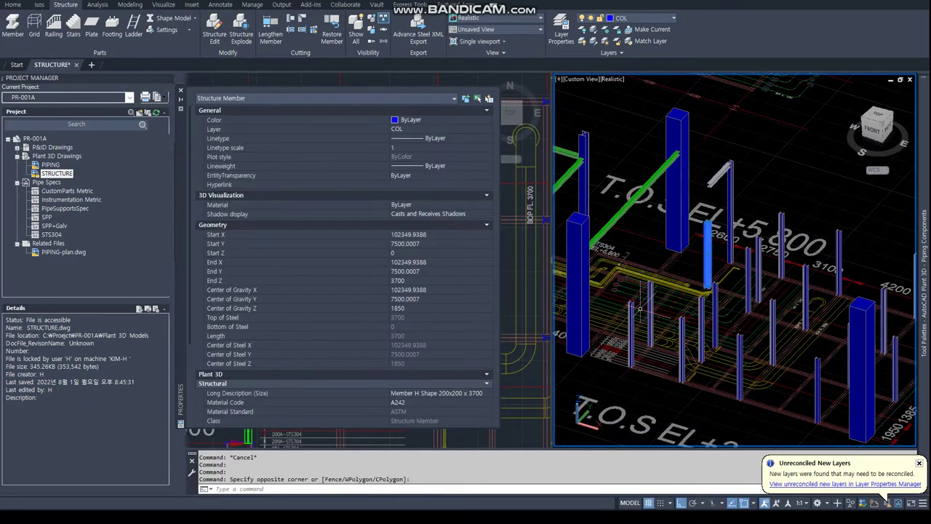
left_click(651, 312)
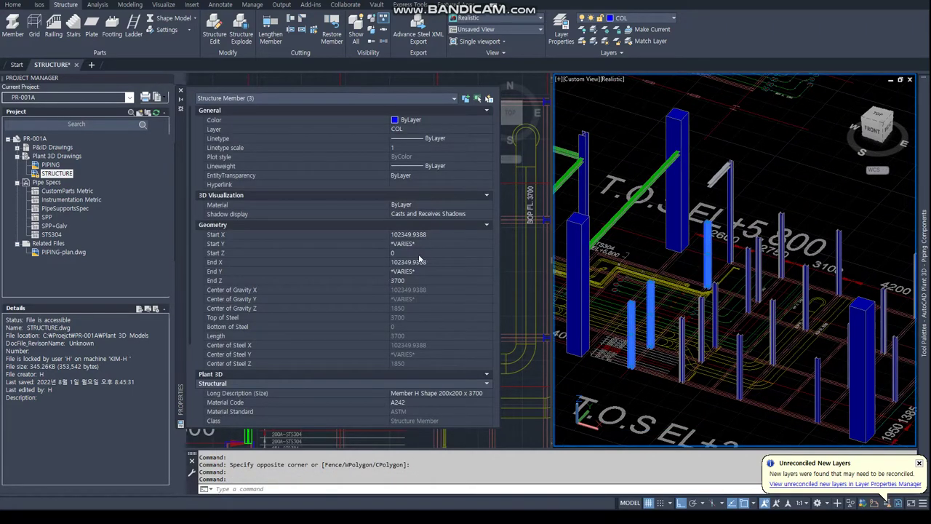
left_click(413, 281)
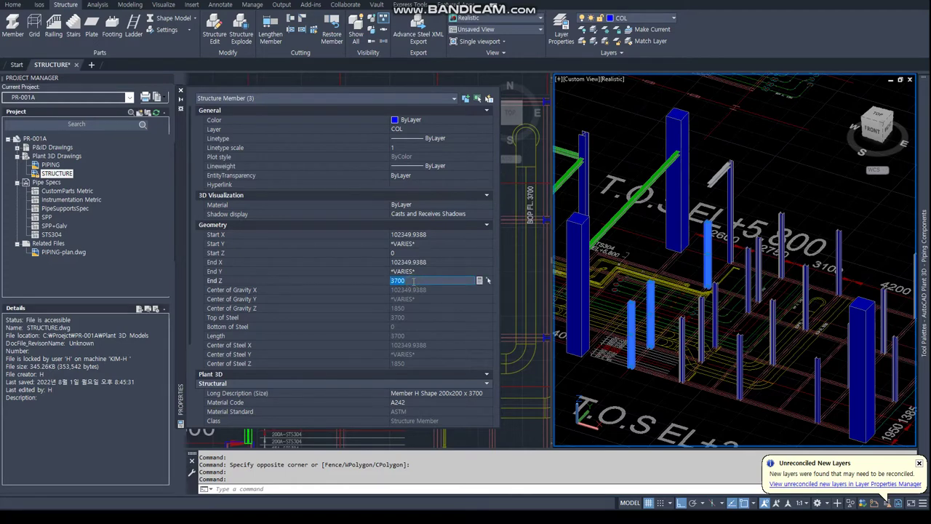
type("5800")
key("Escape")
key("Escape")
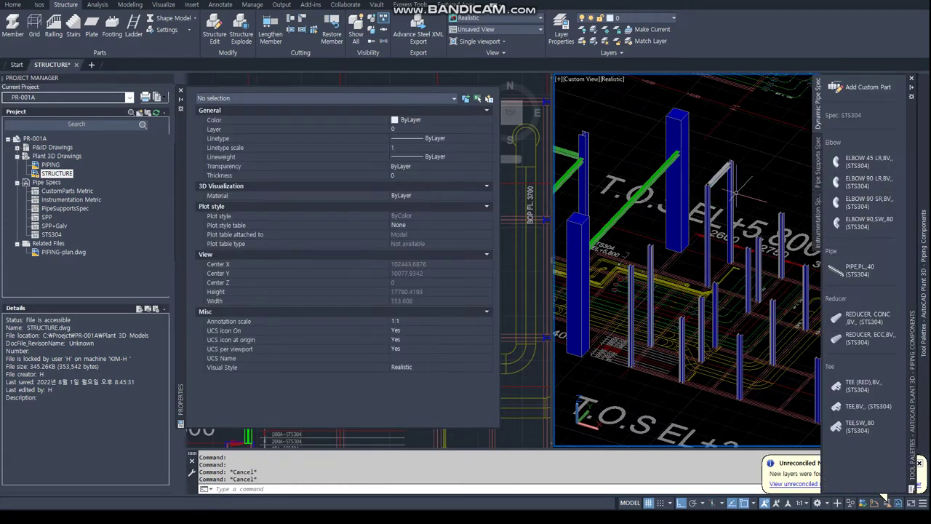
type("ma")
Match the blue beam to the green beam's layer and properties, then close Properties.
key("Return")
left_click(668, 166)
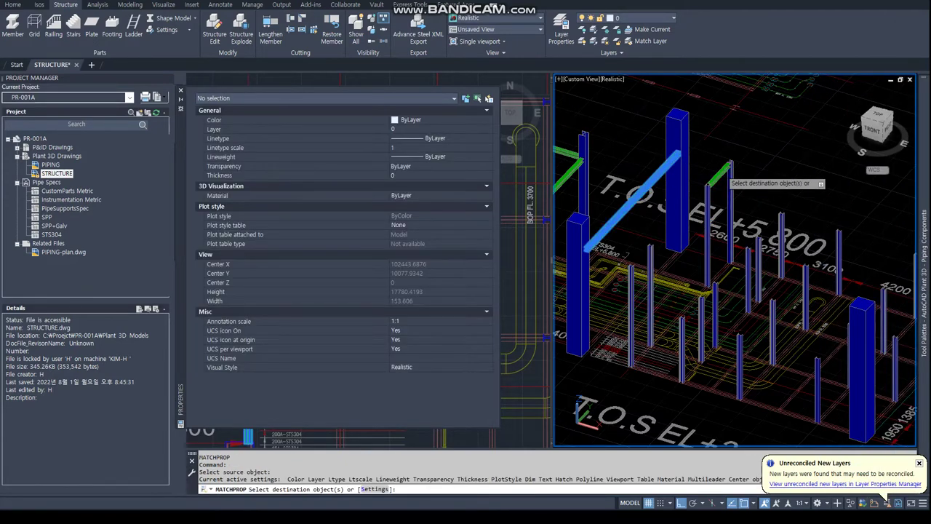
left_click(654, 178)
key("Return")
left_click(180, 91)
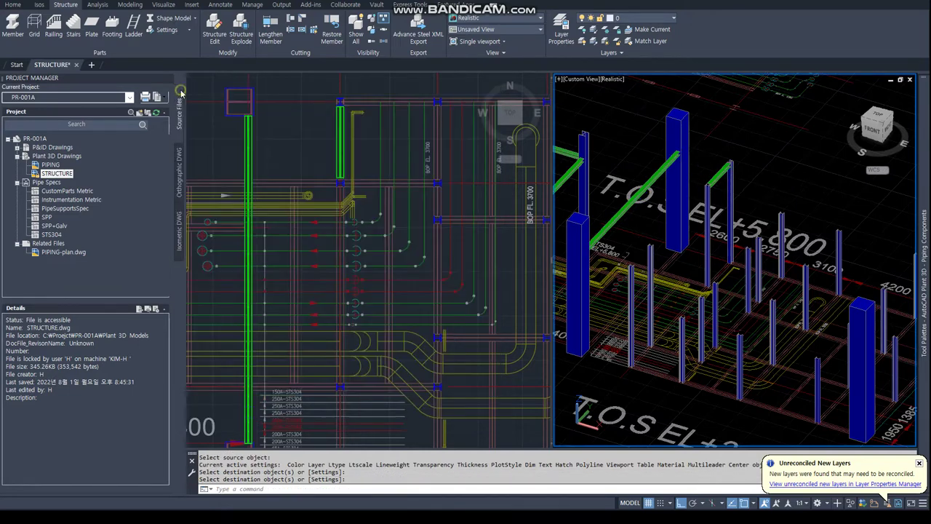
scroll(368, 183, "up", 2)
scroll(386, 196, "up", 3)
Trim the green beam back to a plane defined by two points.
scroll(400, 208, "up", 2)
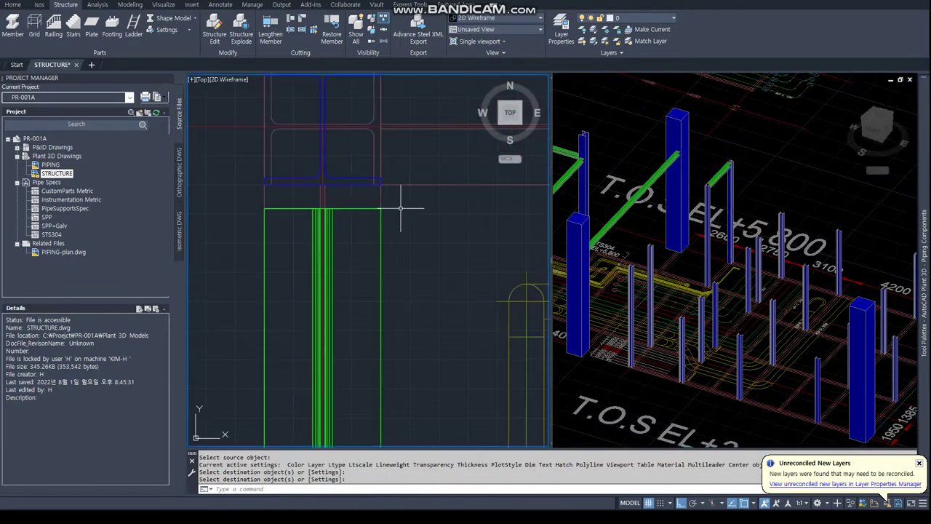
left_click(288, 31)
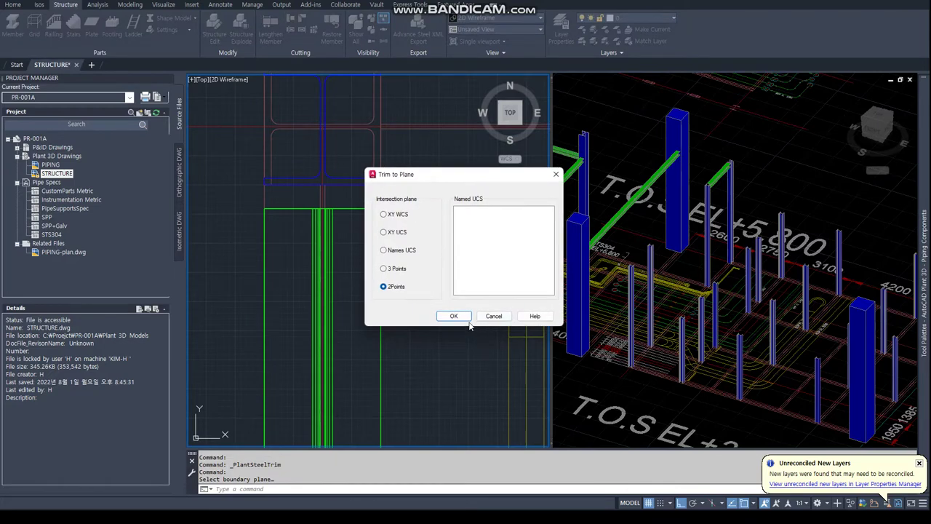
left_click(449, 312)
left_click(321, 186)
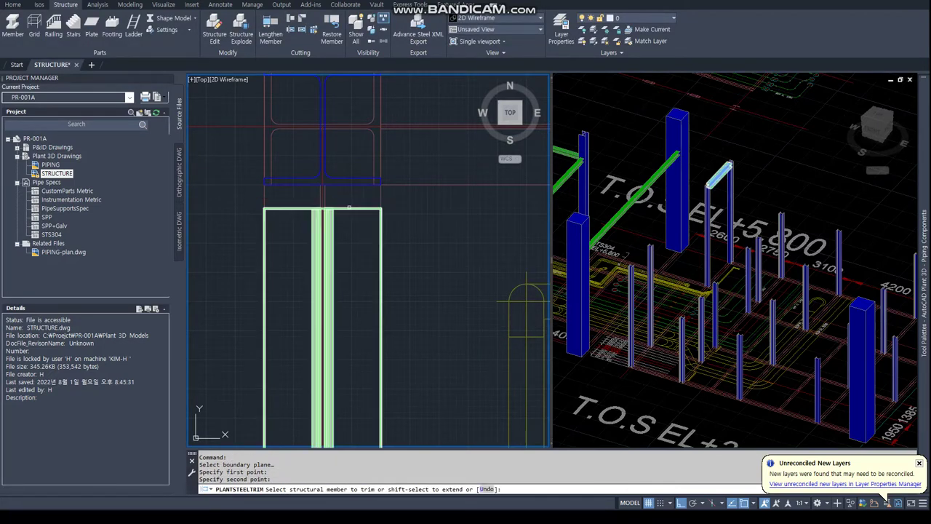
left_click(344, 208)
key("Escape")
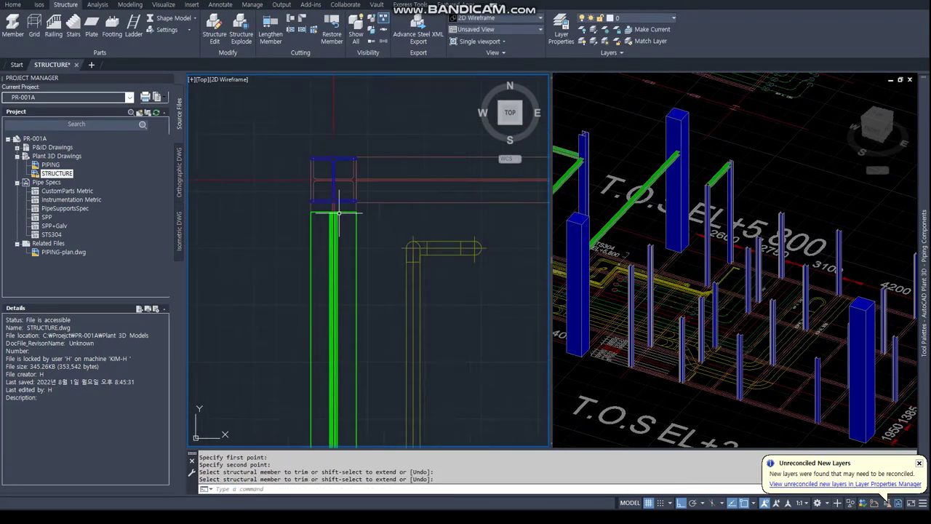
Grip-stretch the green beam's end to the H column endpoint using END snap.
left_click(332, 212)
left_click(332, 212)
type("end")
key("Return")
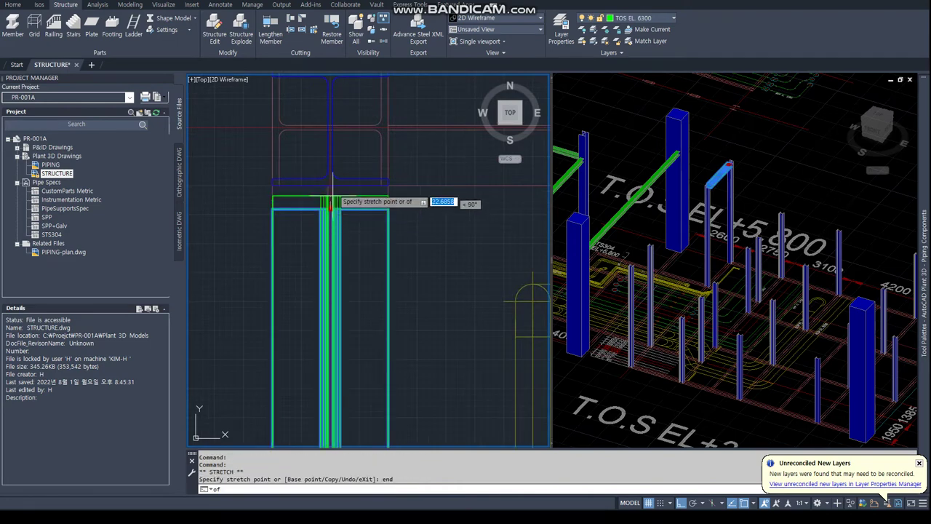
middle_click_drag(330, 198, 350, 261)
left_click(359, 208)
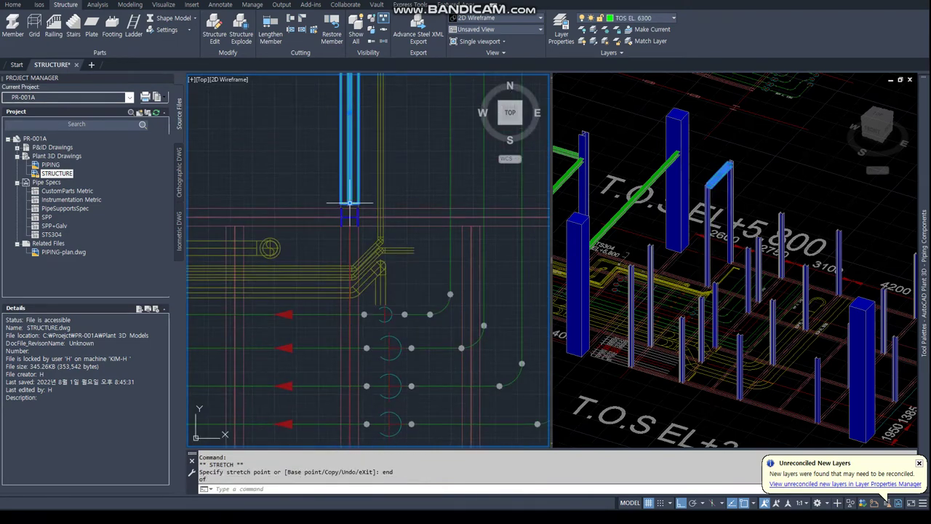
left_click(349, 204)
scroll(349, 205, "up", 3)
type("end")
key("Return")
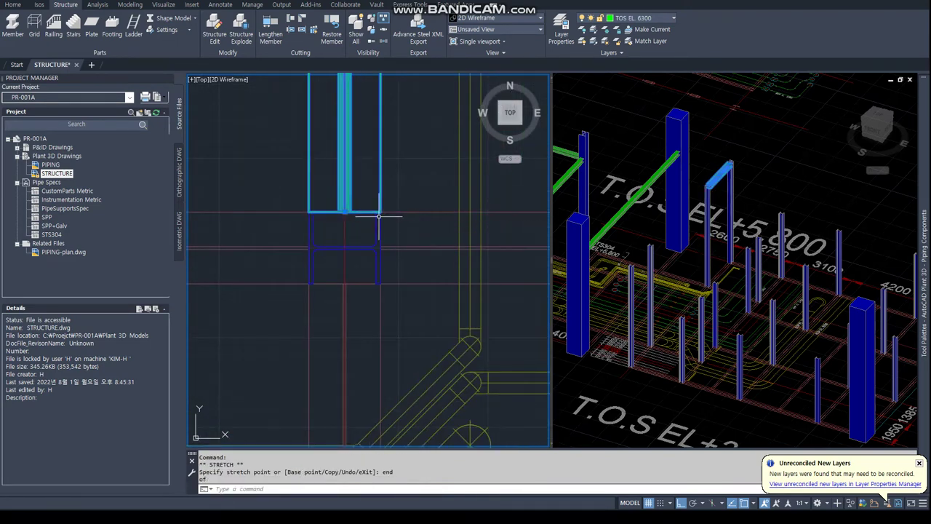
key("Escape")
scroll(377, 239, "down", 3)
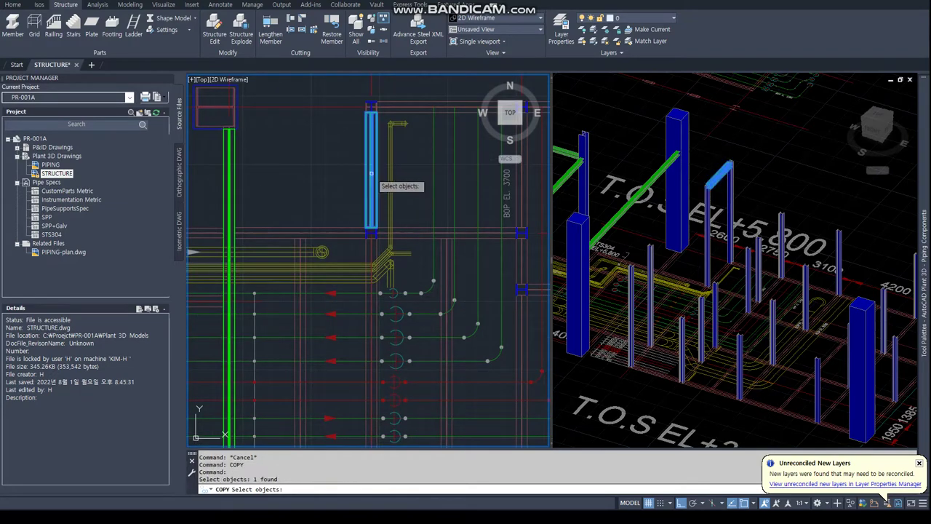
Copy a beam member.
key("Return")
left_click(371, 173)
scroll(422, 311, "up", 2)
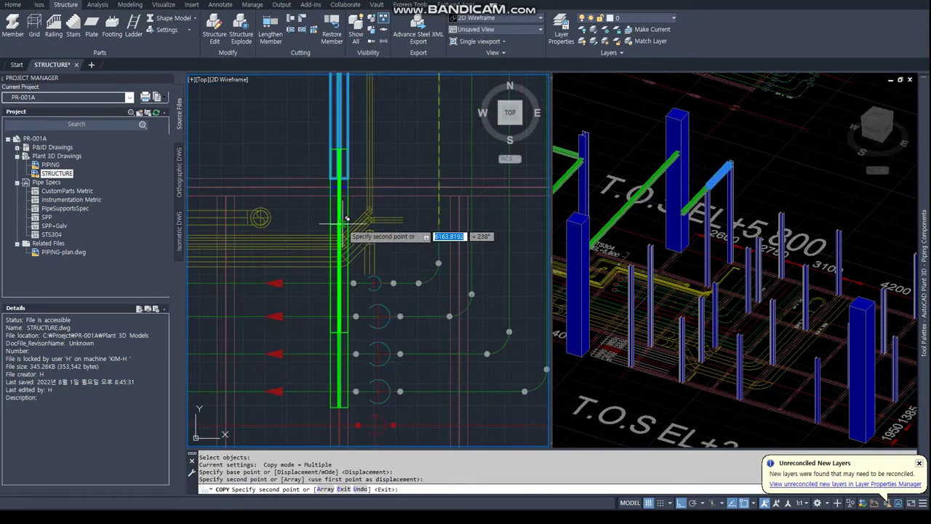
key("Escape")
Stretch the copied beam's end onto the column end with END snap.
left_click(342, 255)
left_click(348, 232)
scroll(347, 184, "up", 3)
type("end")
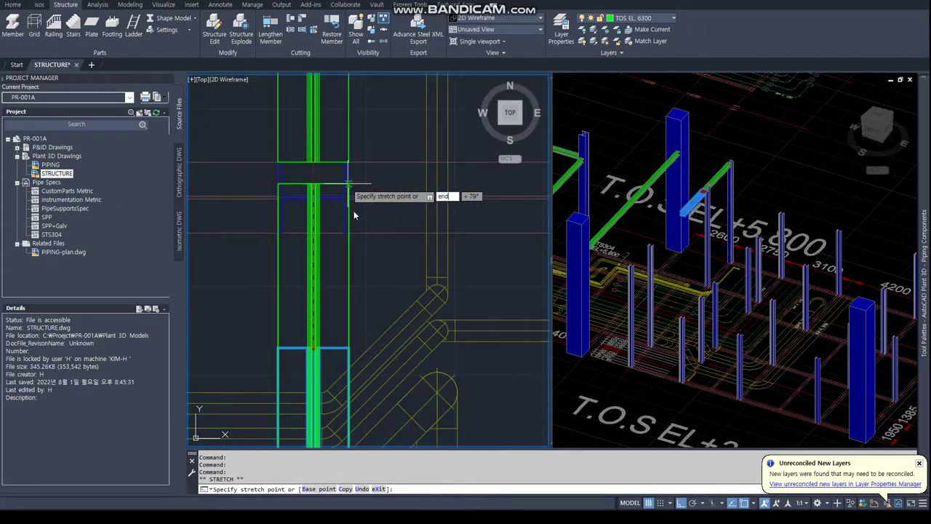
key("Return")
scroll(324, 398, "down", 4)
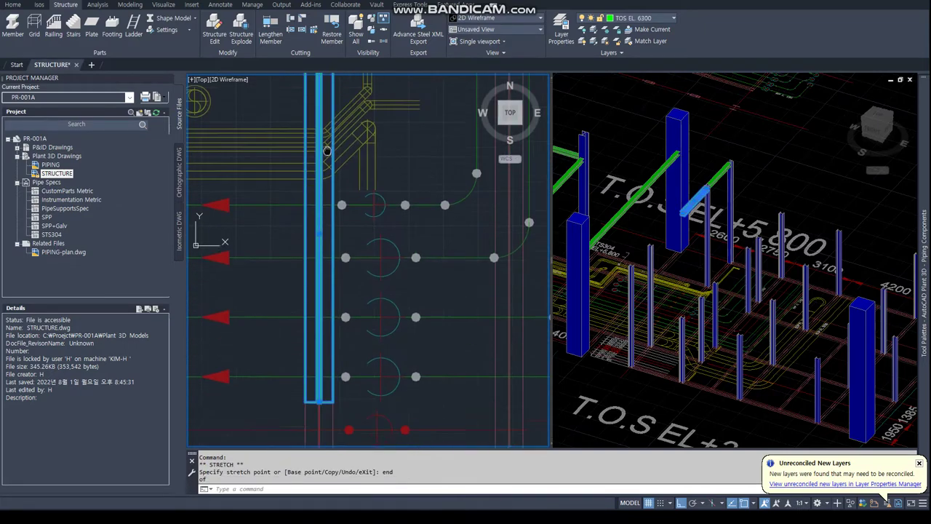
left_click(324, 398)
scroll(335, 146, "up", 3)
scroll(376, 174, "up", 3)
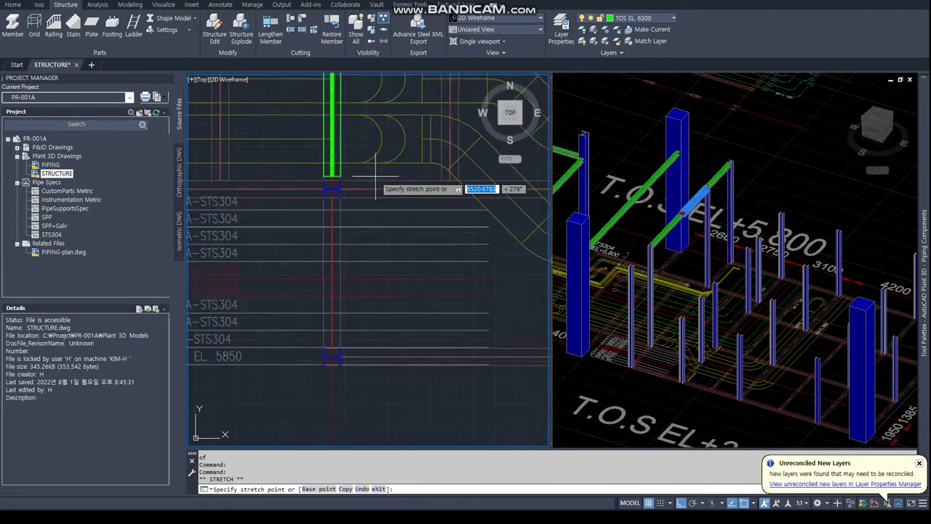
scroll(368, 298, "down", 2)
type("end")
key("Return")
key("Escape")
key("Escape")
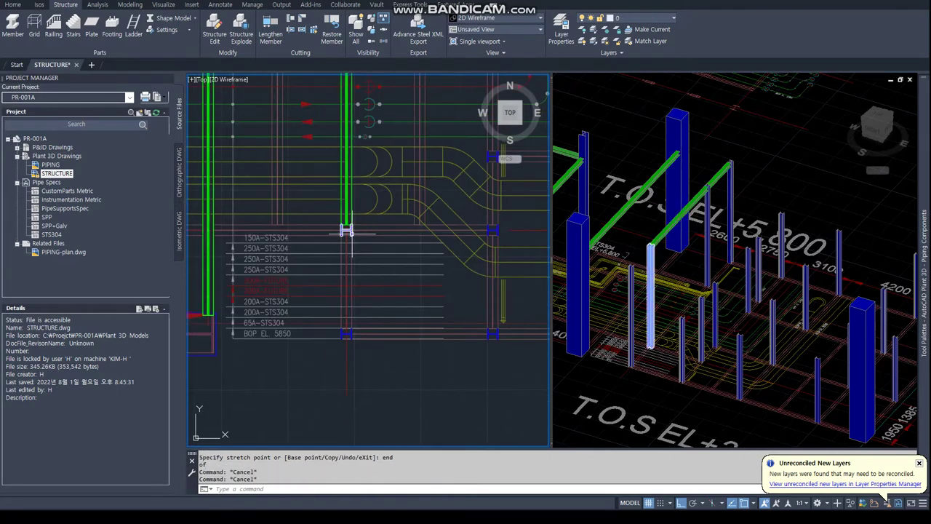
type("cop")
Copy another beam from a base point into place across the rack.
key("Return")
left_click(347, 190)
scroll(347, 191, "down", 2)
key("Return")
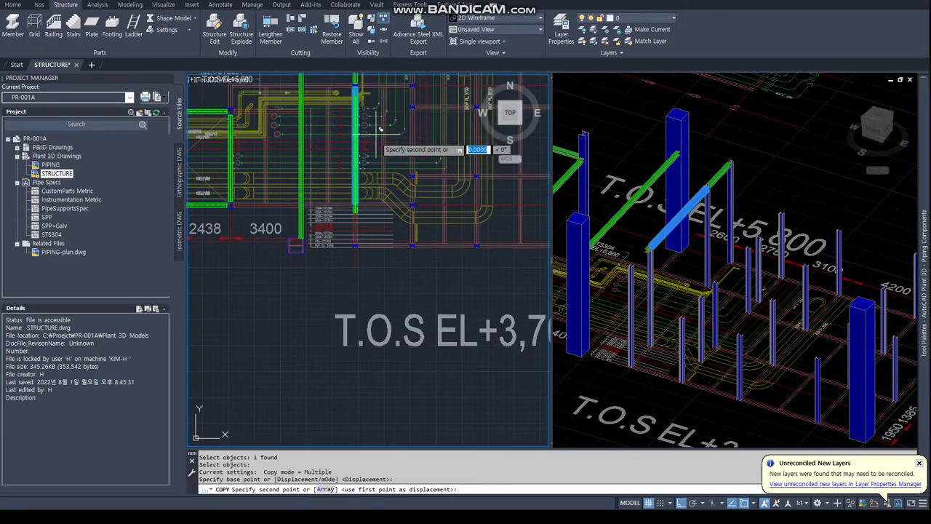
left_click(380, 127)
scroll(380, 193, "up", 2)
scroll(380, 193, "up", 2)
left_click(349, 200)
key("Escape")
key("Escape")
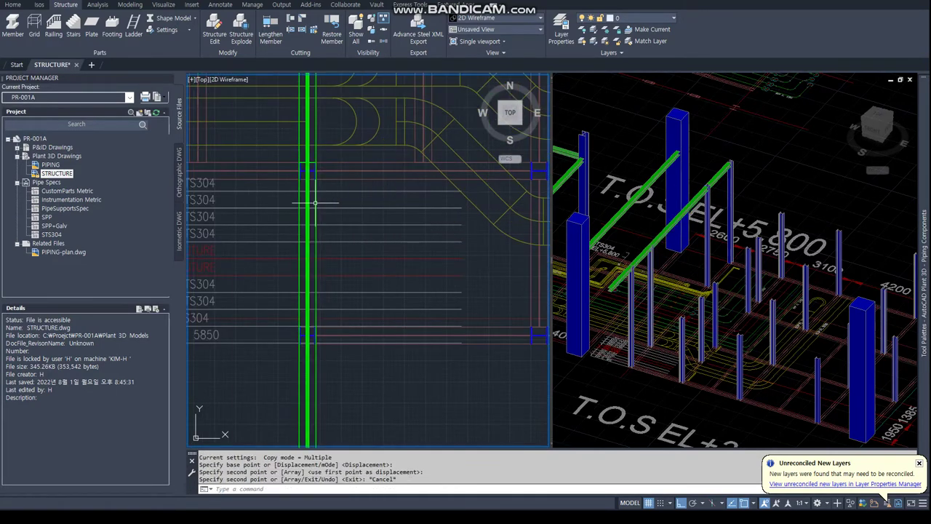
Select another beam and grip its end to stretch it to an endpoint.
left_click(314, 202)
key("Escape")
key("Escape")
left_click(311, 203)
scroll(324, 189, "down", 2)
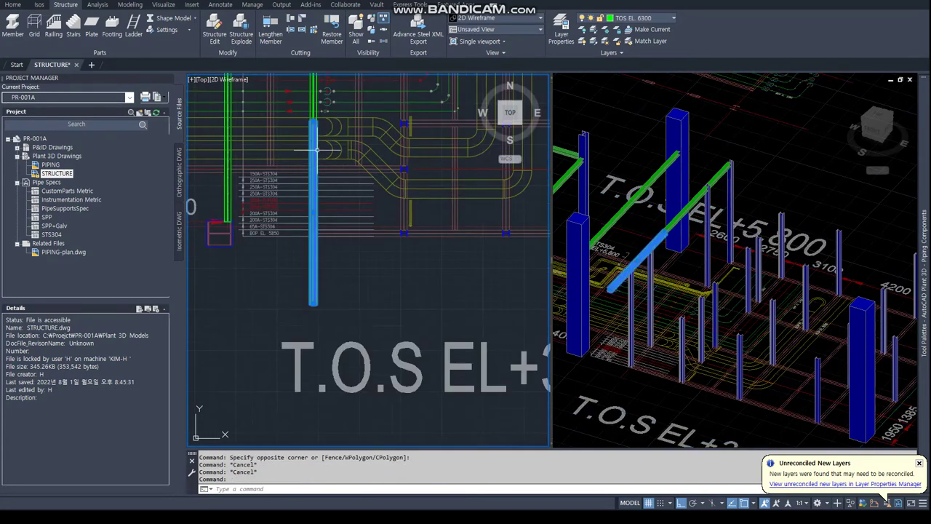
left_click(316, 222)
scroll(324, 267, "up", 2)
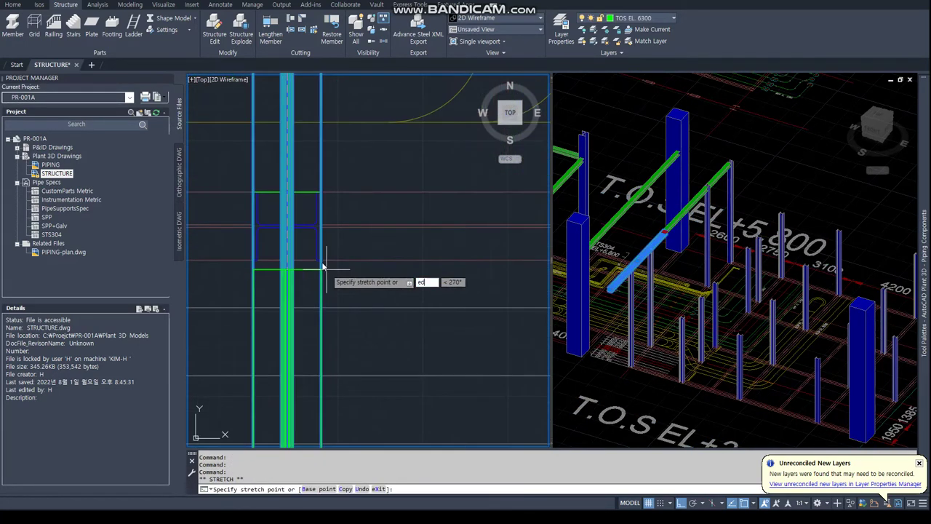
type("d")
key("Return")
Zoom around the beam ends, then cancel the stretch.
scroll(326, 271, "down", 2)
scroll(329, 276, "down", 1)
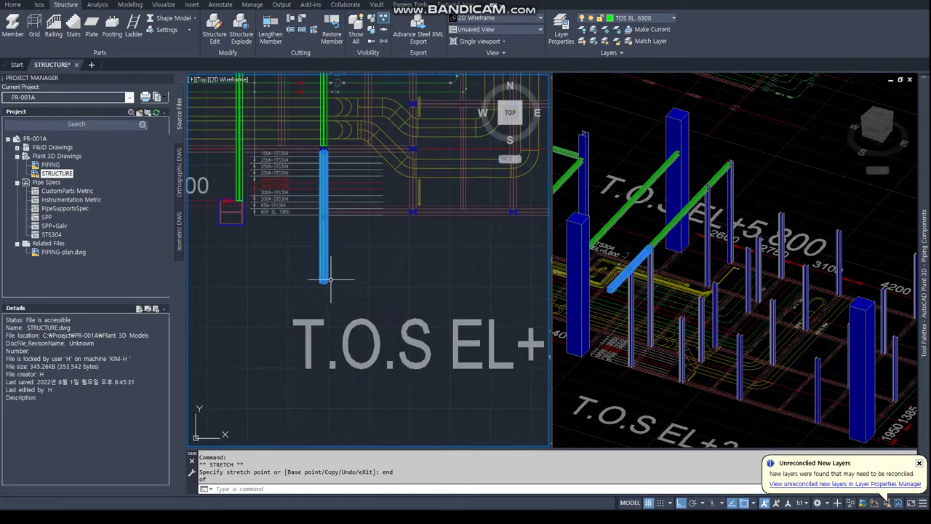
scroll(335, 190, "up", 2)
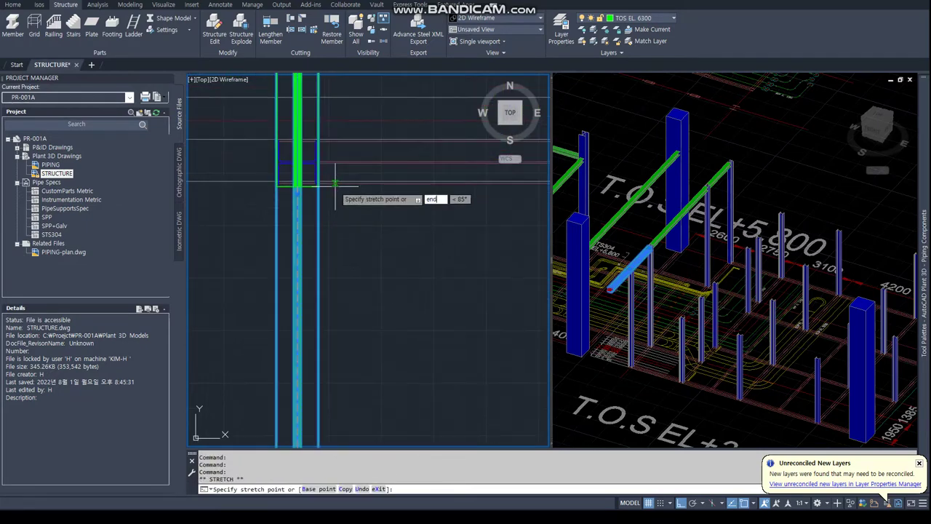
scroll(323, 157, "up", 1)
scroll(313, 134, "up", 1)
scroll(313, 145, "down", 2)
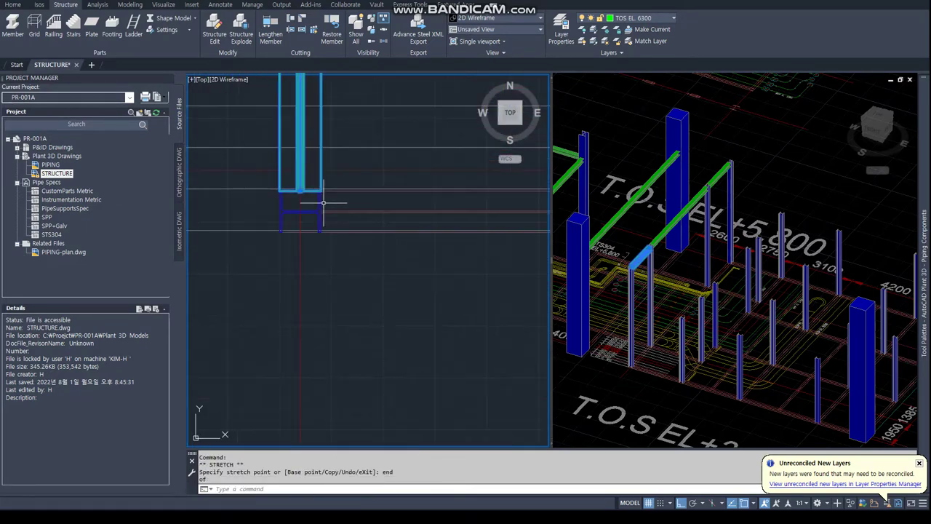
key("Escape")
key("Escape")
scroll(326, 322, "down", 2)
scroll(327, 322, "down", 2)
scroll(334, 299, "down", 1)
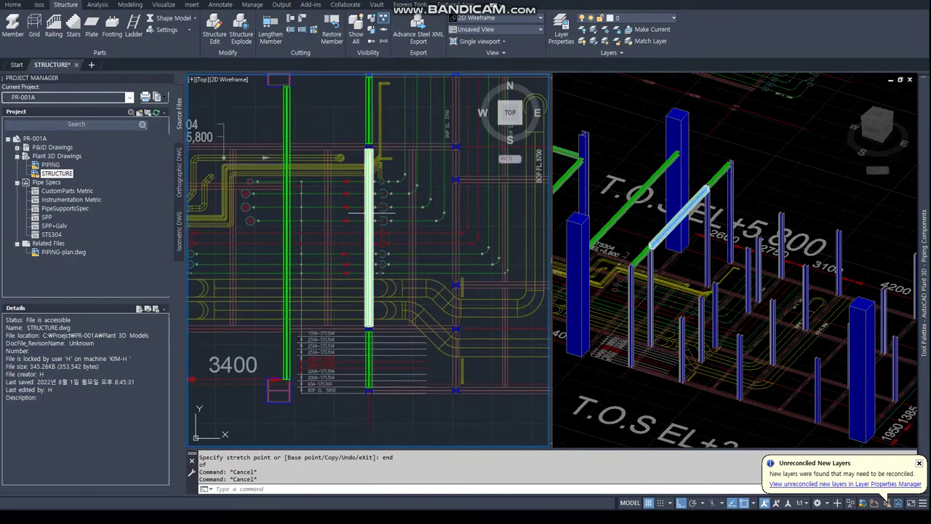
scroll(346, 269, "down", 1)
scroll(356, 239, "down", 1)
scroll(356, 238, "up", 3)
Copy the vertical beam with NEA and PER snaps, perpendicular to the grid line.
type("copy")
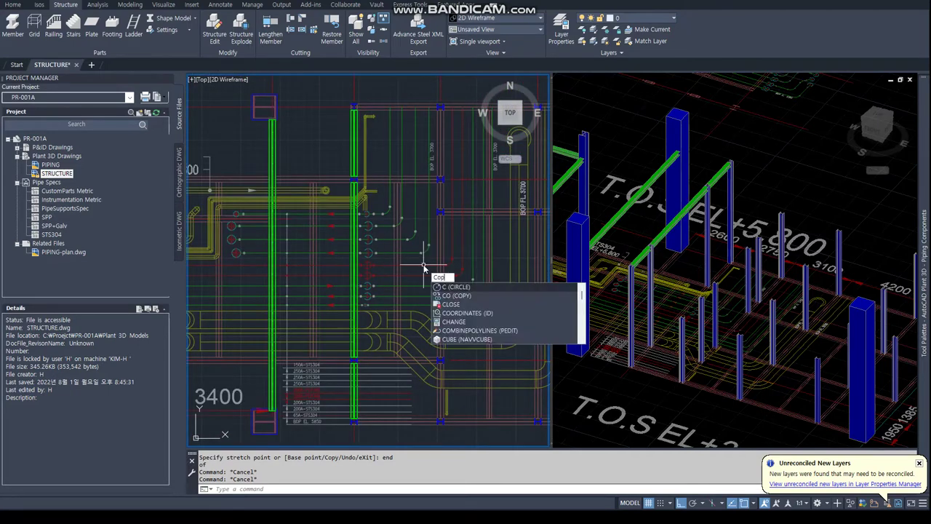
key("Return")
left_click(356, 275)
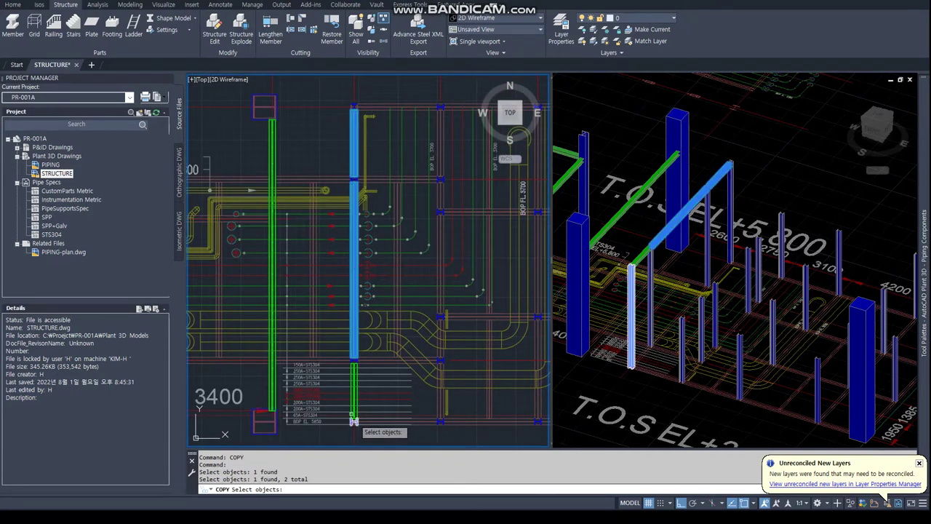
scroll(355, 373, "down", 2)
key("Return")
type("nea")
key("Return")
left_click(357, 193)
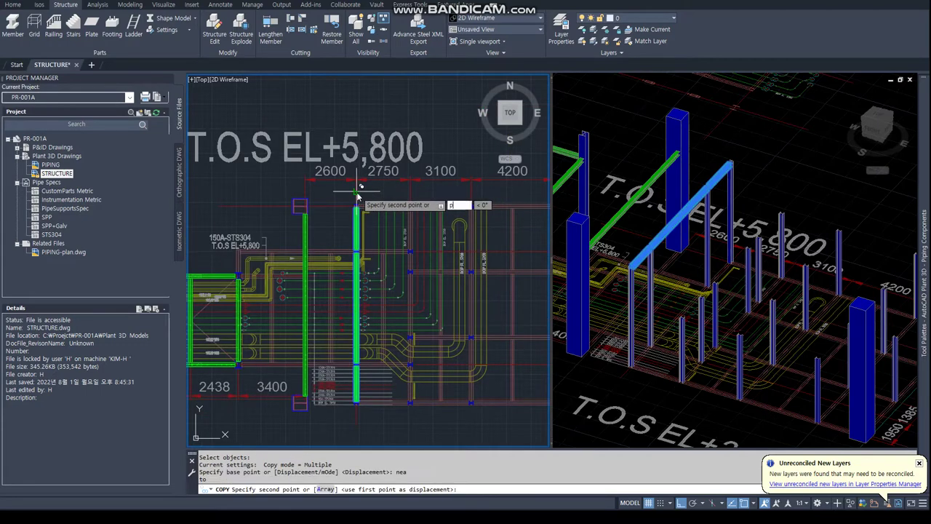
type("er")
key("Return")
left_click(401, 218)
key("Escape")
scroll(367, 262, "down", 3)
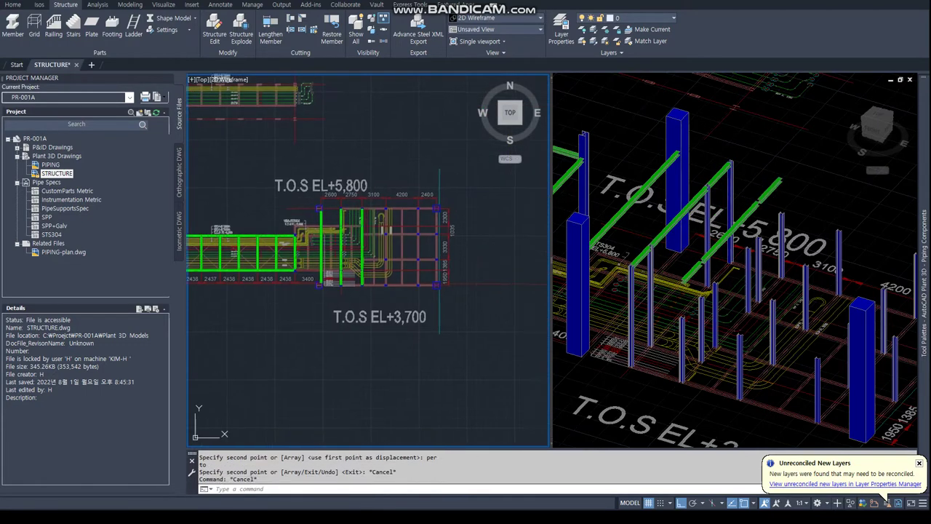
middle_click_drag(232, 260, 229, 258)
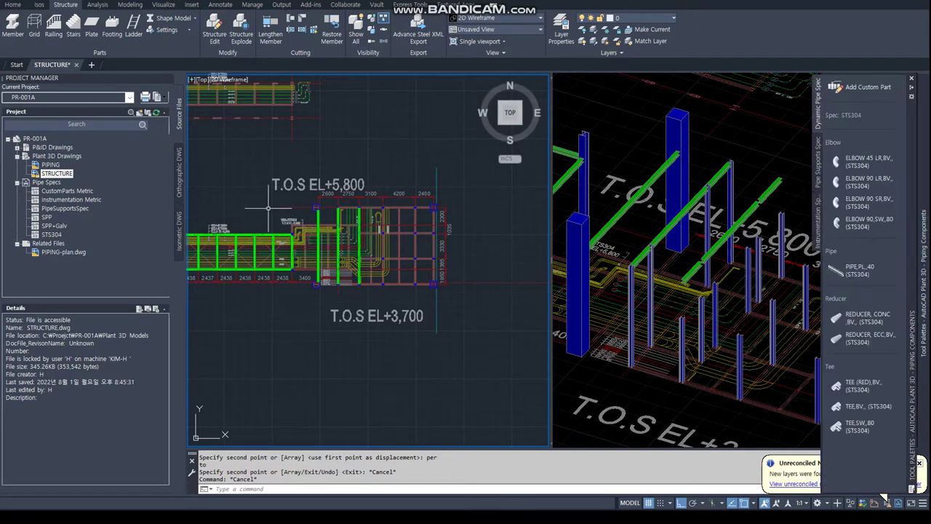
Move the three selected beams down by 2100 in the 3D view.
left_click(762, 265)
type("M")
key("Return")
left_click(771, 193)
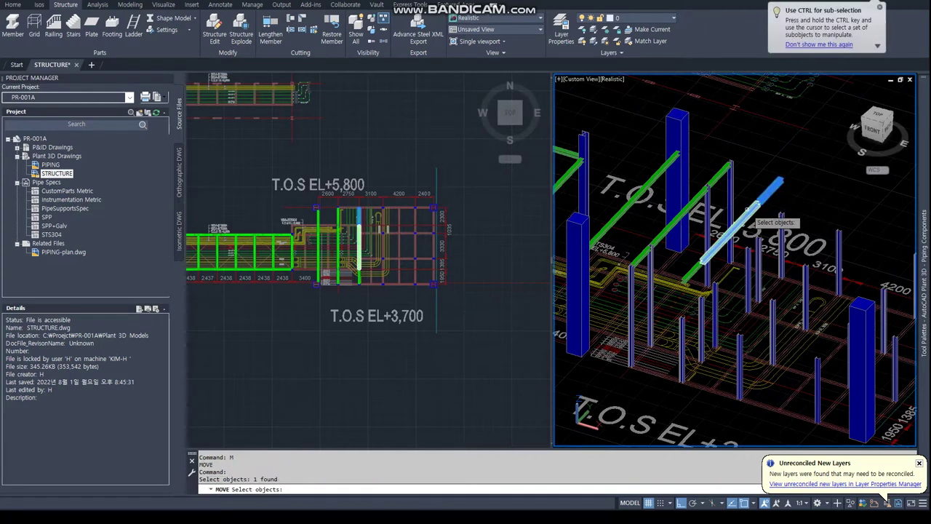
left_click(727, 232)
left_click(694, 265)
key("Return")
left_click(697, 259)
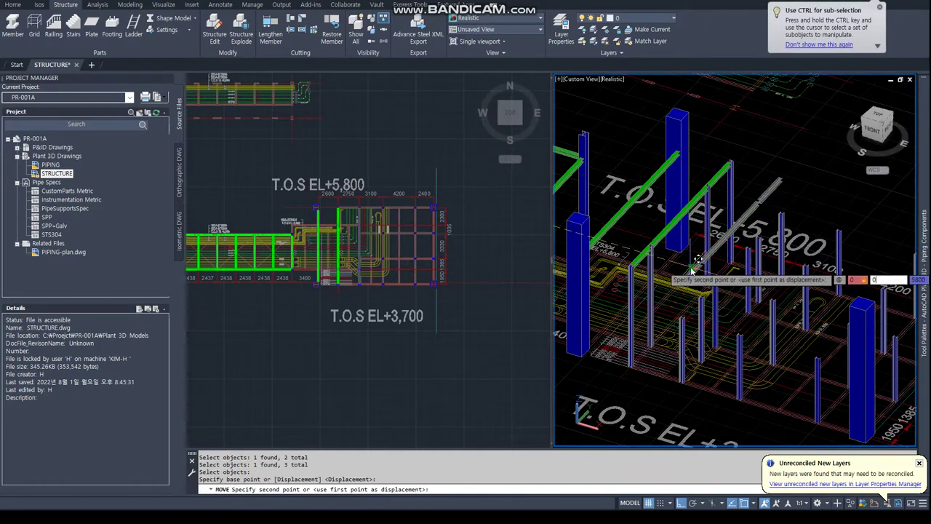
key("Return")
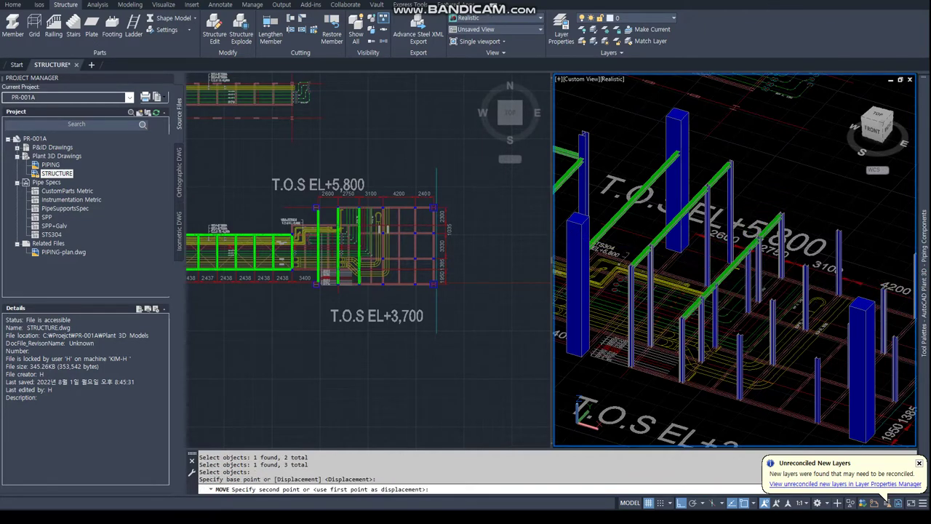
Copy the beam member onto the right-hand 2400 grid line using NEA and PER snaps.
left_click(384, 235)
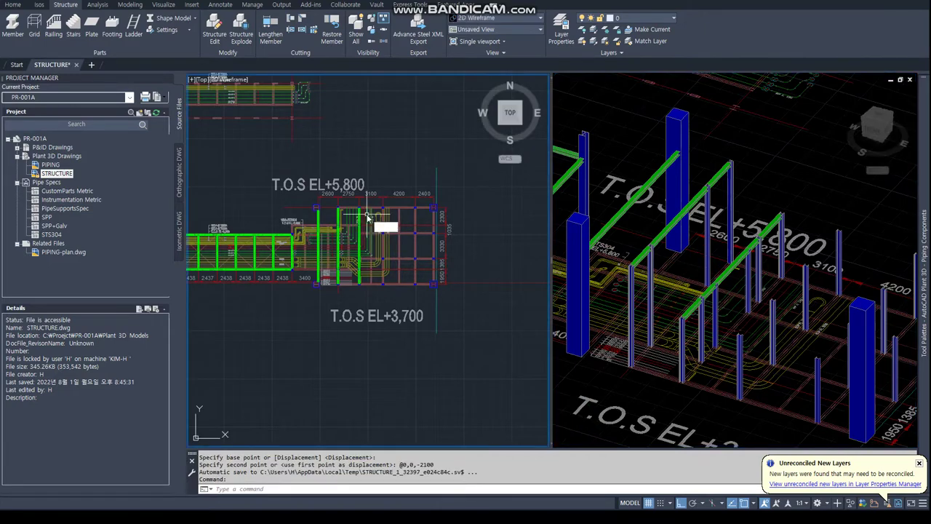
scroll(358, 215, "up", 2)
type("co")
key("Return")
left_click(359, 221)
key("Return")
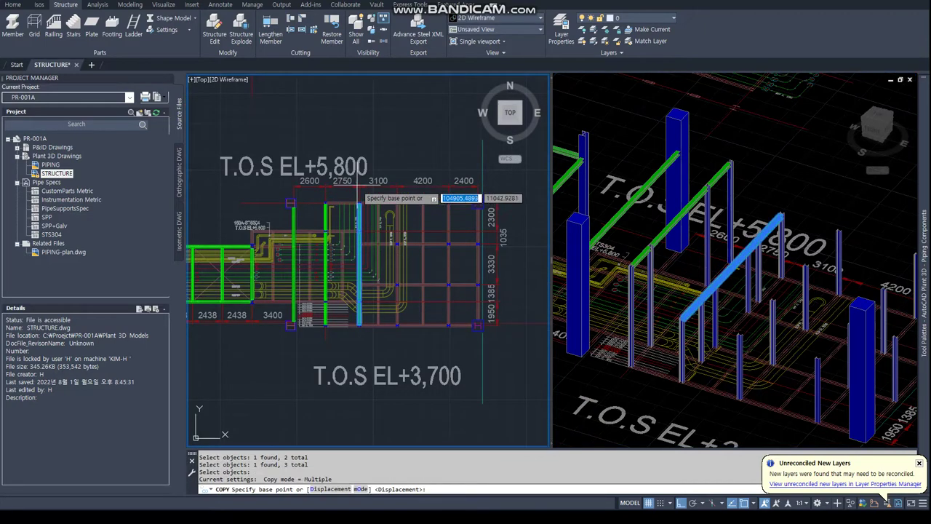
type("nea")
key("Return")
left_click(359, 202)
type("per")
key("Return")
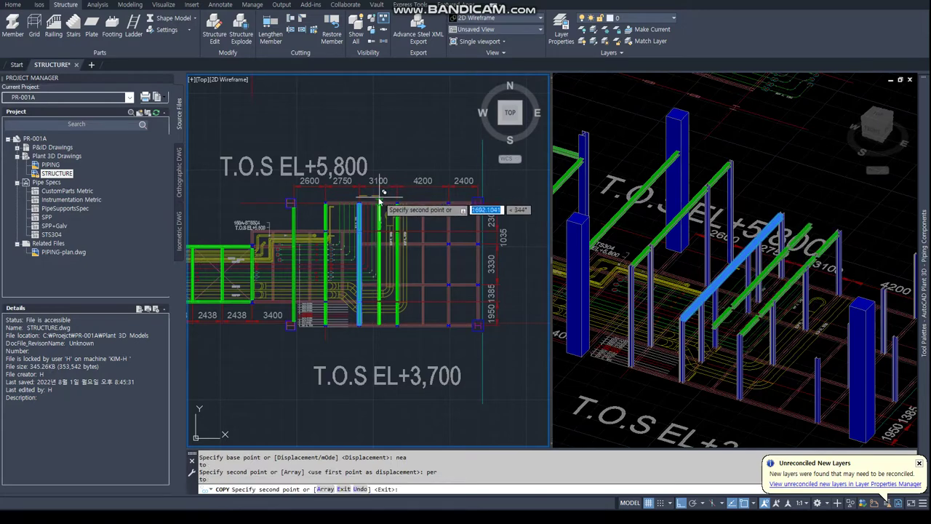
left_click(469, 193)
scroll(466, 192, "up", 3)
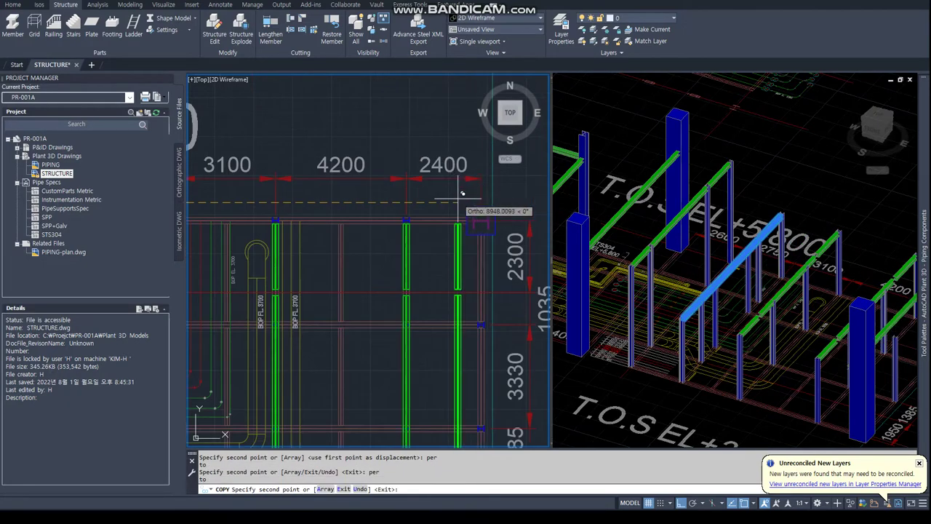
key("Escape")
Try stretching the right column member's end with an END snap, then cancel.
scroll(477, 218, "up", 5)
left_click(481, 230)
left_click(481, 220)
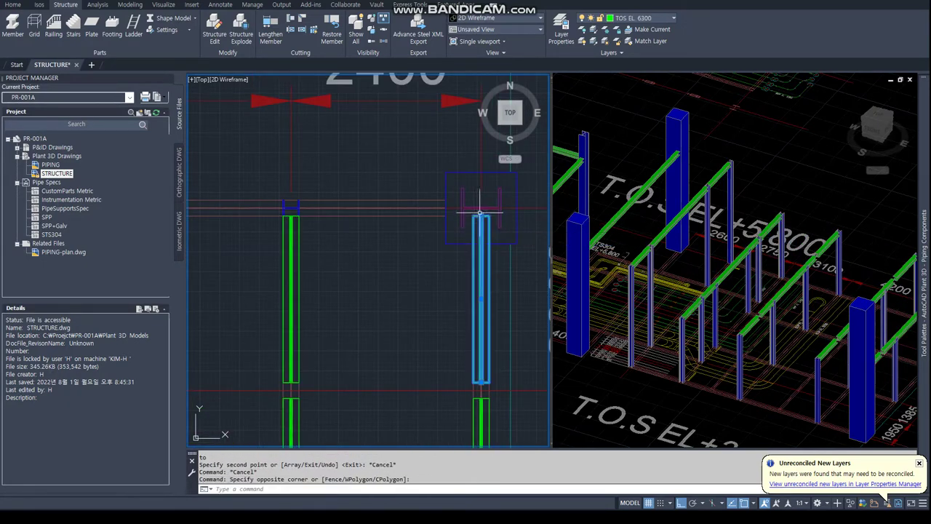
left_click(479, 213)
type("end")
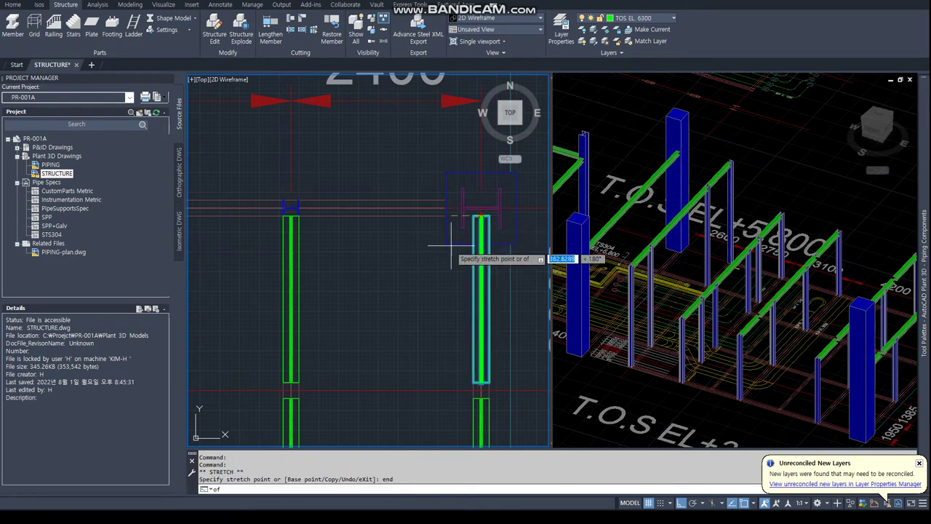
key("Return")
scroll(477, 256, "down", 4)
key("Escape")
key("Escape")
Select the upper vertical member and attempt an END-snap stretch of its end, then cancel.
scroll(471, 240, "up", 4)
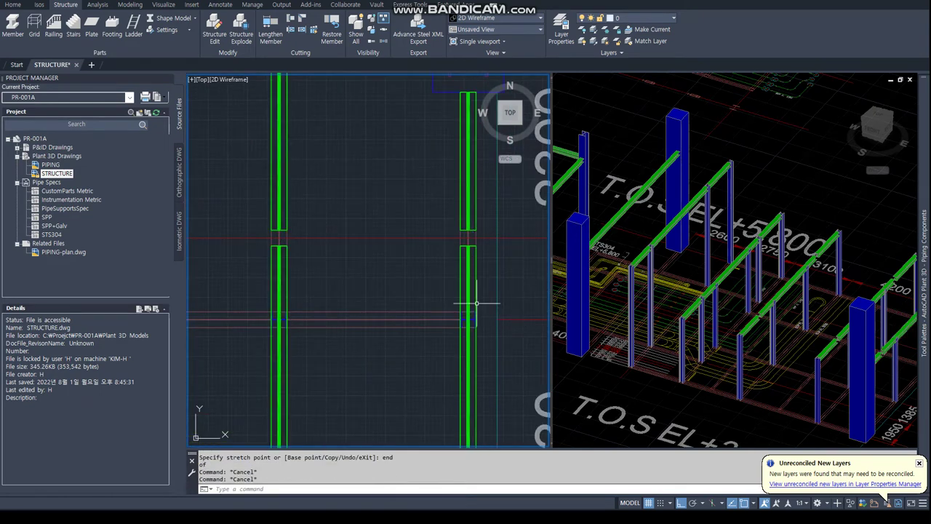
scroll(411, 243, "down", 2)
scroll(332, 260, "down", 3)
scroll(305, 233, "up", 3)
scroll(298, 256, "down", 3)
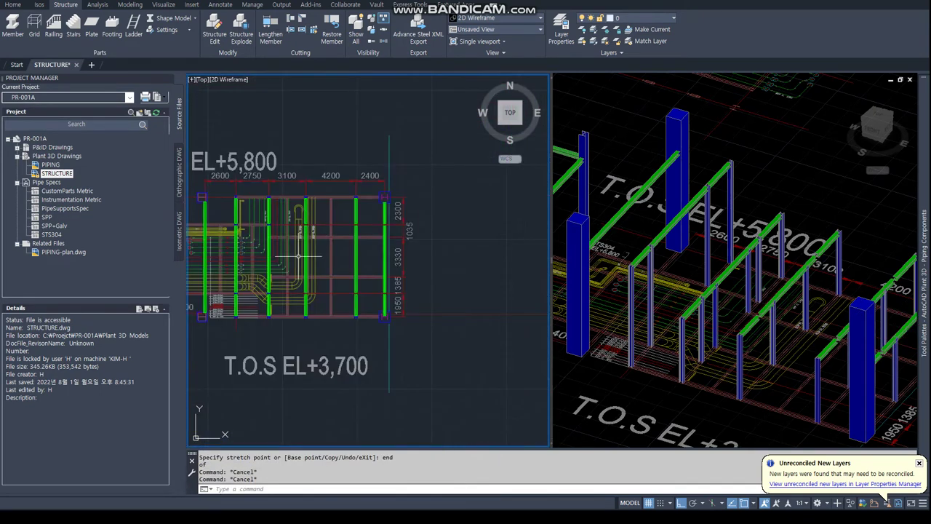
scroll(298, 256, "up", 3)
left_click(301, 256)
key("Escape")
key("Escape")
scroll(314, 256, "up", 3)
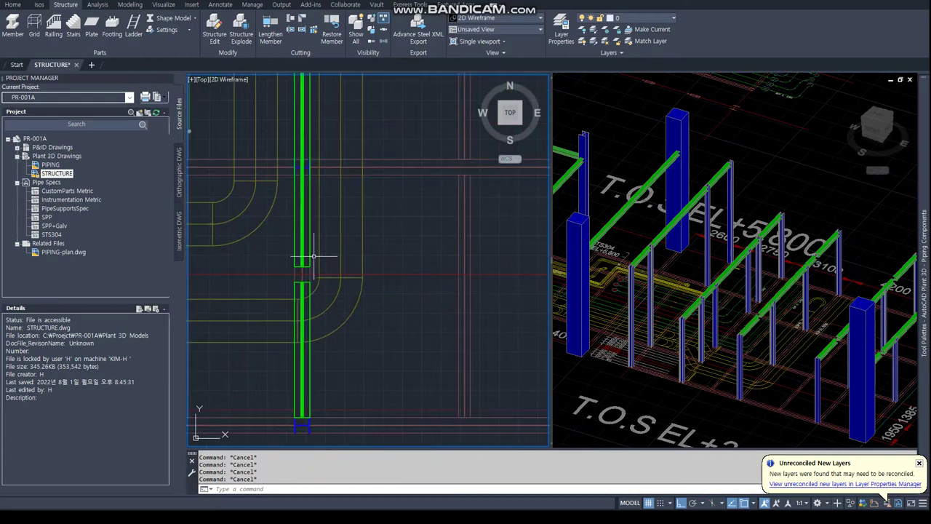
left_click(306, 267)
left_click(302, 266)
scroll(302, 267, "up", 3)
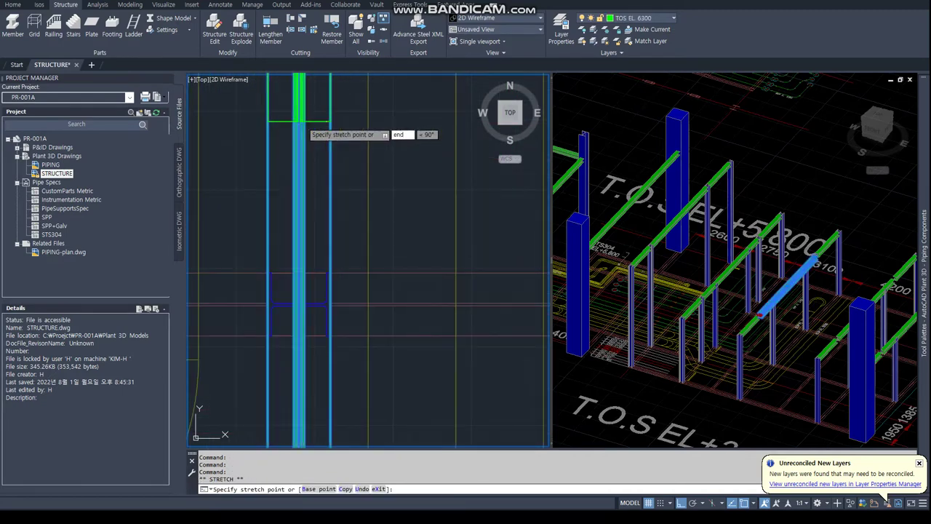
type("end")
key("Return")
scroll(326, 274, "down", 5)
key("Escape")
key("Escape")
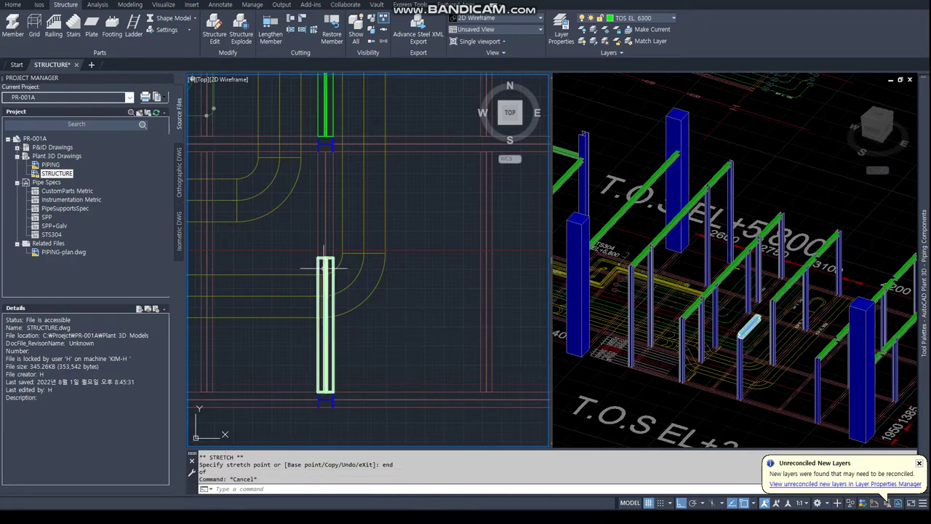
Stretch the lower member's end with END snap to meet the upper member.
left_click(328, 248)
type("end")
key("Return")
scroll(322, 120, "down", 3)
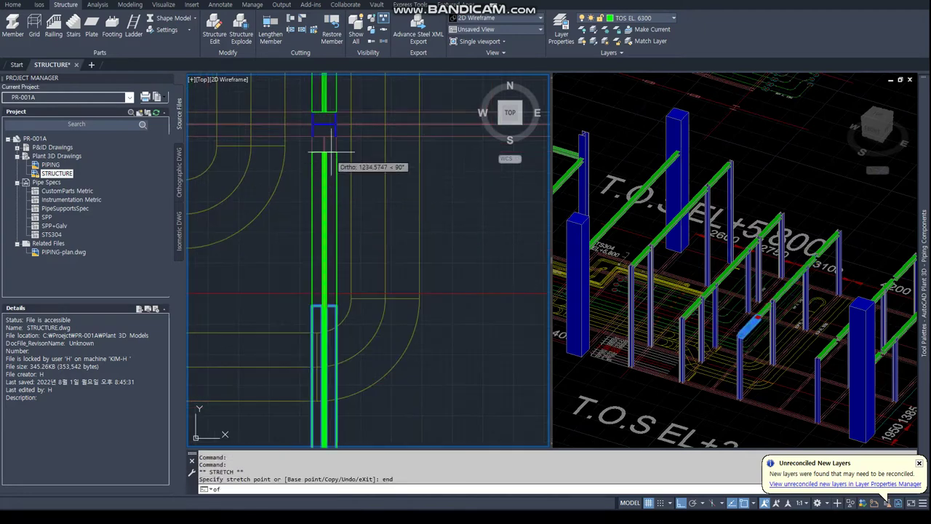
left_click(336, 133)
key("Escape")
key("Escape")
scroll(335, 133, "up", 4)
scroll(303, 234, "up", 2)
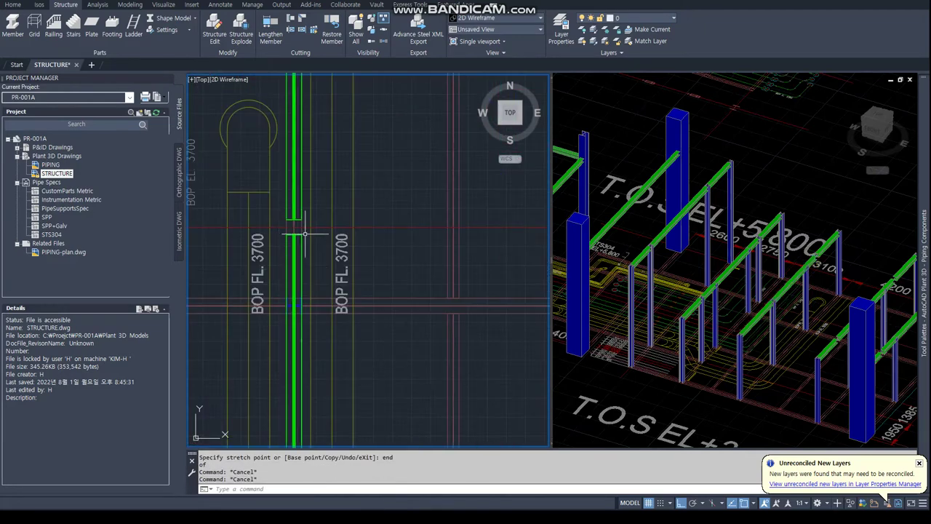
Stretch the vertical member's end to the lower member's endpoint with END snap.
left_click(302, 234)
left_click(294, 234)
scroll(301, 313, "up", 2)
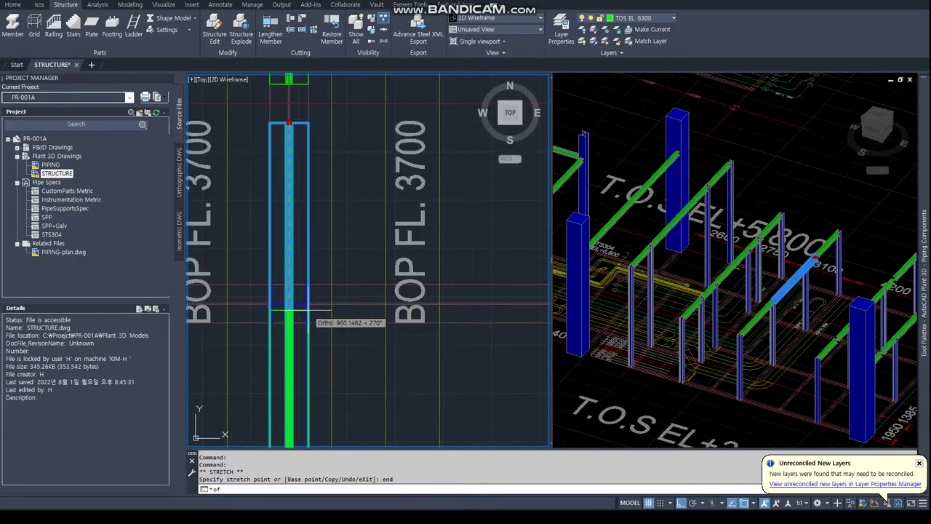
type("end")
key("Return")
left_click(301, 149)
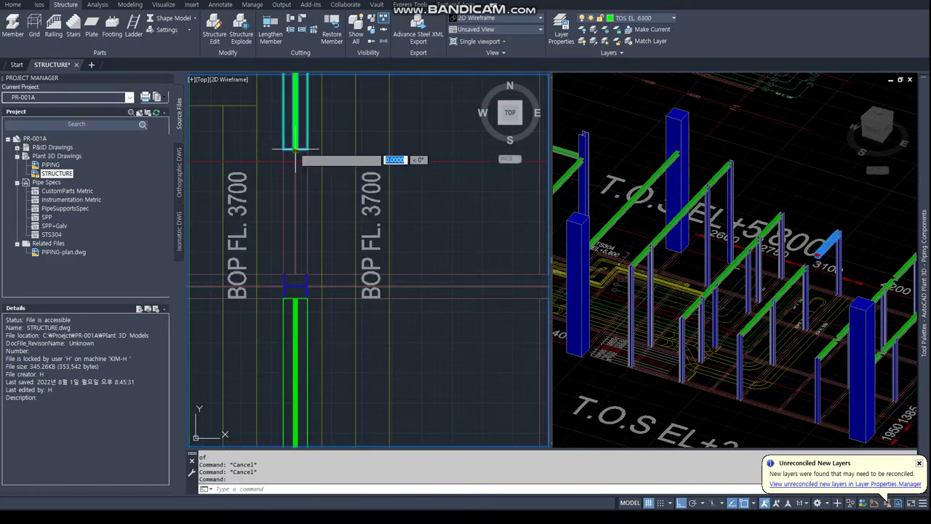
type("end")
key("Return")
left_click(305, 245)
key("Escape")
scroll(347, 240, "down", 5)
type("cop")
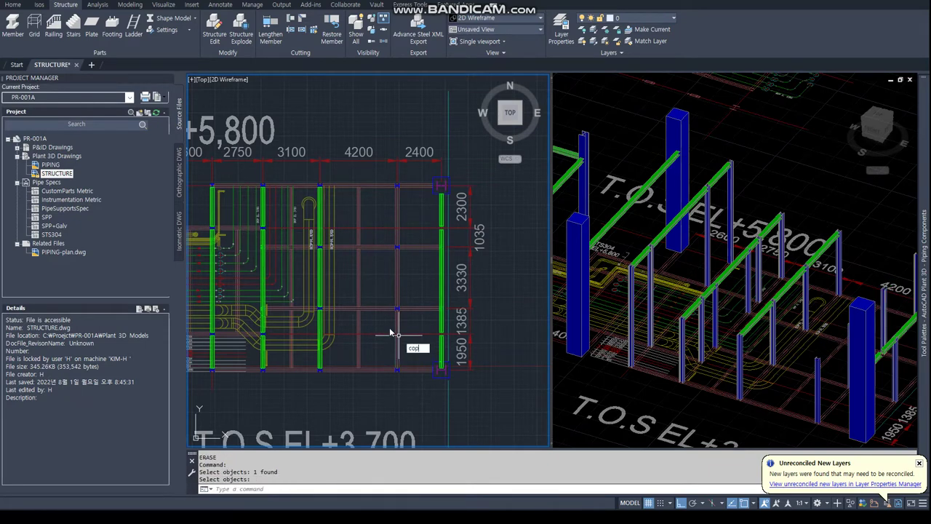
Copy a beam member to the adjoining gap in the grid using a nearest snap.
key("Return")
key("Return")
type("nea")
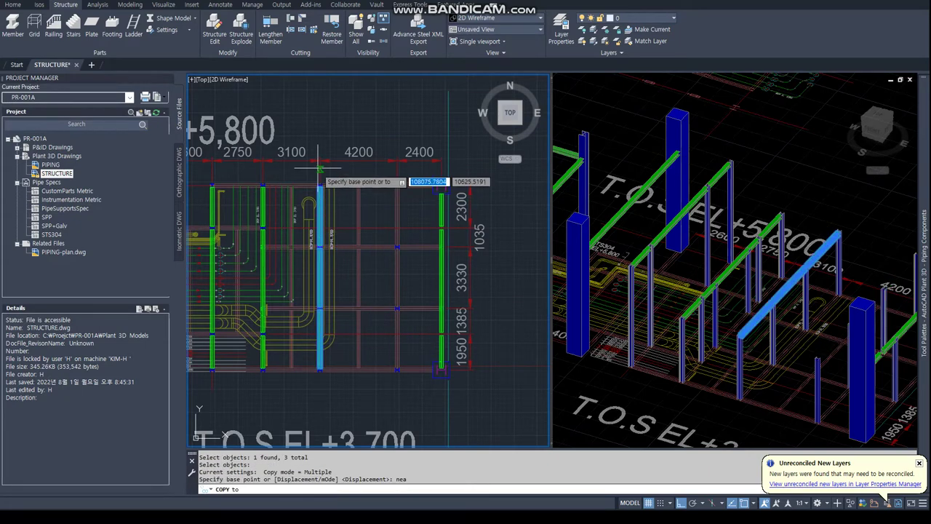
key("Return")
left_click(320, 166)
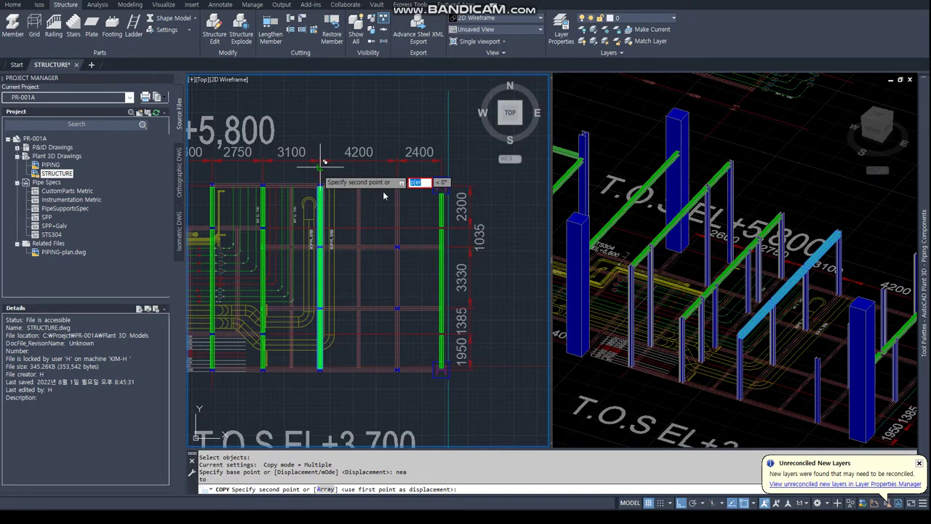
type("pe")
key("Return")
left_click(422, 211)
key("Escape")
Stretch the copied column piece's end to the neighbouring endpoint with an END snap.
scroll(426, 248, "up", 4)
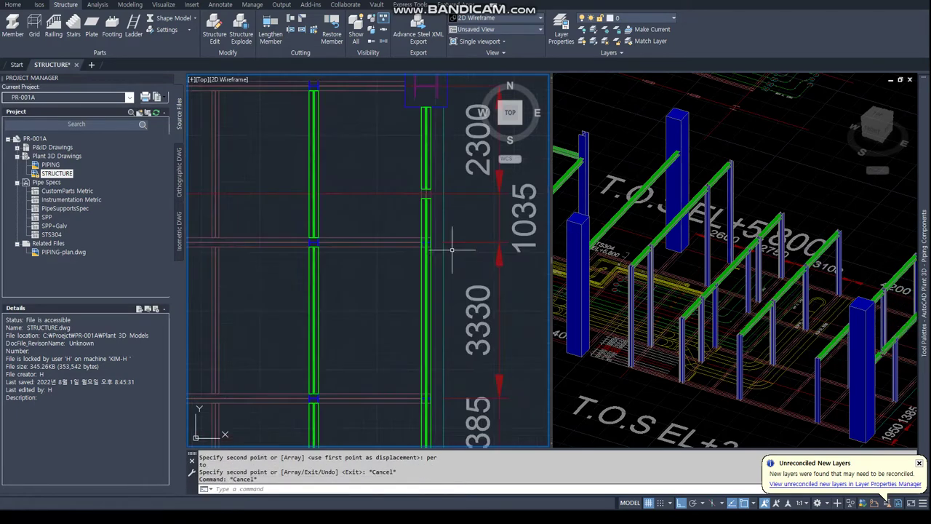
left_click(426, 197)
type("end")
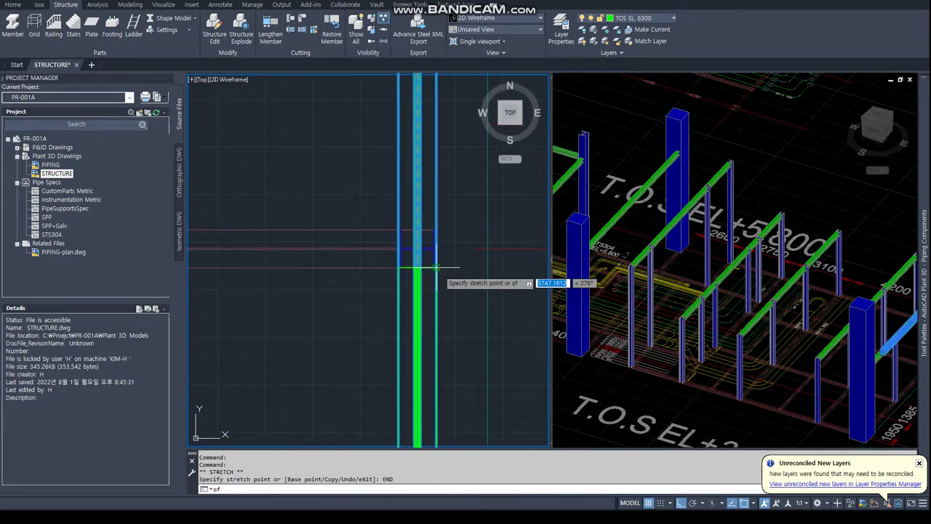
key("Escape")
key("Escape")
scroll(426, 249, "up", 3)
left_click(436, 247)
left_click(430, 164)
scroll(426, 219, "down", 2)
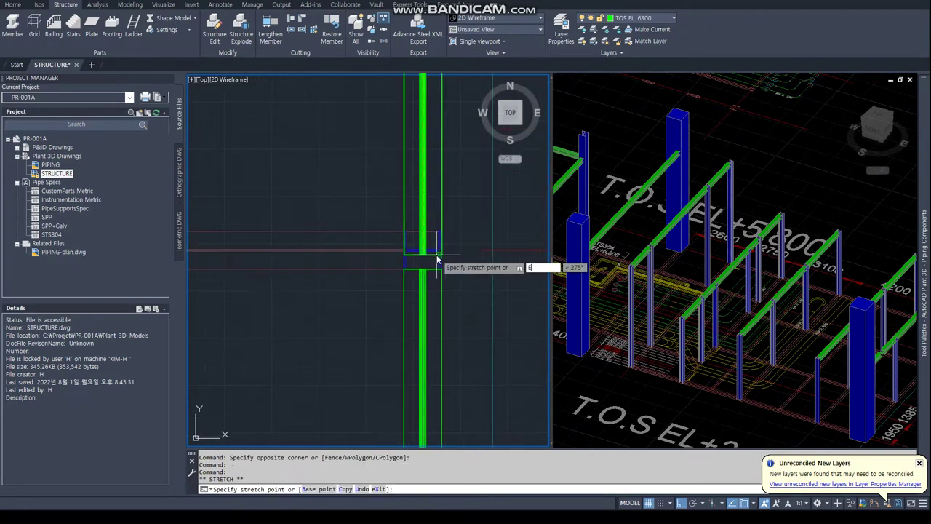
left_click(426, 251)
type("end")
key("Return")
left_click(434, 332)
key("Escape")
key("Escape")
Extend the column's end up to the top endpoint with an END snap.
scroll(426, 329, "up", 3)
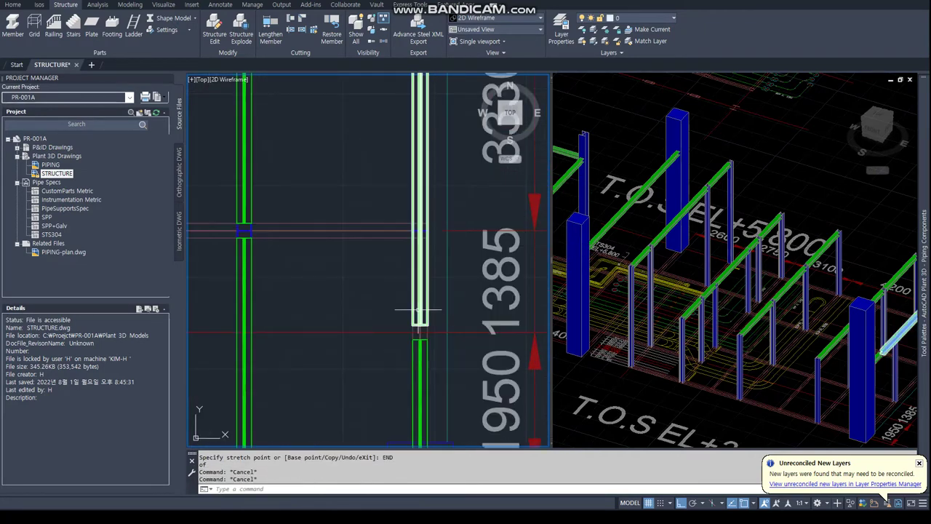
left_click(419, 325)
type("end")
key("Return")
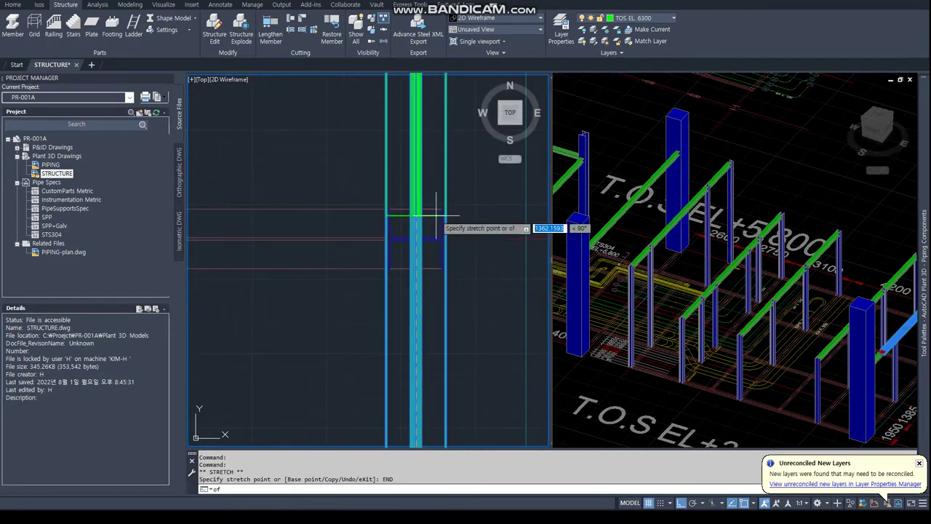
scroll(437, 207, "up", 2)
scroll(423, 250, "down", 3)
scroll(419, 263, "up", 3)
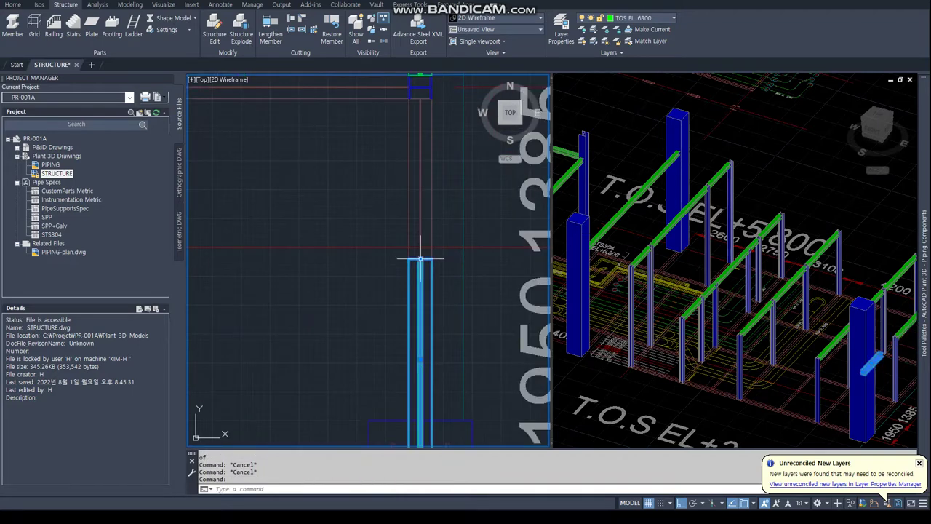
left_click(432, 98)
Attempt to stretch the lower column's bottom end to an endpoint, then cancel.
scroll(415, 328, "down", 3)
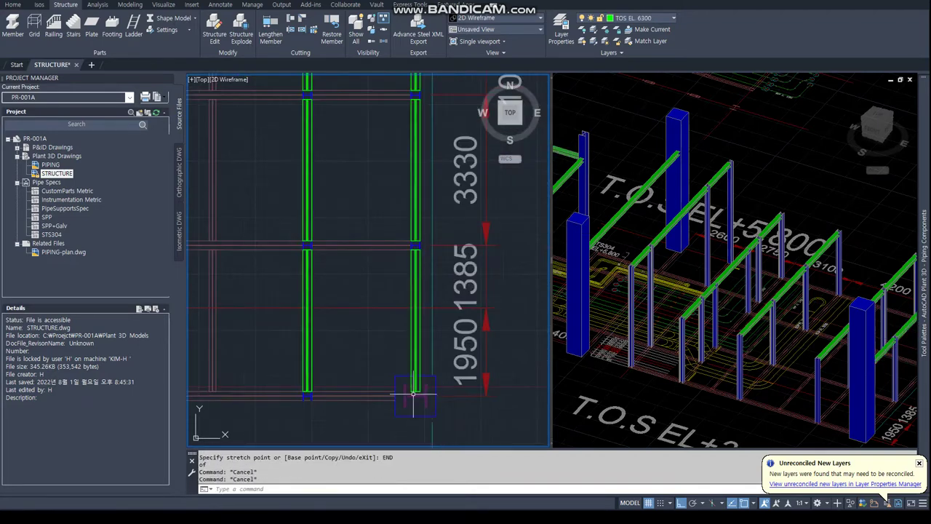
left_click(415, 327)
left_click(415, 391)
type("nd")
key("Return")
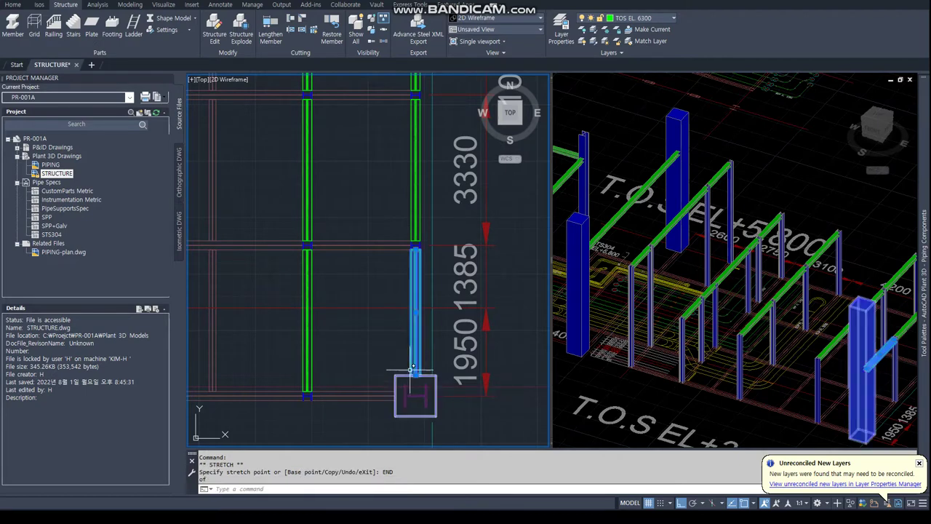
key("Escape")
key("Escape")
Select the vertical beam and grab its end, then abandon the stretch.
scroll(407, 378, "down", 3)
scroll(314, 314, "down", 1)
scroll(234, 295, "up", 4)
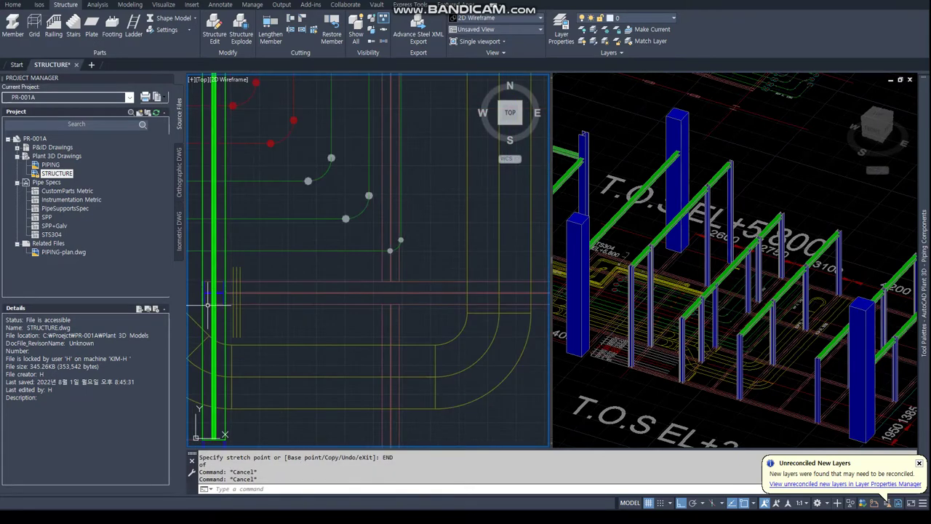
scroll(207, 305, "down", 3)
left_click(407, 285)
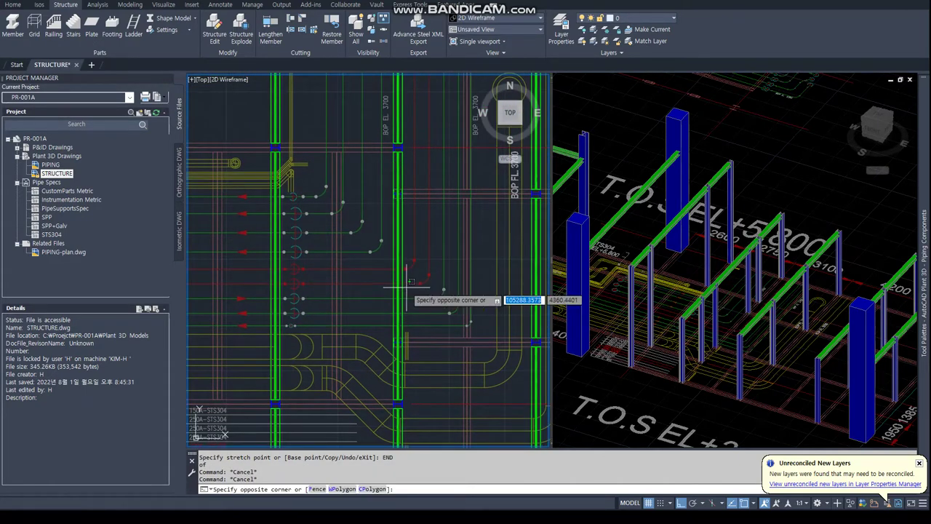
key("Escape")
key("Escape")
left_click(398, 399)
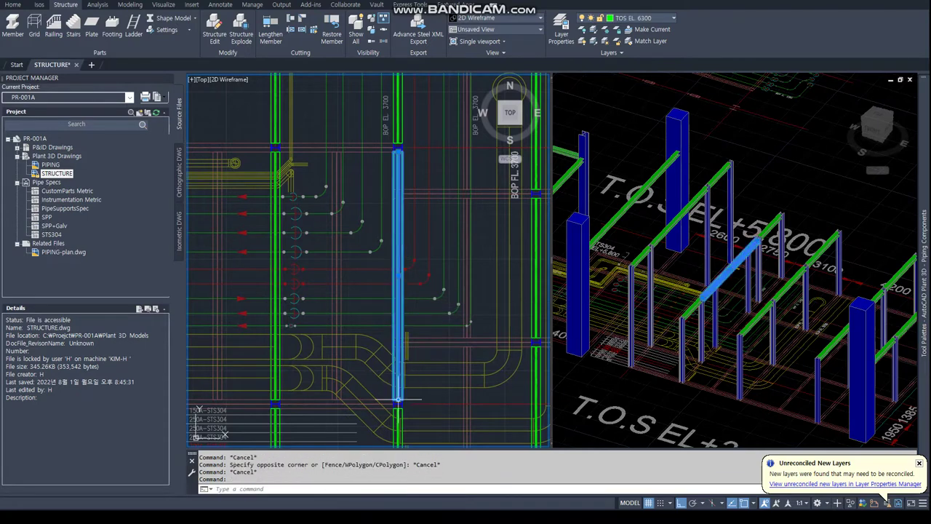
left_click(397, 400)
scroll(401, 218, "up", 3)
type("END")
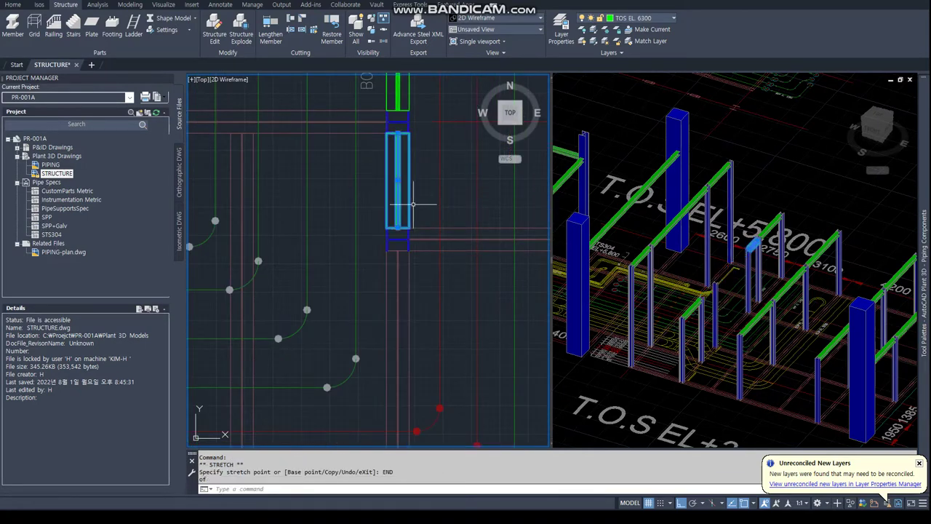
key("Escape")
Copy the vertical beam to a position below the original.
key("Return")
left_click(404, 196)
key("Return")
left_click(398, 133)
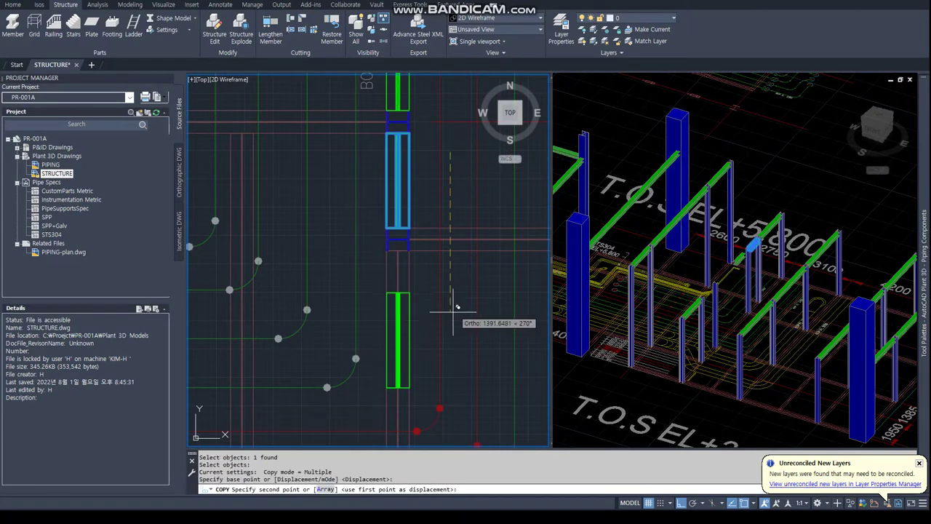
left_click(397, 285)
key("Escape")
Try stretching the copied beam's top end to an endpoint, then abandon it.
left_click(398, 285)
type("end")
key("Return")
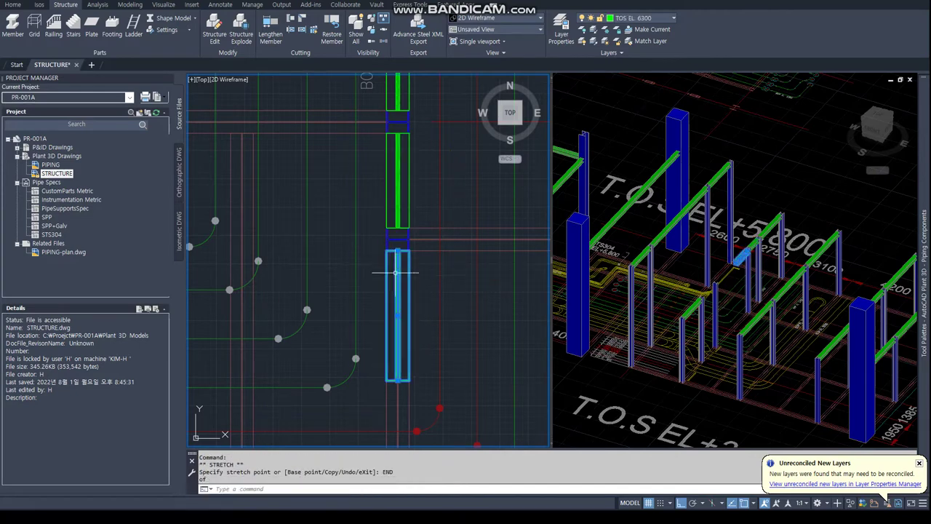
middle_click_drag(398, 380, 384, 84)
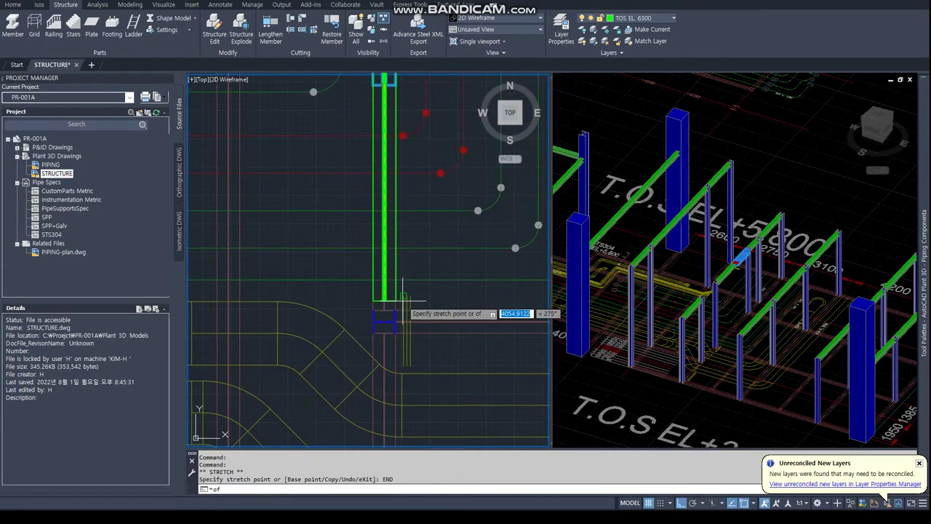
key("Escape")
key("Escape")
Copy the top beam, then erase the stray copied beam.
key("Return")
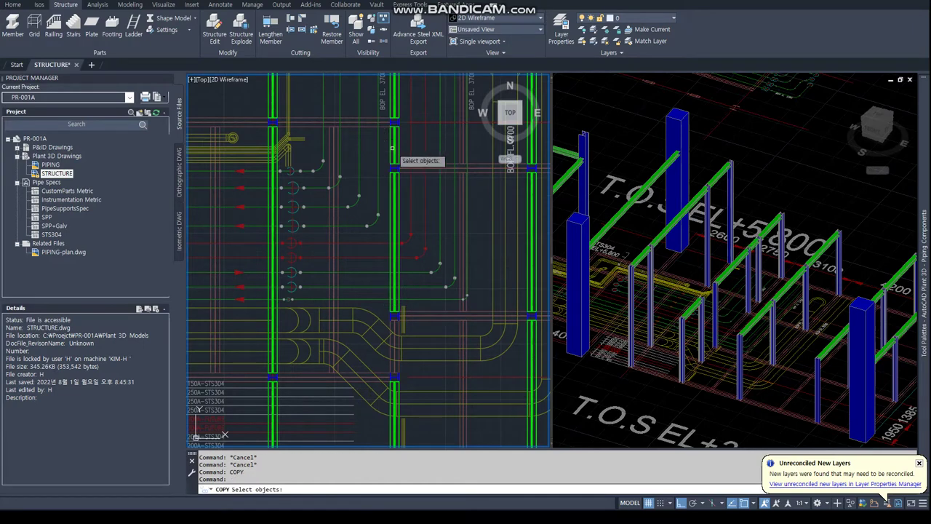
left_click(394, 156)
key("Return")
left_click(411, 149)
scroll(422, 356, "up", 2)
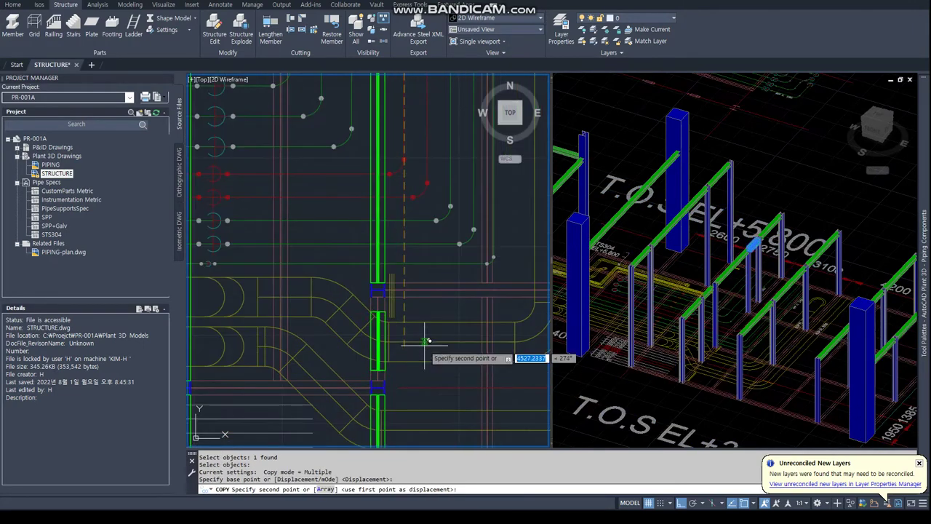
key("Escape")
left_click(395, 333)
key("Delete")
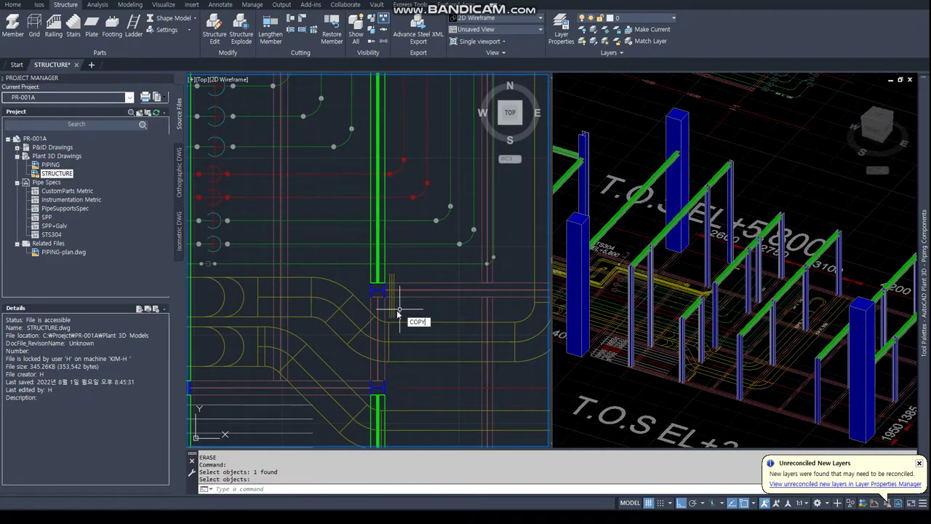
Start copying another beam, turn object snap off, and cancel the copy.
key("Return")
scroll(392, 341, "down", 2)
left_click(382, 376)
key("Return")
left_click(402, 375)
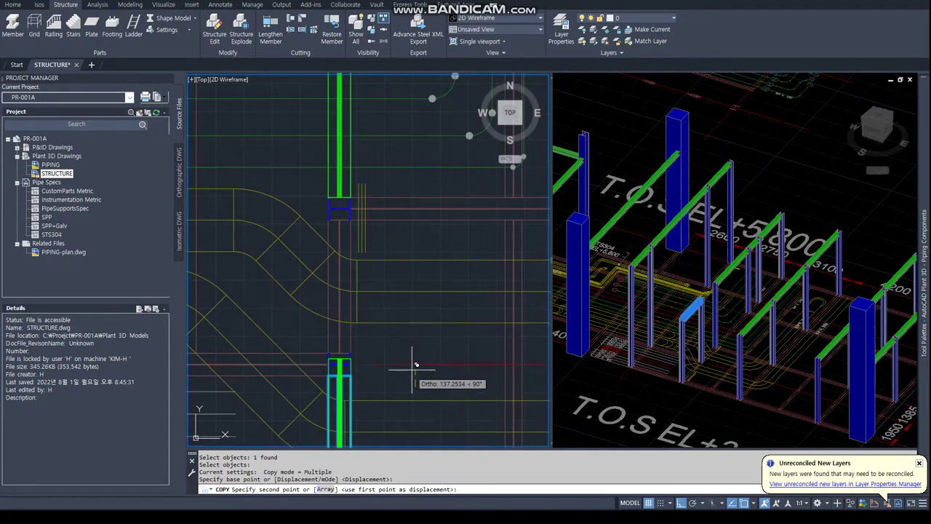
scroll(408, 363, "up", 2)
scroll(414, 323, "up", 1)
key("F3")
key("Escape")
key("Escape")
Stretch the lower beam on TOS EL 6300 so its top end meets the beam above.
left_click(299, 279)
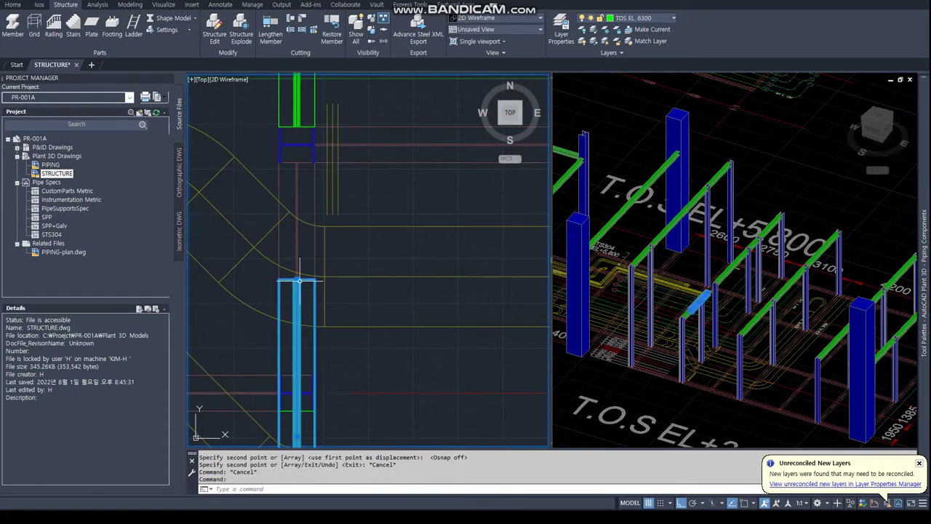
type("end")
key("Return")
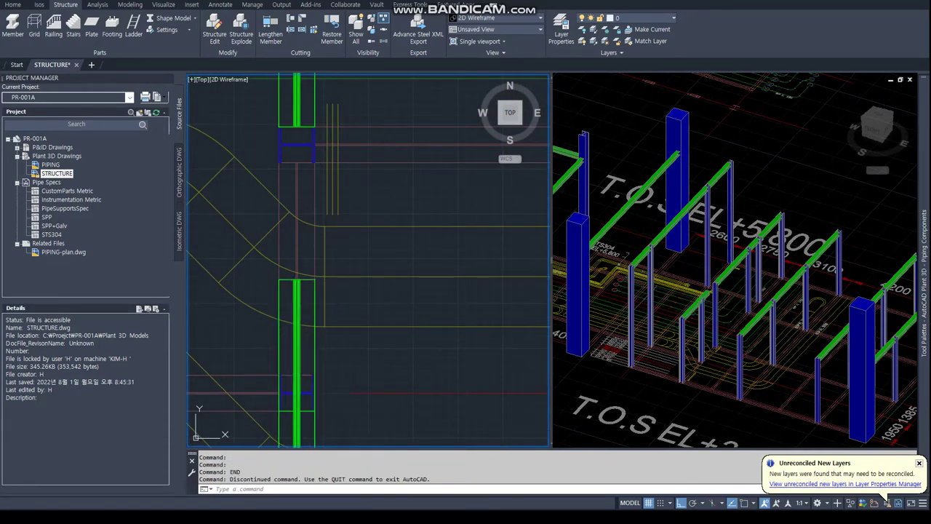
left_click(297, 313)
left_click(297, 279)
left_click(318, 172)
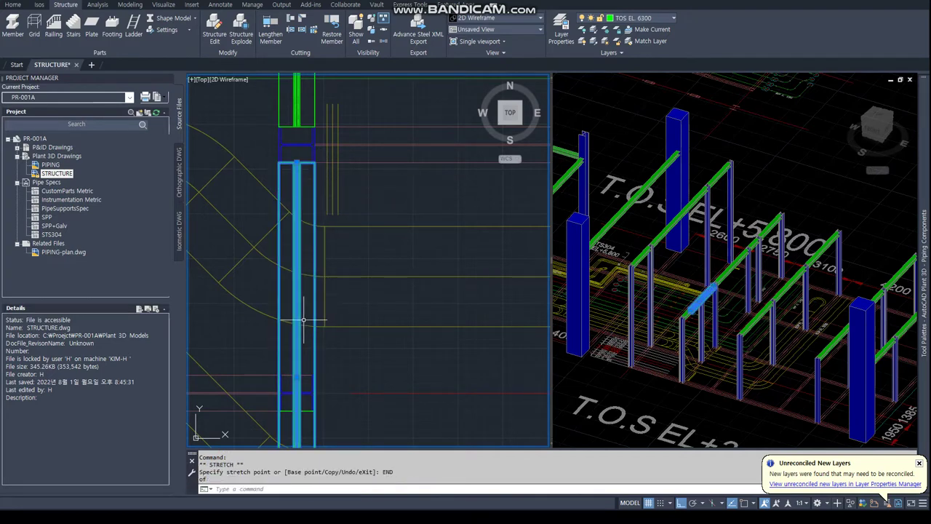
Pan to check the right-side dimensions including the 2750 dimension.
scroll(303, 369, "down", 5)
scroll(305, 369, "up", 5)
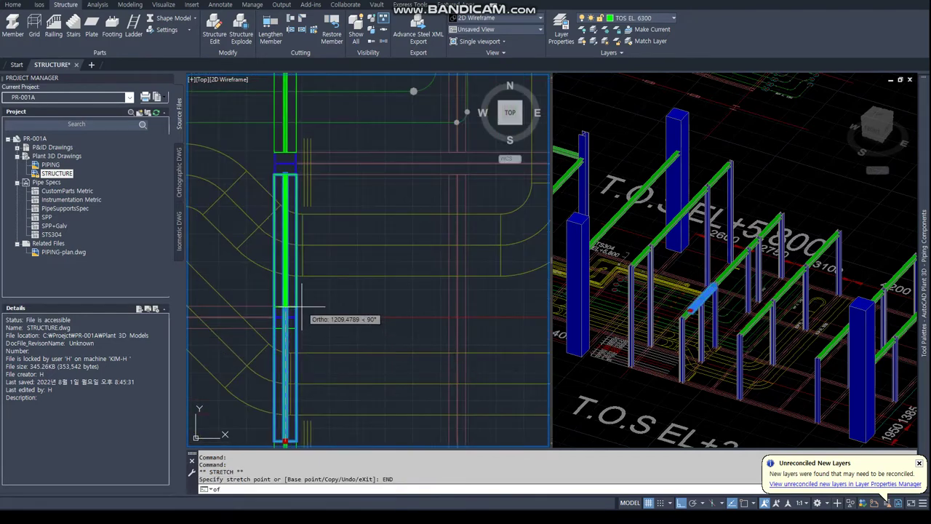
scroll(308, 322, "down", 5)
key("Escape")
middle_click_drag(347, 267, 296, 267)
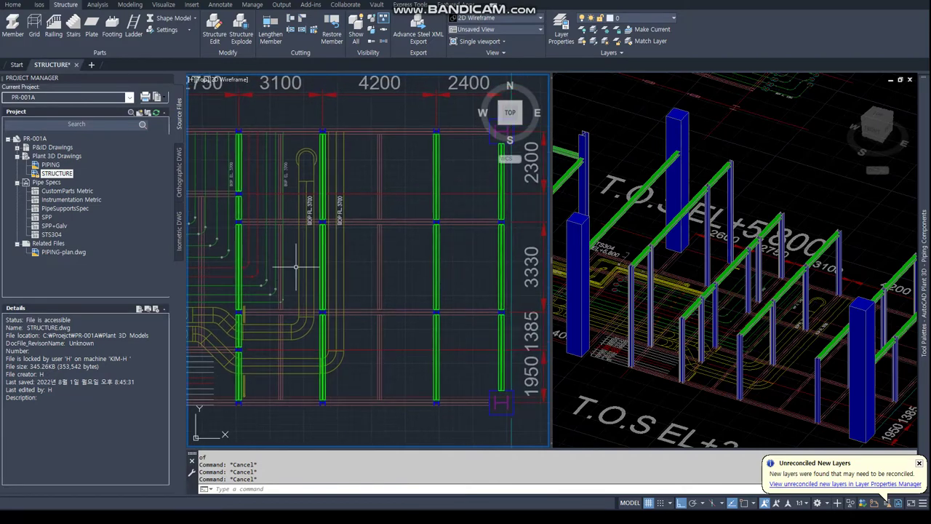
middle_click_drag(347, 337, 394, 336)
type("c")
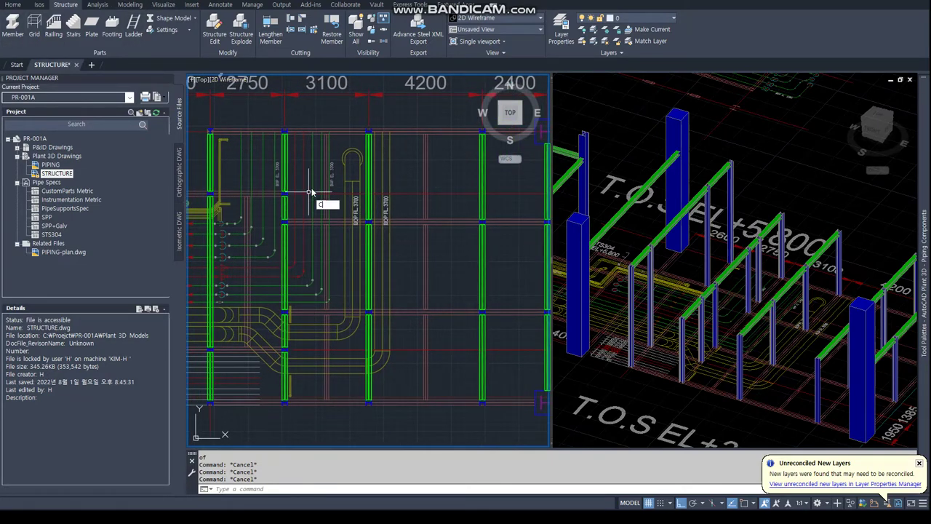
Mirror a beam across a 45° line through its end midpoint, keeping the original.
type("o")
key("Return")
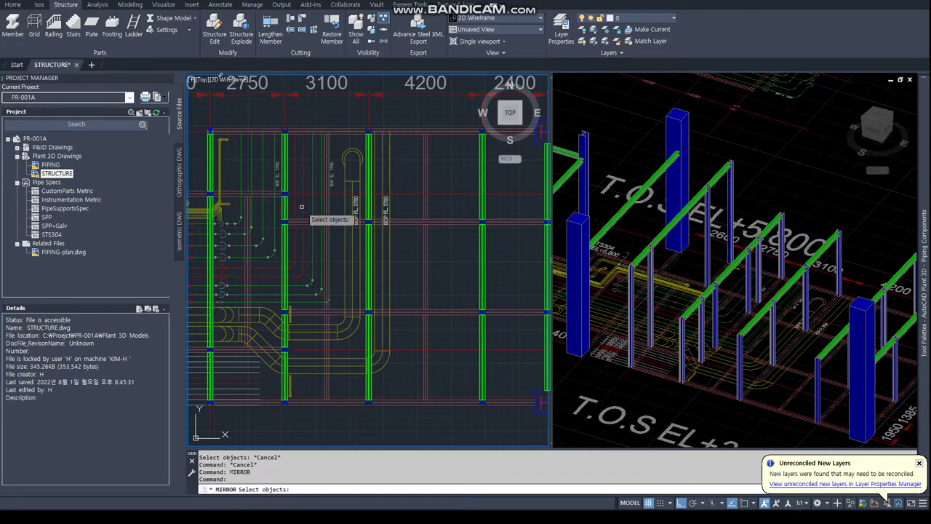
scroll(301, 207, "up", 3)
scroll(291, 240, "up", 1)
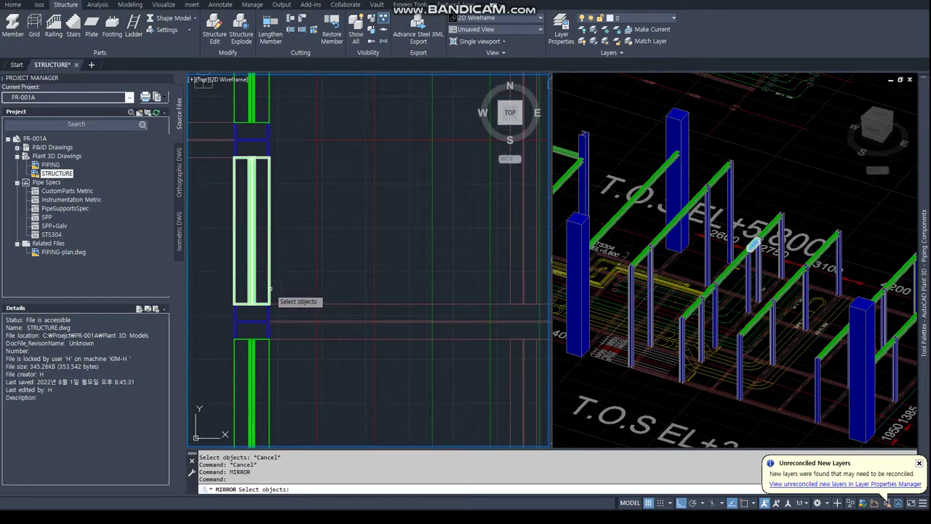
left_click(270, 289)
key("Return")
type("mid")
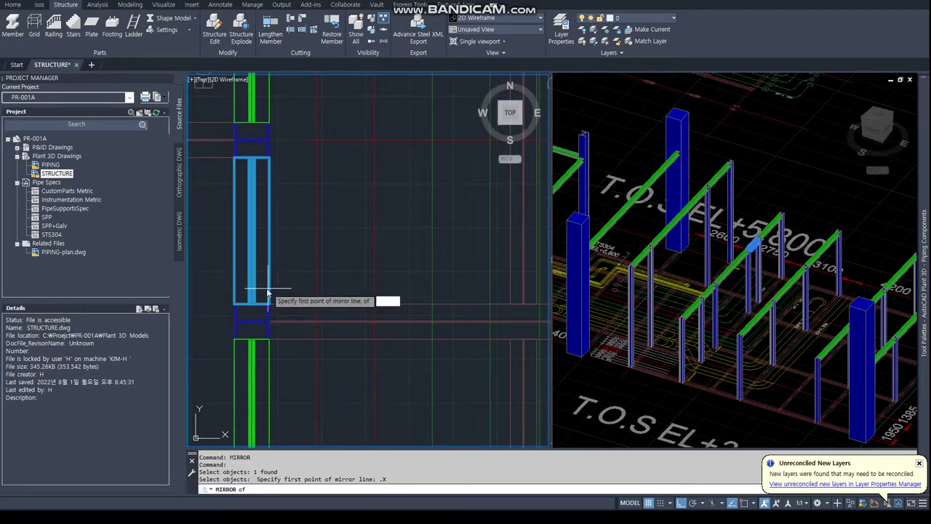
key("Return")
scroll(246, 329, "up", 2)
key("Return")
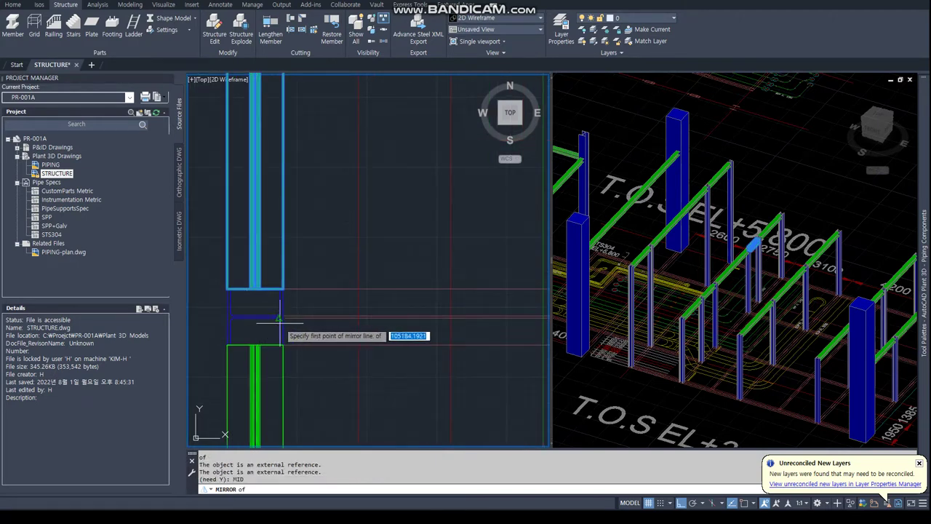
left_click(256, 318)
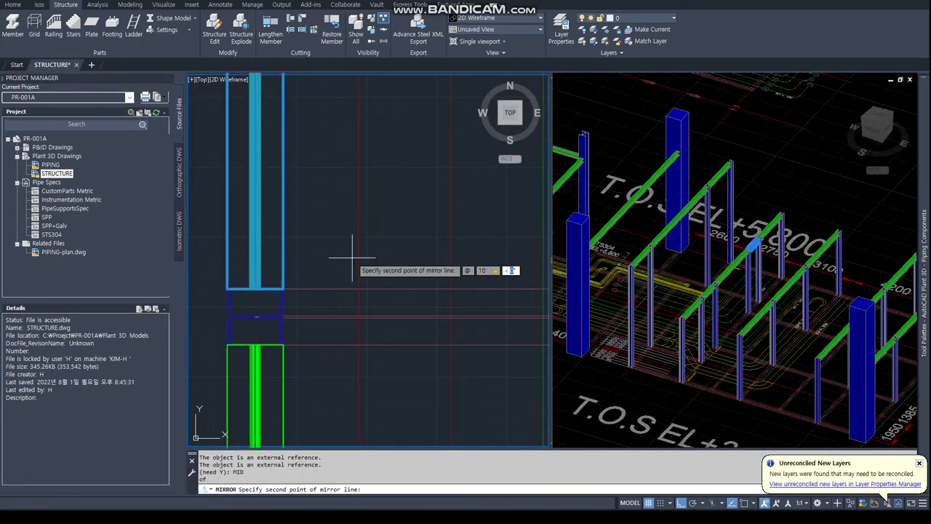
type("45")
key("Return")
key("Return")
key("Return")
Stretch the new crossbeam's far end to meet the neighbouring column end.
left_click(433, 297)
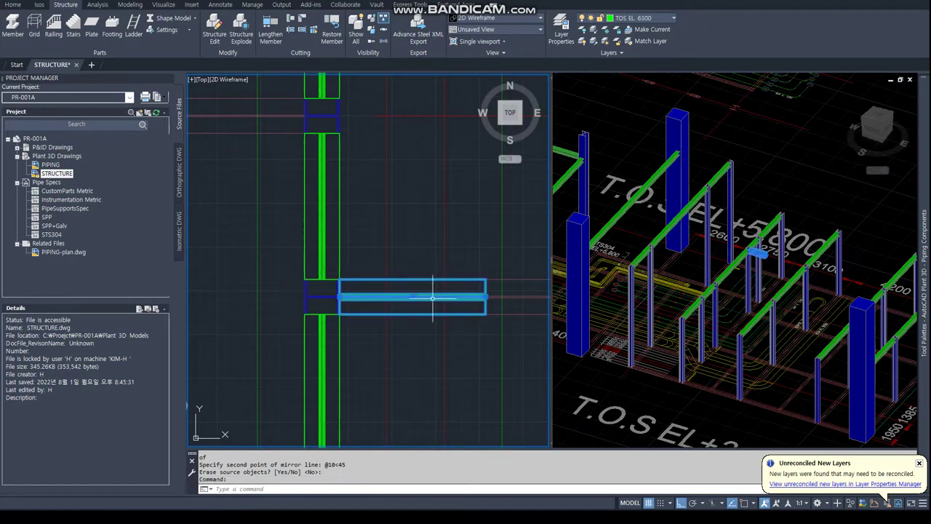
left_click(485, 297)
scroll(436, 313, "down", 3)
scroll(427, 339, "down", 2)
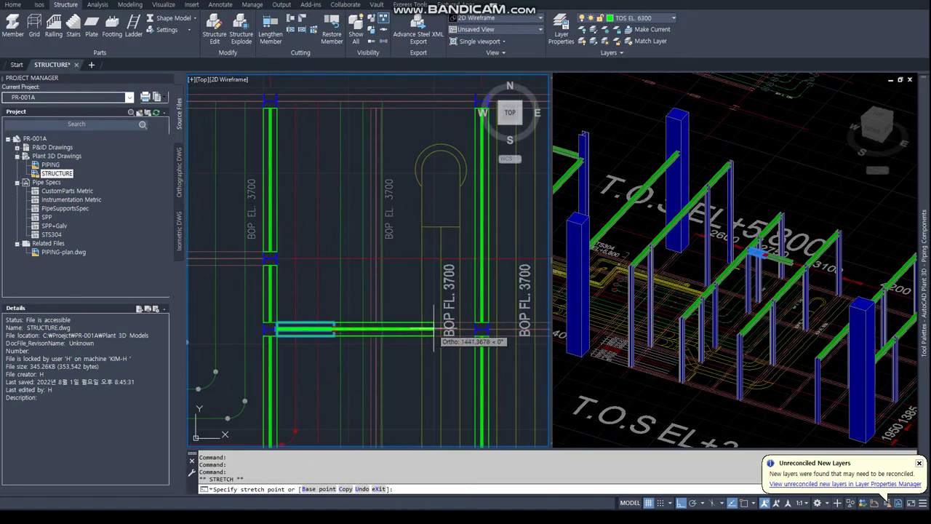
scroll(434, 330, "up", 3)
left_click(546, 327)
key("Escape")
key("Escape")
Copy the crossbeam into the next bay using a nearest-point base and a perpendicular placement.
scroll(425, 319, "down", 5)
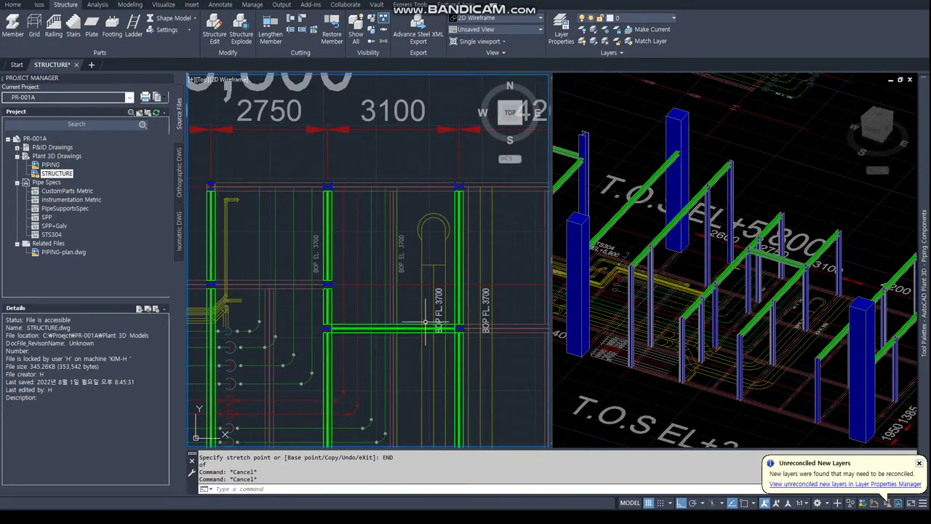
scroll(426, 320, "down", 2)
scroll(425, 320, "down", 1)
type("copy")
key("Return")
left_click(290, 271)
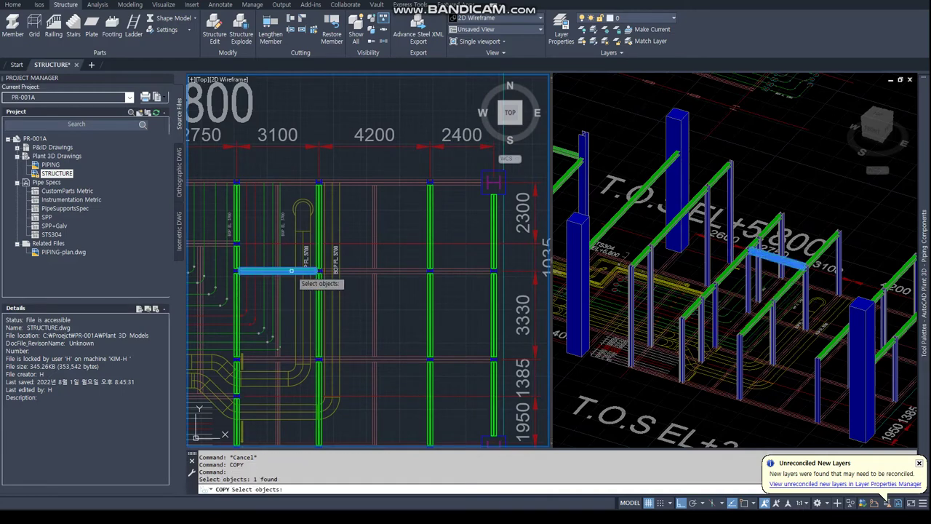
key("Return")
type("nea")
key("Return")
left_click(237, 157)
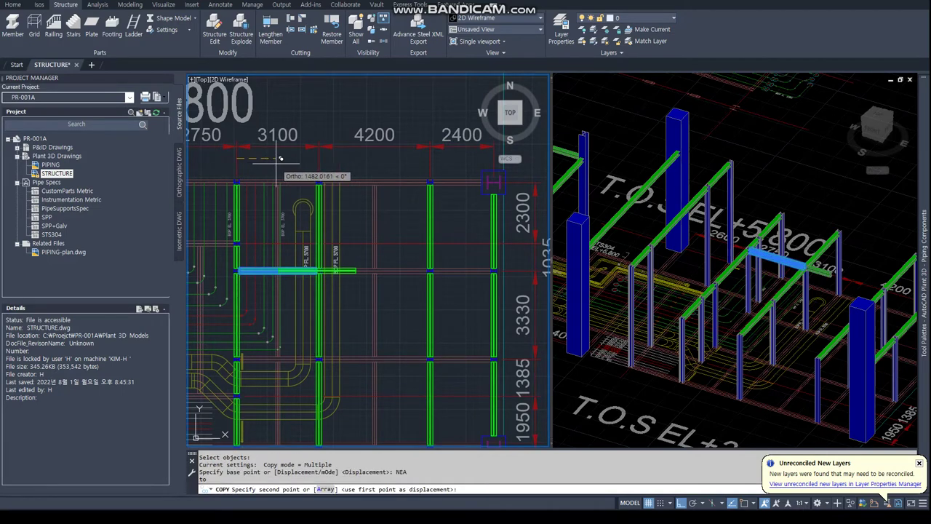
type("per")
key("Return")
left_click(317, 154)
key("Escape")
Stretch the copied crossbeam's end out to the adjoining member.
left_click(395, 268)
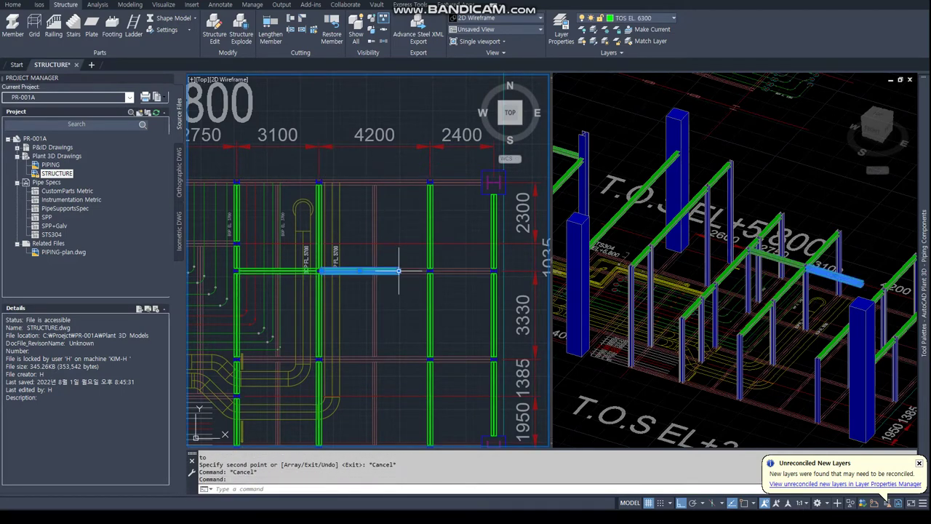
left_click(396, 271)
scroll(396, 270, "up", 5)
key("Return")
left_click(429, 274)
scroll(429, 273, "down", 5)
key("Escape")
key("Escape")
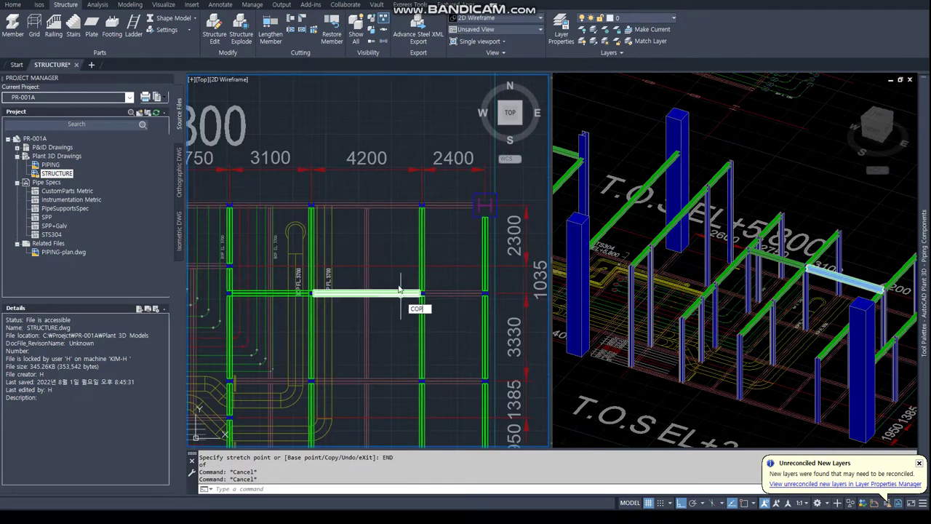
Copy the crossbeam into the last bay toward the right-hand beam line at 1035.
type("copy")
key("Return")
left_click(396, 294)
key("Return")
type("nea")
key("Return")
left_click(315, 178)
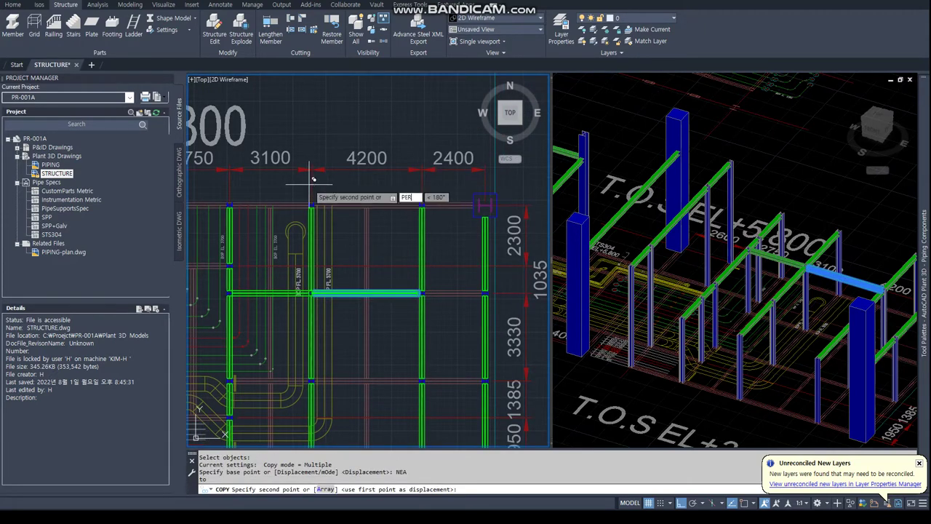
key("Return")
middle_click_drag(503, 339, 357, 276)
left_click(380, 230)
key("Escape")
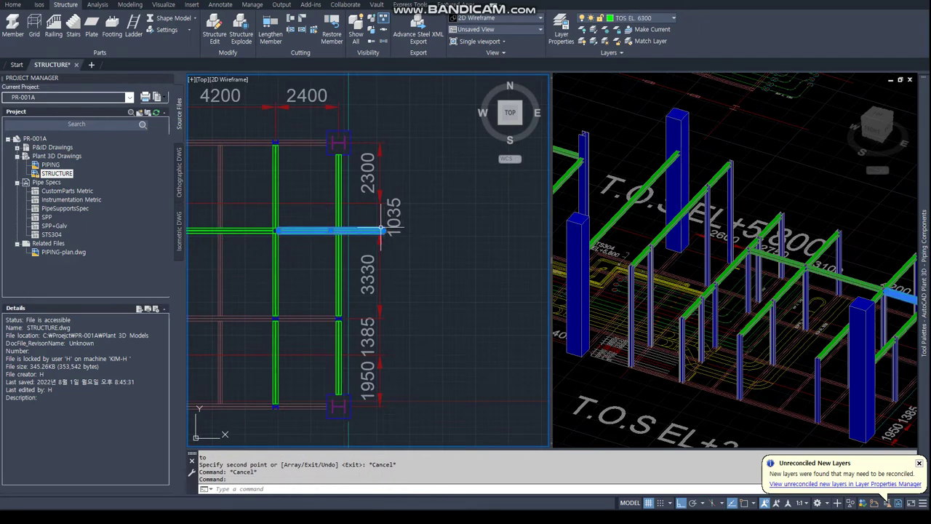
Stretch that copy's end with an END snap to the column end.
left_click(383, 230)
scroll(384, 231, "up", 5)
type("end")
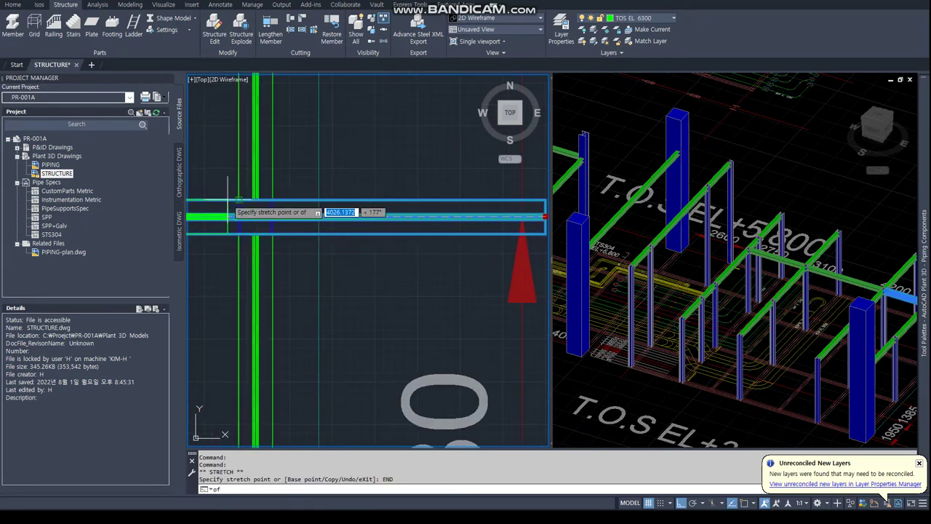
left_click(260, 211)
key("Escape")
key("Escape")
scroll(276, 253, "down", 3)
scroll(451, 281, "down", 5)
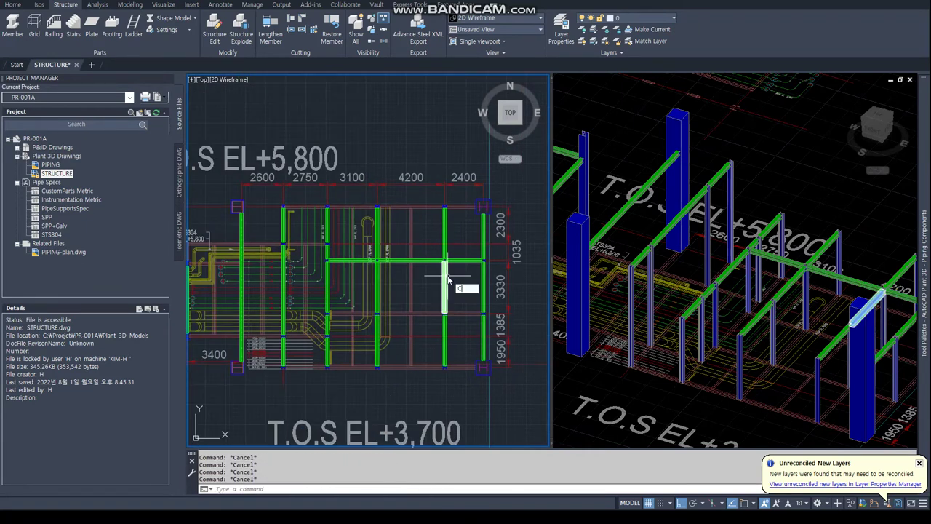
type("o")
key("Return")
Copy a crossbeam onto the top grid line with nearest and perpendicular snaps.
left_click(407, 260)
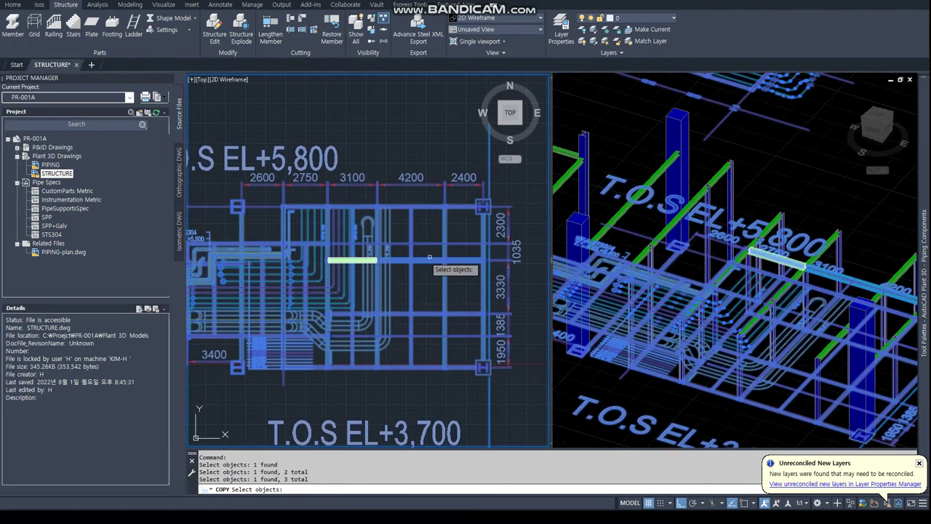
key("Escape")
key("Escape")
key("Return")
left_click(357, 260)
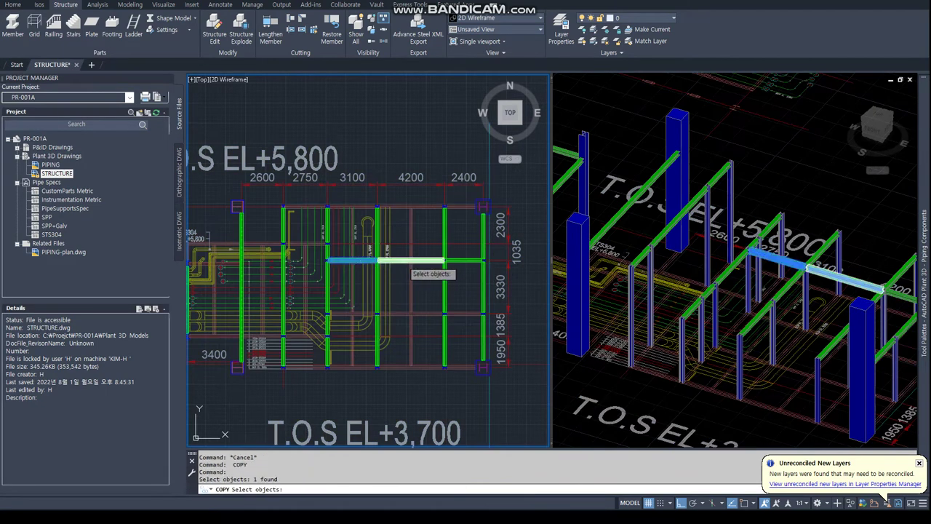
key("Return")
type("nea")
left_click(480, 261)
type("per")
key("Return")
scroll(498, 207, "up", 4)
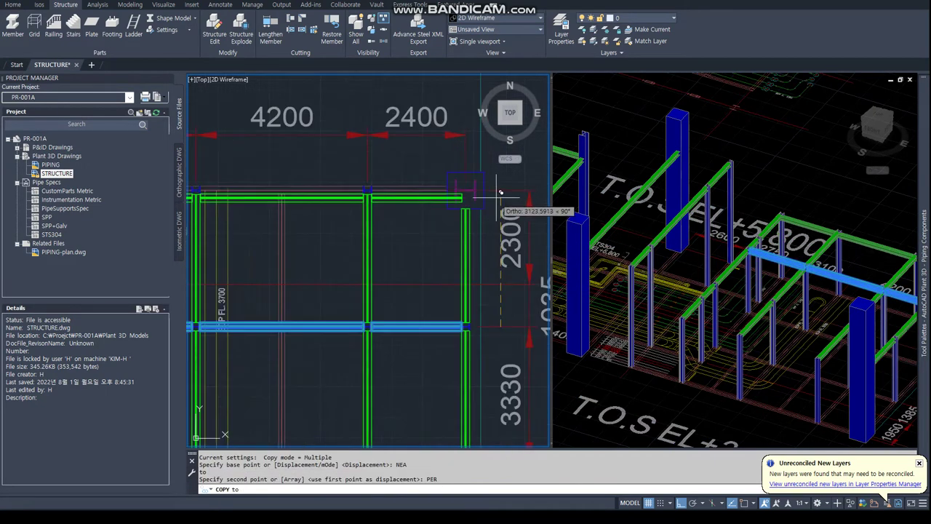
left_click(500, 192)
key("Escape")
key("Escape")
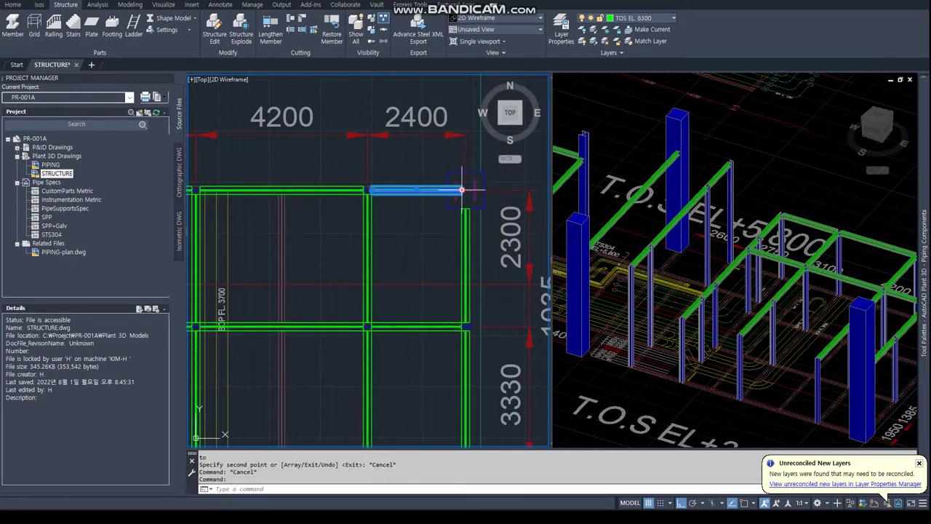
left_click(461, 190)
type("end")
key("Escape")
key("Escape")
scroll(335, 202, "down", 2)
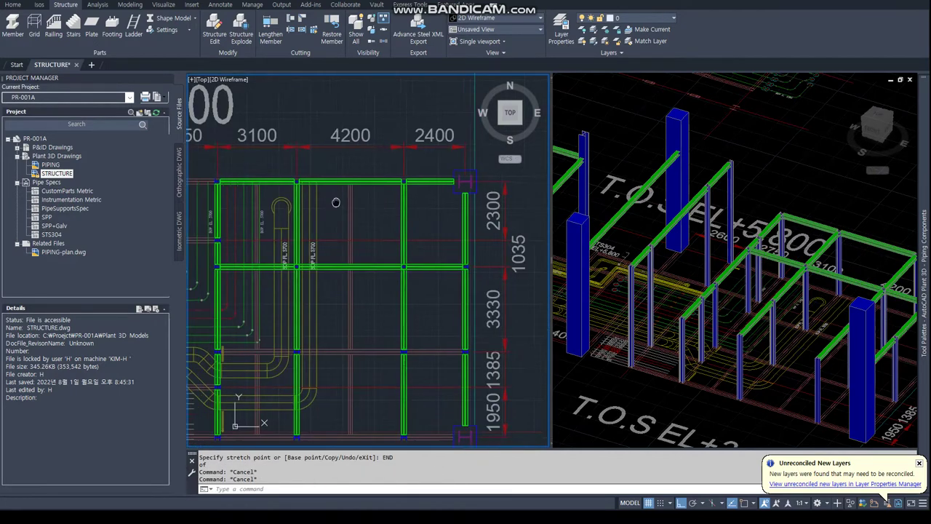
middle_click_drag(335, 202, 327, 237)
Start copying the three top beam segments from a nearest base point, then cancel.
key("Return")
left_click(284, 181)
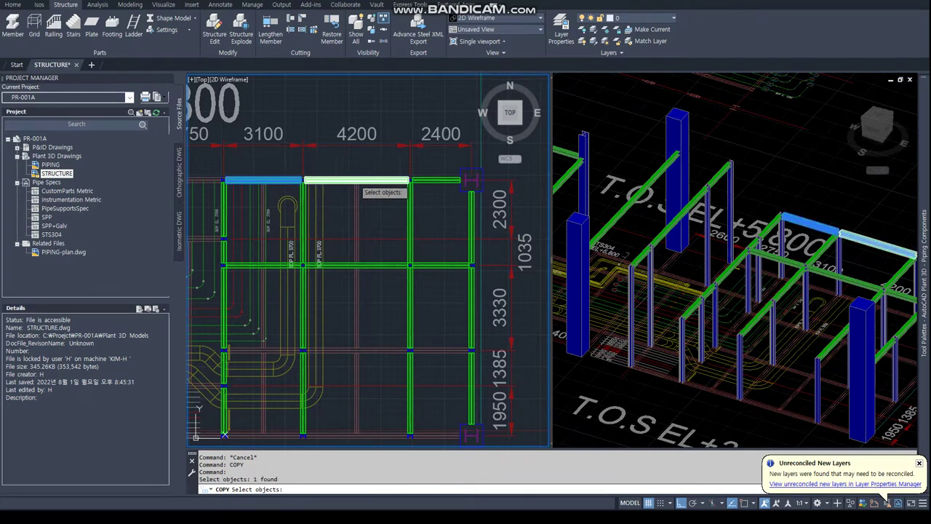
left_click(356, 180)
left_click(436, 181)
key("Return")
type("EA")
key("Return")
left_click(478, 183)
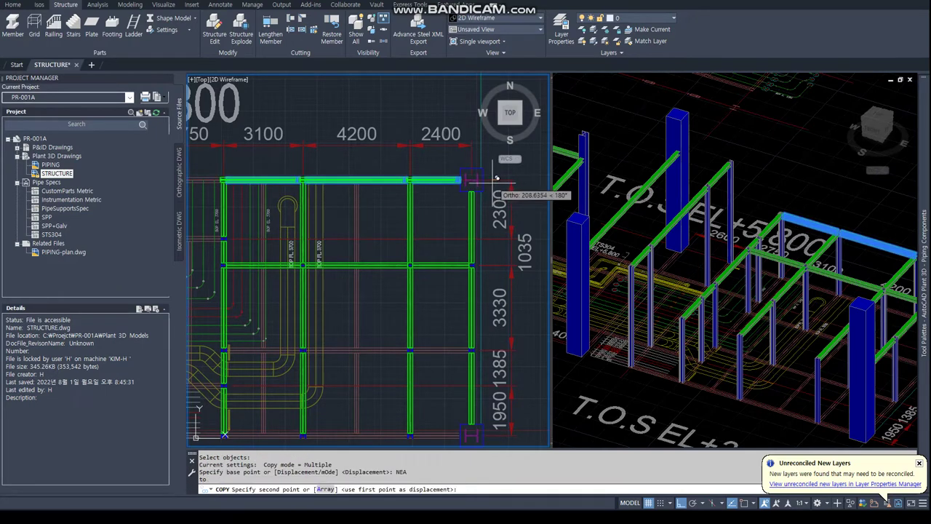
type("PER")
key("Return")
key("Escape")
middle_click_drag(449, 317, 456, 290)
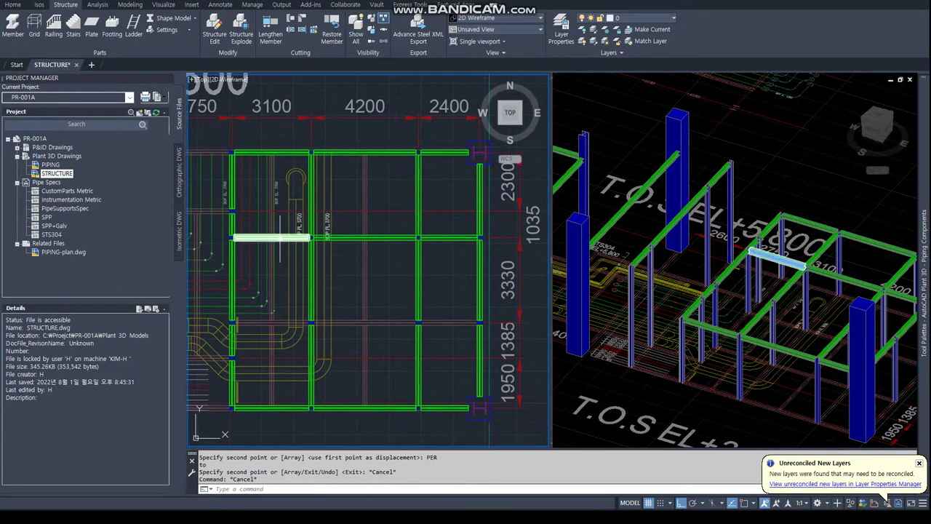
left_click(284, 237)
key("Escape")
Copy the second beam row's segments onto the next grid line with NEA and PER snaps.
key("Return")
scroll(284, 224, "up", 3)
scroll(290, 276, "down", 3)
left_click(291, 272)
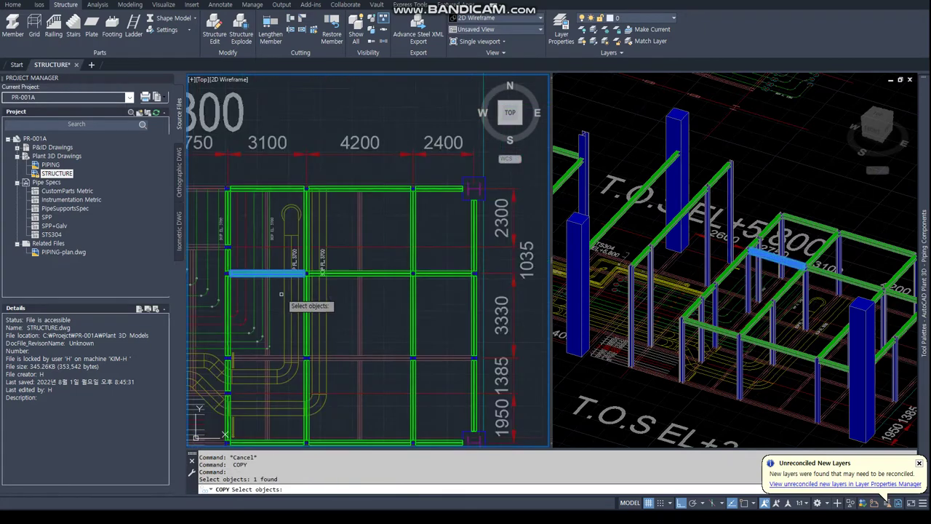
middle_click_drag(323, 274, 341, 218)
left_click(352, 217)
key("Return")
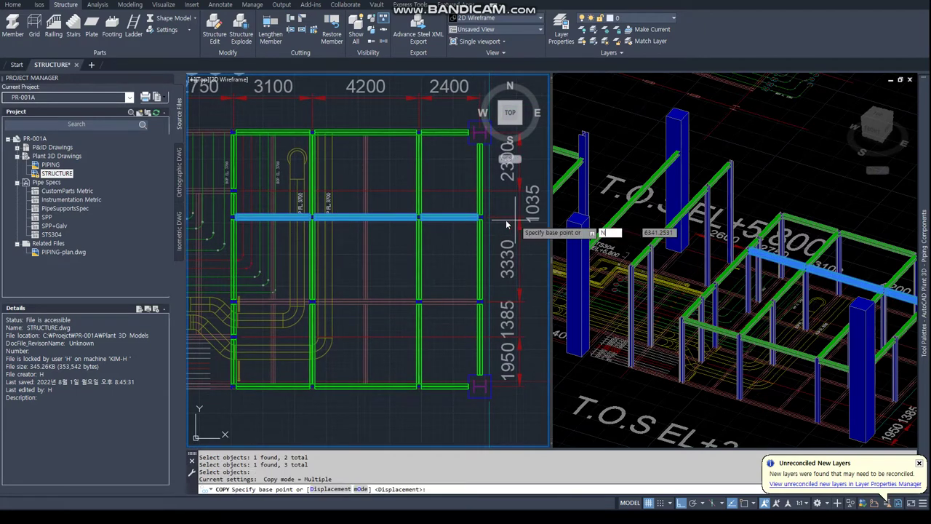
type("NEA")
key("Return")
left_click(513, 218)
type("PER")
key("Return")
left_click(516, 296)
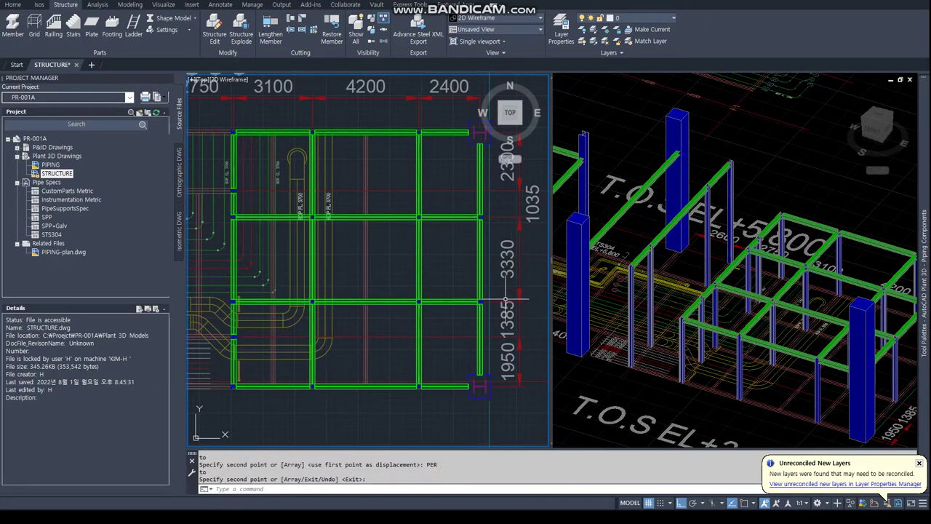
Copy the two segments of the vertical beam at a 2100 offset.
key("Return")
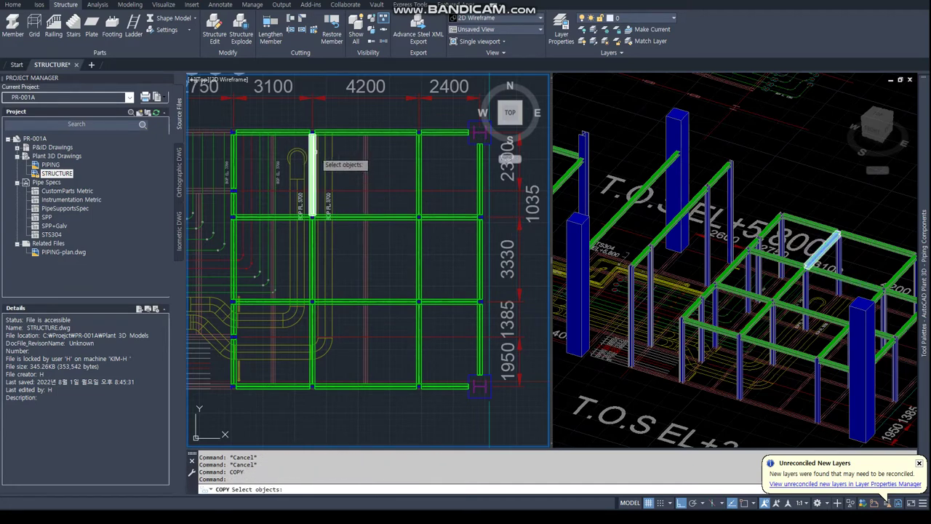
left_click(313, 154)
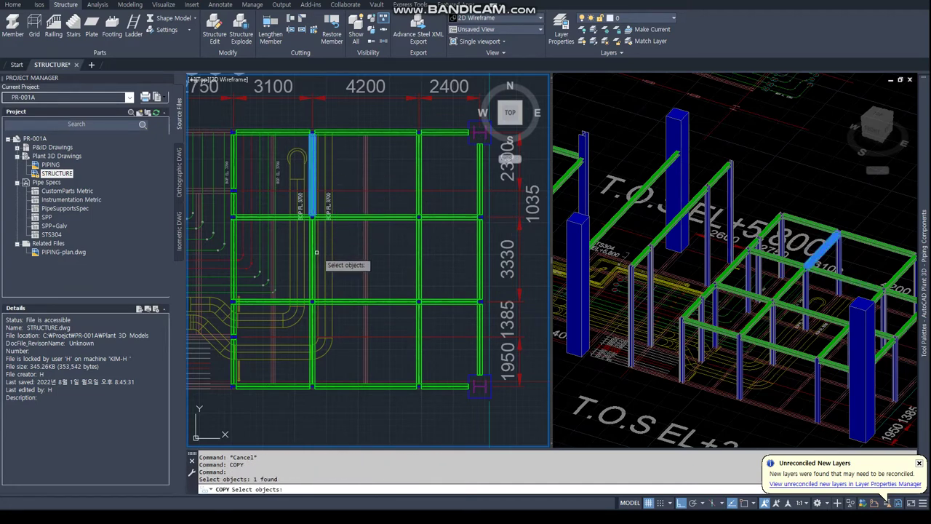
left_click(313, 334)
key("Return")
left_click(346, 320)
type("2100")
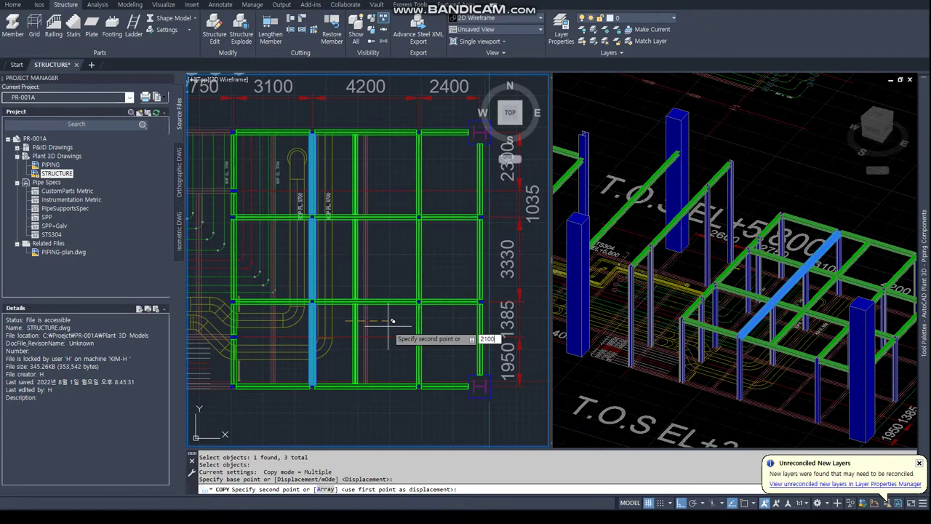
key("Return")
key("Return")
key("Return")
Copy the left vertical beam segments at a 1550 offset.
middle_click_drag(260, 204, 303, 225)
left_click(277, 196)
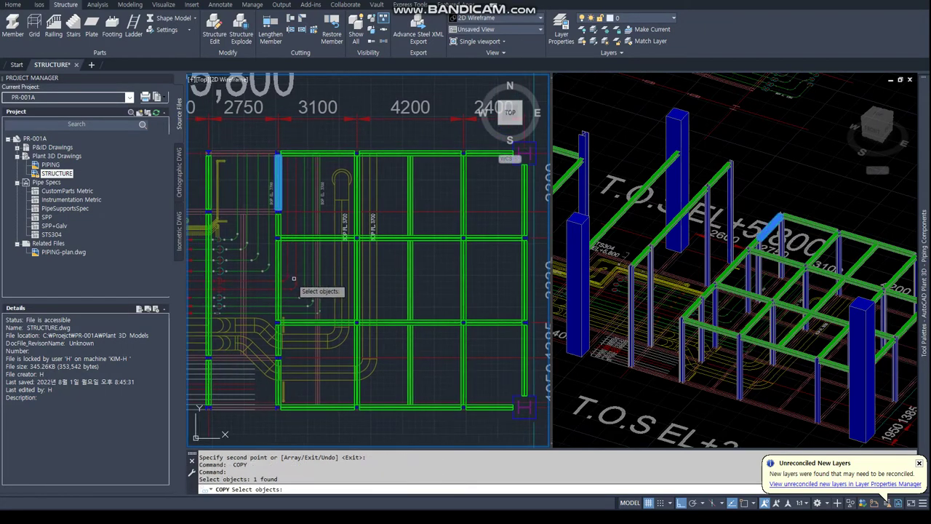
left_click(357, 226)
left_click(357, 283)
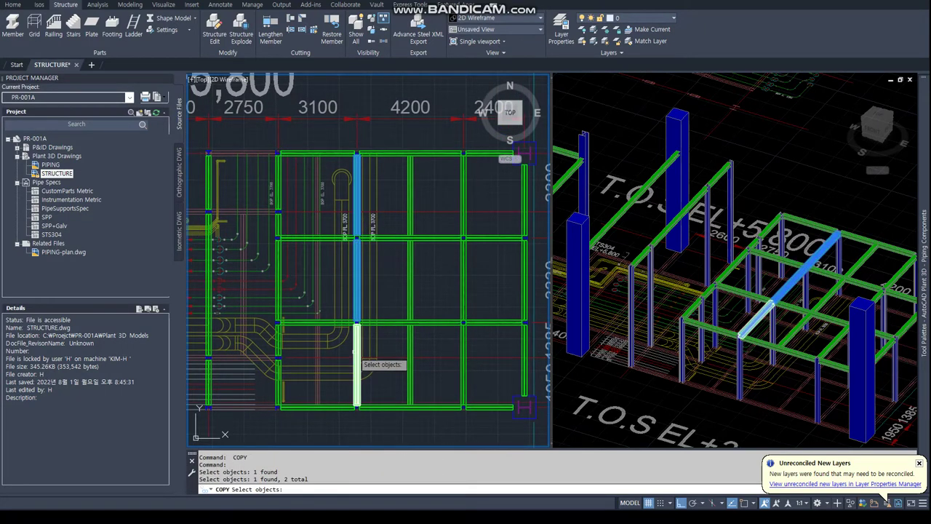
left_click(357, 364)
scroll(380, 276, "down", 1)
key("Return")
left_click(378, 396)
scroll(392, 404, "down", 2)
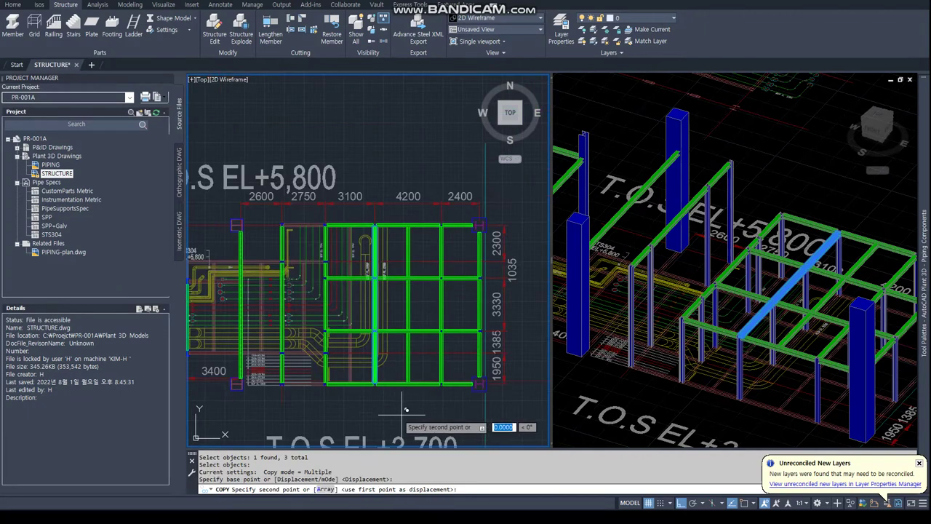
type("1550")
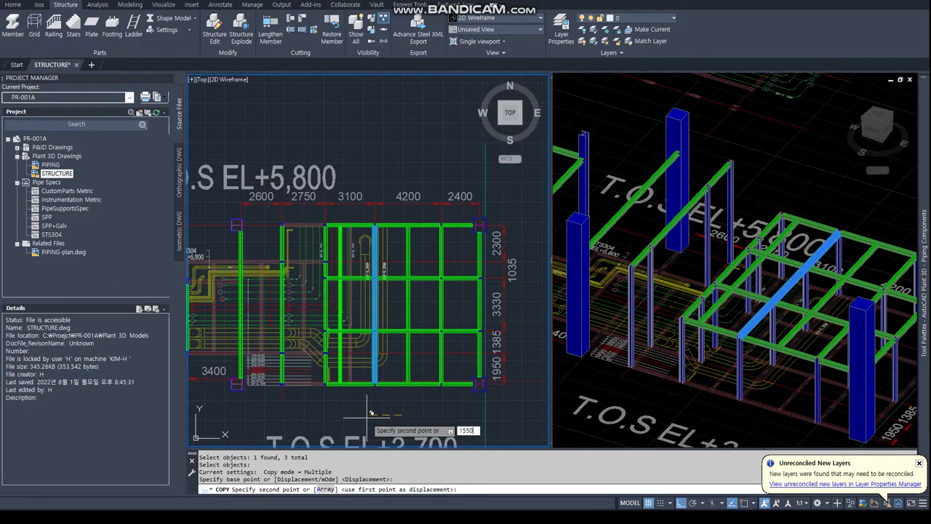
key("Return")
scroll(361, 218, "up", 1)
scroll(361, 211, "up", 1)
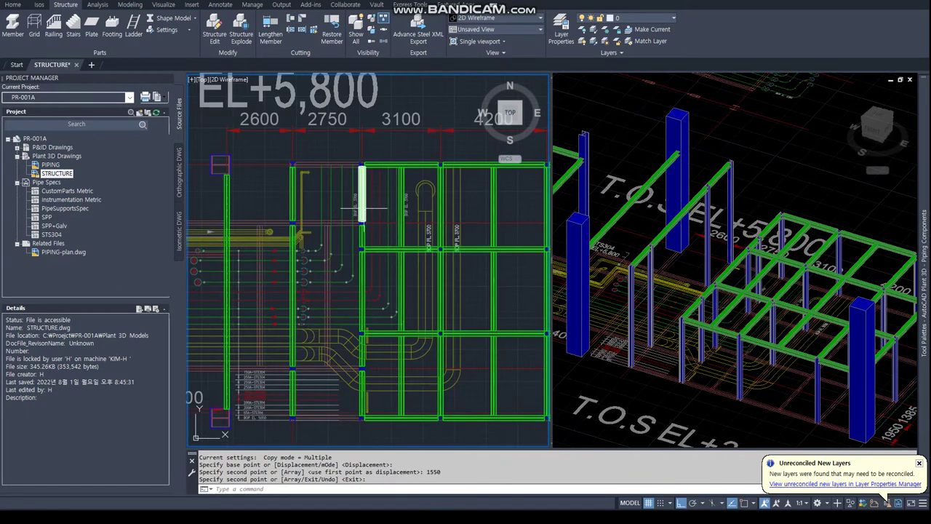
type("COPY")
key("Return")
key("Return")
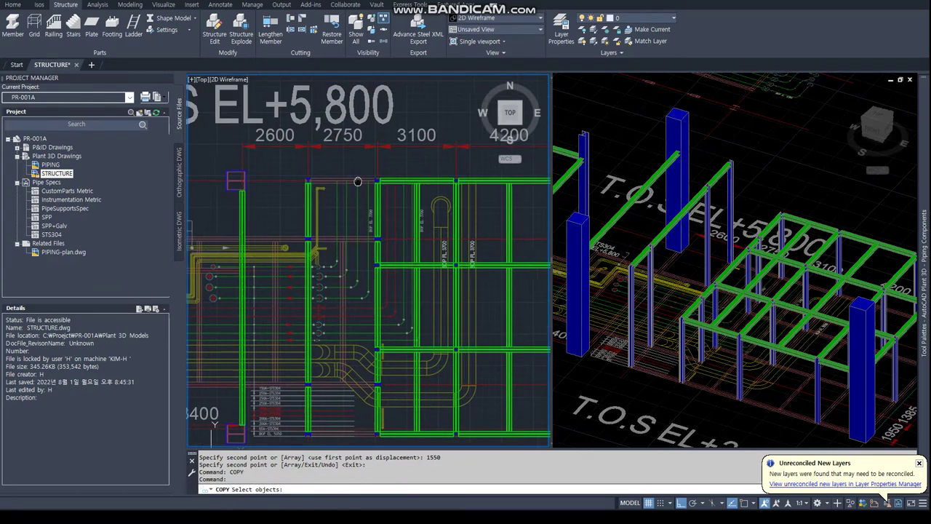
Copy the top beam using a nearest-point base and a perpendicular snap onto the grid line.
scroll(385, 181, "up", 1)
left_click(393, 181)
key("Return")
type("NEA")
key("Return")
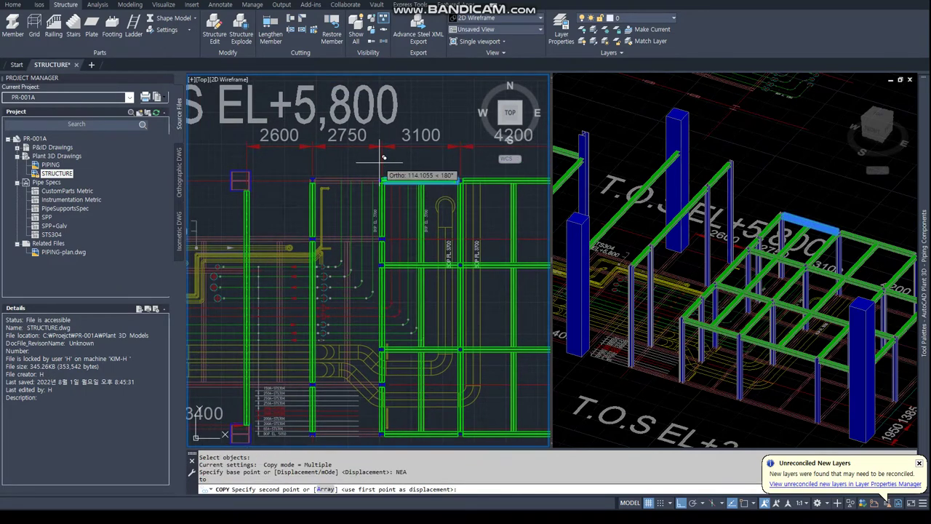
left_click(374, 163)
type("PER")
left_click(317, 163)
key("Escape")
Try stretching the copied beam's end to an endpoint snap, then cancel.
scroll(314, 161, "up", 3)
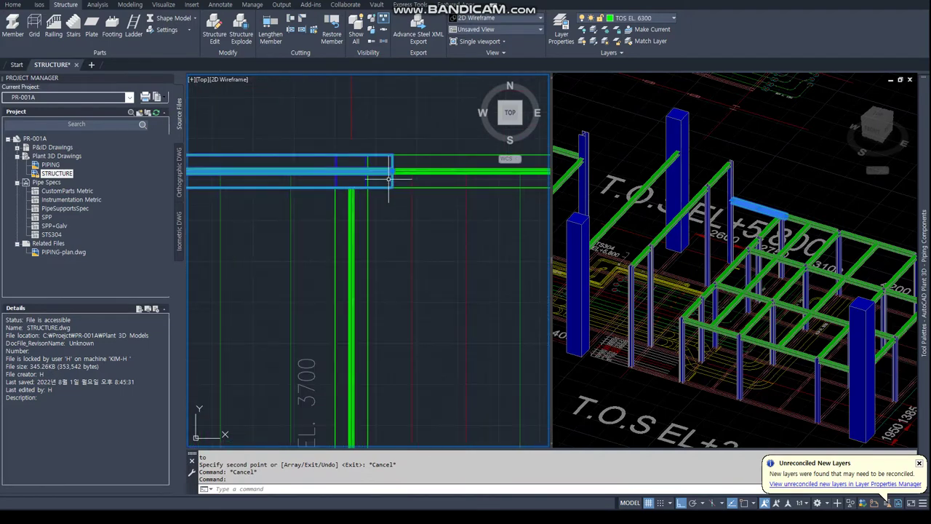
left_click(306, 171)
left_click(335, 172)
type("END")
key("Return")
key("Escape")
key("Escape")
scroll(338, 157, "down", 2)
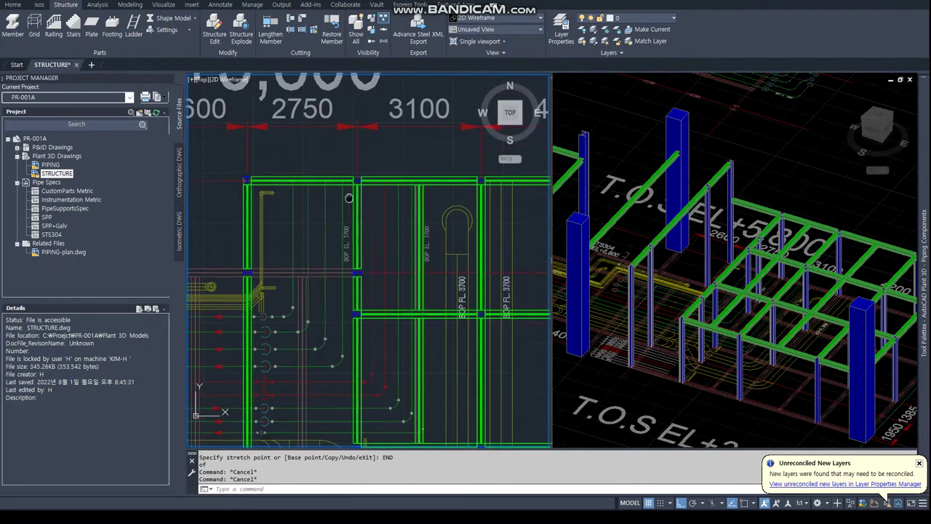
scroll(349, 170, "down", 2)
Copy the top beam again from a nearest-point base onto the adjoining grid line.
key("Return")
left_click(320, 163)
key("Return")
scroll(327, 168, "down", 2)
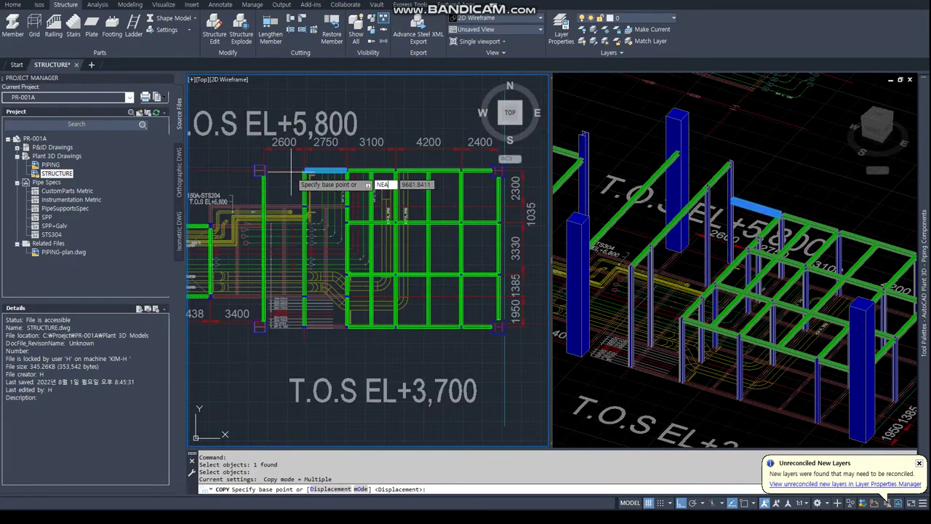
type("NEA")
left_click(334, 170)
left_click(411, 209)
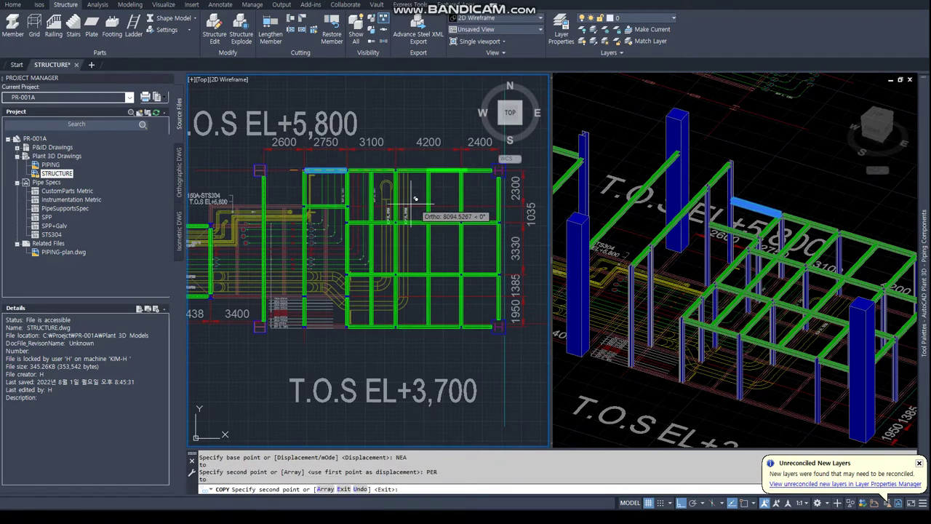
scroll(287, 361, "up", 2)
key("Return")
key("Return")
Copy another top beam perpendicular onto the grid line using nearest and perpendicular snaps.
left_click(349, 113)
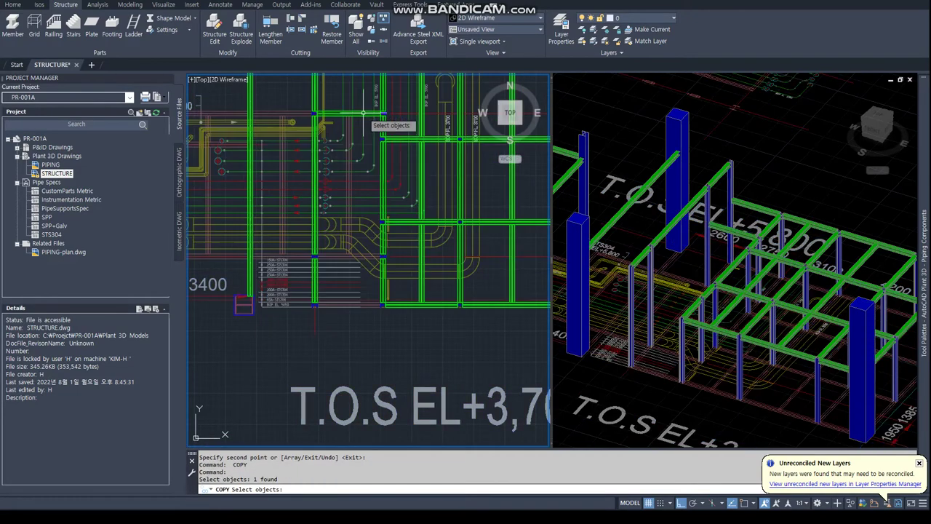
key("Return")
type("NEA")
key("Return")
type("PER")
key("Return")
left_click(382, 236)
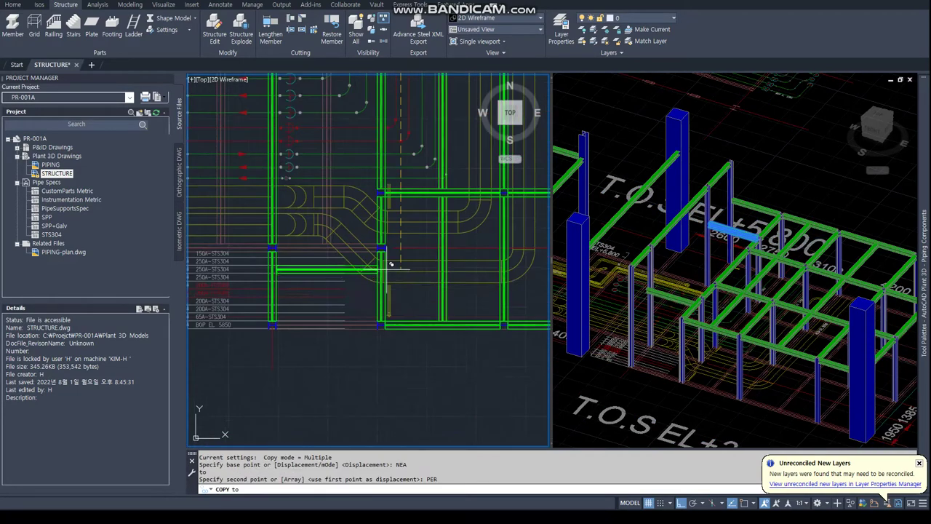
Place a second perpendicular-snapped copy of that beam and finish copying.
scroll(381, 260, "up", 2)
scroll(390, 260, "down", 2)
scroll(468, 245, "down", 1)
type("PER")
key("Return")
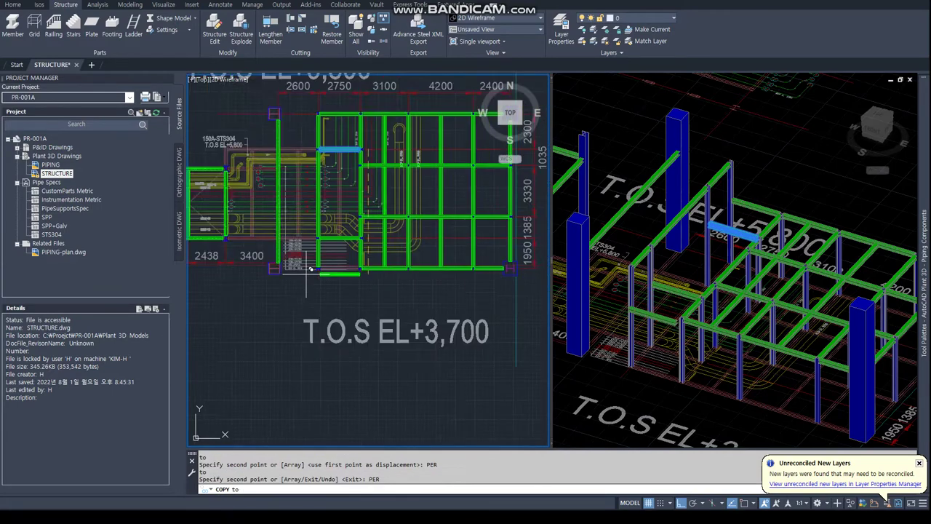
scroll(468, 249, "up", 1)
scroll(401, 245, "up", 2)
left_click(401, 249)
scroll(401, 250, "down", 1)
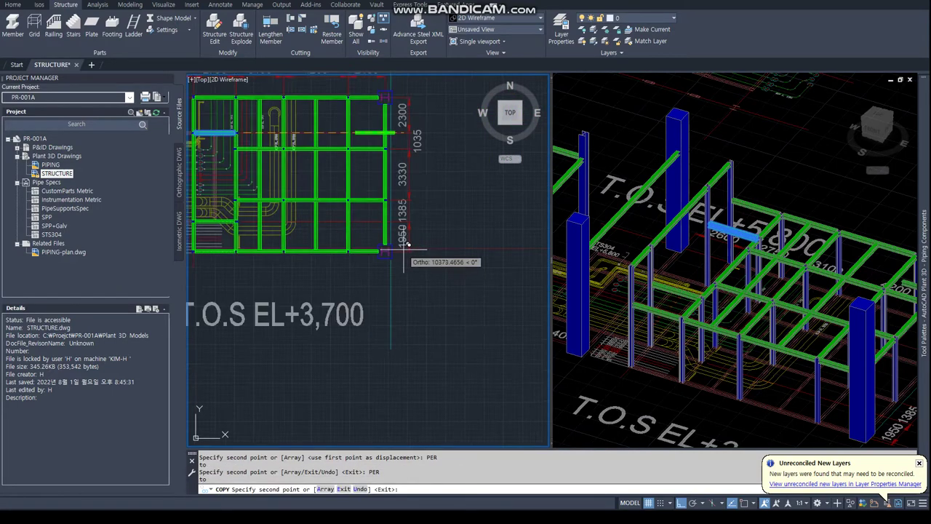
key("Return")
Start a new copy of the short beam in the EL+5,800 grid and select it.
scroll(311, 297, "up", 1)
scroll(311, 296, "up", 1)
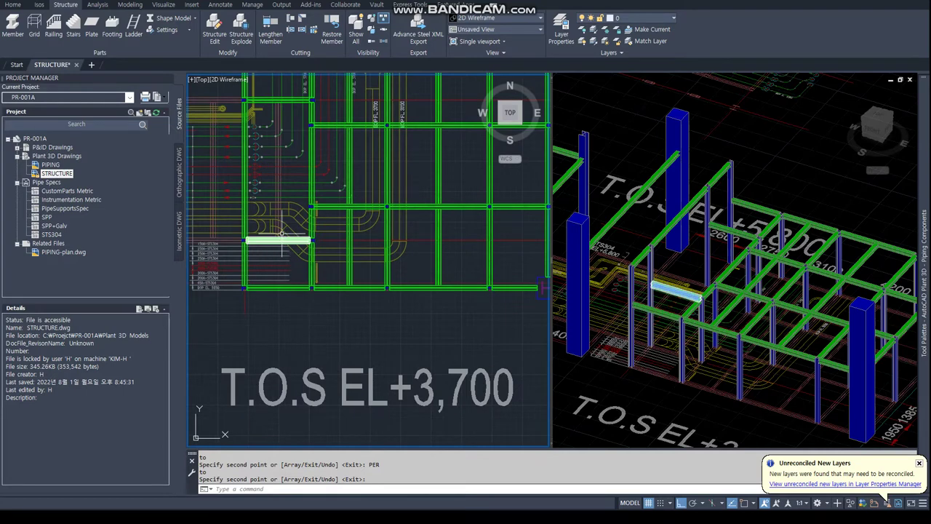
scroll(276, 229, "up", 2)
scroll(287, 218, "up", 2)
scroll(280, 209, "up", 1)
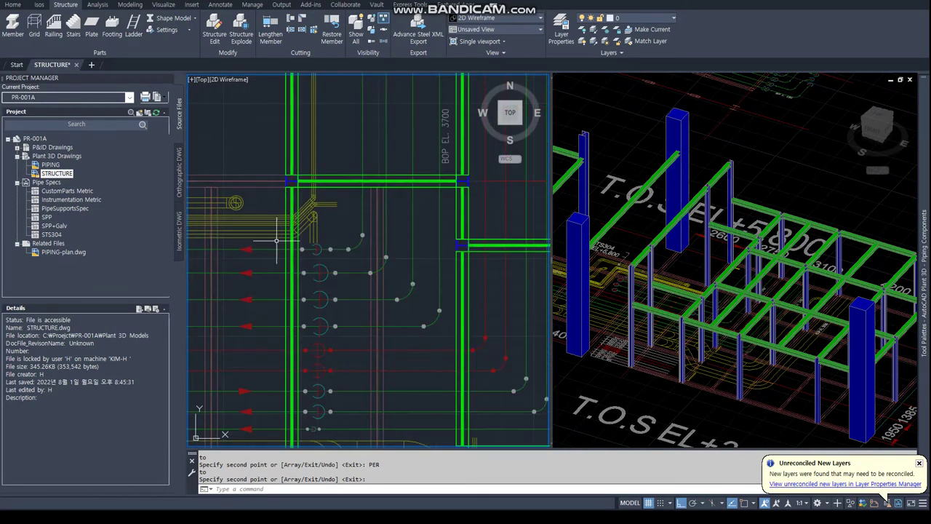
scroll(313, 244, "down", 1)
scroll(337, 256, "down", 1)
type("o")
key("Return")
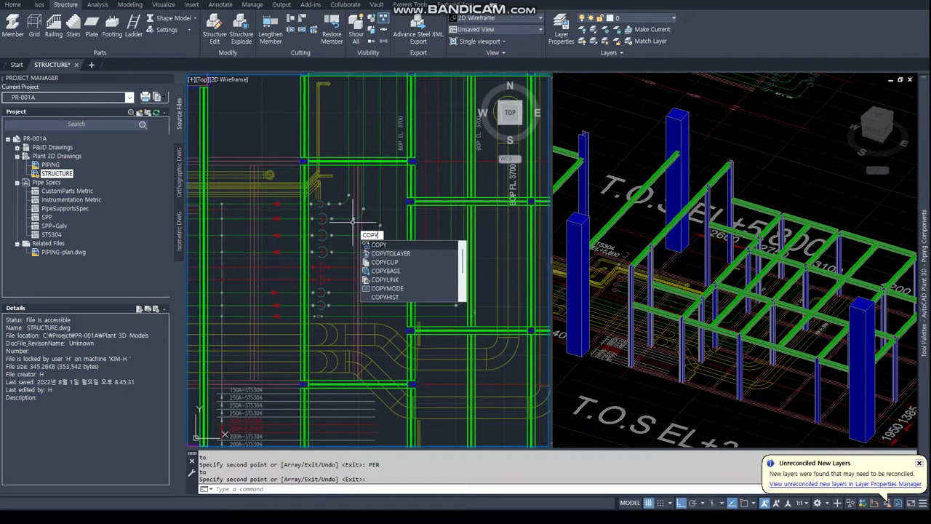
left_click(411, 255)
scroll(407, 291, "down", 2)
key("Return")
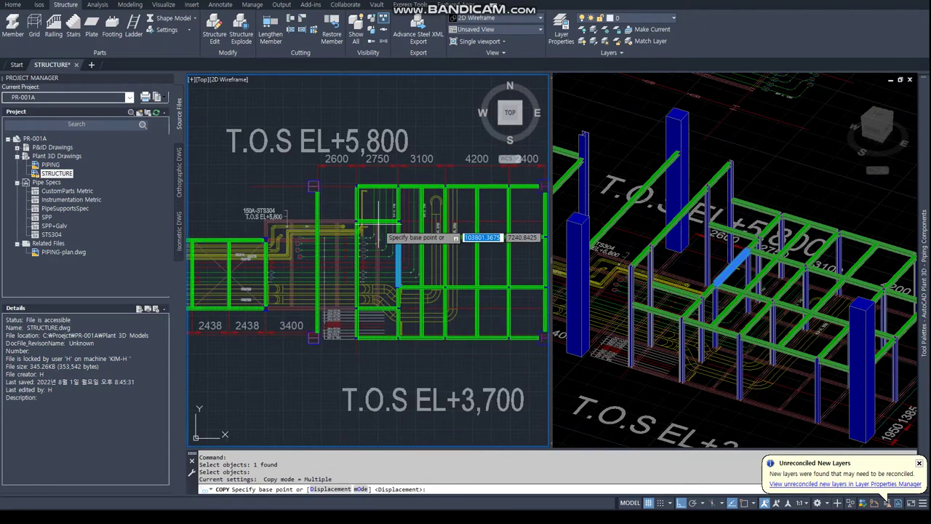
scroll(410, 229, "up", 5)
Measure the distance between two beam midpoints with MID snaps, reading 1375.
key("Escape")
scroll(376, 211, "up", 3)
type("MID")
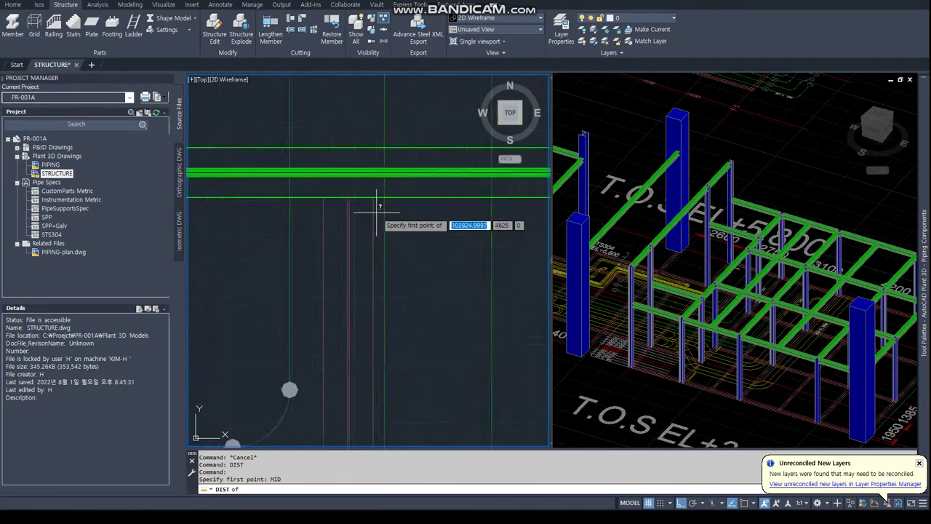
key("Escape")
key("Return")
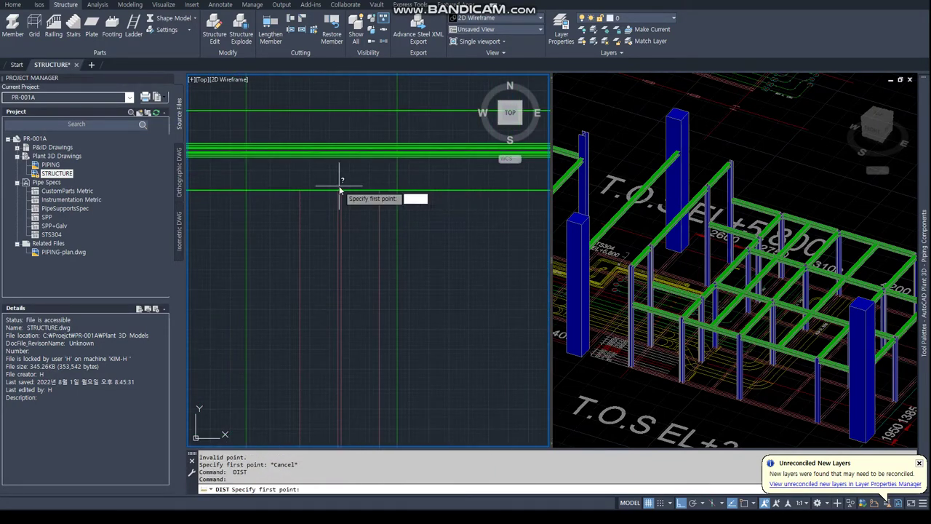
type("mid")
key("Return")
left_click(362, 191)
scroll(362, 190, "down", 2)
type("mid")
key("Return")
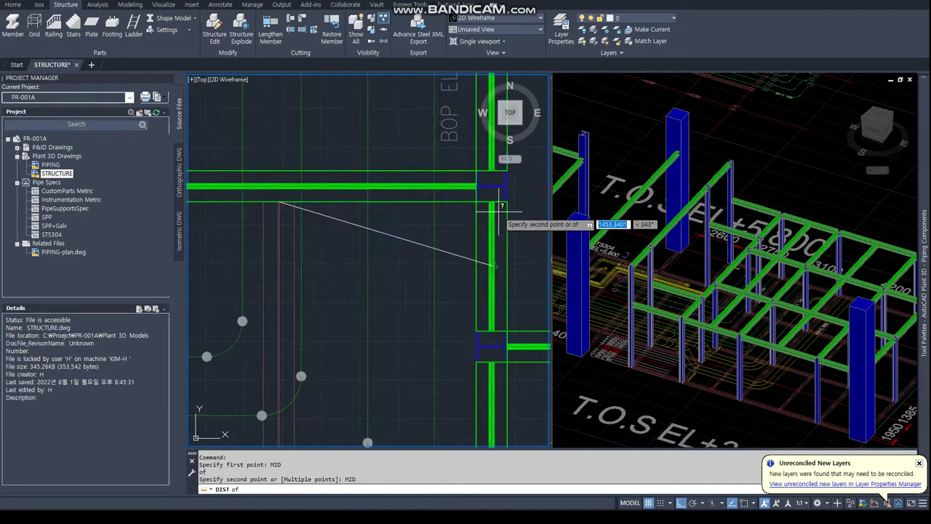
scroll(480, 174, "up", 3)
left_click(476, 191)
scroll(476, 216, "up", 2)
scroll(476, 216, "down", 2)
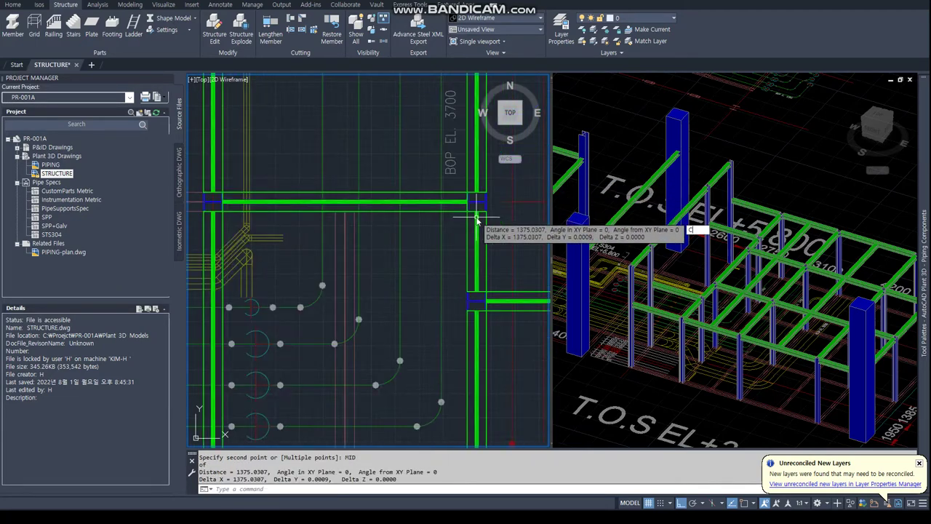
Copy the short beam 1375 to the left.
type("co")
key("Return")
left_click(478, 259)
scroll(473, 258, "down", 2)
key("Return")
left_click(455, 262)
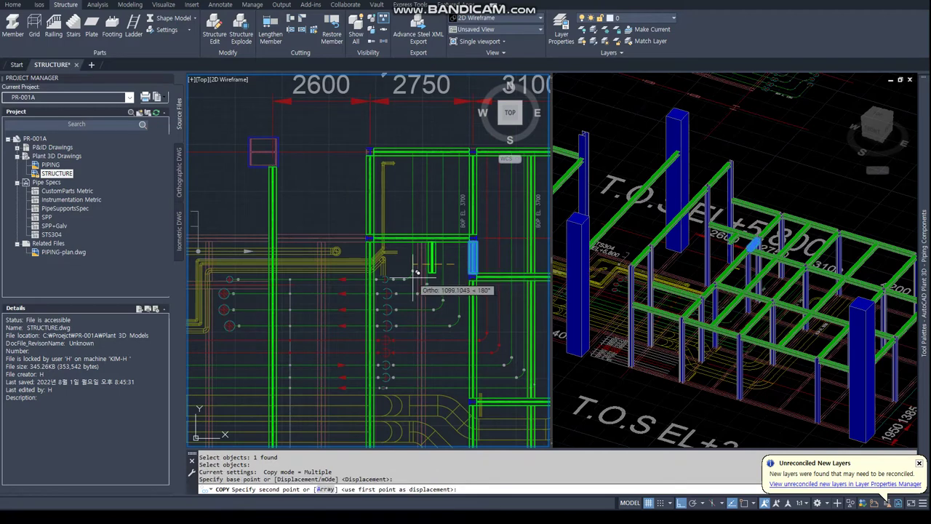
type("75")
key("Return")
key("Escape")
key("Escape")
key("Escape")
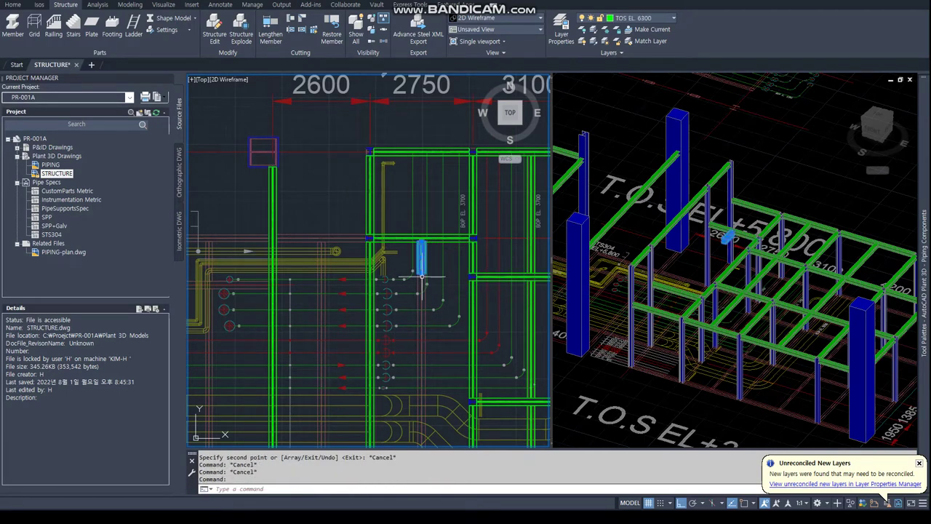
Attempt to stretch a beam end with a perpendicular snap, then cancel it.
left_click(421, 272)
scroll(407, 247, "up", 3)
type("per")
key("Return")
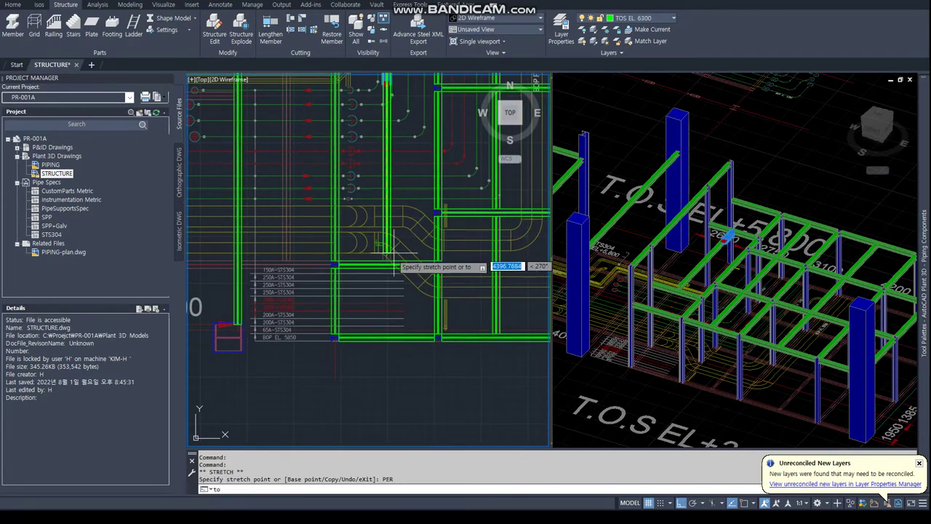
scroll(398, 275, "up", 2)
key("Escape")
scroll(399, 262, "down", 4)
scroll(374, 338, "up", 3)
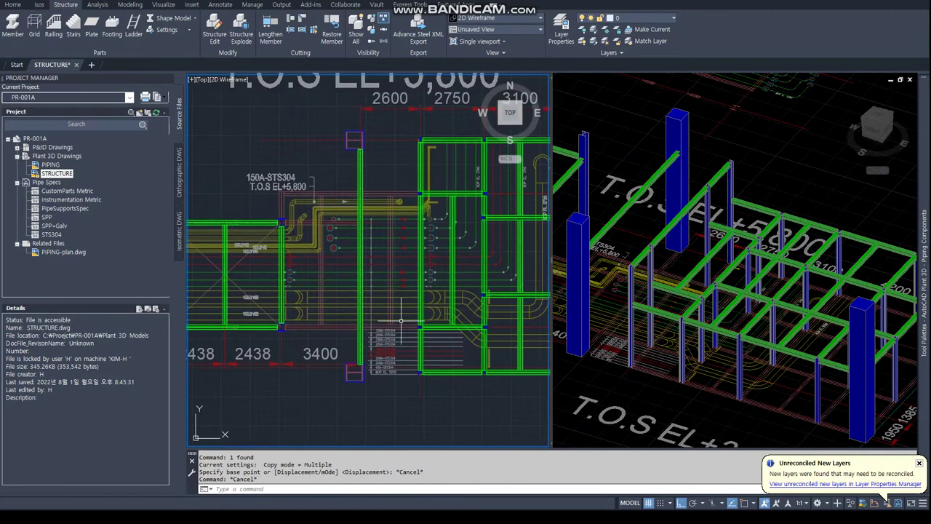
scroll(375, 338, "up", 3)
scroll(406, 339, "down", 5)
Begin copying the horizontal beam with a nearest snap, then cancel.
key("Return")
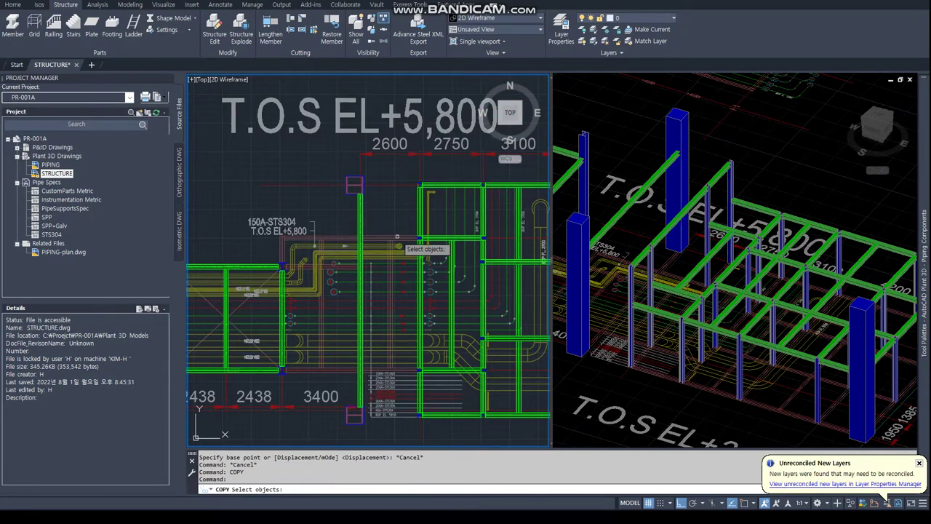
left_click(445, 240)
key("Return")
type("NEA")
key("Return")
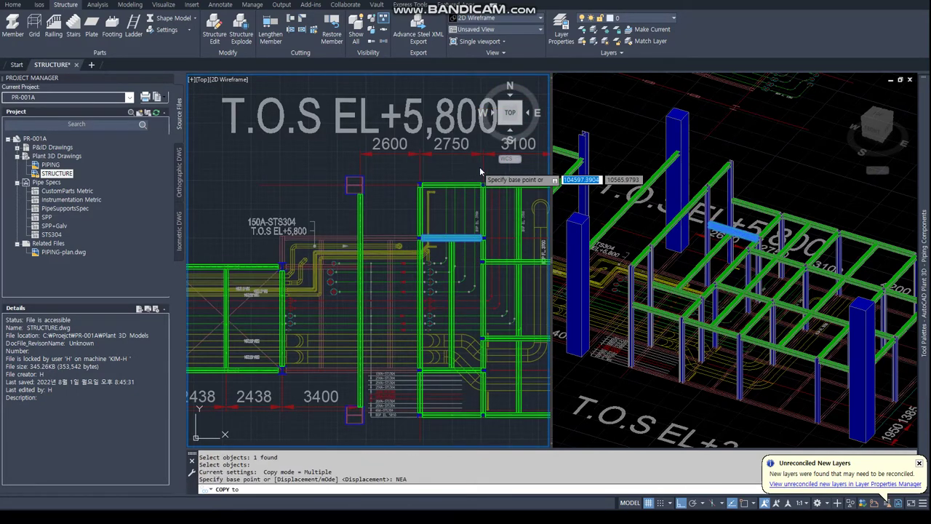
key("Escape")
Copy the horizontal beam using a nearest-point base and perpendicular destination snap.
key("Return")
left_click(451, 239)
key("Return")
type("N")
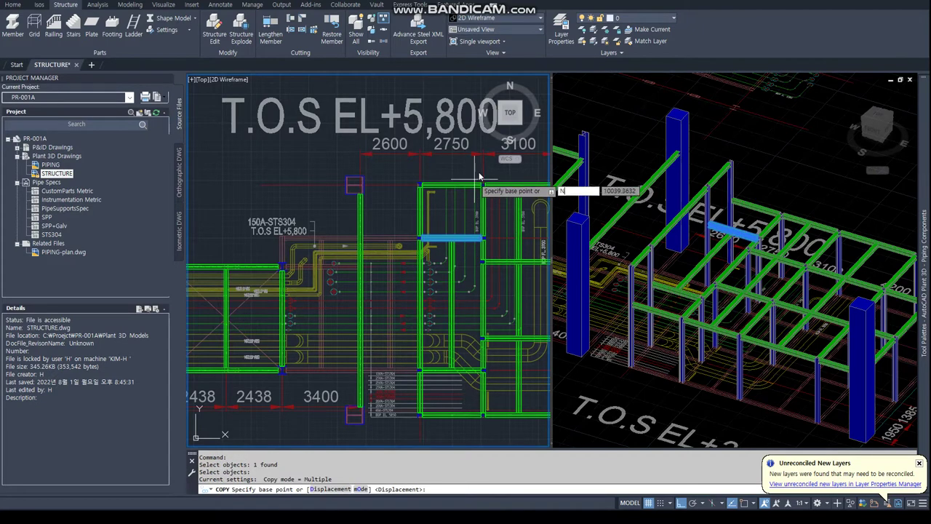
type("EA")
key("Return")
left_click(481, 175)
type("PER")
key("Return")
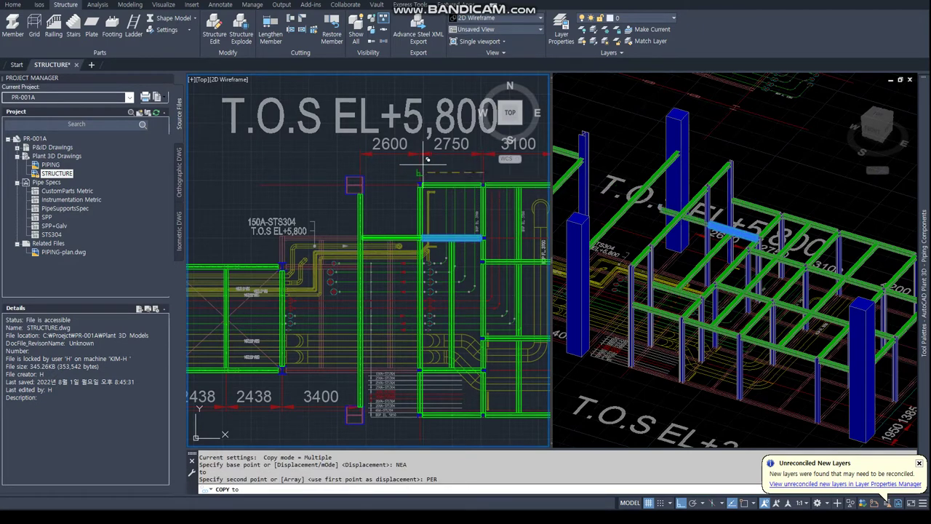
key("Escape")
scroll(488, 242, "up", 4)
Try stretching the copied beam's end perpendicular, cancelling it and the ortho prompt.
left_click(400, 229)
left_click(324, 230)
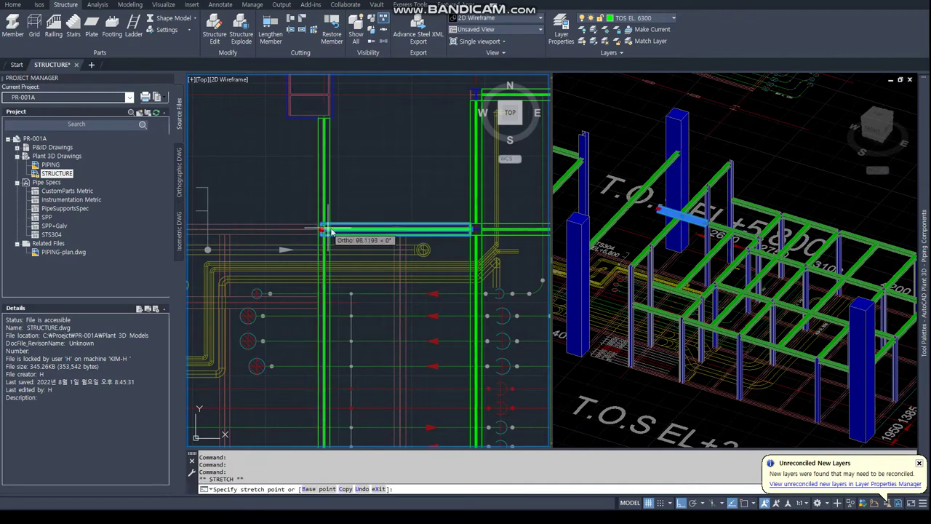
type("PER")
key("Return")
key("Escape")
key("Escape")
scroll(343, 234, "up", 3)
type(".M(")
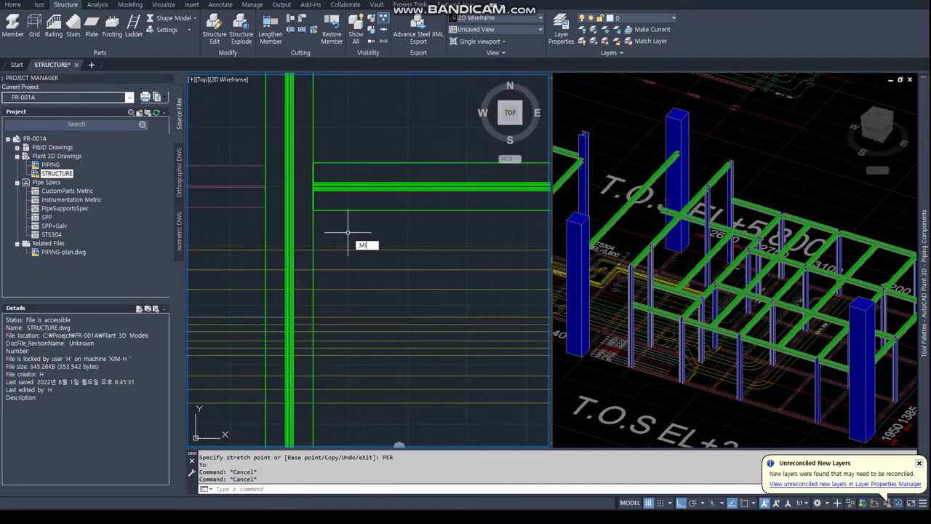
key("Return")
key("Escape")
type("MIRR")
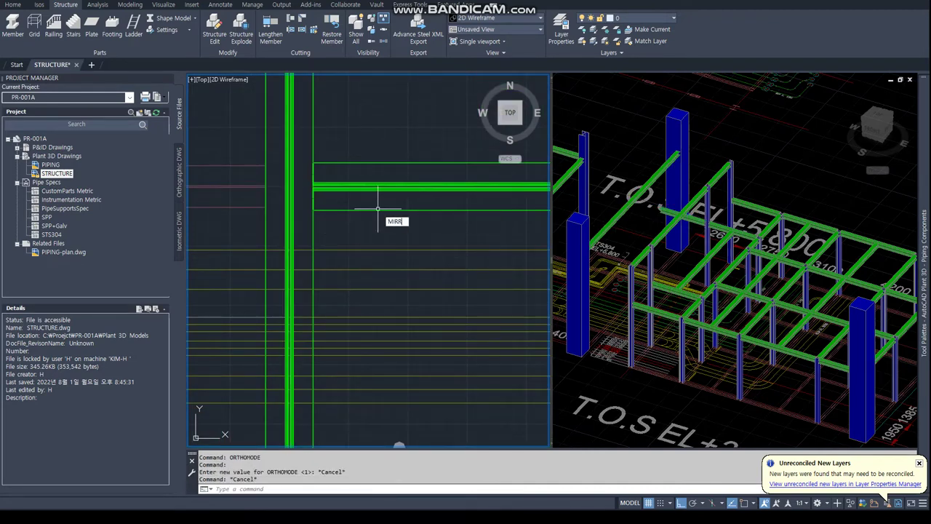
Mirror the horizontal beam across a vertical line, keeping the original.
type("OR")
key("Return")
left_click(377, 208)
scroll(377, 218, "down", 4)
key("Return")
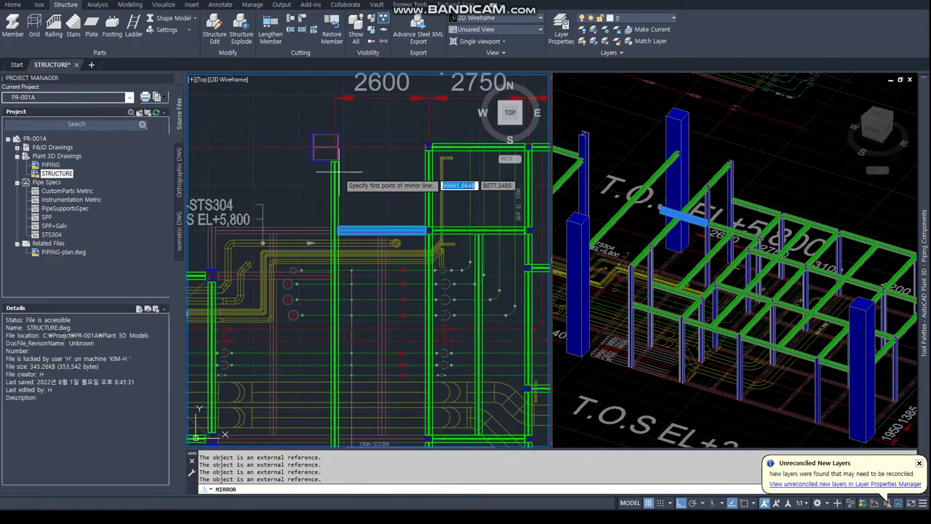
left_click(338, 175)
left_click(340, 125)
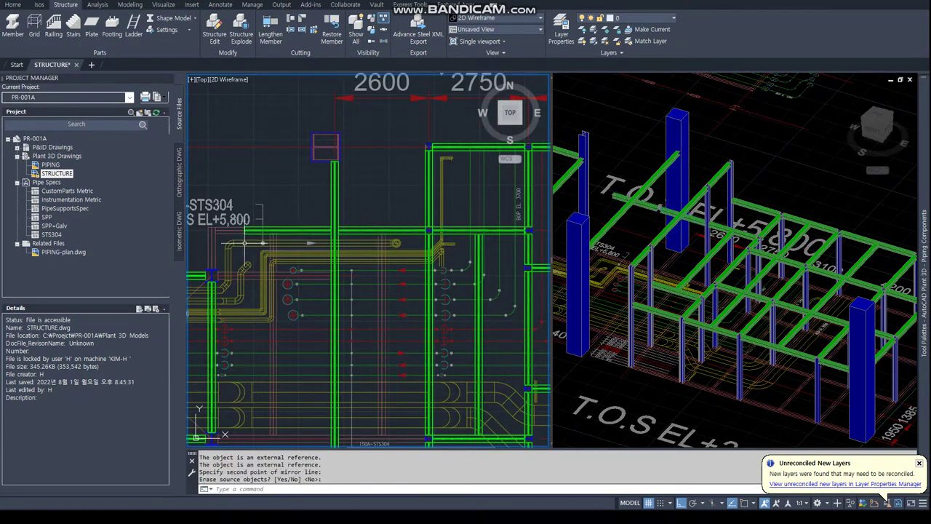
key("Return")
Attempt a perpendicular stretch of the mirrored beam's end, then cancel.
left_click(245, 231)
scroll(245, 231, "up", 2)
type("PER")
key("Return")
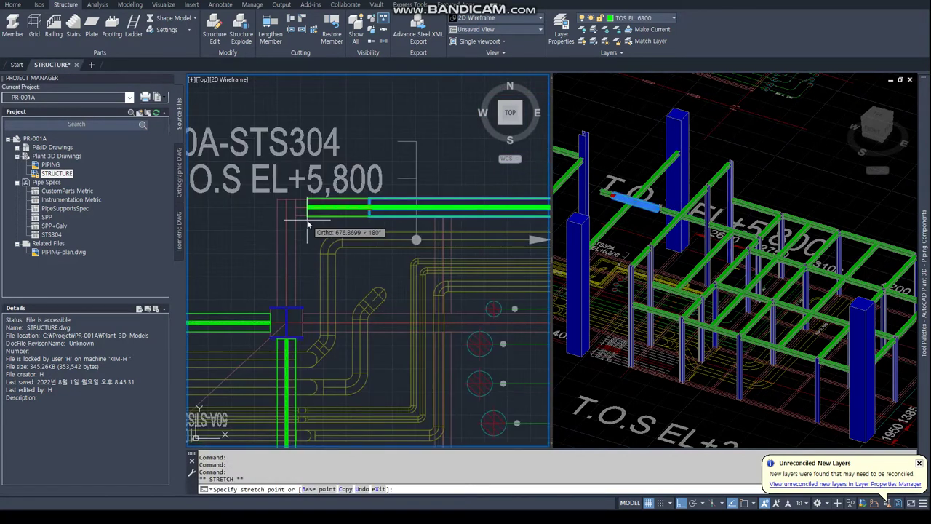
scroll(307, 220, "up", 2)
key("Escape")
scroll(275, 226, "up", 2)
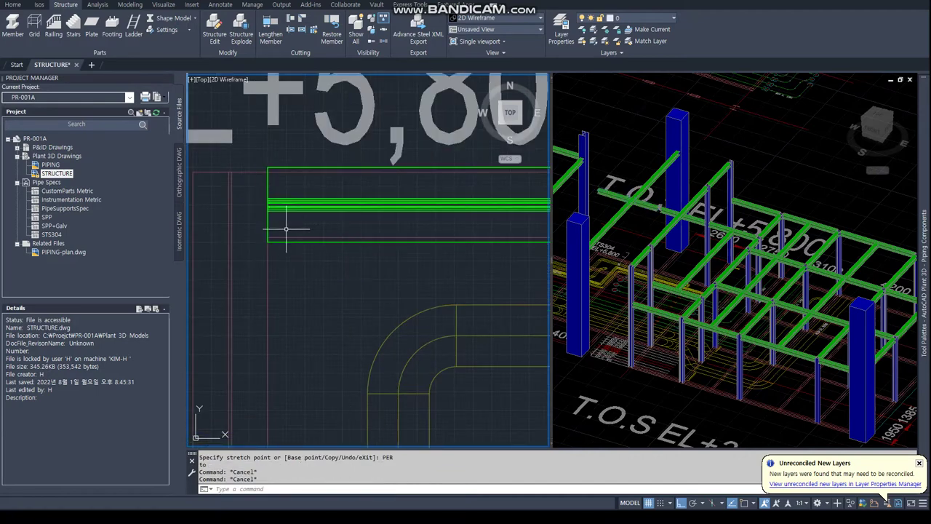
Measure the 175 offset with END snaps, then pick the beam in Structure Edit.
type("DI")
key("Return")
type("END")
key("Return")
left_click(275, 236)
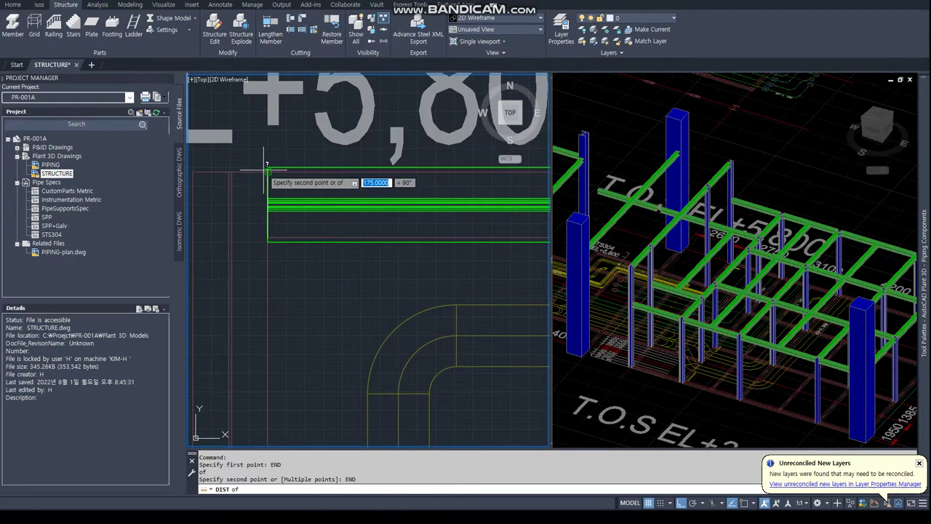
left_click(269, 168)
key("Escape")
key("Escape")
left_click(214, 34)
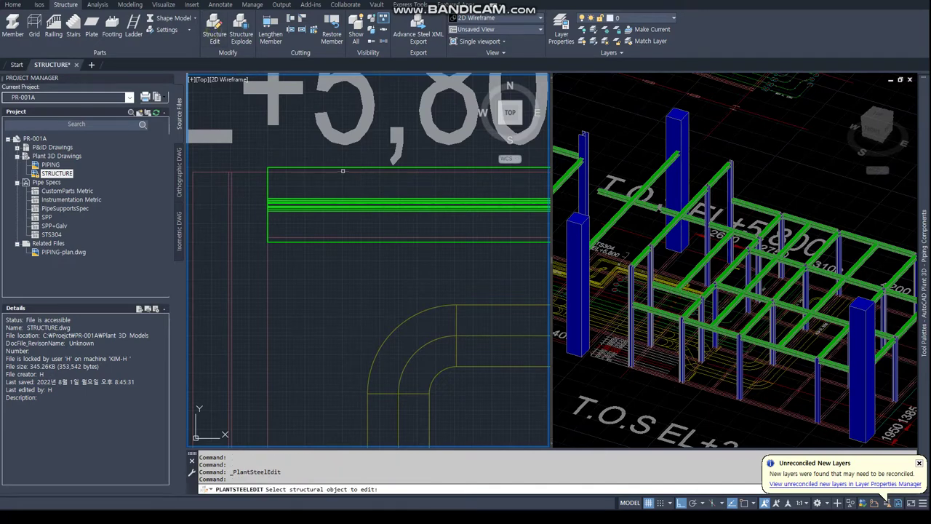
left_click(344, 169)
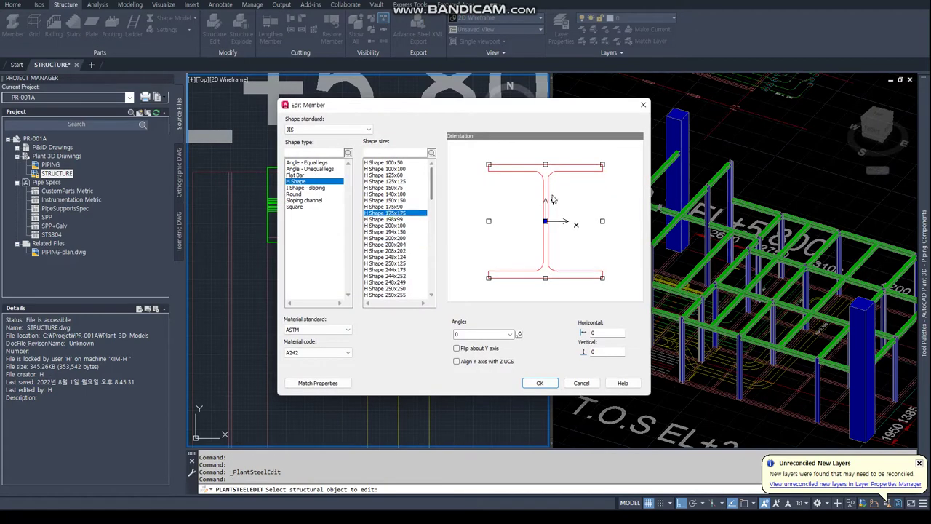
Confirm the pending member settings, cancel the edit, and orbit out for a wider view.
left_click(537, 383)
scroll(645, 204, "up", 3)
scroll(647, 210, "up", 3)
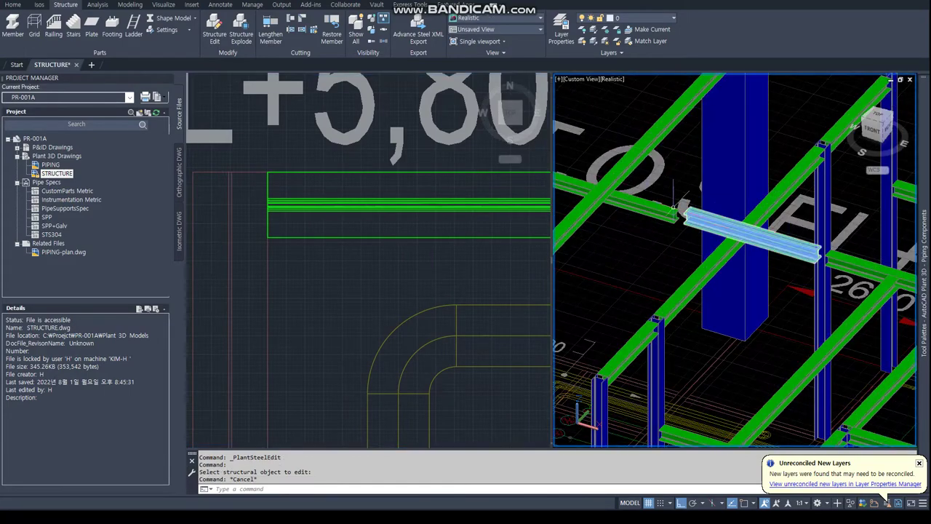
key("Escape")
key("Escape")
key("Escape")
scroll(651, 214, "up", 3)
scroll(653, 218, "up", 3)
scroll(652, 218, "down", 5)
mouse_move(652, 218)
middle_mouse_down("shift")
mouse_move(740, 242)
mouse_move(654, 234)
middle_mouse_up("shift")
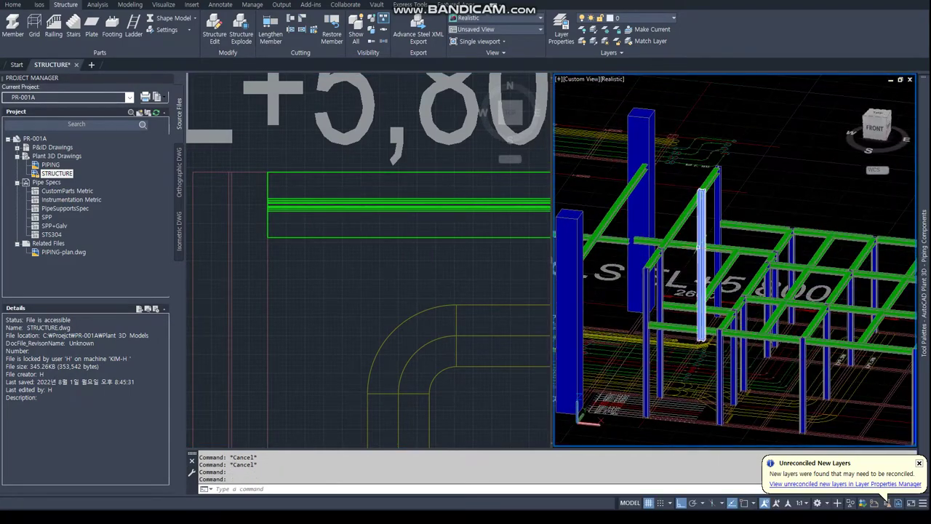
Read a beam endpoint's coordinates with the ID command.
type("id")
key("Return")
scroll(640, 231, "up", 3)
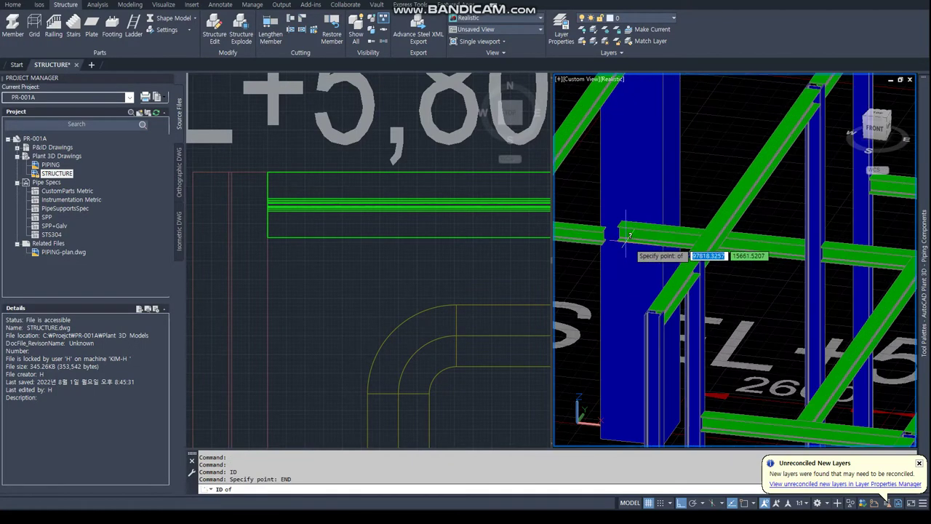
left_click(623, 218)
Change the beam between the two columns to JIS H Shape 200x200 with vertical offset 100.
left_click(625, 227)
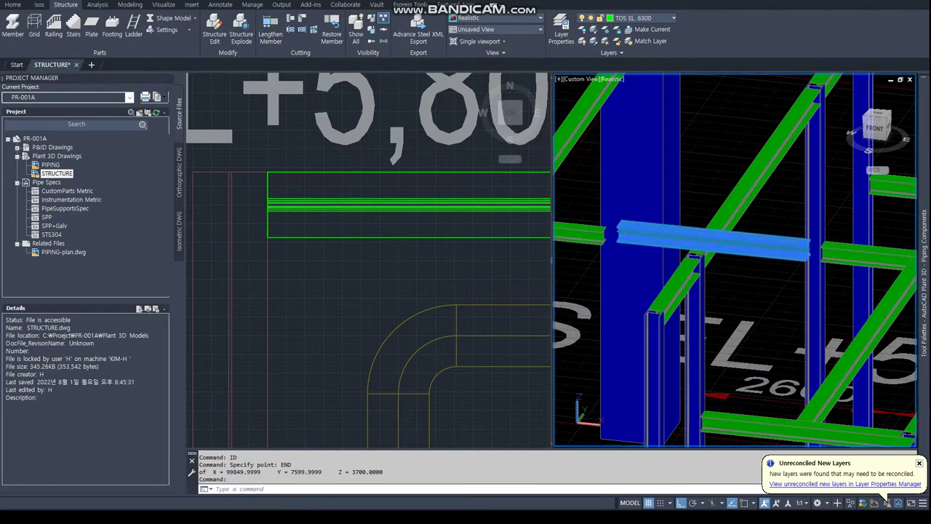
left_click(213, 34)
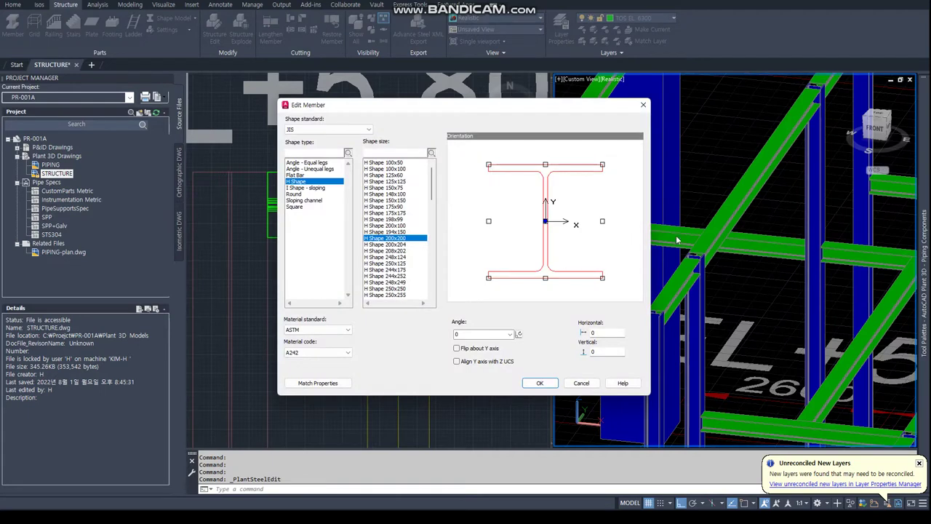
left_click(642, 105)
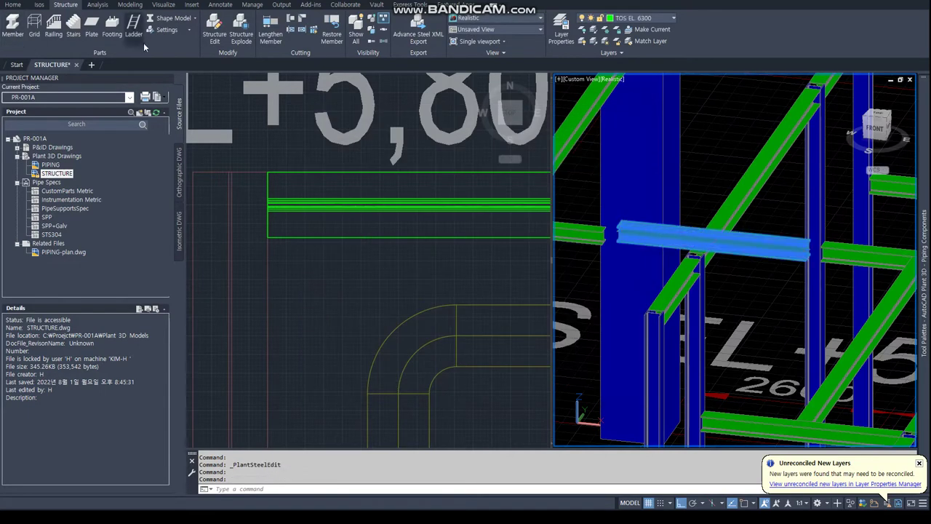
left_click(214, 34)
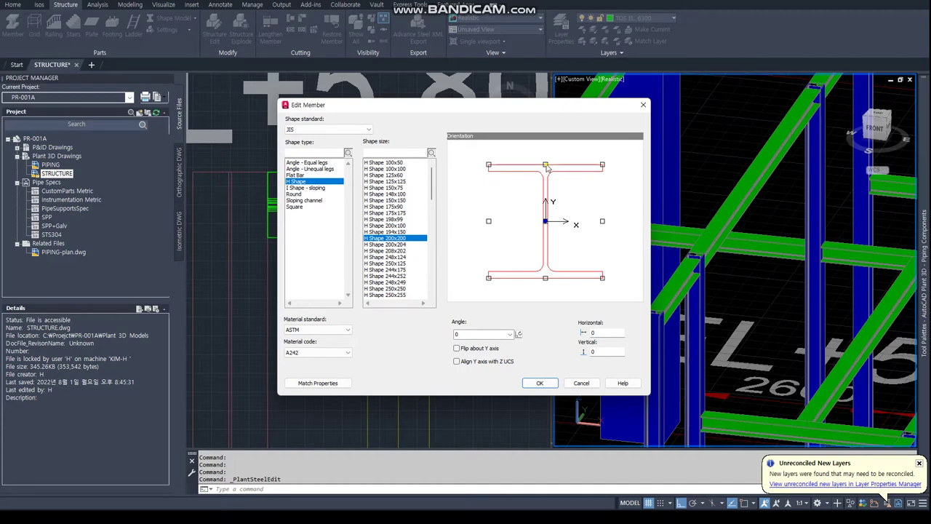
left_click(540, 384)
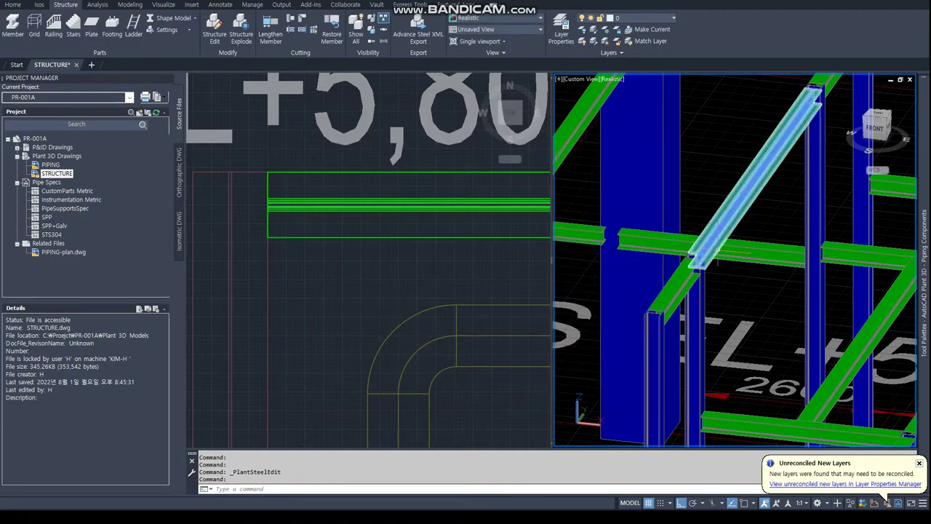
Change another beam to the JIS H Shape 200x200 profile.
middle_click_drag(702, 259, 680, 219, "shift")
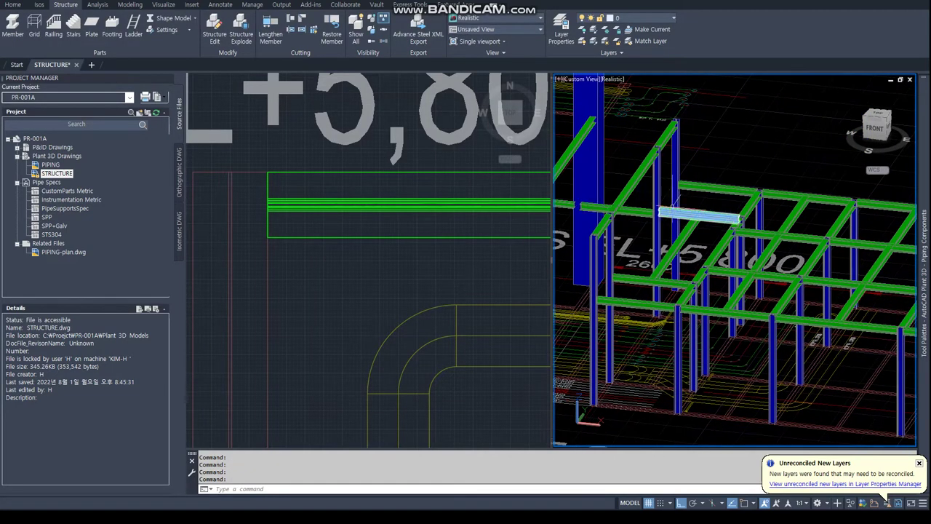
left_click(681, 210)
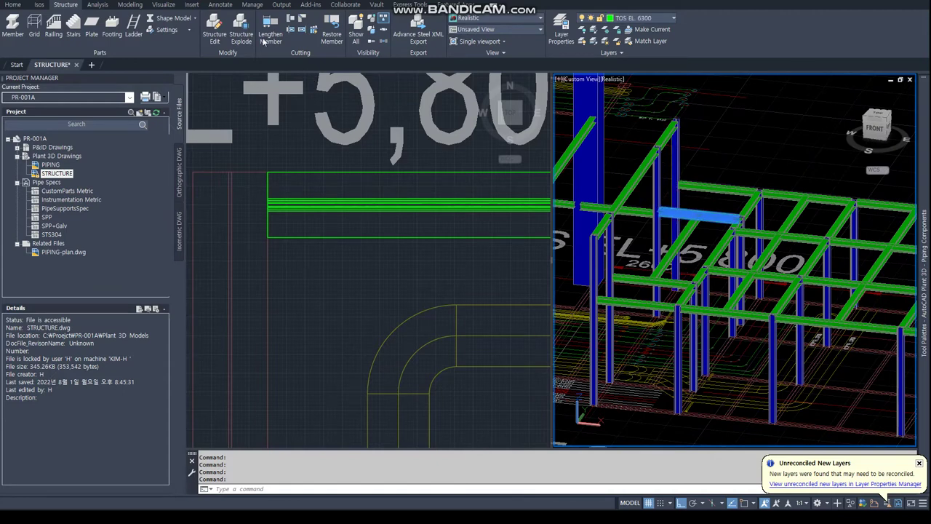
left_click(166, 29)
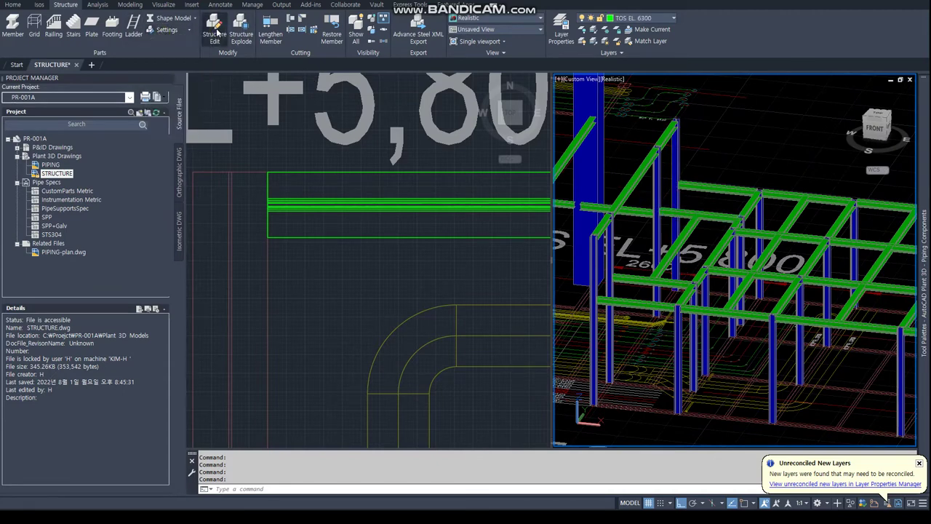
left_click(214, 32)
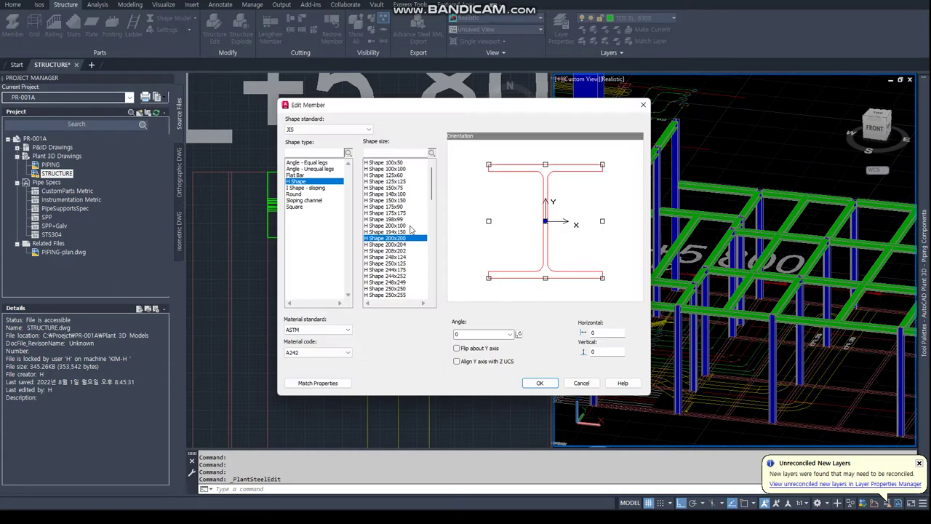
left_click(539, 384)
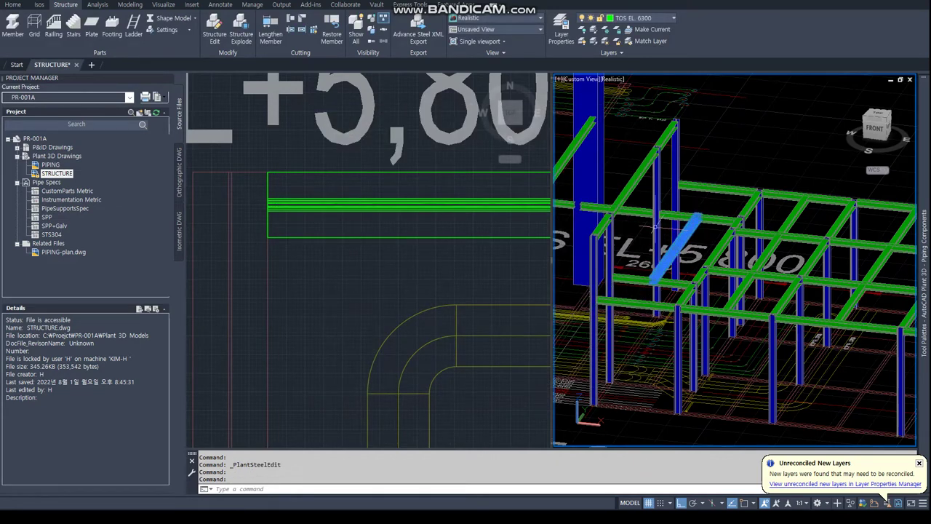
Apply the same H Shape 200x200 settings to the added lower grid beams.
left_click(651, 282)
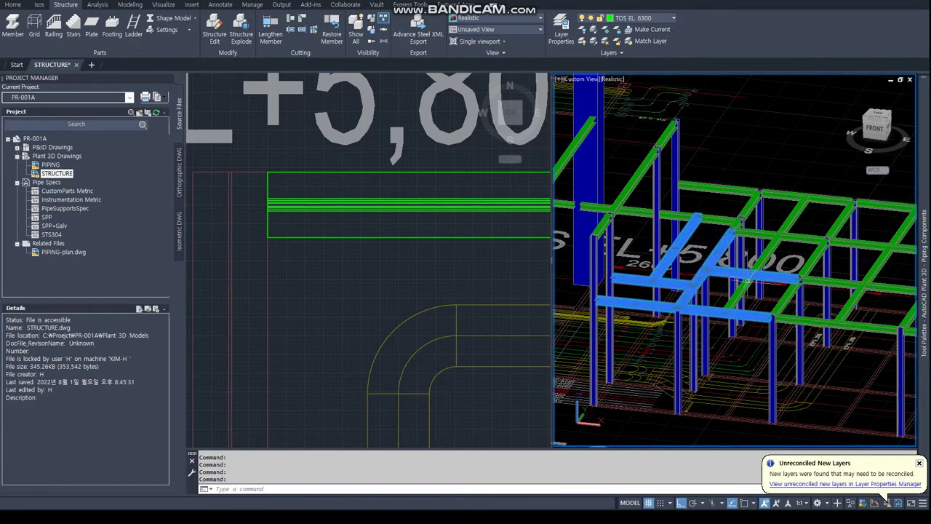
scroll(831, 314, "down", 2)
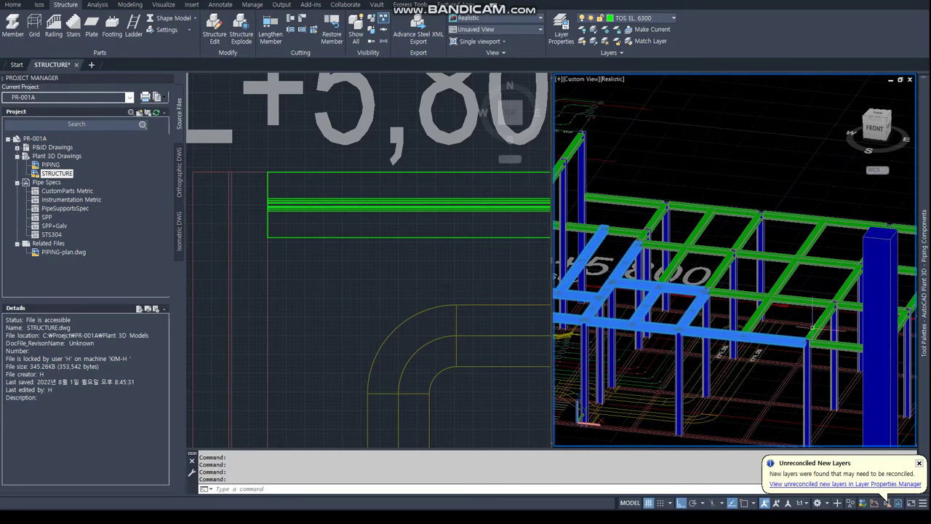
scroll(831, 330, "down", 2)
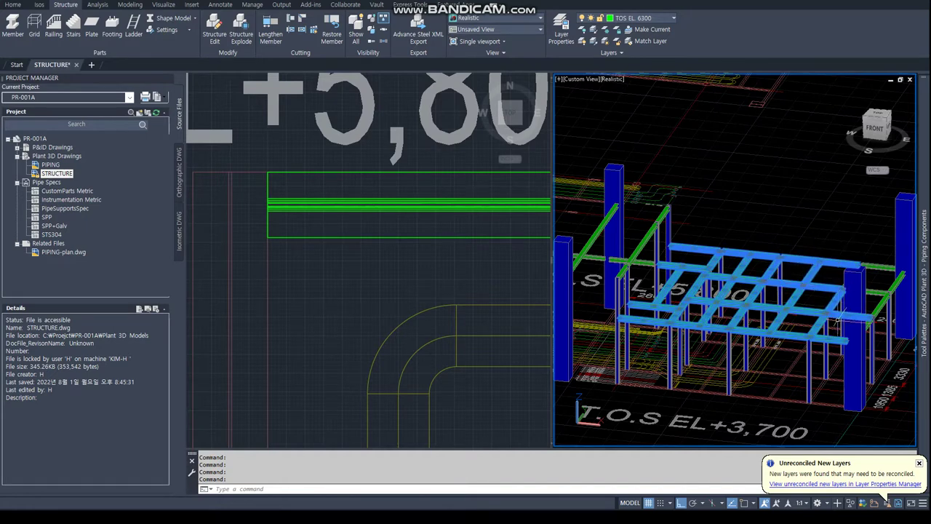
middle_click_drag(837, 320, 811, 360, "shift")
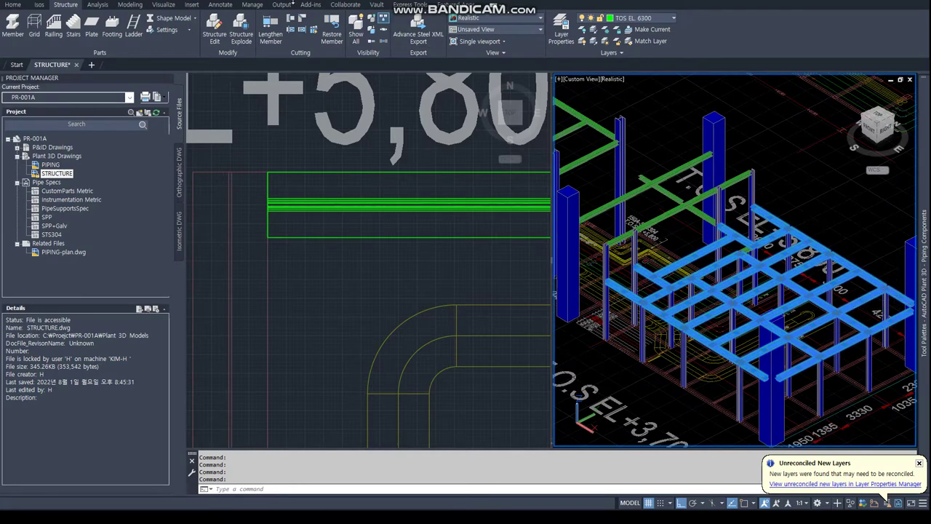
left_click(214, 29)
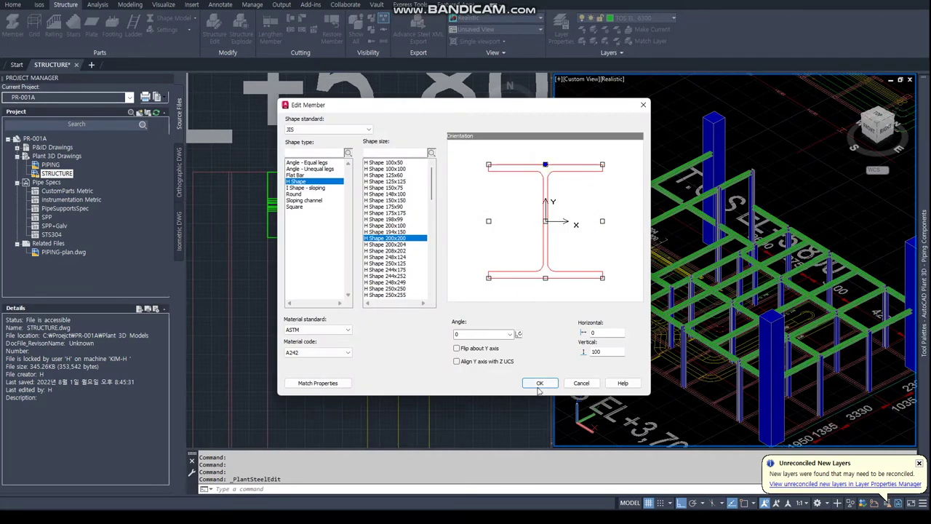
left_click(539, 382)
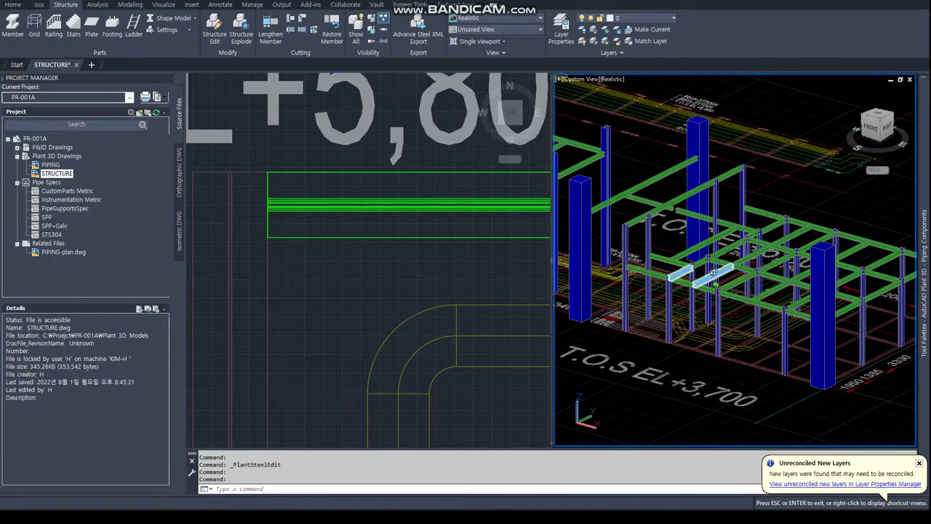
scroll(768, 251, "up", 3)
Start moving a beam from the front view, then cancel the move.
left_click(878, 128)
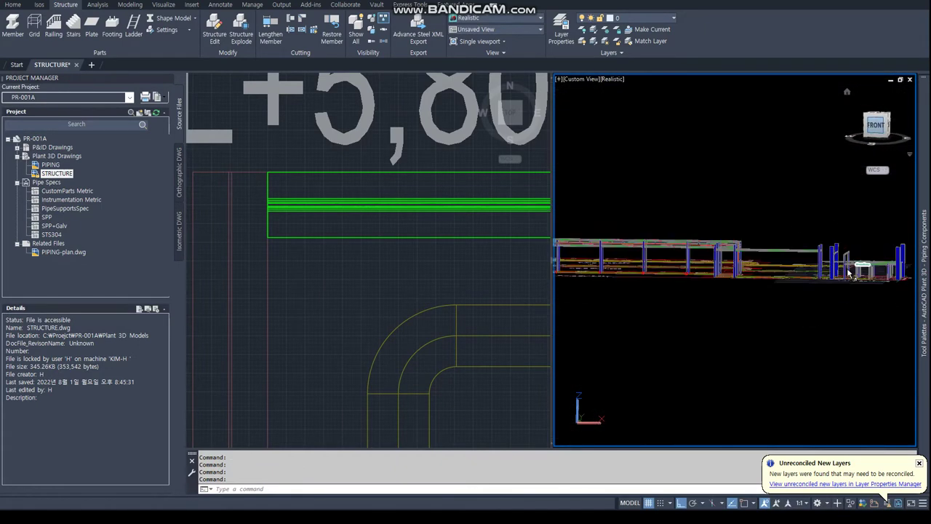
key("Escape")
key("Escape")
key("Escape")
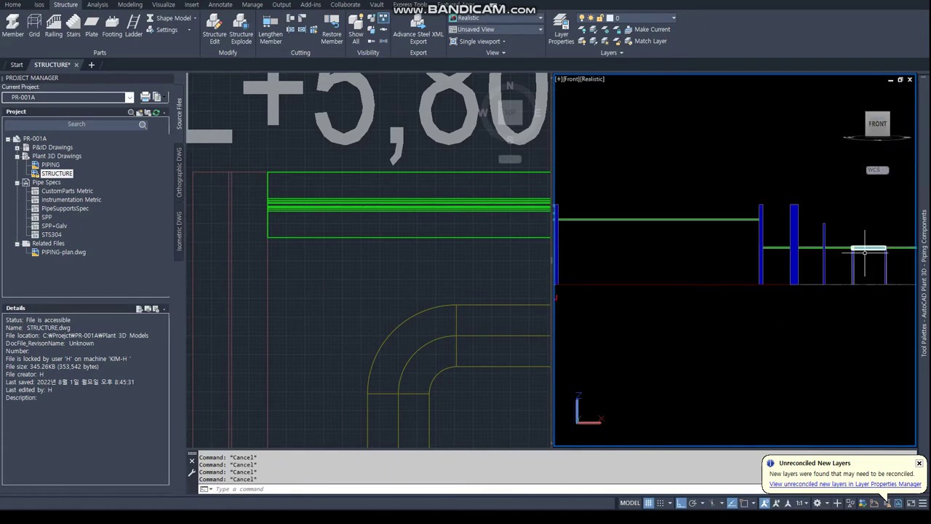
scroll(658, 268, "up", 2)
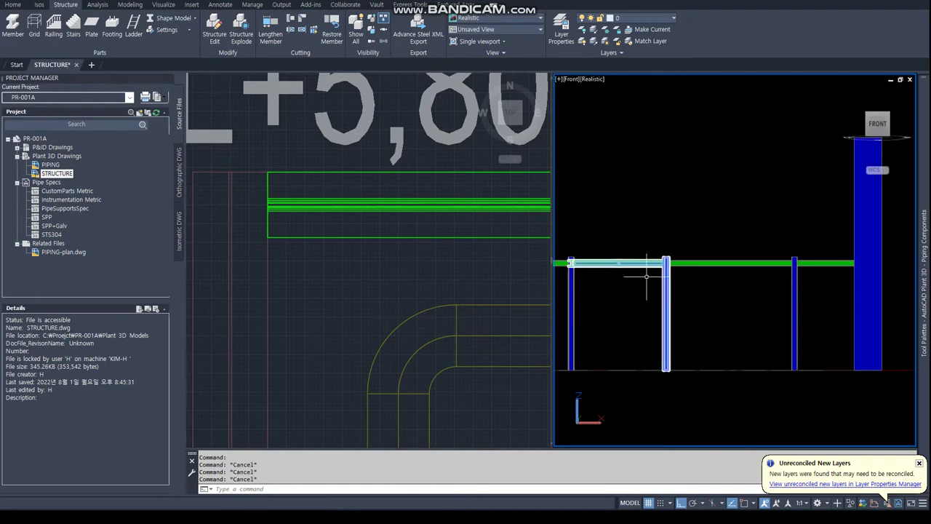
left_click(615, 297)
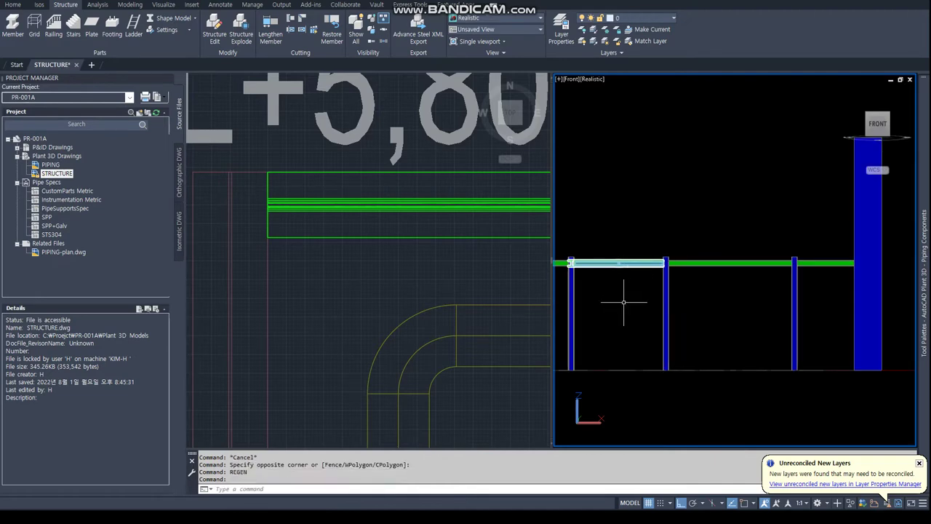
middle_click_drag(629, 297, 666, 290, "shift")
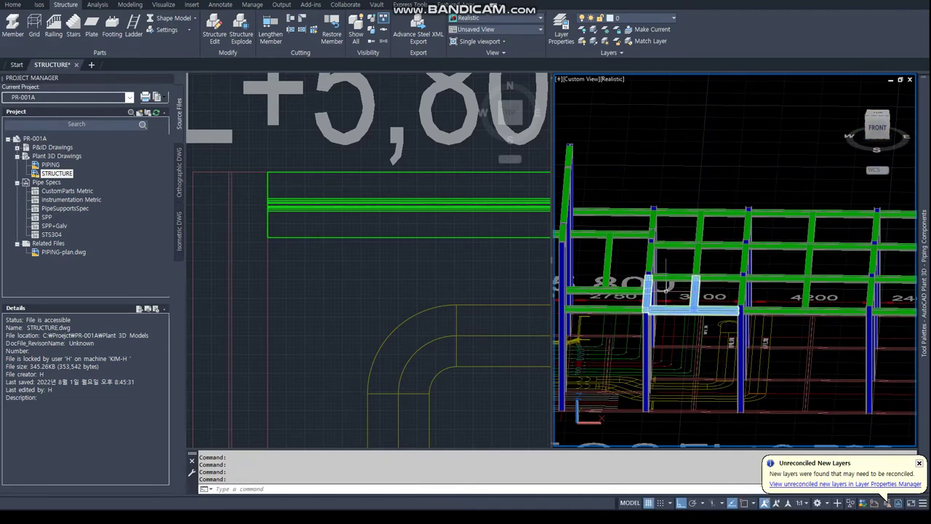
type("m")
key("Return")
left_click(620, 290)
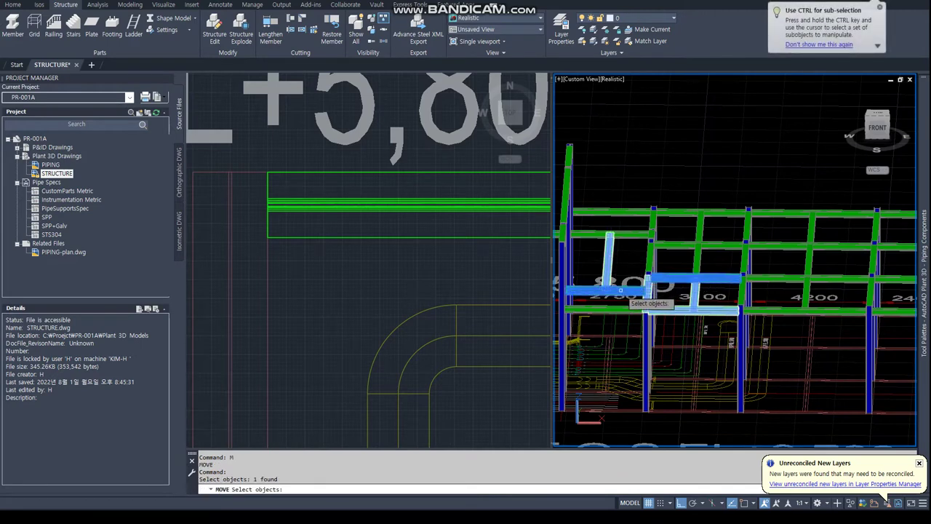
key("Escape")
key("Escape")
type("2")
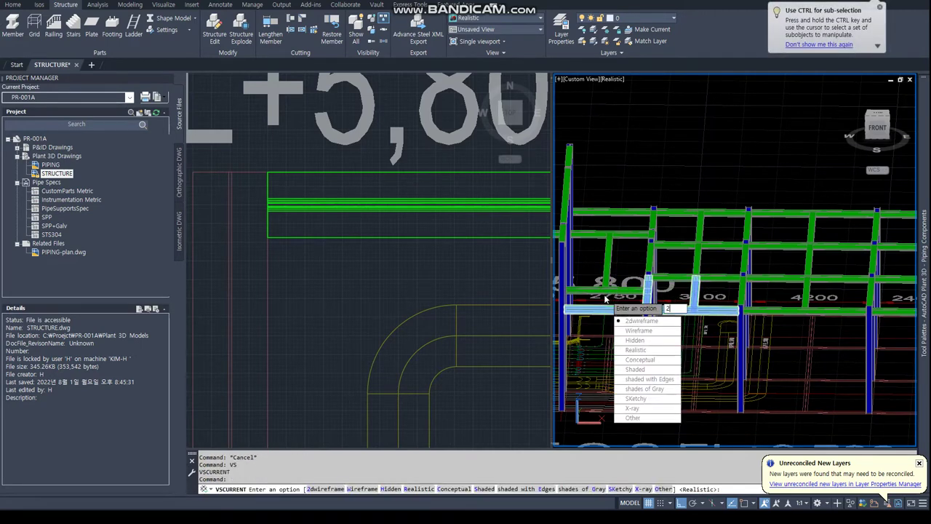
Switch the viewport to 2D Wireframe in the Front view.
left_click(633, 316)
left_click(875, 129)
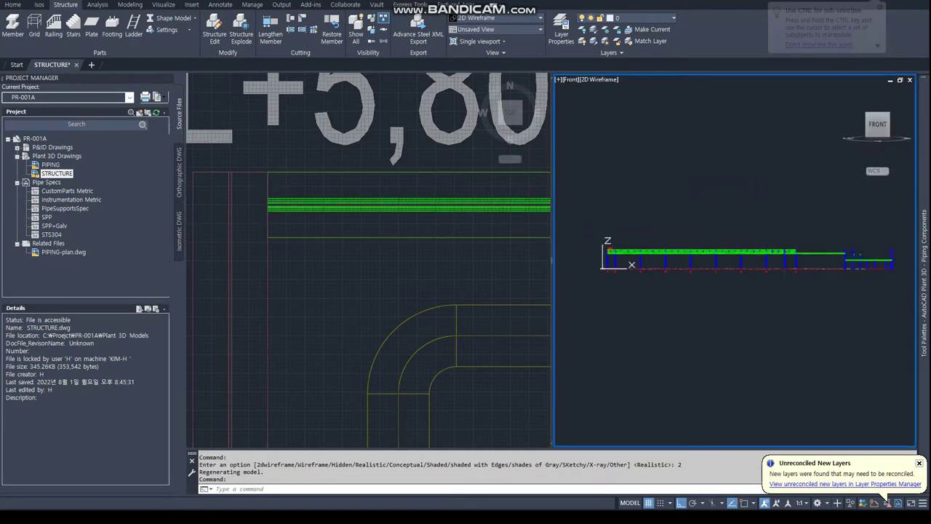
scroll(845, 254, "up", 4)
scroll(825, 264, "down", 4)
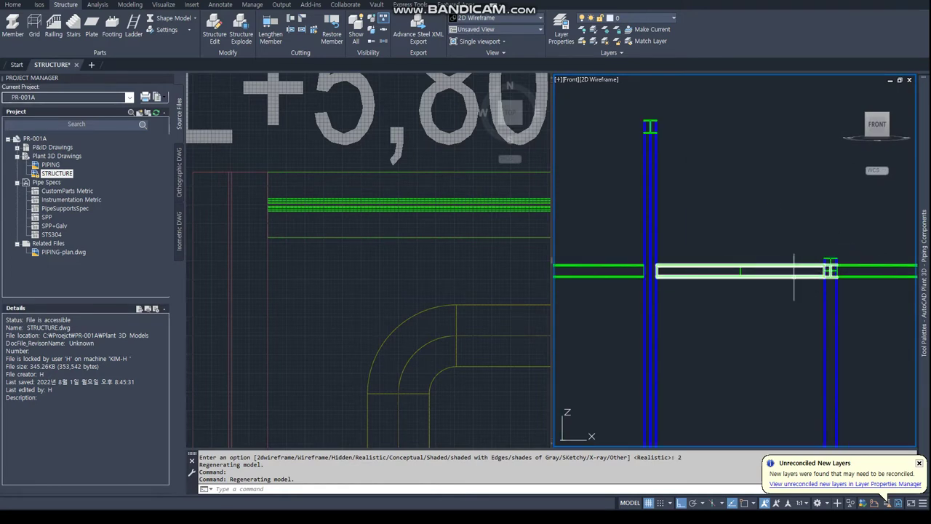
scroll(793, 276, "down", 3)
type("C")
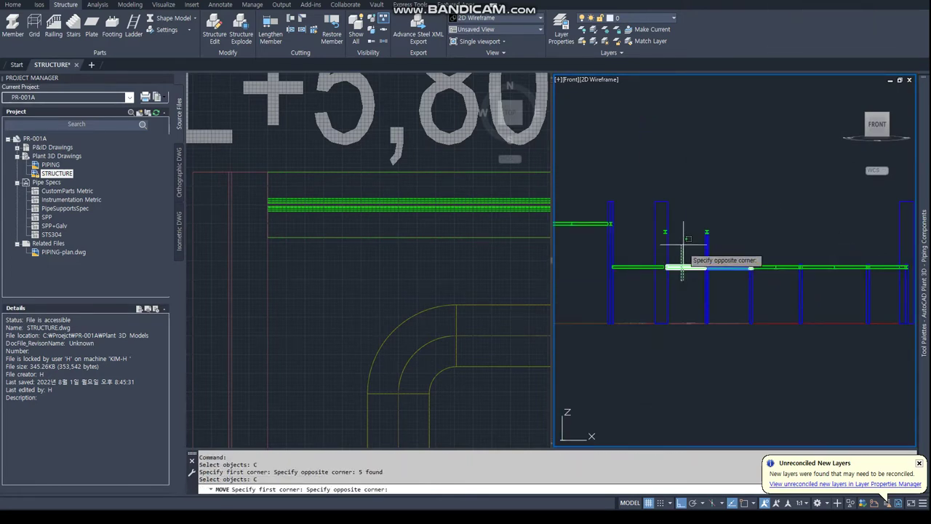
Select the beam members using crossing and window selections.
type("c")
key("Return")
left_click(636, 275)
left_click(764, 275)
key("Return")
left_click(760, 251)
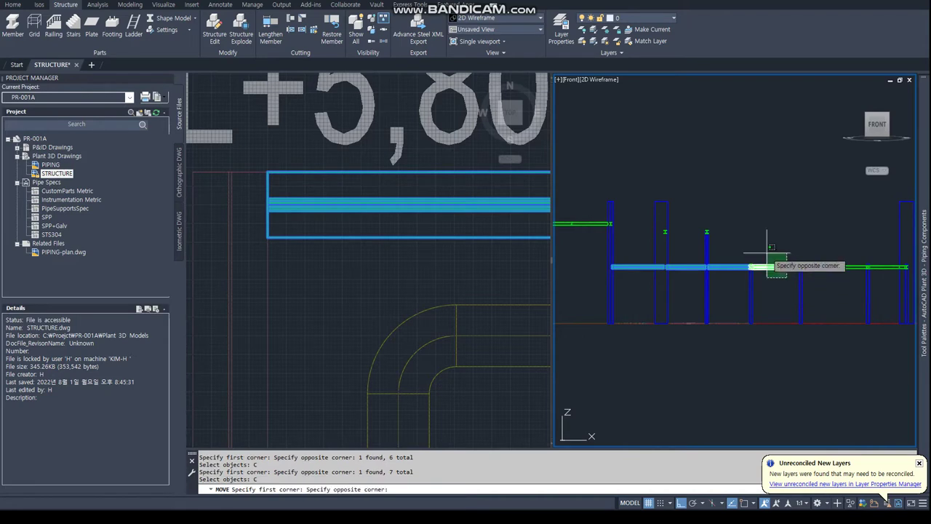
scroll(781, 295, "up", 3)
left_click(676, 299)
type("c")
key("Return")
type("w")
key("Return")
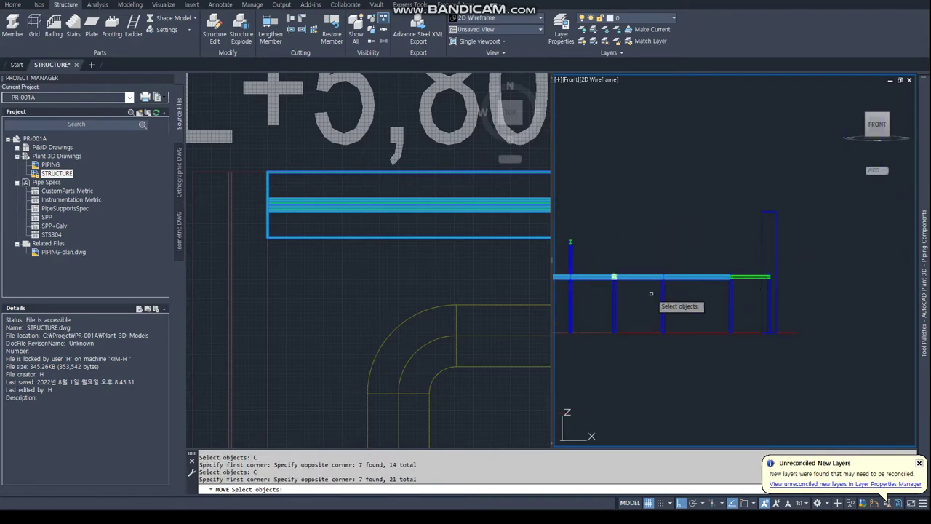
left_click(644, 289)
left_click(780, 247)
scroll(677, 269, "up", 3)
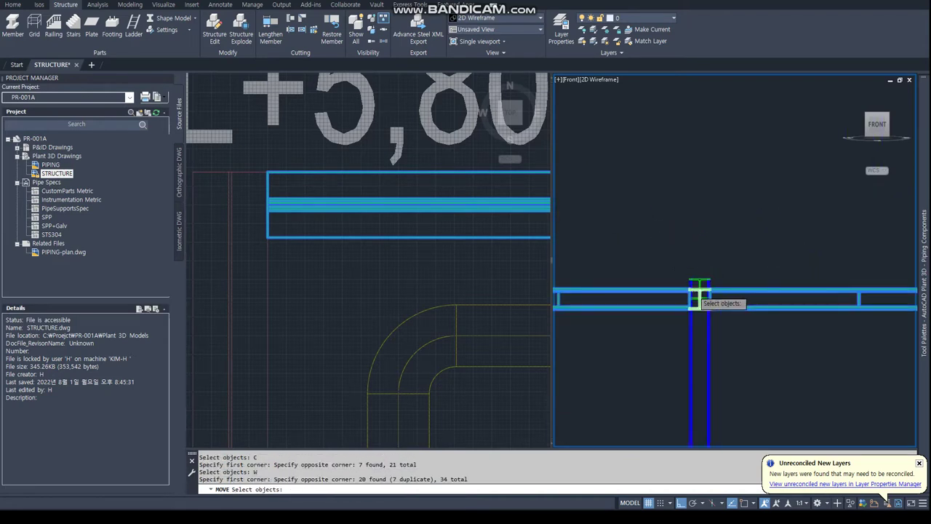
scroll(677, 277, "down", 5)
Move the selected beam members 100 units up.
key("Return")
left_click(685, 296)
type("@0,0,100")
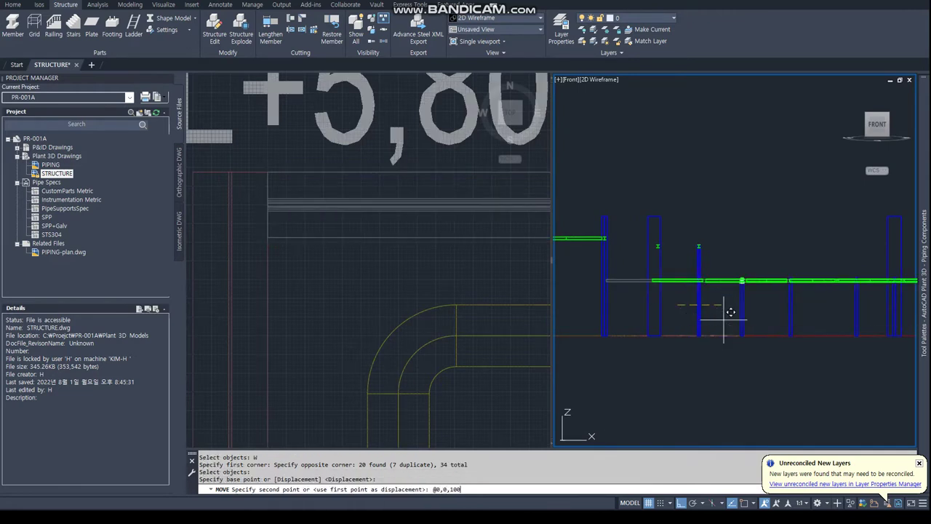
key("Return")
key("Escape")
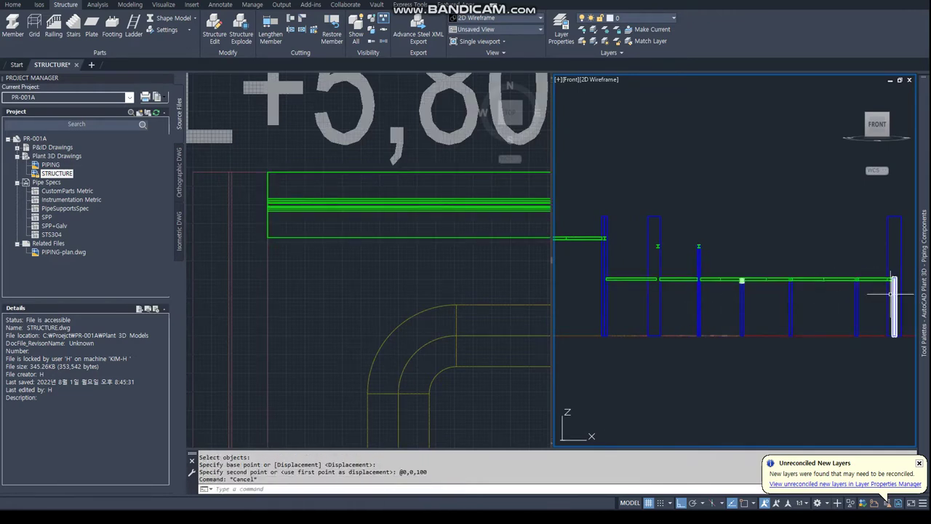
key("Escape")
Move the column-top junction members up by @0,0,100.
scroll(738, 284, "up", 2)
scroll(693, 256, "up", 5)
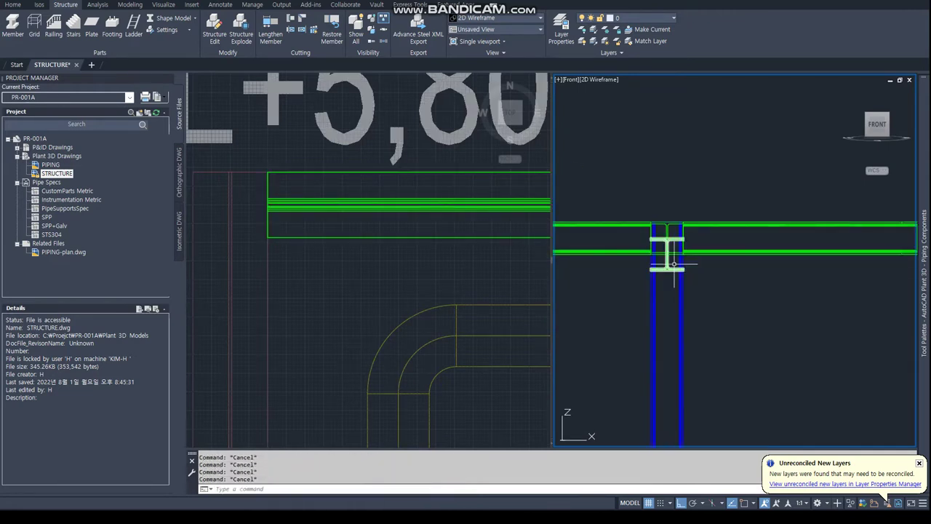
scroll(673, 263, "up", 3)
type("c")
key("Return")
left_click_drag(684, 300, 646, 329)
key("Return")
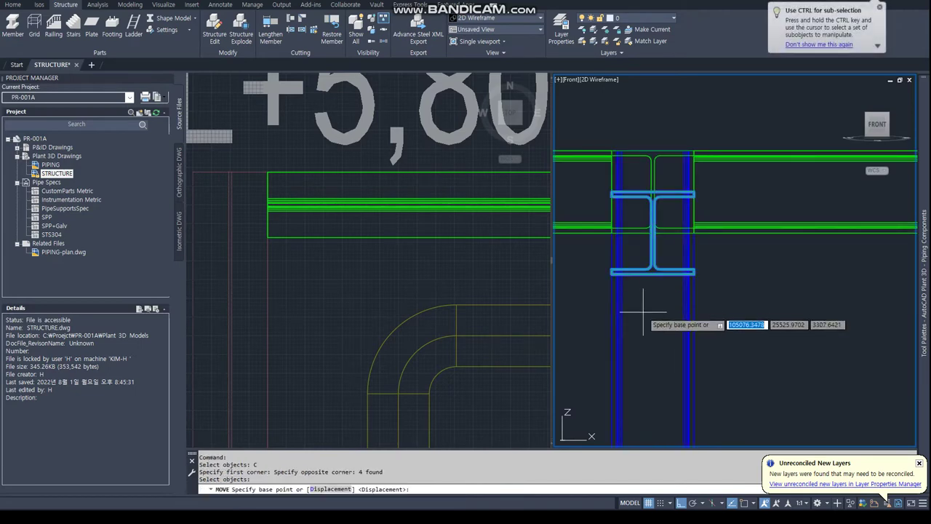
left_click(649, 313)
type("@0,0,100")
key("Return")
key("Escape")
key("Escape")
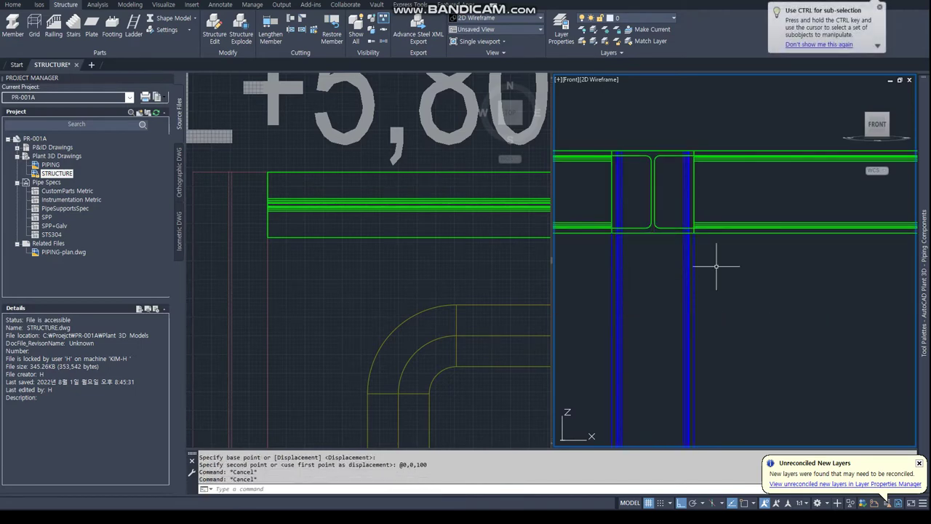
Orbit into 3D and set the visual style back to Realistic.
scroll(831, 285, "down", 3)
scroll(808, 260, "down", 3)
mouse_move(808, 260)
middle_mouse_down("shift")
mouse_move(758, 292)
mouse_move(858, 277)
middle_mouse_up("shift")
type("vs")
key("Return")
type("r")
key("Return")
Bring the EL+5,800 steel framing into view in the plan viewport, then return to 3D.
mouse_move(738, 312)
middle_mouse_down("shift")
mouse_move(811, 335)
mouse_move(756, 320)
middle_mouse_up("shift")
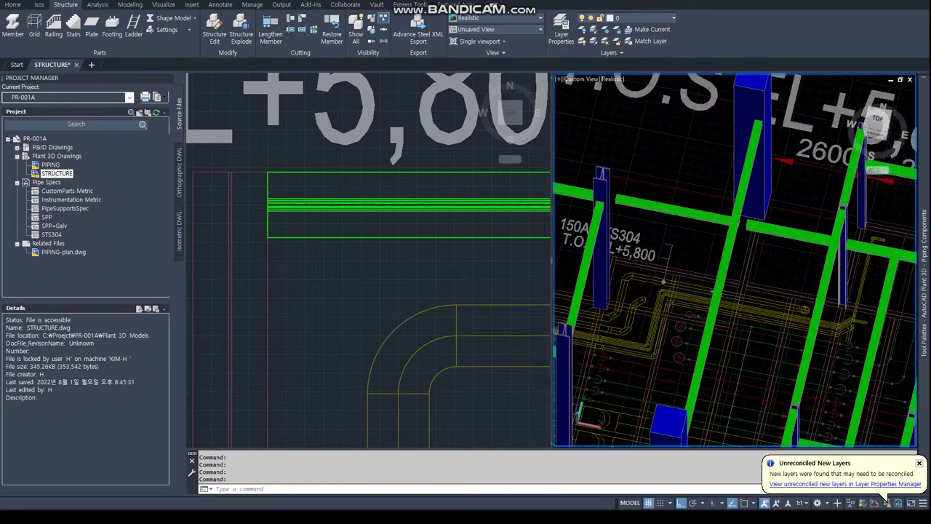
left_click(351, 277)
scroll(350, 277, "down", 5)
scroll(422, 255, "up", 2)
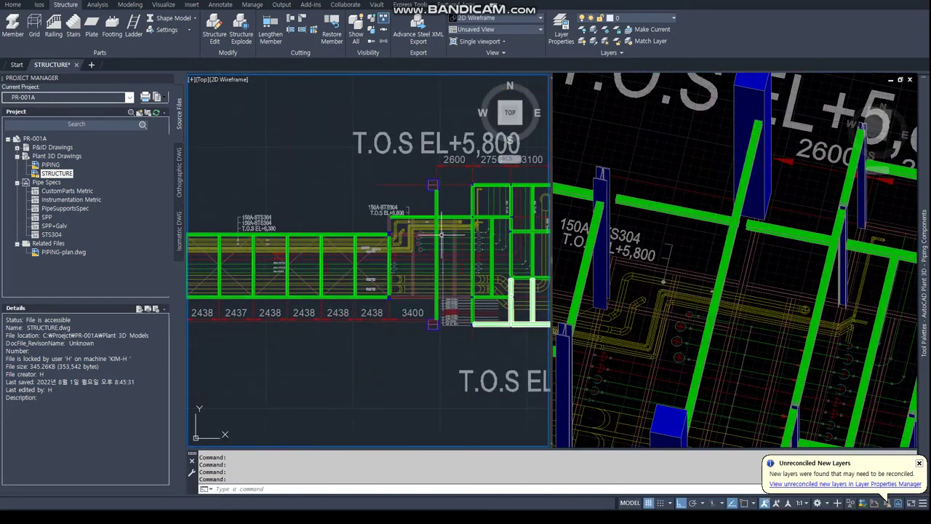
middle_click_drag(441, 235, 369, 240)
scroll(369, 240, "up", 3)
scroll(368, 240, "down", 2)
left_click(644, 190)
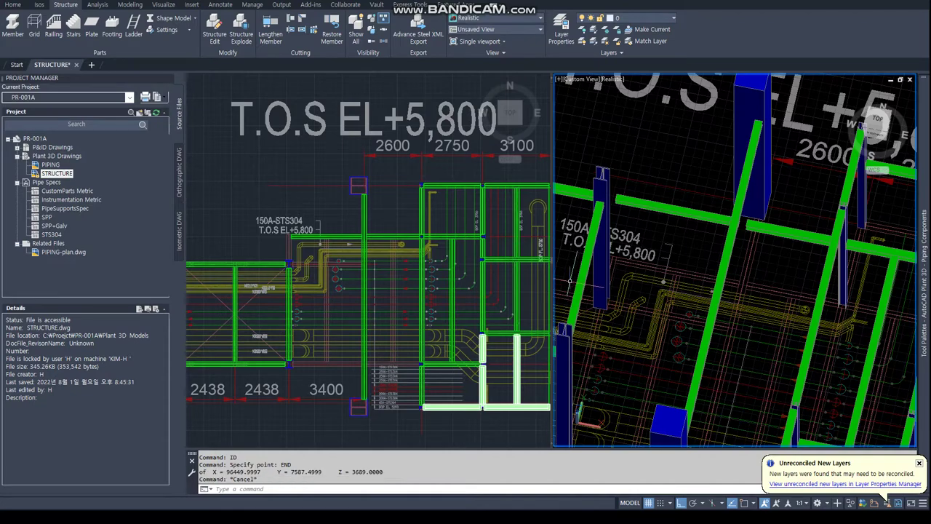
Query the column top's coordinates with ID and Endpoint snap, reading Z near 6300.
type("id")
key("Return")
scroll(609, 207, "up", 3)
type("end")
key("Return")
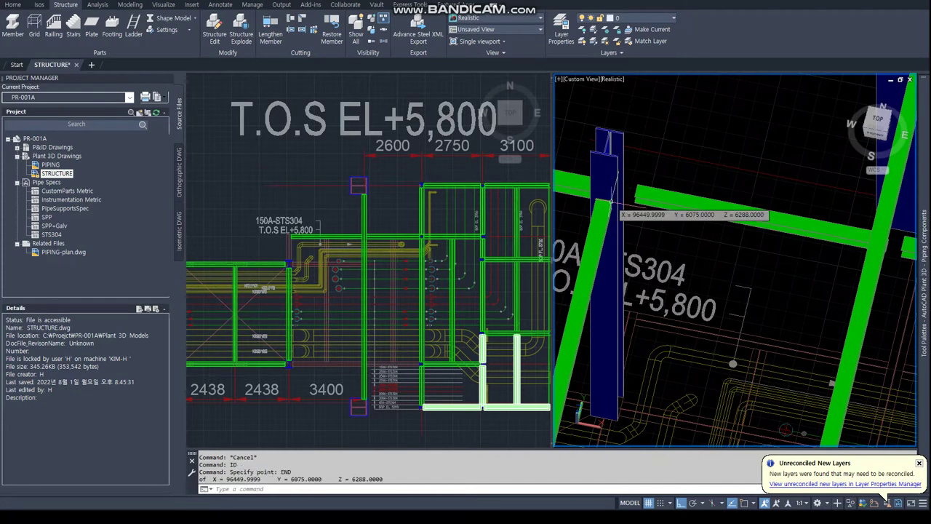
scroll(611, 206, "up", 4)
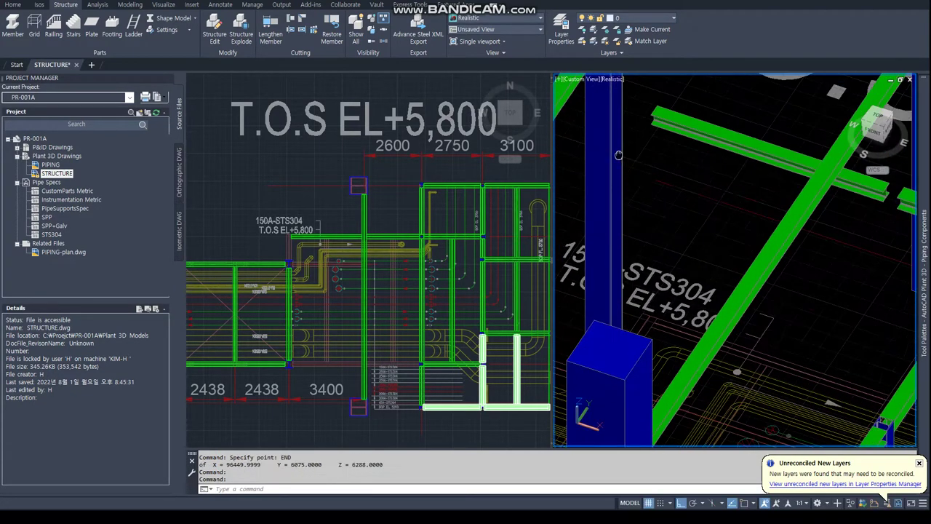
middle_click_drag(640, 207, 659, 201, "shift")
key("Return")
scroll(660, 125, "up", 2)
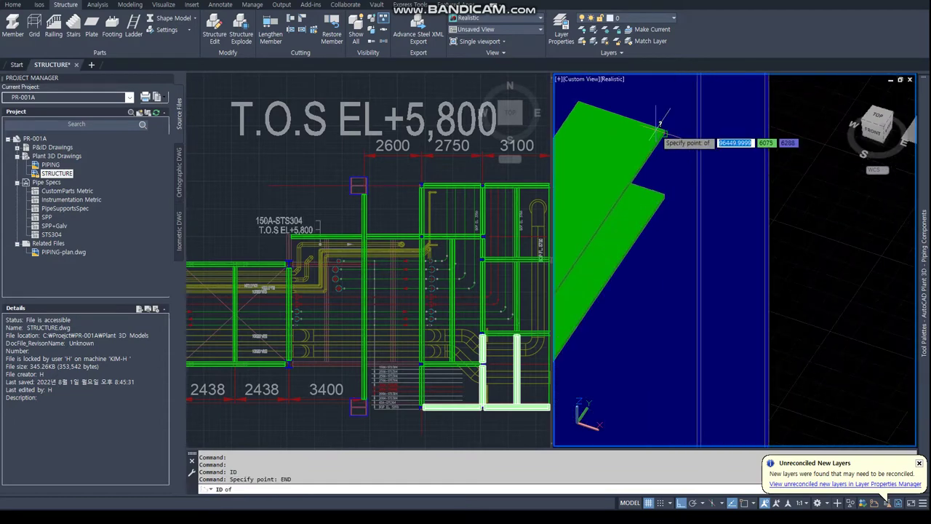
scroll(663, 128, "down", 3)
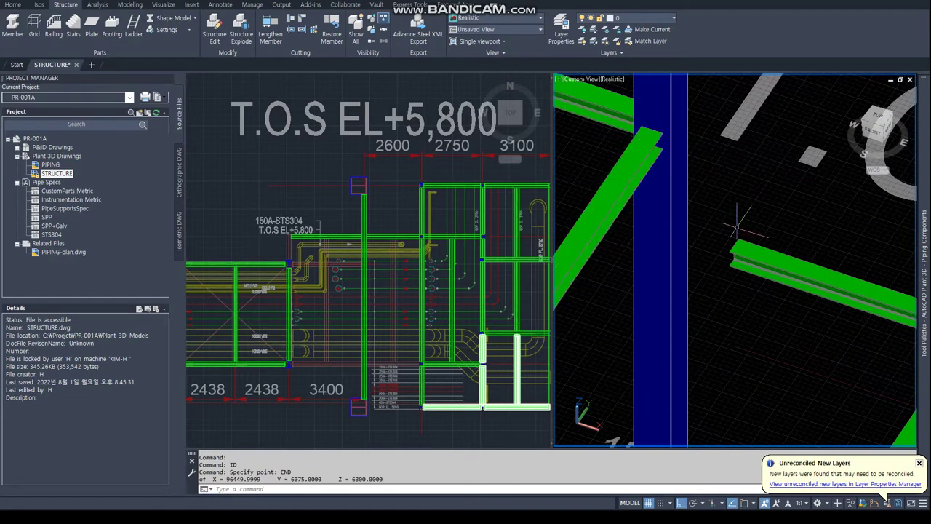
Query the lower green beam's endpoint, reading Z 3700.
key("Return")
type("end")
key("Return")
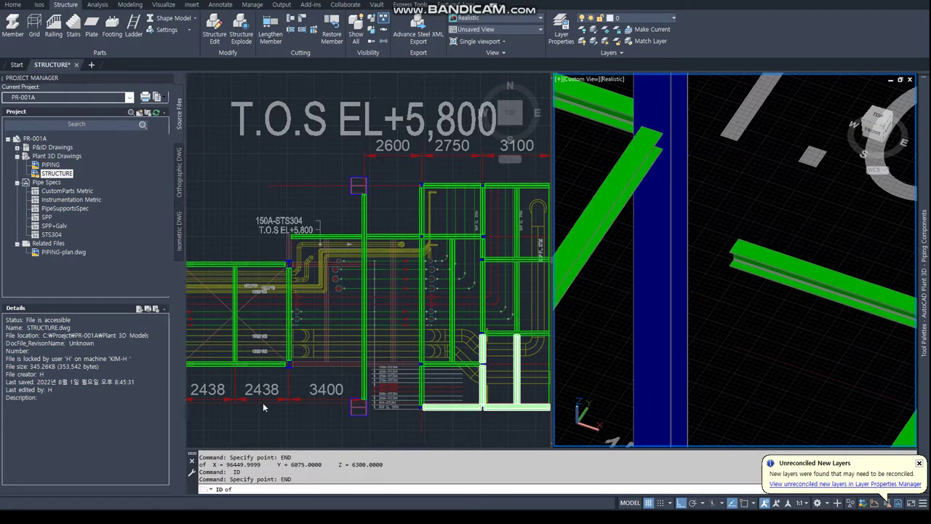
scroll(264, 407, "down", 3)
middle_click_drag(775, 208, 646, 234, "shift")
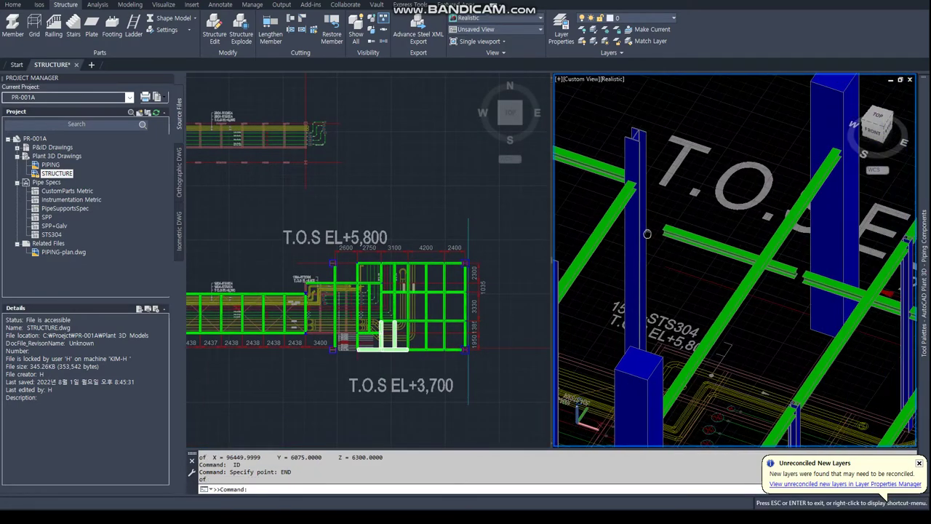
scroll(647, 234, "up", 4)
left_click(657, 217)
scroll(576, 247, "up", 3)
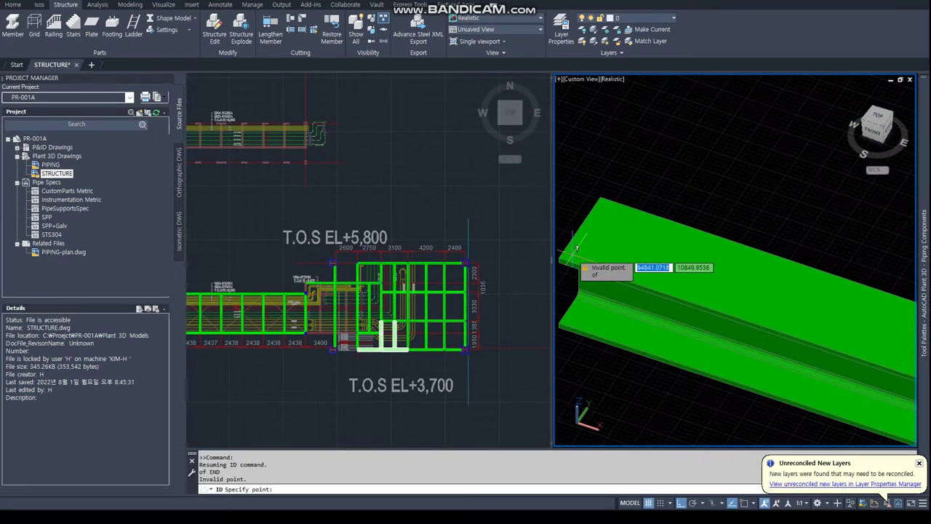
middle_click_drag(569, 251, 615, 242)
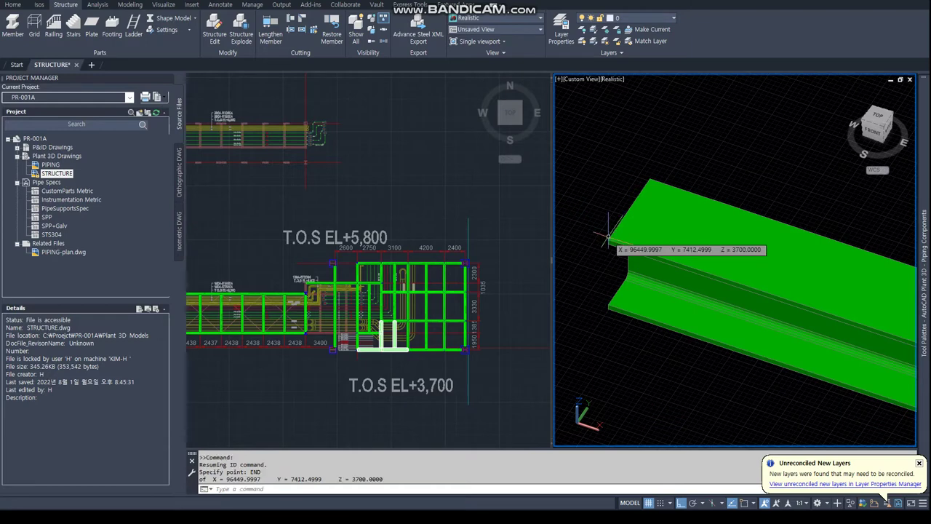
type("M")
Raise the first lower beam 2100 along Z.
key("Return")
left_click(644, 266)
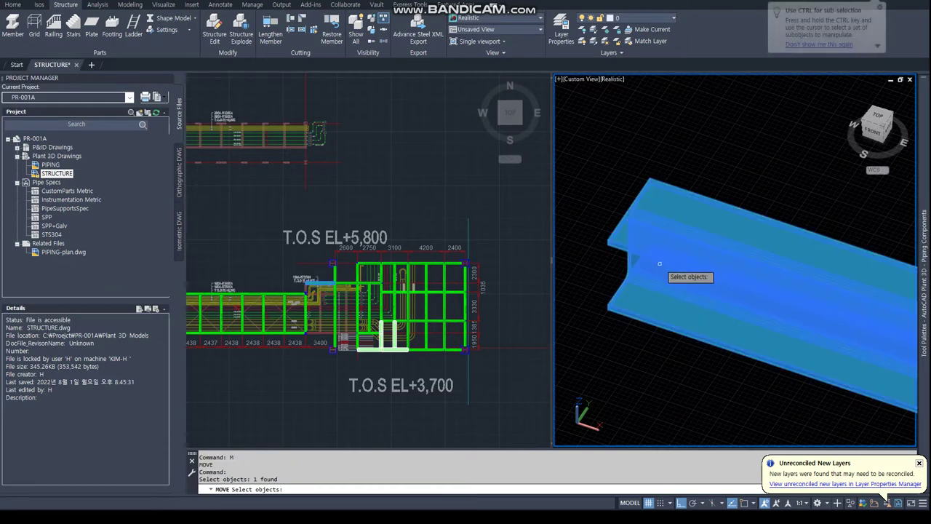
key("Return")
scroll(648, 291, "down", 3)
left_click(656, 320)
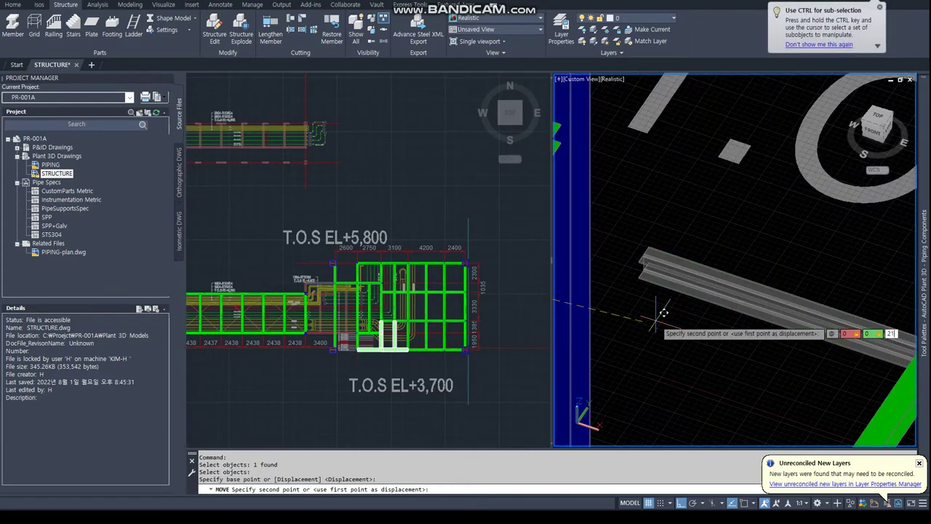
type("00")
key("Return")
scroll(694, 333, "up", 5)
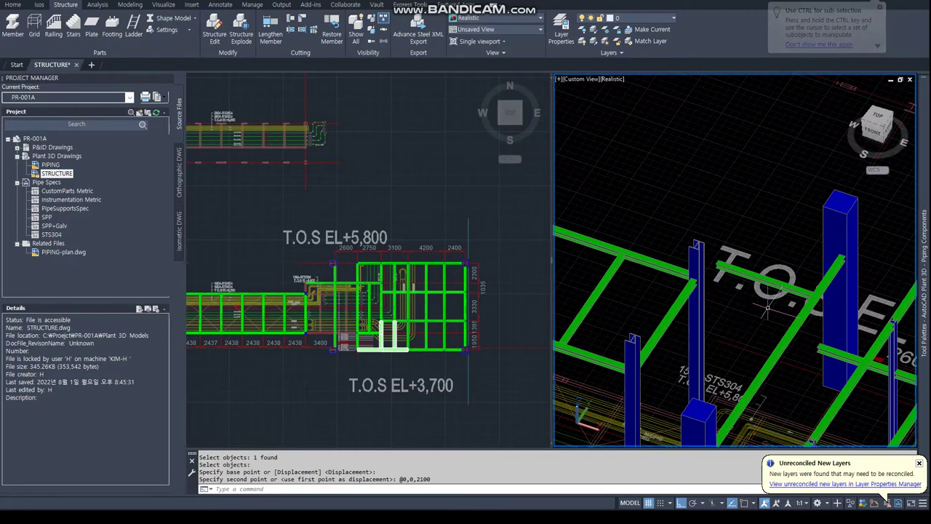
mouse_move(756, 302)
middle_mouse_down("shift")
mouse_move(766, 277)
mouse_move(735, 247)
middle_mouse_up("shift")
scroll(328, 298, "up", 2)
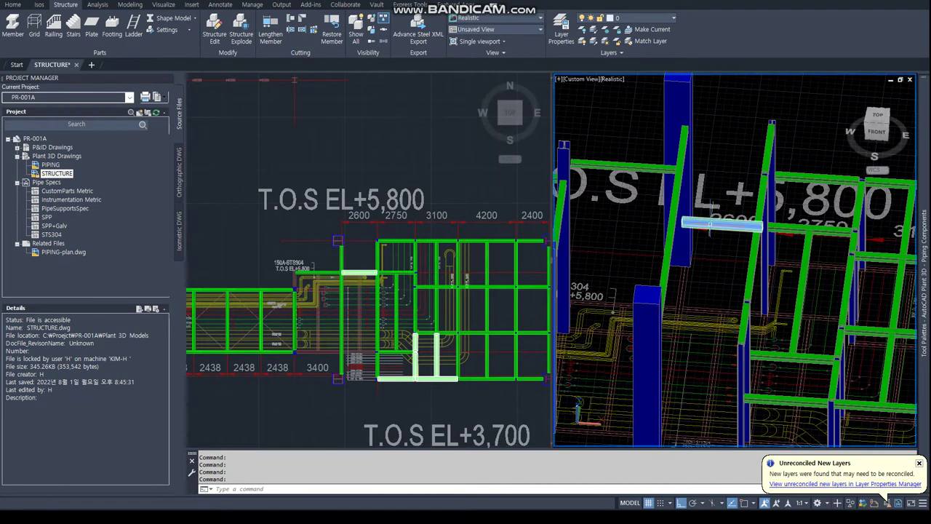
Raise the second lower beam 2100 to the EL+5,800 level and check the framing.
type("m")
key("Return")
left_click(709, 225)
key("Return")
left_click(709, 233)
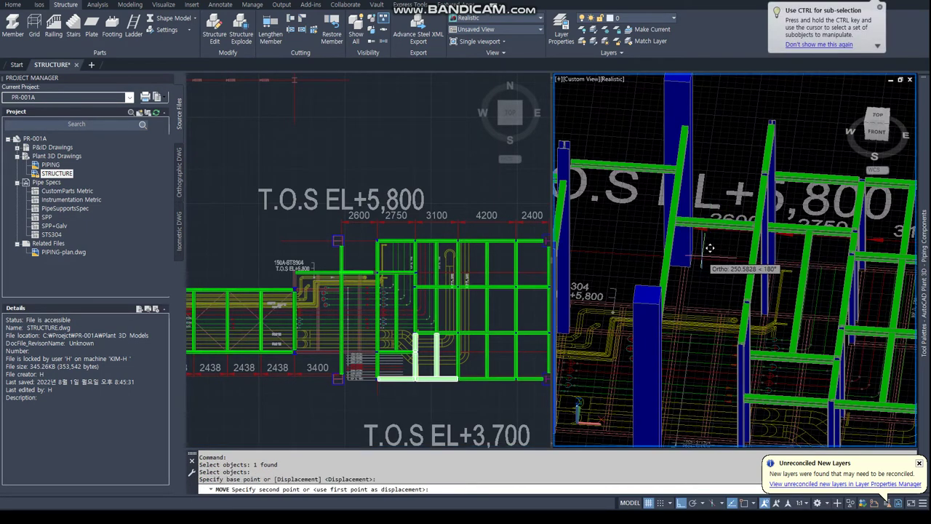
type("2100")
key("Return")
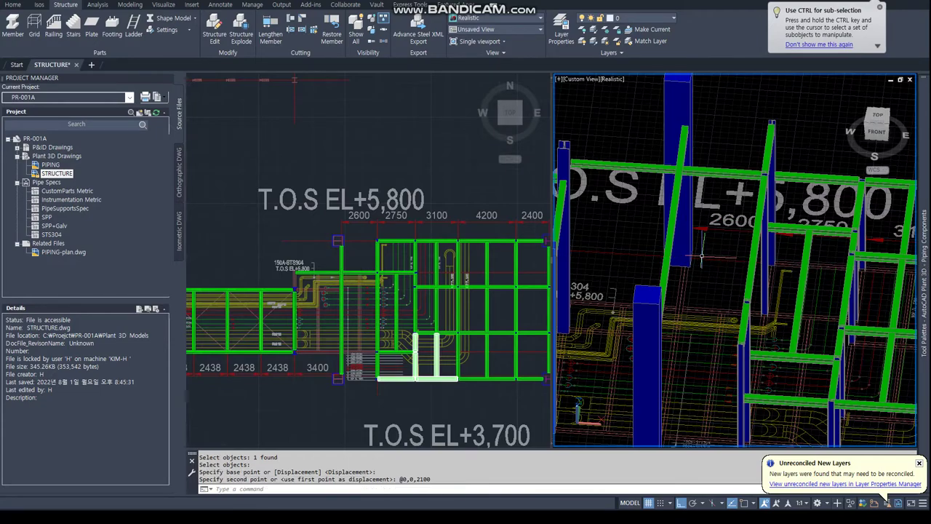
middle_click_drag(703, 260, 734, 211, "shift")
left_click(299, 279)
scroll(299, 279, "up", 3)
type("COPY")
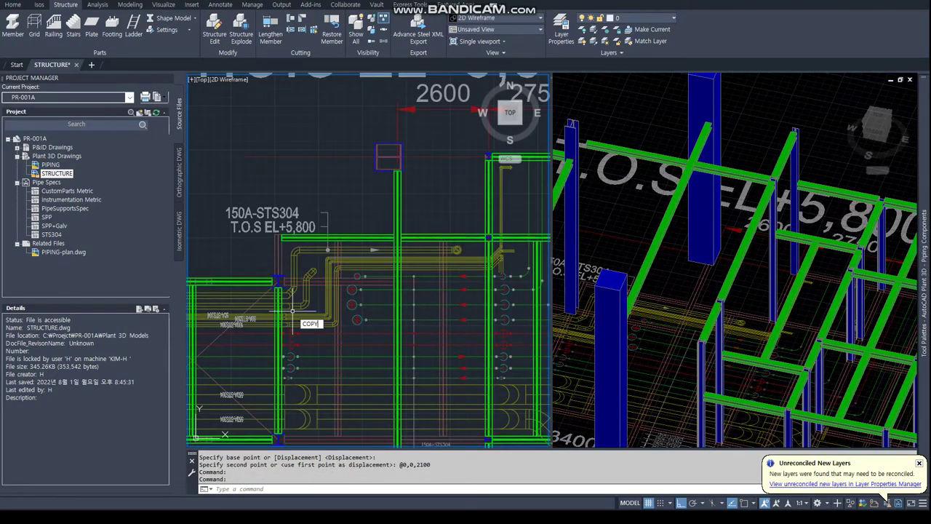
Copy the vertical beam from a nearest-point base to a spot perpendicular to another member.
key("Return")
left_click(489, 249)
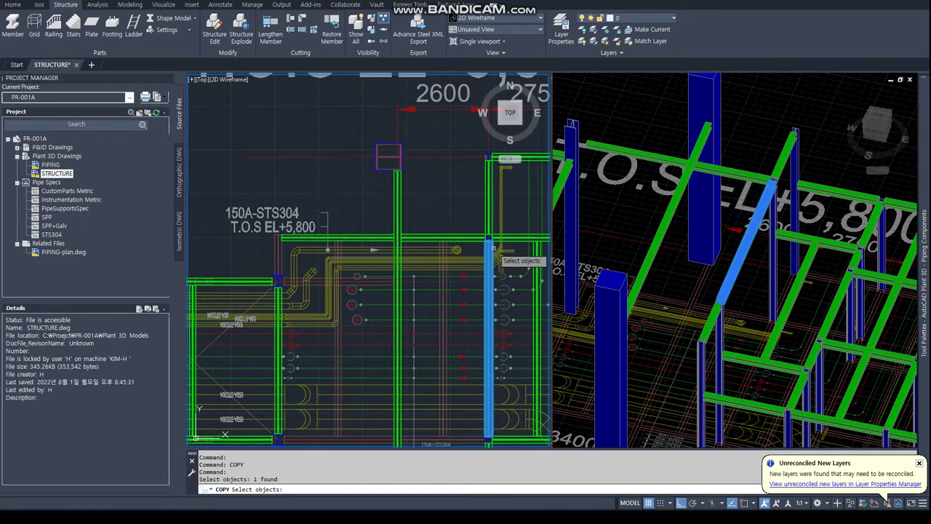
key("Return")
type("NEA")
key("Return")
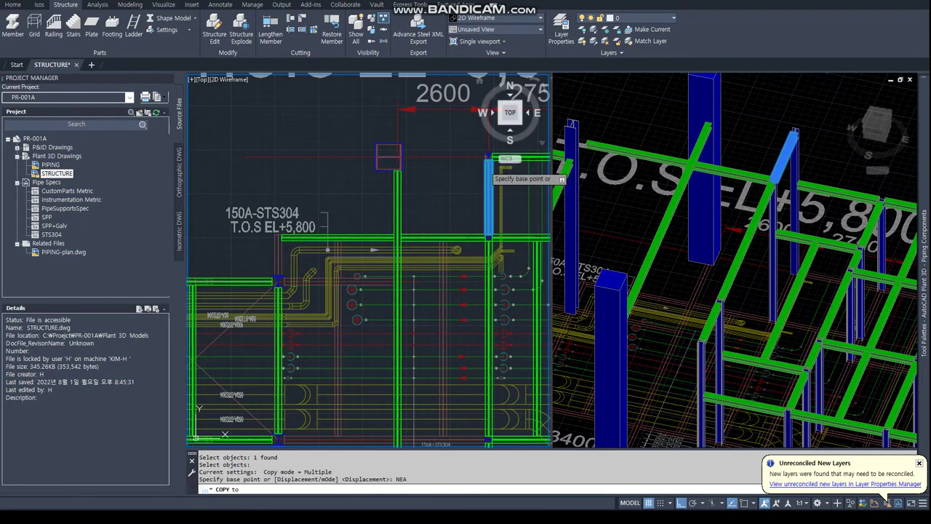
middle_click_drag(491, 159, 426, 211)
left_click(416, 178)
scroll(415, 181, "down", 2)
type("PER")
key("Return")
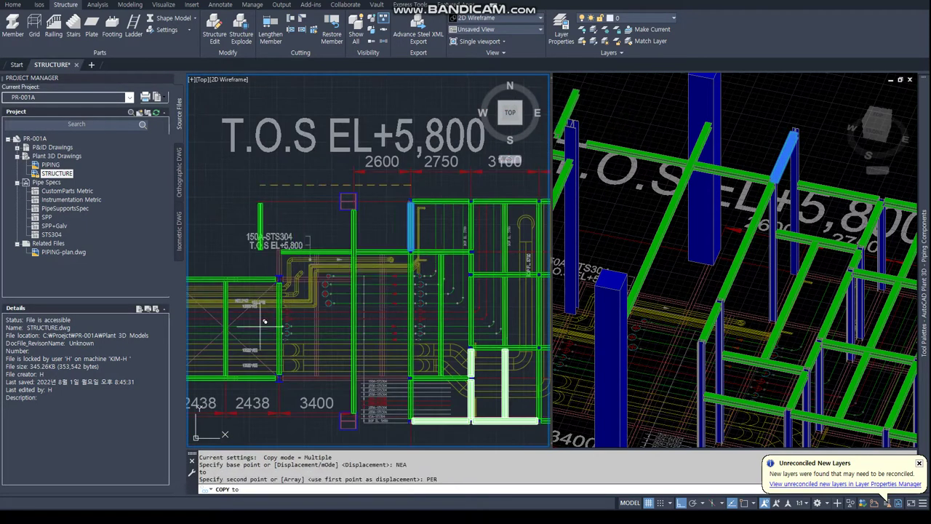
left_click(273, 253)
key("Escape")
Select the column in plan and begin an endpoint-snapped stretch of its end, then cancel it.
scroll(273, 252, "up", 10)
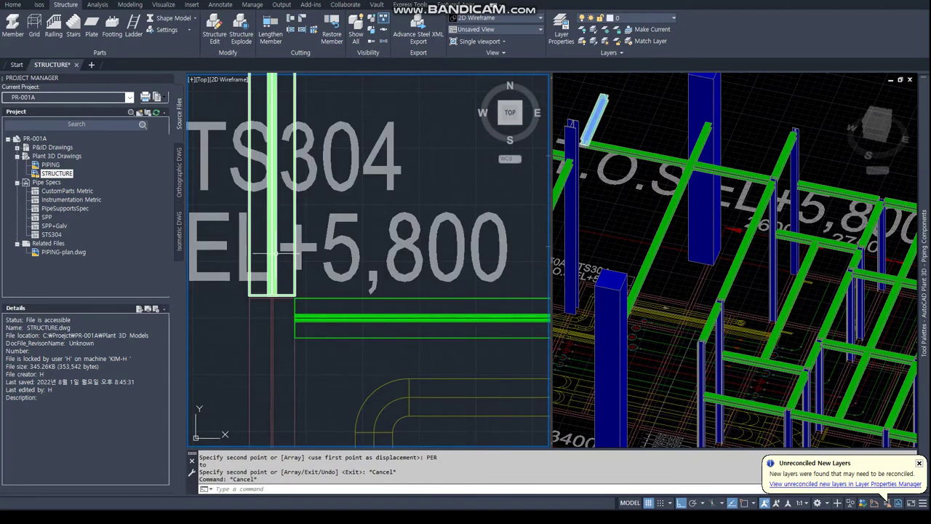
left_click(273, 253)
scroll(273, 253, "down", 3)
left_click(289, 158)
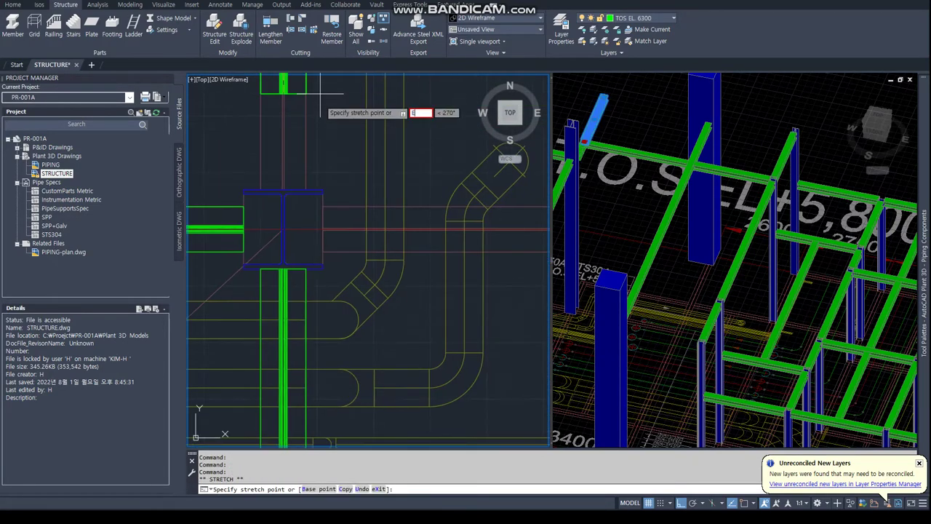
type("ND")
key("Return")
scroll(255, 176, "down", 3)
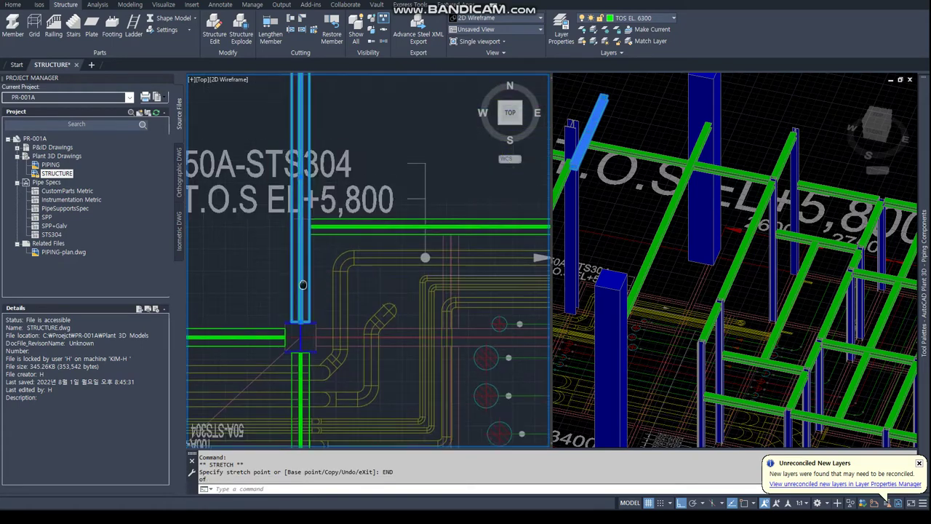
key("Escape")
key("Escape")
Stretch the column's top end down to the beam using END snap.
scroll(303, 106, "up", 3)
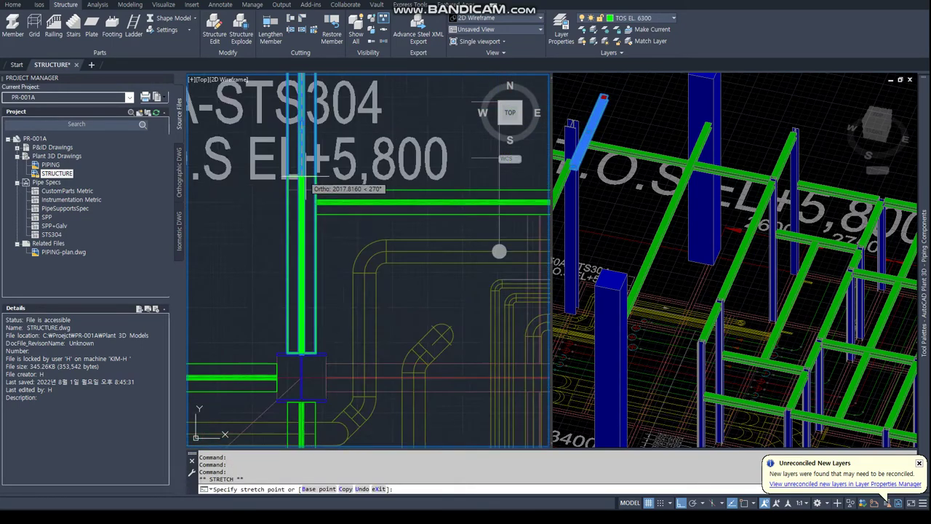
left_click(303, 105)
type("END")
key("Return")
left_click(342, 191)
scroll(325, 342, "down", 3)
middle_click_drag(325, 343, 327, 316)
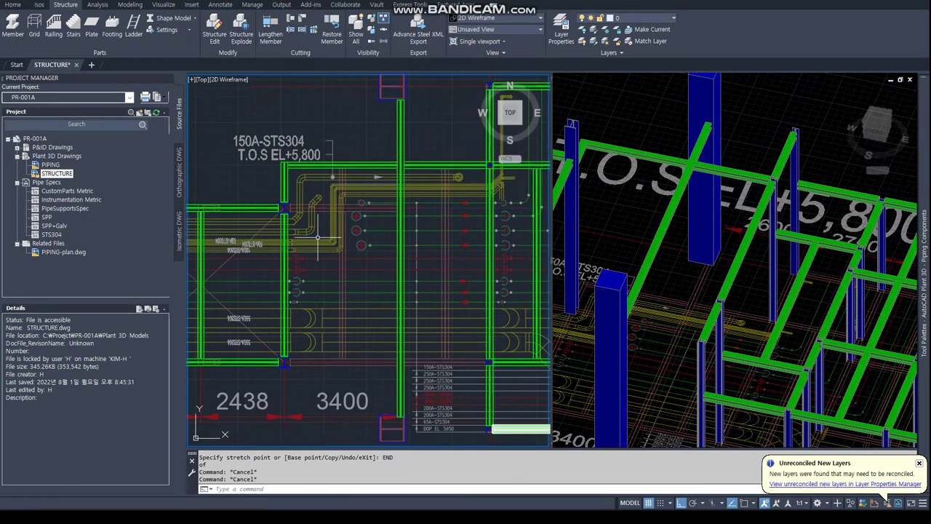
Copy another beam from a nearest-point base point to its new position.
left_click(379, 177)
key("Return")
scroll(378, 177, "down", 3)
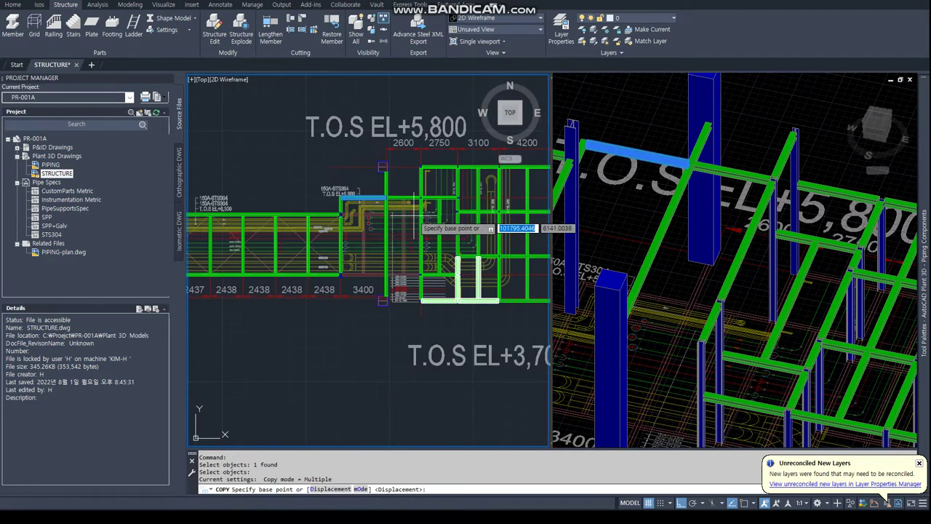
type("NEA")
key("Return")
left_click(469, 218)
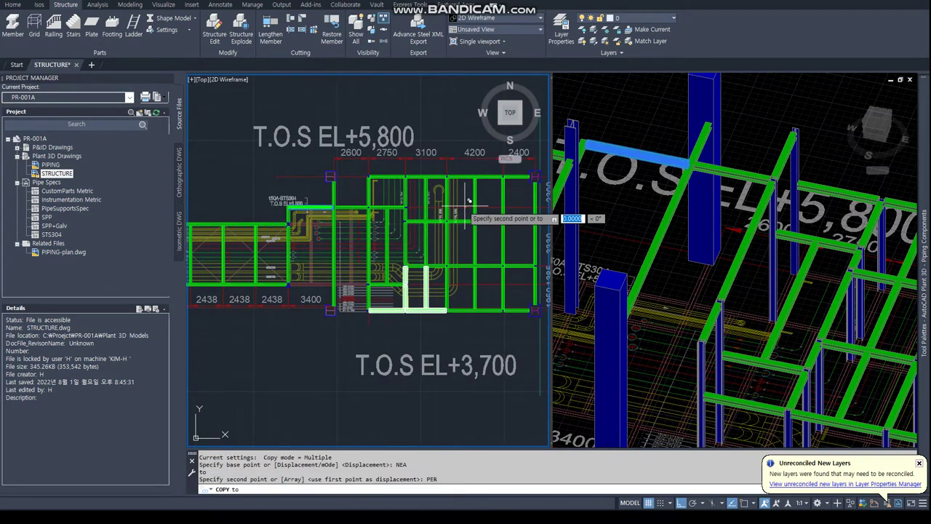
left_click(469, 294)
key("Escape")
Change the horizontal beam's profile to JIS H Shape 200x200 in Edit Member.
scroll(341, 291, "up", 5)
scroll(341, 290, "up", 3)
left_click(426, 265)
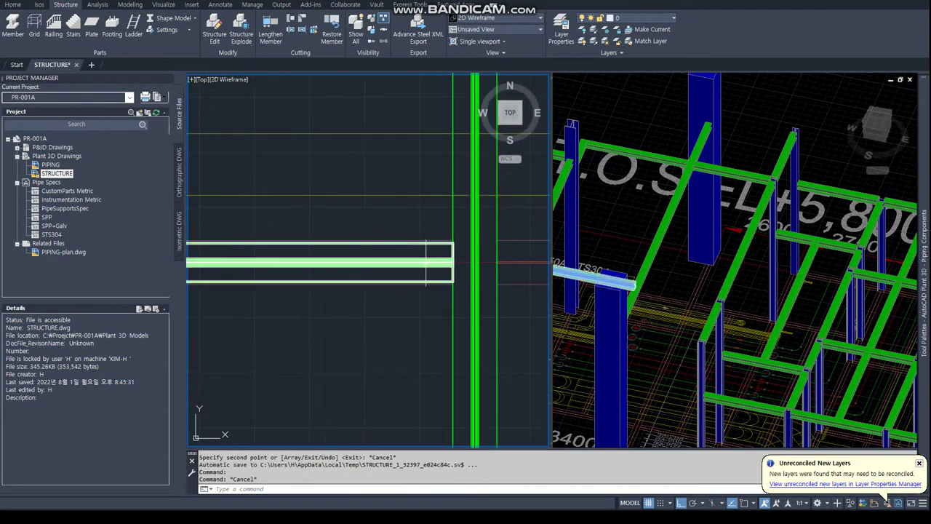
left_click(214, 28)
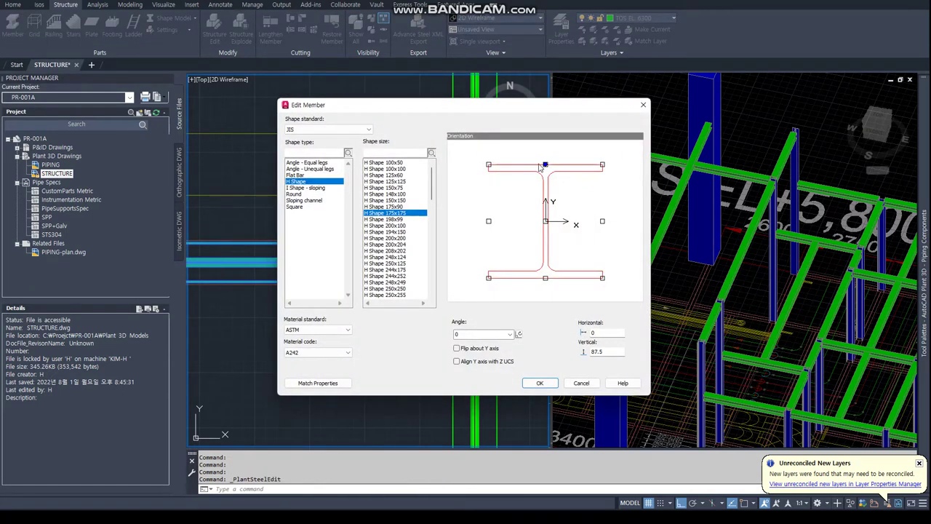
left_click(402, 225)
scroll(402, 219, "down", 1)
scroll(402, 208, "down", 1)
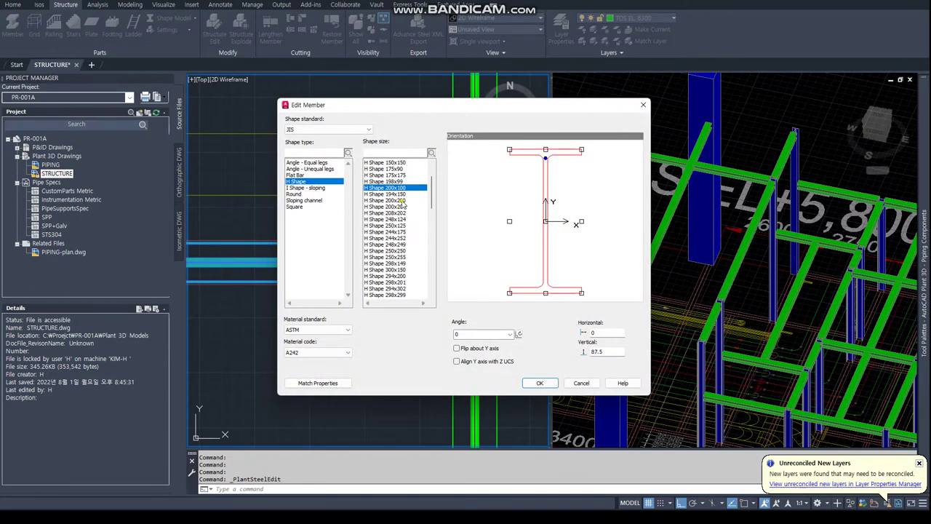
left_click(542, 383)
scroll(727, 291, "down", 2)
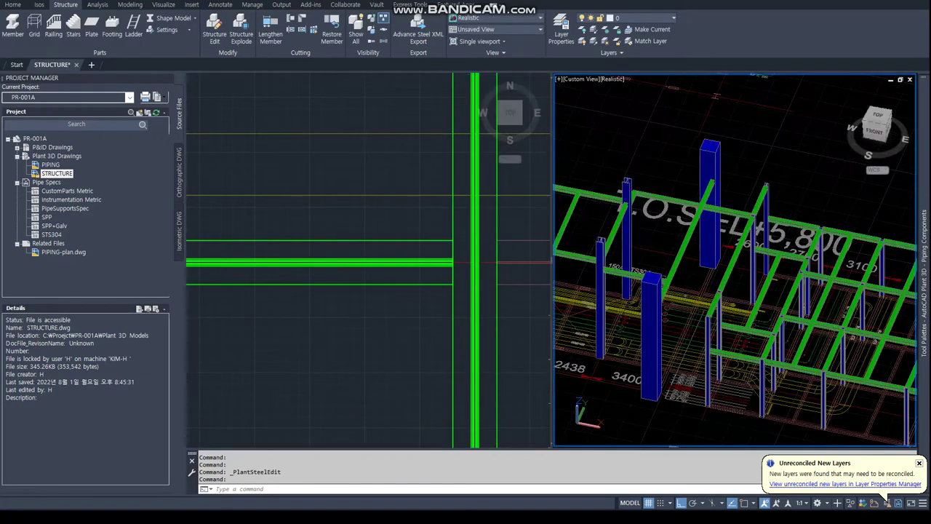
scroll(727, 290, "down", 2)
Copy the vertical beam 1700 away from the original.
scroll(301, 324, "down", 2)
scroll(302, 323, "down", 2)
key("Escape")
key("Escape")
scroll(298, 325, "up", 4)
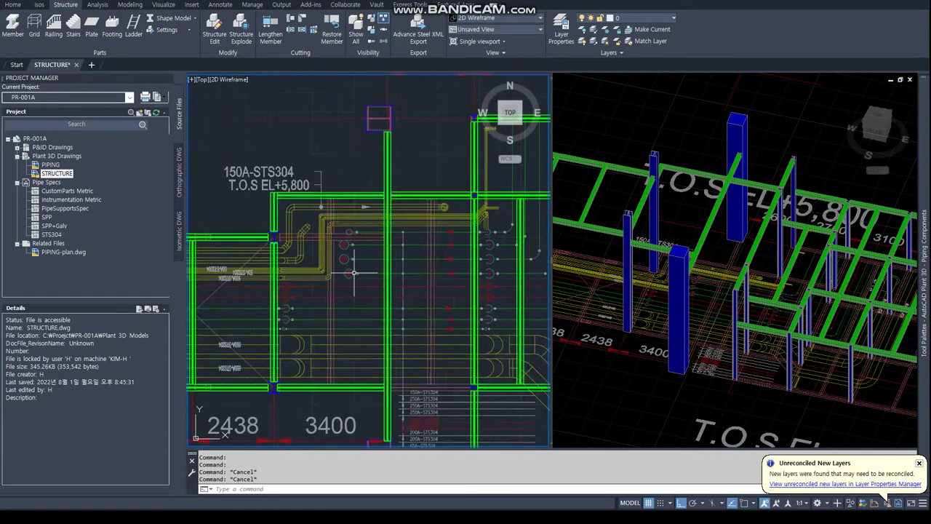
scroll(379, 297, "up", 3)
type("q")
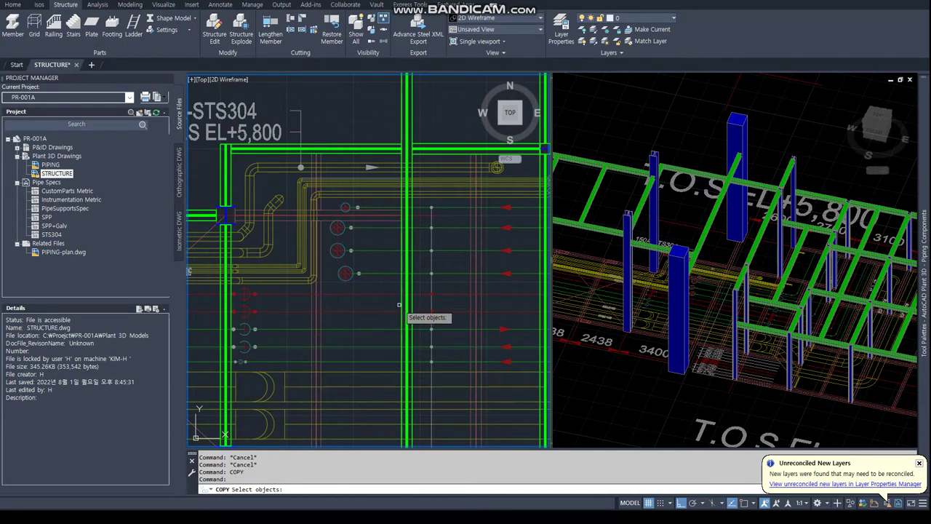
scroll(398, 305, "down", 2)
left_click(399, 305)
key("Return")
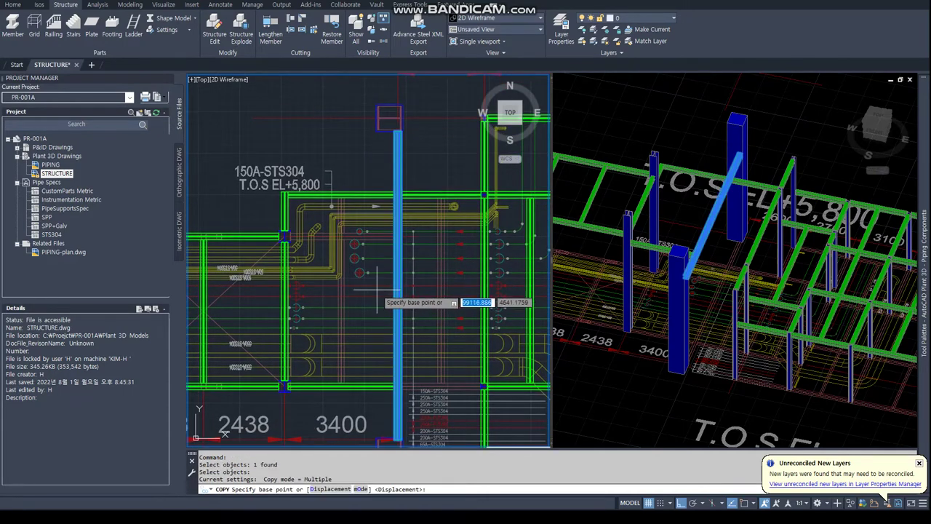
left_click(377, 289)
type("1700")
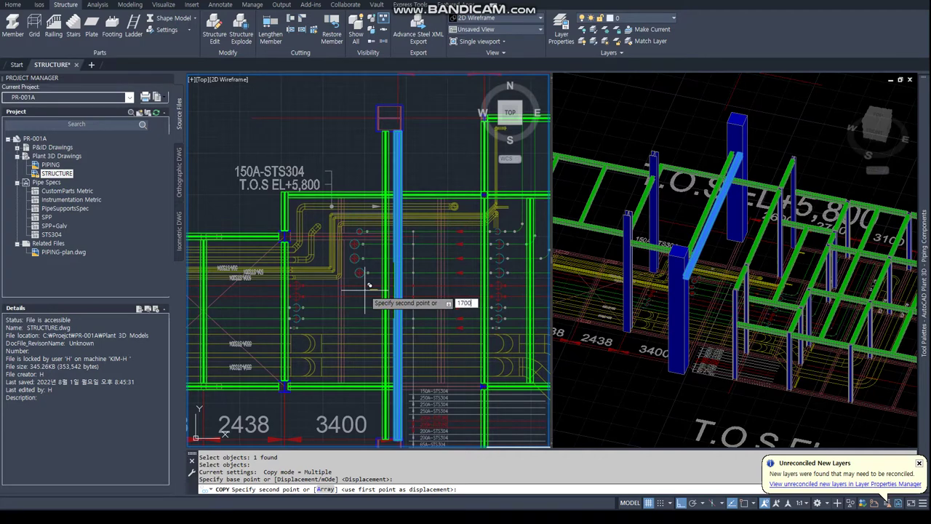
key("Return")
key("Escape")
key("Escape")
Abandon the perpendicular stretch of the copied beam and delete it.
left_click(473, 167)
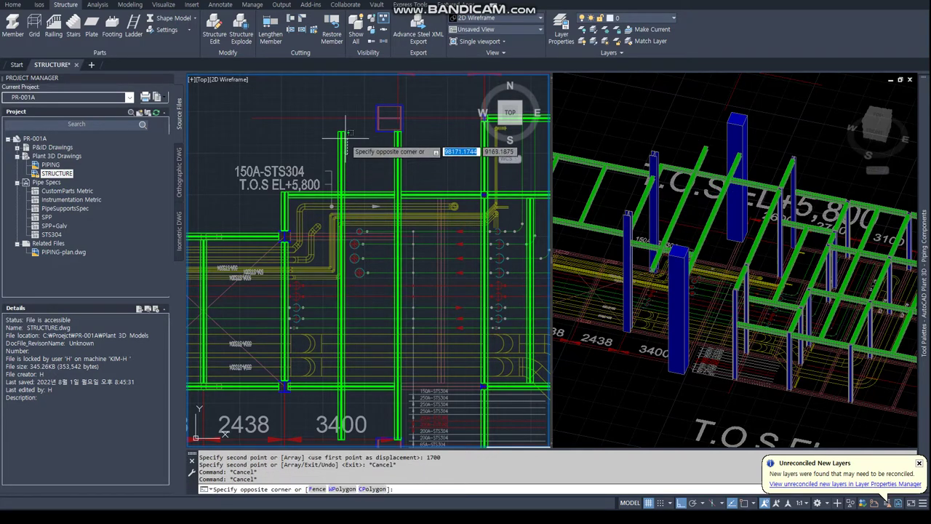
left_click(341, 129)
left_click(342, 169)
scroll(348, 163, "up", 2)
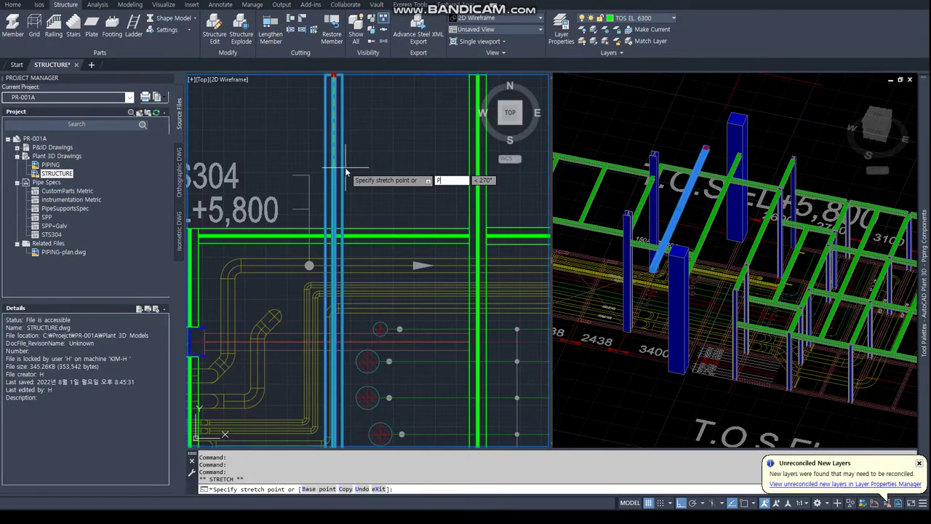
type("PER")
key("Return")
key("Escape")
scroll(352, 247, "down", 5)
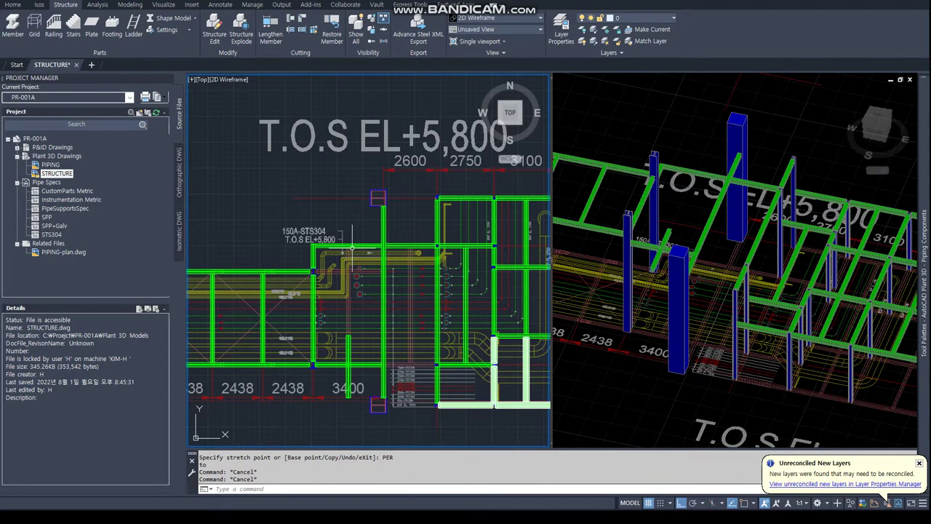
scroll(352, 247, "up", 3)
scroll(339, 218, "down", 1)
left_click(339, 211)
key("Delete")
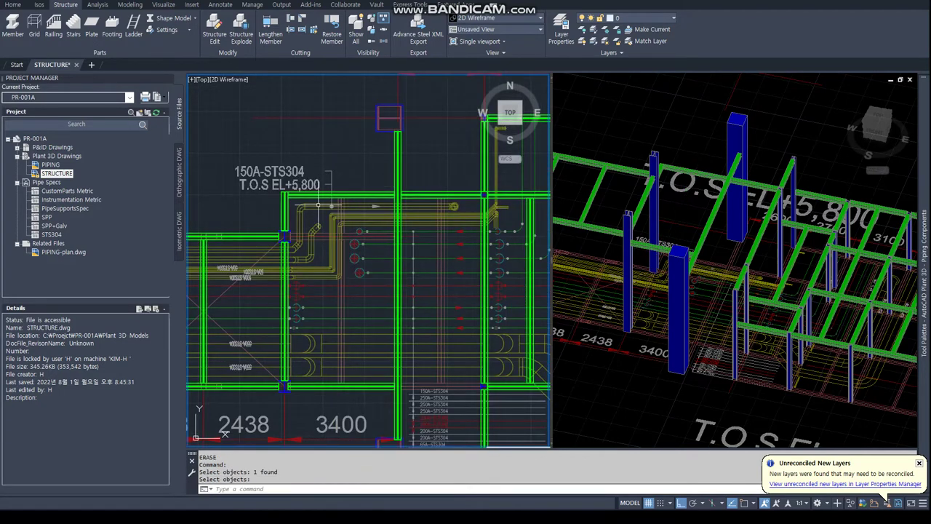
Copy the neighbouring beam from a nearest-point base to a point perpendicular to the top beam.
middle_click_drag(358, 375, 314, 369)
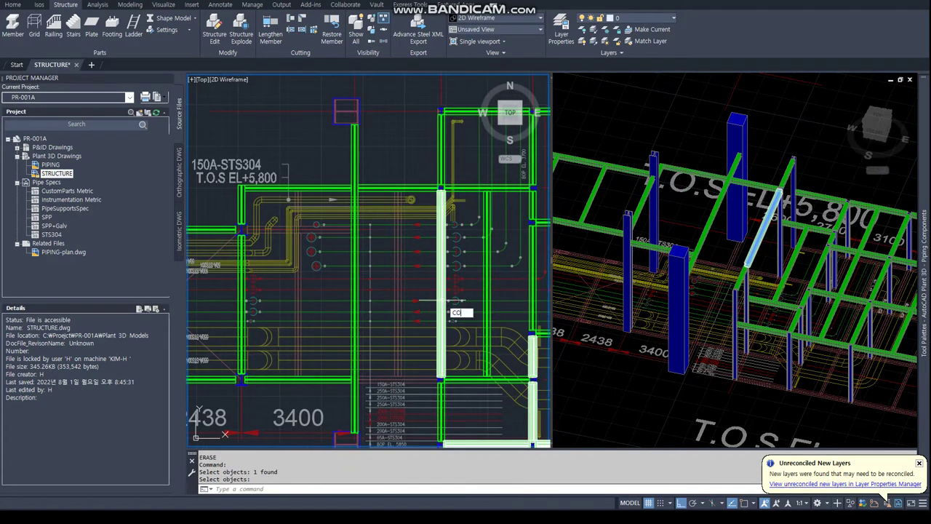
scroll(445, 301, "down", 3)
key("Return")
type("NEA")
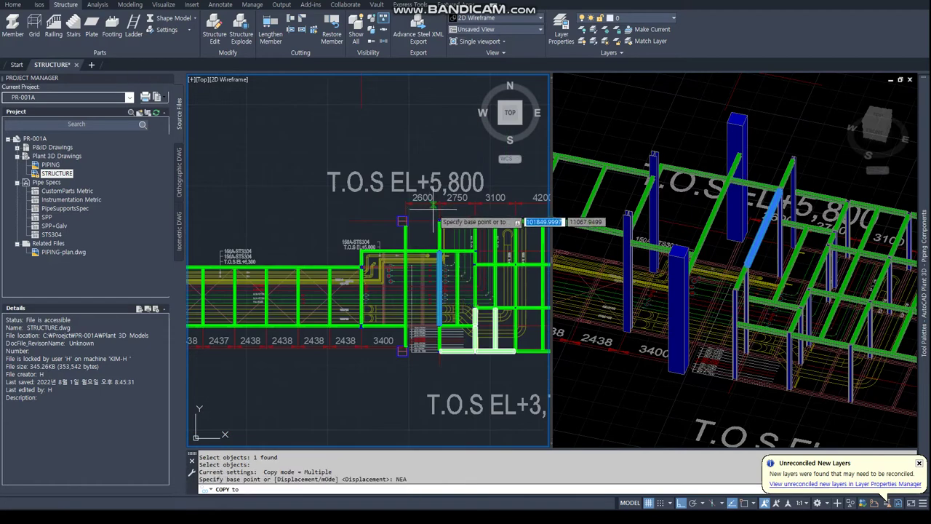
key("Return")
left_click(446, 206)
scroll(446, 205, "up", 2)
scroll(422, 195, "up", 1)
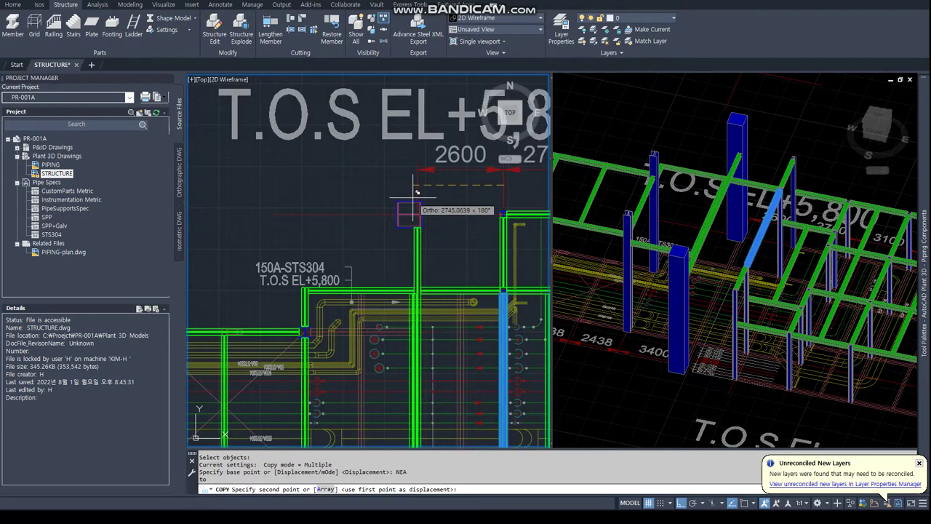
type("PER")
key("Return")
left_click(420, 180)
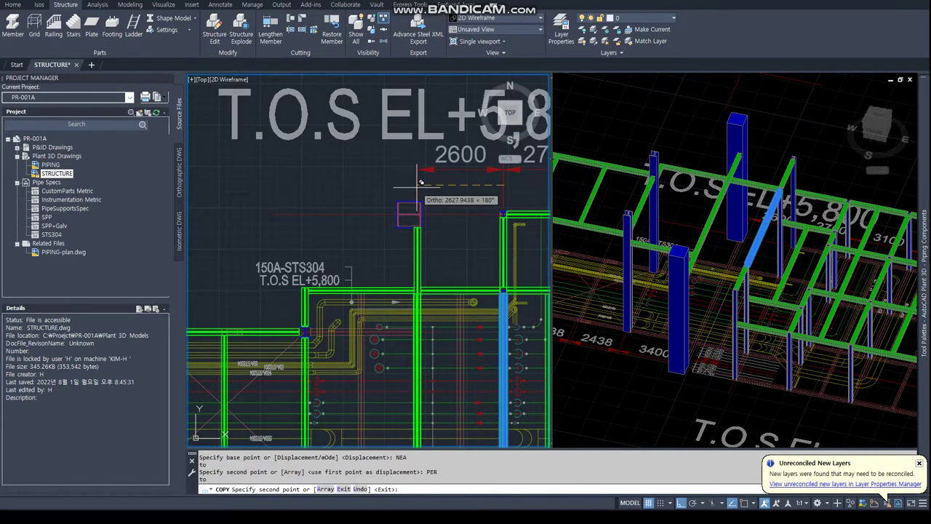
key("Return")
Move the new beam 1700 to the left.
scroll(437, 339, "up", 3)
type("M")
key("Return")
left_click(428, 293)
key("Return")
scroll(428, 294, "down", 3)
left_click(418, 218)
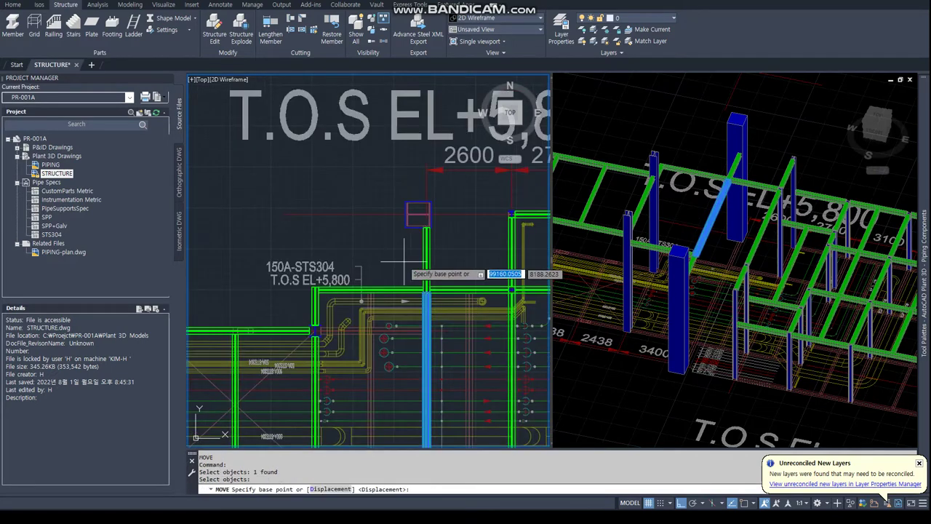
type("00")
key("Return")
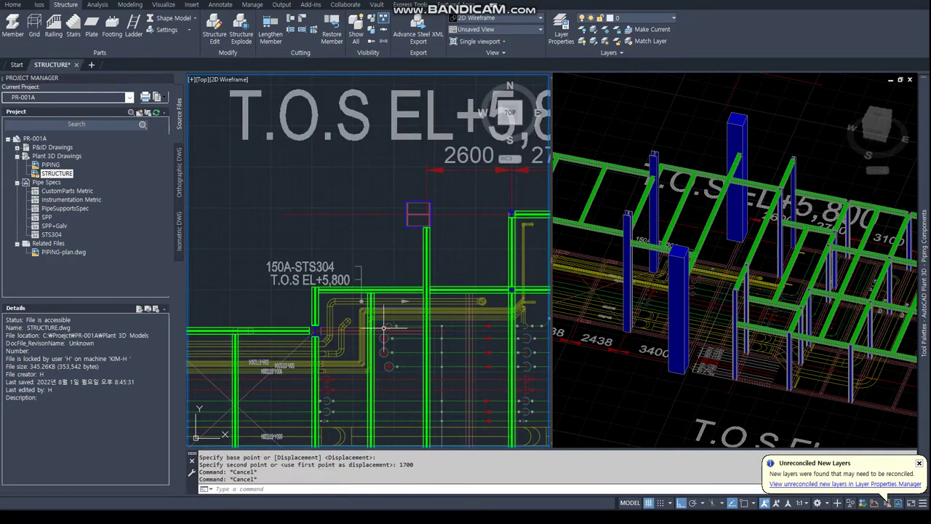
scroll(384, 327, "up", 5)
key("Escape")
key("Escape")
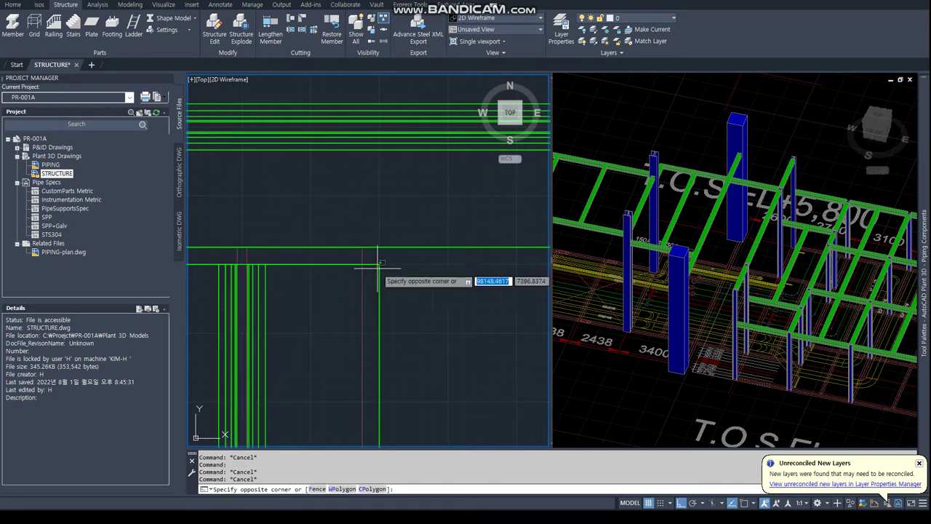
Stretch the beam's end to an endpoint and confirm its H Shape 175x175 profile.
left_click(245, 268)
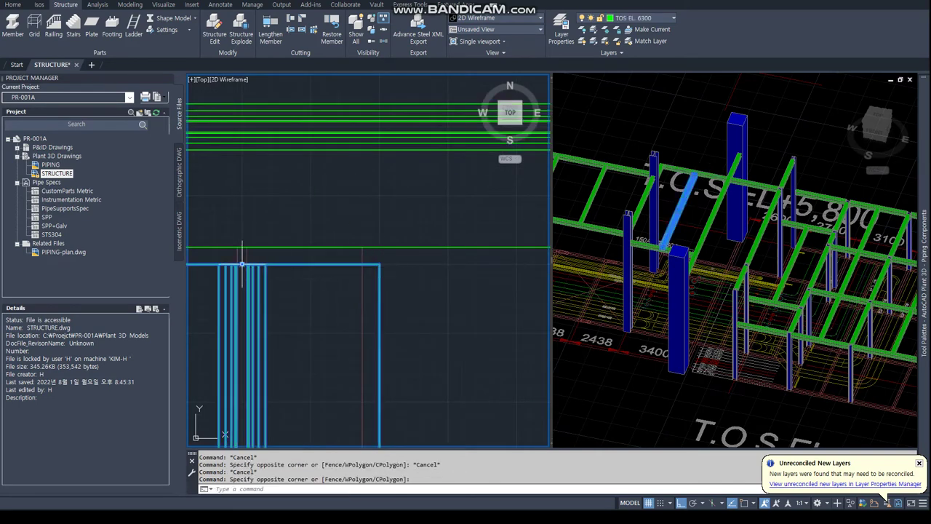
left_click(242, 263)
type("END")
key("Return")
scroll(415, 340, "down", 5)
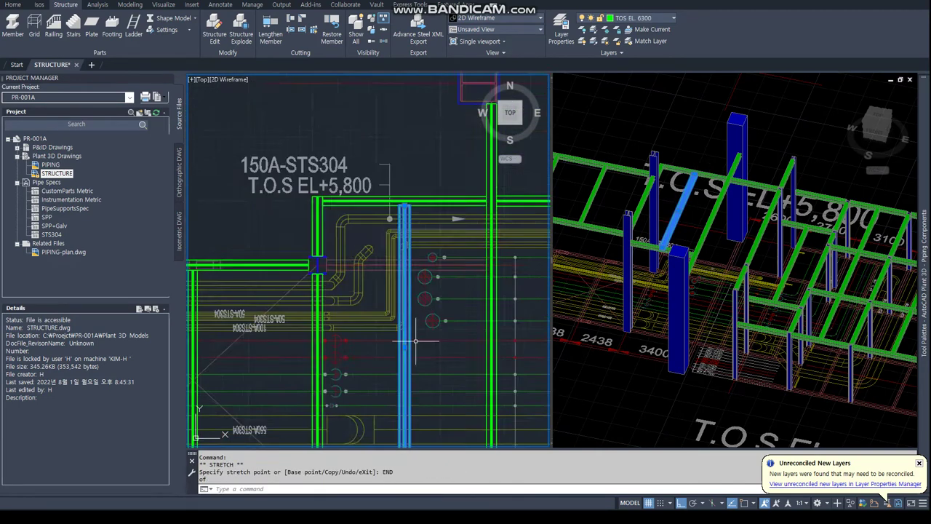
scroll(415, 341, "up", 3)
scroll(363, 296, "up", 3)
middle_click_drag(378, 190, 316, 364)
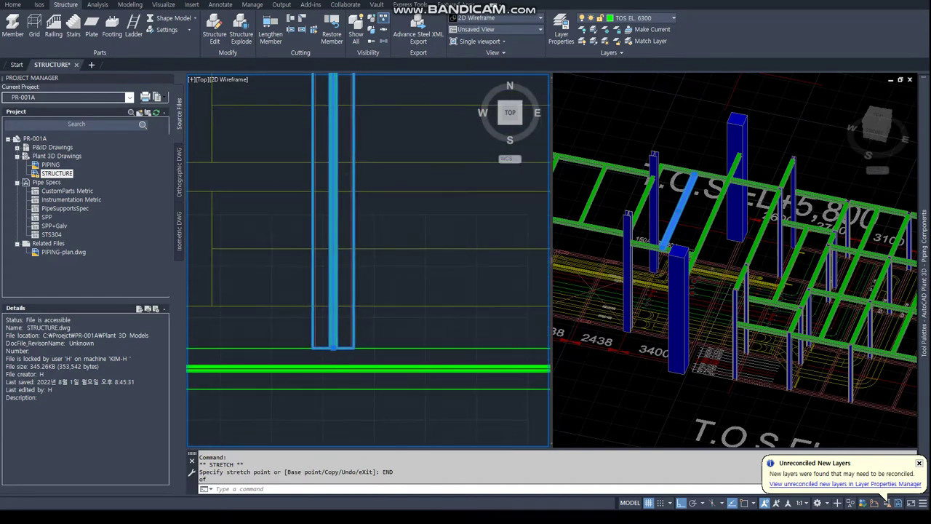
left_click(215, 30)
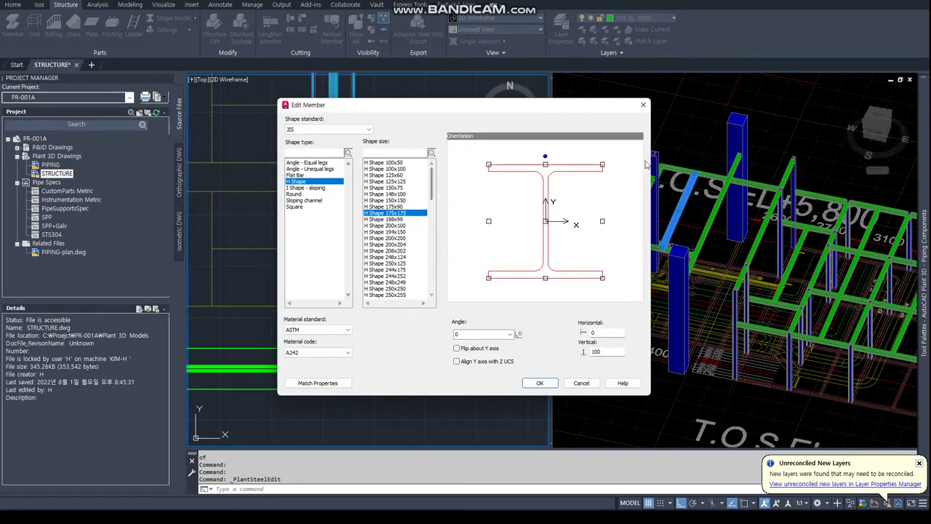
left_click(540, 383)
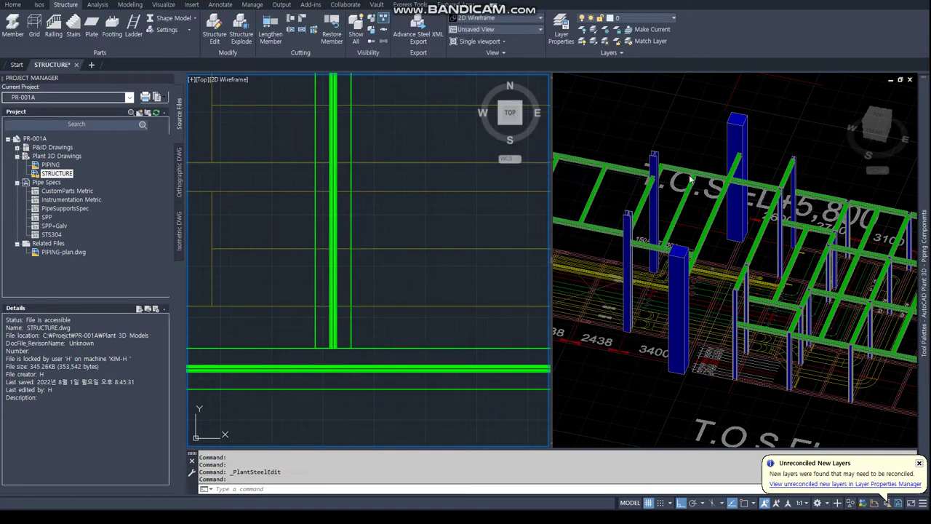
In the 3D view, run ID on the beam end: Z 5700, X 98137.5, Y 7412.5.
left_click(688, 175)
scroll(688, 173, "up", 5)
key("Escape")
key("Escape")
scroll(688, 173, "down", 4)
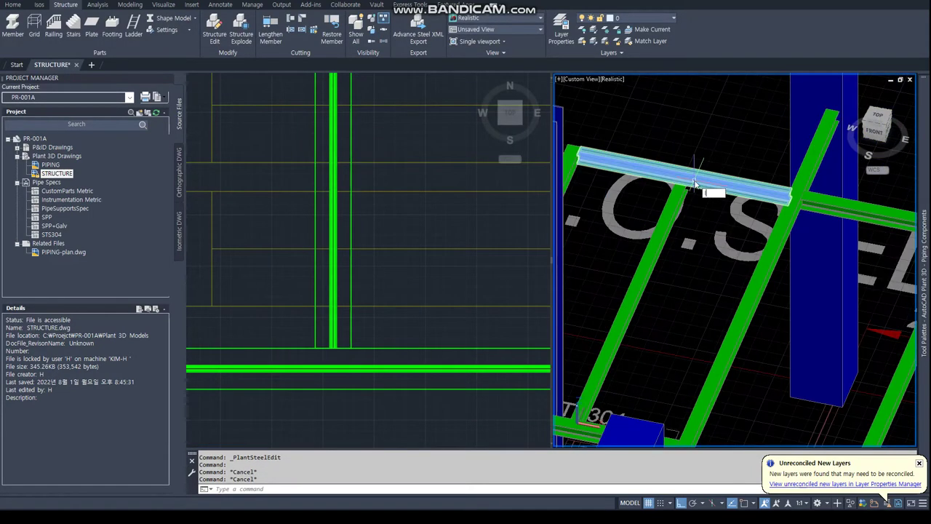
type("ID")
key("Return")
scroll(694, 180, "up", 3)
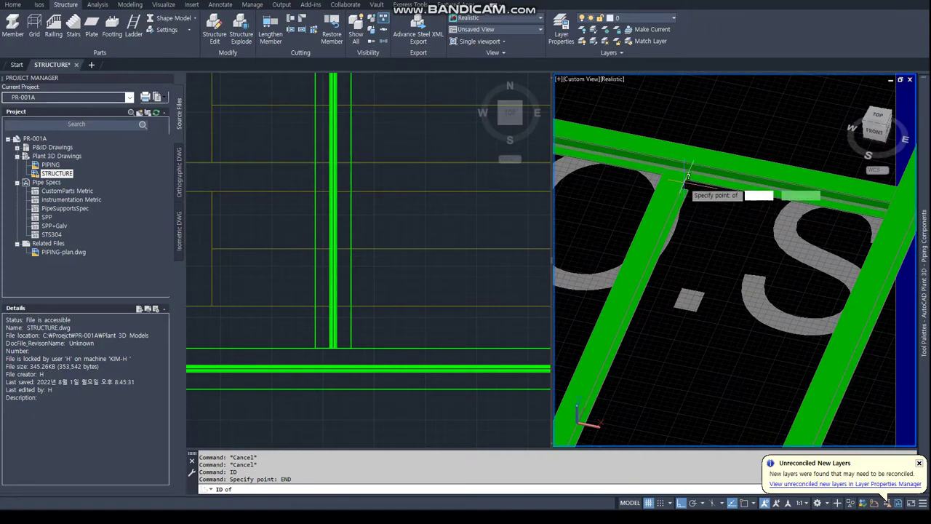
scroll(688, 176, "up", 3)
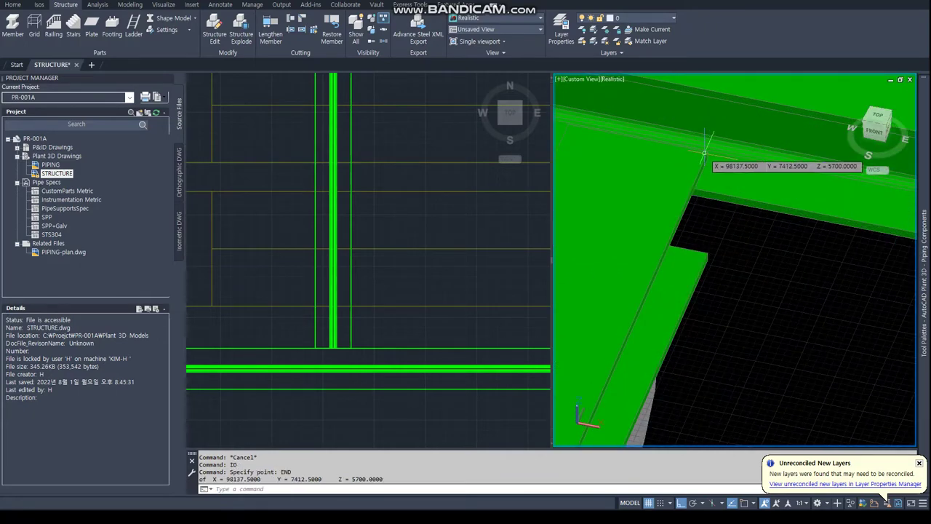
scroll(704, 153, "down", 3)
scroll(704, 152, "down", 2)
scroll(530, 206, "down", 3)
scroll(376, 237, "down", 2)
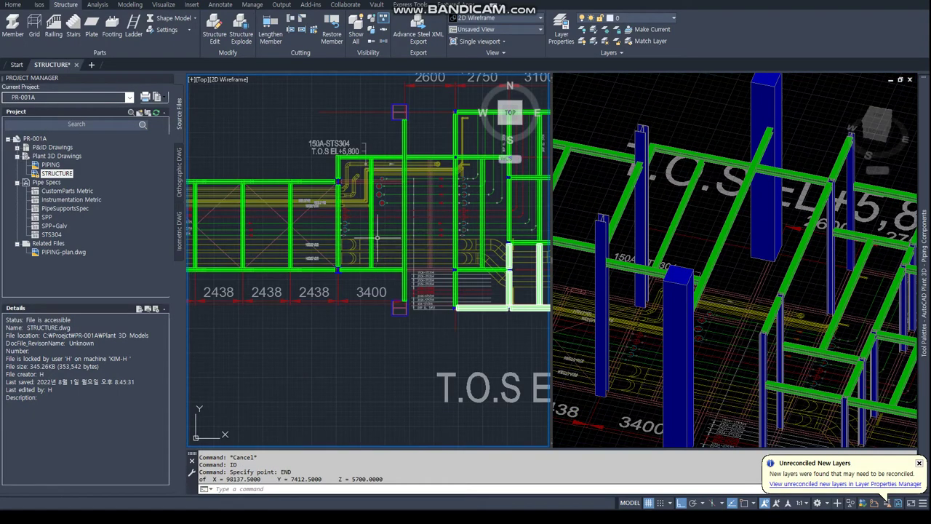
Raise a beam 100 vertically with MOVE using @0,0,100.
type("m")
key("Return")
left_click(371, 238)
key("Return")
left_click(441, 314)
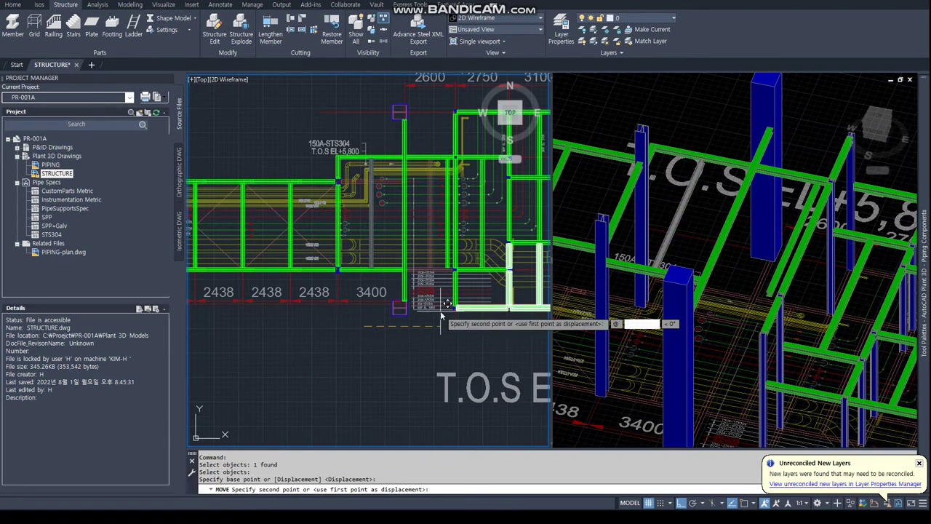
type("@0,0,100")
key("Return")
key("Escape")
key("Escape")
scroll(274, 282, "down", 3)
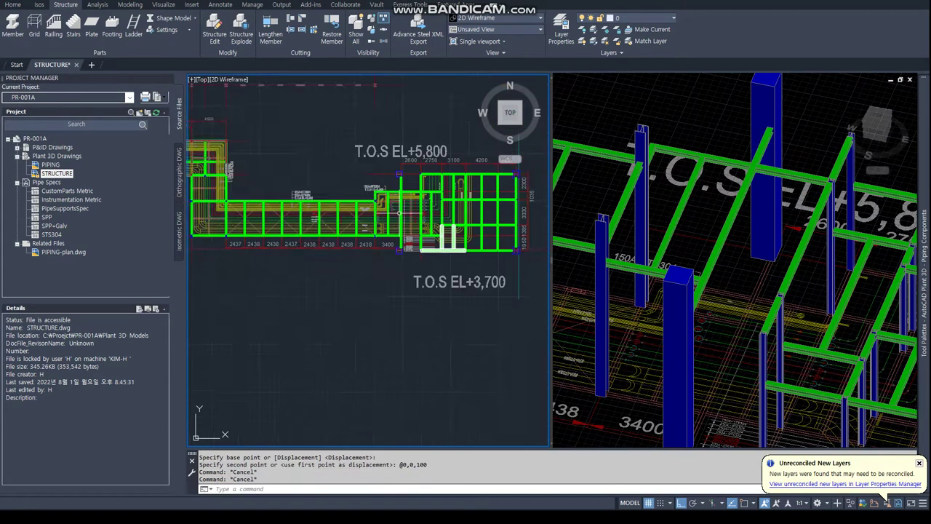
scroll(274, 282, "down", 2)
scroll(274, 283, "up", 5)
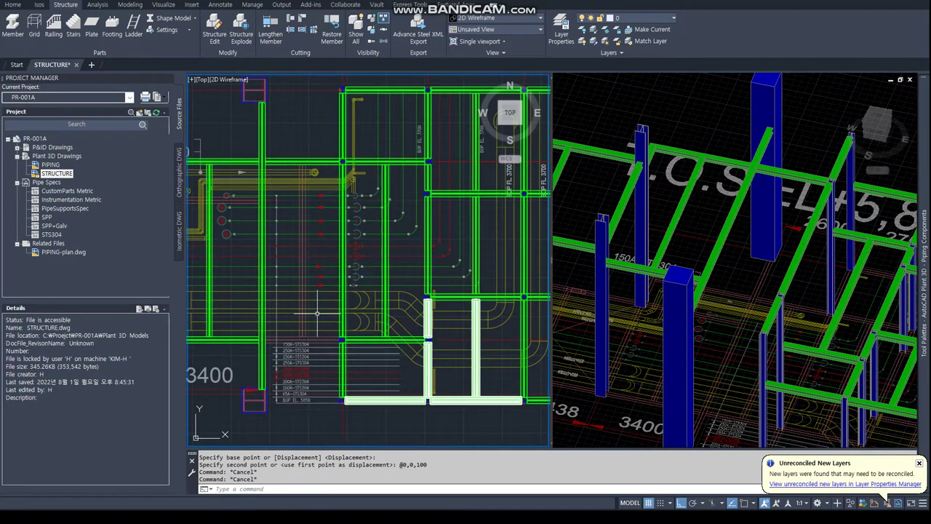
middle_click_drag(272, 313, 326, 317)
Measure the beam offsets with DIST and NEA/PER snaps, reading 3012.5 and 200.
key("Return")
scroll(278, 242, "down", 2)
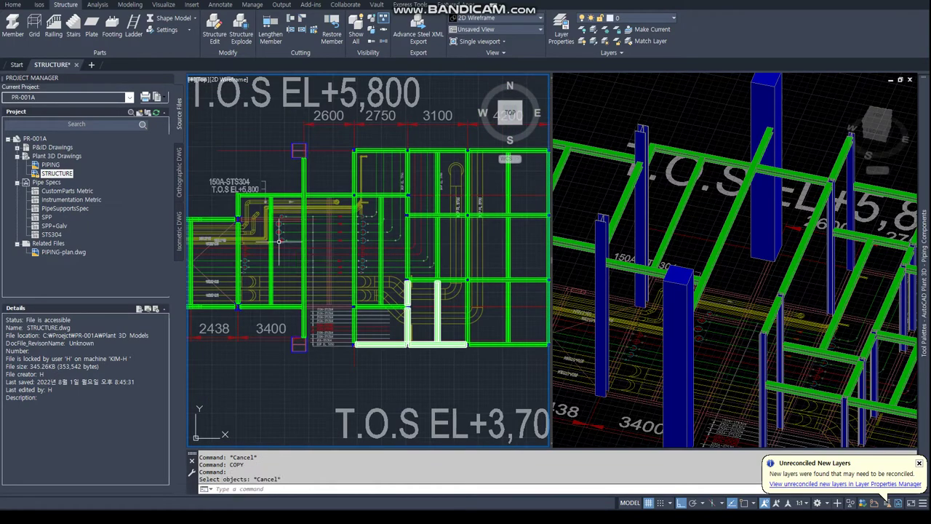
type("DIST")
key("Return")
scroll(278, 242, "up", 5)
type("nea")
key("Return")
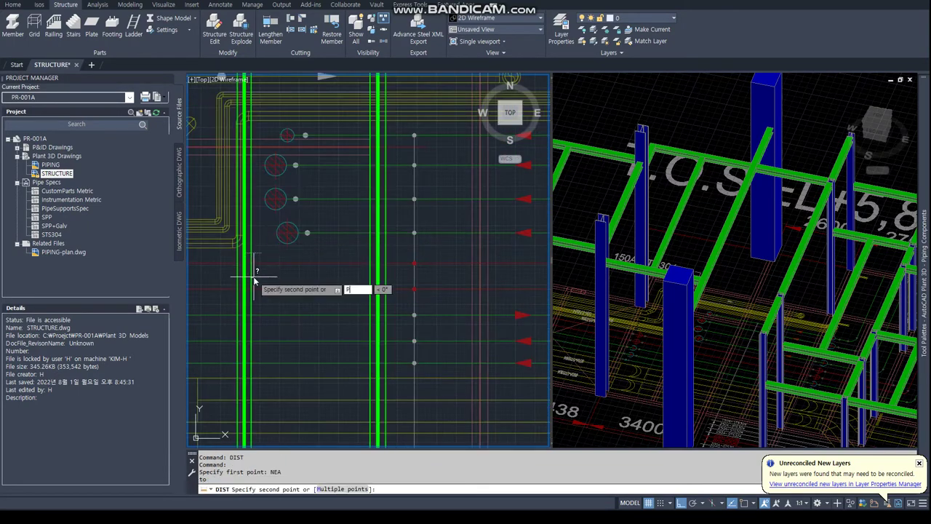
type("er")
key("Return")
left_click(488, 277)
key("Return")
type("nea")
key("Return")
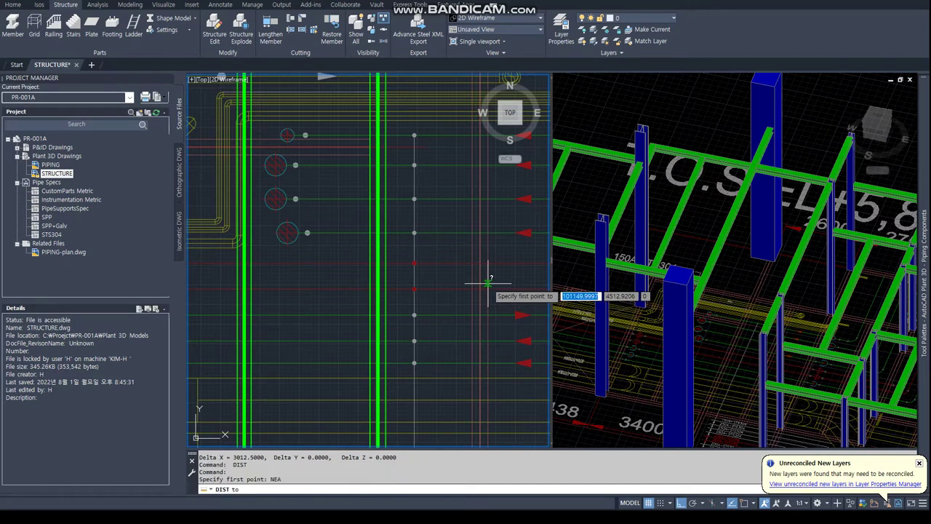
left_click(488, 275)
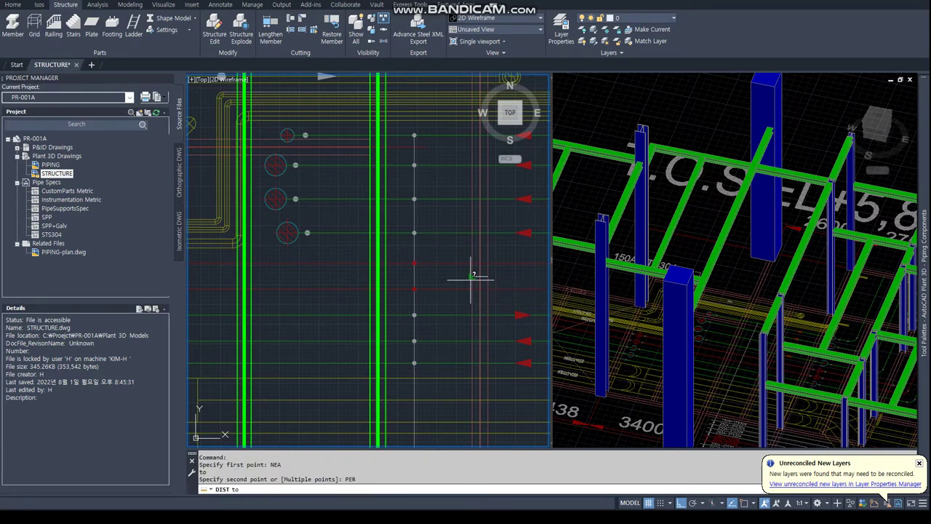
left_click(473, 277)
scroll(274, 289, "down", 3)
scroll(333, 318, "down", 2)
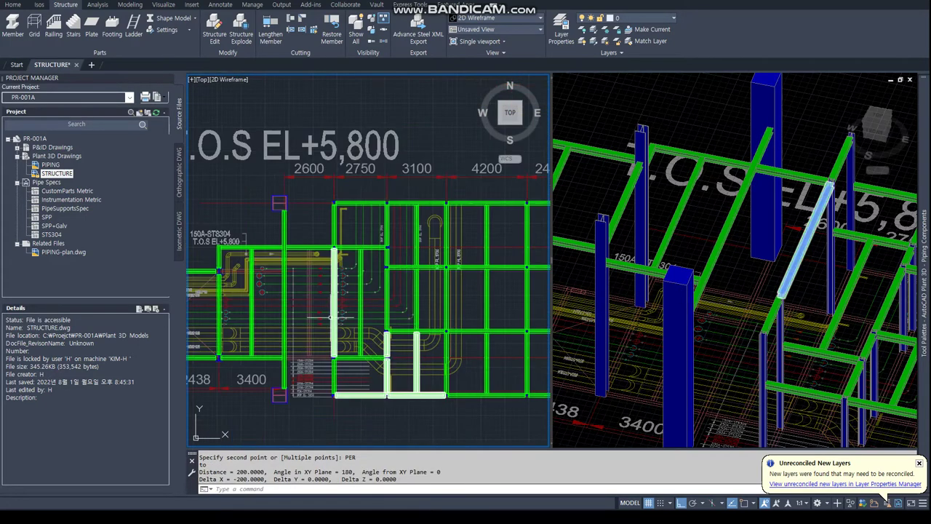
Try copying a beam at a 1300 offset, then cancel the copy.
type("o")
key("Return")
scroll(334, 305, "up", 2)
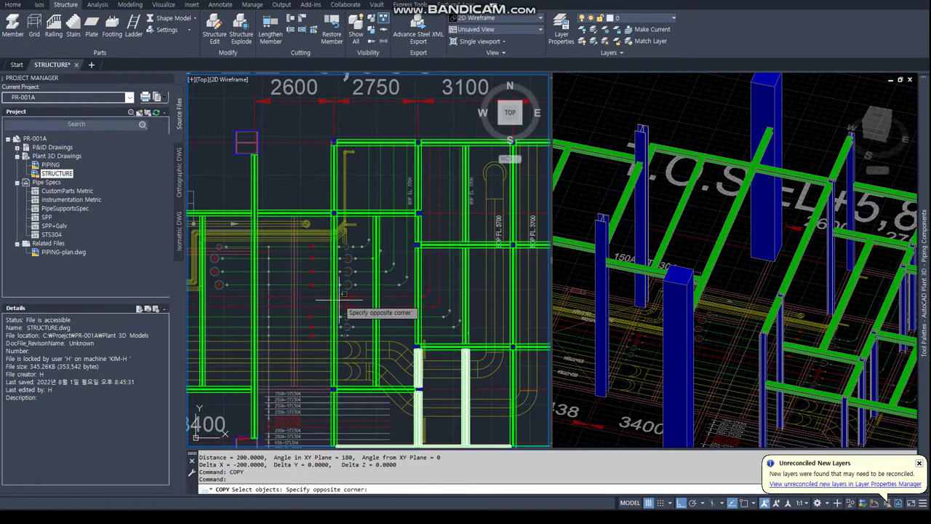
left_click(343, 297)
key("Return")
left_click(356, 296)
type("13")
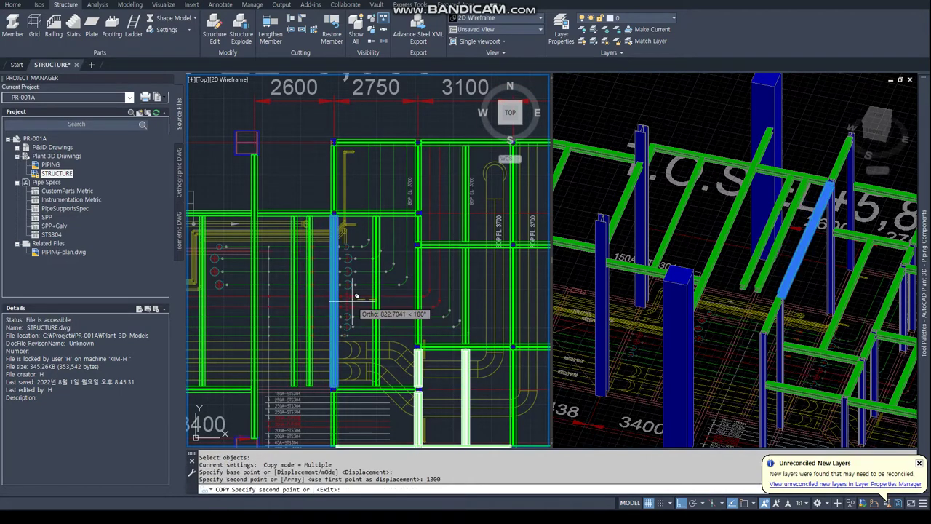
type("00")
key("Return")
key("Escape")
scroll(338, 408, "up", 3)
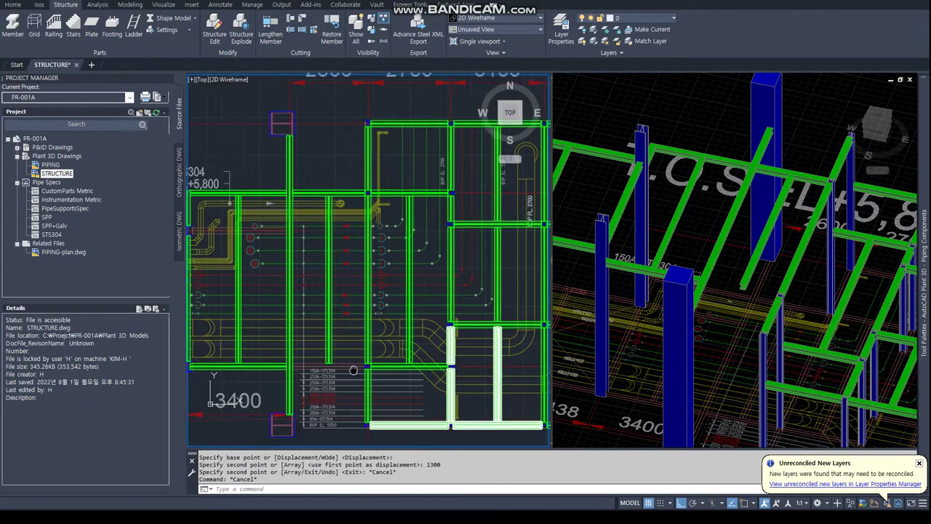
scroll(364, 269, "up", 2)
Copy a beam from a nearest-point base and place it perpendicular to the frame.
key("Return")
scroll(422, 317, "down", 5)
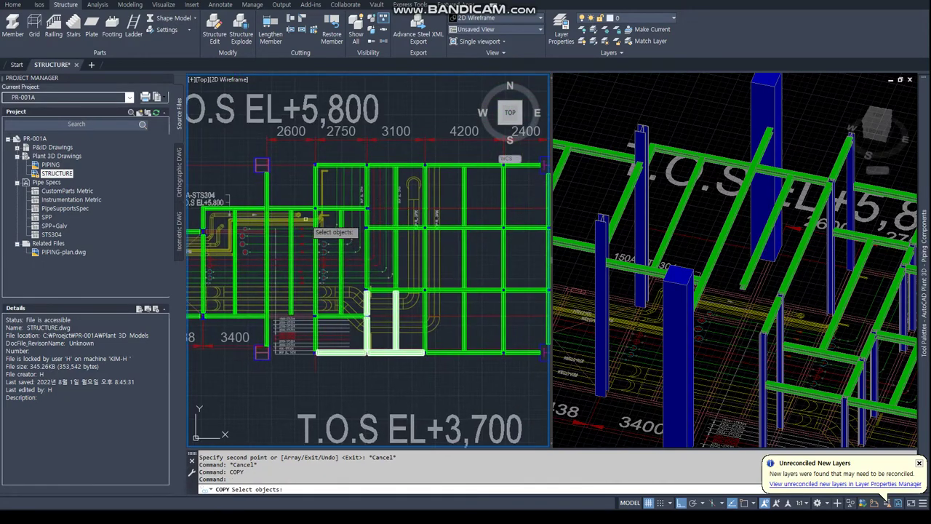
left_click(291, 210)
key("Return")
type("nea")
key("Return")
left_click(446, 209)
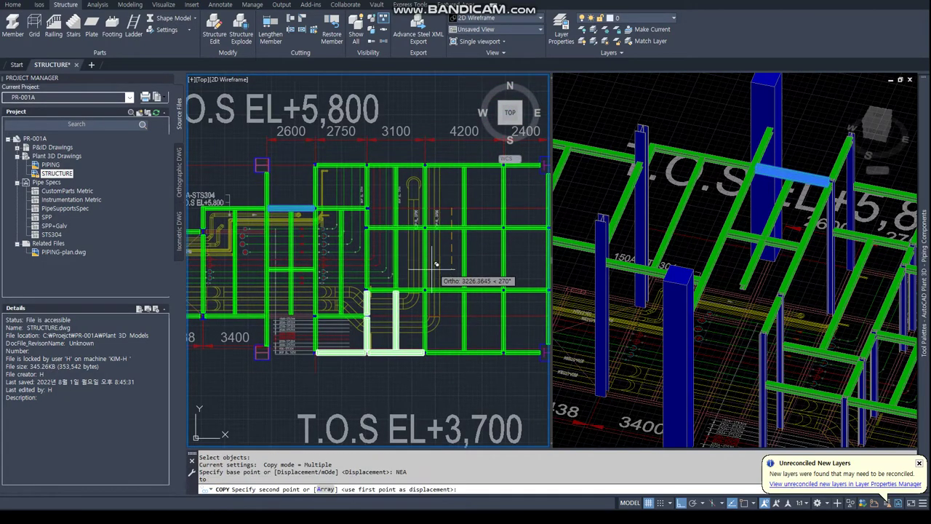
key("Return")
left_click(363, 354)
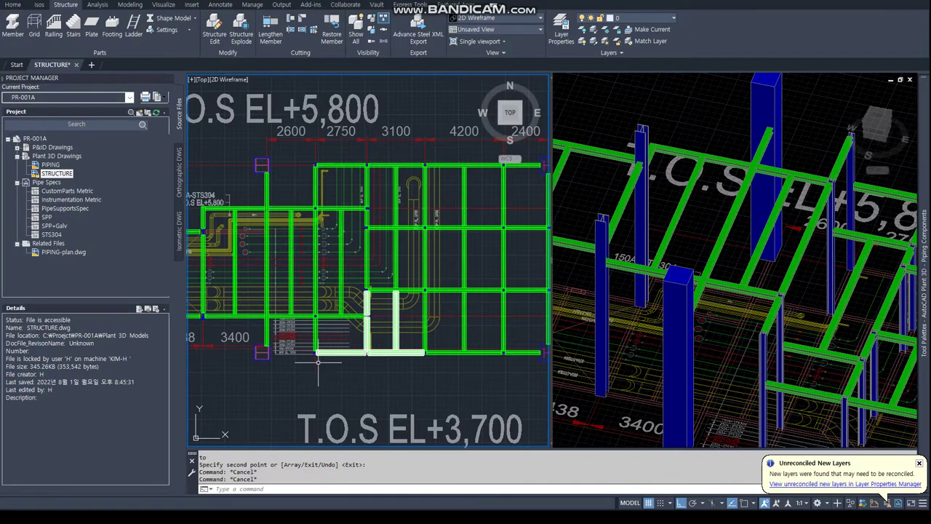
Orbit the 3D model to inspect the new beam, then return to the plan view.
mouse_move(862, 354)
middle_mouse_down("shift")
mouse_move(657, 260)
mouse_move(749, 341)
mouse_move(775, 262)
mouse_move(735, 269)
middle_mouse_up("shift")
scroll(734, 269, "up", 8)
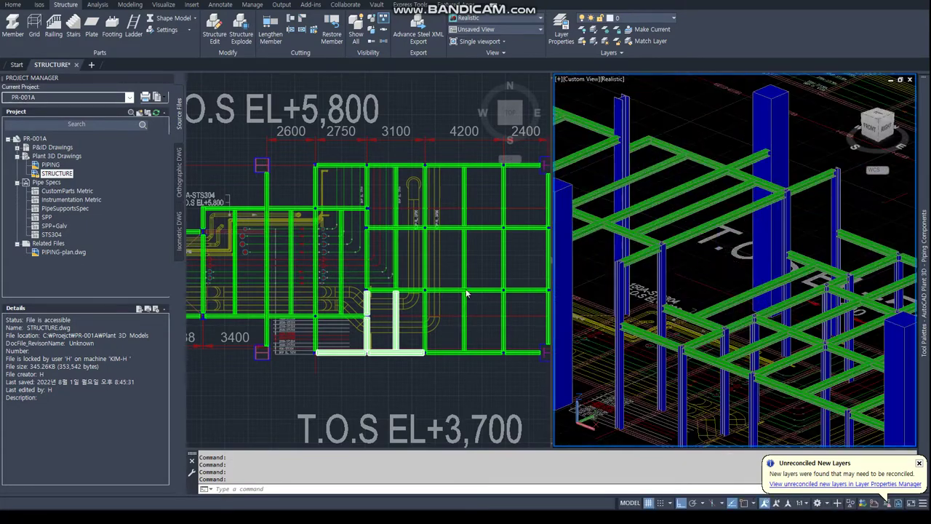
left_click(466, 293)
scroll(466, 293, "down", 5)
scroll(509, 289, "up", 2)
scroll(518, 289, "up", 1)
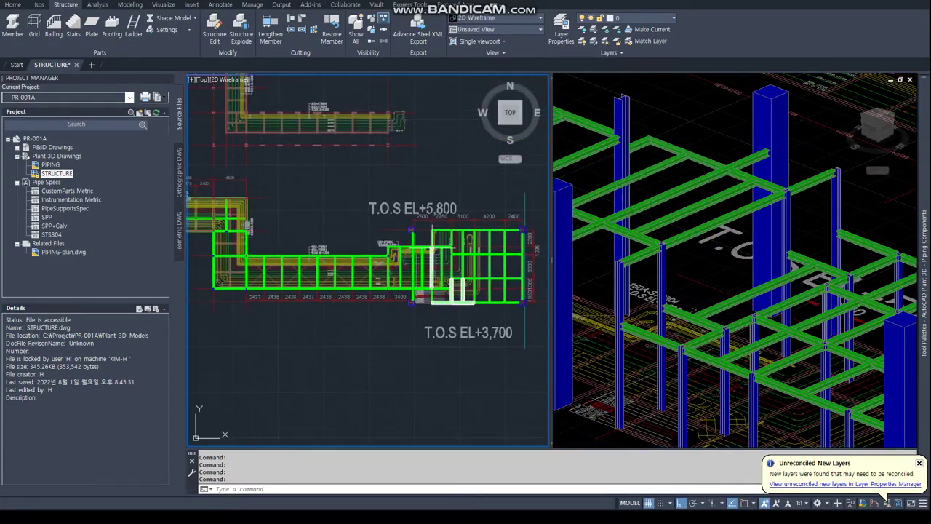
In Layer Properties, make layer TOS EL. 6900 magenta and TOS EL. 7600 cyan.
type("la")
key("Return")
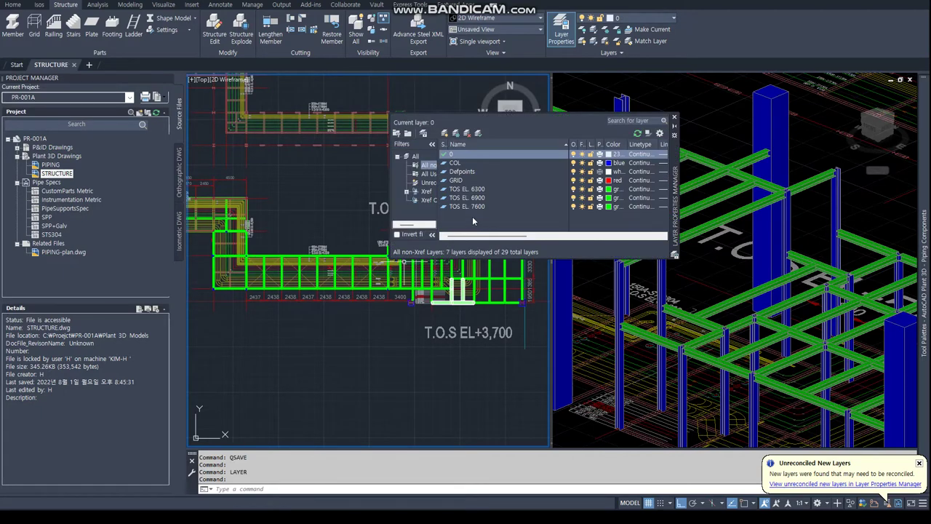
left_click(611, 198)
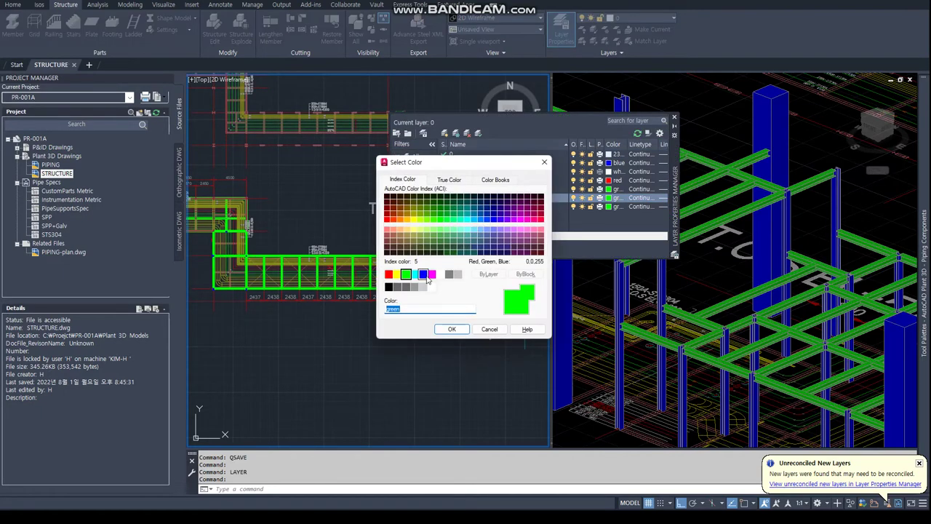
left_click(452, 329)
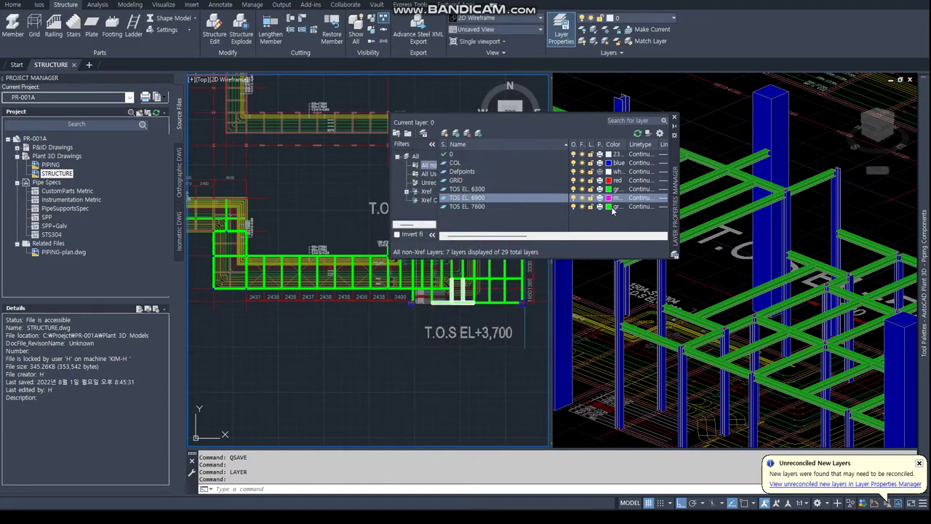
left_click(615, 206)
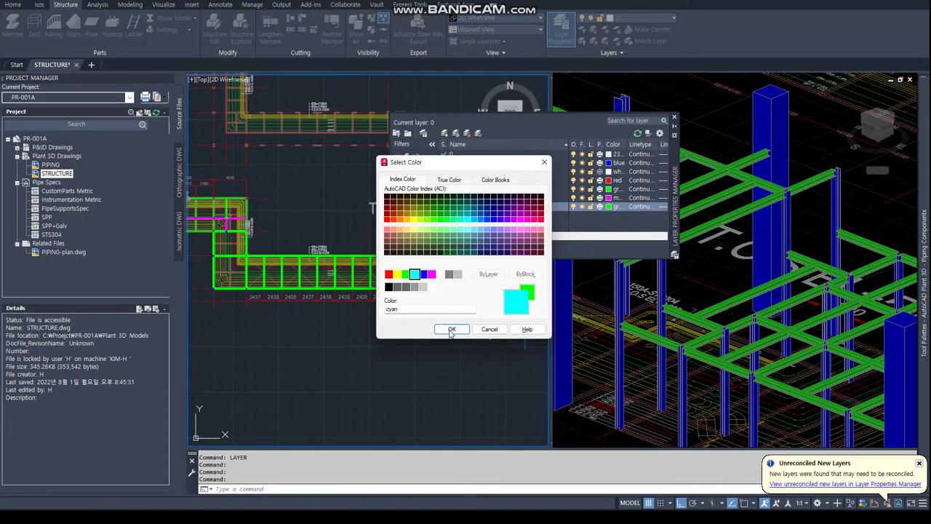
left_click(452, 330)
left_click(674, 118)
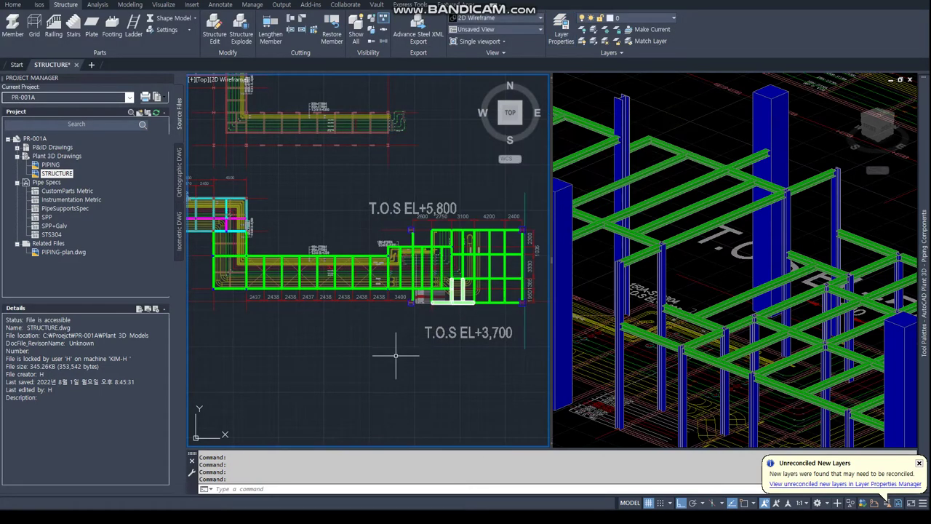
Turn every layer on with -LAYER ON * and switch to the Realistic visual style.
key("Return")
type("ON")
key("Return")
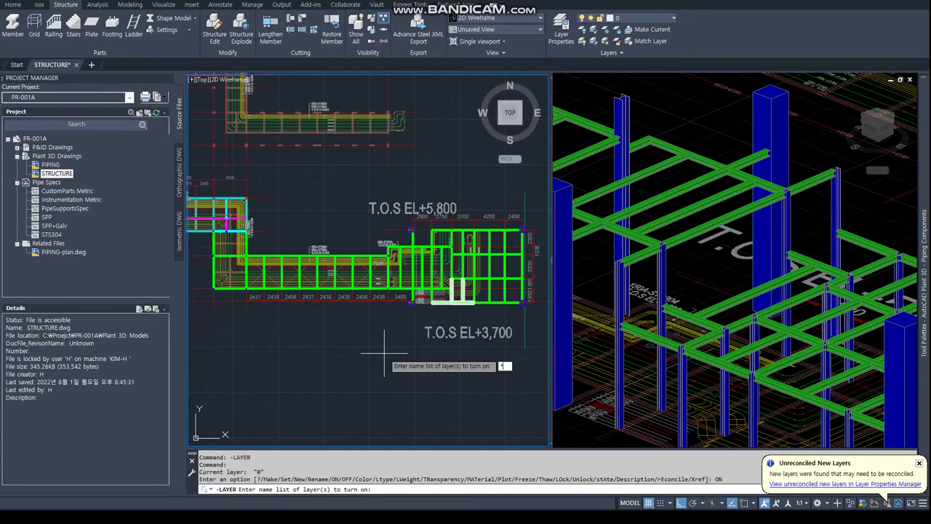
type("*")
key("Return")
key("Return")
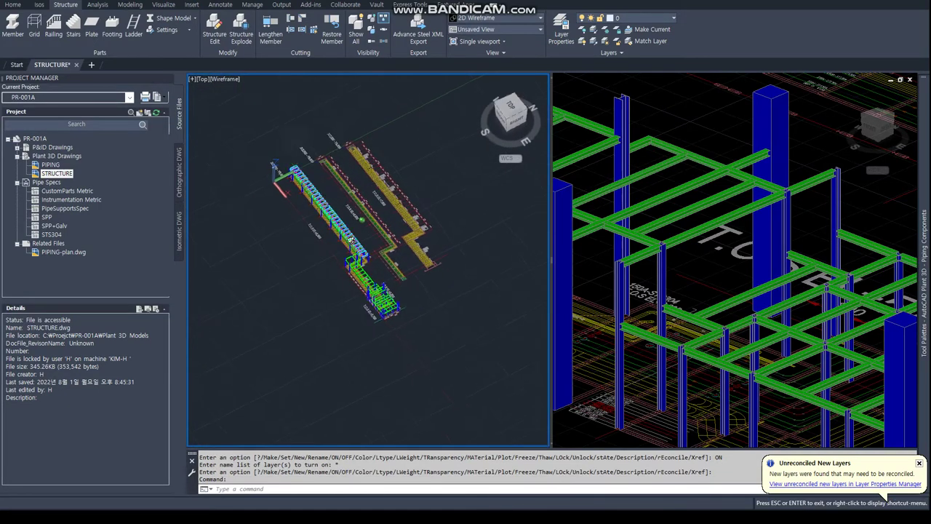
mouse_move(436, 255)
middle_mouse_down("shift")
mouse_move(400, 285)
mouse_move(437, 261)
middle_mouse_up("shift")
type("vs")
key("Return")
type("r")
key("Return")
middle_click_drag(632, 210, 727, 240, "shift")
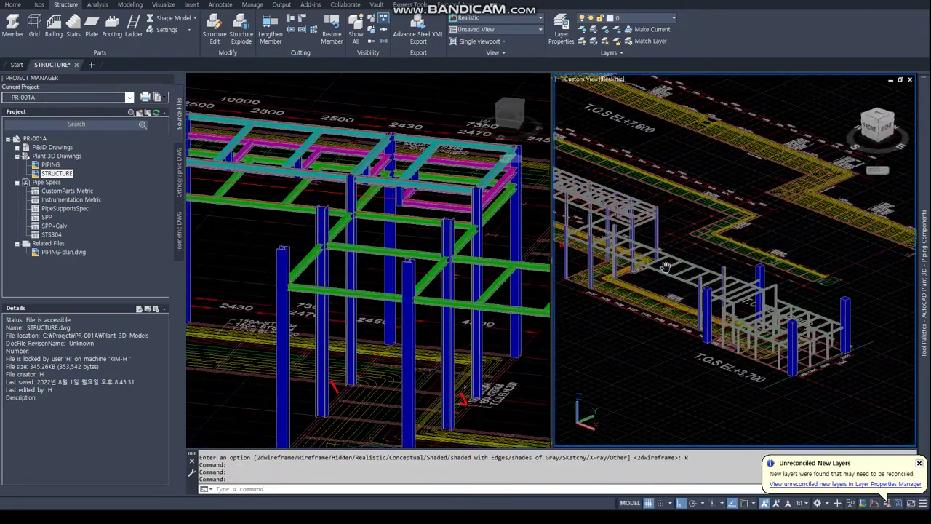
mouse_move(472, 254)
middle_mouse_down("shift")
mouse_move(408, 271)
mouse_move(398, 320)
middle_mouse_up("shift")
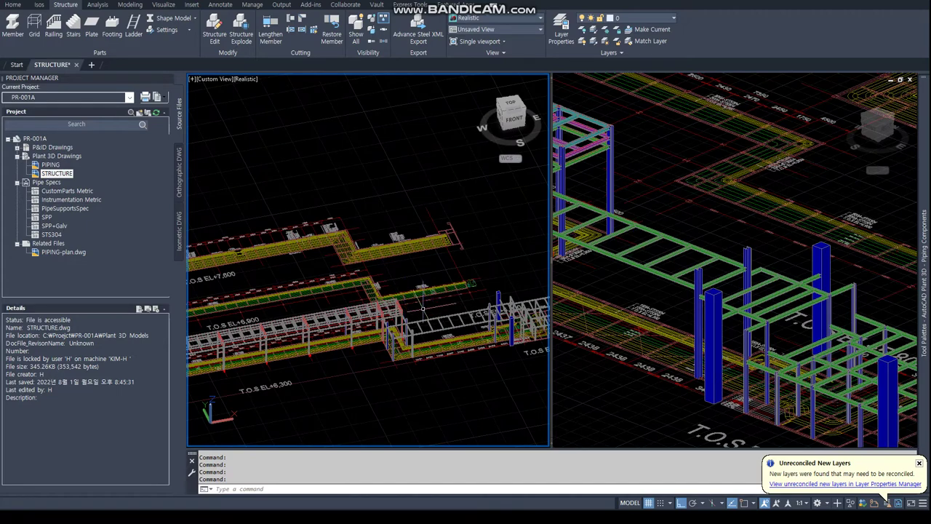
type("PLAN")
In plan view, start moving the whole steel structure from a nearest-point base point.
key("Return")
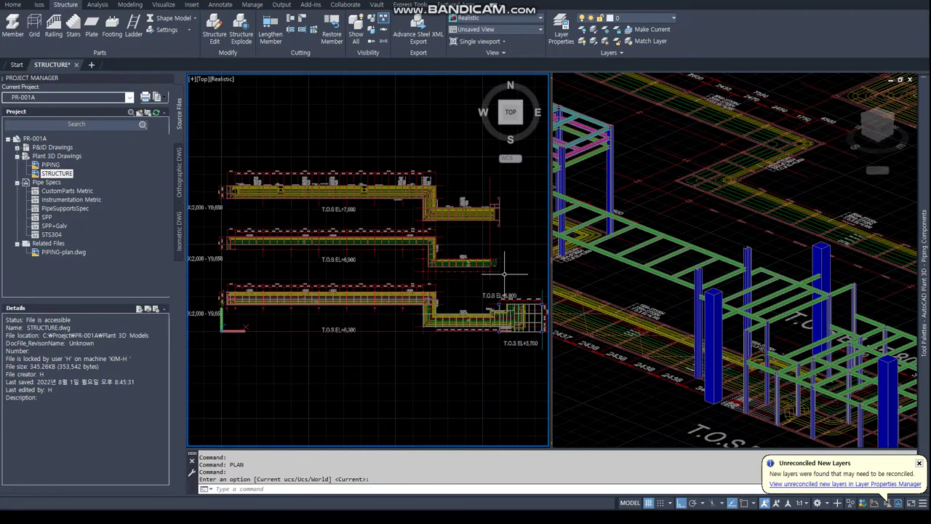
left_click(415, 234)
key("Return")
type("NEA")
key("Return")
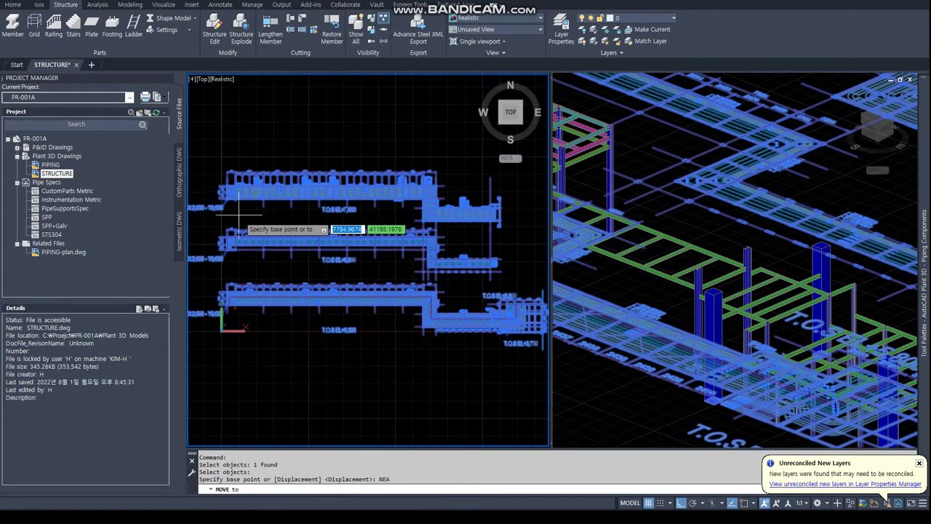
scroll(217, 193, "up", 3)
scroll(311, 195, "up", 5)
left_click(302, 197)
scroll(301, 197, "down", 5)
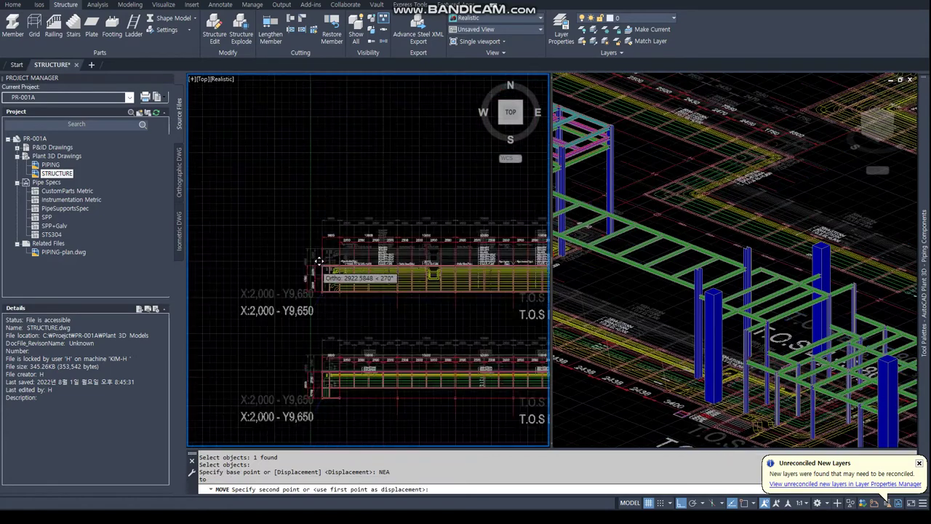
scroll(323, 364, "down", 2)
Place the structure perpendicular to the piping plan grid corner.
type("PER")
key("Return")
middle_click_drag(324, 382, 353, 213)
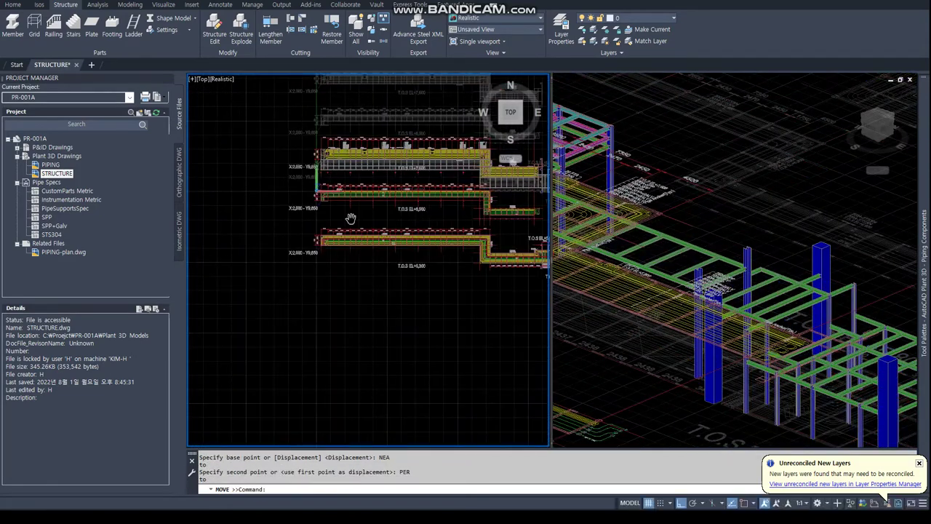
middle_click_drag(323, 284, 323, 161)
scroll(323, 164, "up", 2)
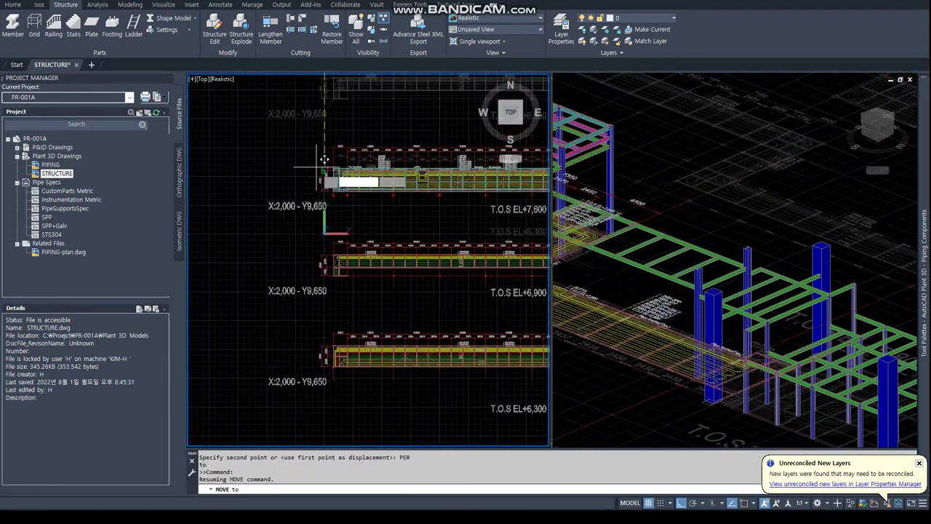
scroll(334, 157, "up", 3)
scroll(370, 251, "down", 5)
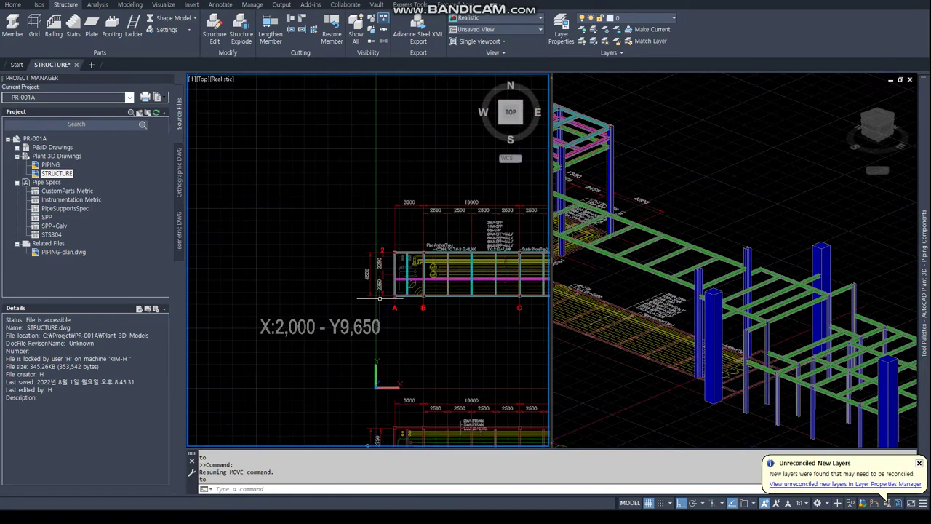
Verify with ID at a beam endpoint that the corner reads X2000, Y9650, Z0.
type("IDEND")
key("Return")
scroll(393, 296, "up", 5)
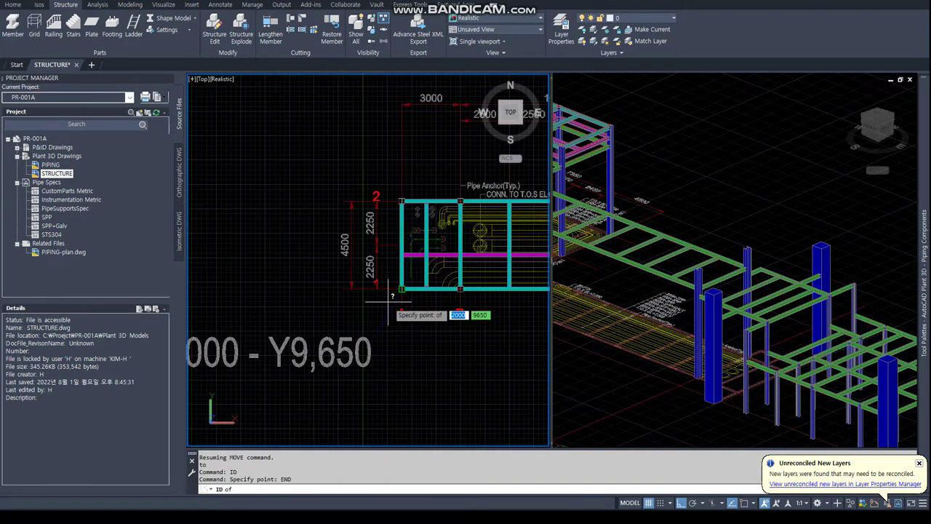
left_click(390, 297)
scroll(281, 415, "down", 4)
middle_click_drag(319, 345, 198, 288)
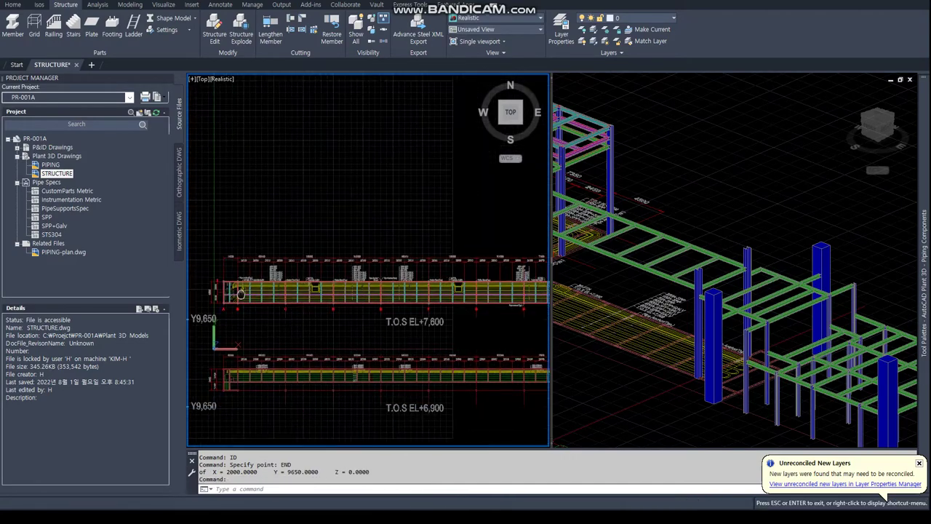
mouse_move(504, 269)
middle_mouse_down("shift")
mouse_move(312, 258)
mouse_move(348, 241)
middle_mouse_up("shift")
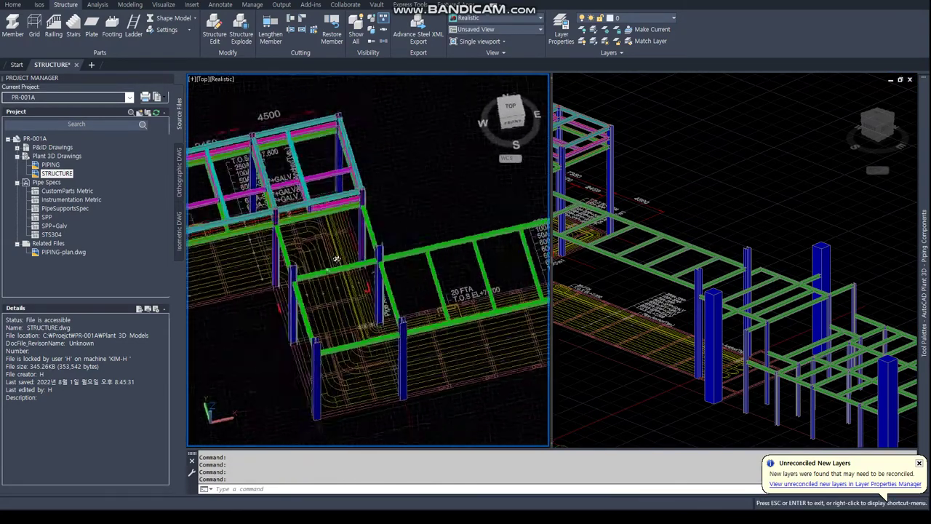
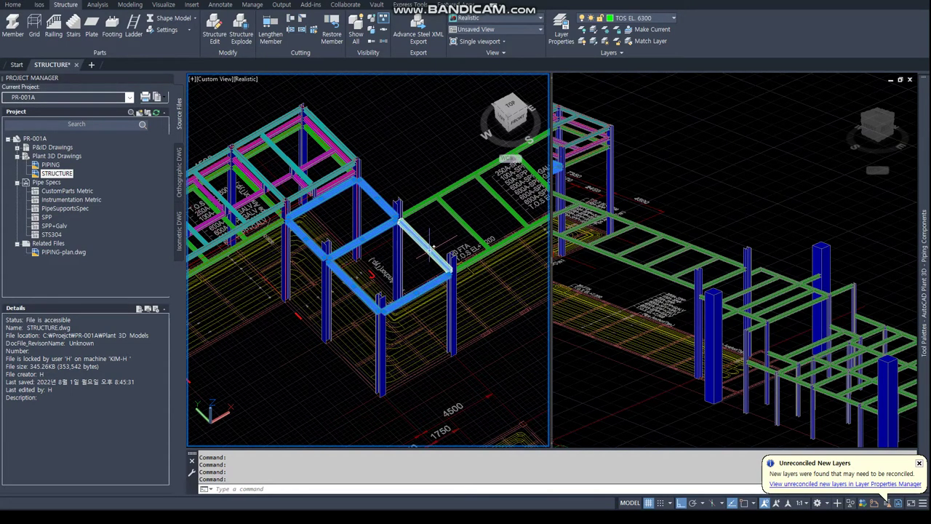
Pan across the pipe rack, then start an erase on a beam and cancel it.
middle_click_drag(462, 222, 368, 279)
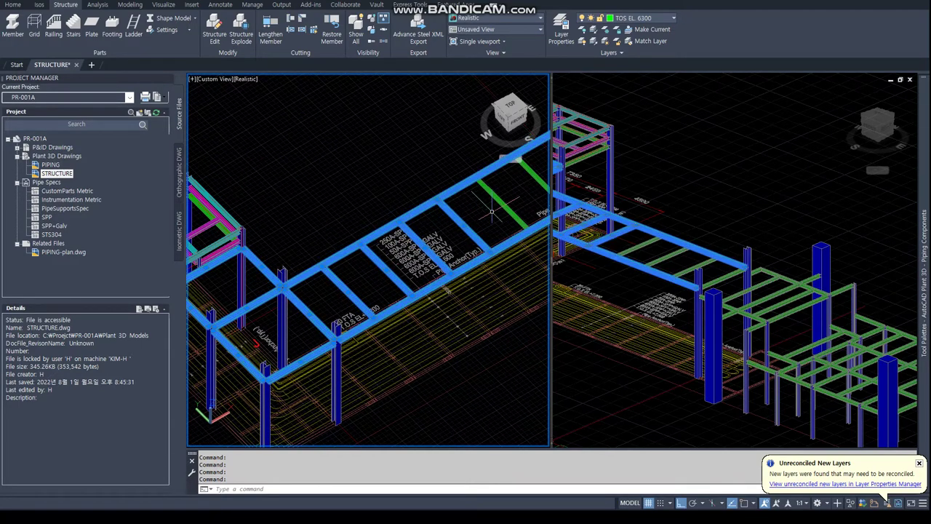
scroll(362, 245, "up", 3)
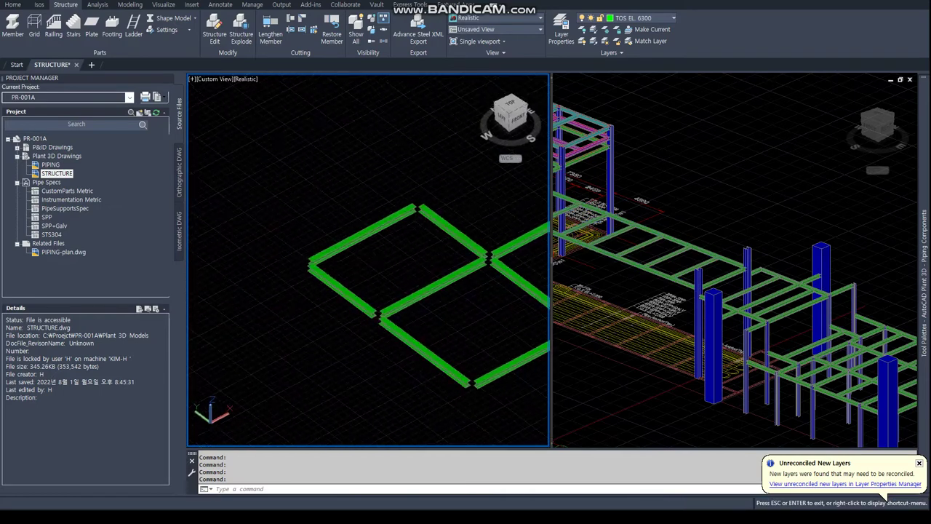
key("Escape")
key("Escape")
key("Escape")
scroll(349, 240, "up", 2)
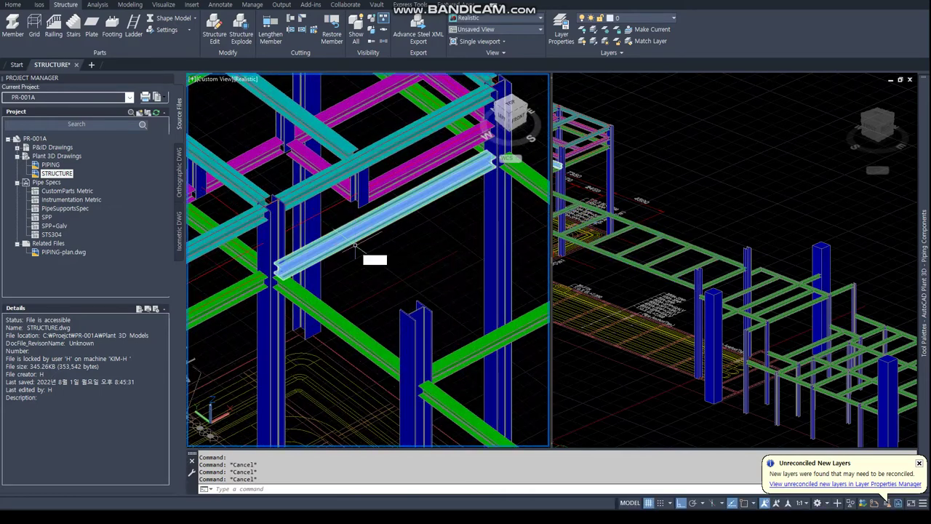
type("e")
key("Return")
type("c")
key("Return")
left_click_drag(356, 247, 334, 218)
type("c")
key("Return")
left_click_drag(360, 251, 347, 238)
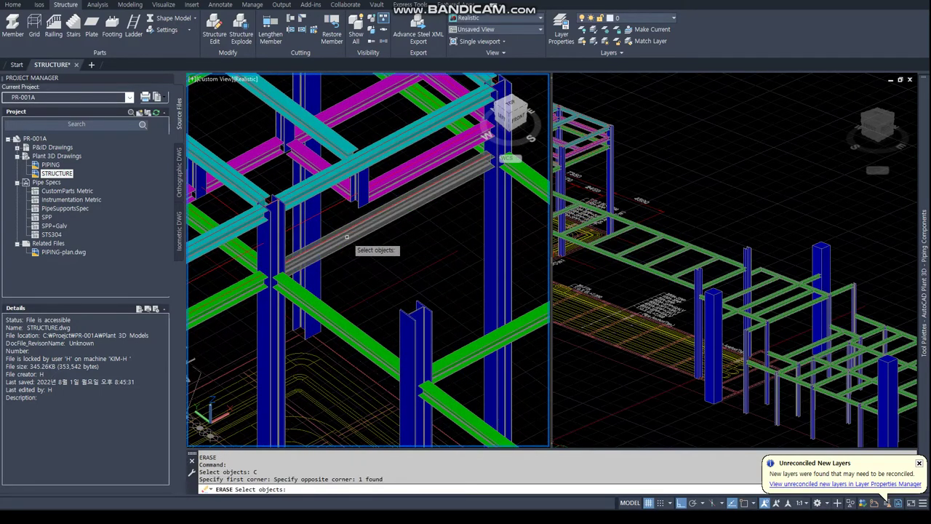
key("Escape")
key("Escape")
scroll(341, 275, "down", 3)
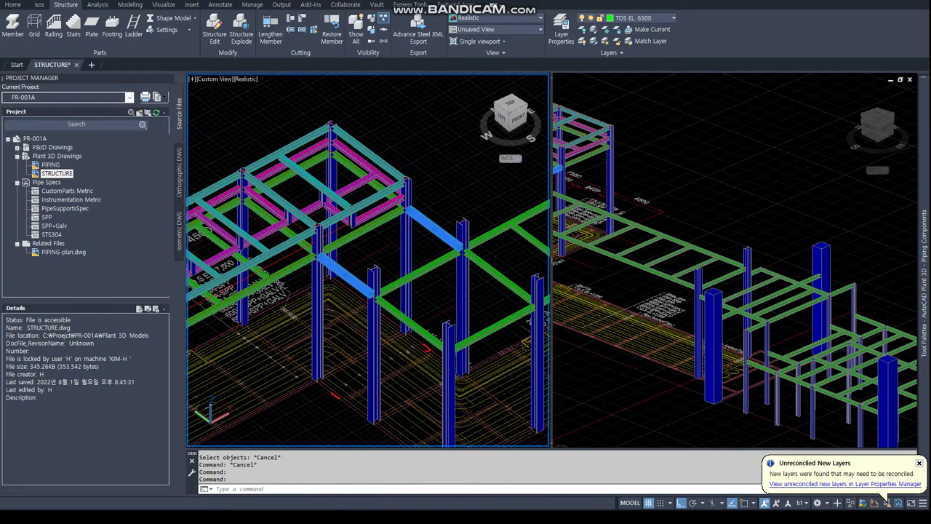
scroll(514, 282, "down", 3)
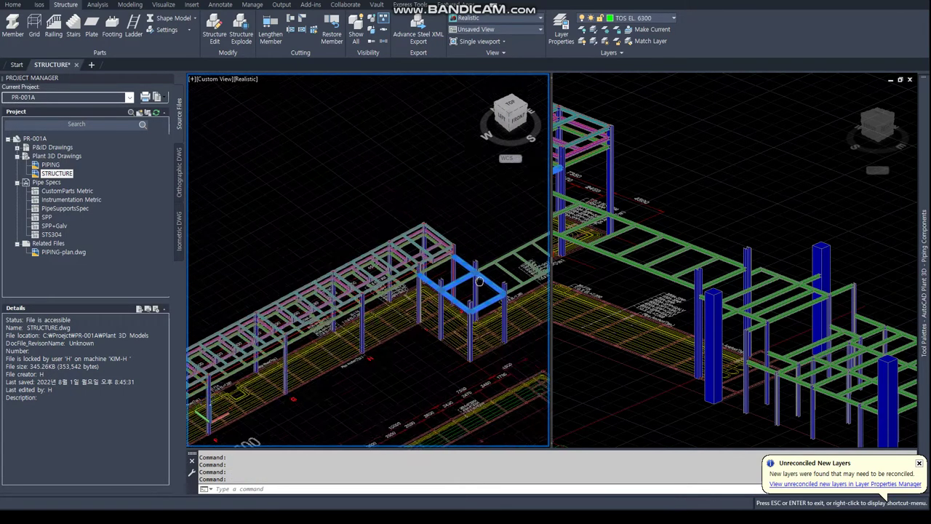
Set the right viewport to Front and window-select the rack beams and cross members.
left_click(877, 131)
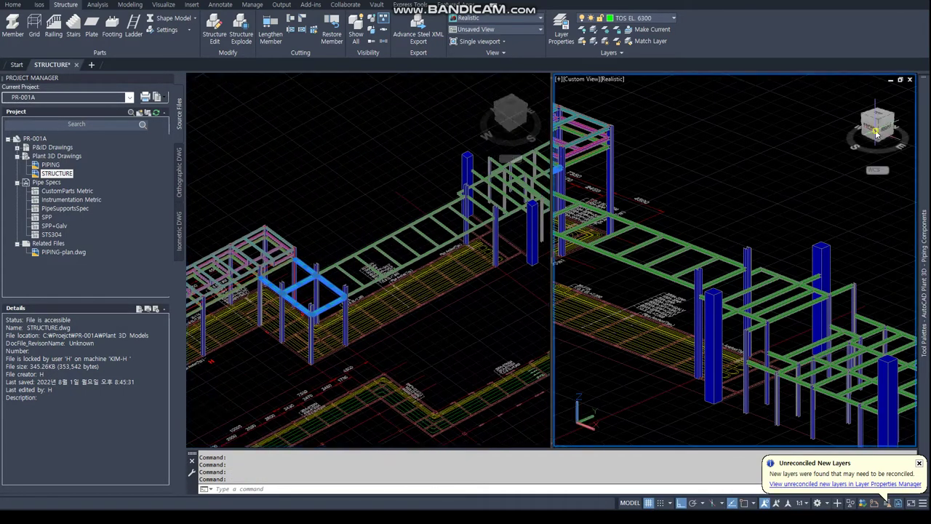
left_click(877, 129)
scroll(795, 277, "up", 2)
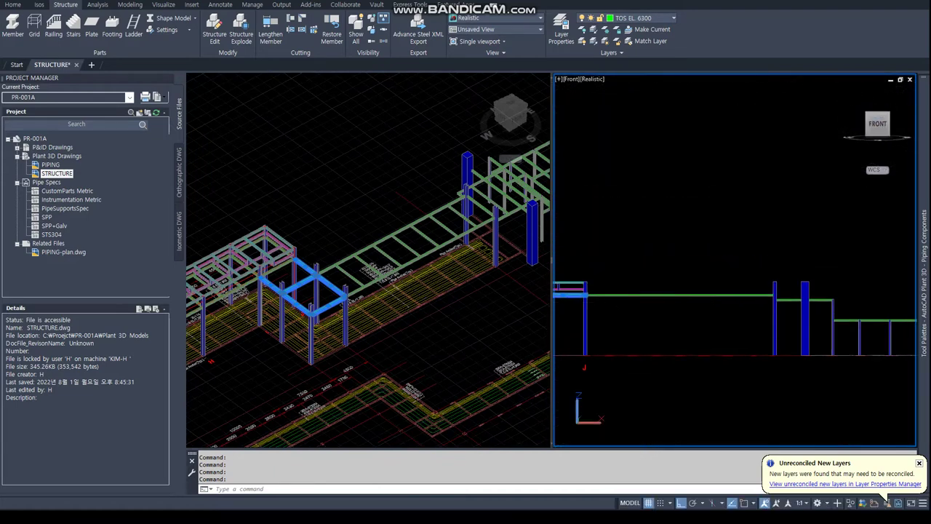
left_click(626, 288)
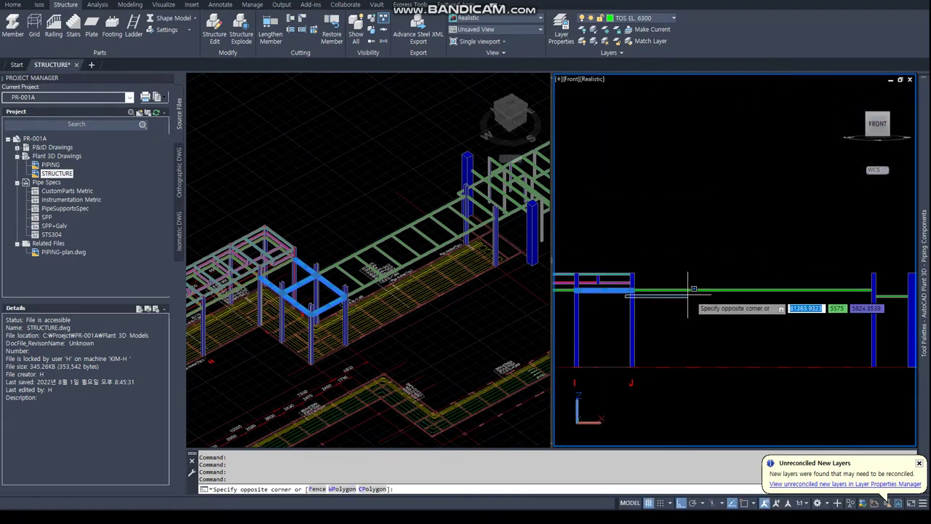
left_click(880, 297)
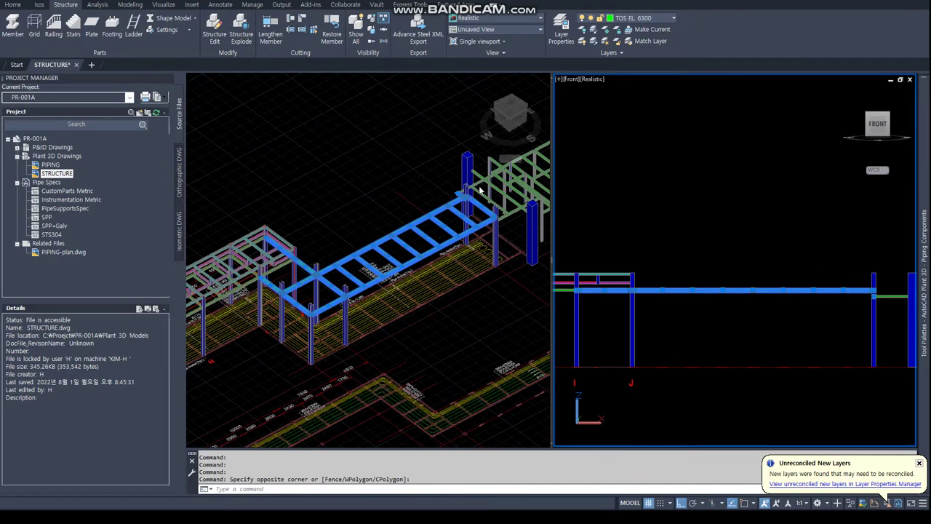
scroll(478, 200, "up", 3)
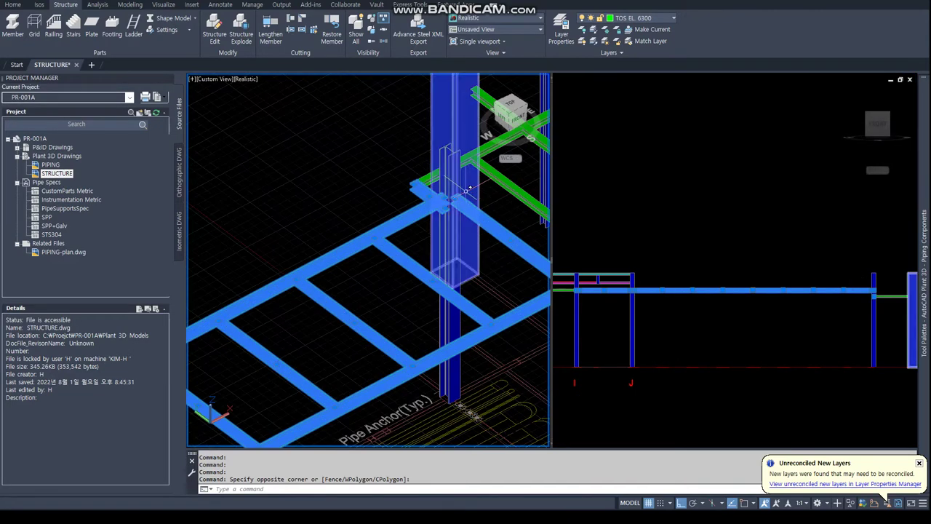
scroll(293, 215, "up", 3)
scroll(293, 216, "down", 5)
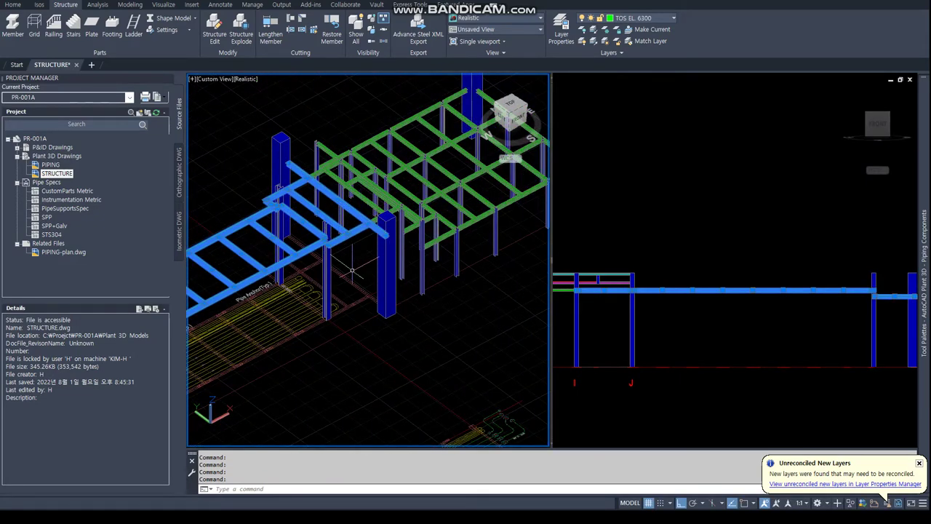
scroll(352, 270, "down", 2)
scroll(327, 291, "up", 2)
scroll(307, 311, "up", 4)
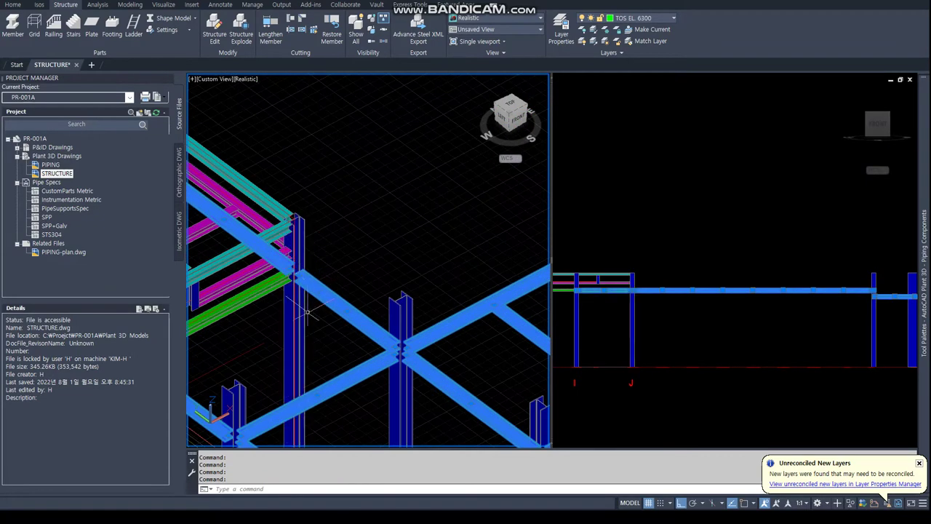
Copy the selected members straight up with Copy Selection to form the upper tier.
right_click(338, 306)
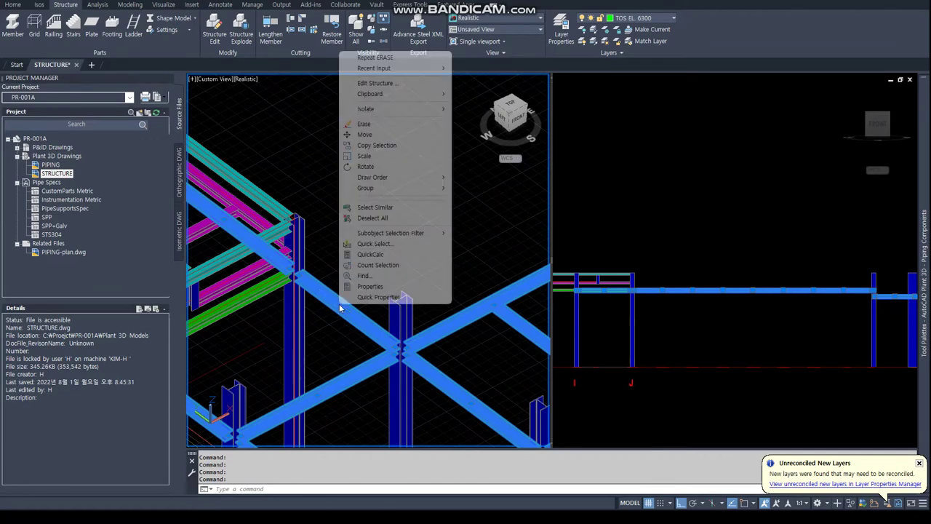
left_click(365, 149)
scroll(301, 284, "up", 2)
scroll(291, 336, "up", 2)
scroll(272, 342, "up", 2)
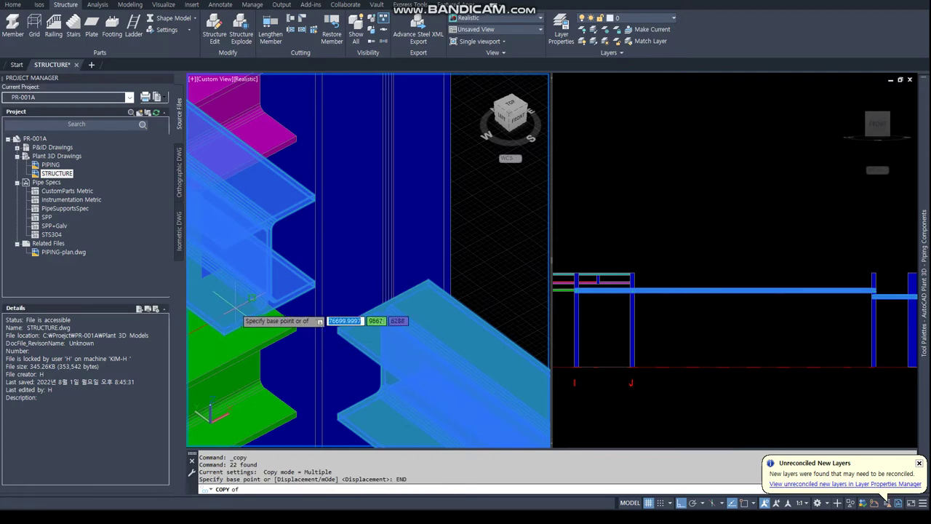
mouse_move(244, 320)
middle_mouse_down("shift")
mouse_move(376, 240)
mouse_move(384, 261)
middle_mouse_up("shift")
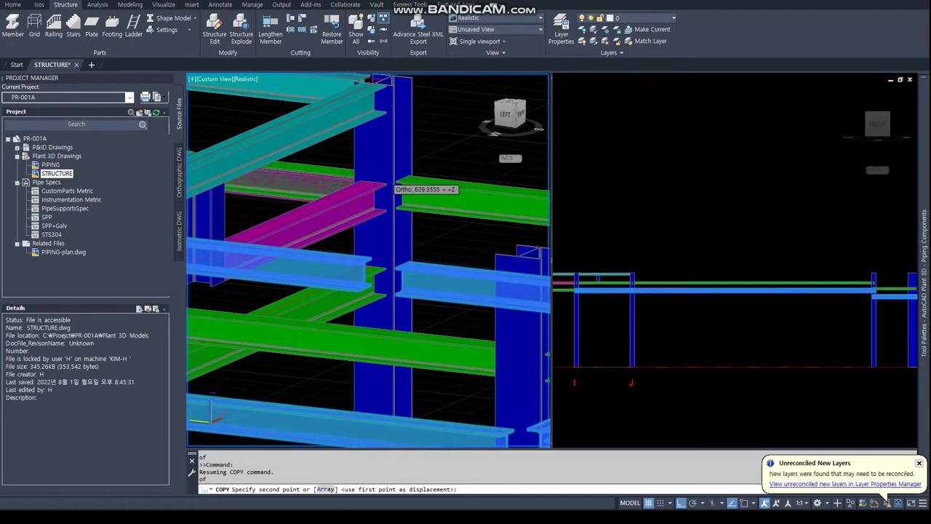
scroll(383, 262, "up", 5)
scroll(370, 262, "up", 3)
scroll(364, 260, "up", 2)
scroll(364, 260, "down", 2)
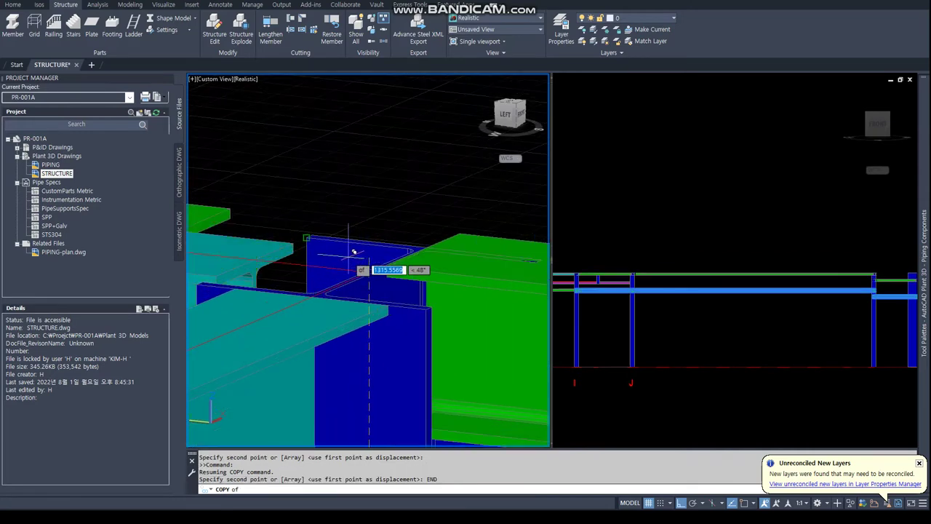
scroll(359, 265, "up", 2)
left_click(360, 266)
scroll(360, 265, "down", 5)
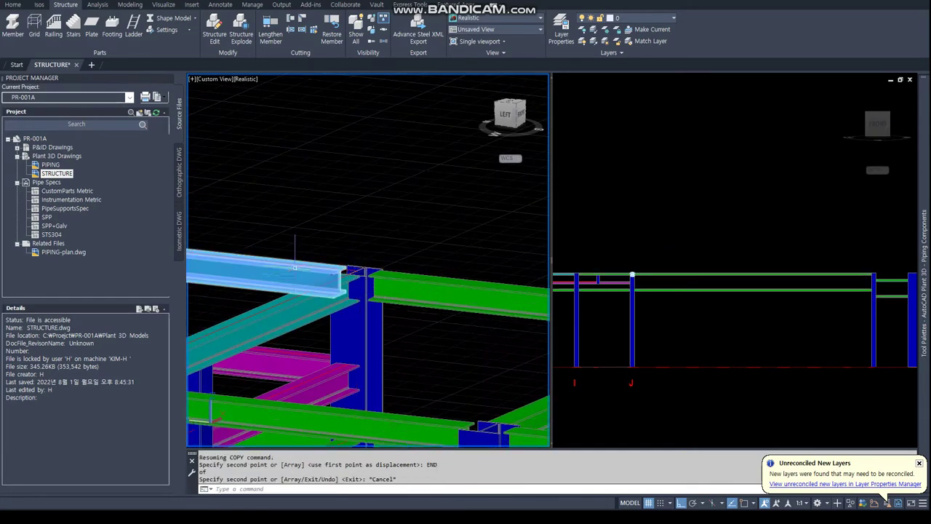
key("Escape")
key("Escape")
scroll(284, 268, "down", 3)
scroll(284, 268, "up", 2)
Turn off layer TOS EL. 7600 and begin erasing an object while orbiting the view.
scroll(298, 269, "up", 2)
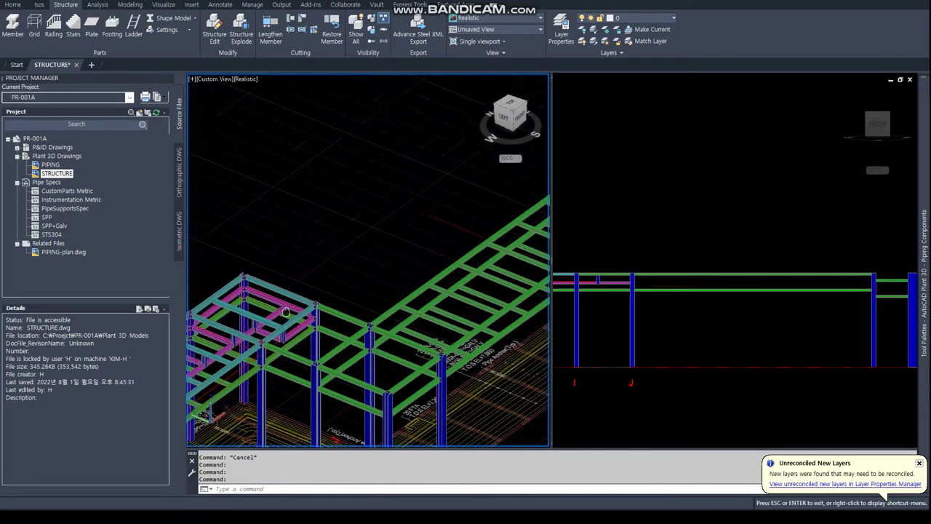
scroll(316, 272, "up", 2)
scroll(332, 275, "up", 2)
left_click(648, 23)
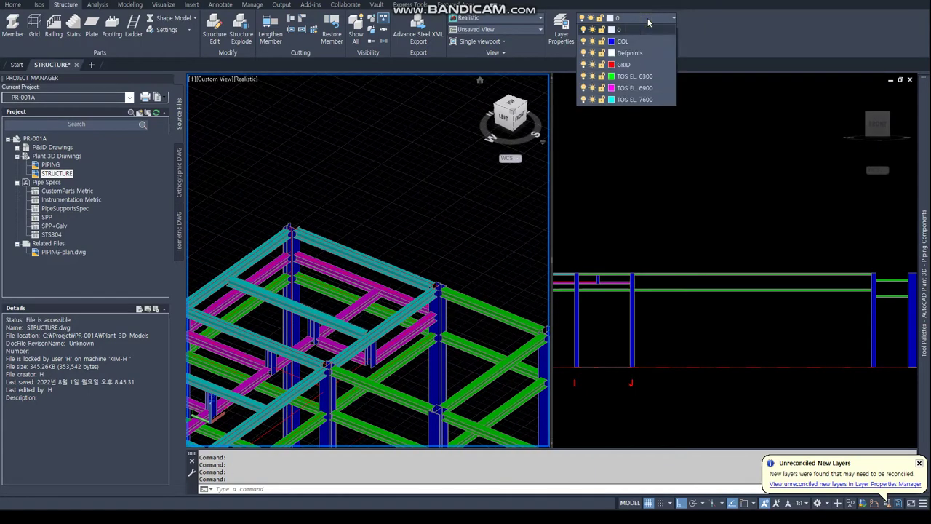
left_click(581, 102)
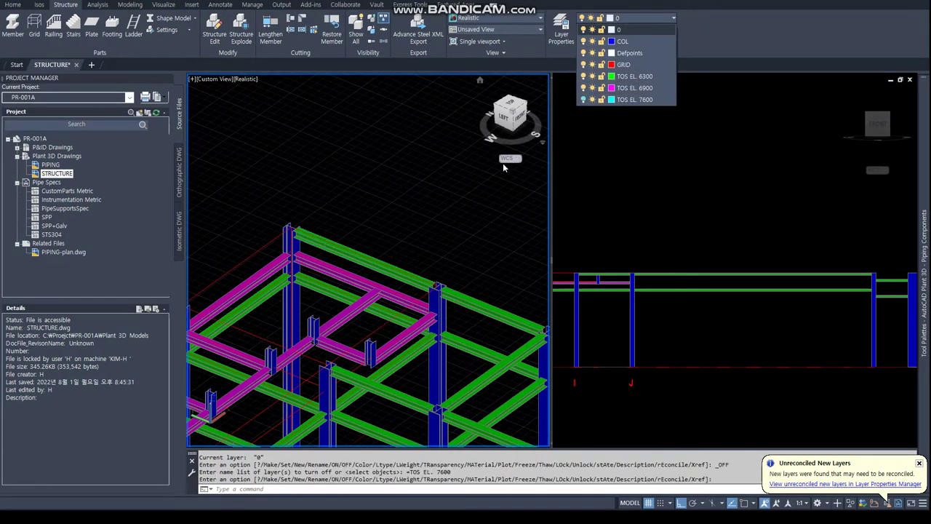
type("e")
key("Return")
left_click(369, 269)
mouse_move(369, 269)
middle_mouse_down("shift")
mouse_move(466, 290)
mouse_move(350, 263)
middle_mouse_up("shift")
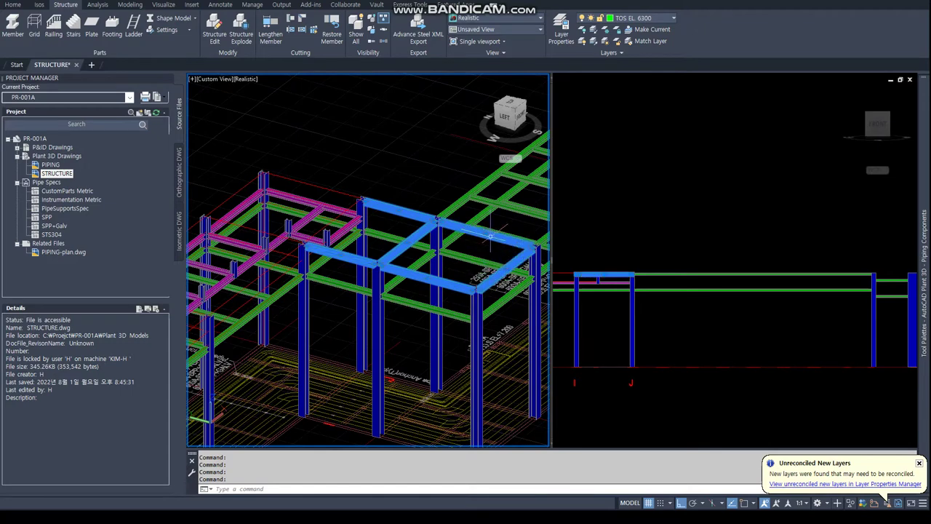
middle_click_drag(490, 236, 538, 262, "shift")
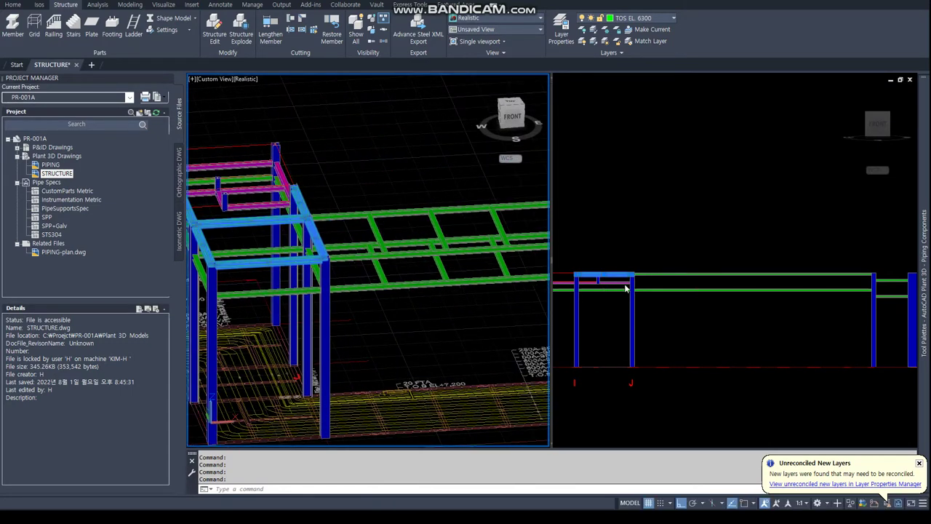
Window-select the upper-tier beams in the Front viewport and move them to layer TOS EL. 7600.
left_click(626, 289)
scroll(624, 270, "up", 5)
scroll(623, 270, "down", 4)
left_click(562, 284)
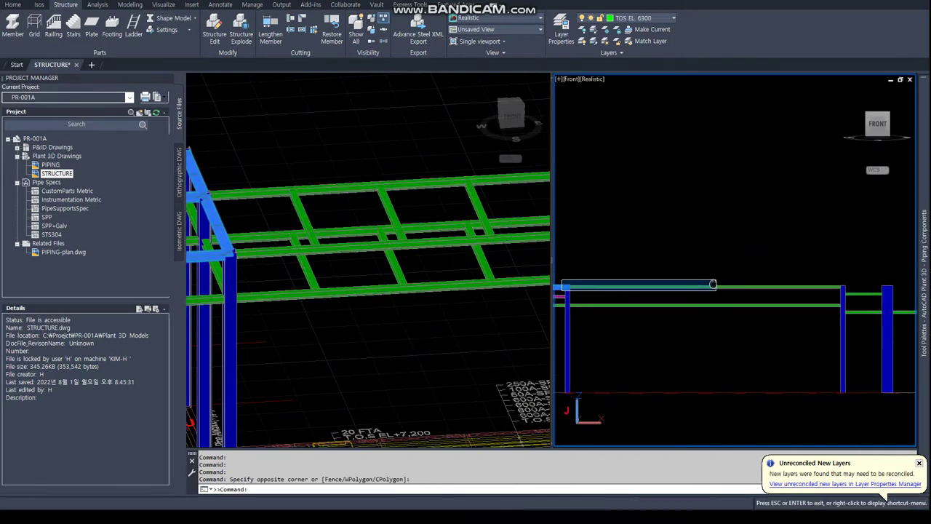
left_click(858, 297)
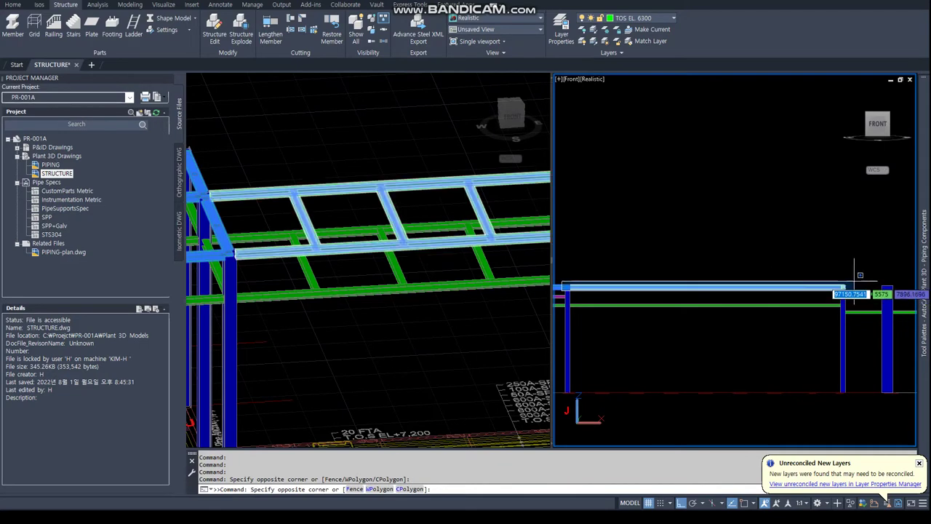
left_click(636, 19)
left_click(627, 100)
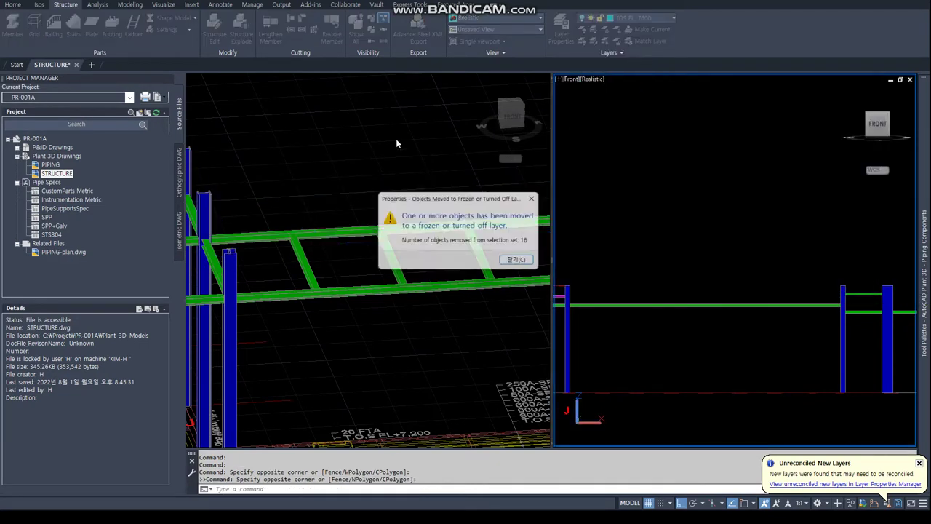
left_click(516, 259)
Turn all layers back on with -LAYER, ON, * and orbit to an isometric overview.
left_click(352, 169)
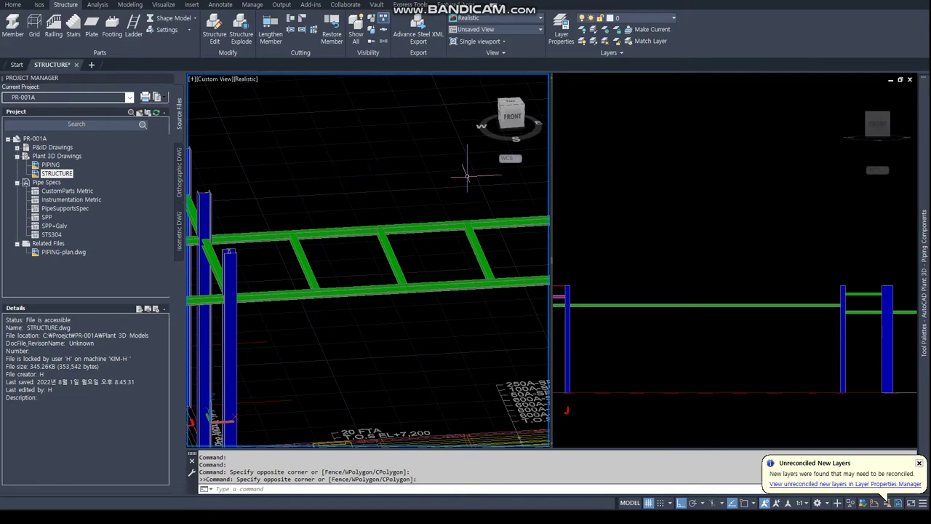
type("-LAYER")
key("Return")
type("ON")
key("Return")
type("*")
key("Return")
key("Return")
scroll(395, 289, "down", 3)
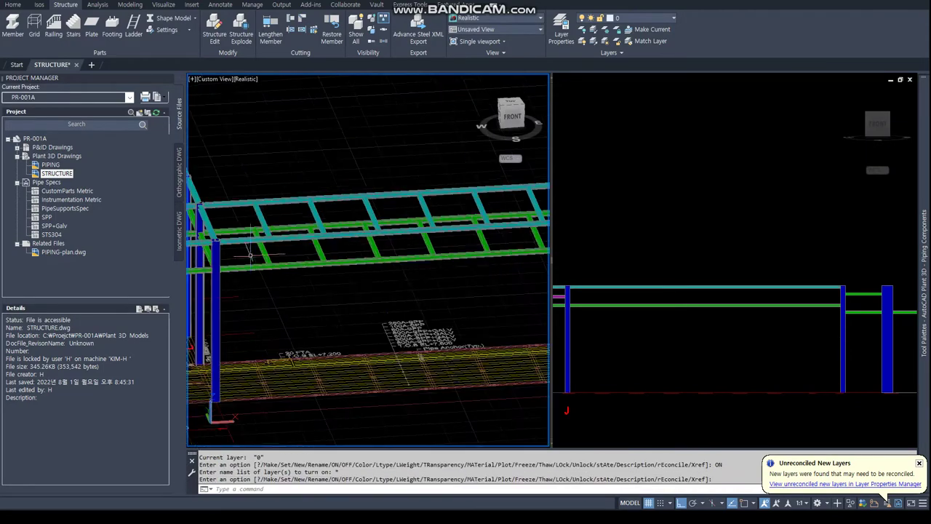
middle_click_drag(395, 289, 339, 318, "shift")
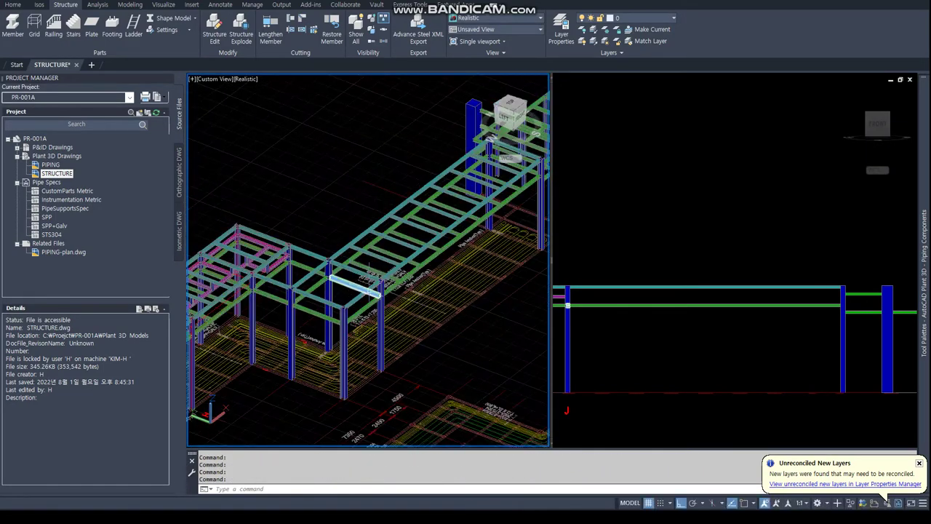
Hide layer TOS EL. 6300 and view the rack in plan, then a tilted 3D view.
left_click(669, 22)
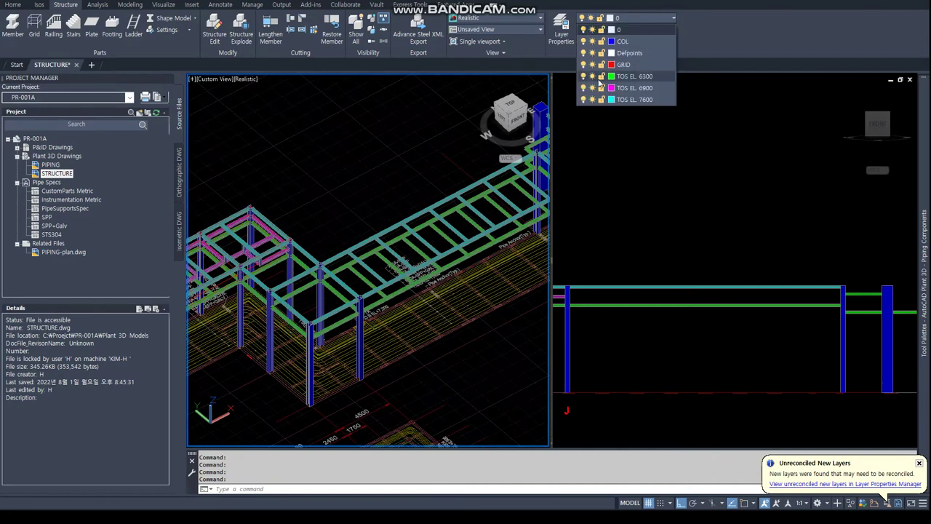
left_click(582, 76)
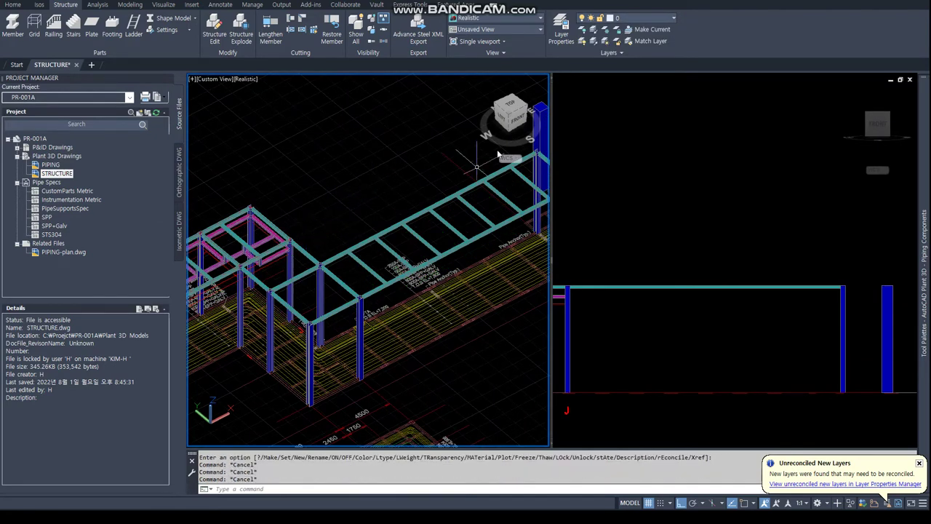
type("PAN")
key("Return")
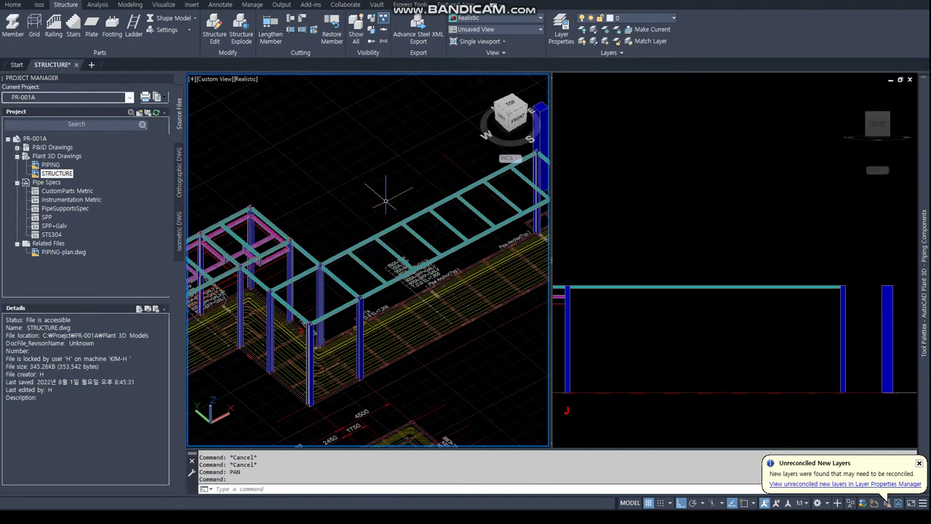
type("PLAN")
key("Return")
key("Return")
scroll(454, 258, "up", 3)
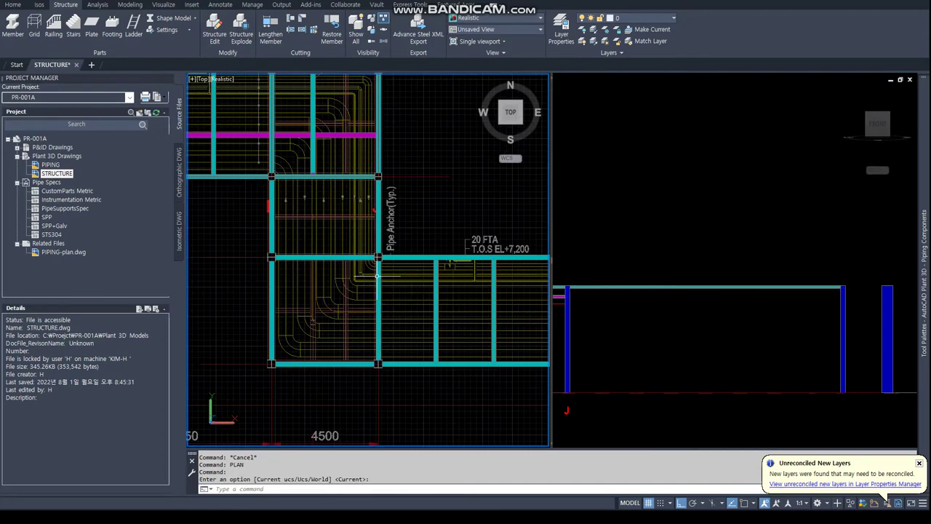
scroll(318, 284, "up", 2)
scroll(299, 276, "up", 2)
scroll(298, 268, "down", 2)
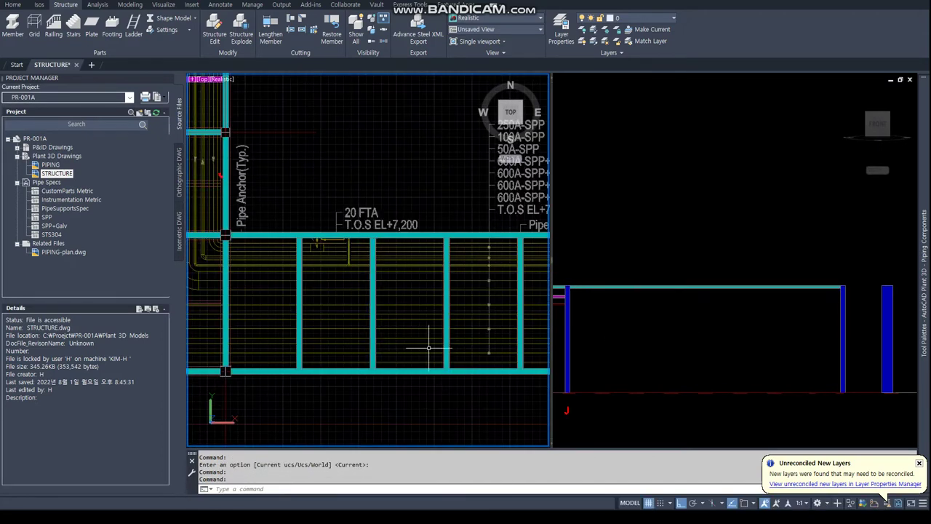
scroll(313, 266, "down", 2)
scroll(335, 262, "down", 2)
scroll(359, 256, "down", 2)
scroll(483, 261, "up", 4)
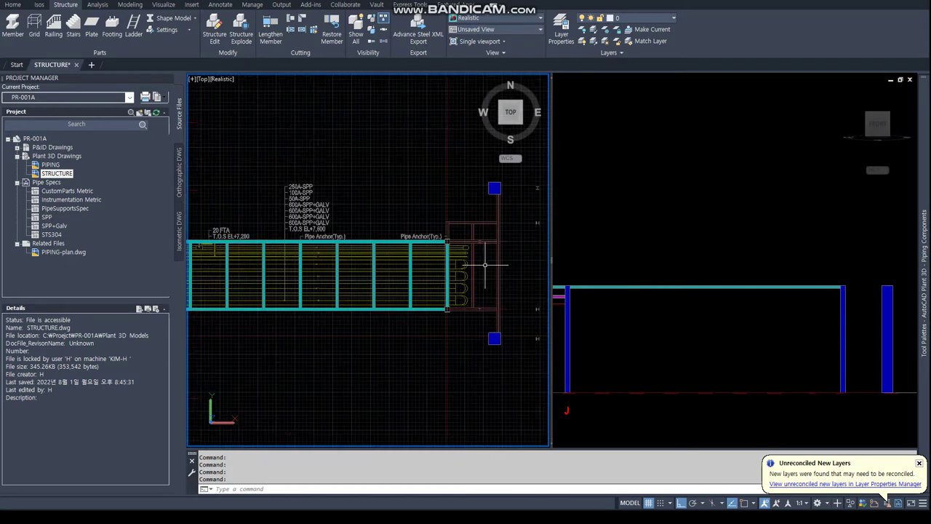
mouse_move(484, 261)
middle_mouse_down()
mouse_move(339, 247)
mouse_move(376, 203)
mouse_move(332, 231)
middle_mouse_up()
scroll(338, 325, "up", 2)
scroll(341, 291, "up", 2)
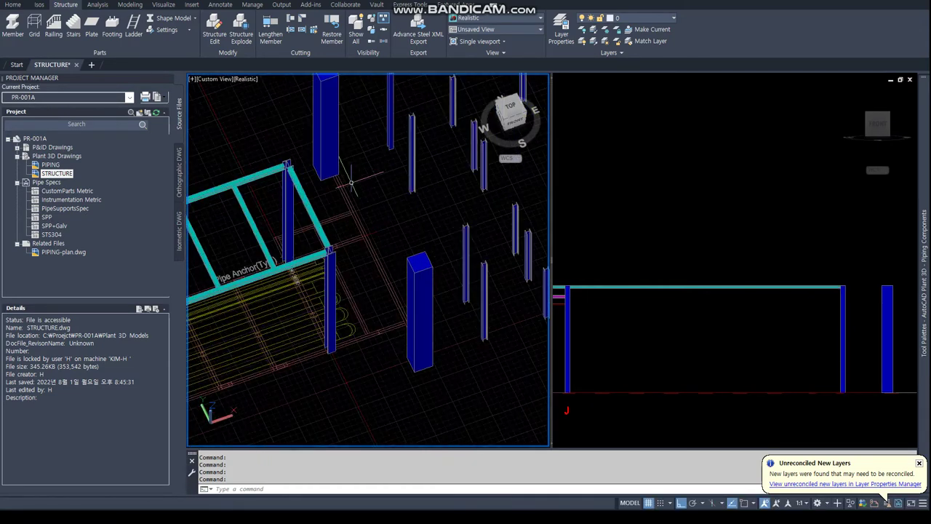
Show TOS EL. 6300 again and MATCHPROP a cyan beam onto two green beams.
left_click(662, 19)
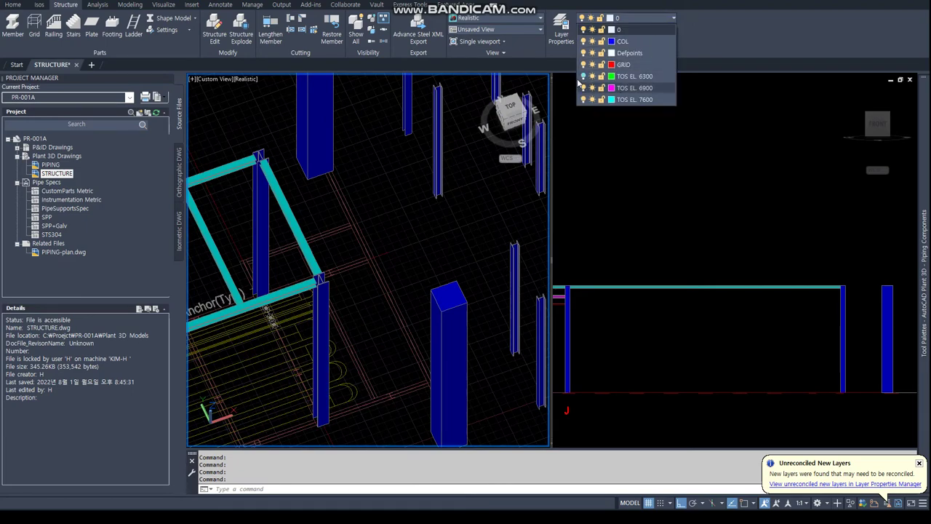
left_click(581, 76)
mouse_move(366, 208)
middle_mouse_down("shift")
mouse_move(356, 248)
mouse_move(340, 210)
middle_mouse_up("shift")
key("Escape")
key("Escape")
type("MA")
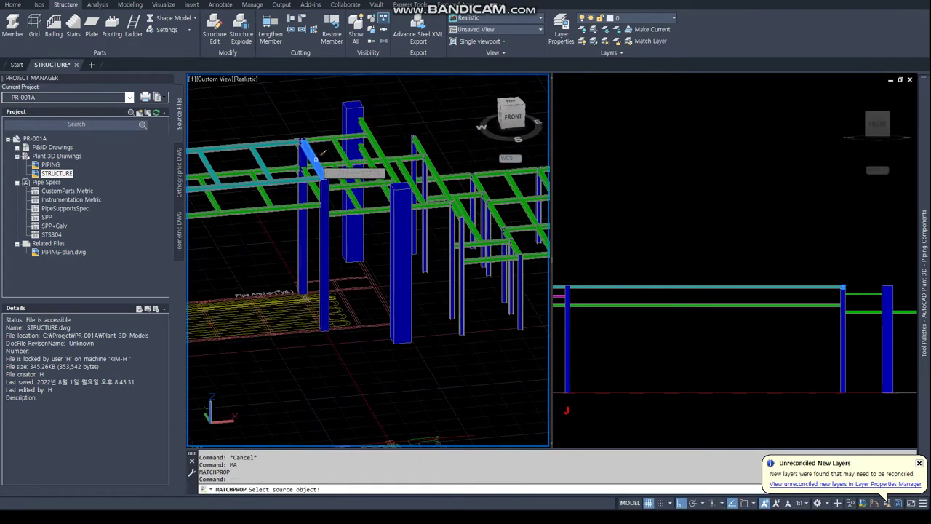
left_click(314, 160)
left_click(354, 149)
left_click(375, 157)
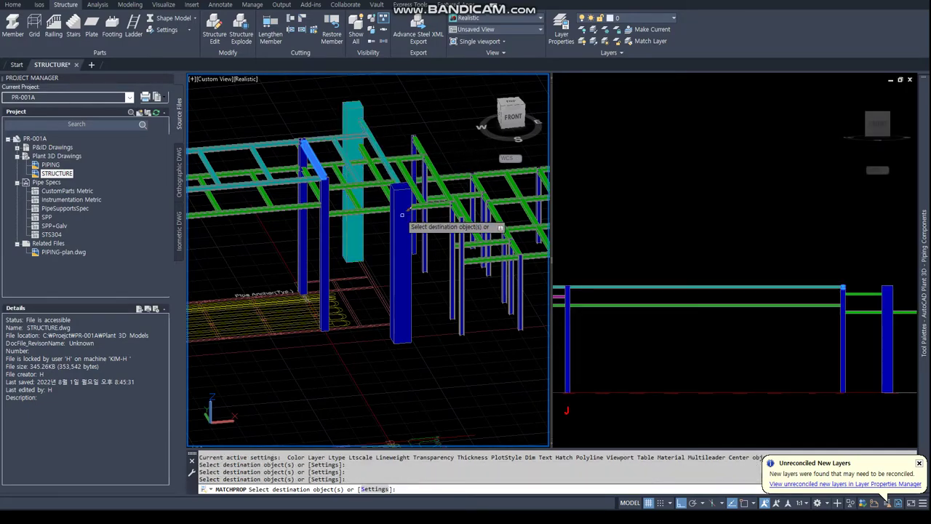
Orbit and zoom around the rack to check the matched upper-tier beams.
middle_click_drag(401, 214, 332, 298, "shift")
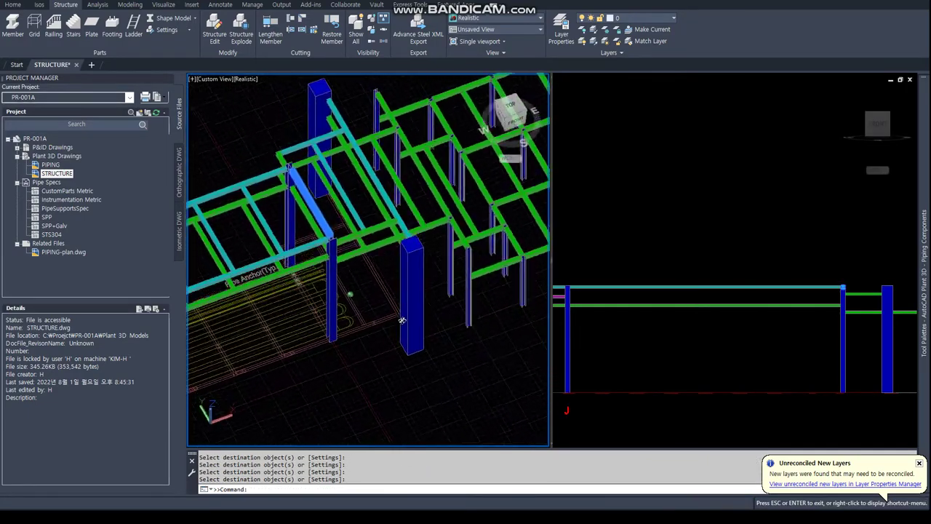
middle_click_drag(445, 321, 294, 180, "shift")
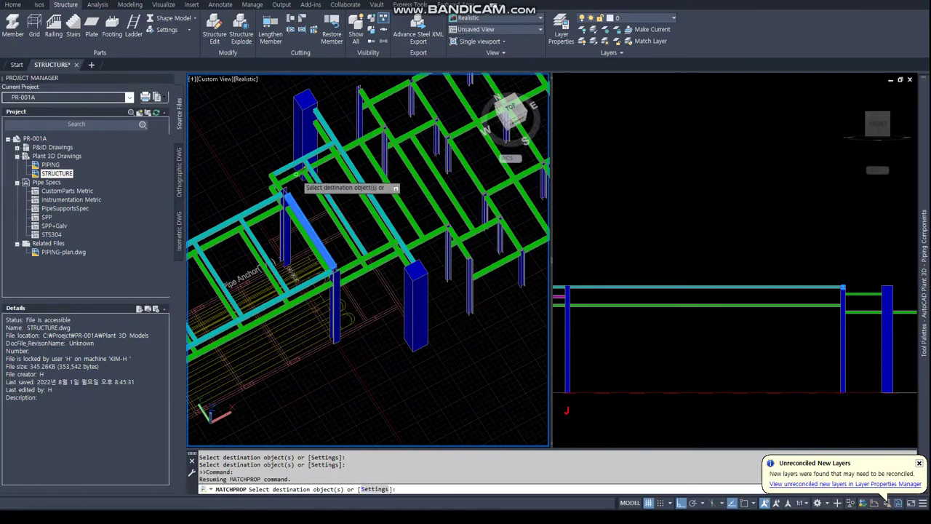
mouse_move(367, 258)
middle_mouse_down("shift")
mouse_move(332, 318)
mouse_move(320, 195)
middle_mouse_up("shift")
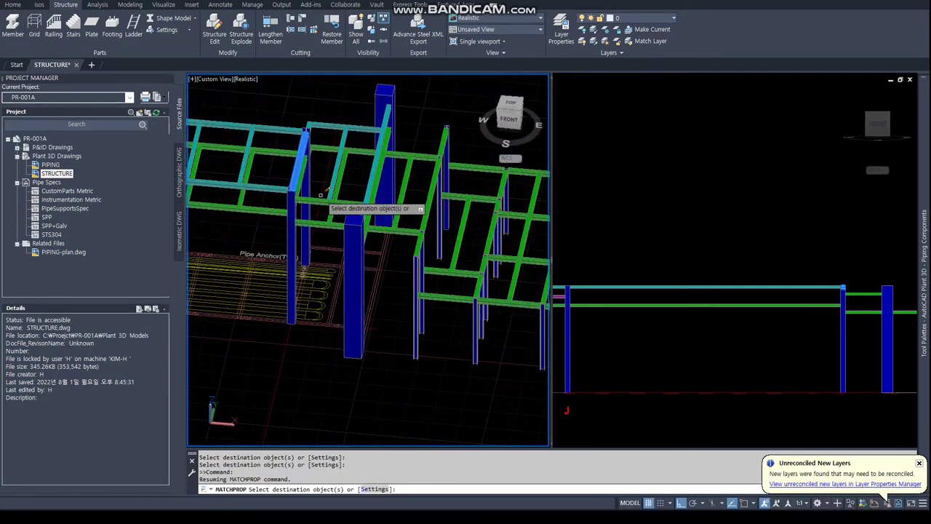
scroll(317, 198, "up", 3)
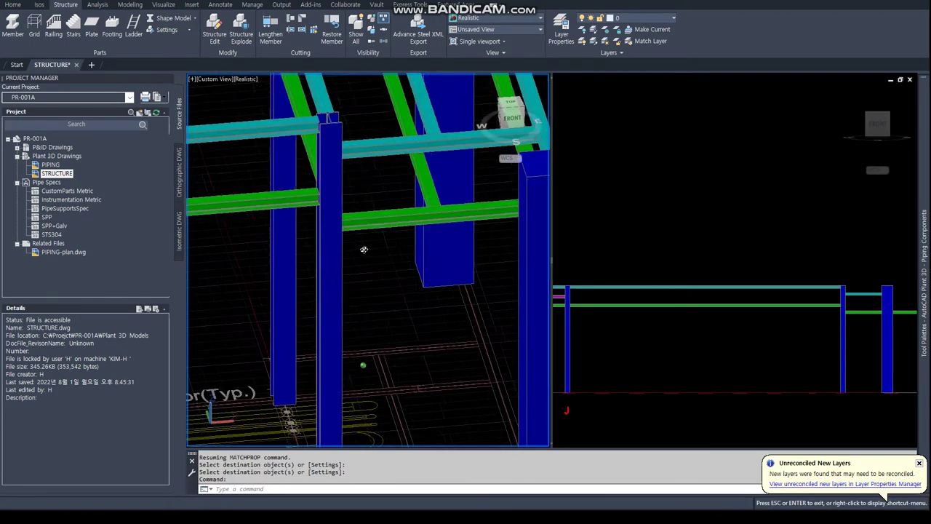
scroll(318, 199, "down", 5)
mouse_move(318, 199)
middle_mouse_down("shift")
mouse_move(401, 204)
mouse_move(355, 242)
mouse_move(334, 220)
middle_mouse_up("shift")
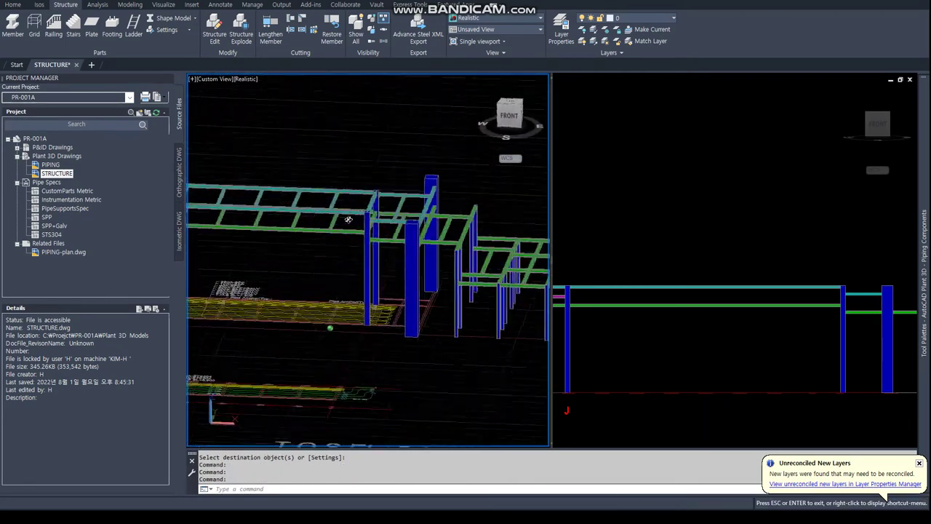
scroll(389, 285, "up", 5)
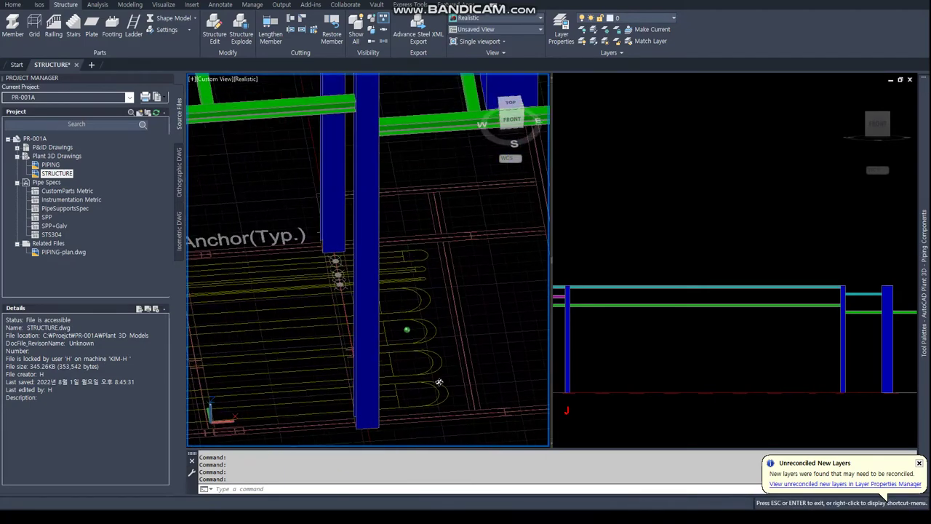
mouse_move(388, 285)
middle_mouse_down("shift")
mouse_move(399, 295)
mouse_move(376, 272)
middle_mouse_up("shift")
scroll(399, 295, "down", 5)
scroll(399, 295, "up", 3)
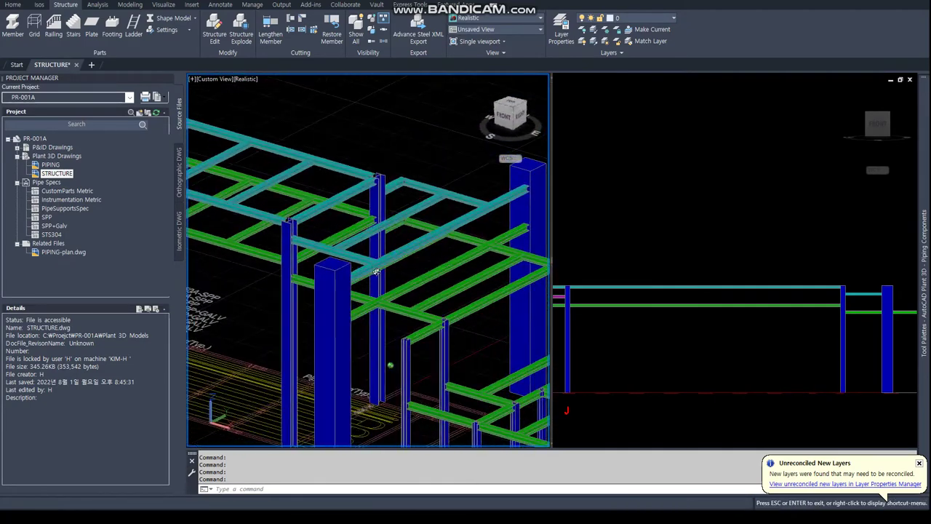
Measure the height gap, then move the two mismatched beams up by @0,0,500.
scroll(402, 175, "up", 3)
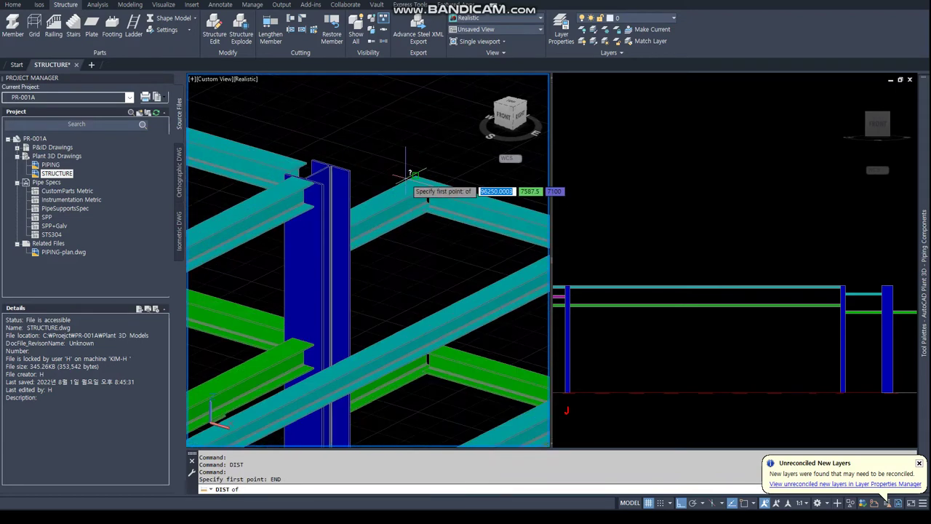
left_click(351, 169)
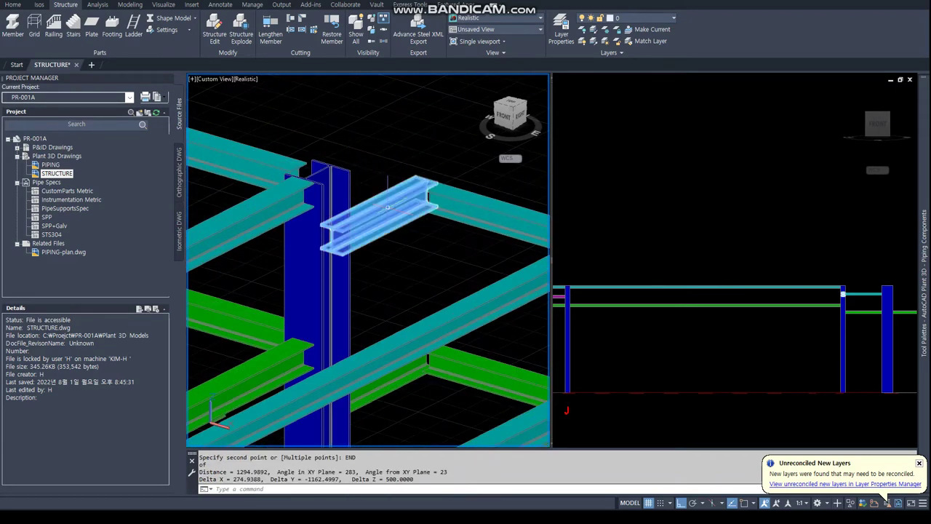
scroll(387, 208, "down", 3)
key("m")
key("Return")
left_click(444, 218)
left_click(425, 230)
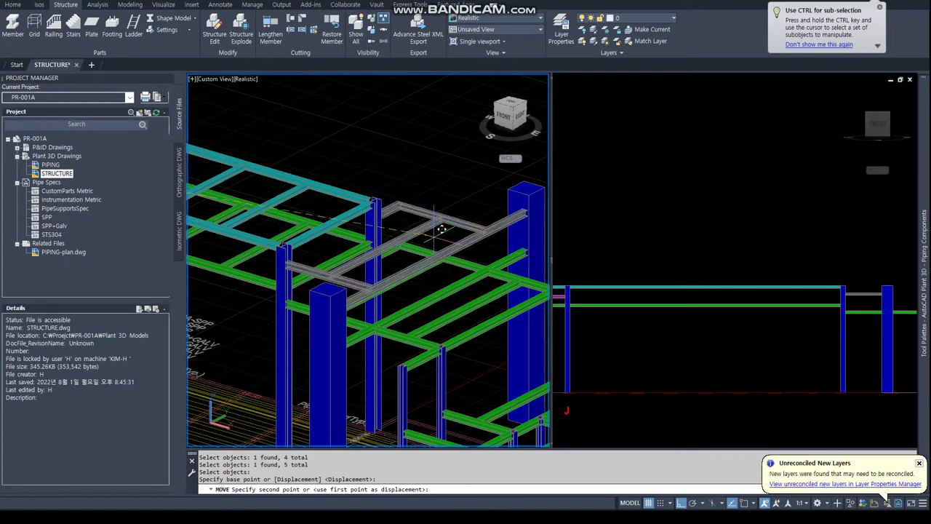
type("@0,0,500")
key("Return")
mouse_move(441, 229)
middle_mouse_down("shift")
mouse_move(407, 240)
mouse_move(458, 325)
mouse_move(398, 302)
middle_mouse_up("shift")
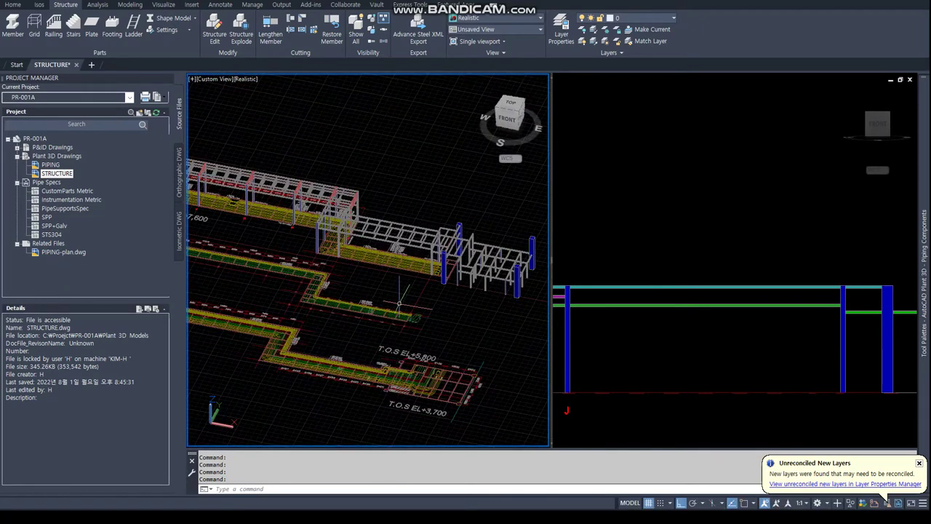
In plan view, move the layout from a NEA base point to a PER point on the grid line.
type("plan")
key("Return")
key("Return")
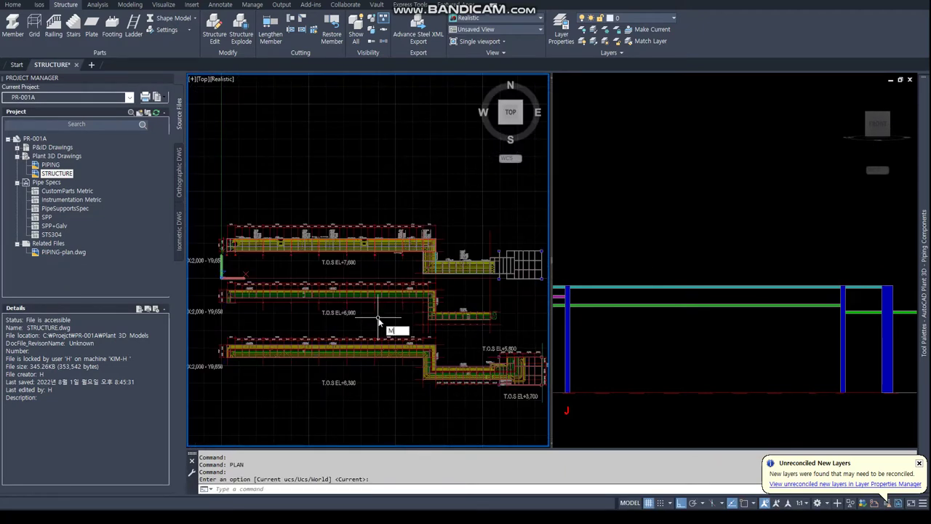
key("Return")
left_click(291, 298)
key("Return")
type("nea")
key("Return")
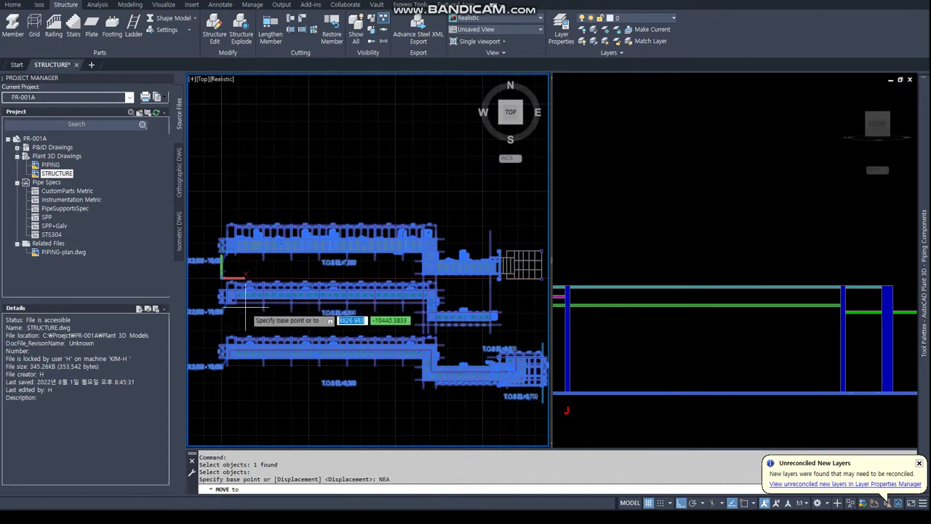
left_click(244, 298)
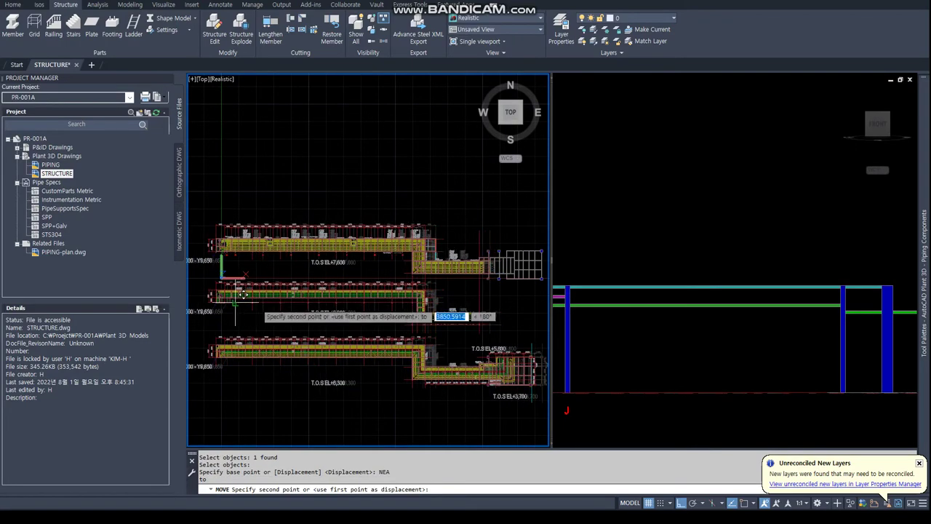
type("per")
key("Return")
scroll(446, 263, "up", 3)
scroll(446, 243, "up", 4)
scroll(427, 240, "up", 3)
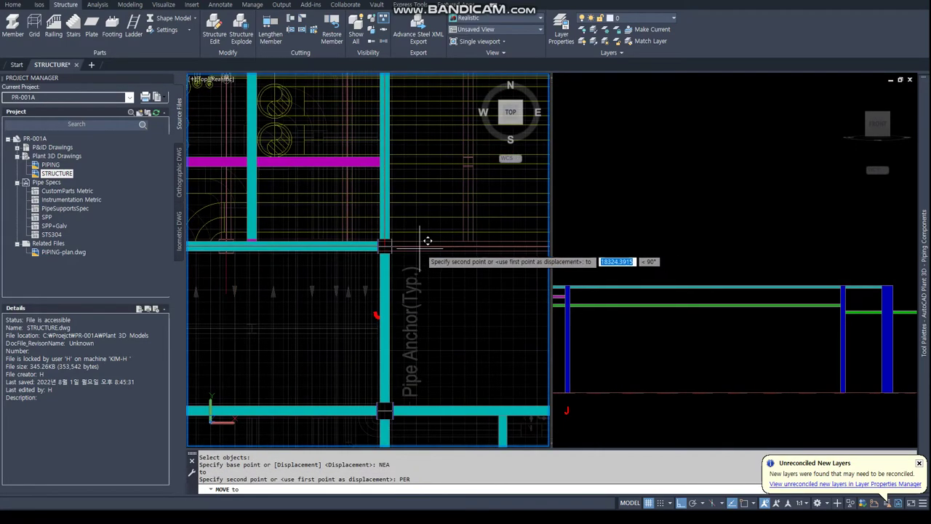
left_click(427, 240)
Confirm with ID that grid corner A-2 reads X 2000, Y 9650.
scroll(364, 254, "down", 3)
scroll(258, 278, "down", 3)
scroll(259, 277, "down", 2)
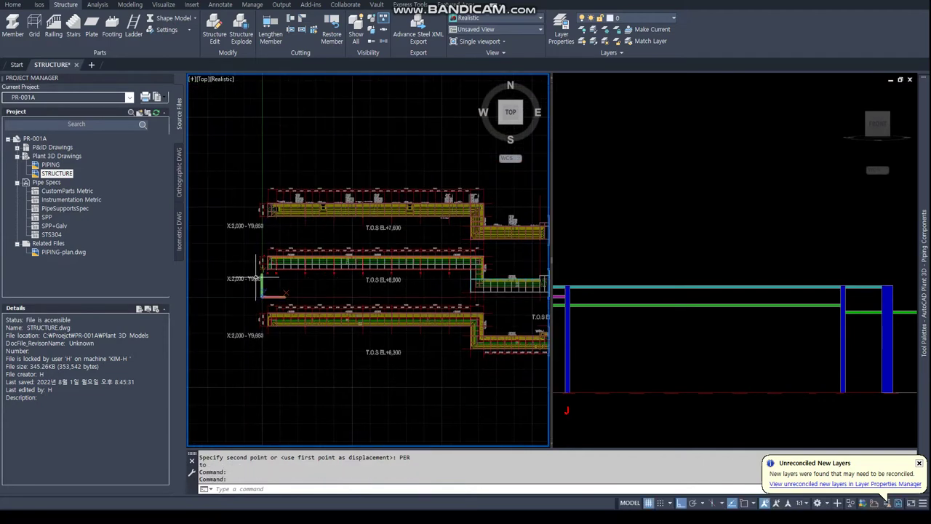
scroll(259, 278, "up", 5)
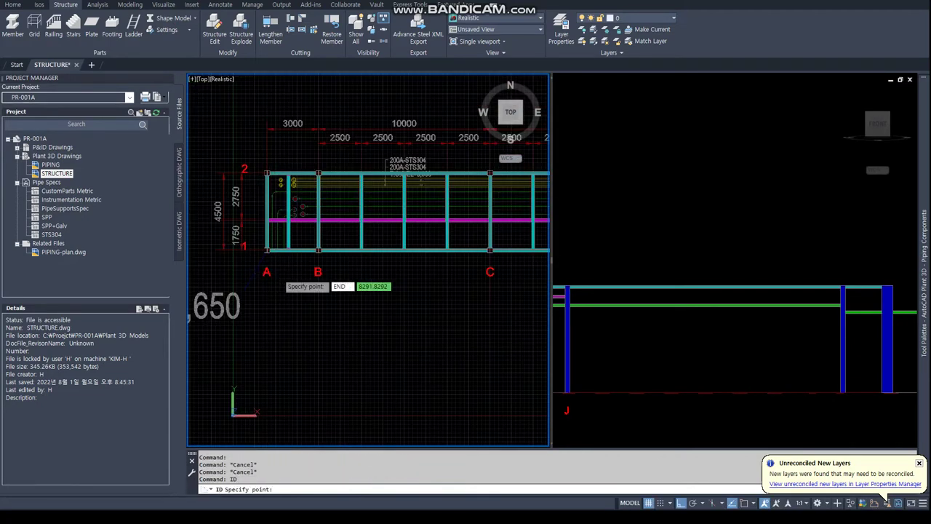
left_click(263, 254)
scroll(263, 254, "down", 5)
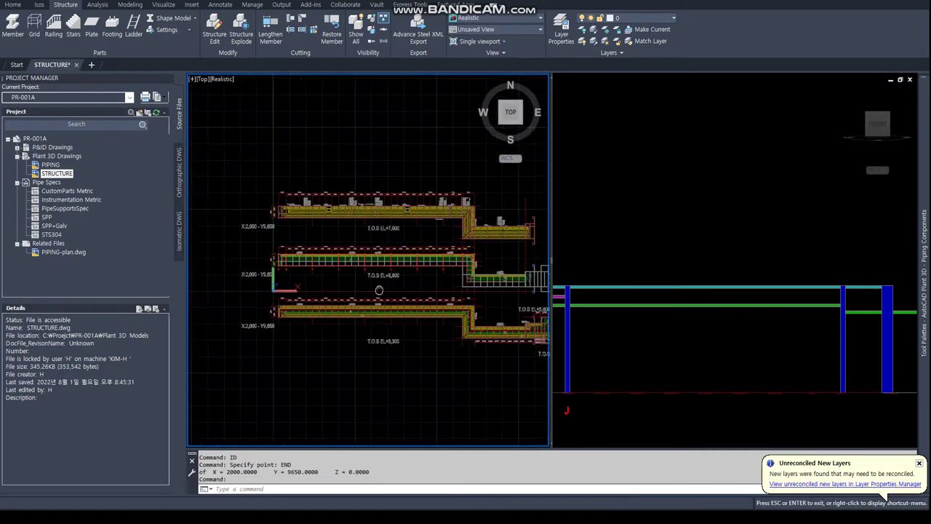
scroll(453, 278, "up", 4)
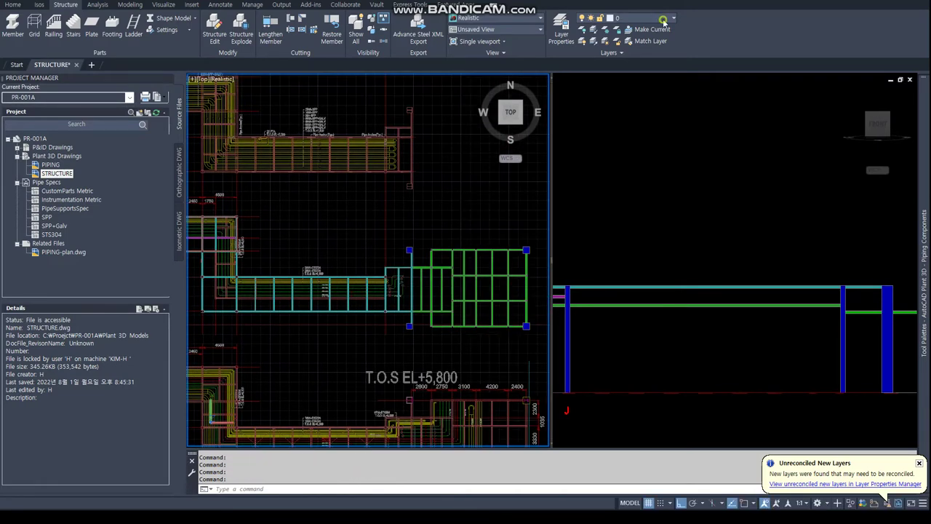
Turn off layer TOS EL. 7600 to hide the cyan upper-tier beams.
left_click(663, 22)
left_click(583, 100)
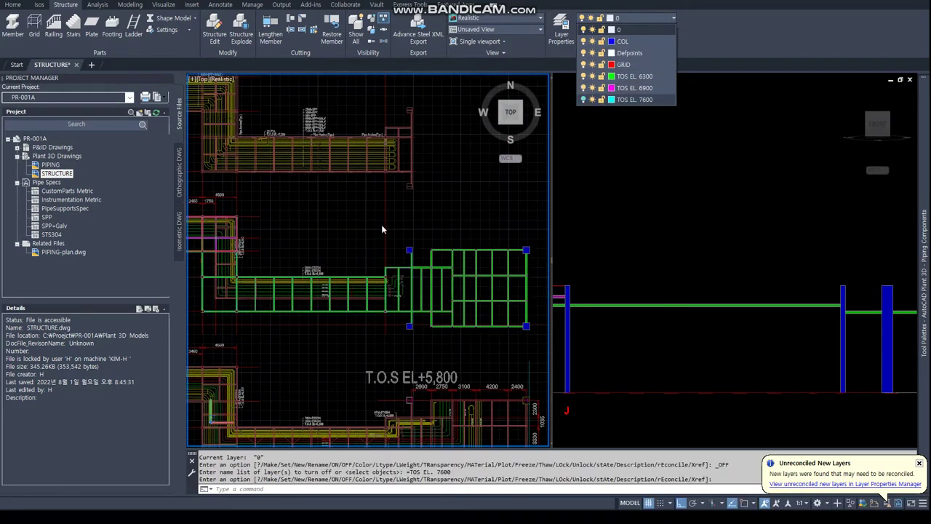
mouse_move(312, 251)
middle_mouse_down("shift")
mouse_move(337, 202)
mouse_move(380, 254)
middle_mouse_up("shift")
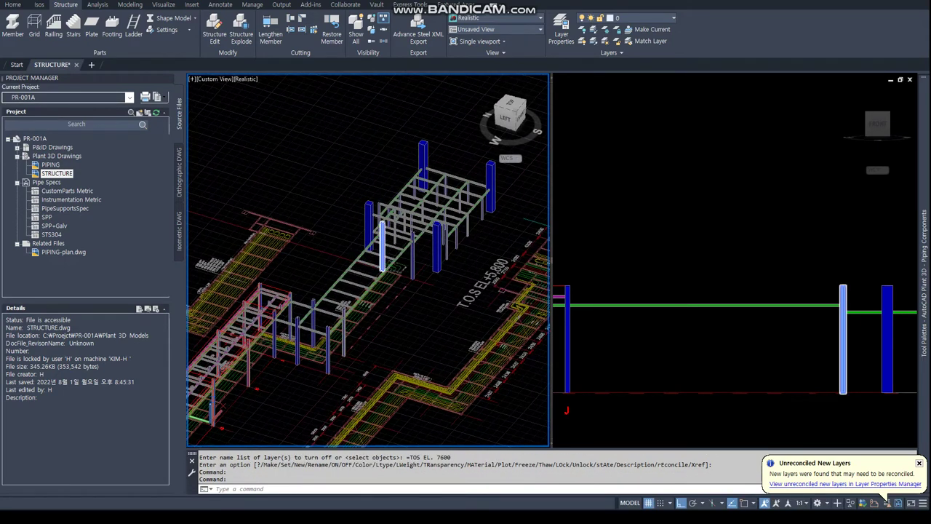
Save the drawing and switch the view to a top-down plan.
key("ctrl+s")
key("Escape")
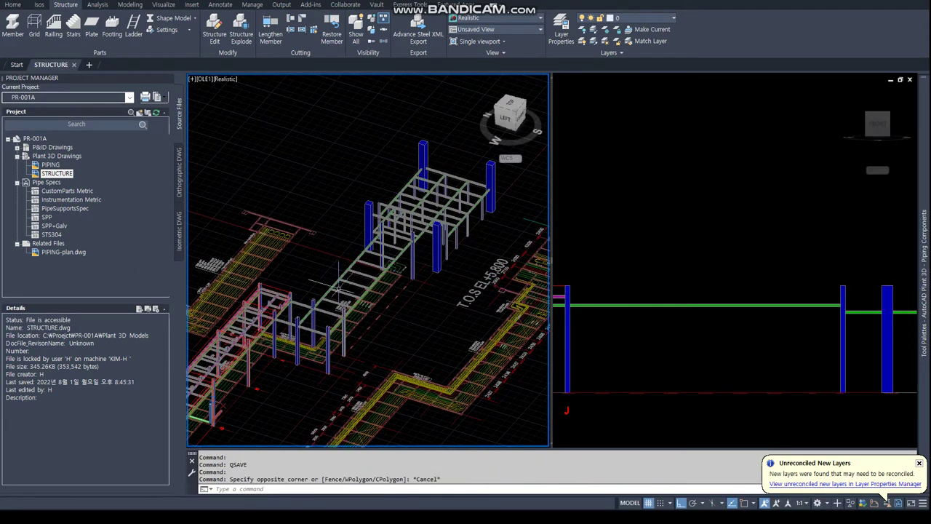
key("Return")
Select the magenta cross member between the beams and try a grip stretch, then cancel.
scroll(319, 349, "up", 3)
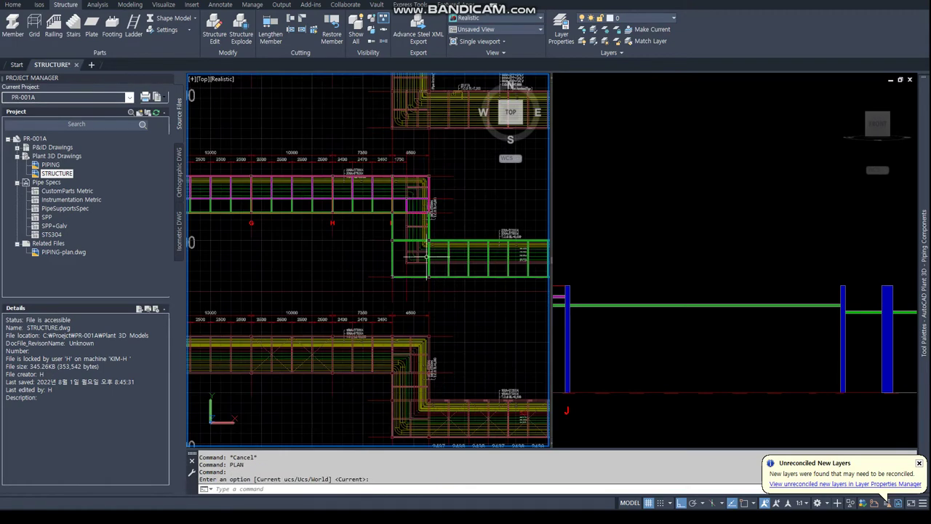
scroll(319, 350, "up", 3)
scroll(319, 350, "up", 2)
scroll(294, 333, "down", 3)
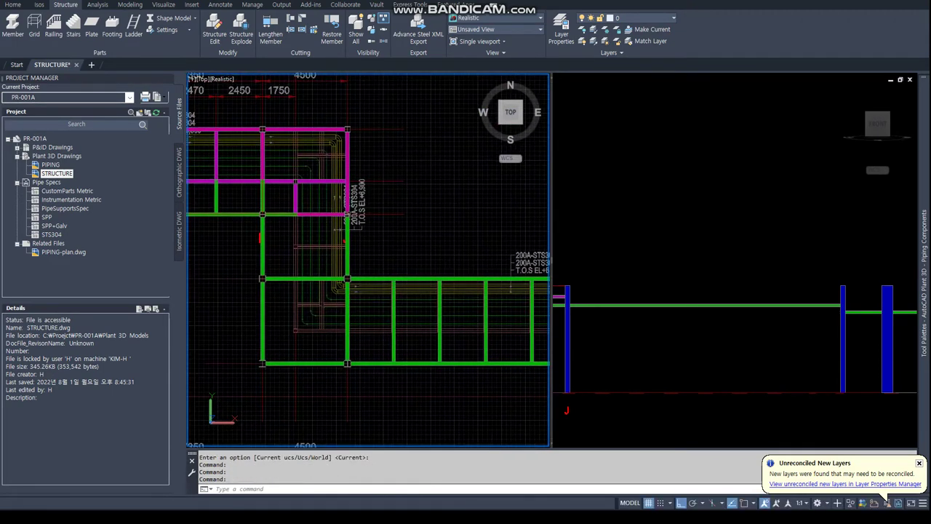
scroll(399, 152, "up", 3)
scroll(399, 153, "up", 3)
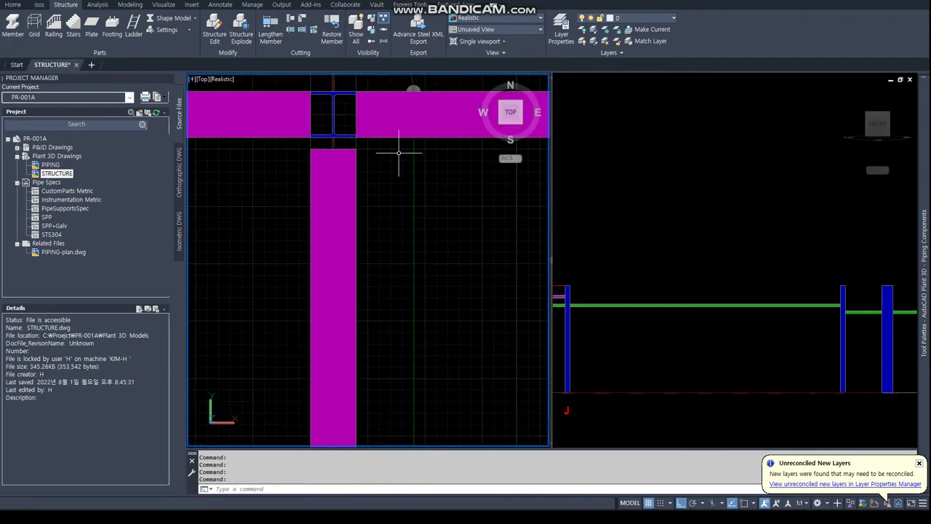
left_click(338, 136)
scroll(353, 164, "down", 5)
left_click(352, 165)
scroll(351, 165, "up", 3)
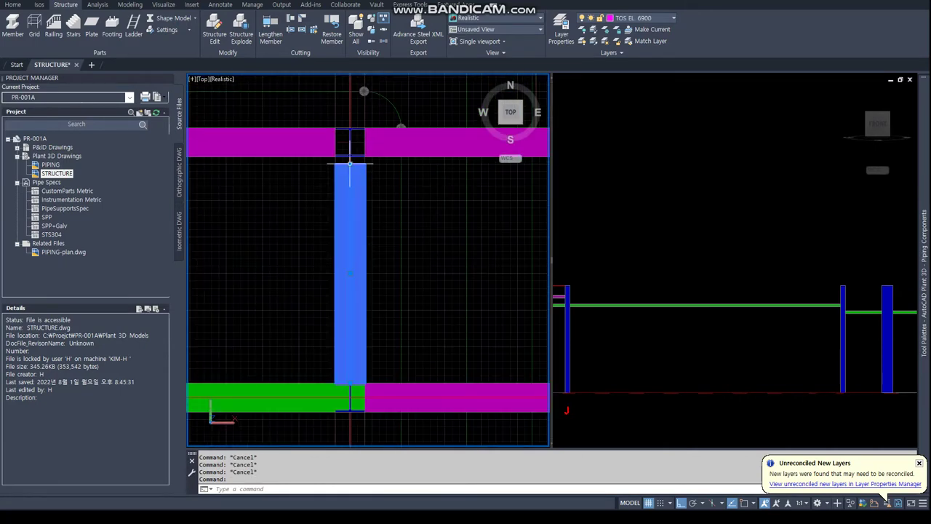
scroll(349, 165, "up", 2)
key("Escape")
scroll(352, 165, "down", 3)
type("E")
key("Return")
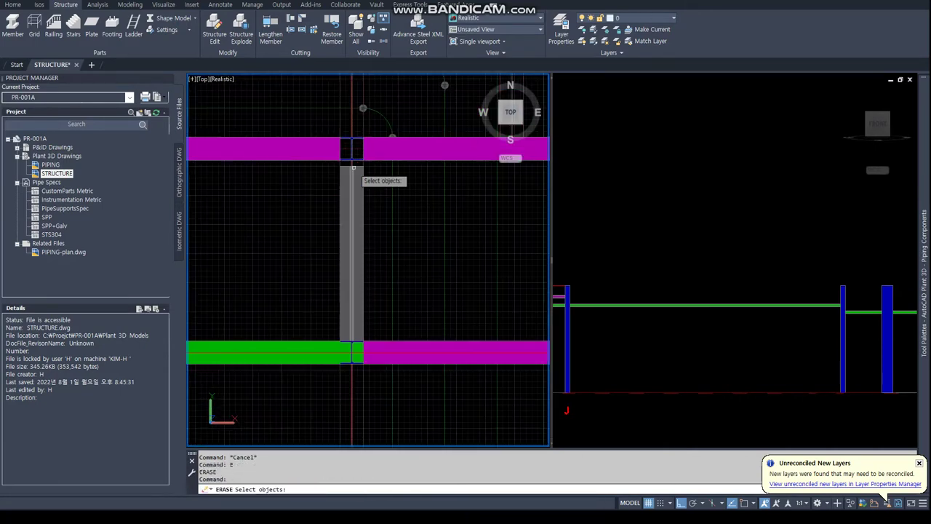
key("Escape")
key("Escape")
Measure the distance at the member's end with DIST and an END snap.
type("D")
key("Return")
left_click(354, 166)
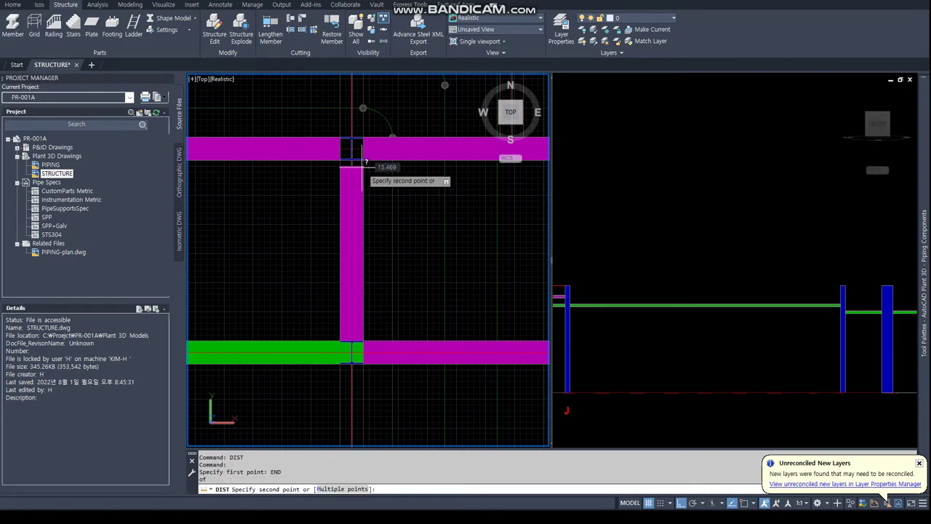
type("END")
key("Return")
left_click(345, 166)
Erase the magenta cross member and bring up the Member Settings shape options.
type("E")
key("Return")
left_click(355, 186)
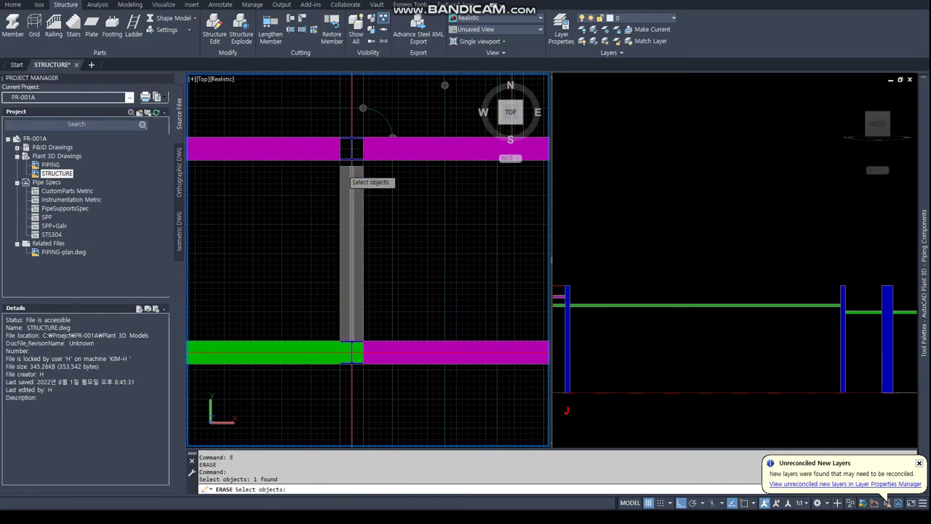
key("Return")
left_click(166, 29)
left_click(174, 42)
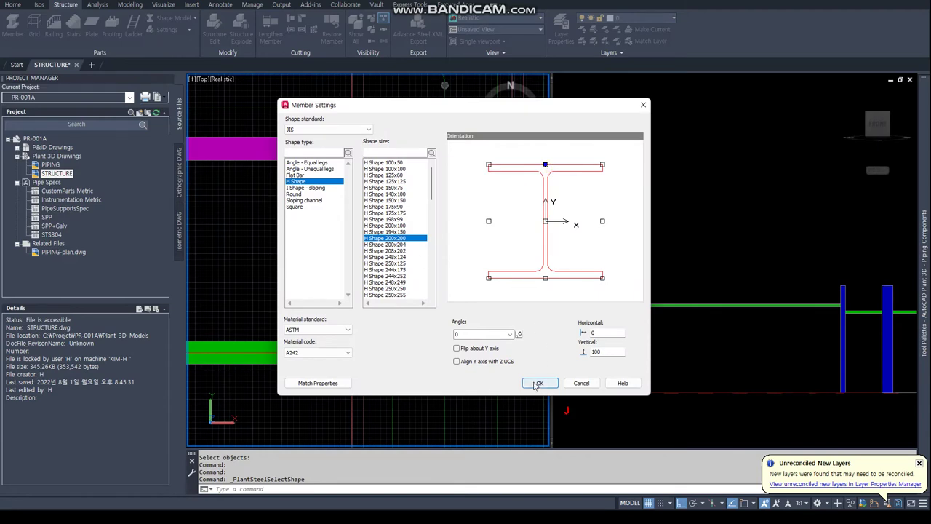
Accept JIS H Shape 200x200 and place a new member starting on the beam with a NEA snap.
left_click(536, 384)
left_click(13, 29)
scroll(365, 174, "up", 3)
type("NEA")
key("Return")
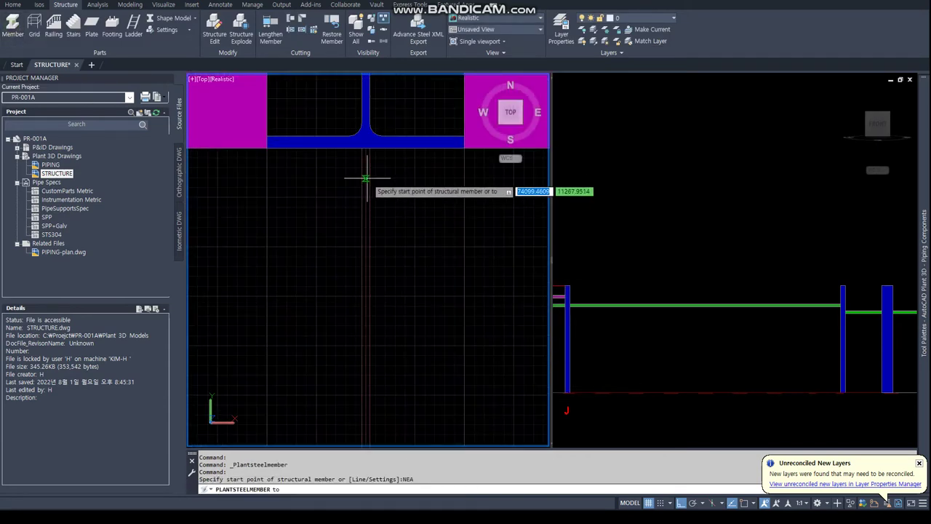
left_click(366, 177)
scroll(378, 317, "down", 3)
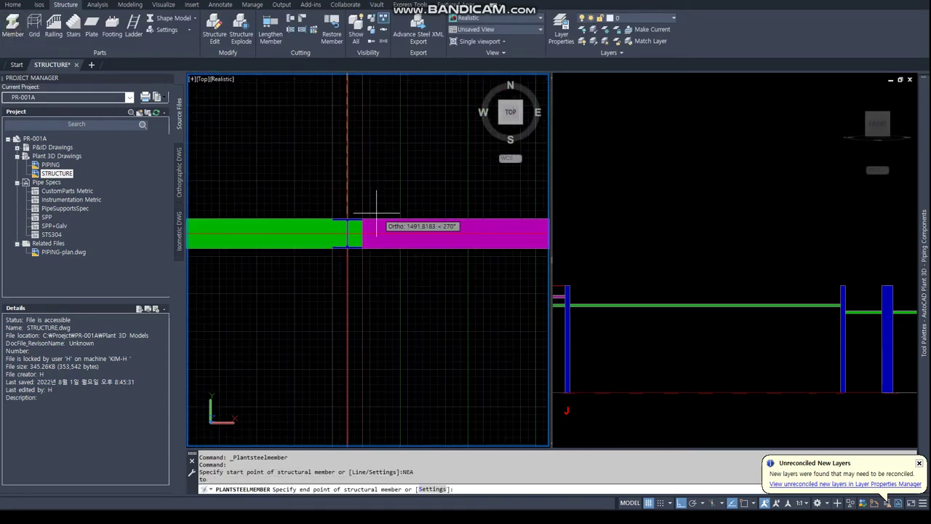
scroll(376, 214, "down", 5)
key("Escape")
key("Escape")
left_click(724, 309)
mouse_move(724, 309)
middle_mouse_down("shift")
mouse_move(680, 346)
mouse_move(698, 320)
middle_mouse_up("shift")
scroll(680, 347, "up", 5)
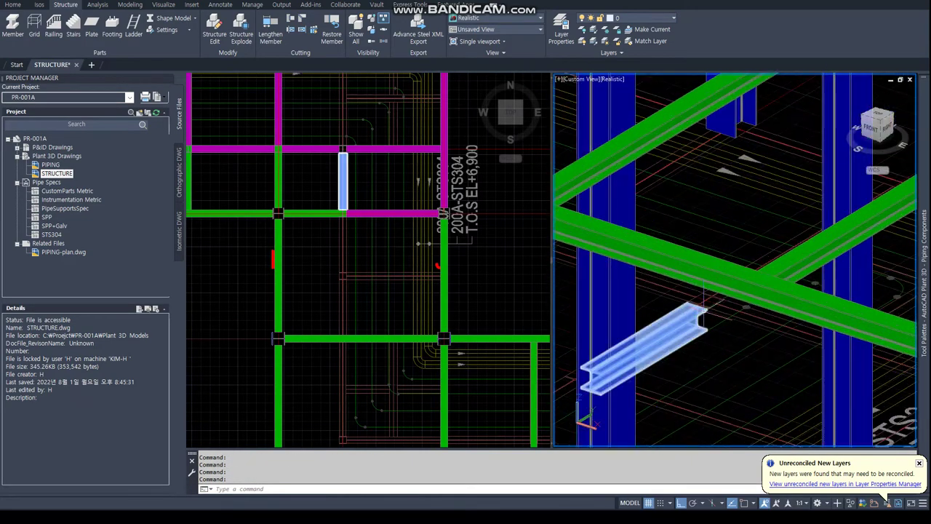
Check the new member's endpoint coordinates with ID and an END snap.
type("ID")
key("Return")
type("END")
key("Return")
scroll(705, 307, "up", 3)
scroll(706, 307, "down", 5)
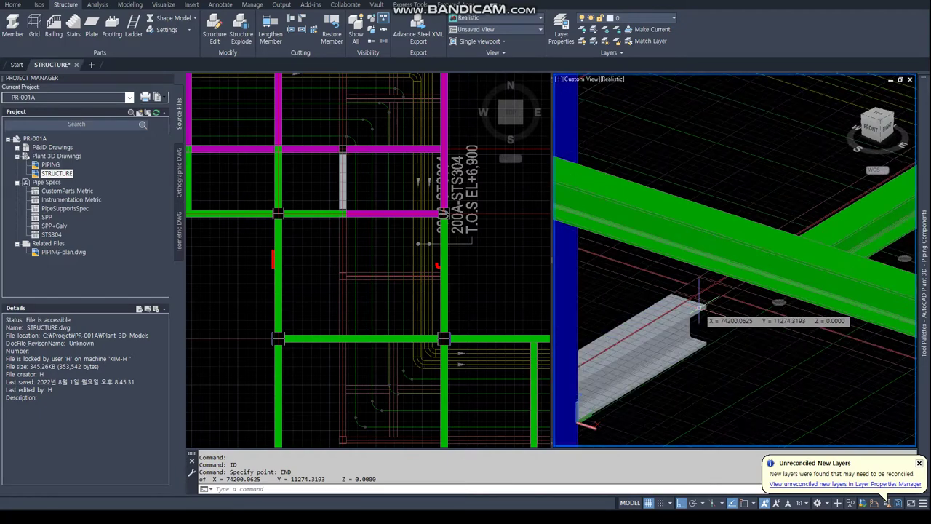
Move the new member by 0,0,6900 up to beam elevation.
type("M")
key("Return")
scroll(689, 329, "down", 3)
middle_click_drag(673, 354, 693, 309, "shift")
key("Return")
left_click(693, 309)
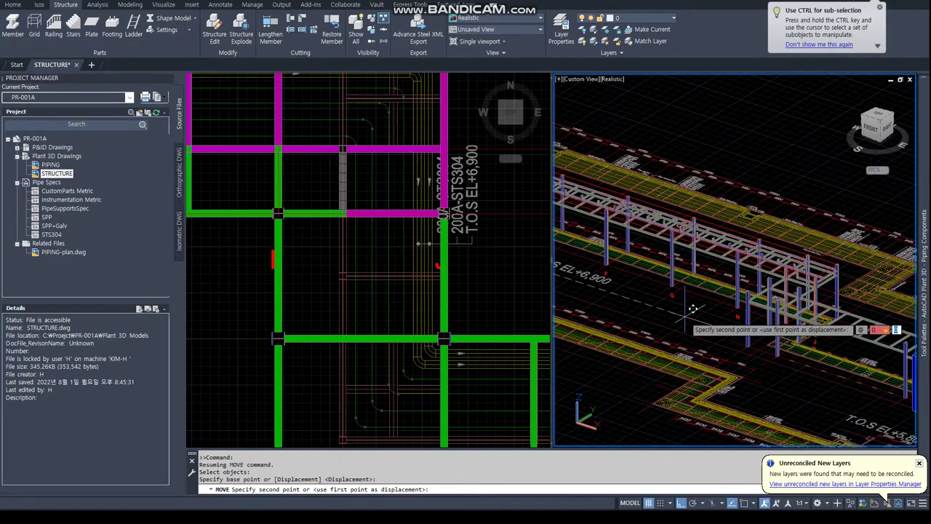
type("0,0,6900")
key("Return")
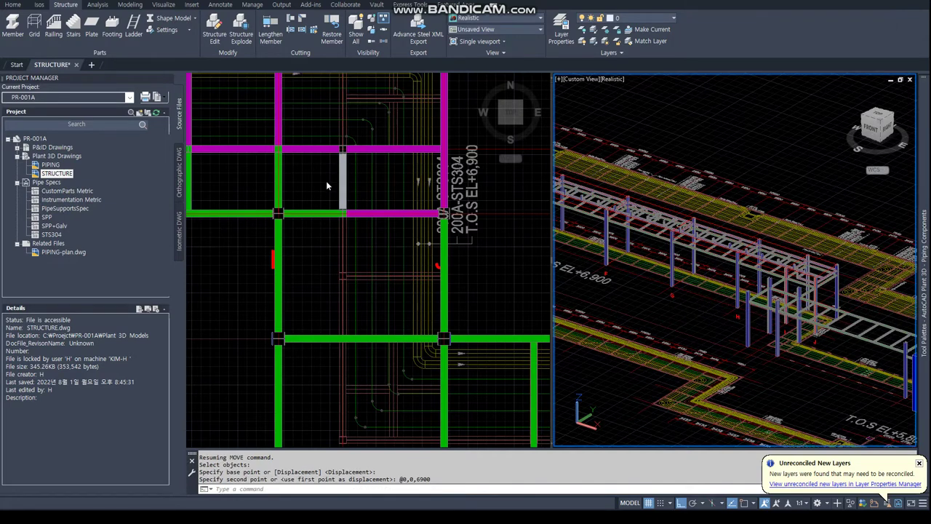
scroll(326, 185, "up", 5)
Match the new member's properties to the magenta beam, placing it on layer TOS EL. 6900.
type("ma")
key("Return")
left_click(349, 112)
left_click(322, 145)
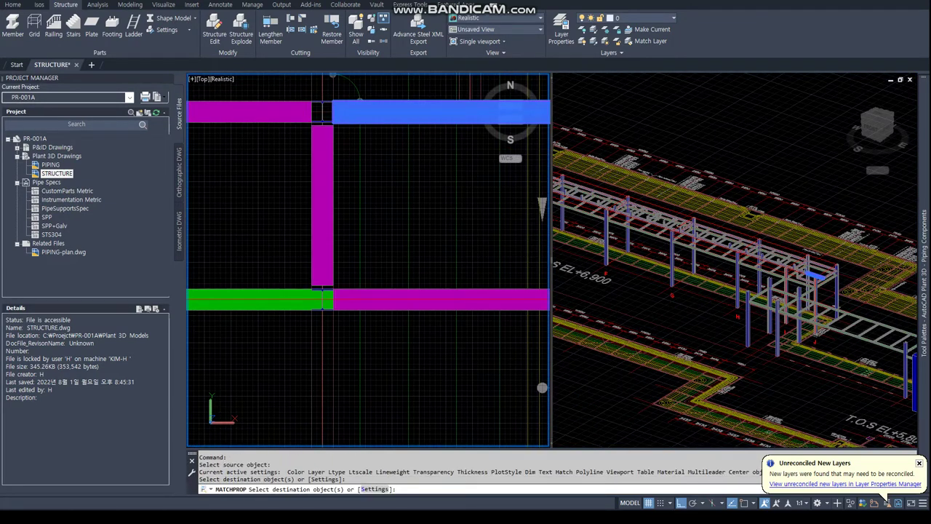
key("Return")
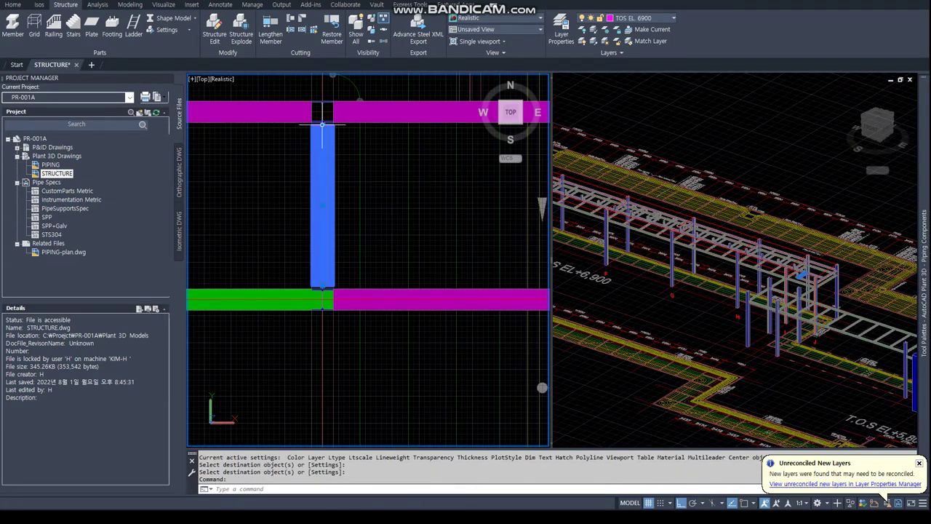
Grip-stretch the new member's end with an END snap onto the green beam.
left_click(322, 124)
scroll(322, 124, "up", 3)
type("end")
key("Return")
scroll(310, 276, "down", 3)
scroll(310, 276, "up", 2)
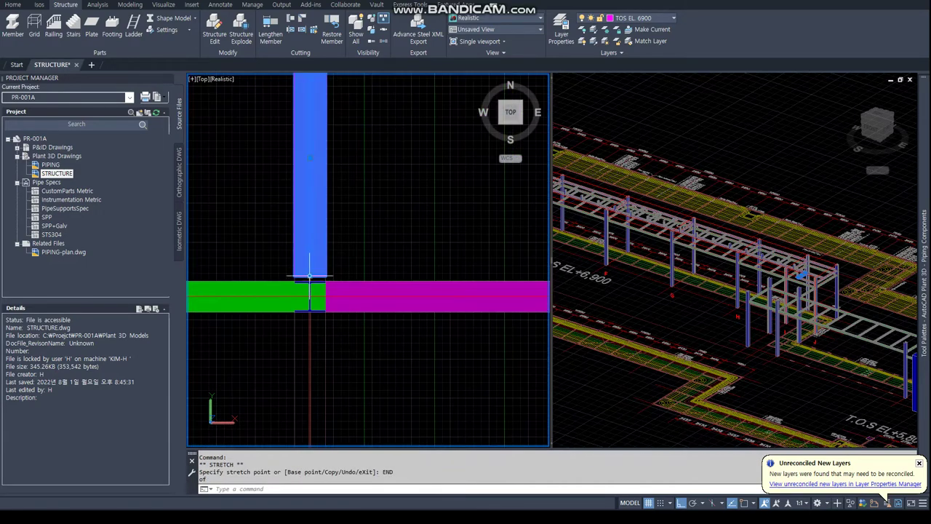
left_click(310, 276)
key("Escape")
key("Escape")
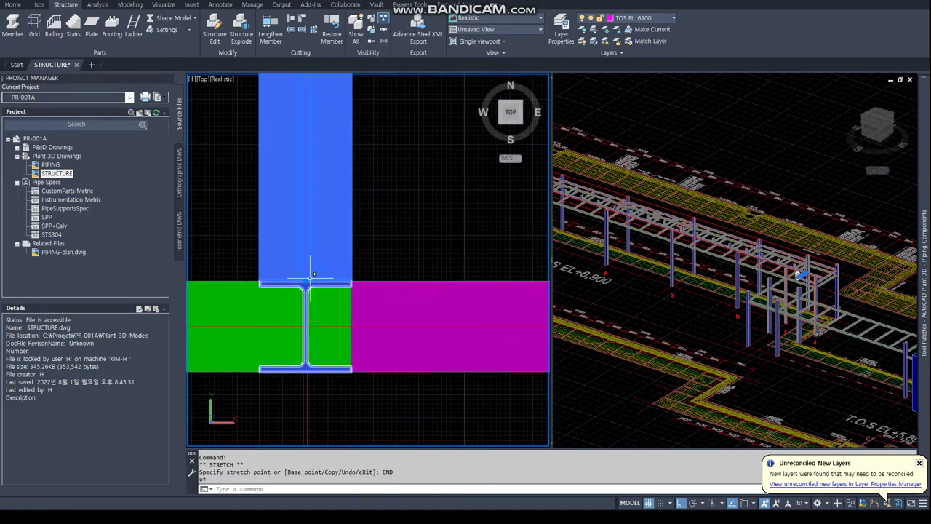
scroll(318, 266, "down", 3)
scroll(318, 266, "down", 3)
scroll(379, 226, "up", 2)
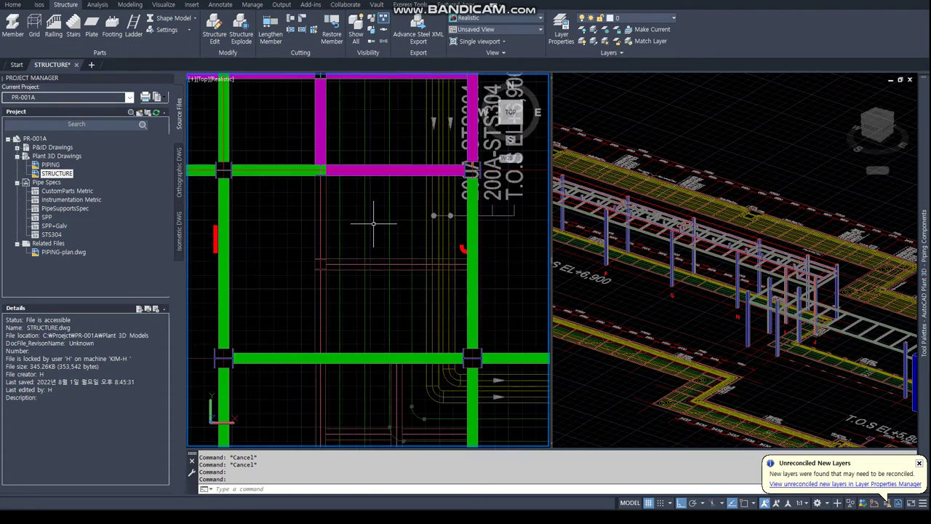
type("COPY")
Start copying the new cross member, then cancel the copy.
key("Return")
left_click(794, 282)
scroll(794, 282, "up", 3)
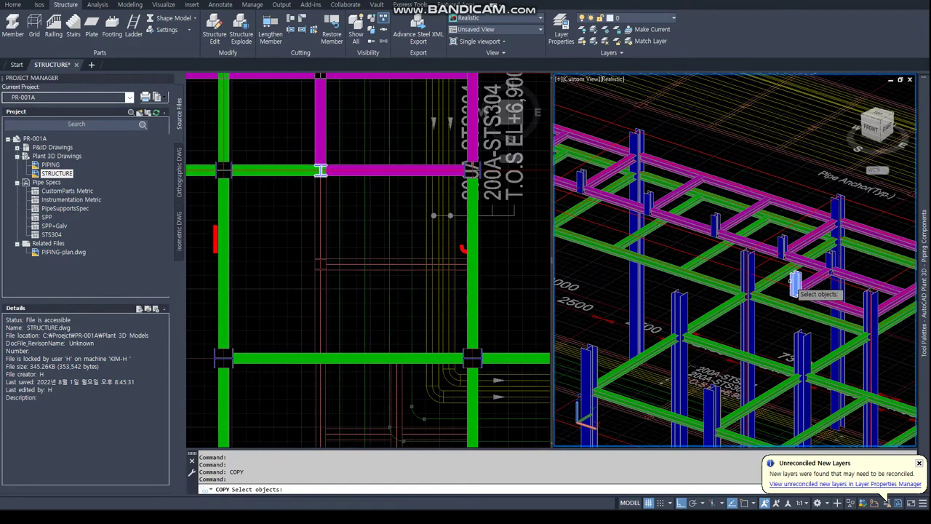
left_click(362, 219)
scroll(400, 203, "down", 2)
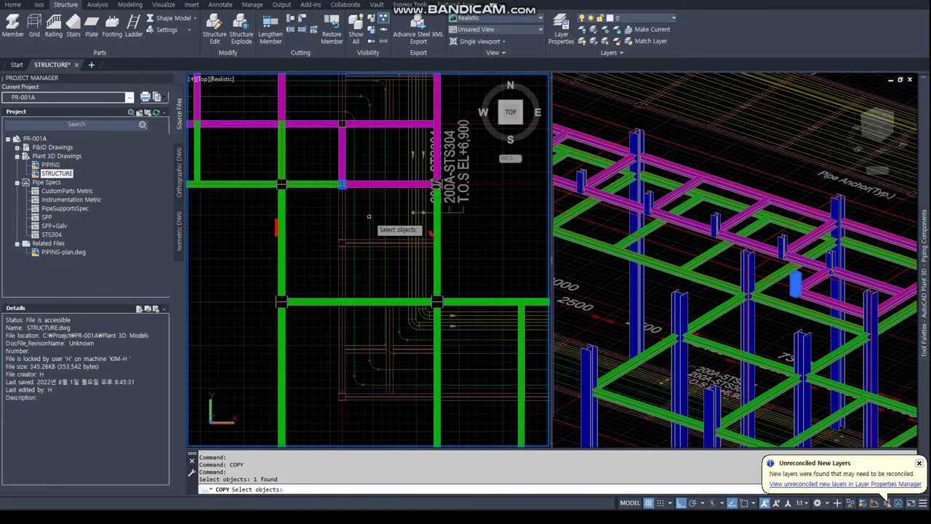
key("Return")
scroll(397, 211, "up", 1)
scroll(397, 211, "down", 2)
scroll(397, 211, "down", 2)
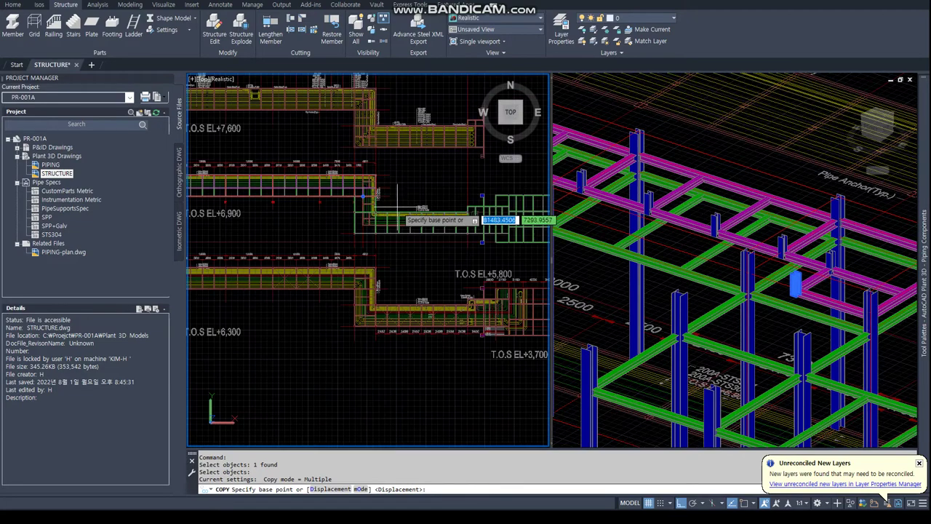
scroll(398, 209, "up", 3)
key("Escape")
Measure the 3400 spacing from the cross member to the beam using DIST with NEA and PER snaps.
type("DIST")
key("Return")
type("NEA")
key("Return")
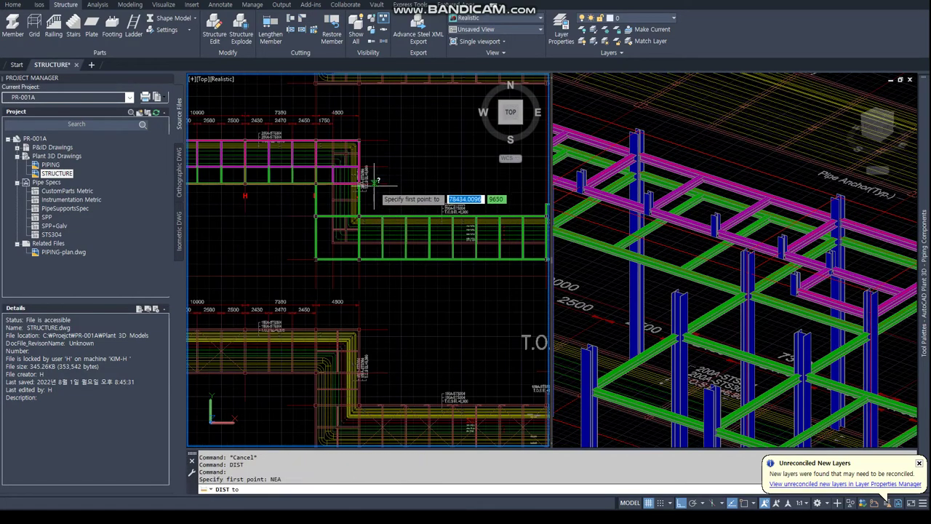
scroll(320, 203, "up", 1)
type("PER")
key("Return")
left_click(323, 213)
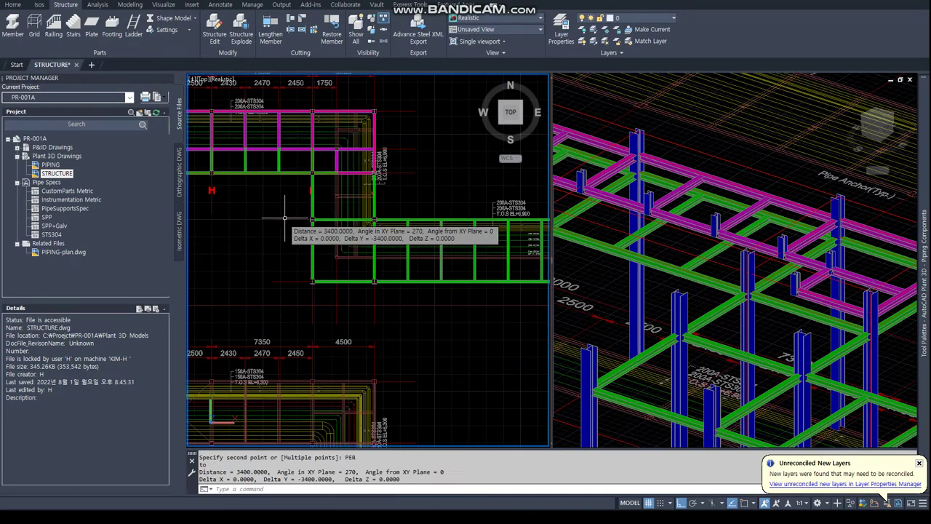
type("C")
Copy the cross member 1700 along the rack to create a second member.
key("Return")
scroll(322, 213, "up", 2)
left_click(333, 159)
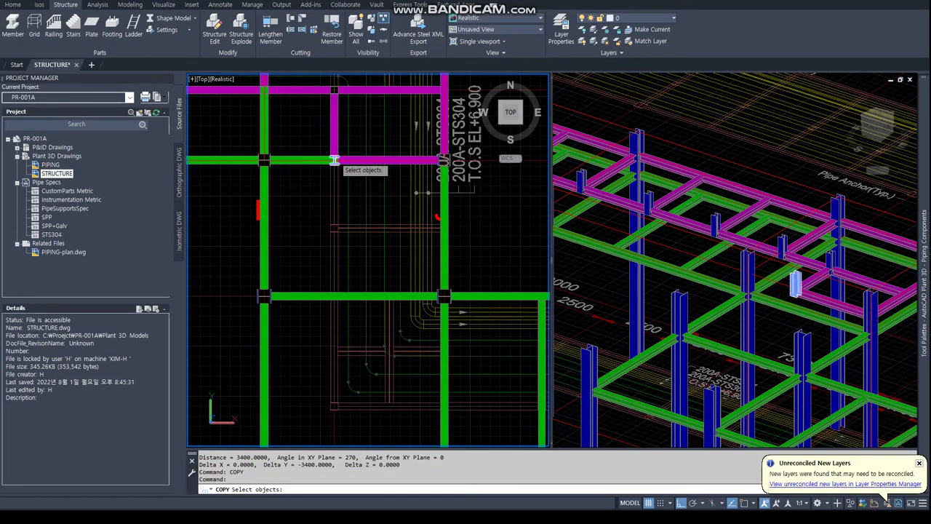
key("Return")
left_click(333, 160)
key("Escape")
key("Return")
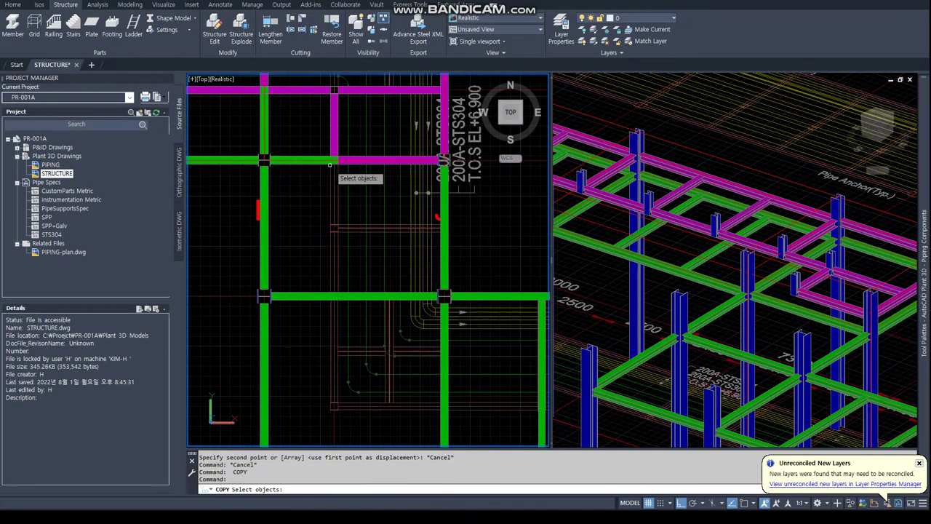
left_click(334, 160)
key("Return")
left_click(334, 160)
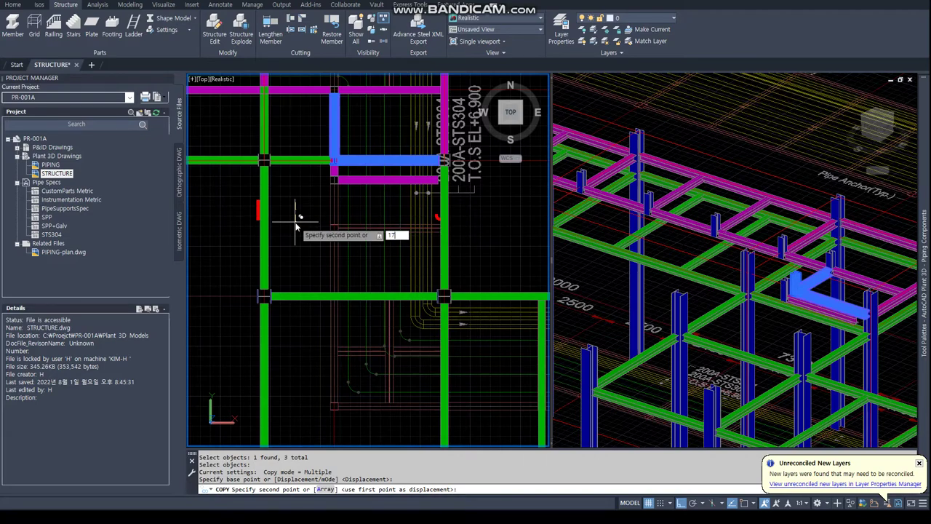
type("00")
key("Return")
key("Escape")
scroll(320, 189, "up", 2)
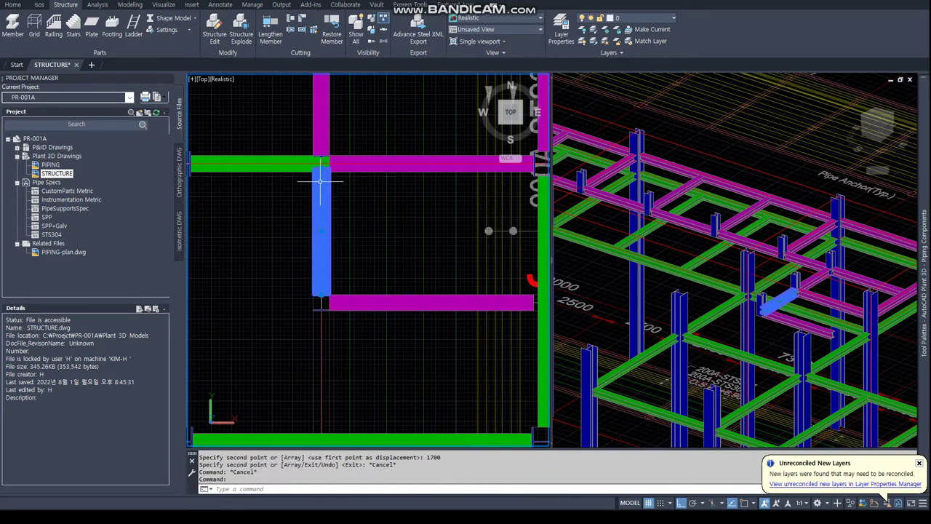
scroll(320, 180, "up", 3)
Grip-stretch the cross member's end onto the beam endpoint with an END snap.
left_click(320, 169)
type("end")
key("Return")
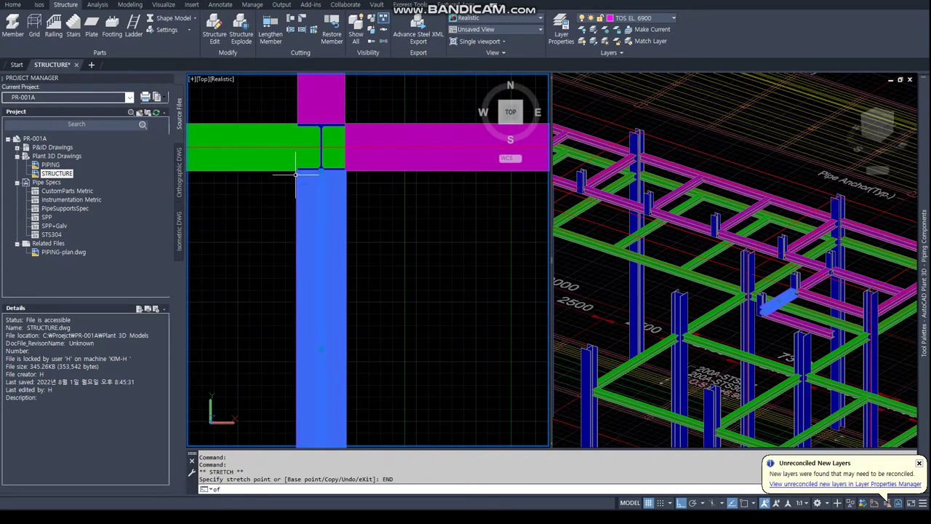
left_click(295, 175)
scroll(295, 175, "down", 3)
scroll(453, 281, "up", 2)
scroll(391, 287, "up", 2)
scroll(387, 294, "up", 2)
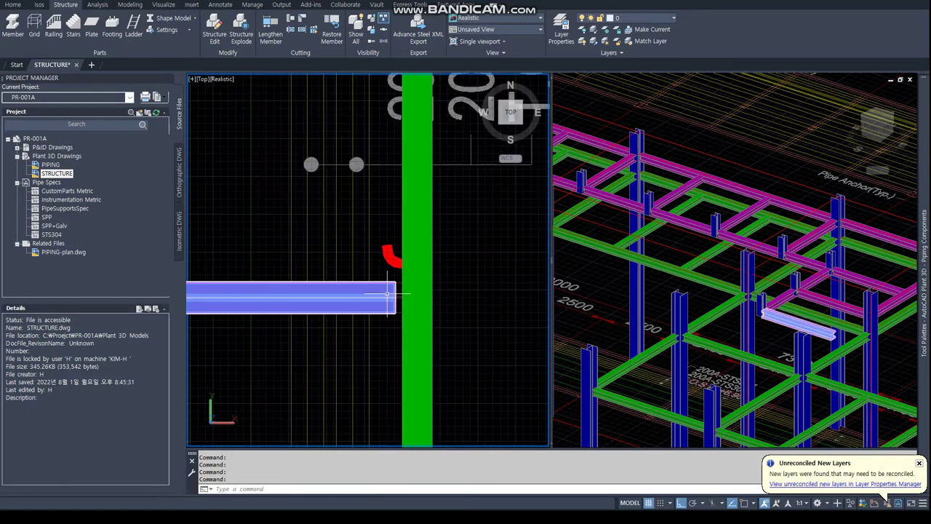
Try stretching the short blue cross member, then cancel and pick it for erasing.
left_click(393, 298)
type("end")
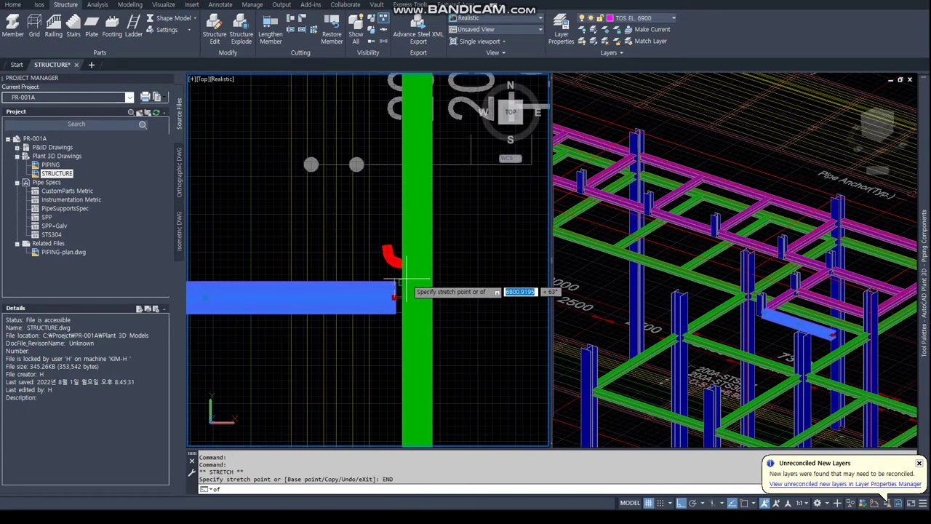
key("Return")
scroll(407, 282, "down", 3)
key("Escape")
type("e")
key("Return")
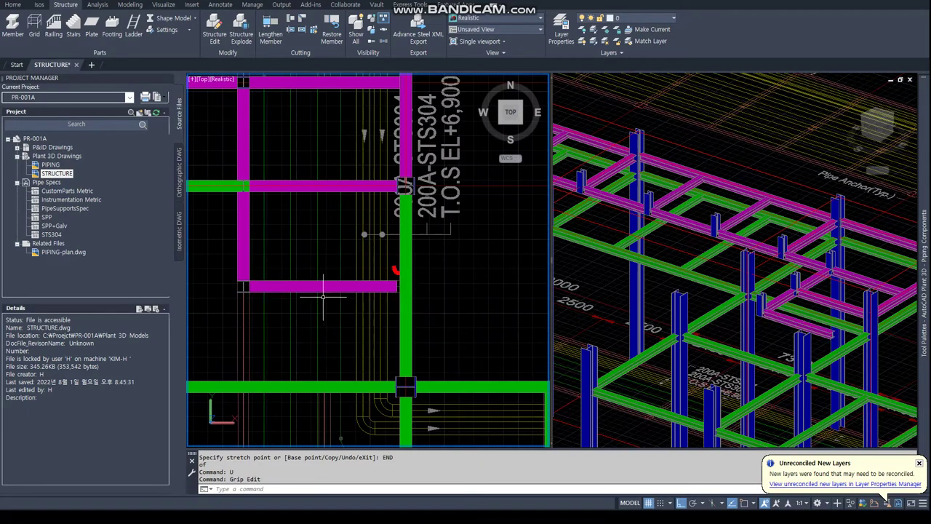
left_click(301, 291)
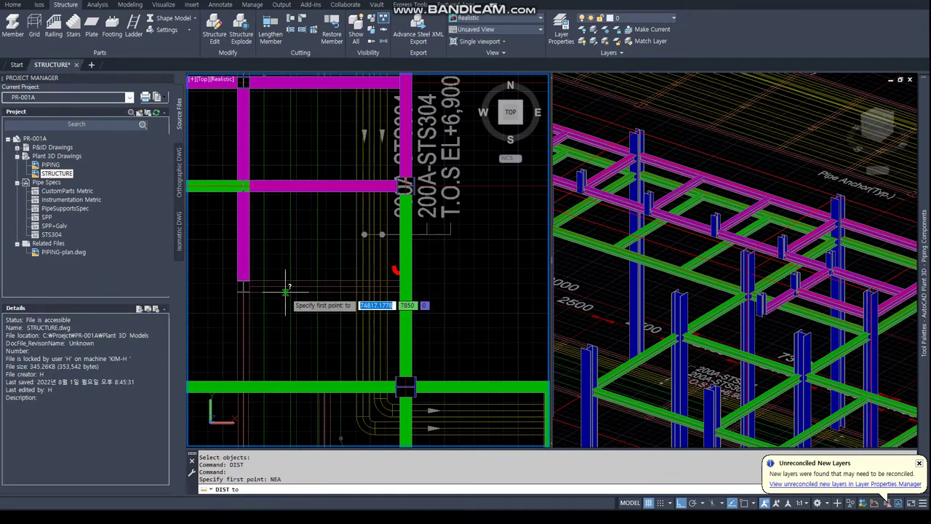
type("PER")
Finish the perpendicular DIST check to the green beam and begin a new member from a column edge.
key("Return")
left_click(311, 292)
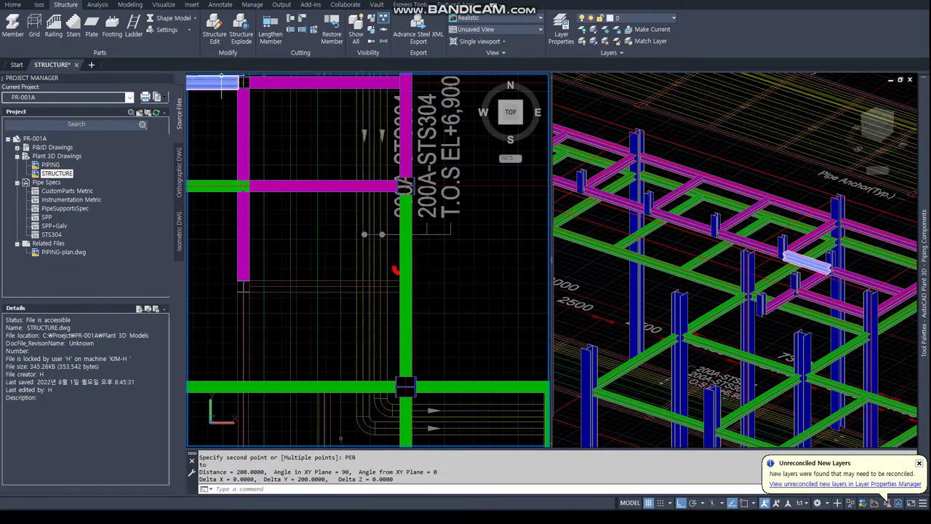
left_click(13, 29)
scroll(248, 291, "up", 3)
type("END")
key("Return")
left_click(242, 290)
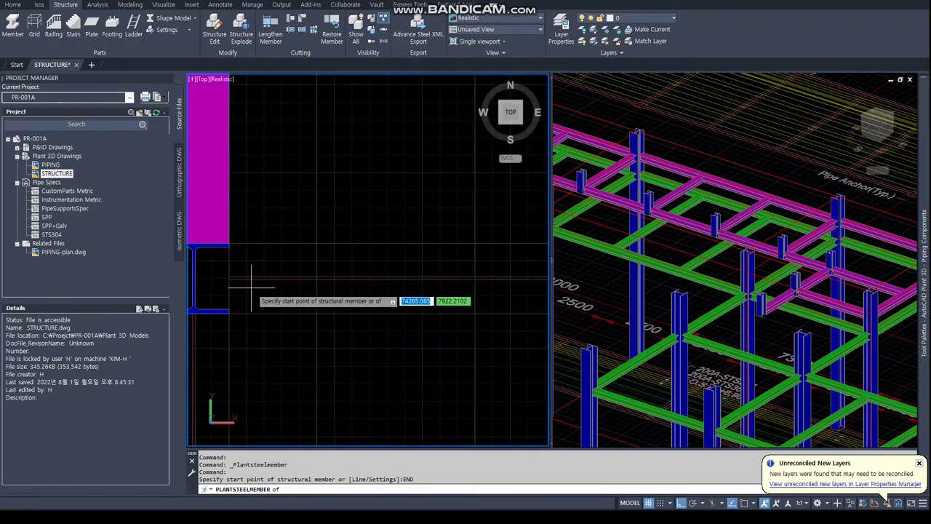
Draw a member from the column-edge midpoint perpendicular onto the green beam.
type("MID")
key("Return")
left_click(247, 291)
scroll(284, 305, "up", 4)
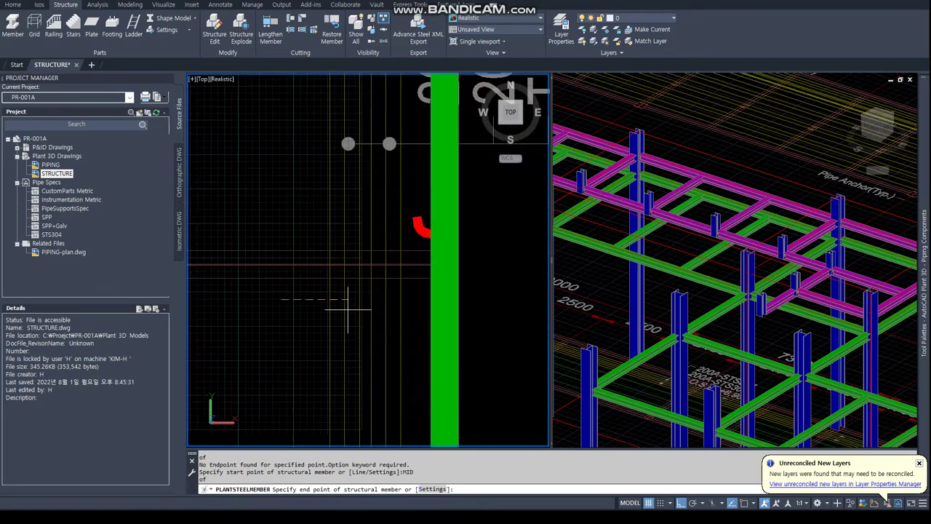
scroll(429, 251, "up", 5)
type("PER")
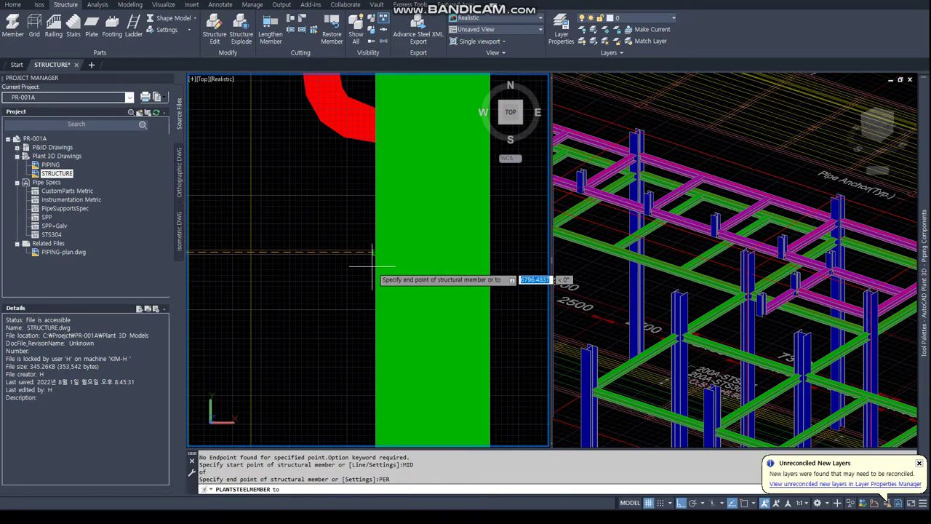
key("Return")
left_click(373, 266)
key("Return")
scroll(373, 266, "down", 4)
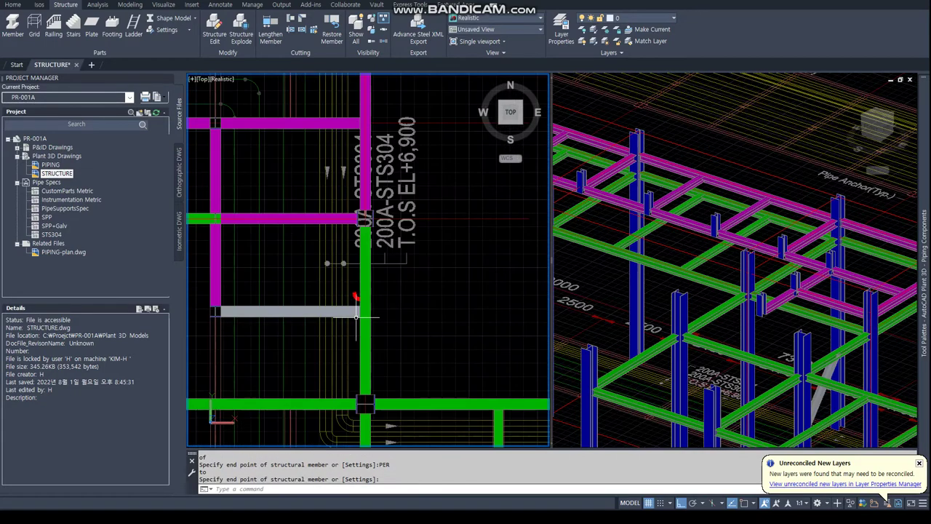
Delete the stray diagonal member in the 3D view.
left_click(720, 320)
middle_click_drag(698, 313, 722, 325, "shift")
scroll(727, 342, "up", 3)
scroll(742, 363, "up", 3)
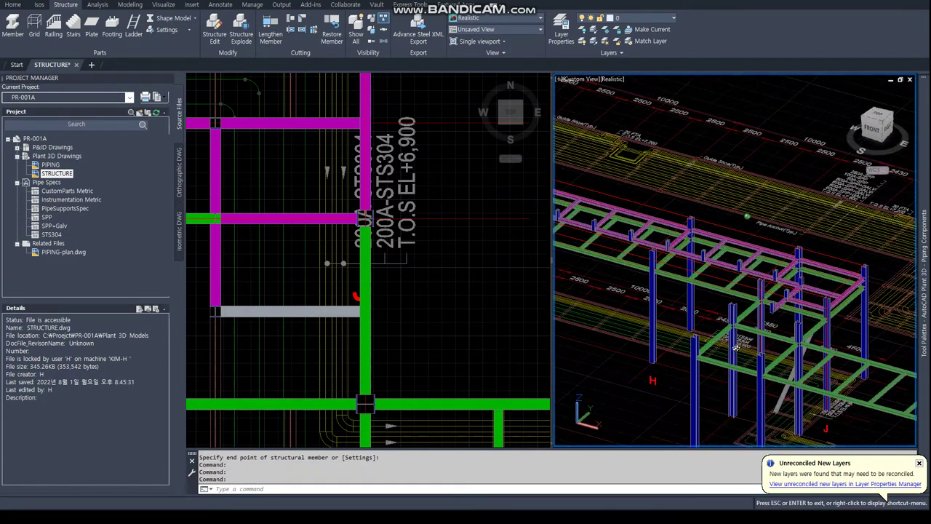
scroll(753, 385, "up", 2)
left_click(759, 402)
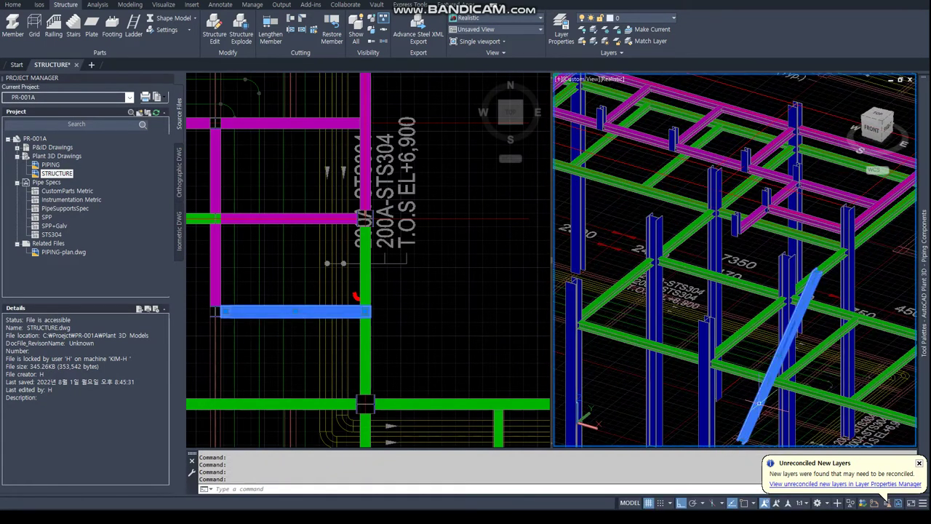
key("Delete")
Draw another short member in plan, starting at a column-edge midpoint.
left_click(211, 104)
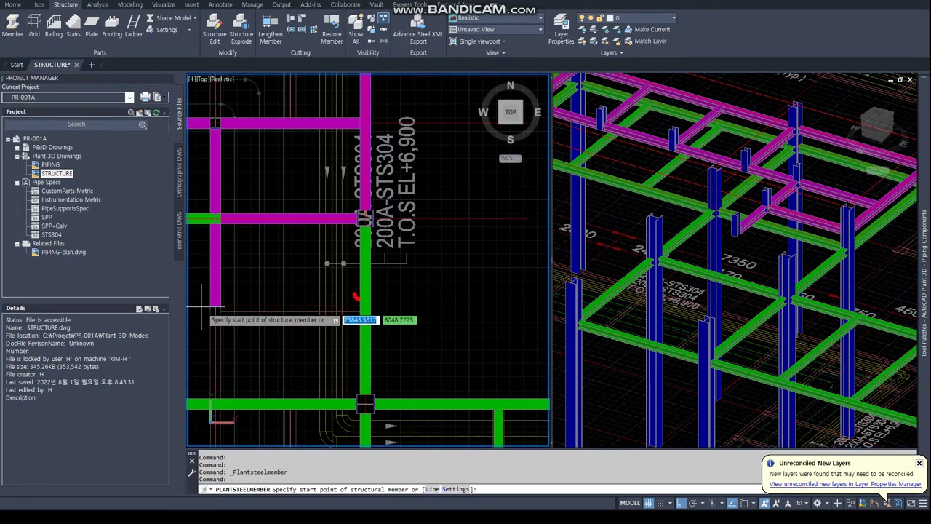
scroll(201, 307, "up", 5)
type(",ID")
key("Return")
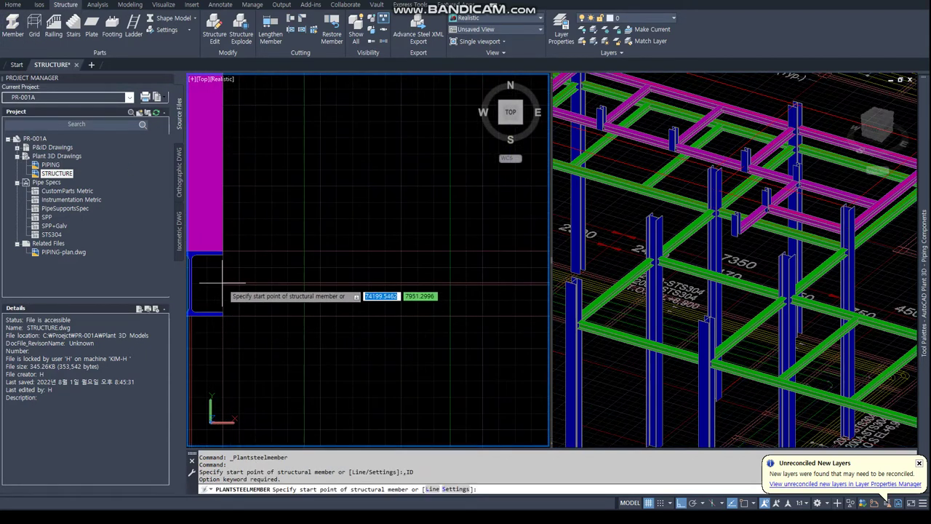
type("MID")
key("Return")
left_click(222, 284)
scroll(262, 305, "down", 2)
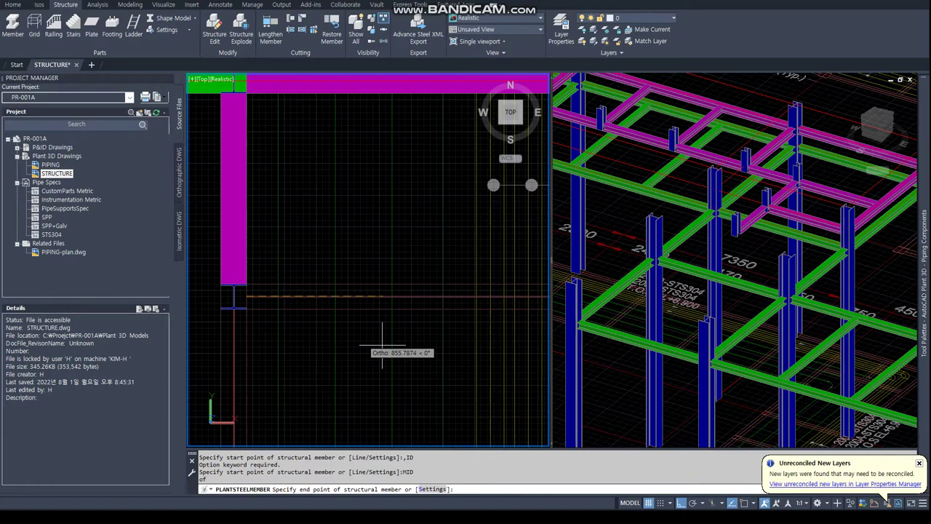
left_click(428, 355)
scroll(428, 355, "down", 3)
key("Escape")
key("Escape")
Select the new member's end grip, cancel the stretch, and pan to the wider rack layout.
scroll(369, 282, "up", 3)
left_click(363, 288)
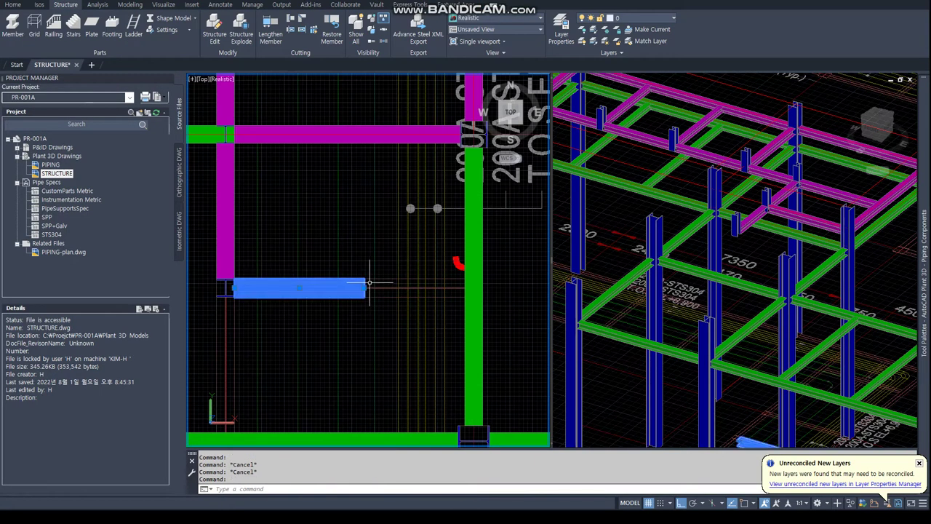
left_click(364, 288)
scroll(464, 277, "up", 3)
key("Escape")
key("Escape")
scroll(322, 291, "down", 3)
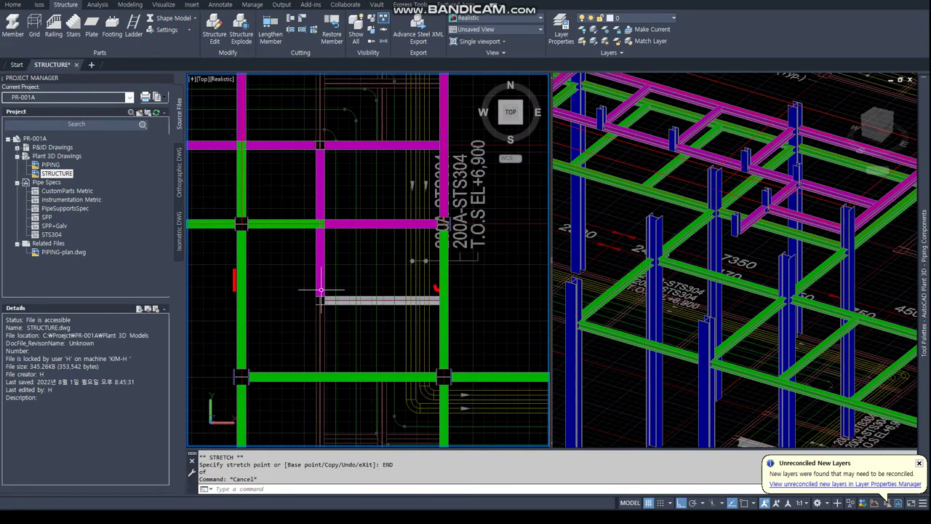
scroll(320, 284, "down", 2)
scroll(320, 280, "down", 2)
middle_click_drag(317, 275, 371, 276)
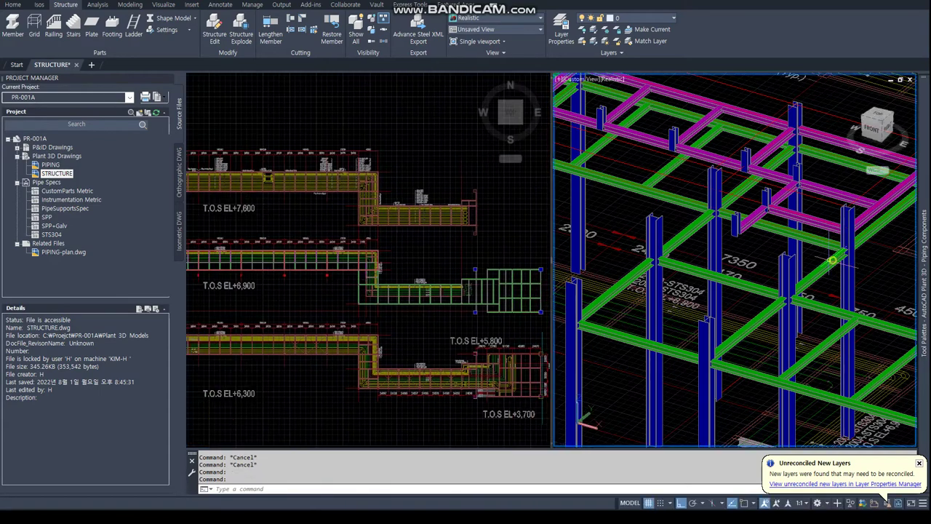
Lift the loose ground-level beam 6900 upward with MOVE @0,0,6900.
left_click(704, 374)
left_click(704, 375)
key("Escape")
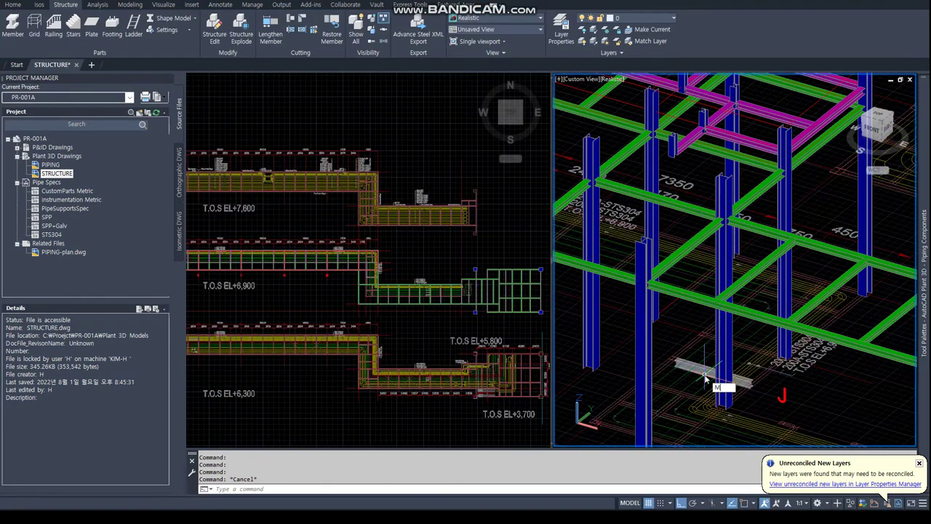
type("m")
key("Return")
left_click(704, 374)
key("Return")
left_click(703, 372)
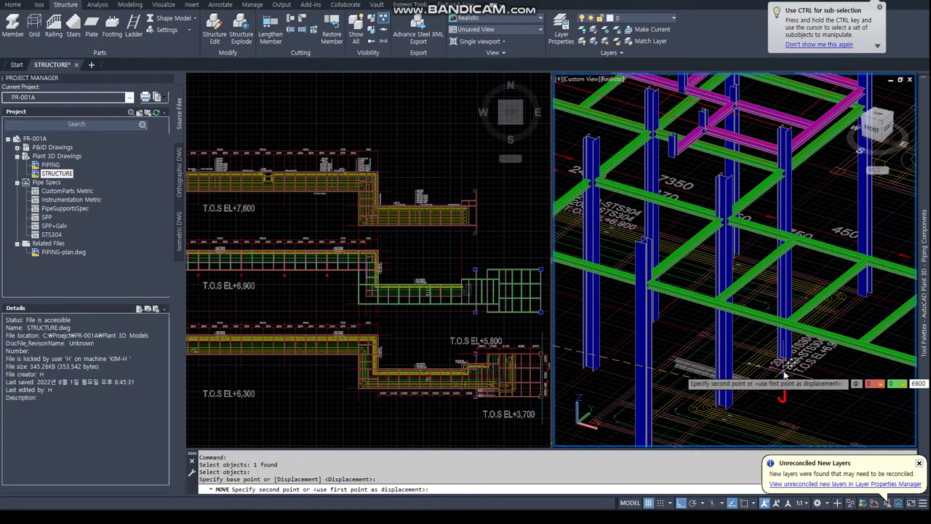
key("Return")
Copy an existing upper cross beam's properties onto the raised beam with MATCHPROP.
type("ma")
key("Return")
left_click(756, 146)
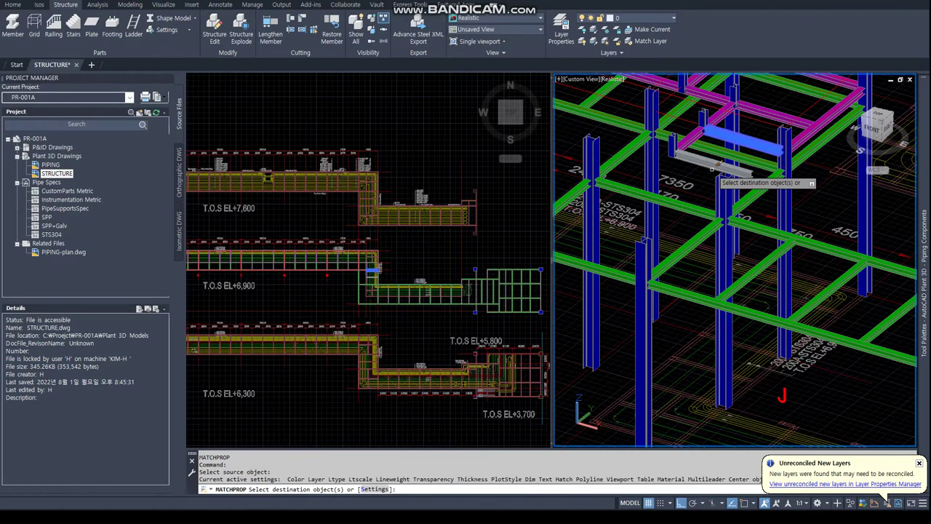
left_click(741, 178)
scroll(744, 168, "up", 3)
scroll(727, 255, "up", 3)
key("Return")
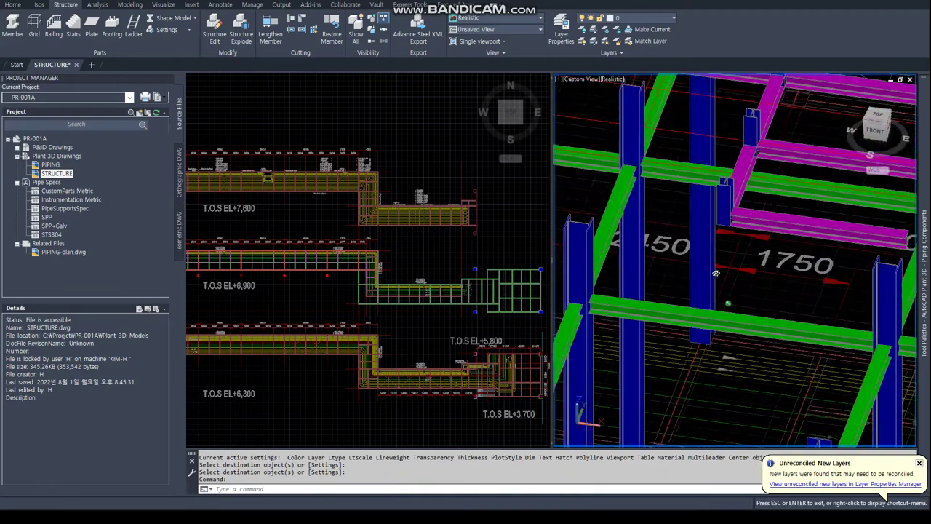
left_click(358, 280)
scroll(357, 280, "up", 10)
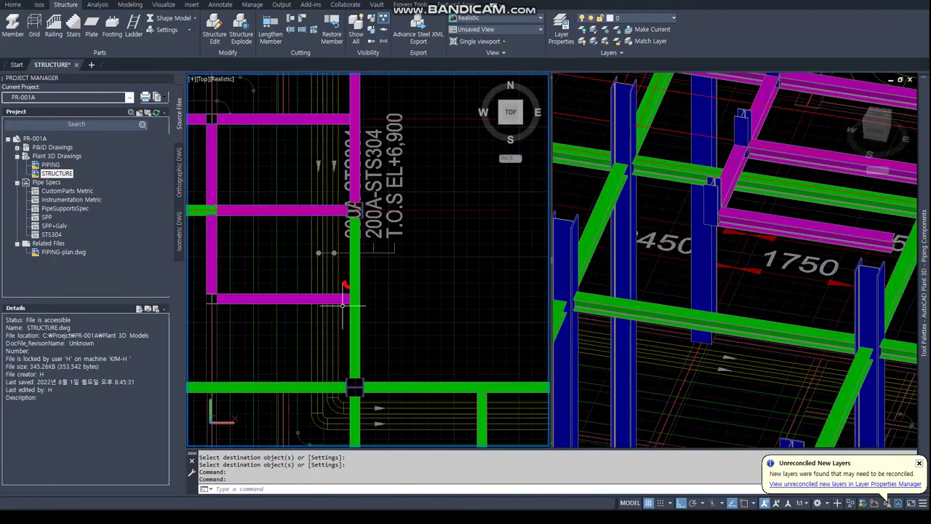
scroll(436, 211, "down", 3)
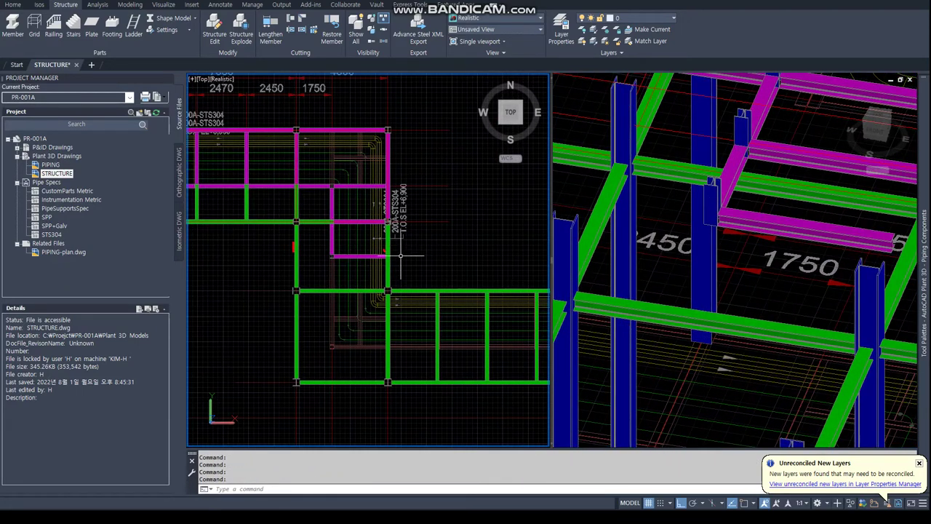
Cancel the pending copy and pan and zoom the 3D view to another part of the plant.
left_click(734, 262)
scroll(735, 261, "down", 5)
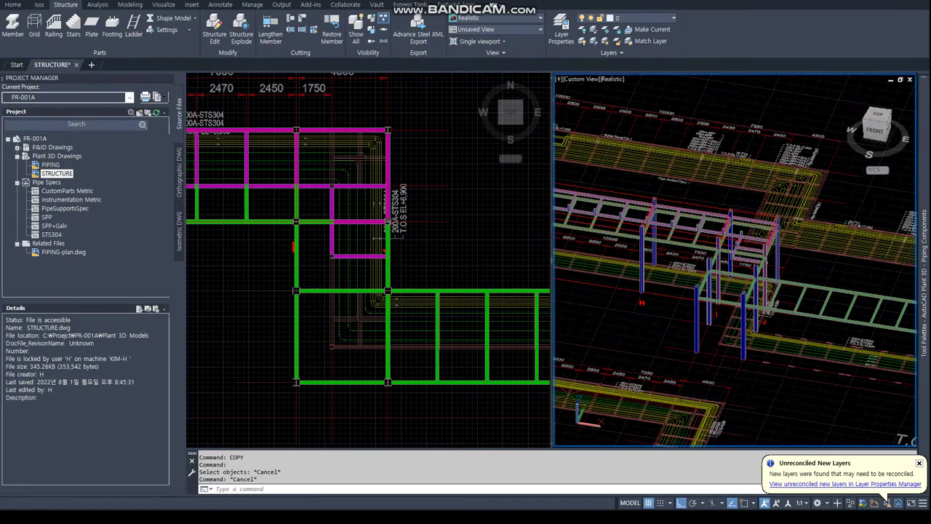
key("Escape")
scroll(735, 262, "up", 2)
scroll(735, 261, "up", 1)
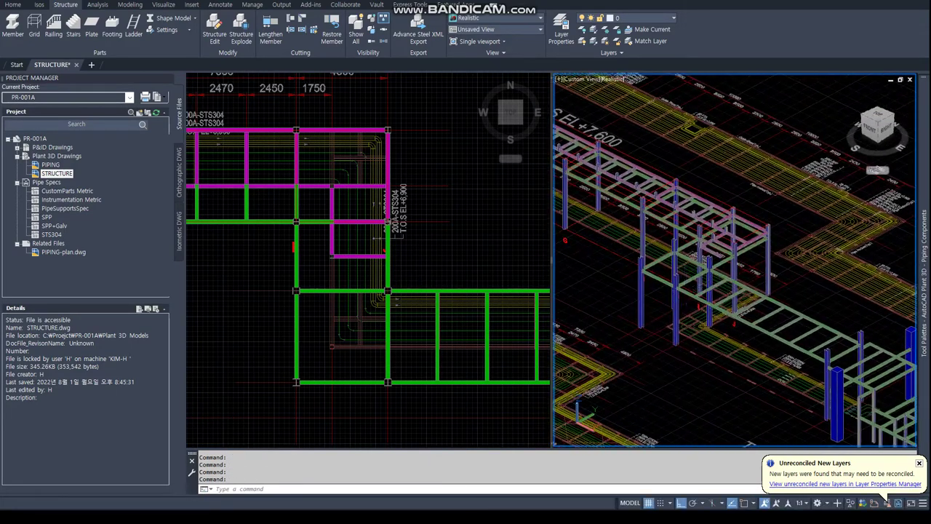
scroll(735, 261, "up", 2)
scroll(734, 262, "up", 2)
middle_click_drag(735, 262, 596, 352)
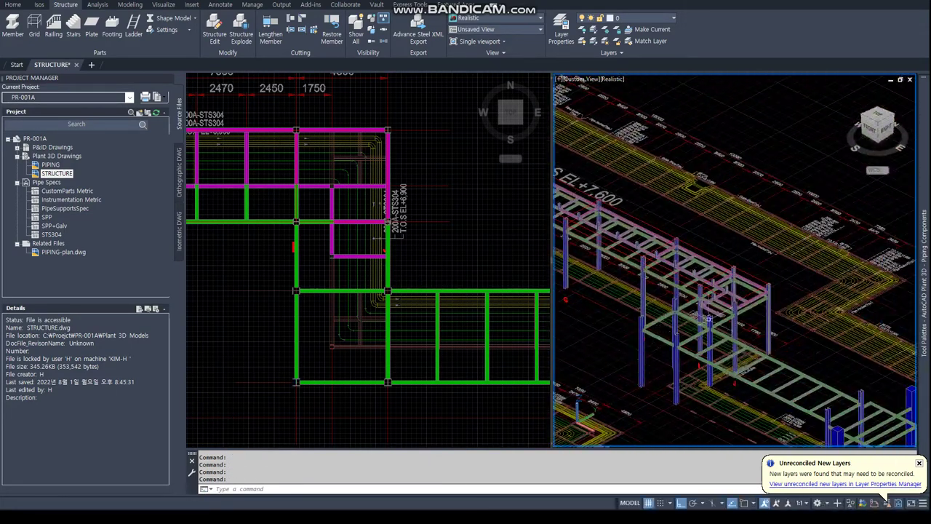
scroll(709, 318, "up", 2)
Start a COPY of three beams in the 3D view, then cancel the unfinished copy.
type("c")
scroll(720, 323, "up", 2)
type("co")
key("Return")
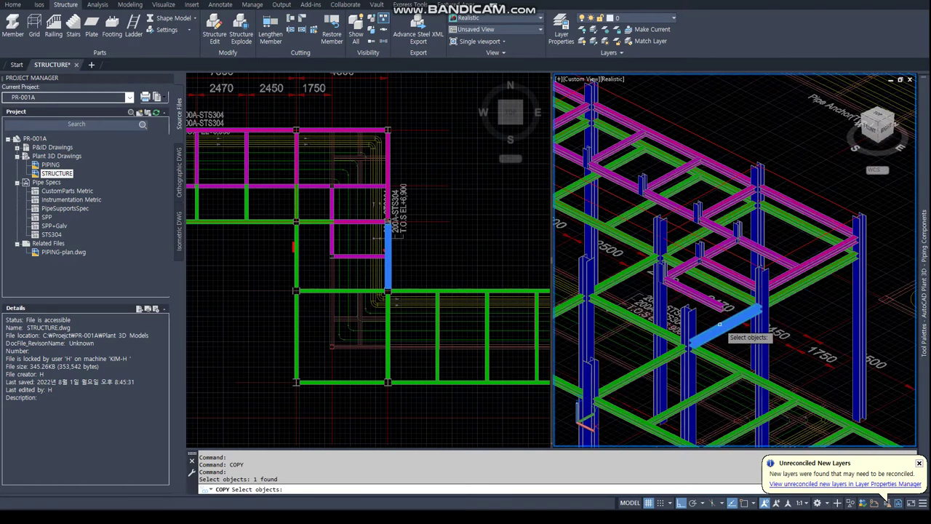
left_click(628, 312)
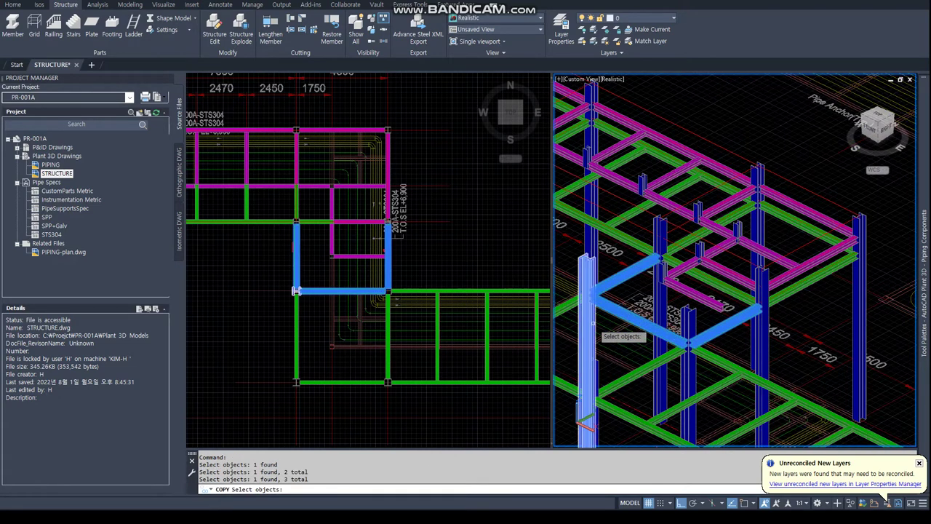
left_click(573, 304)
left_click(575, 385)
key("Return")
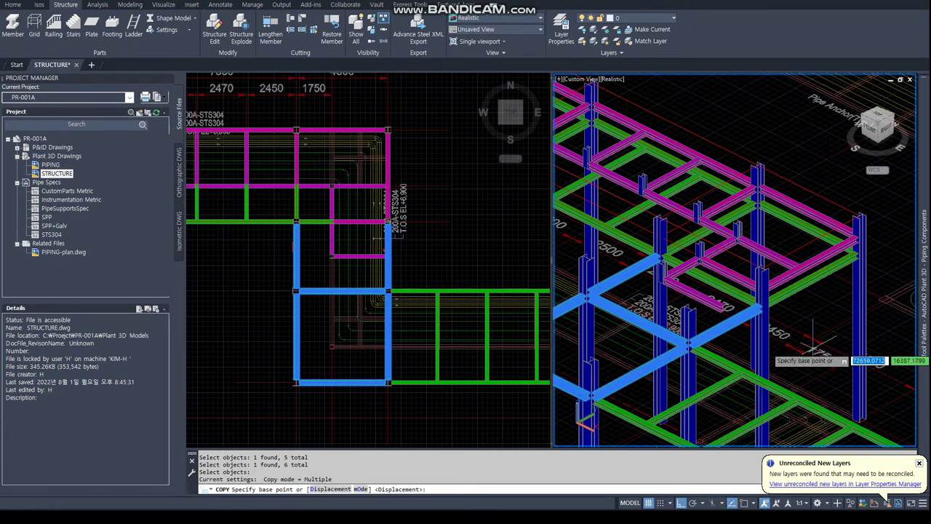
key("Escape")
key("Escape")
Copy the two vertical beams to a new position in the top plan view.
left_click(396, 264)
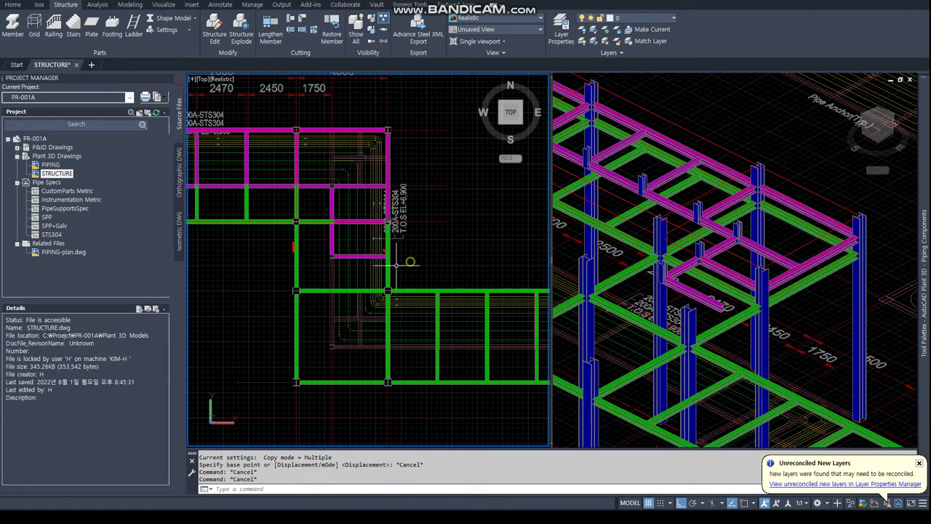
type("Co")
key("Return")
left_click(386, 273)
left_click(388, 335)
key("Return")
left_click(428, 260)
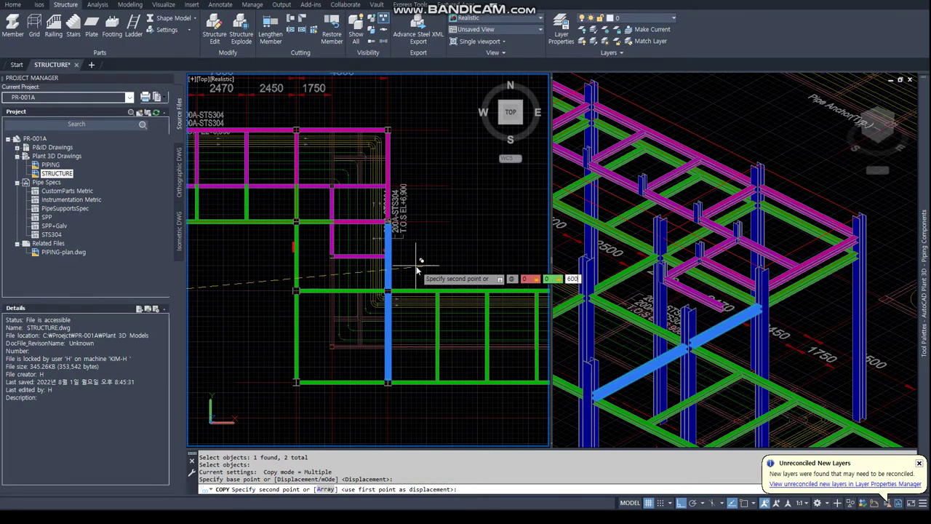
left_click(417, 270)
key("Escape")
key("Escape")
key("Escape")
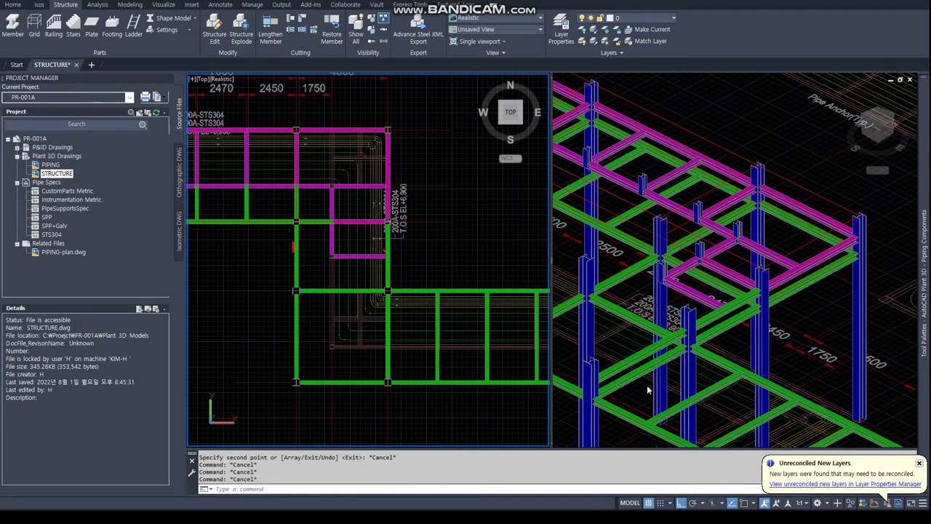
Delete the misplaced beam.
scroll(647, 390, "up", 5)
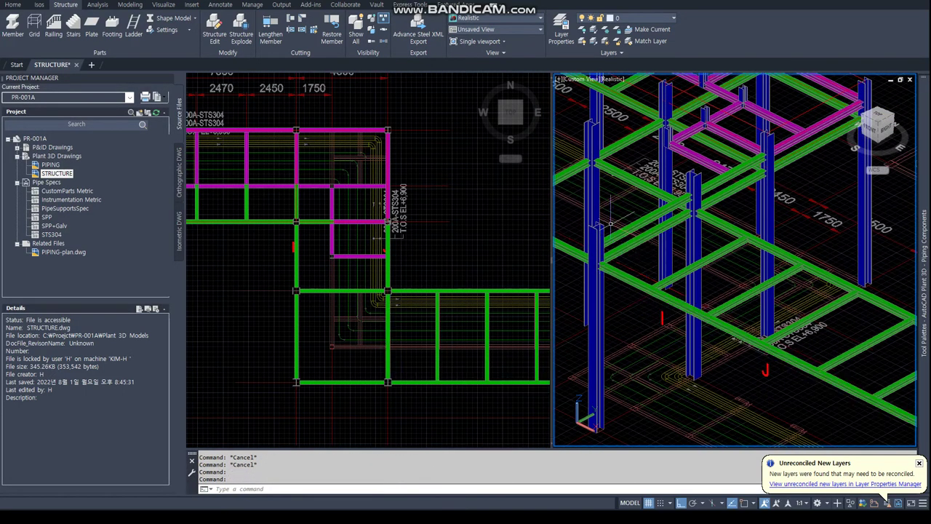
key("Delete")
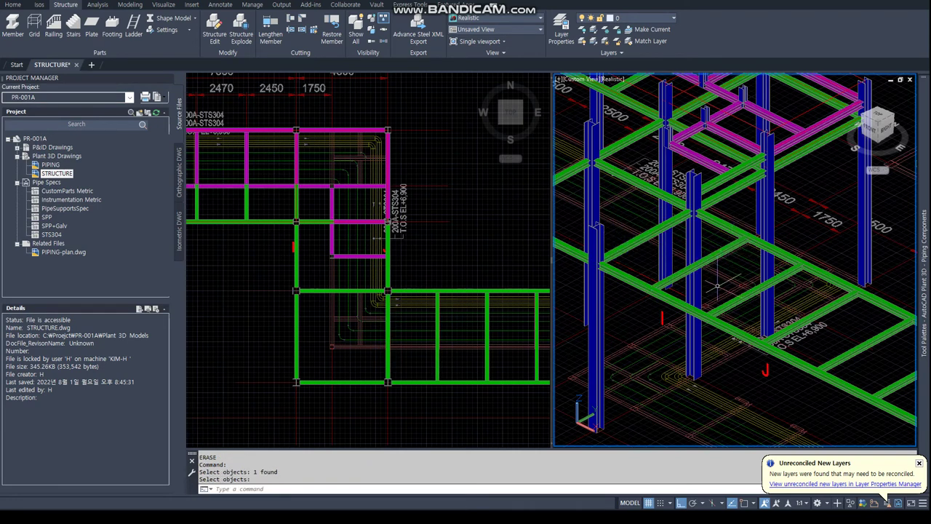
key("Escape")
key("Escape")
Match the properties of a beam onto a column with MATCHPROP.
left_click(716, 169)
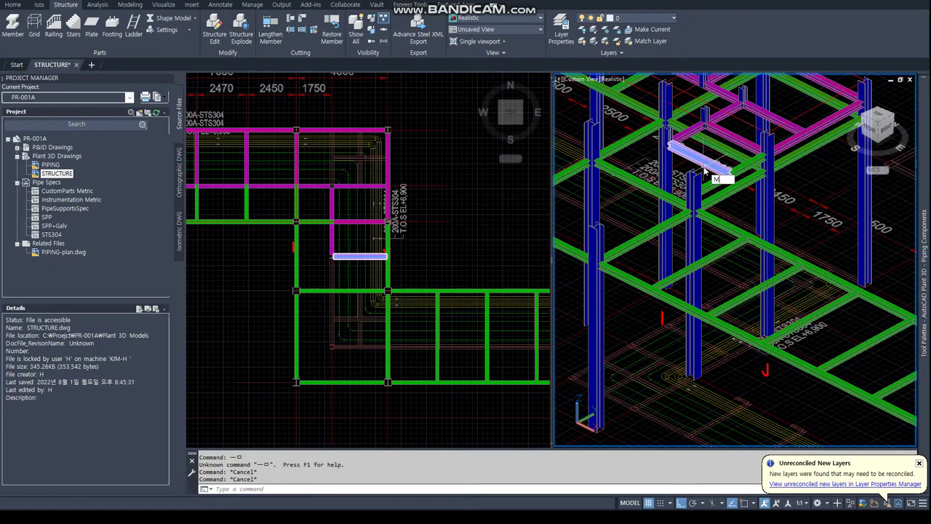
type("a")
key("Return")
left_click(694, 218)
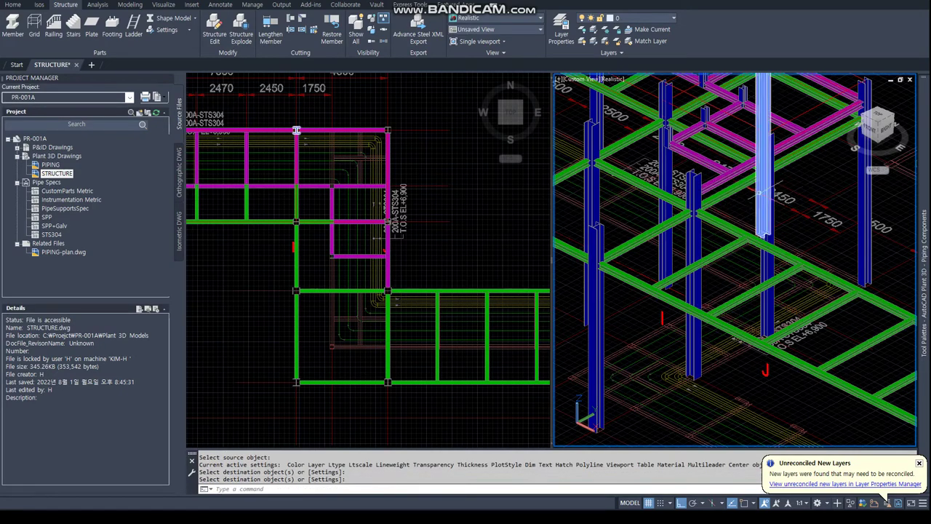
scroll(758, 192, "up", 3)
key("Return")
Begin copying a beam in the top plan view, with a nearest-snapped base point on it.
left_click(339, 245)
scroll(339, 245, "up", 3)
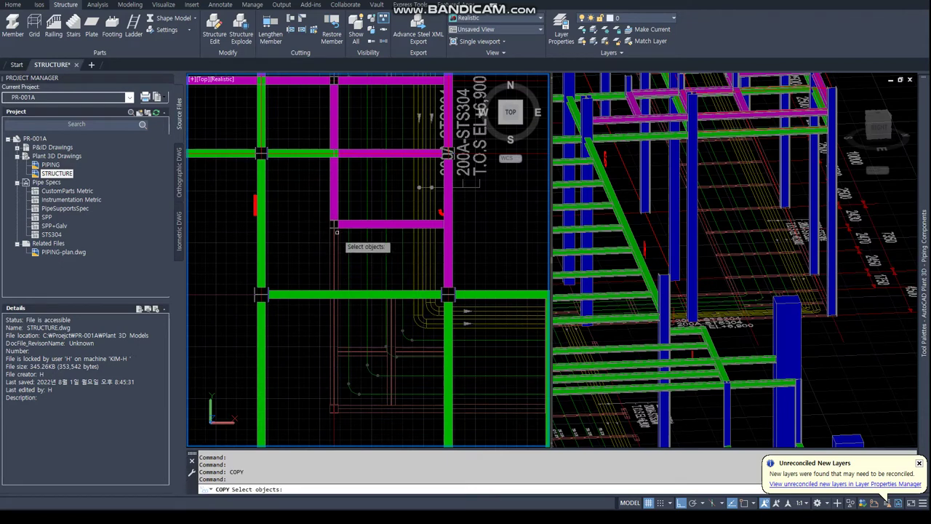
scroll(333, 225, "down", 2)
key("Return")
scroll(332, 208, "up", 1)
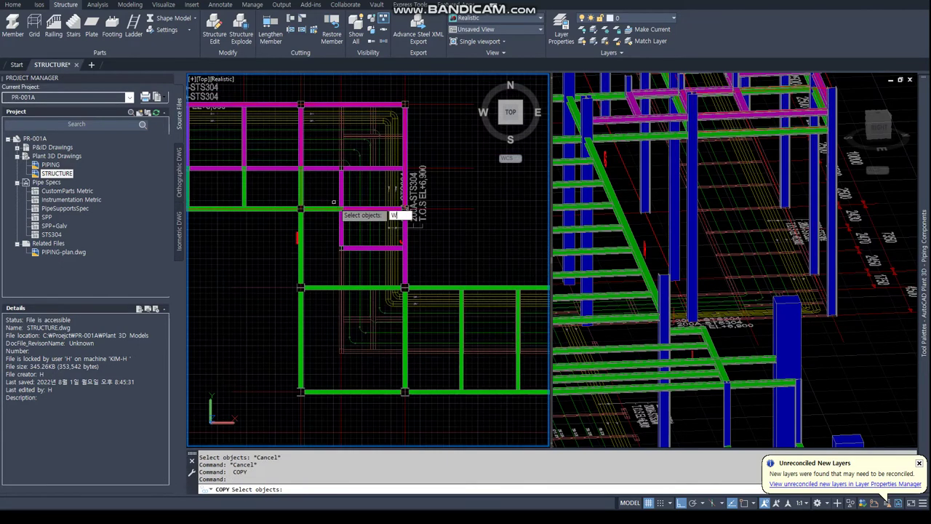
type("nea")
key("Return")
left_click(444, 214)
Try placing the beam copy perpendicular to another beam, then end the copy.
type("per")
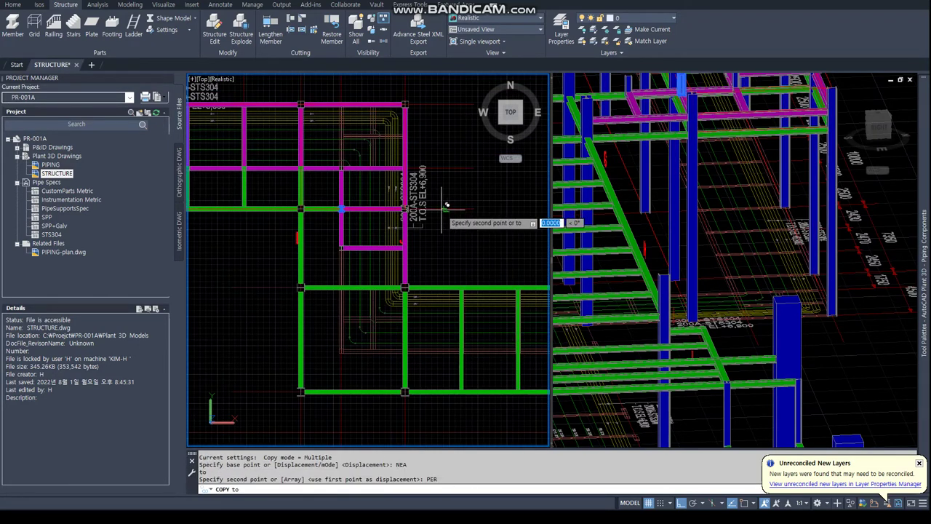
key("Return")
scroll(447, 303, "down", 3)
scroll(447, 303, "up", 3)
scroll(348, 312, "up", 2)
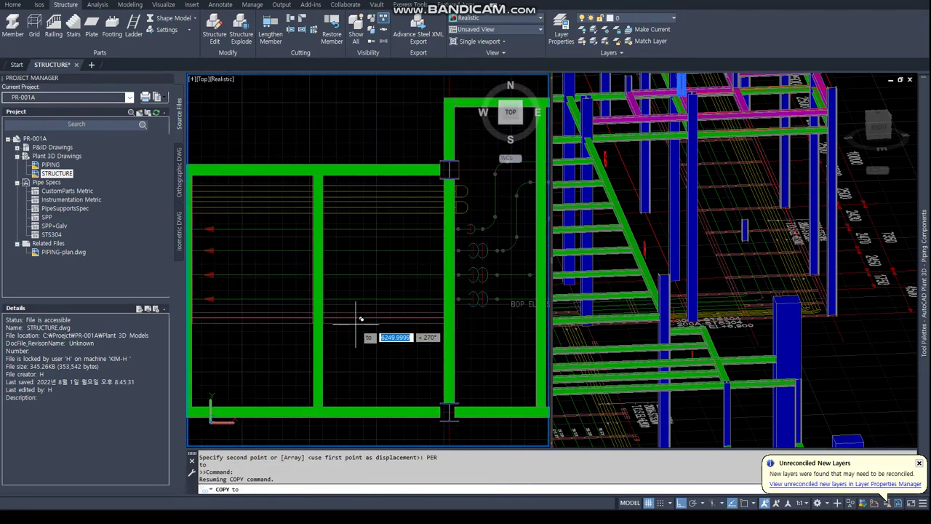
scroll(348, 311, "down", 2)
scroll(347, 306, "down", 1)
scroll(350, 284, "up", 1)
scroll(349, 283, "up", 2)
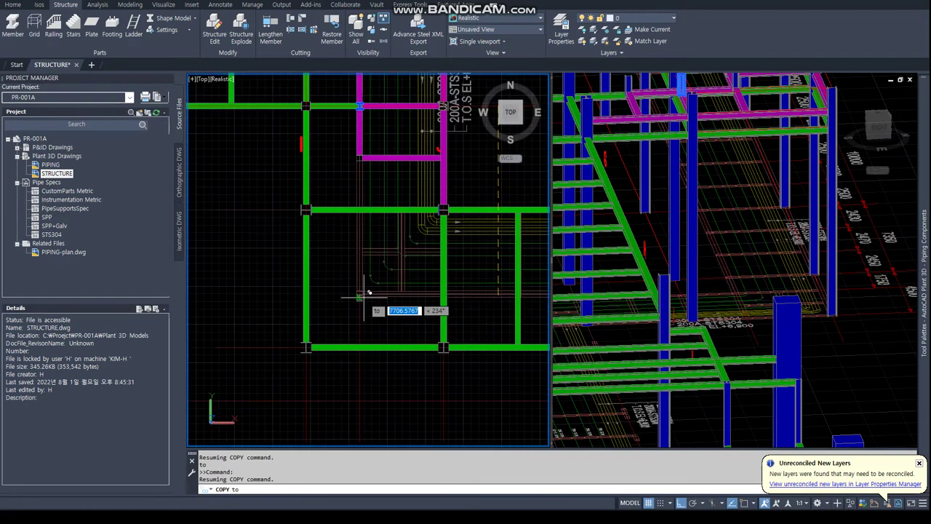
scroll(360, 283, "up", 2)
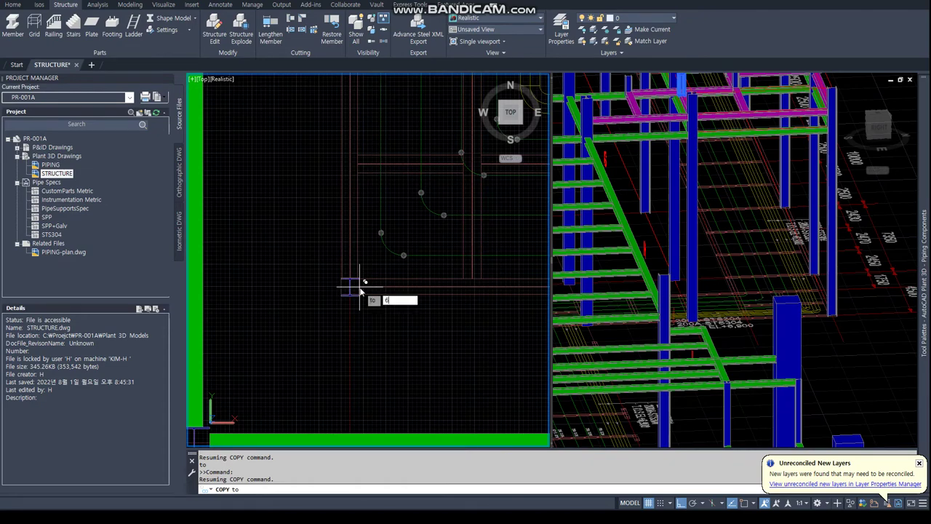
key("Escape")
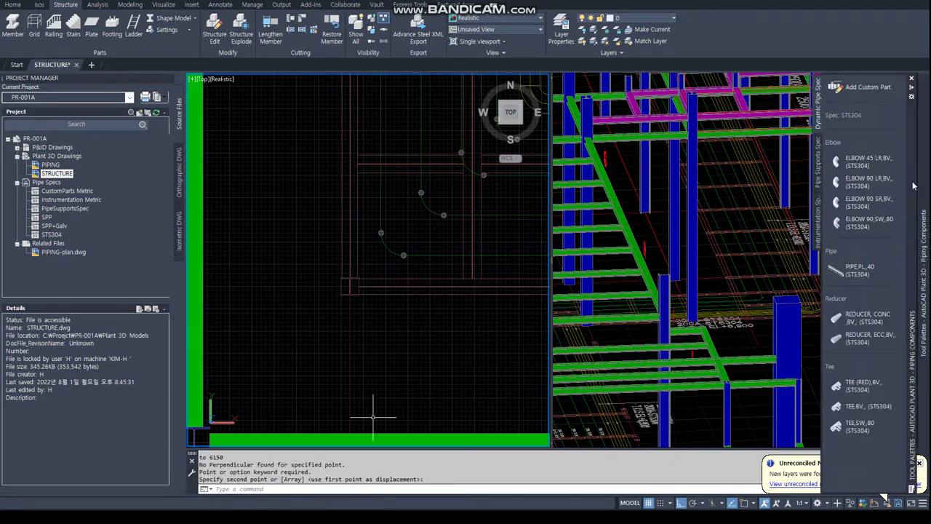
Inspect the frame in 3D, then undo the last three changes in the plan view.
mouse_move(727, 255)
middle_mouse_down("shift")
mouse_move(621, 219)
mouse_move(633, 218)
middle_mouse_up("shift")
scroll(633, 218, "up", 2)
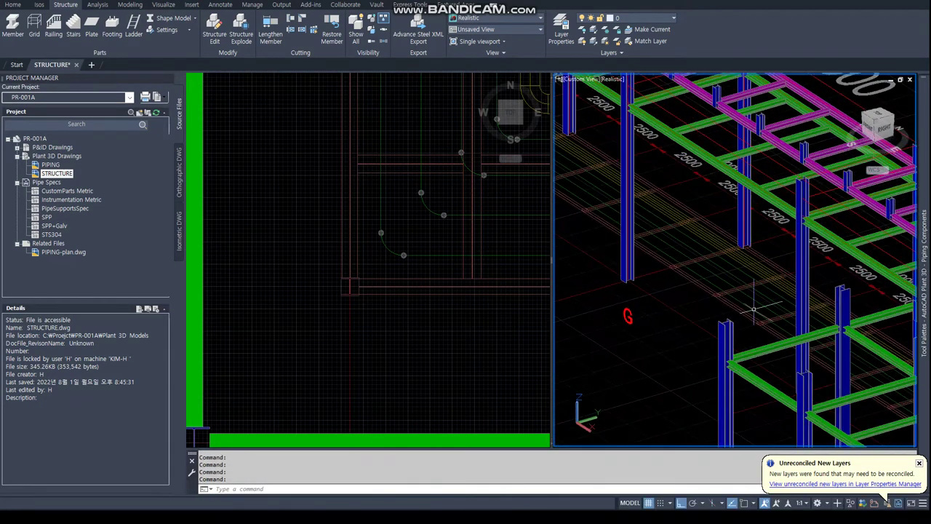
scroll(632, 218, "up", 1)
left_click(433, 283)
type("u")
key("Return")
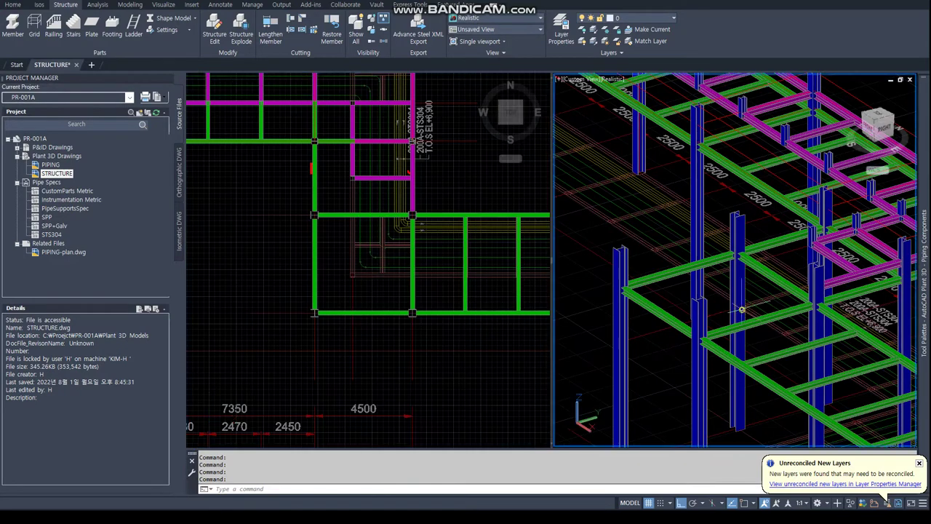
scroll(314, 215, "up", 3)
type("u")
key("Return")
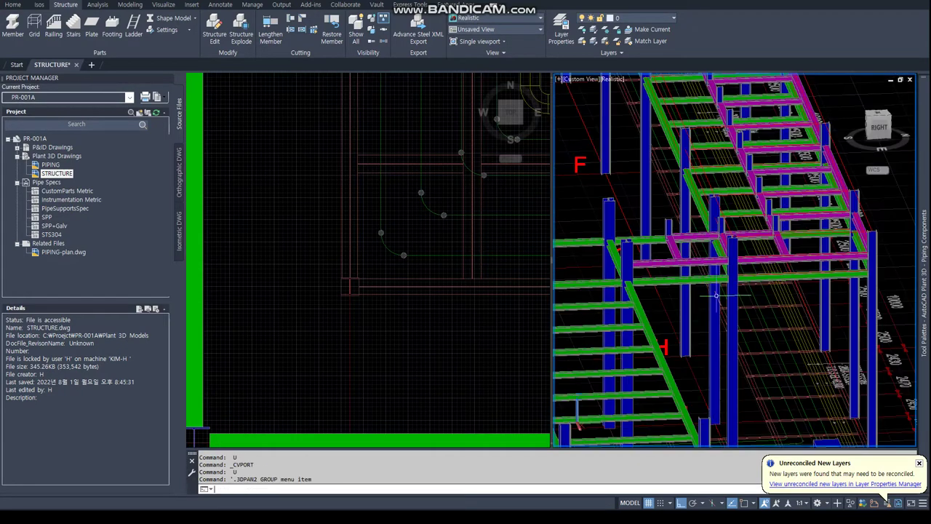
type("u")
key("Return")
Copy the short cross member 4450 away from the original.
left_click(411, 292)
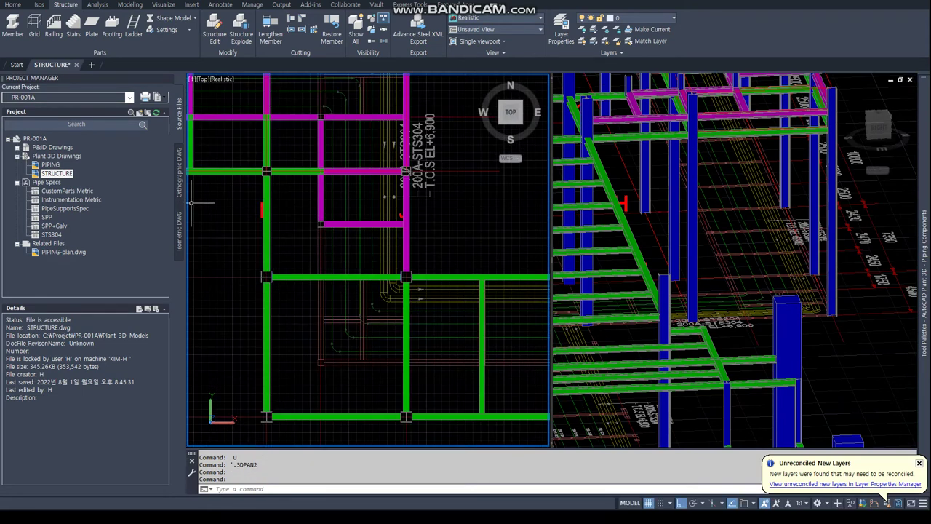
key("Escape")
key("Escape")
scroll(229, 125, "down", 2)
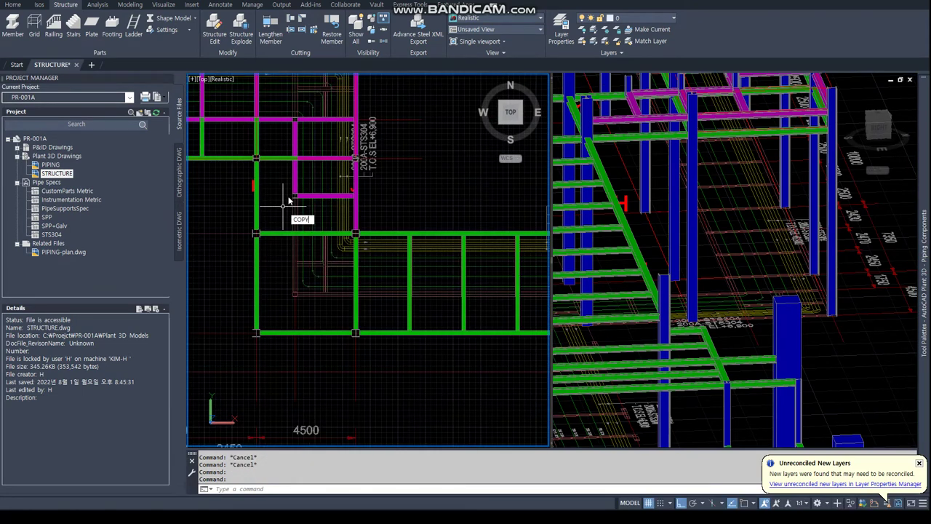
key("Return")
left_click(312, 210)
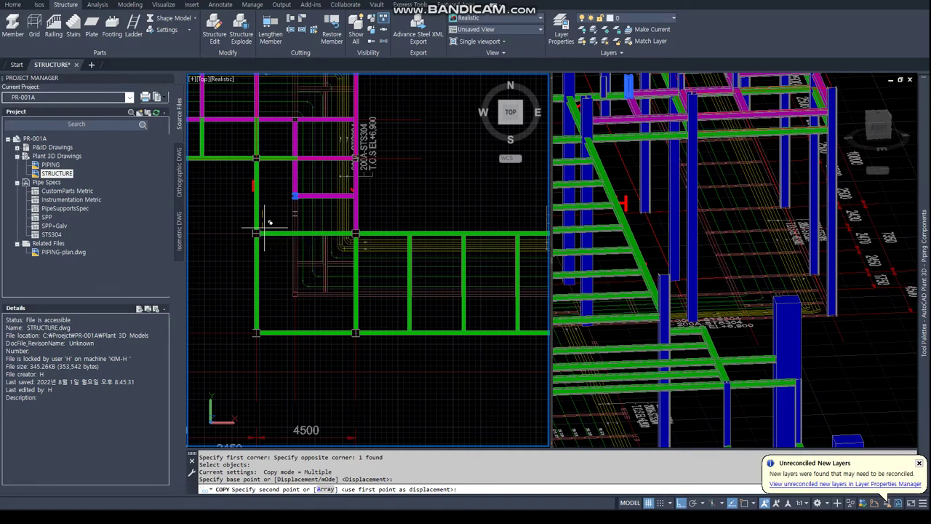
type("4450")
key("Return")
key("Escape")
key("Escape")
Orbit the left view to check the copy in 3D, then return it to the top plan.
middle_click_drag(325, 268, 248, 227, "shift")
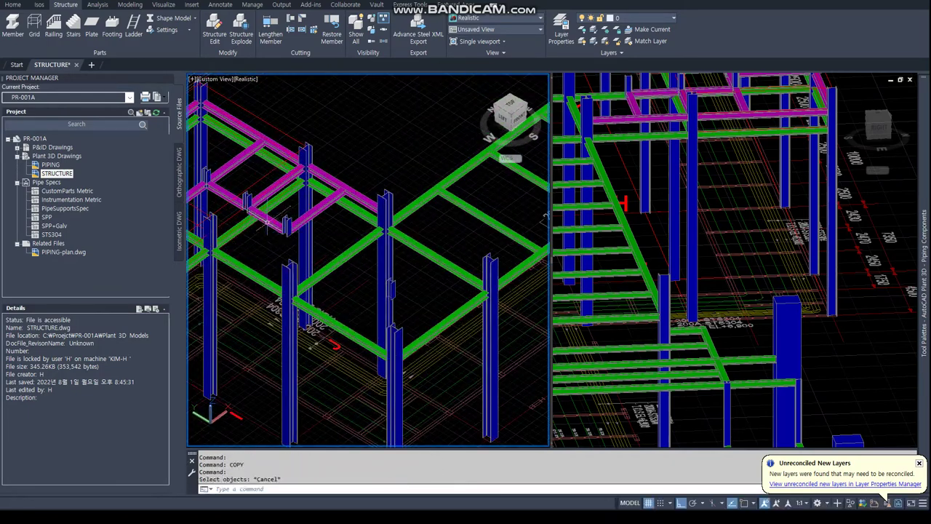
type("AN")
key("Return")
key("Return")
scroll(365, 243, "up", 3)
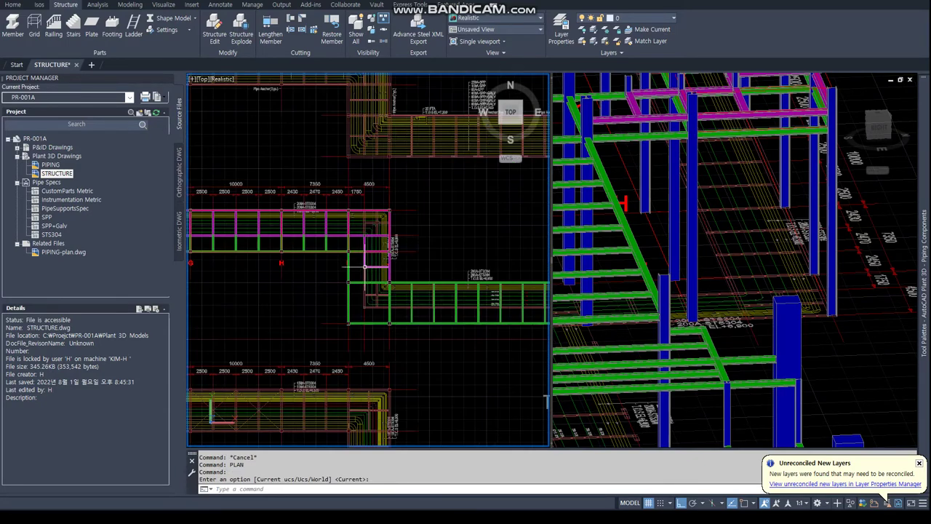
scroll(364, 254, "up", 3)
scroll(363, 266, "up", 3)
Switch the view to the 2D Wireframe visual style.
type("vs")
key("Return")
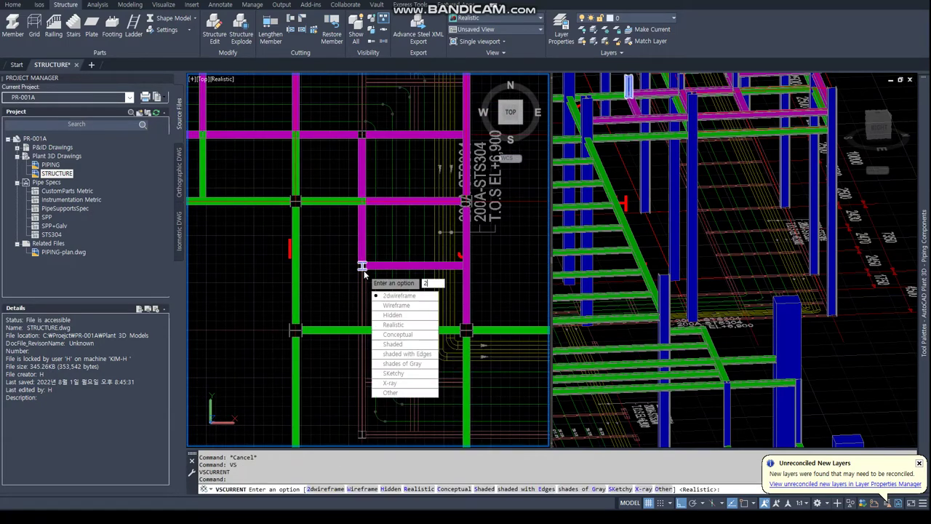
type("2")
key("Return")
type("c")
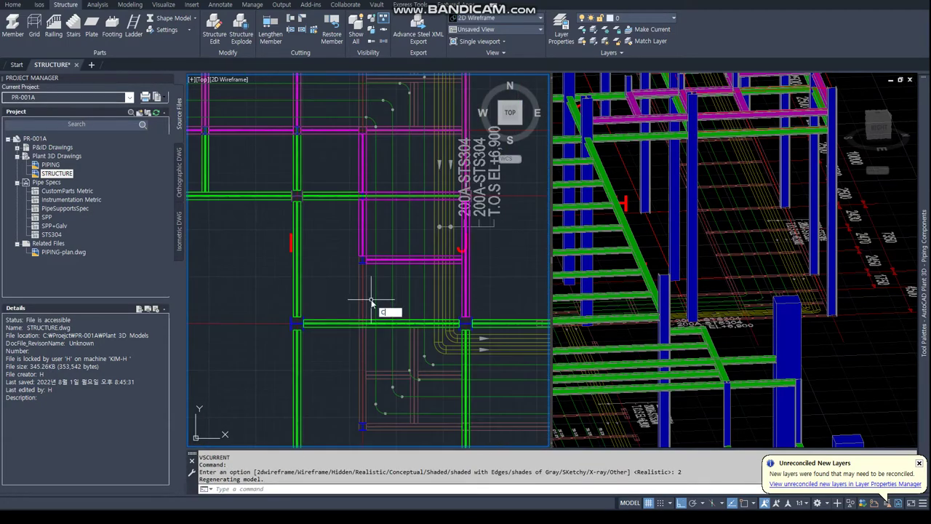
Measure the distance from a beam to the other beam using nearest and perpendicular snaps.
key("Return")
key("Escape")
key("Escape")
scroll(418, 258, "down", 3)
key("i")
key("Return")
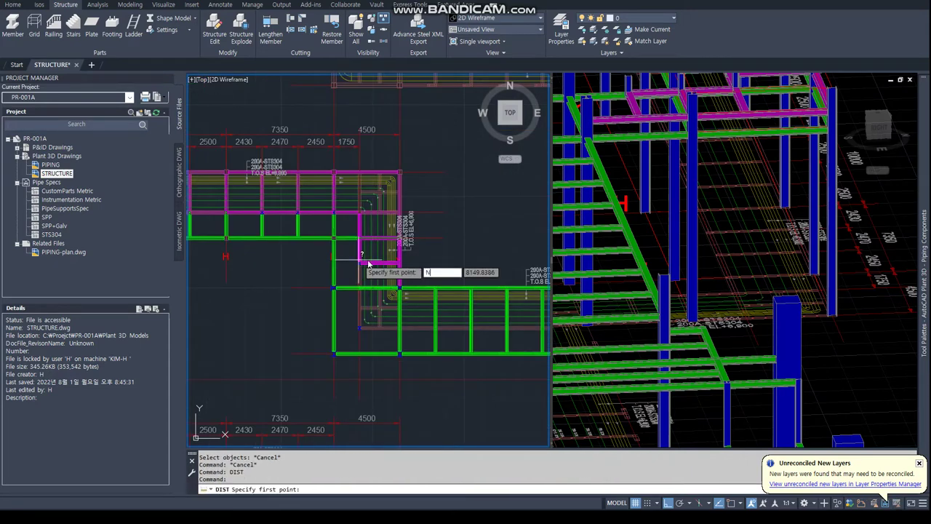
type("nea")
key("Return")
left_click(420, 238)
type("per")
key("Return")
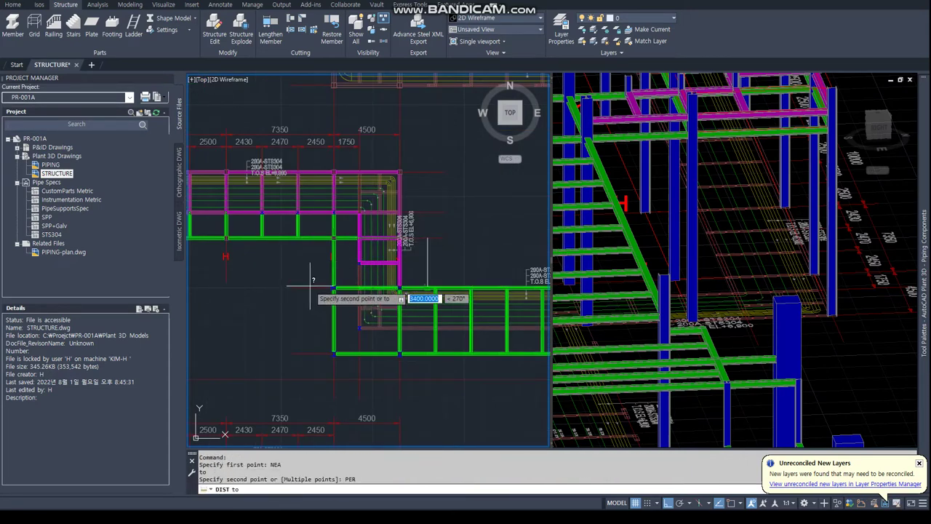
left_click(320, 290)
key("Escape")
key("Escape")
Copy a window-selected beam to a new position.
type("co")
key("Return")
scroll(354, 266, "up", 2)
scroll(375, 256, "up", 2)
type("w")
key("Return")
left_click(375, 256)
left_click(383, 287)
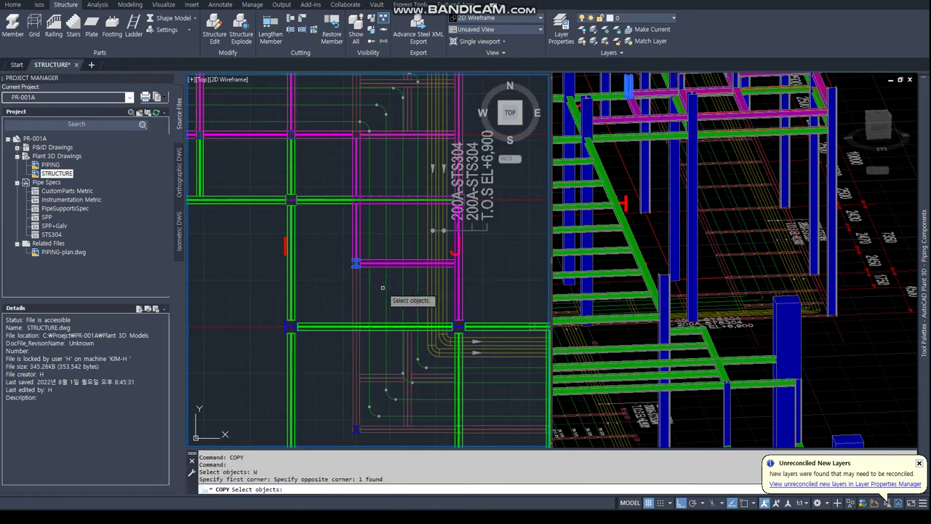
left_click(378, 272)
key("Return")
left_click(496, 260)
type("17")
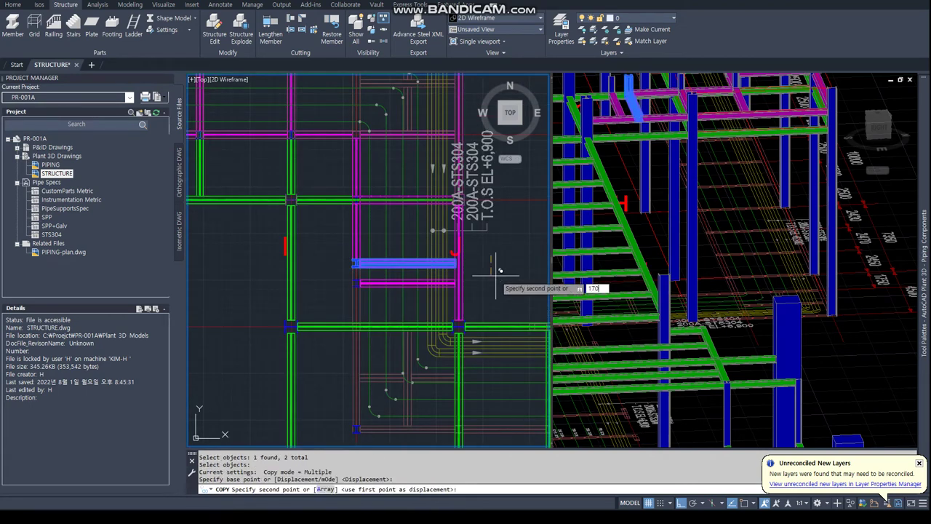
type("0")
key("Return")
Try stretching the copied beam's end, then cancel the stretch.
key("Return")
scroll(440, 298, "up", 5)
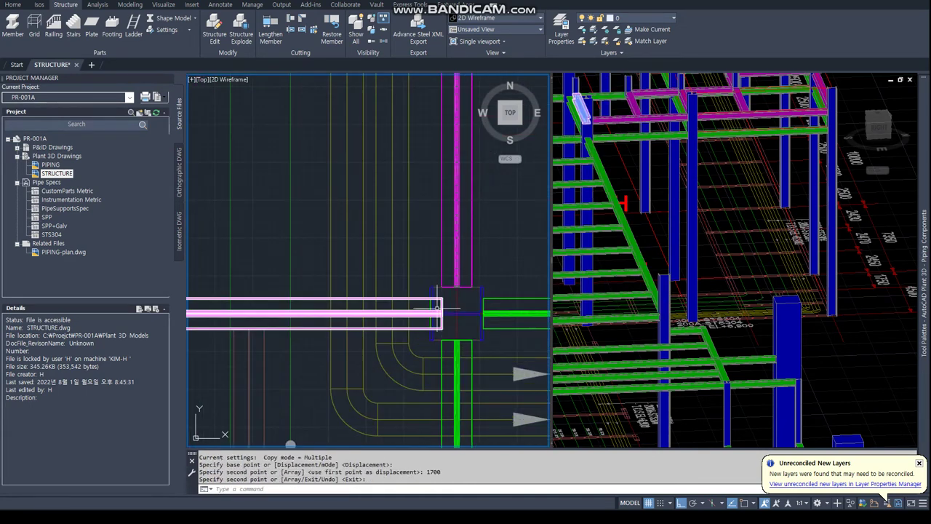
left_click(441, 313)
type("end")
key("Return")
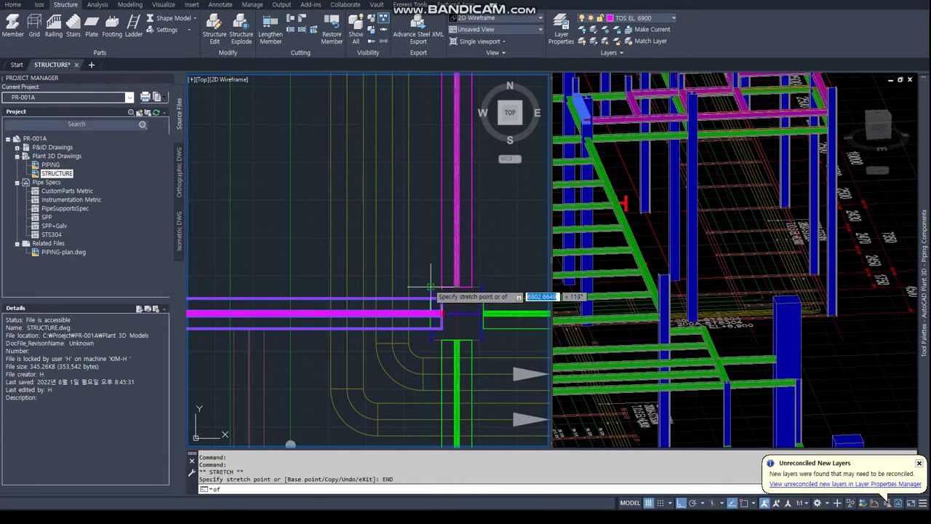
key("Escape")
key("Escape")
scroll(432, 290, "down", 4)
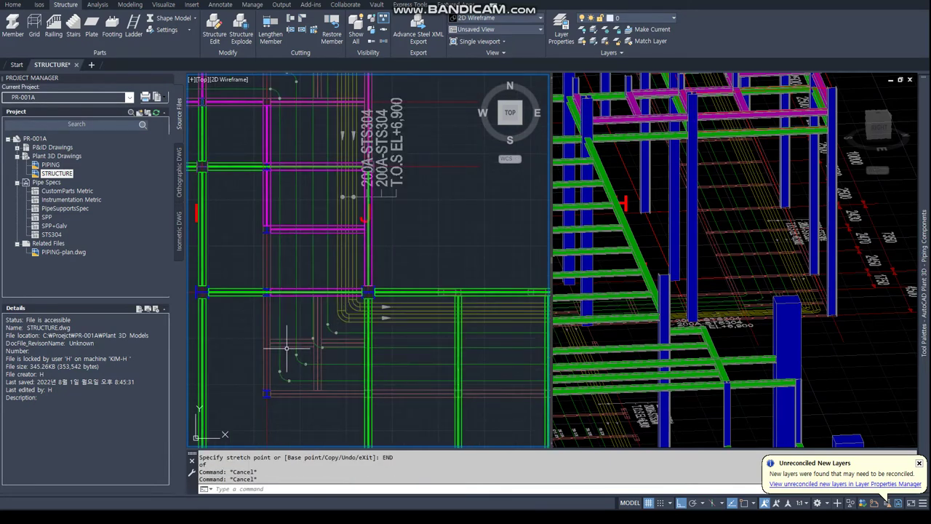
type("COPY")
Measure the beam spacing with nearest snaps, reading 2750.
key("Return")
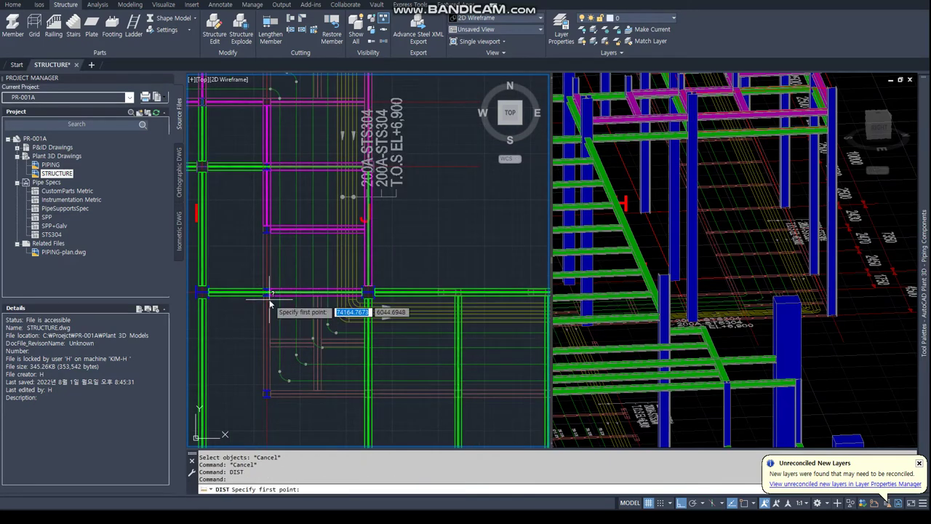
type("nea")
key("Return")
scroll(269, 302, "up", 2)
left_click(270, 266)
type("nea")
key("Return")
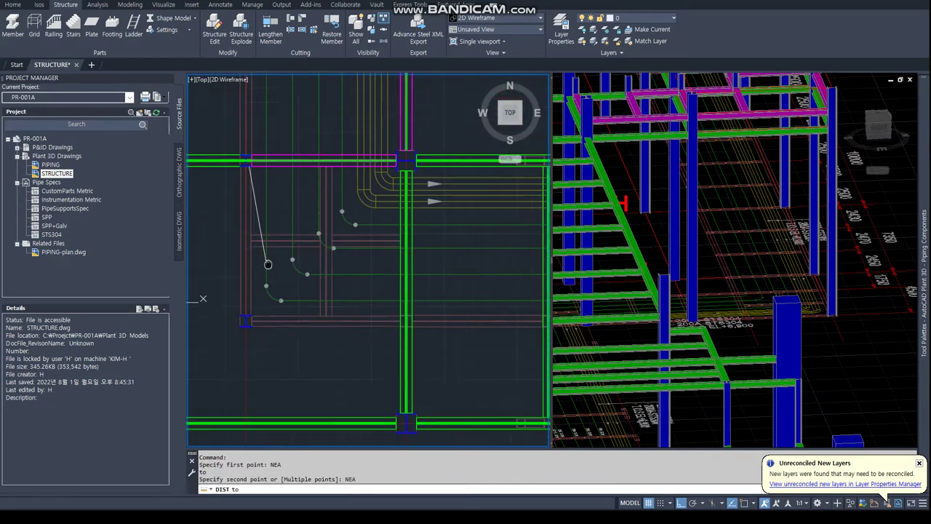
scroll(251, 320, "up", 2)
scroll(249, 313, "up", 2)
left_click(249, 313)
key("Escape")
key("Escape")
scroll(267, 301, "down", 1)
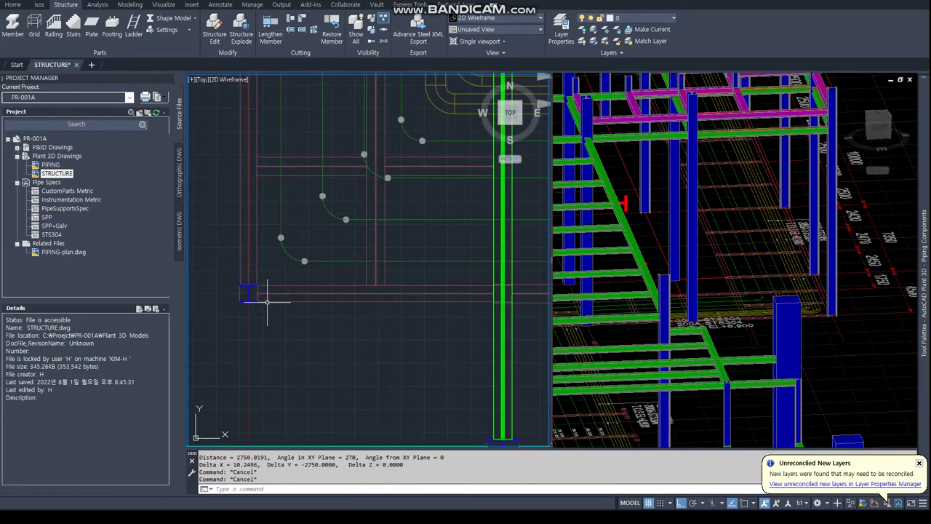
scroll(288, 175, "down", 2)
Copy a beam 2750 mm from the original.
type("copy")
key("Return")
left_click(293, 168)
key("Return")
left_click(253, 209)
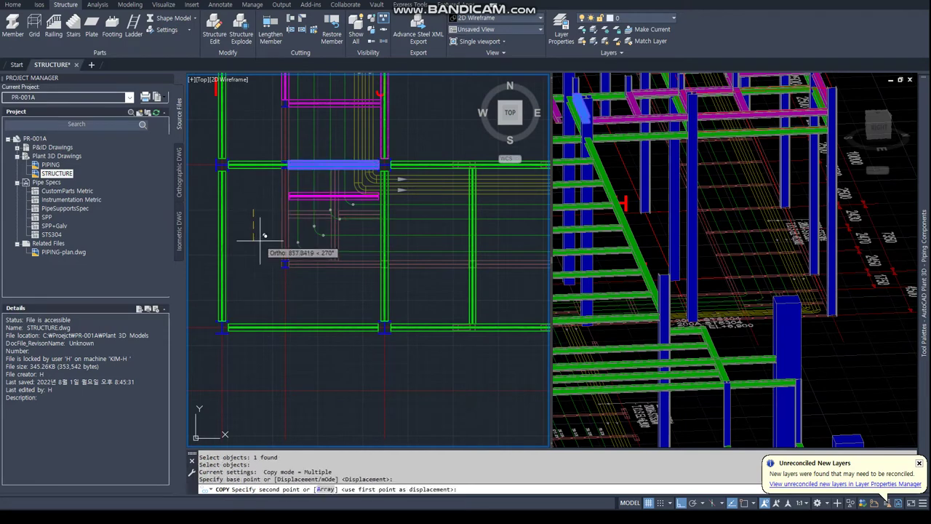
type("2750")
key("Return")
key("Return")
scroll(378, 251, "up", 2)
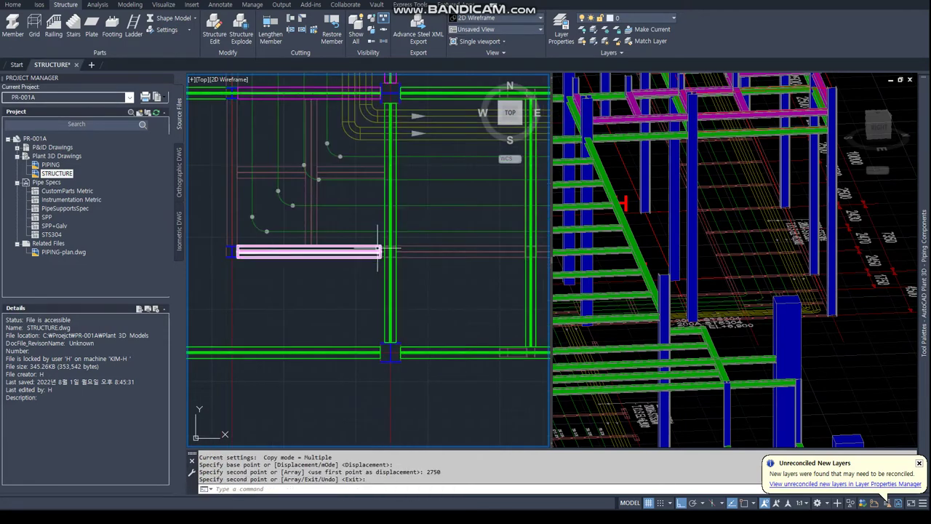
scroll(356, 283, "down", 3)
type("C")
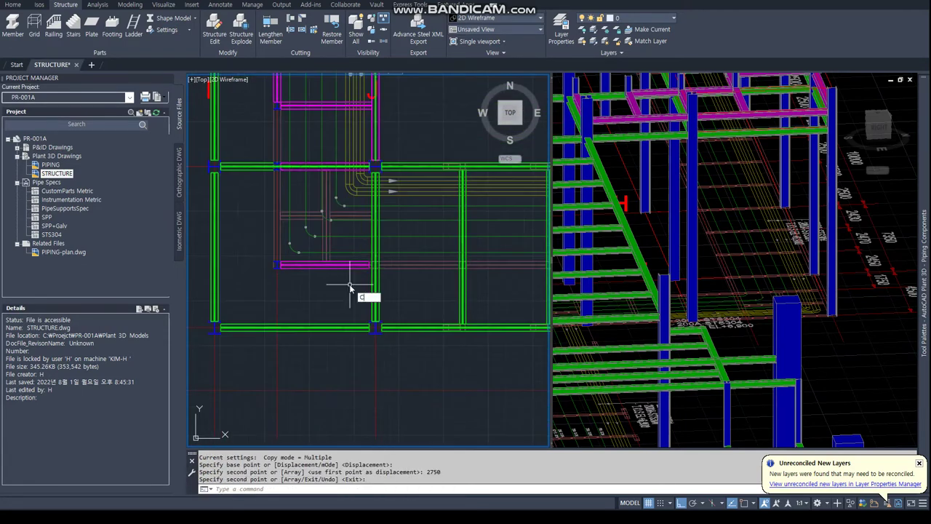
Window-select another beam to copy into the target bay.
key("Return")
type("W")
key("Return")
left_click(256, 254)
left_click(305, 287)
middle_click_drag(305, 287, 306, 167)
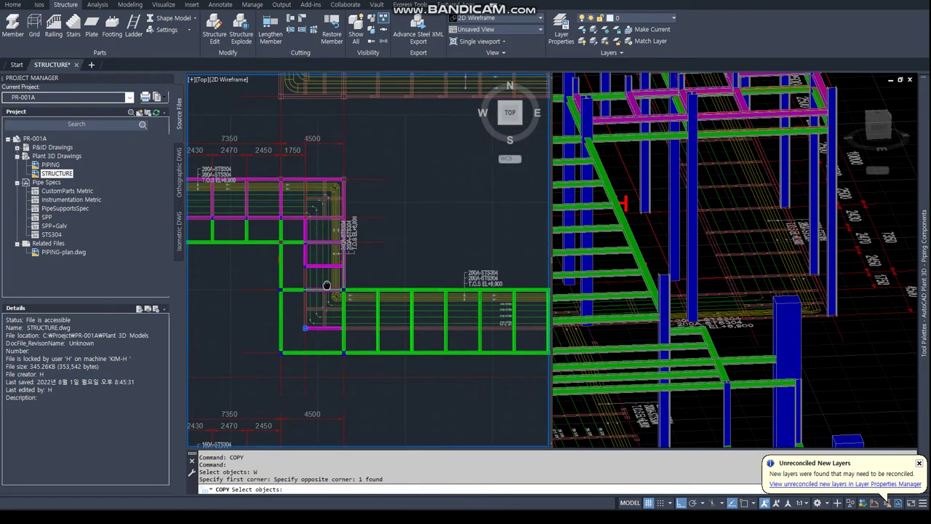
key("Return")
Place the beam copy from a nearest base point perpendicular against the column.
type("NEA")
key("Return")
left_click(306, 168)
type("PER")
key("Return")
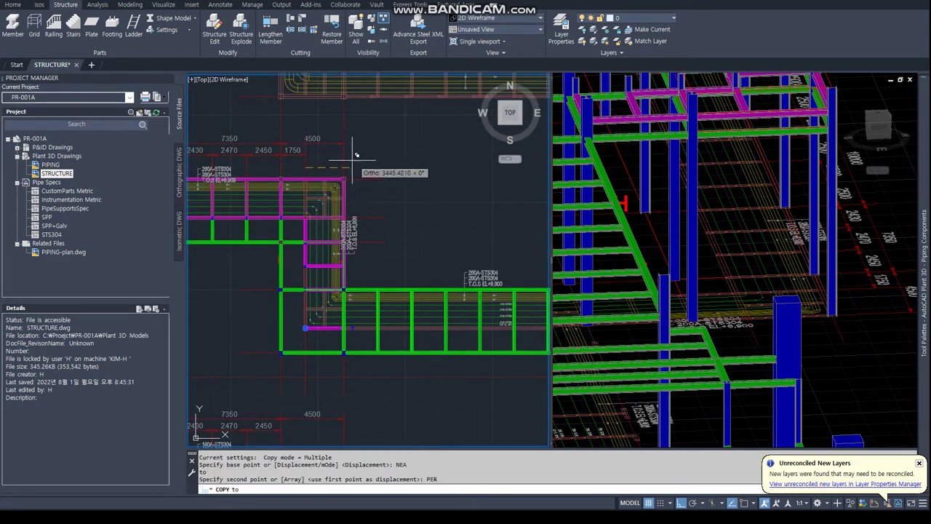
left_click(346, 155)
key("Escape")
key("Escape")
scroll(342, 333, "up", 5)
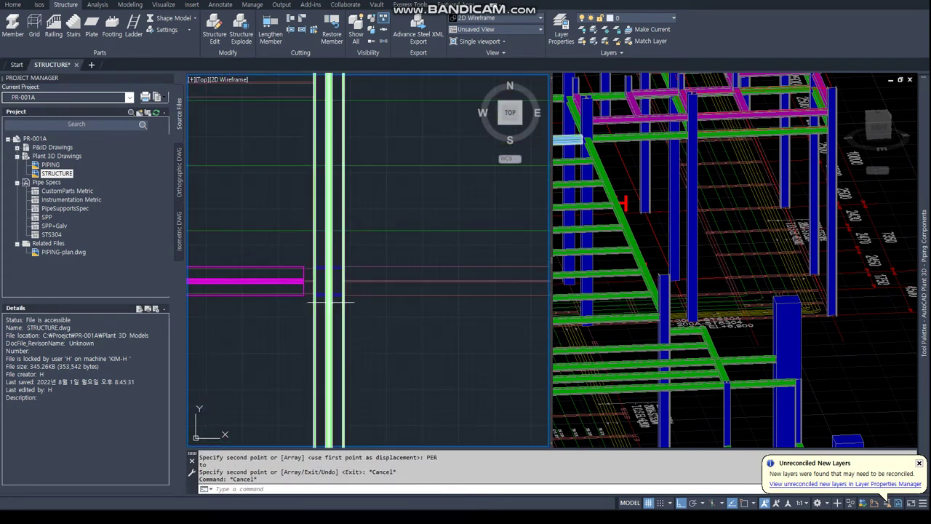
scroll(328, 280, "down", 5)
Orbit to inspect the beams, cancel an endpoint stretch, and return to plan view.
middle_click_drag(772, 227, 765, 278, "shift")
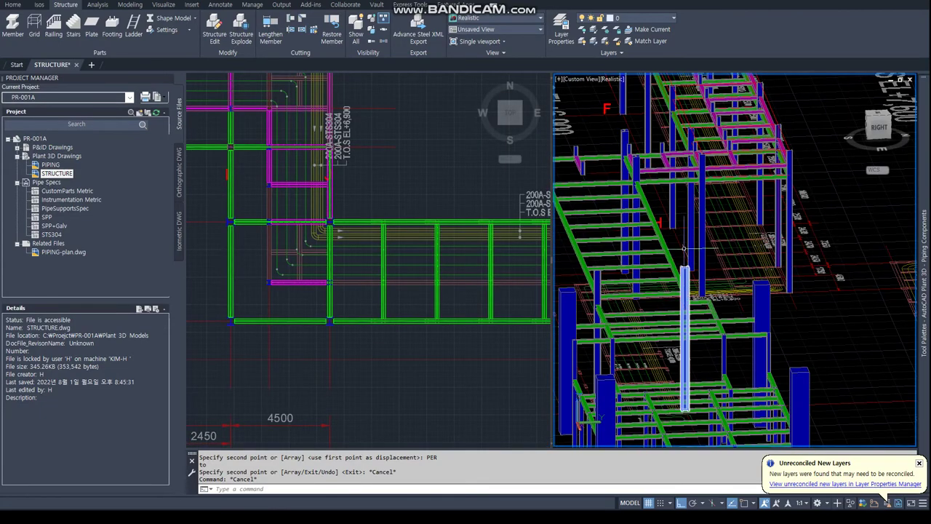
scroll(765, 279, "up", 3)
scroll(762, 273, "up", 3)
scroll(759, 266, "up", 3)
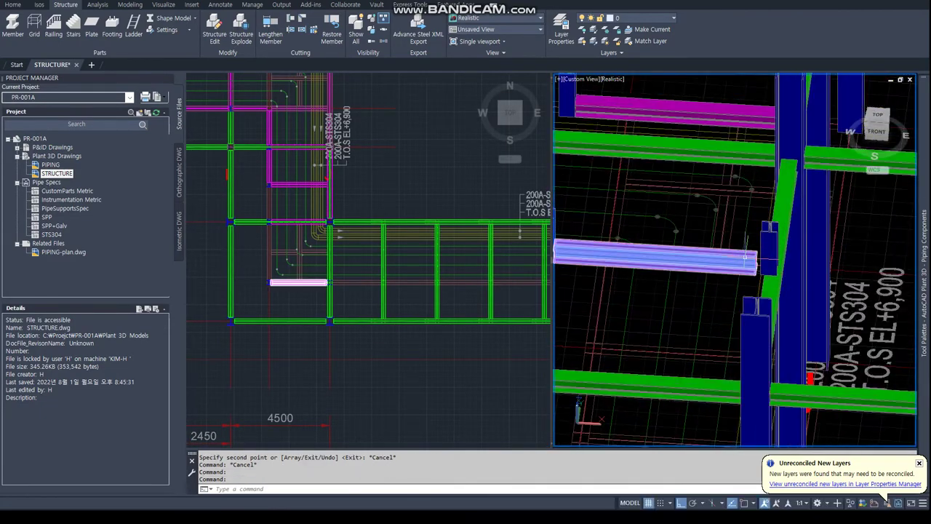
left_click(756, 263)
type("END")
key("Return")
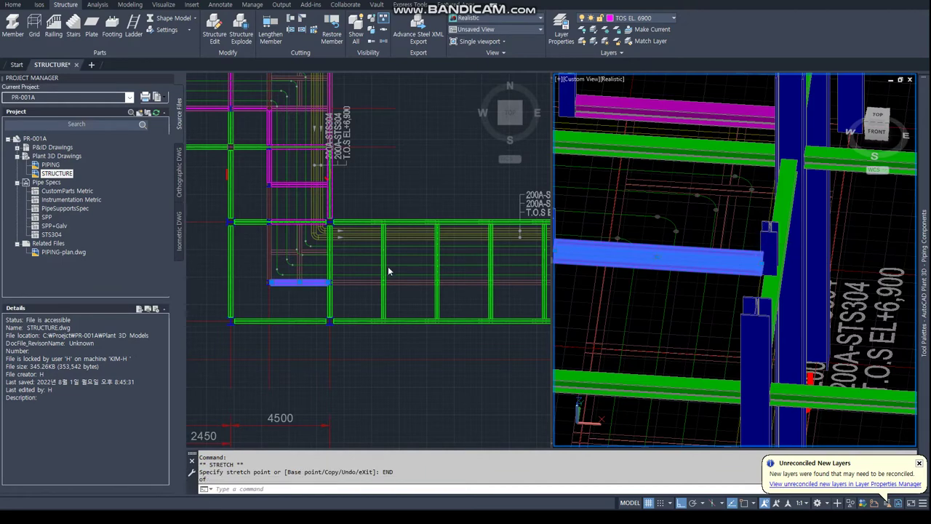
key("Escape")
key("Escape")
left_click(295, 288)
scroll(295, 287, "down", 5)
scroll(304, 247, "down", 2)
type("COPY")
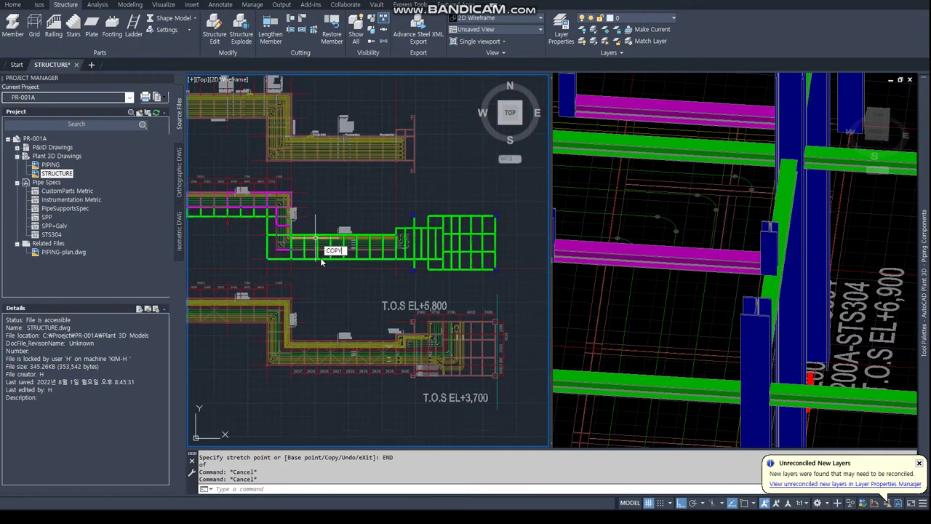
Start a copy and window-select the two magenta cross beams.
key("Return")
scroll(291, 265, "up", 5)
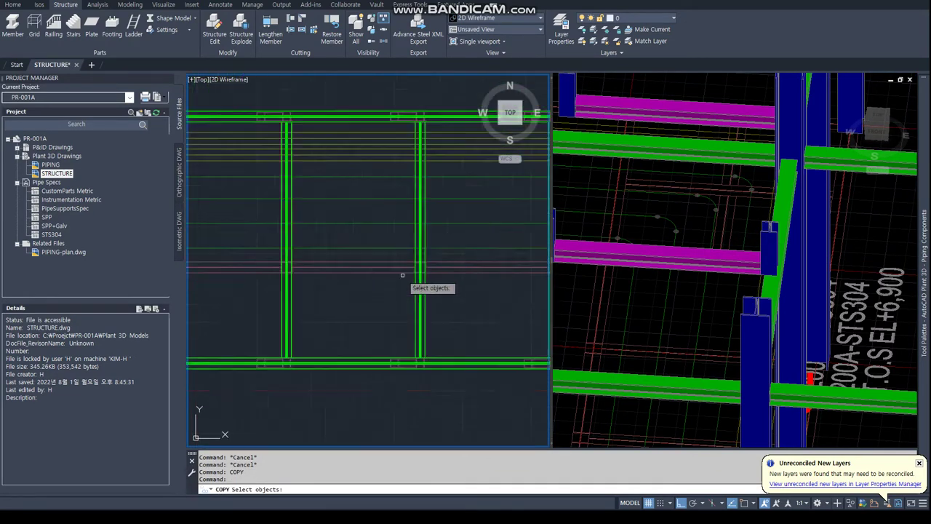
scroll(402, 275, "down", 3)
scroll(349, 255, "up", 2)
left_click(336, 244)
type("W")
key("Return")
left_click(381, 261)
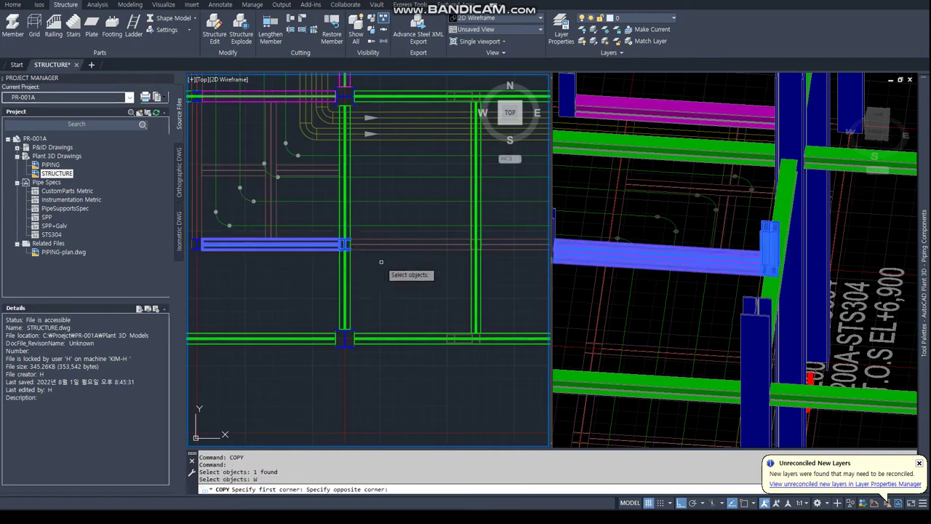
scroll(381, 261, "down", 3)
left_click(320, 349)
key("Return")
Copy the beams from a nearest base point to three bays, each perpendicular to a column.
type("NEA")
key("Return")
scroll(317, 355, "up", 2)
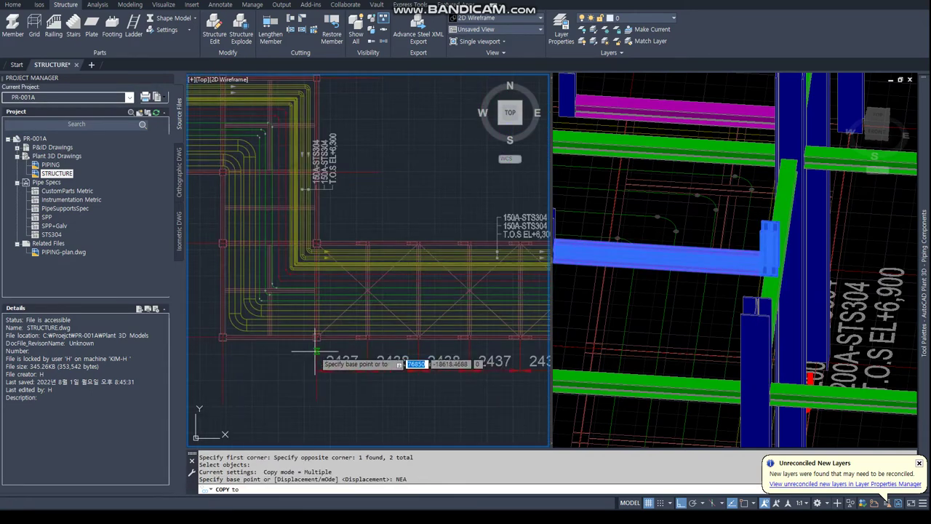
left_click(316, 352)
type("PER")
key("Return")
left_click(367, 346)
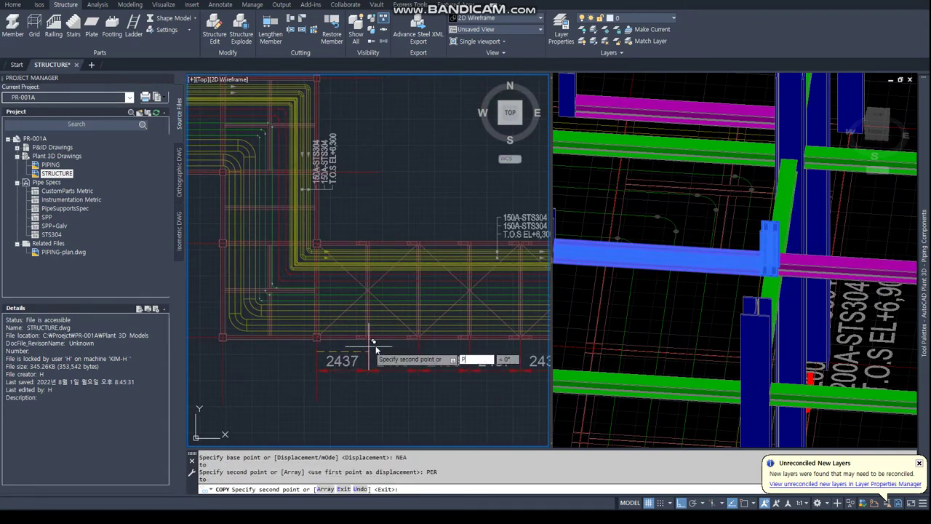
type("PER")
key("Return")
left_click(418, 346)
type("PER")
key("Return")
left_click(469, 351)
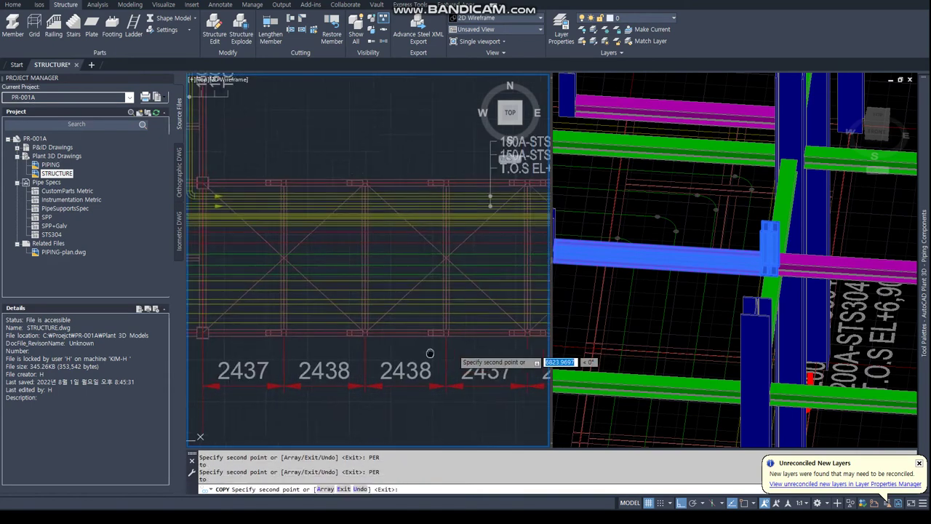
Finish the copy, undo the last change, and erase the stray cross beam.
scroll(299, 361, "down", 3)
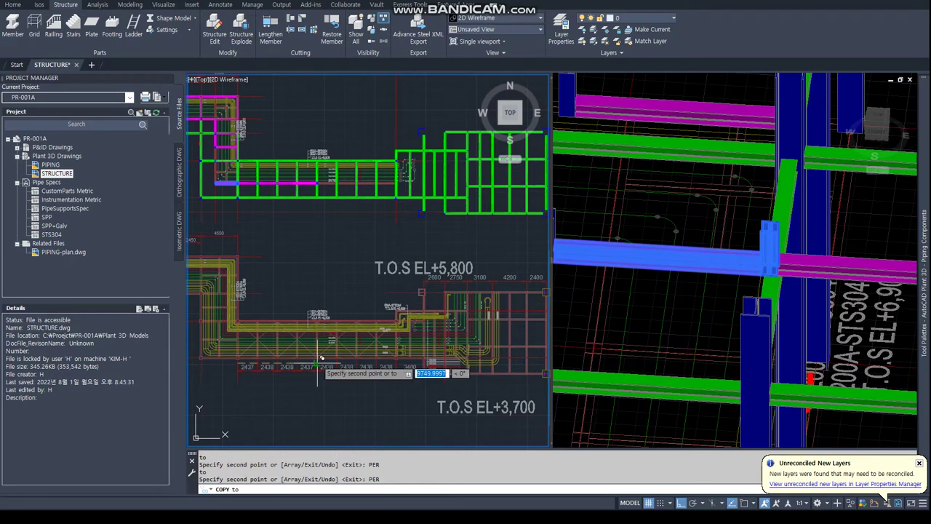
type("ER")
key("Return")
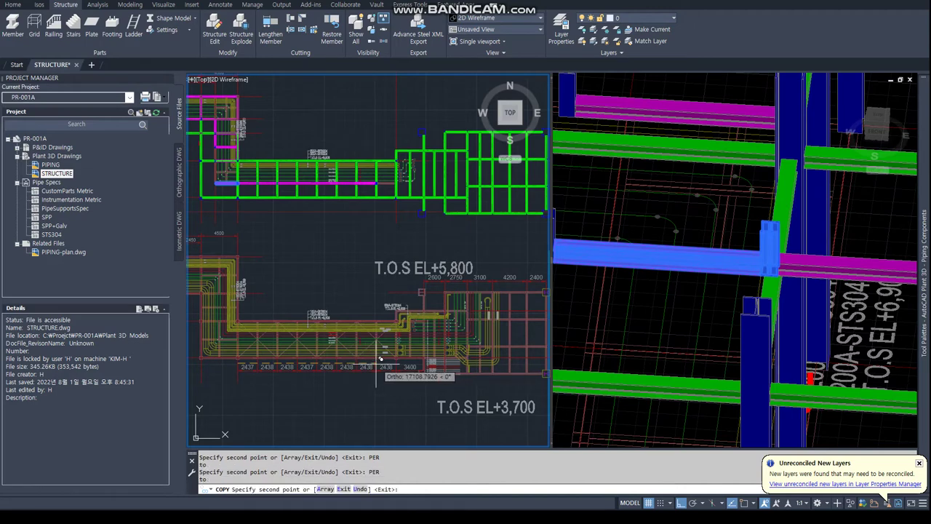
key("Return")
scroll(363, 233, "up", 5)
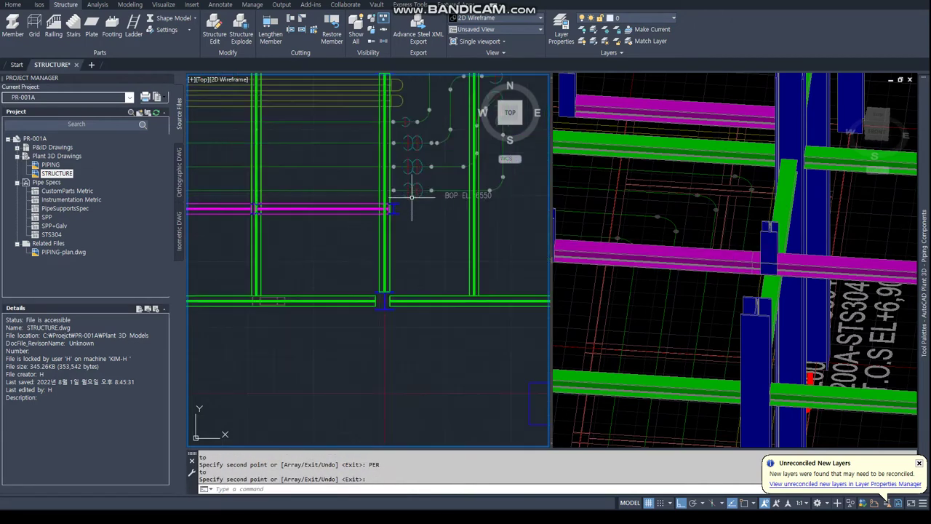
scroll(301, 216, "up", 3)
scroll(302, 216, "down", 5)
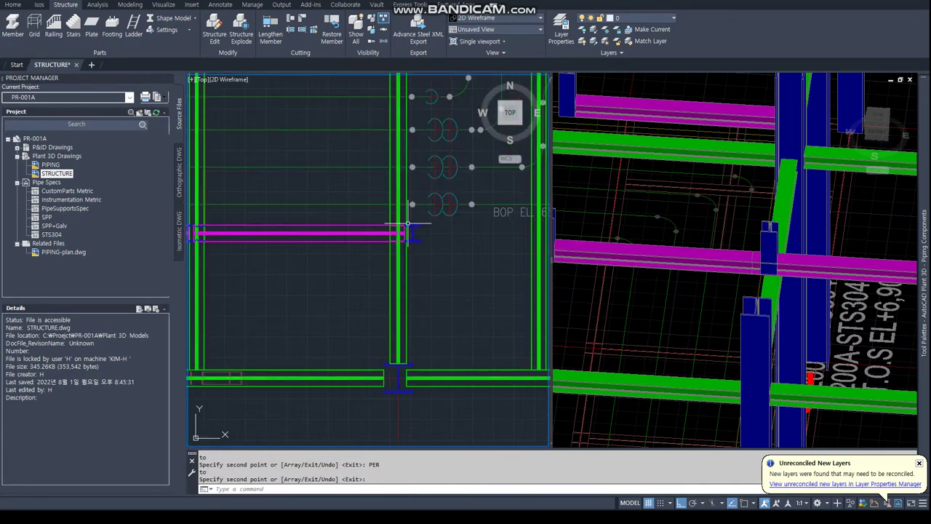
type("c")
key("Return")
left_click(193, 244)
left_click(429, 232)
key("Return")
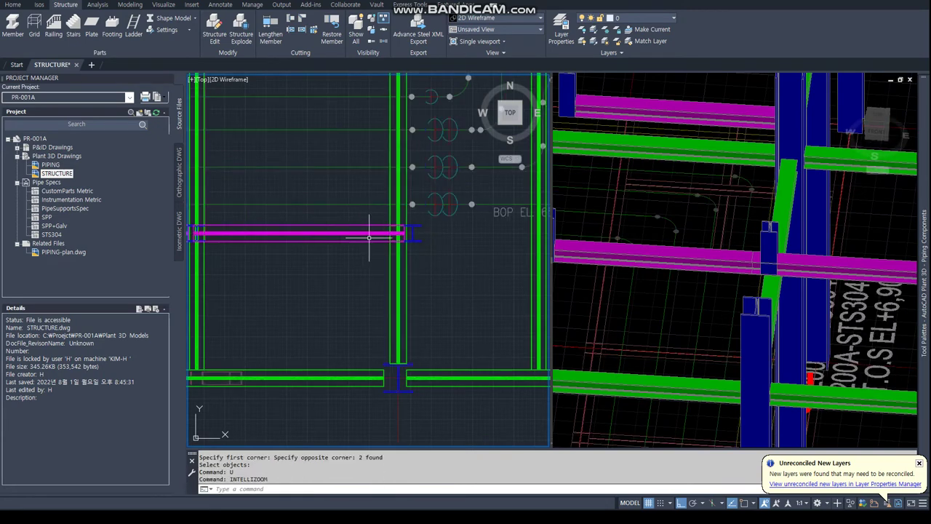
left_click(381, 231)
type("E")
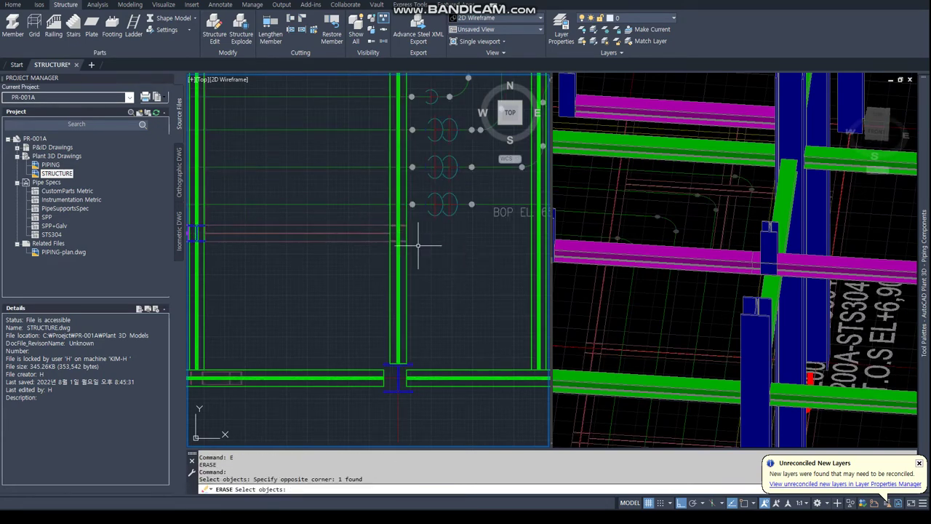
key("Return")
scroll(407, 248, "down", 3)
Copy again, window-selecting the beam and adding the magenta beam to the selection.
key("Return")
scroll(403, 272, "up", 5)
key("w")
key("Return")
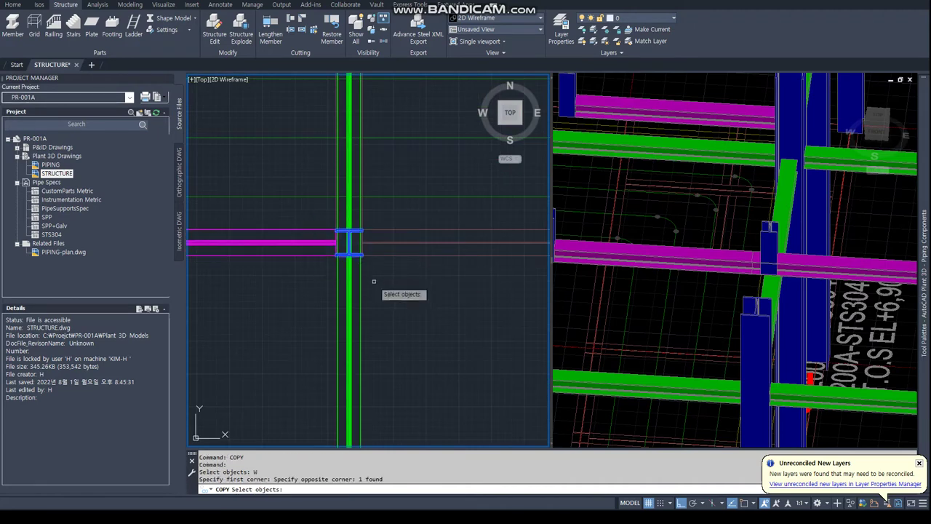
left_click(354, 233)
left_click(311, 270)
left_click(313, 258)
left_click(311, 247)
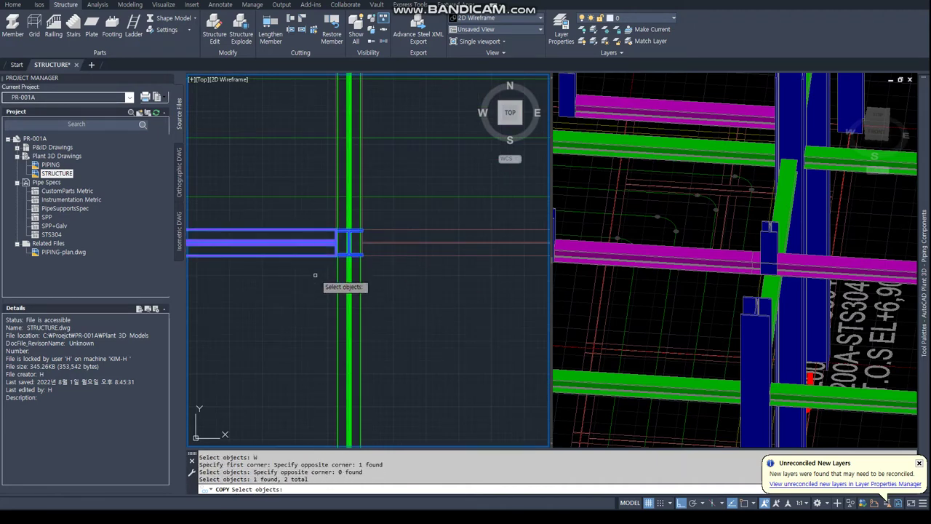
scroll(313, 261, "down", 4)
key("Return")
Place the copy from a nearest base point perpendicular to the column, then select it.
type("NEA")
key("Return")
left_click(320, 347)
scroll(321, 343, "up", 4)
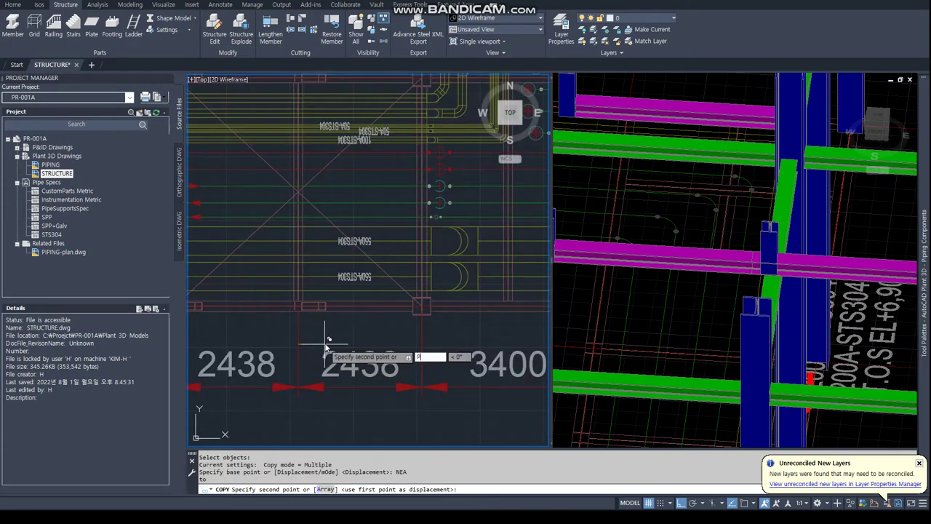
type("PERR")
key("Return")
type("ER")
key("Return")
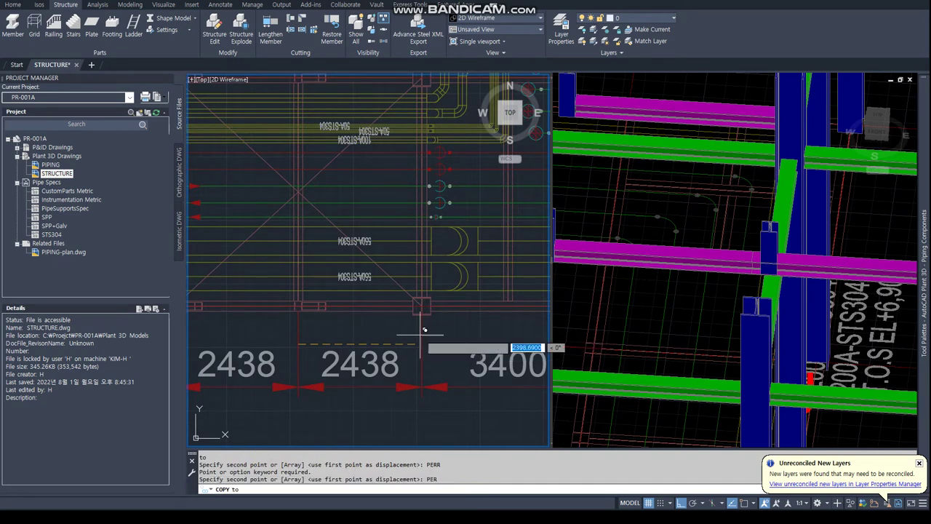
scroll(422, 335, "down", 3)
scroll(465, 255, "up", 4)
left_click(466, 253)
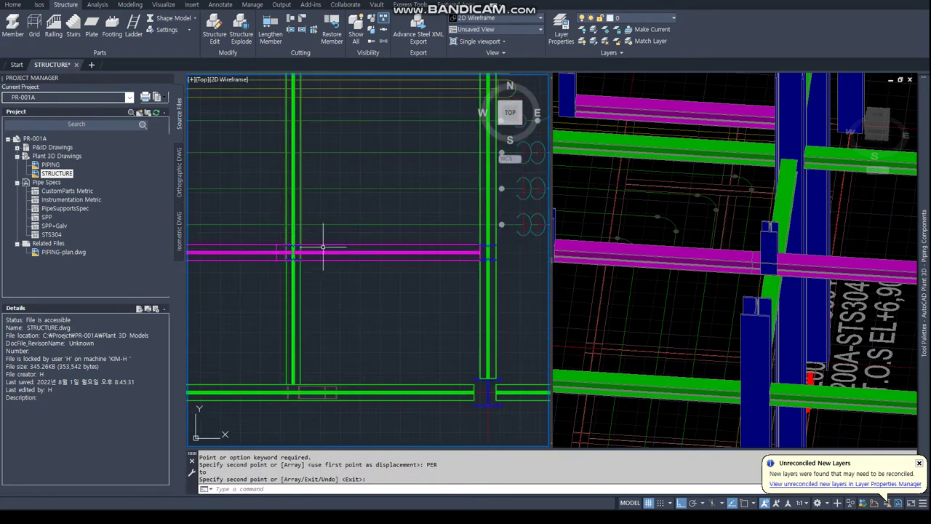
key("Return")
left_click(298, 251)
Try stretching a beam end with the END snap, abandoning both attempts.
left_click(279, 250)
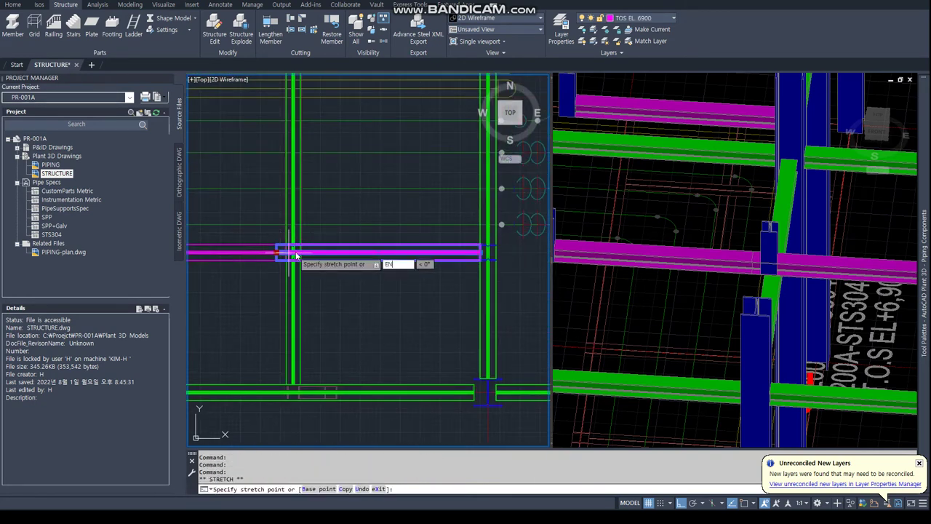
type("END")
key("Return")
scroll(283, 255, "up", 5)
key("Escape")
key("Escape")
scroll(251, 288, "down", 5)
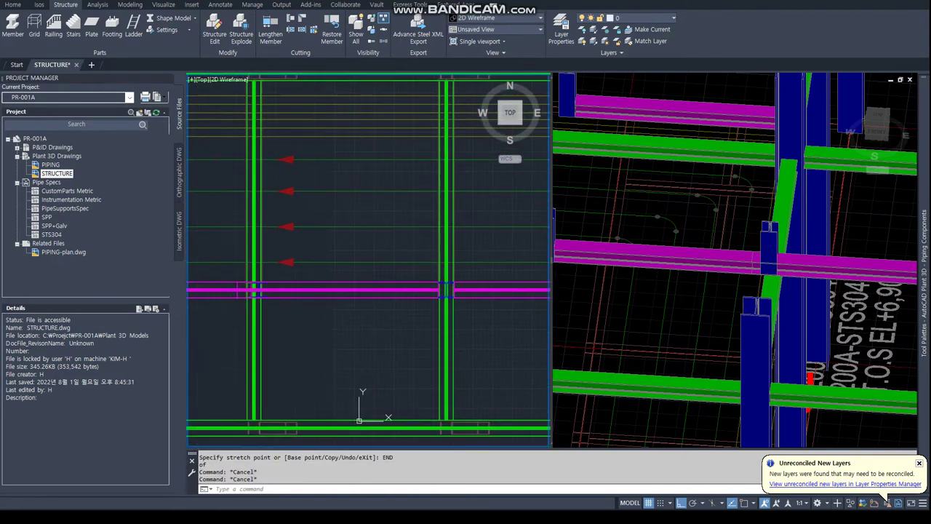
type("END")
key("Return")
scroll(263, 291, "up", 4)
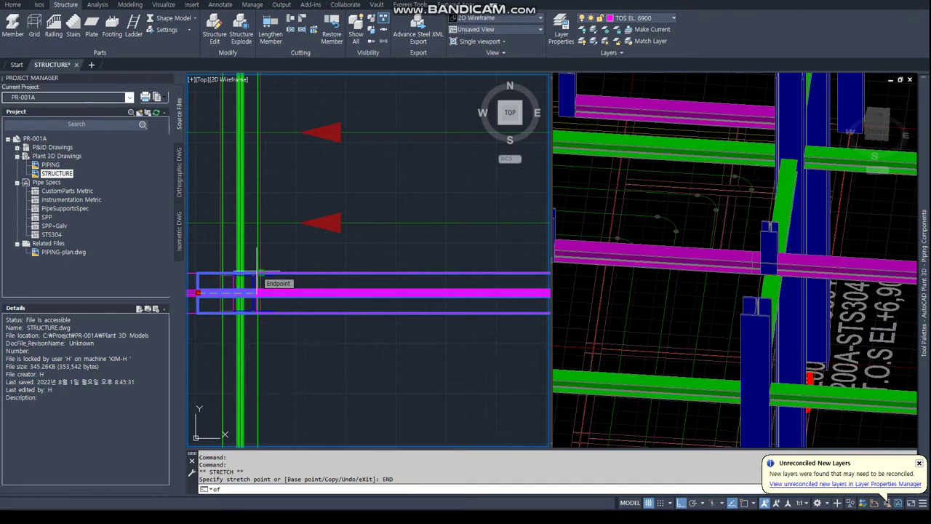
scroll(262, 290, "down", 2)
key("Escape")
scroll(258, 289, "up", 4)
Erase the stray beam piece using window, then crossing selection.
type("E")
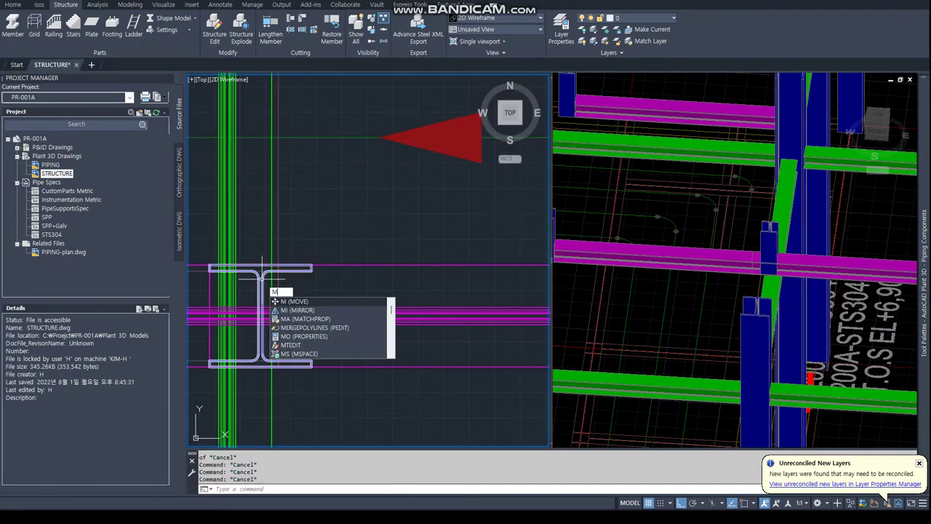
key("Return")
scroll(251, 280, "down", 2)
type("W")
key("Return")
left_click(245, 275)
left_click(311, 325)
type("C")
key("Return")
left_click(333, 328)
left_click(288, 281)
key("Return")
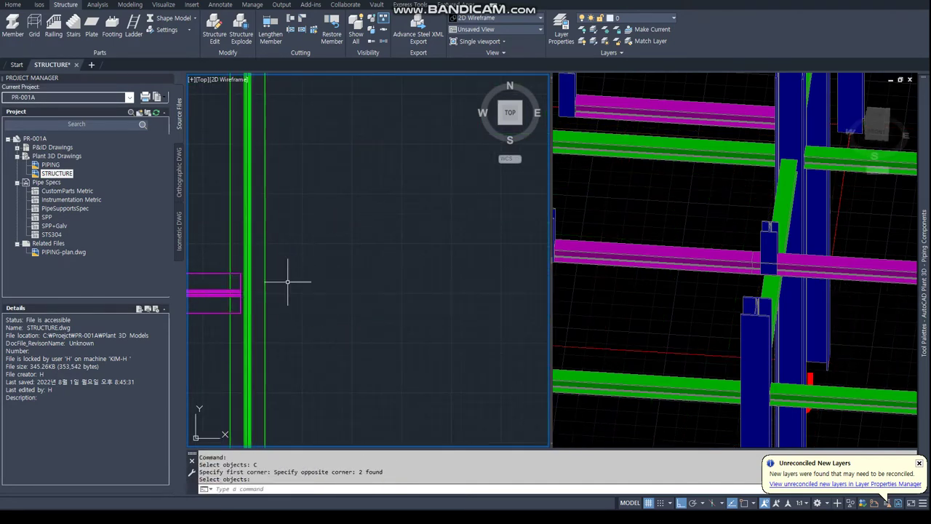
Erase the remaining leftover beam piece next to the magenta beam.
key("Return")
scroll(288, 282, "down", 2)
type("E")
key("Return")
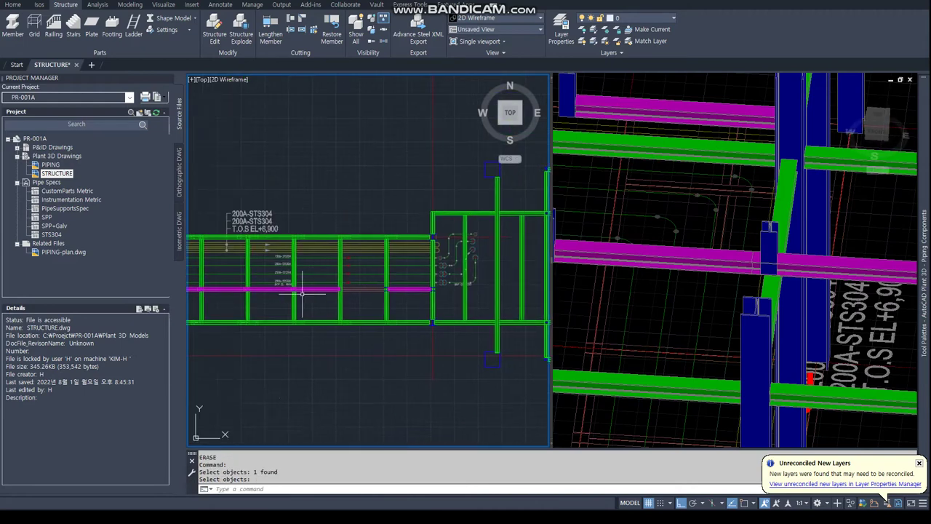
scroll(276, 283, "up", 3)
left_click(270, 263)
key("Return")
left_click(253, 263)
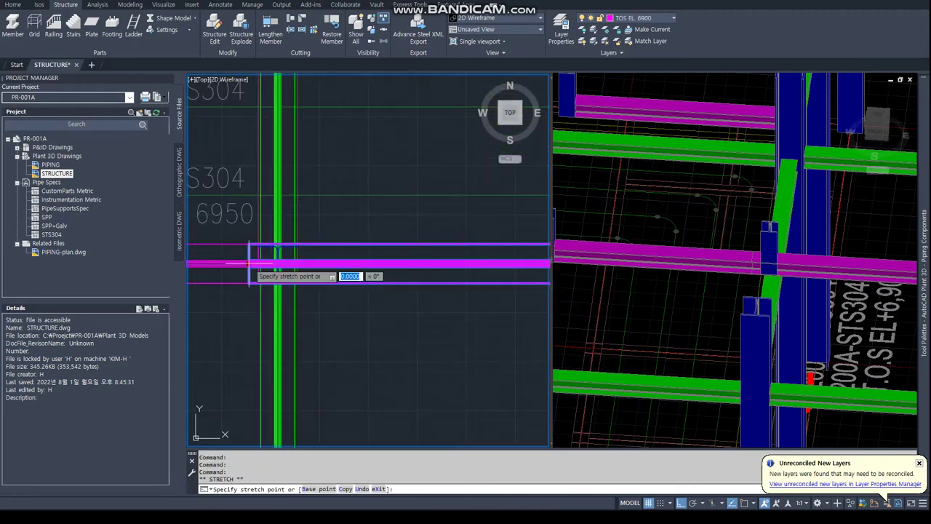
type("END")
key("Return")
key("Escape")
key("Escape")
Stretch the magenta beam end onto the green column endpoint with the END snap.
scroll(305, 276, "up", 2)
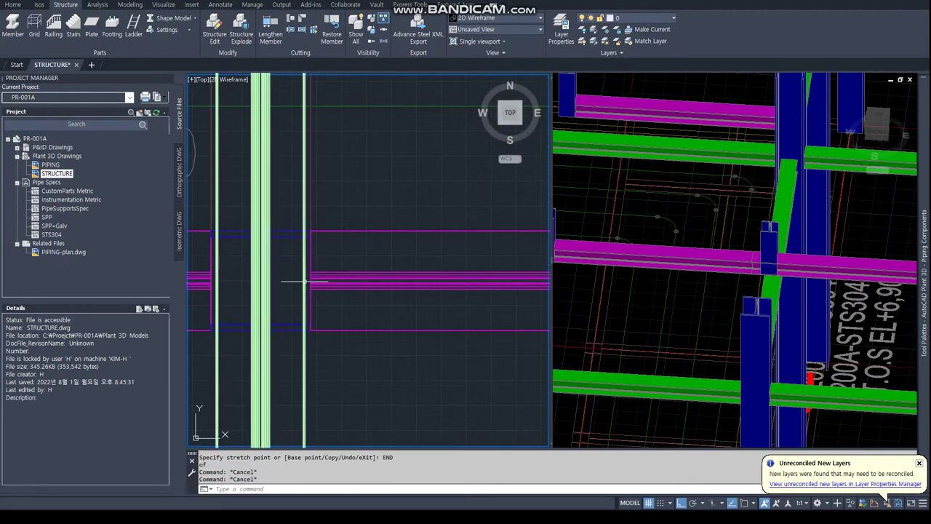
scroll(312, 272, "down", 3)
scroll(397, 272, "up", 2)
left_click(397, 272)
scroll(345, 263, "up", 4)
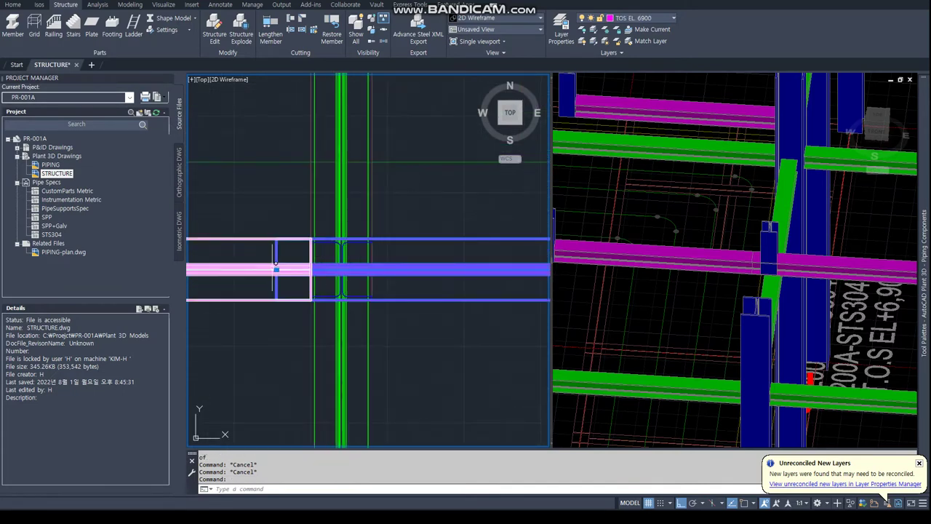
left_click(277, 269)
type("END")
key("Return")
scroll(298, 283, "down", 3)
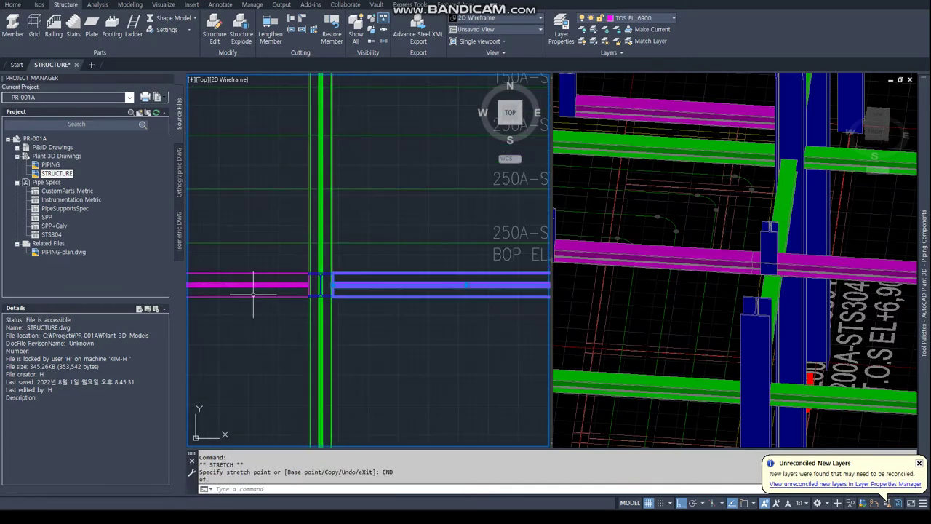
left_click(300, 275)
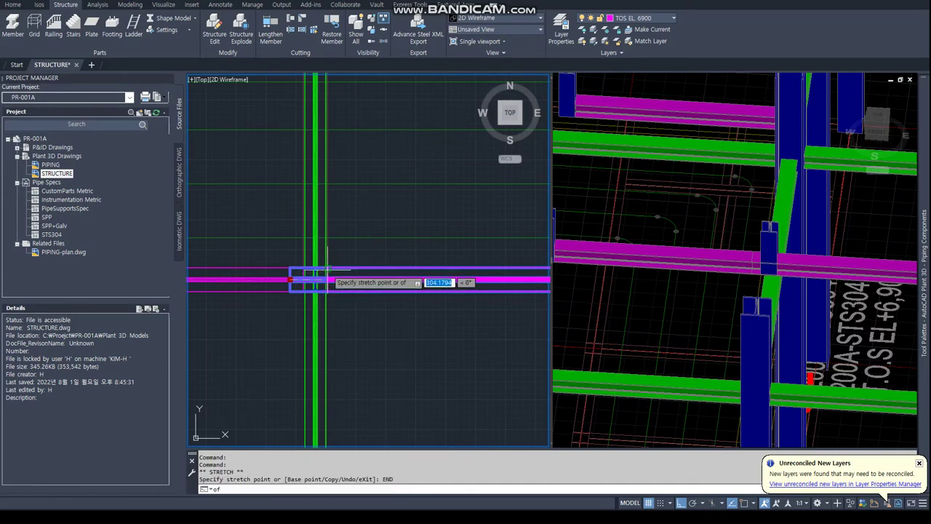
left_click(304, 292)
Stretch both ends of the next beam to meet the column endpoints.
scroll(304, 292, "down", 4)
scroll(329, 284, "up", 2)
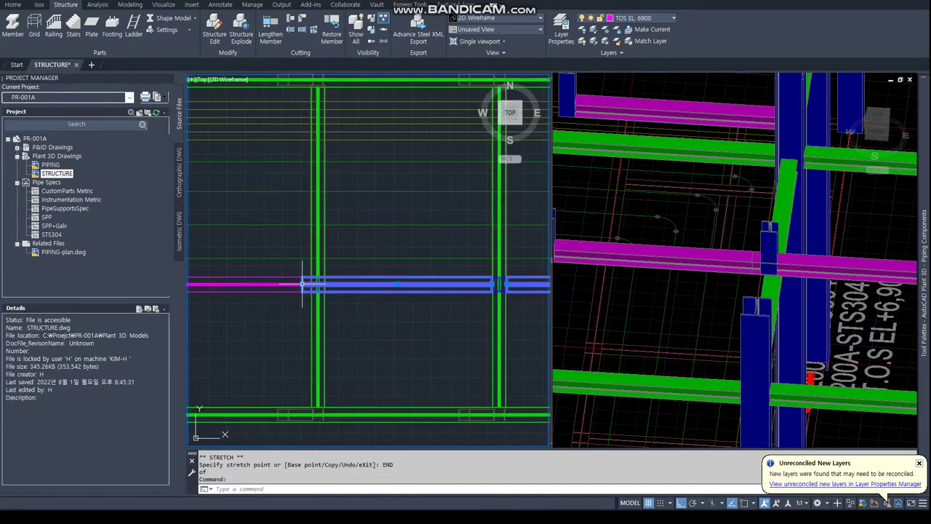
left_click(302, 284)
scroll(313, 283, "up", 2)
left_click(326, 274)
scroll(276, 285, "down", 3)
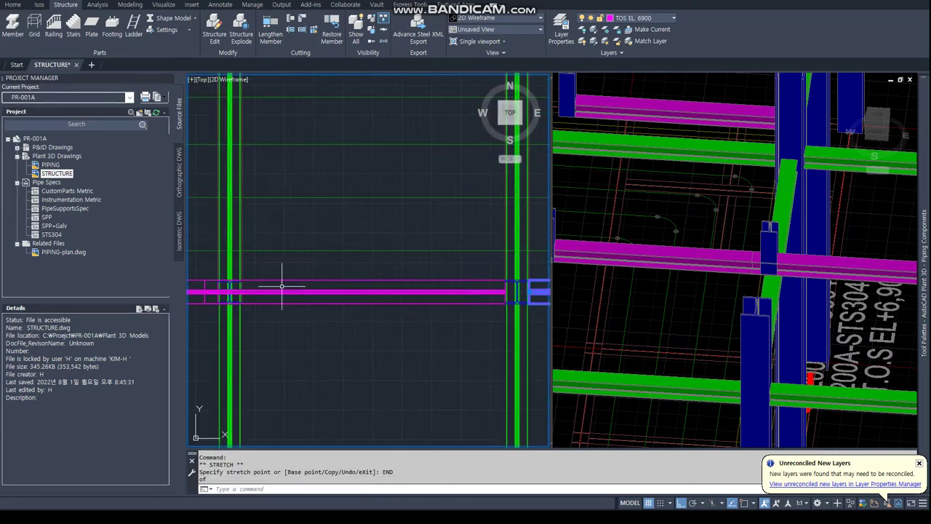
left_click(205, 289)
scroll(219, 290, "up", 2)
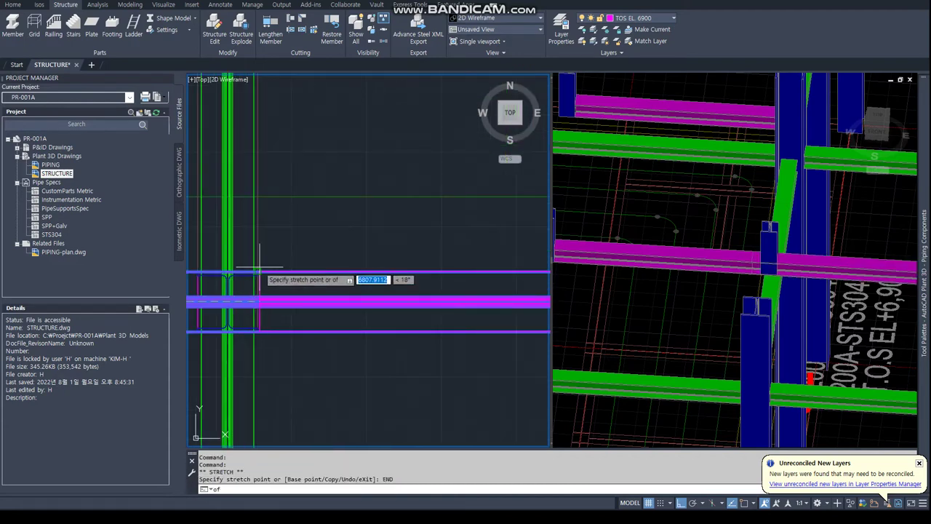
left_click(259, 268)
scroll(390, 294, "down", 2)
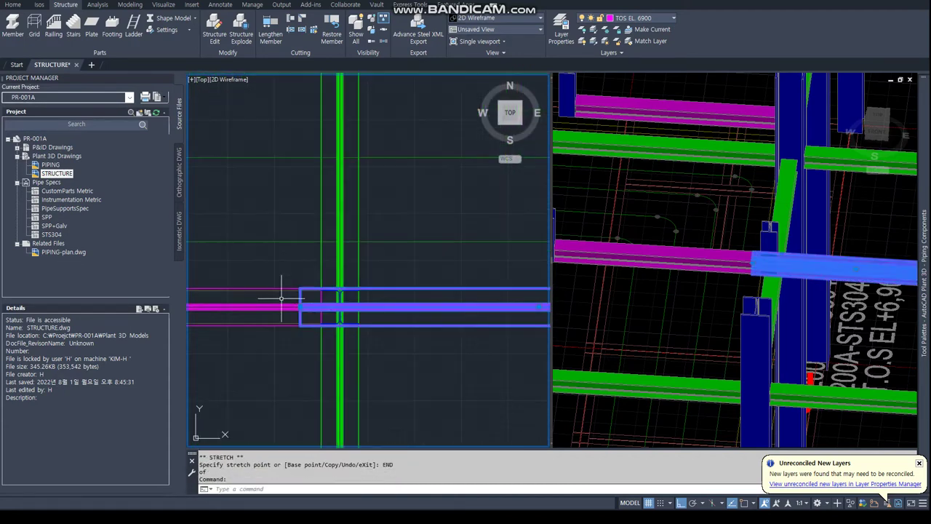
scroll(299, 307, "up", 1)
left_click(364, 307)
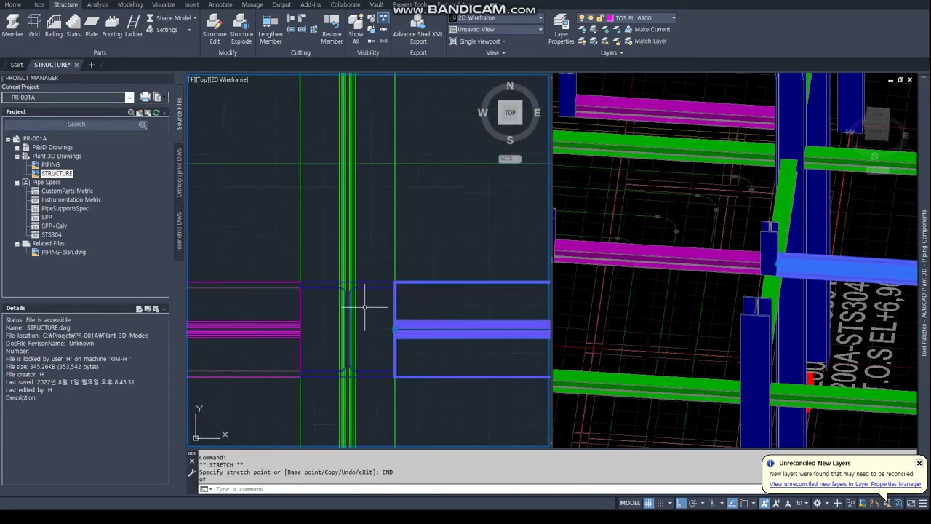
scroll(270, 313, "down", 2)
key("Escape")
key("Escape")
Start copying a beam with Nearest and perpendicular snaps, then cancel the copy.
scroll(327, 304, "down", 3)
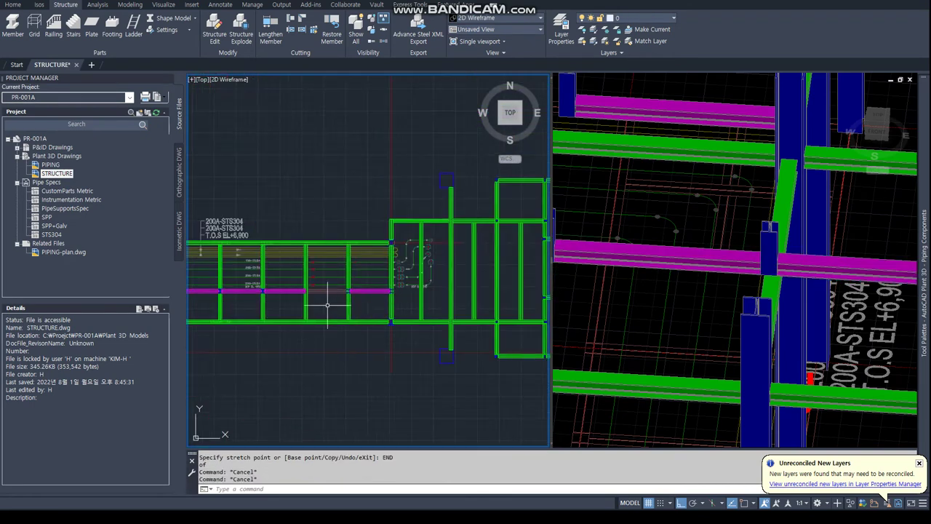
type("CO")
key("Return")
scroll(335, 298, "up", 2)
scroll(371, 289, "up", 3)
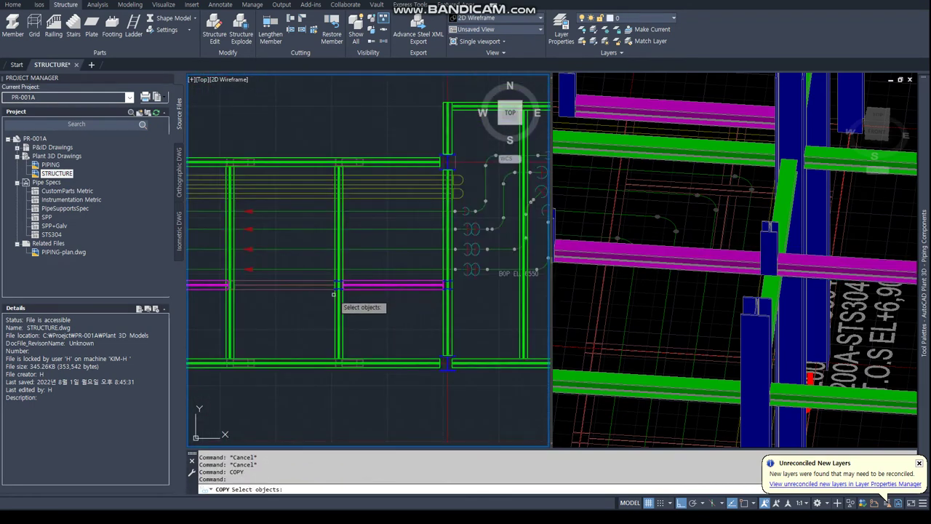
scroll(339, 295, "up", 2)
scroll(367, 314, "down", 4)
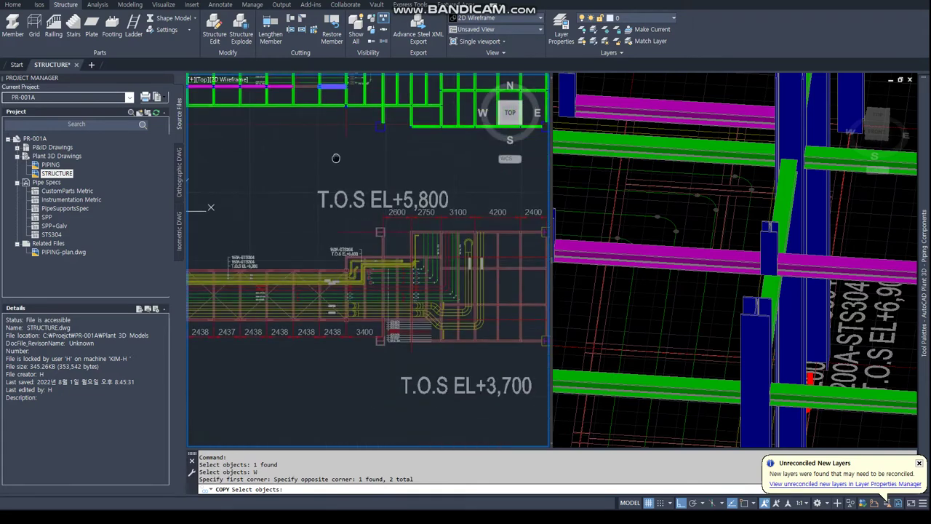
key("Return")
type("NEA")
key("Return")
left_click(320, 324)
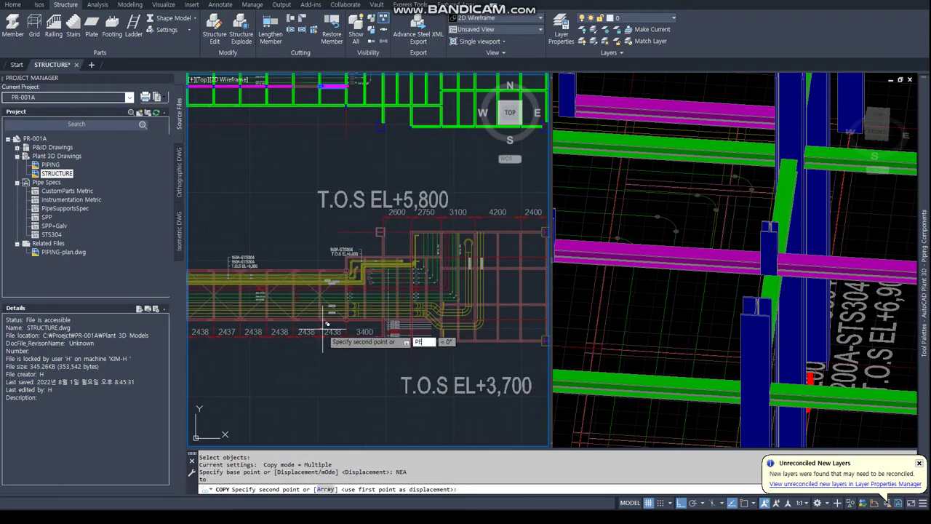
type("R")
key("Return")
left_click(291, 322)
scroll(313, 313, "down", 2)
key("Escape")
key("Escape")
Select the magenta beam to check it, then cancel the edit.
scroll(310, 297, "up", 4)
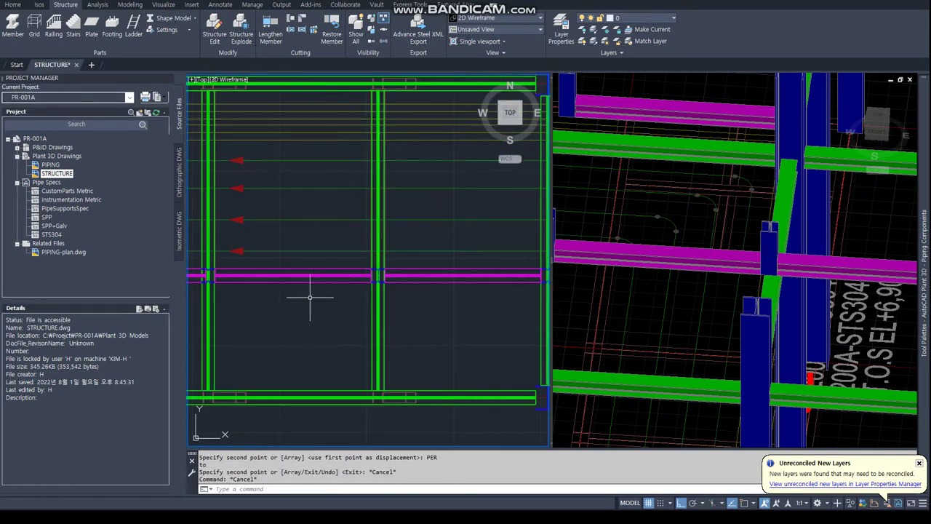
left_click(309, 275)
scroll(254, 275, "up", 4)
scroll(363, 290, "down", 2)
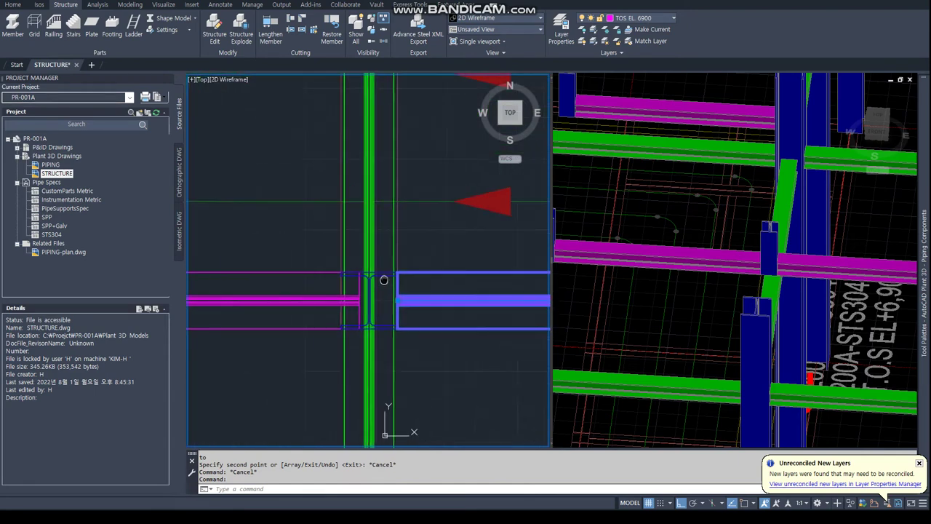
scroll(390, 307, "up", 5)
scroll(451, 310, "down", 6)
scroll(461, 308, "up", 5)
key("Escape")
scroll(400, 308, "down", 3)
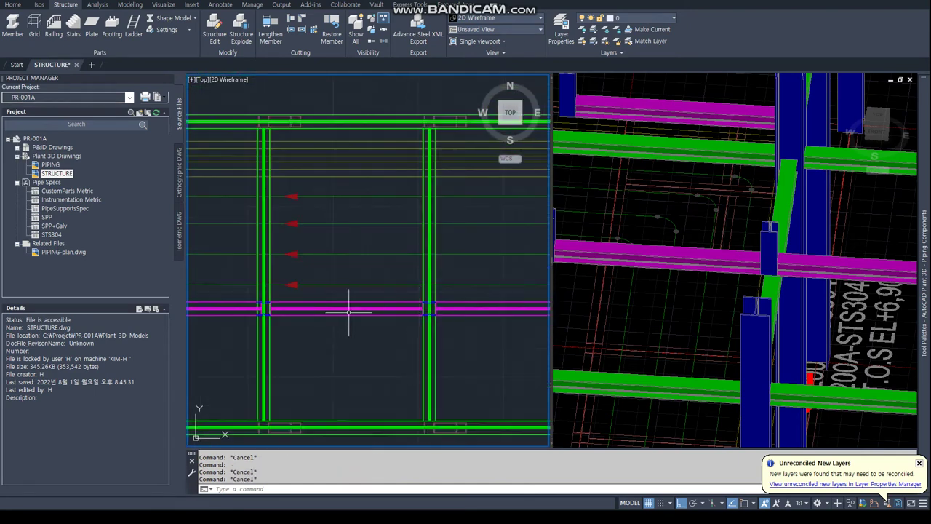
scroll(363, 308, "up", 2)
scroll(384, 310, "up", 2)
Stretch the magenta beam end onto the column endpoint using END snap.
left_click(358, 314)
scroll(359, 315, "up", 1)
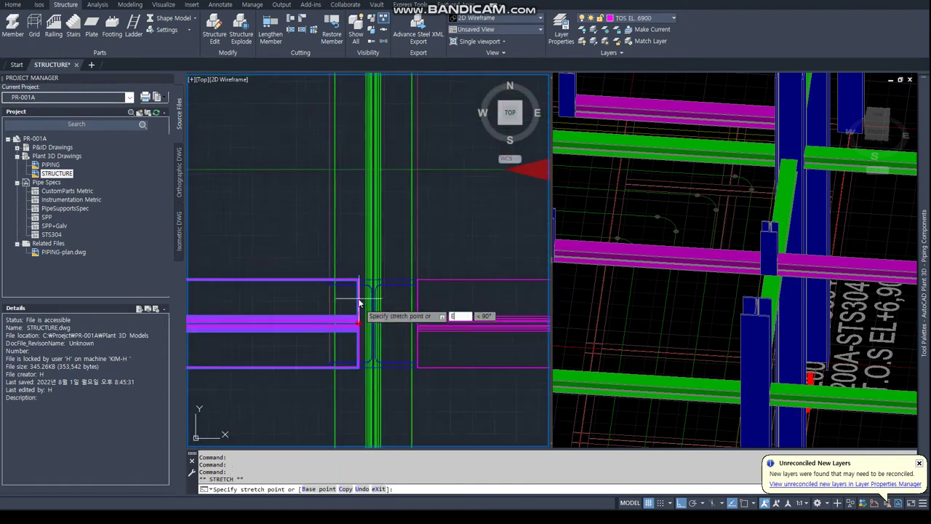
type("END")
key("Return")
left_click(332, 323)
left_click(751, 239)
Zoom, pan and orbit the Realistic 3D view of the frame, then pan the Top view back to the beam grid.
scroll(751, 239, "down", 3)
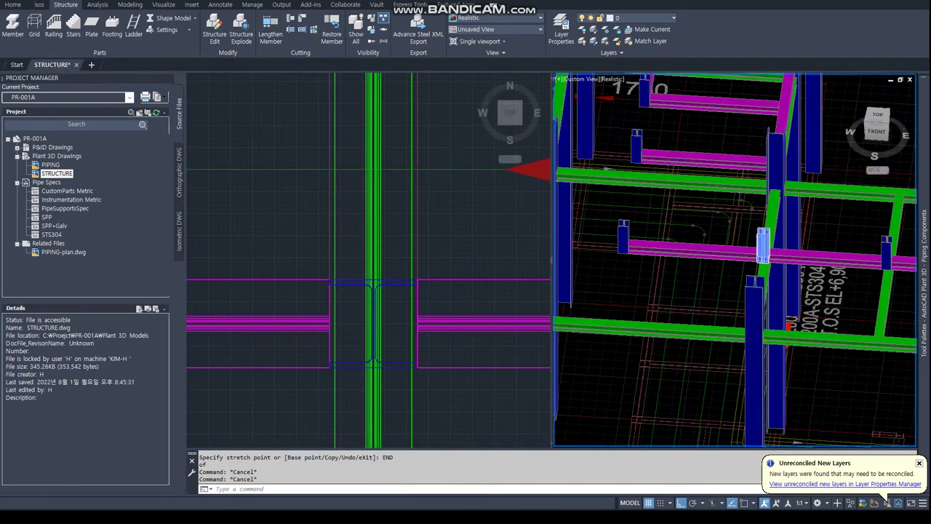
scroll(751, 239, "down", 2)
scroll(752, 239, "down", 2)
middle_click_drag(751, 239, 722, 263)
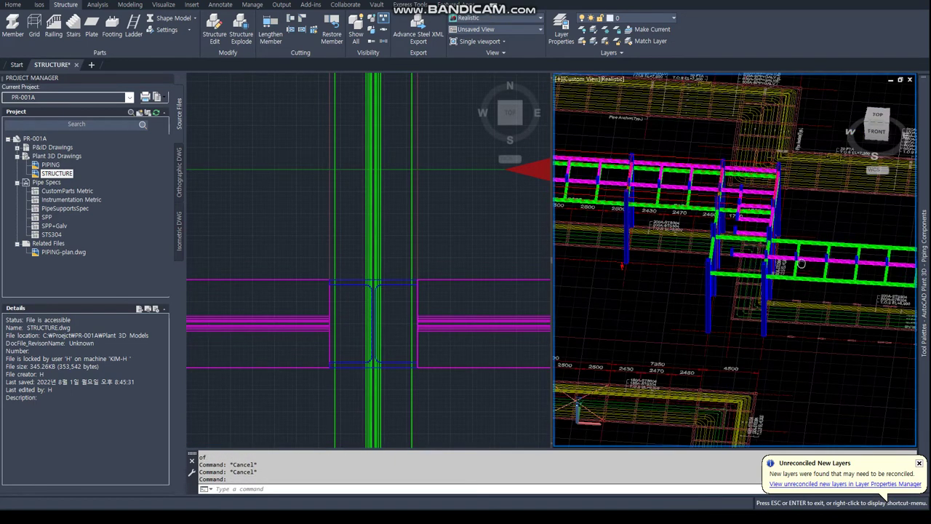
key("Escape")
mouse_move(801, 264)
middle_mouse_down("shift")
mouse_move(769, 305)
mouse_move(674, 344)
mouse_move(765, 296)
mouse_move(651, 267)
middle_mouse_up("shift")
scroll(291, 262, "down", 2)
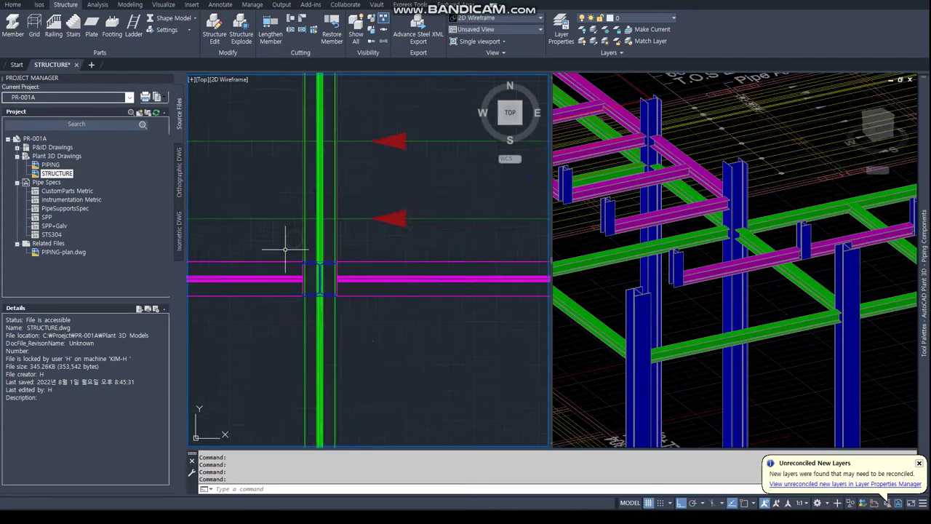
scroll(291, 262, "down", 4)
mouse_move(368, 225)
middle_mouse_down()
mouse_move(406, 249)
mouse_move(370, 253)
middle_mouse_up()
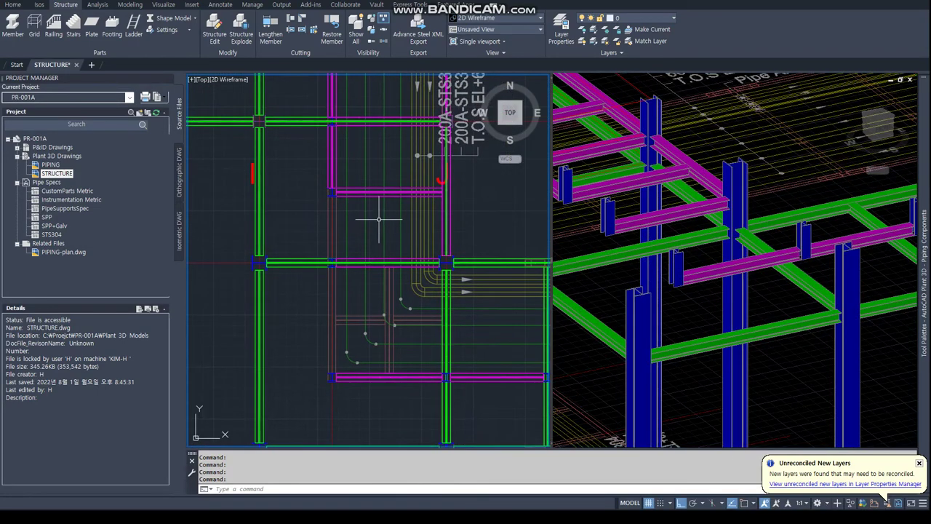
Copy the cross beam 1700 to sit below the green beam.
left_click(334, 176)
key("Return")
left_click(292, 220)
type("170")
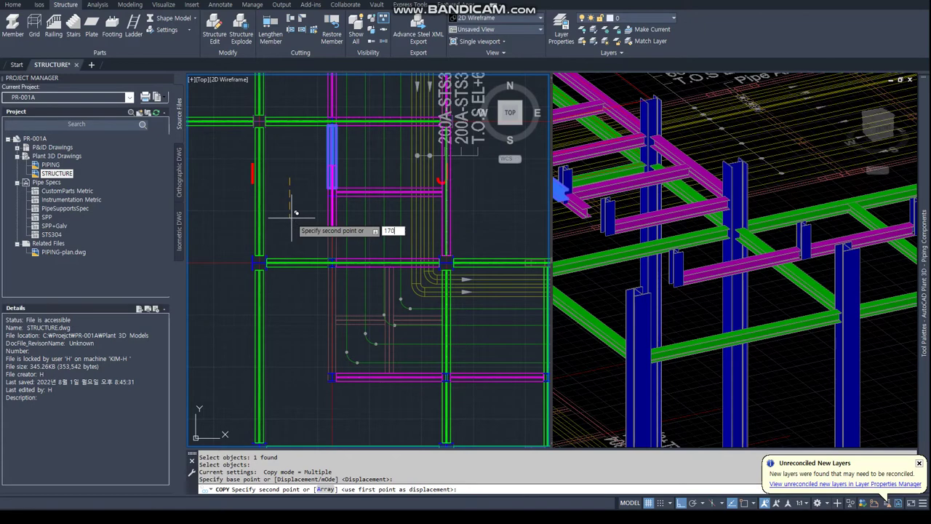
key("Return")
key("Return")
key("Return")
scroll(305, 210, "up", 2)
scroll(313, 218, "up", 1)
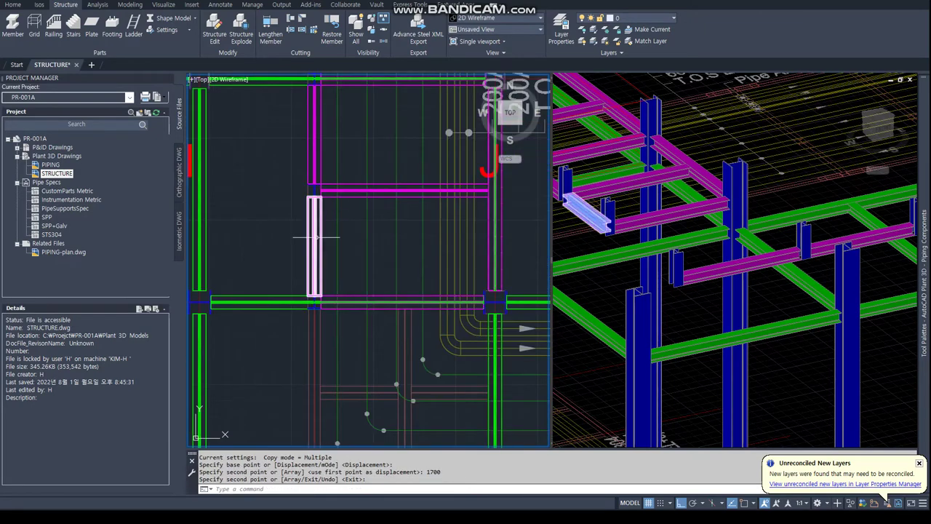
left_click(310, 243)
scroll(311, 243, "down", 2)
key("Return")
left_click(338, 211)
left_click(339, 305)
scroll(339, 305, "up", 2)
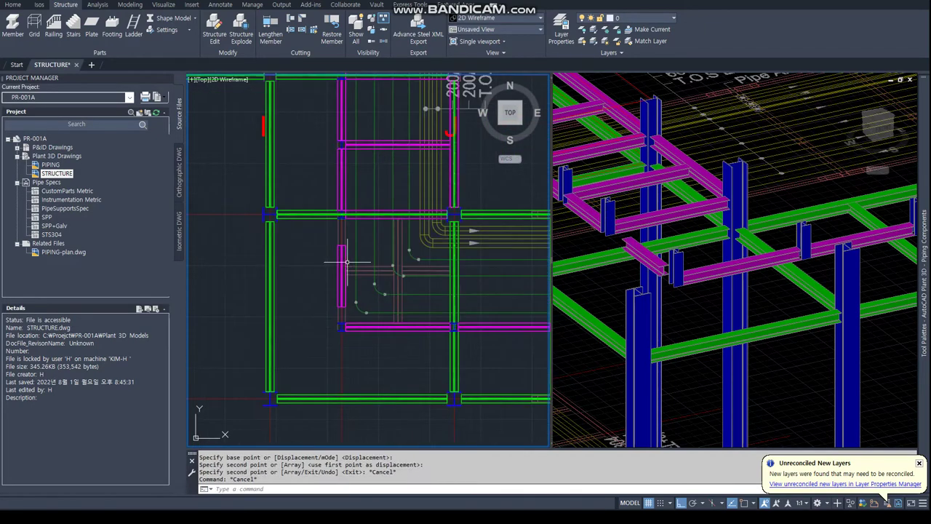
key("Escape")
Try stretching the copied beam's end with the END snap, then cancel.
scroll(340, 259, "up", 2)
left_click(334, 240)
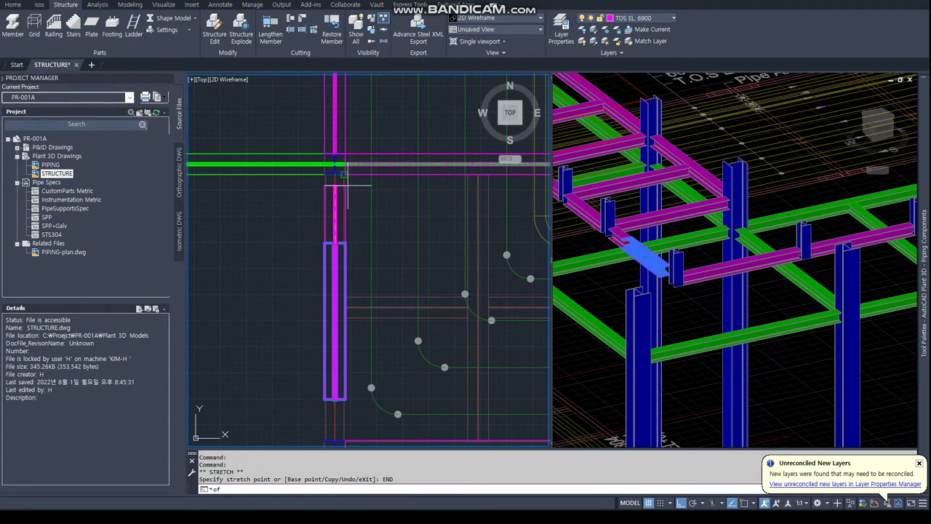
type("END")
key("Return")
scroll(299, 349, "up", 3)
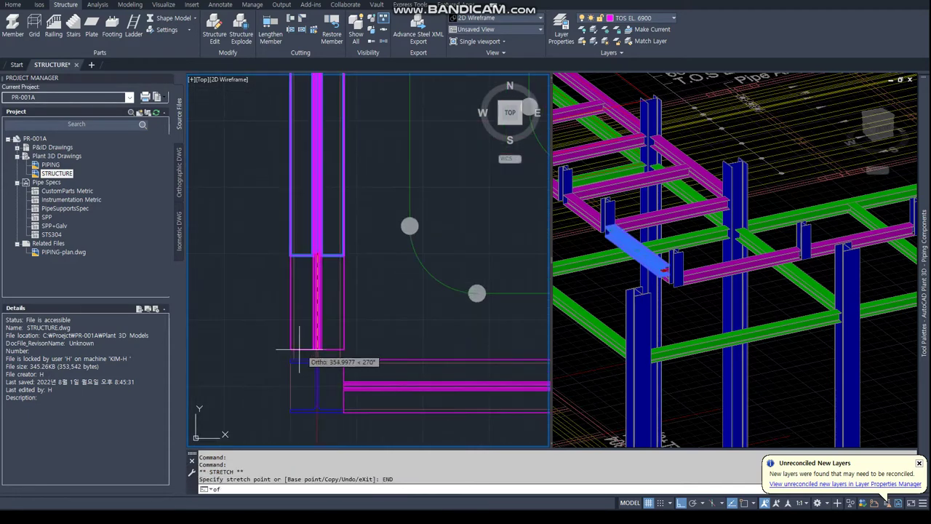
key("Escape")
key("Escape")
scroll(381, 308, "down", 2)
scroll(308, 308, "up", 2)
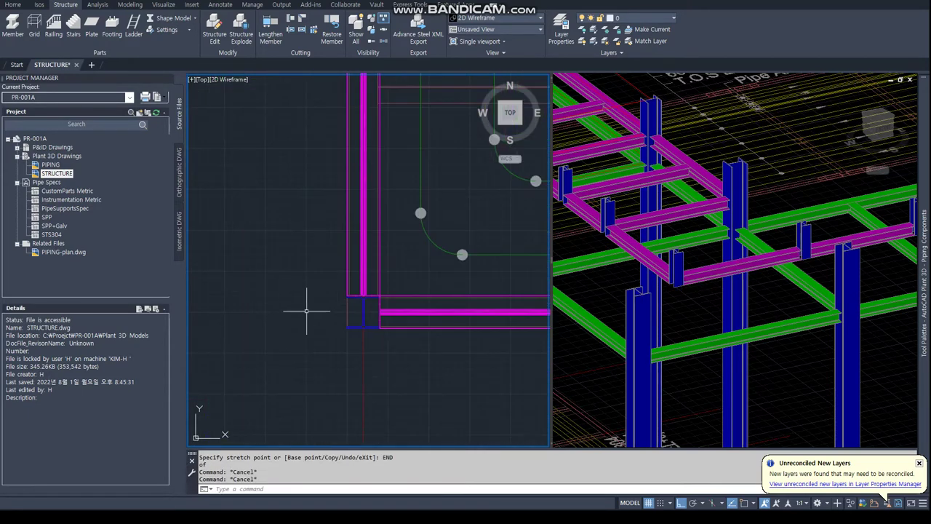
scroll(369, 290, "up", 1)
Check the vertical beam's H Shape 175x175 settings in Structure Edit, accept unchanged, and pan the plan.
left_click(372, 289)
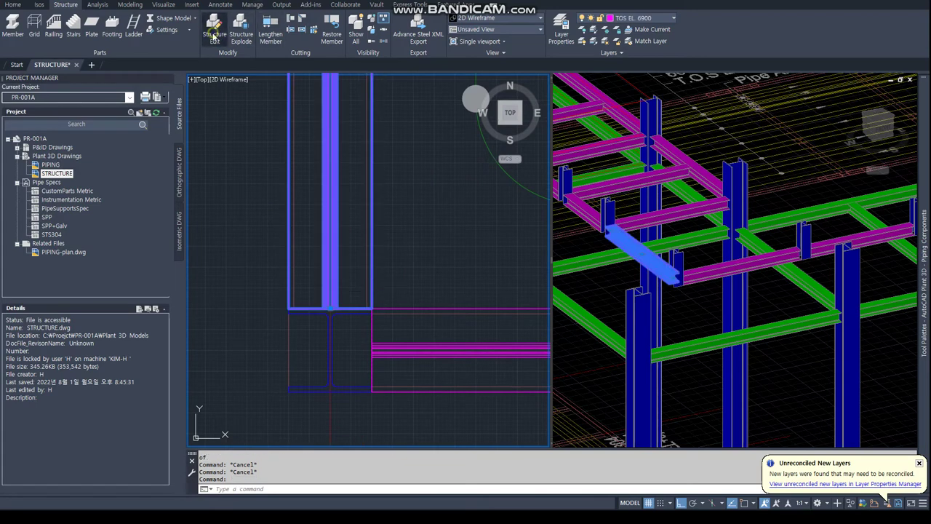
left_click(214, 36)
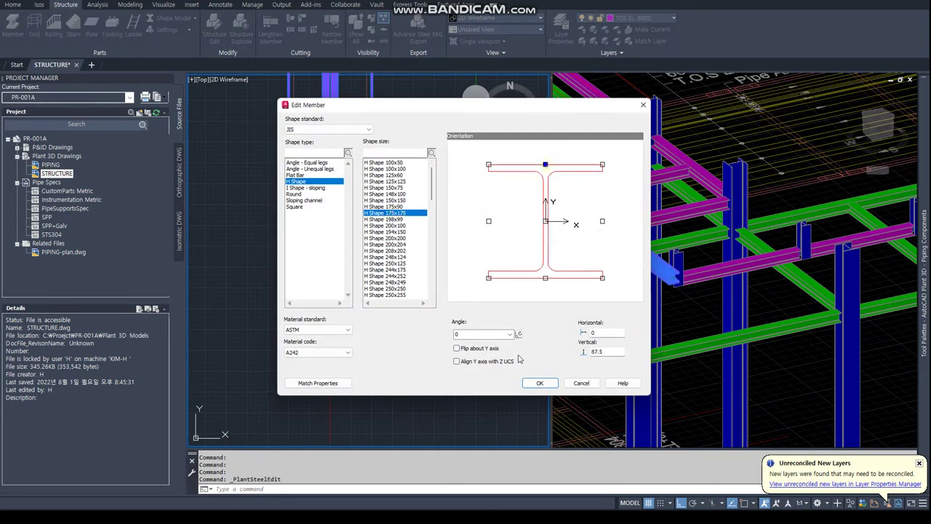
left_click(539, 384)
scroll(320, 240, "down", 2)
scroll(313, 247, "down", 1)
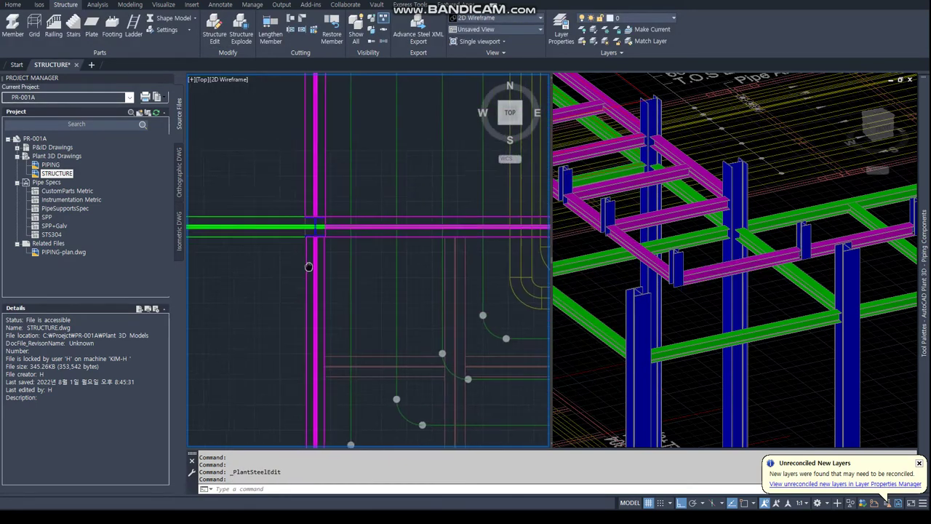
key("Escape")
key("Escape")
key("Escape")
scroll(312, 218, "down", 2)
scroll(332, 328, "down", 2)
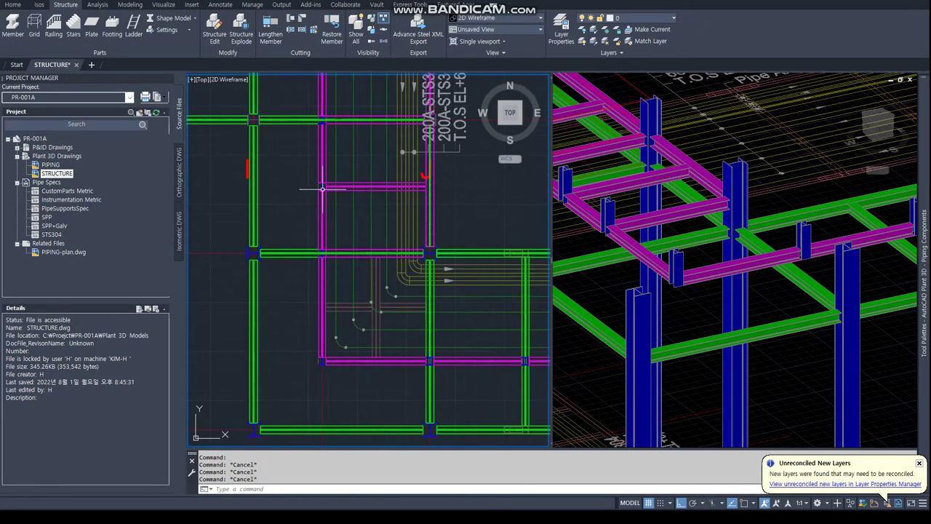
middle_click_drag(416, 336, 336, 328)
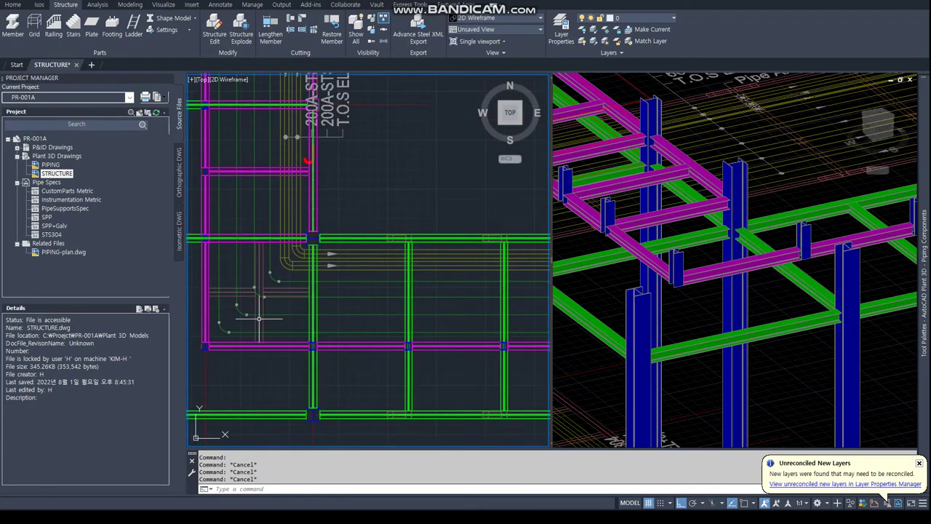
scroll(673, 252, "down", 2)
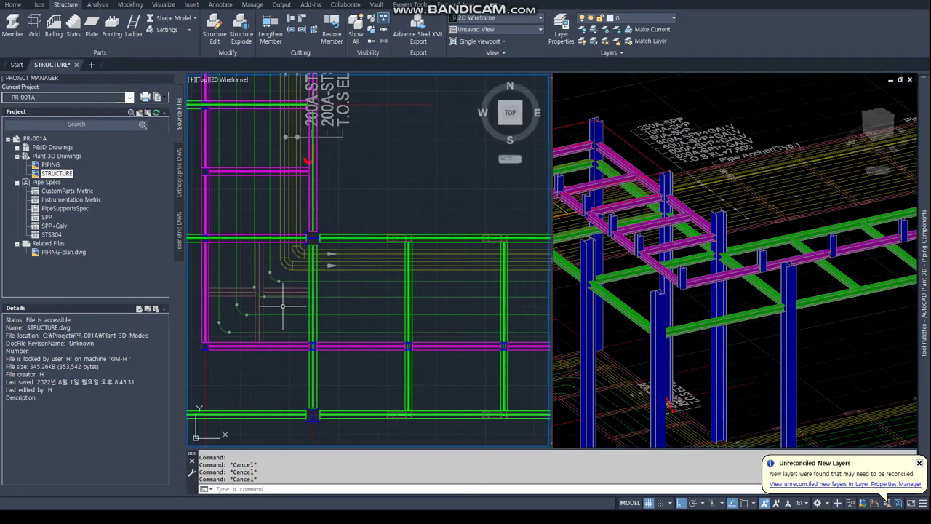
Copy the cross beam into the neighbouring bay with NEA and PER snaps, placed perpendicular to the target beam.
key("Escape")
key("Return")
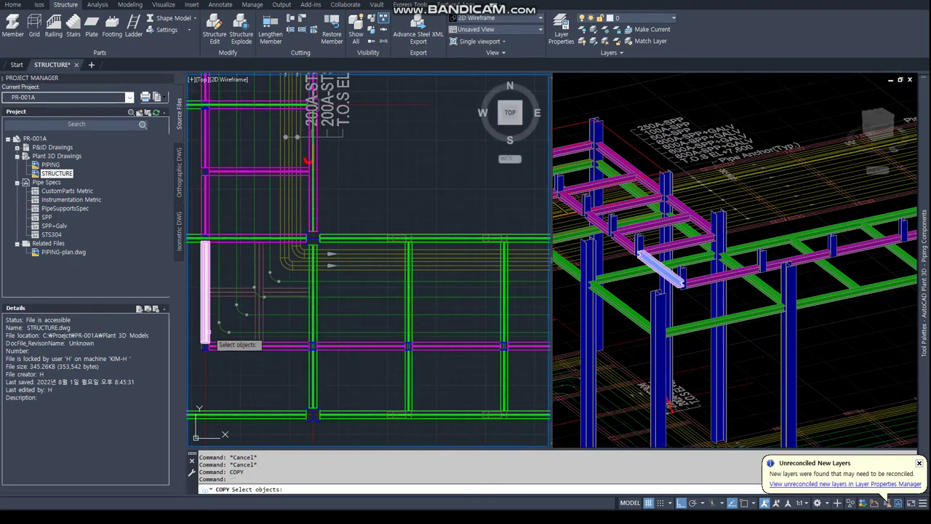
scroll(221, 331, "up", 3)
scroll(332, 354, "down", 3)
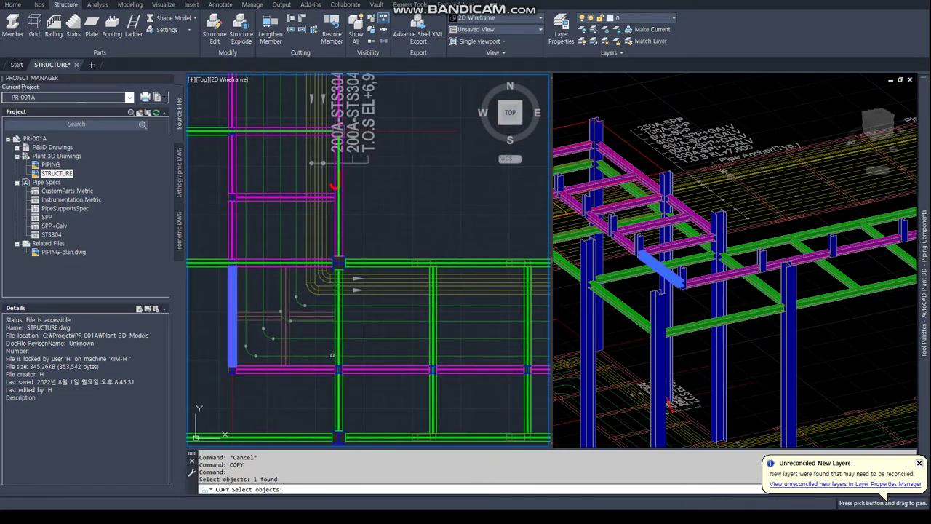
scroll(440, 375, "up", 3)
scroll(390, 373, "up", 2)
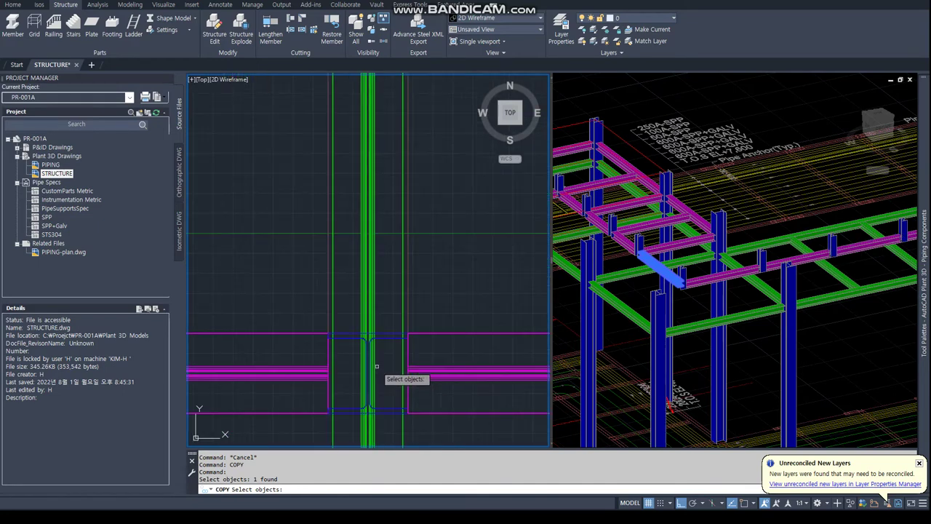
scroll(377, 366, "down", 3)
scroll(349, 366, "up", 2)
scroll(320, 366, "down", 3)
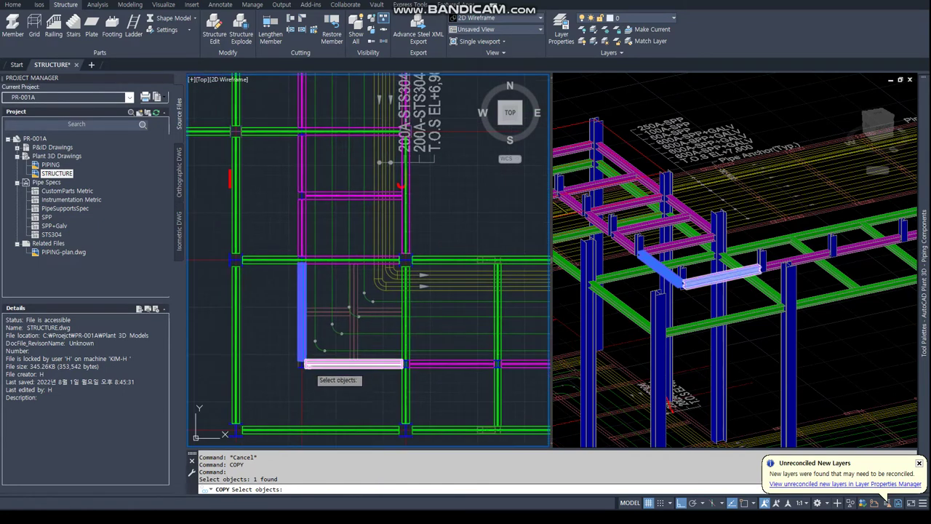
key("Return")
scroll(312, 364, "down", 3)
type("NEA")
key("Return")
left_click(320, 403)
type("PER")
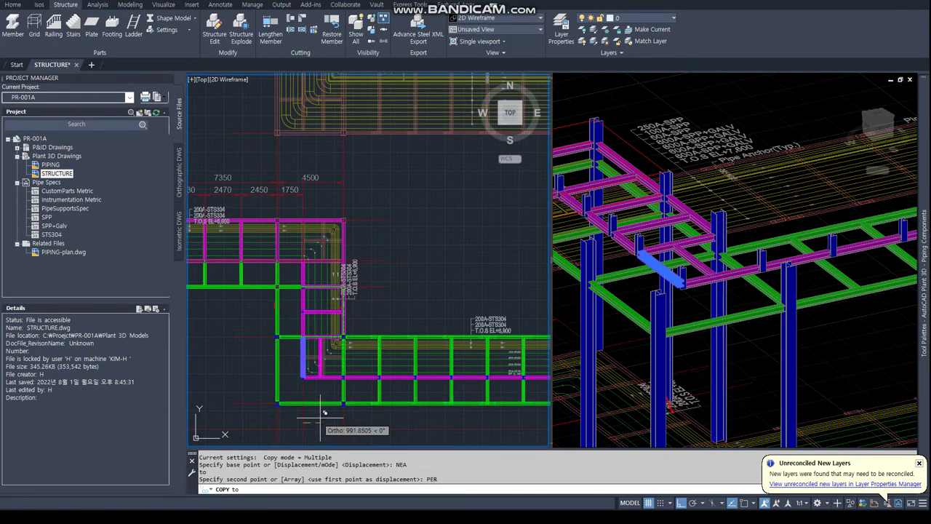
left_click(343, 407)
key("Escape")
key("Escape")
scroll(332, 334, "up", 5)
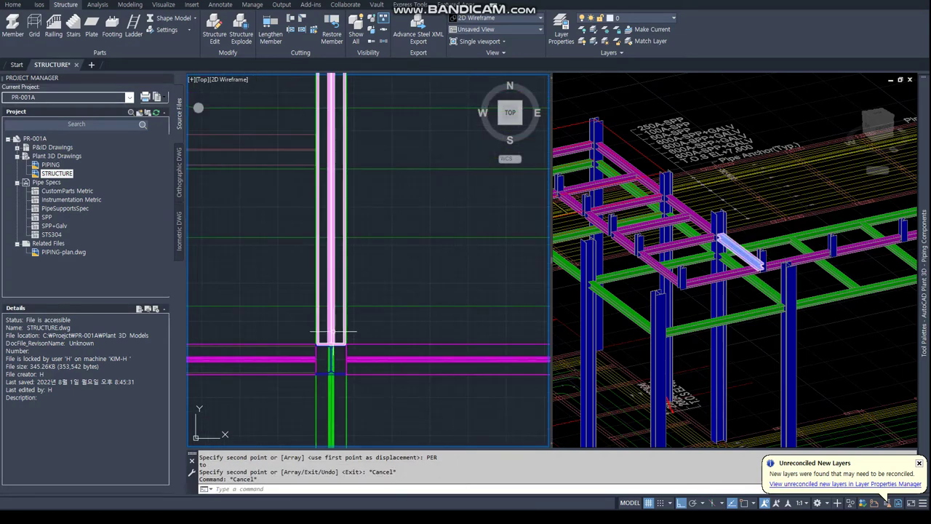
Change the copied beam's section size to H Shape 200x200.
left_click(331, 333)
left_click(211, 35)
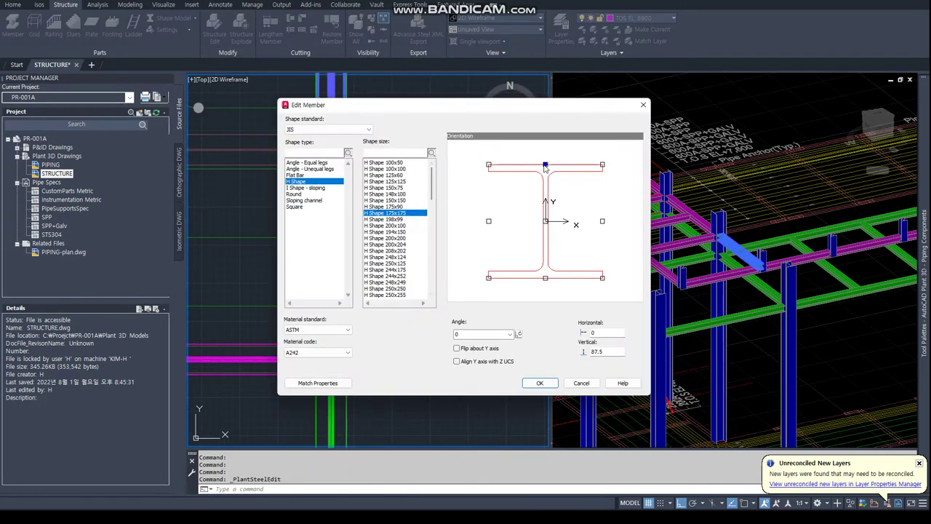
left_click(400, 225)
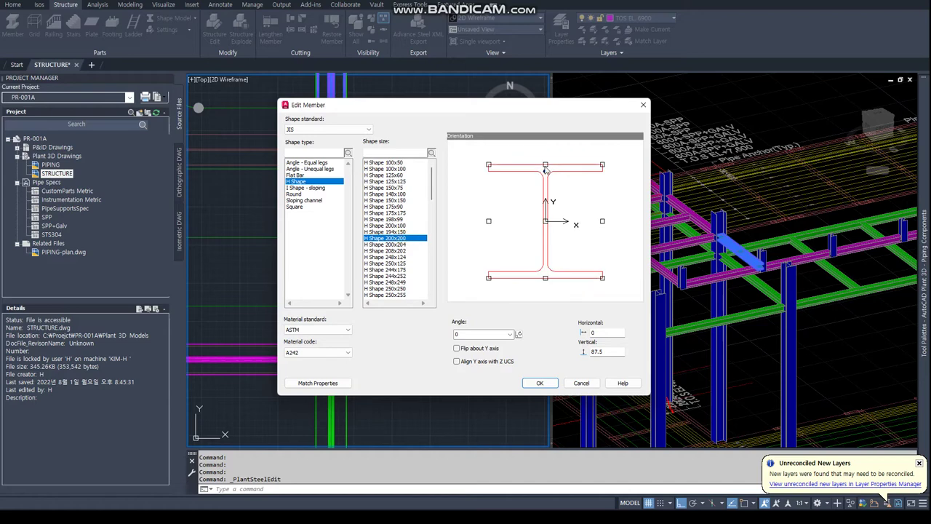
left_click(540, 383)
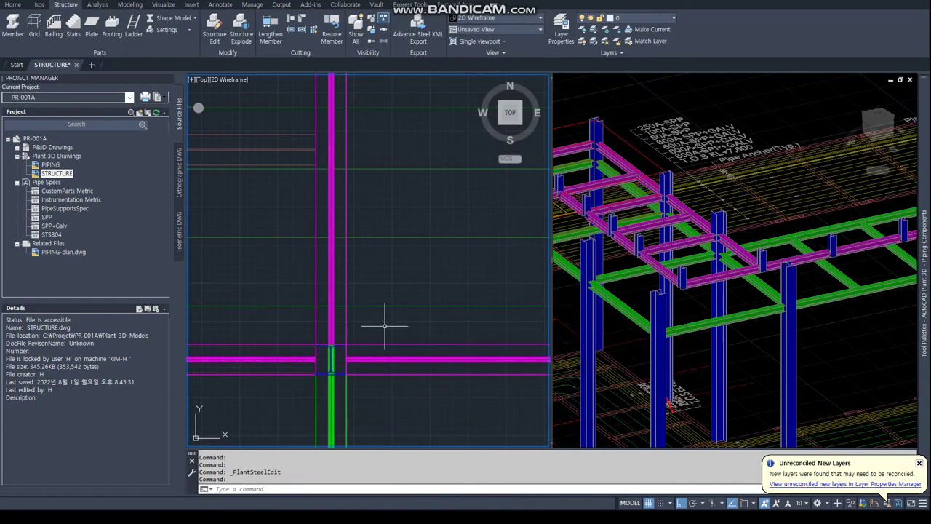
scroll(384, 322, "down", 2)
In the plan view, copy the beam again with NEA and PER snaps, perpendicular to another beam.
left_click(368, 180)
scroll(368, 181, "up", 4)
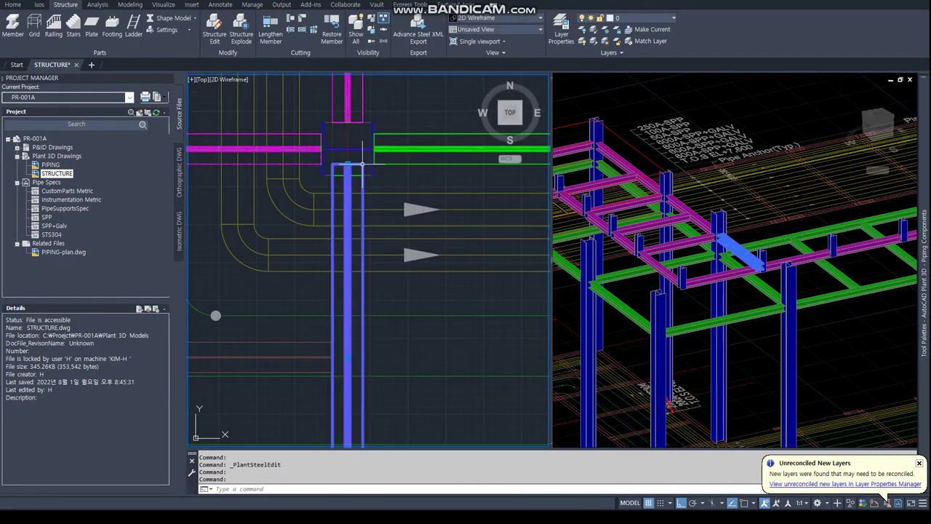
scroll(320, 153, "up", 3)
key("Escape")
key("Escape")
scroll(339, 196, "down", 2)
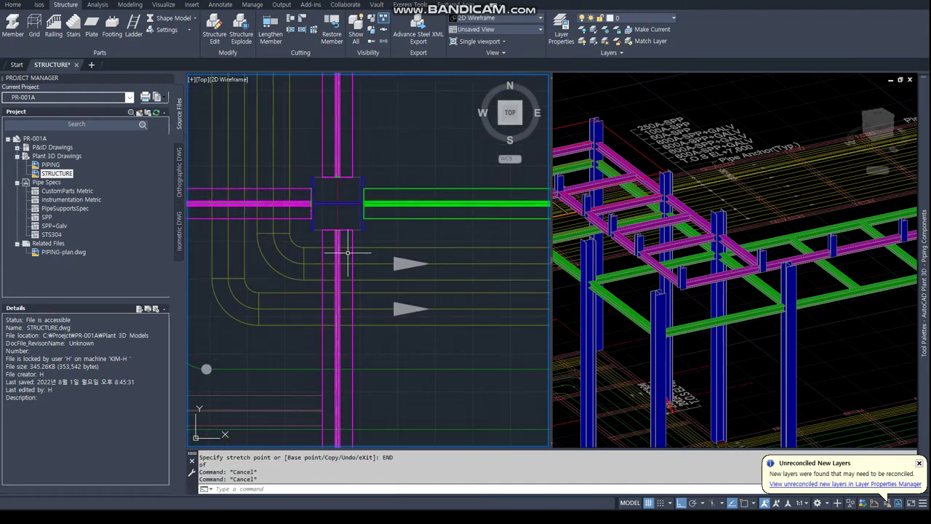
scroll(348, 227, "down", 2)
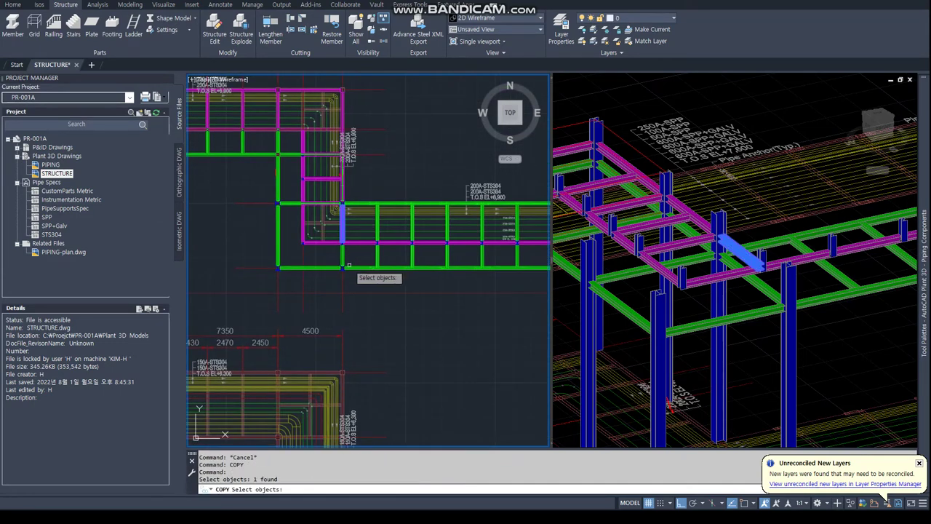
key("Return")
scroll(342, 273, "up", 3)
scroll(320, 288, "up", 2)
type("nea")
key("Return")
left_click(307, 295)
type("PER")
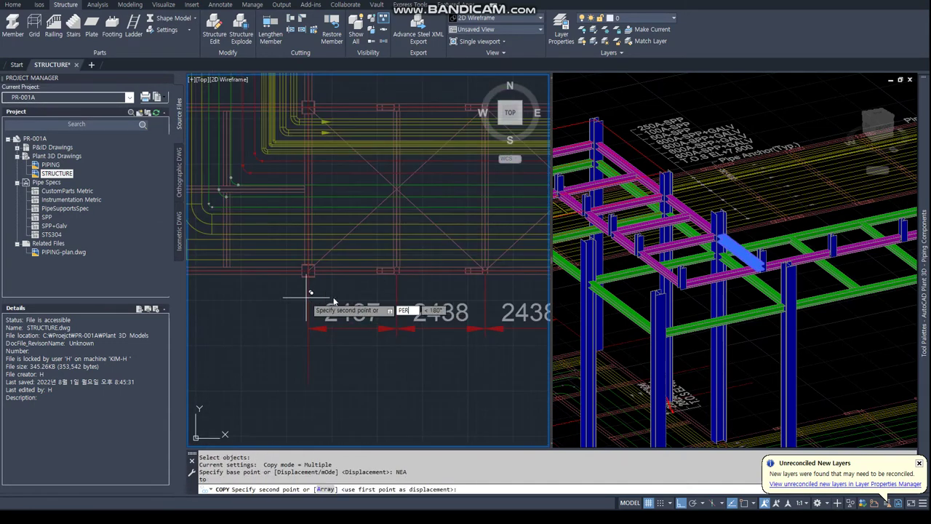
key("Return")
left_click(405, 280)
middle_click_drag(405, 281, 344, 269)
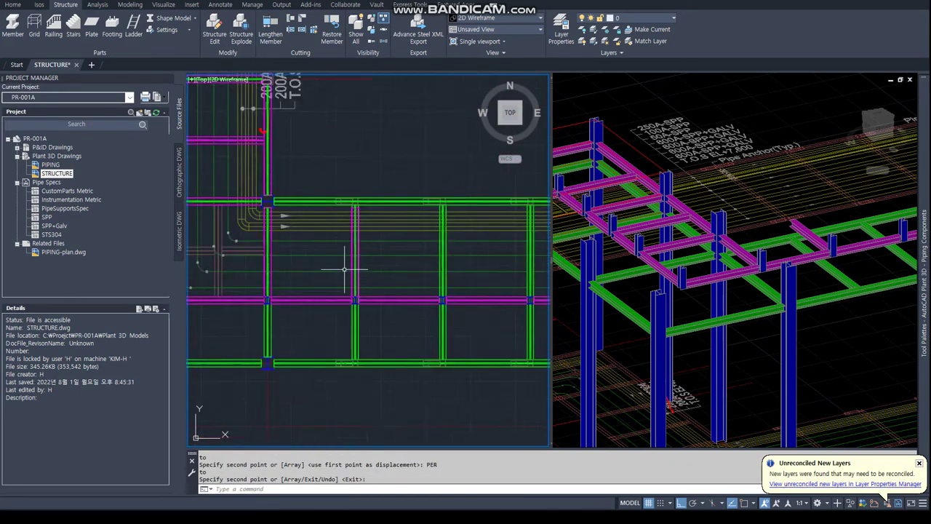
scroll(355, 299, "up", 3)
scroll(367, 313, "up", 2)
key("Return")
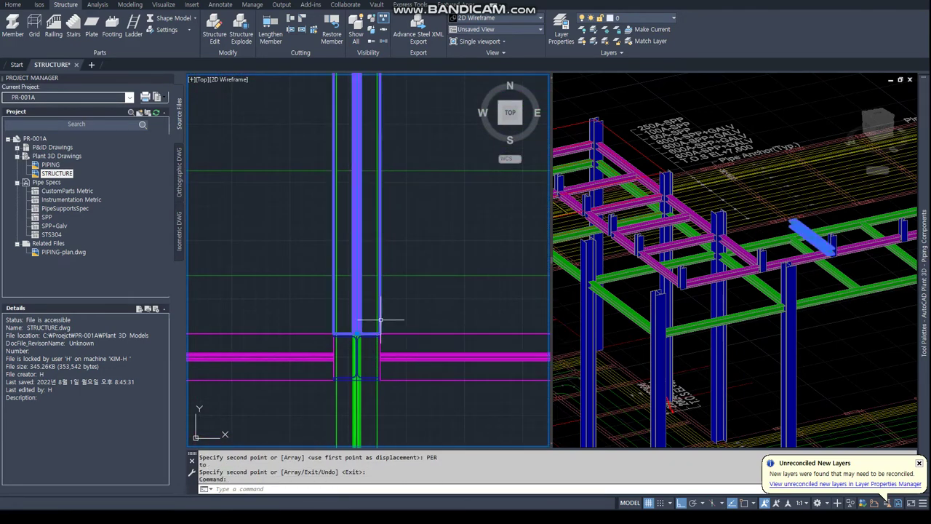
Grip-stretch a column's end so it extends to meet the green beam.
scroll(380, 319, "down", 3)
middle_click_drag(343, 326, 353, 370)
left_click(331, 290)
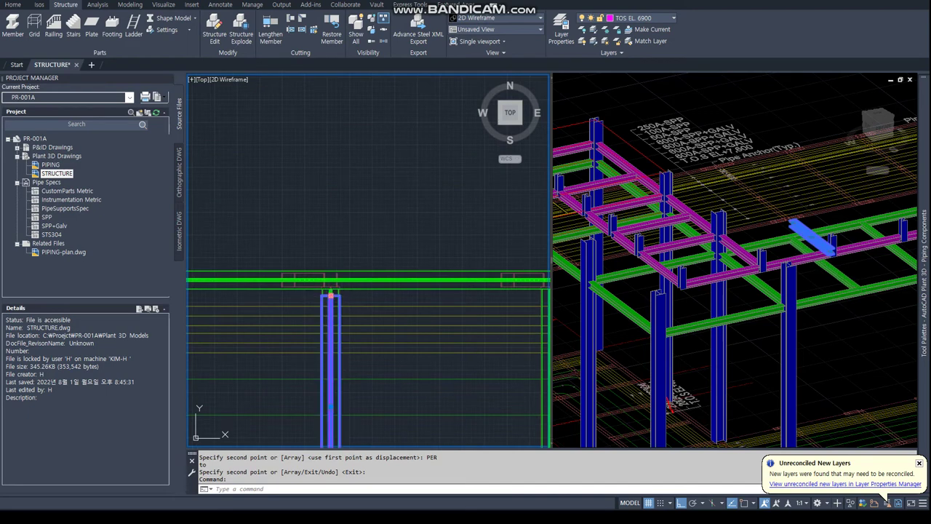
left_click(331, 294)
scroll(325, 294, "up", 5)
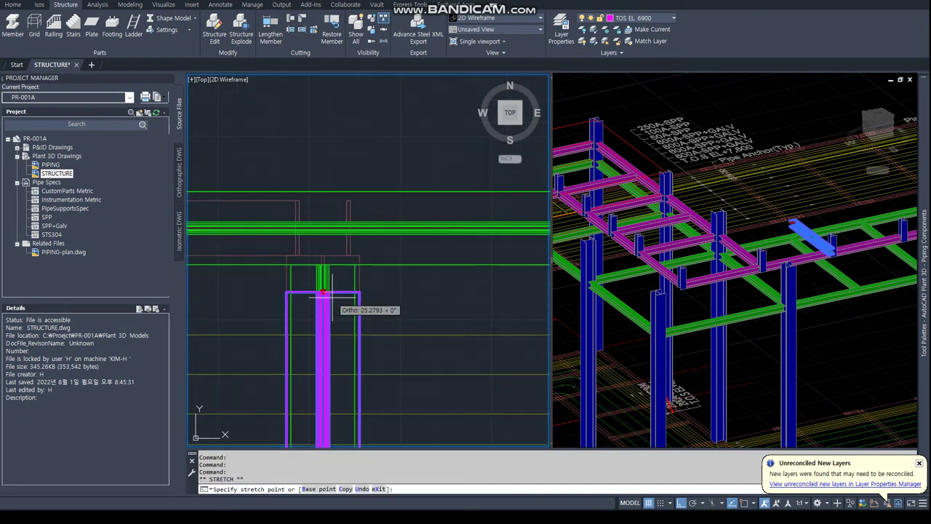
left_click(401, 266)
scroll(347, 292, "down", 5)
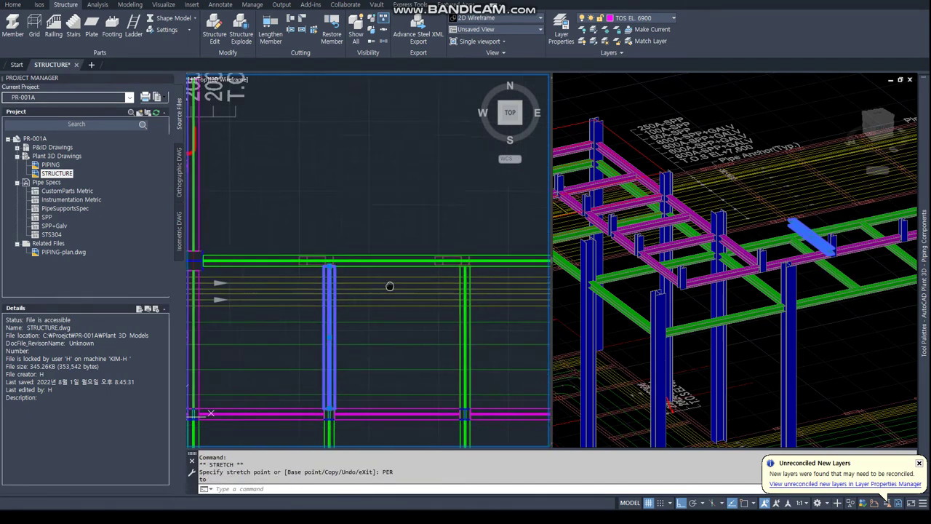
key("Escape")
scroll(381, 224, "up", 3)
key("Escape")
scroll(390, 204, "up", 2)
In the 3D view, select the eight short posts to copy, dropping a wrongly picked beam.
left_click(876, 237)
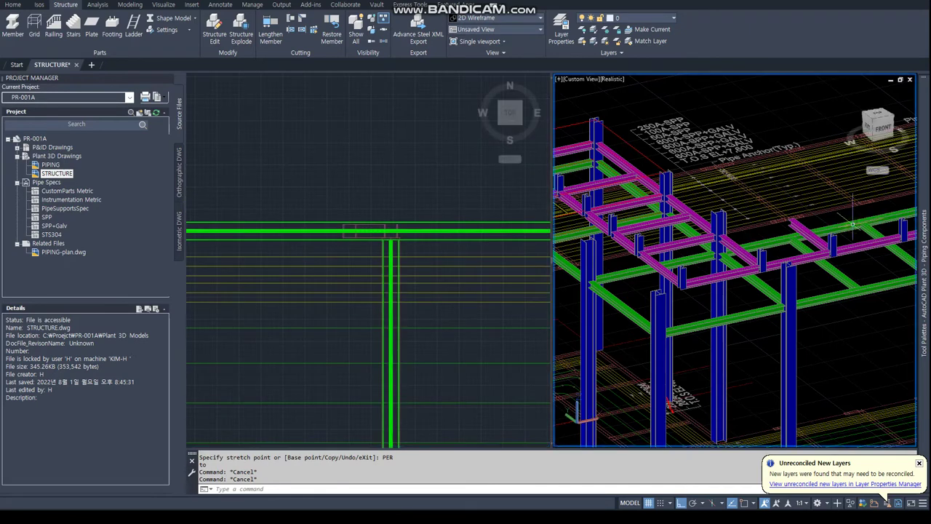
middle_click_drag(855, 228, 782, 272, "shift")
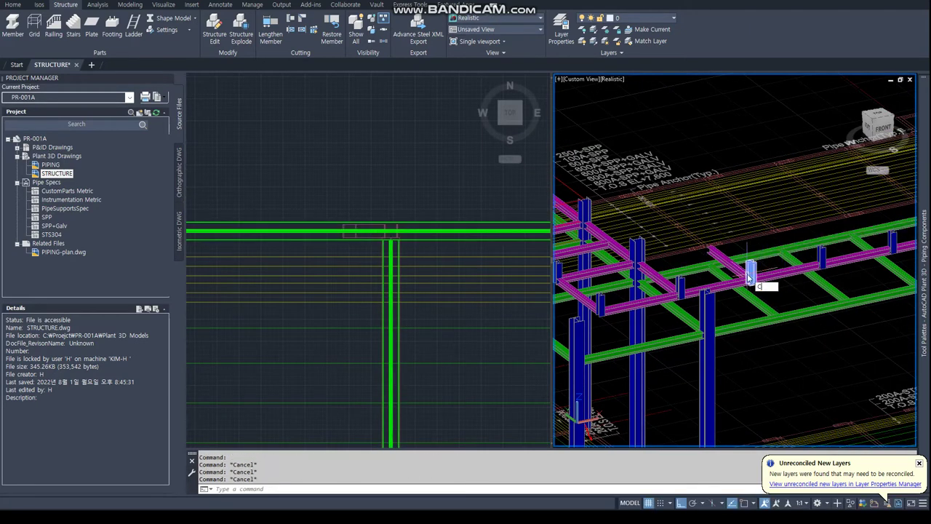
scroll(753, 269, "down", 2)
scroll(777, 264, "down", 1)
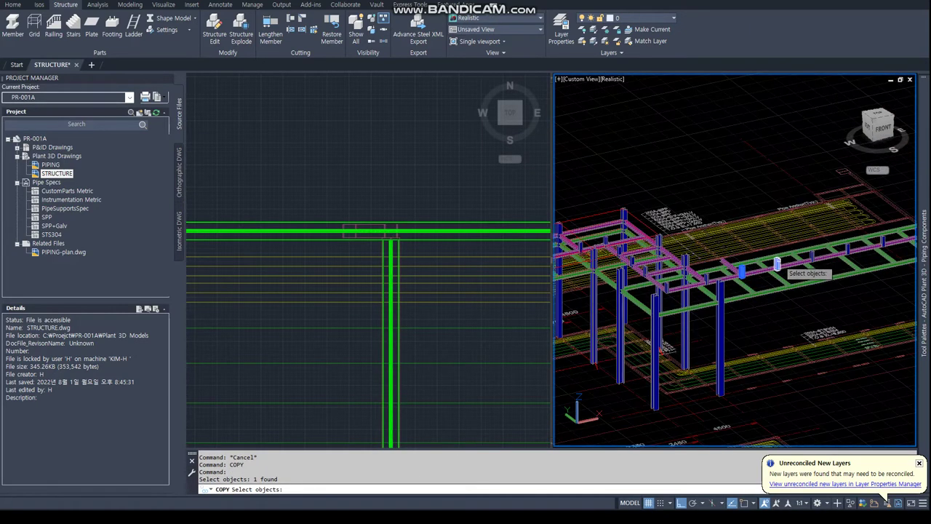
scroll(813, 256, "up", 3)
left_click(773, 283)
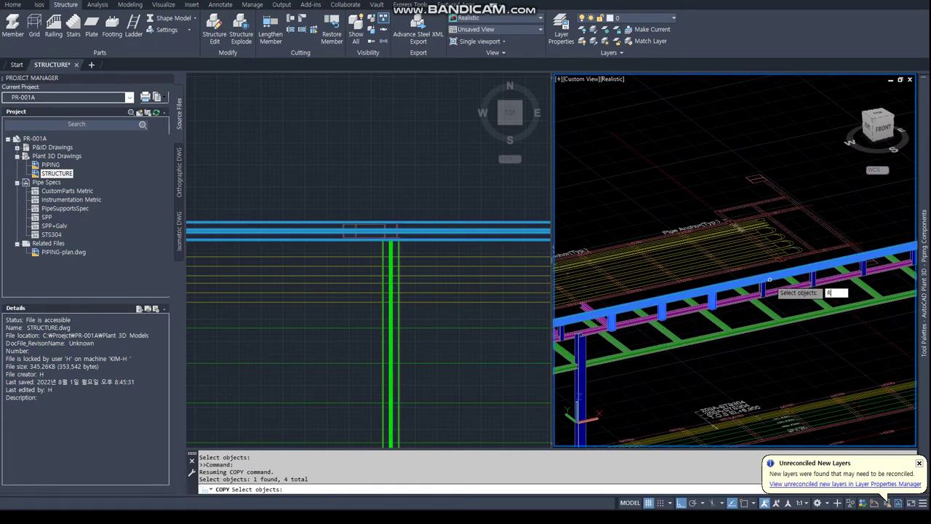
key("Return")
left_click(762, 288)
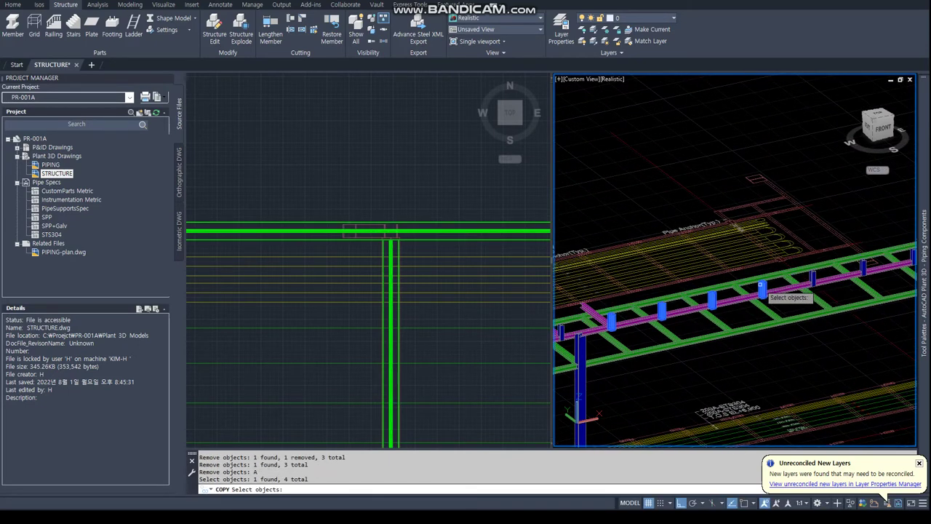
key("Escape")
middle_click_drag(813, 276, 784, 291, "shift")
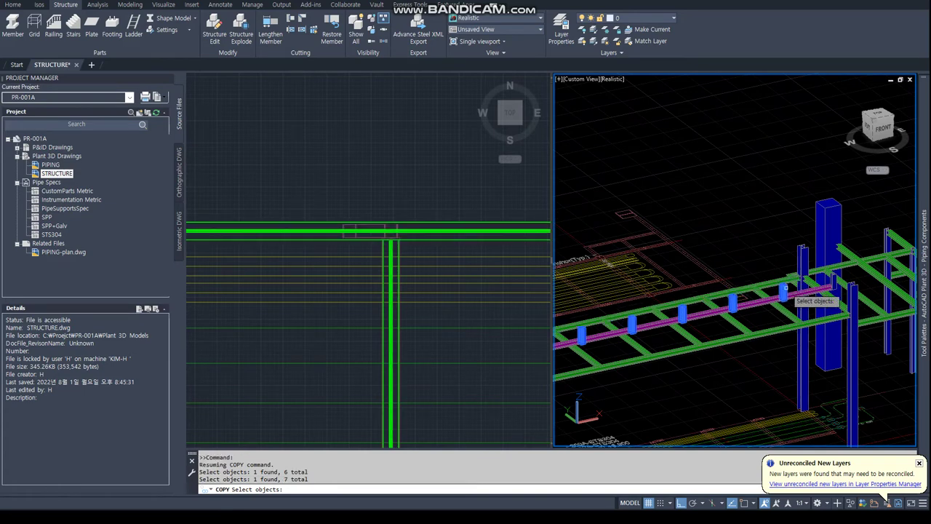
scroll(450, 197, "down", 5)
key("Return")
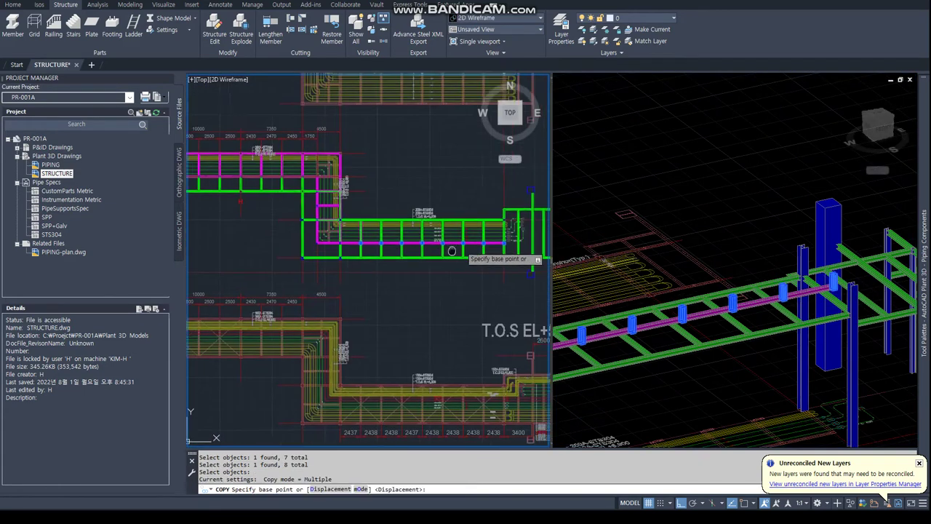
Measure the 2750 spacing with DIST, from the beam midpoint perpendicular to the column.
scroll(453, 294, "up", 5)
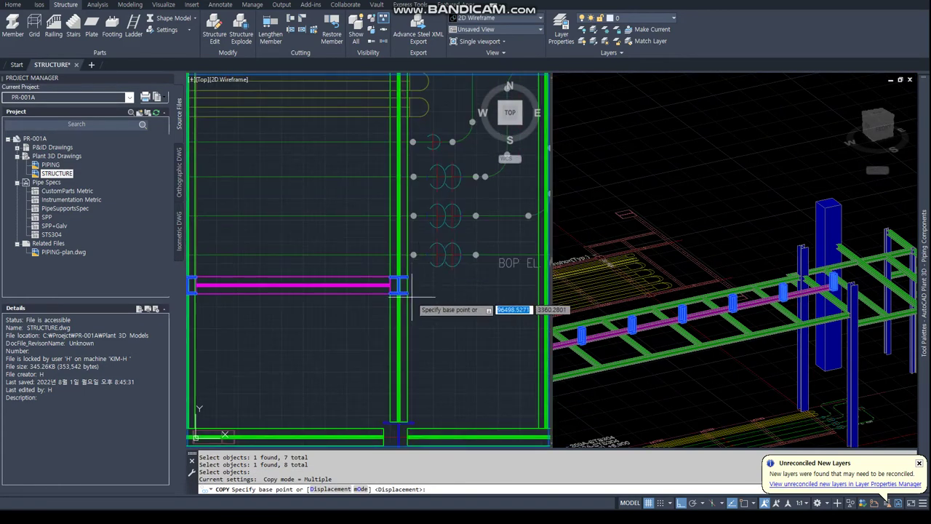
middle_click_drag(407, 298, 420, 343)
key("Escape")
type("d")
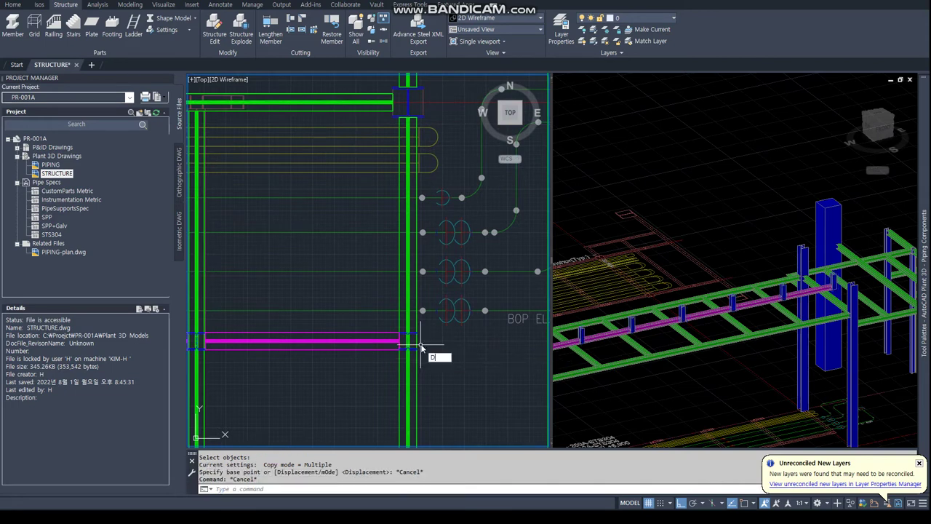
scroll(416, 338, "up", 2)
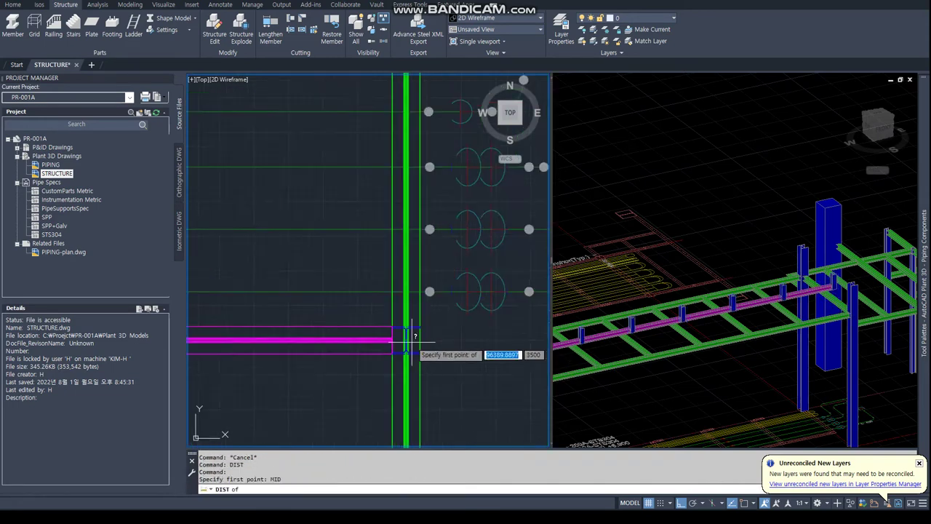
scroll(409, 341, "up", 1)
scroll(409, 342, "down", 3)
left_click(397, 338)
type("PER")
key("Return")
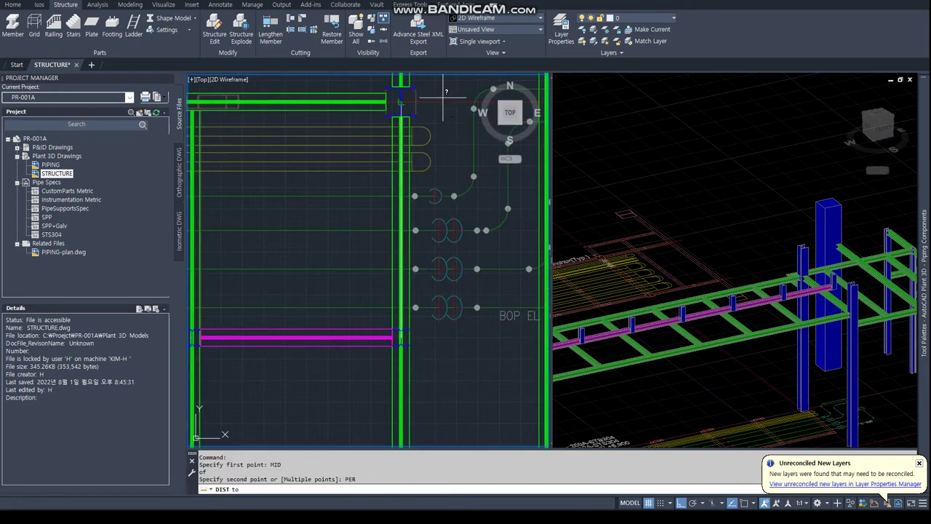
left_click(407, 270)
Copy the previous selection of eight posts 2750 over along the pink beam.
key("Return")
type("P")
key("Return")
key("Return")
left_click(459, 367)
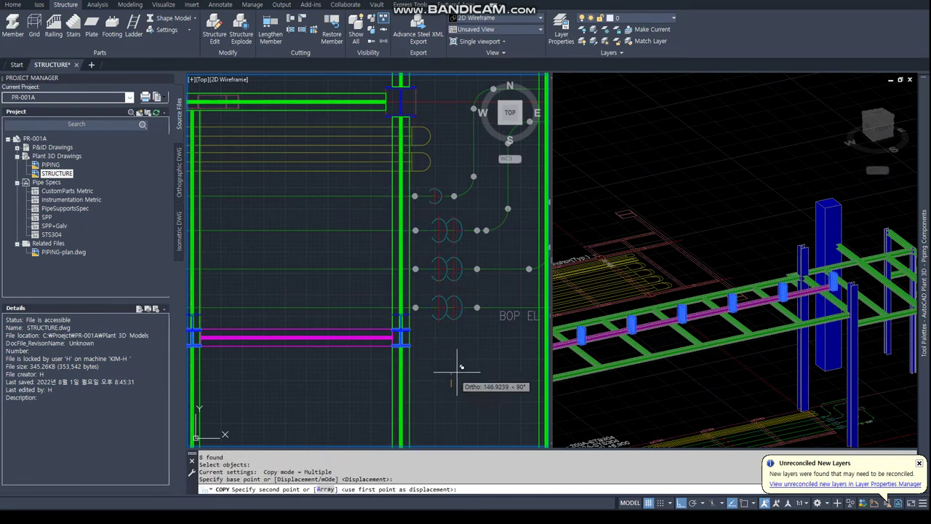
type("27")
key("Return")
key("Escape")
key("Escape")
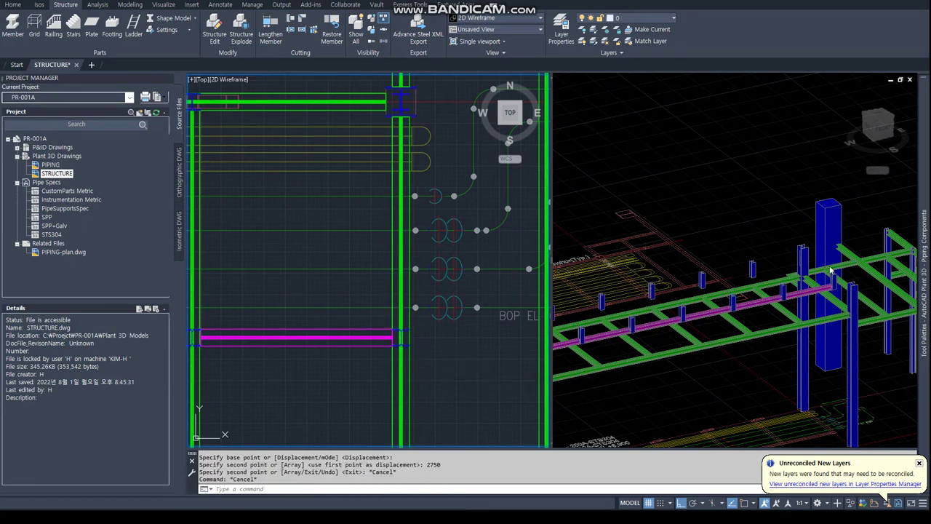
Select the unwanted column in the 3D view for erasing.
left_click(795, 260)
scroll(795, 260, "up", 3)
left_click(794, 261)
Delete the unwanted column and copy the beam with its attached members 2750 along the rack.
key("Delete")
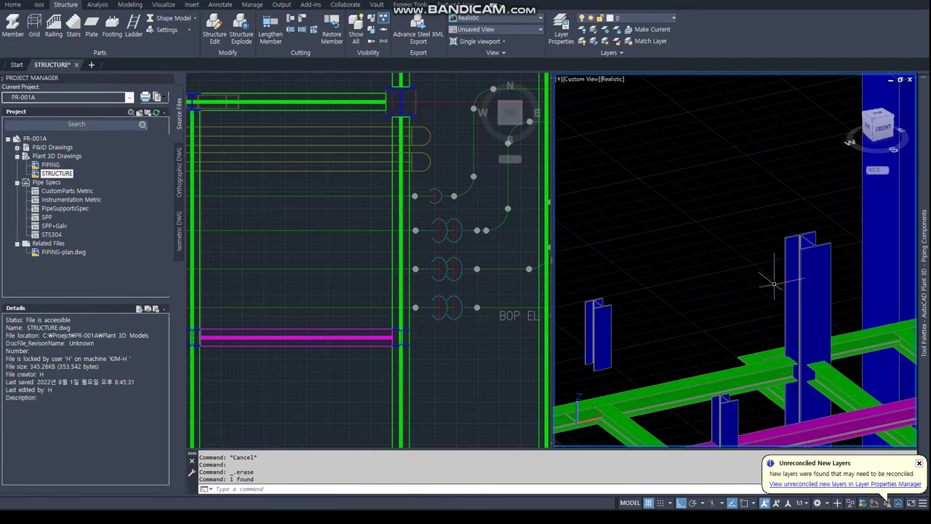
scroll(789, 280, "down", 5)
mouse_move(789, 280)
middle_mouse_down()
mouse_move(776, 302)
mouse_move(687, 309)
middle_mouse_up()
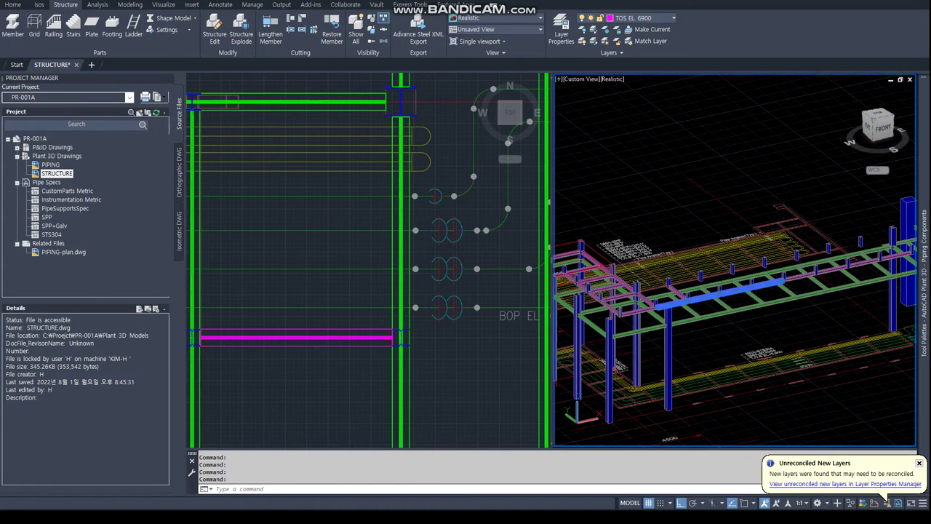
left_click(873, 259)
right_click(747, 140)
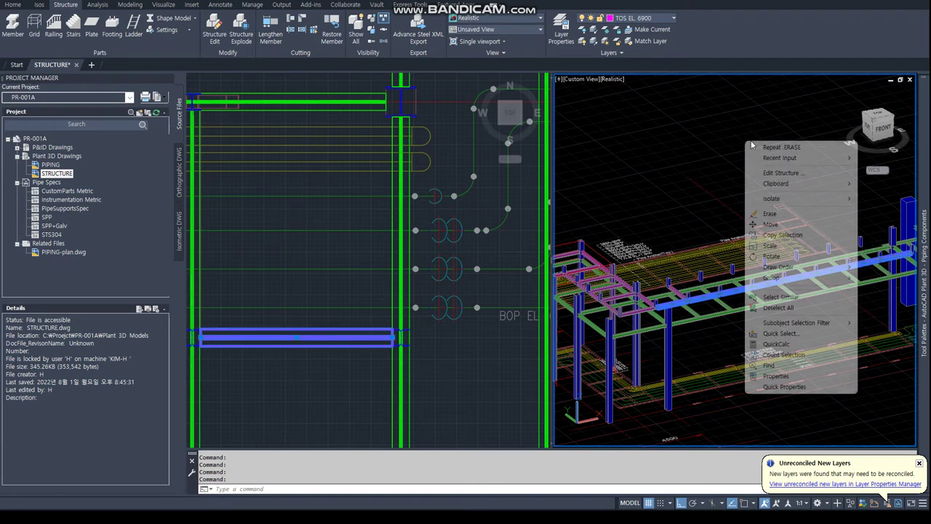
left_click(778, 243)
left_click(715, 195)
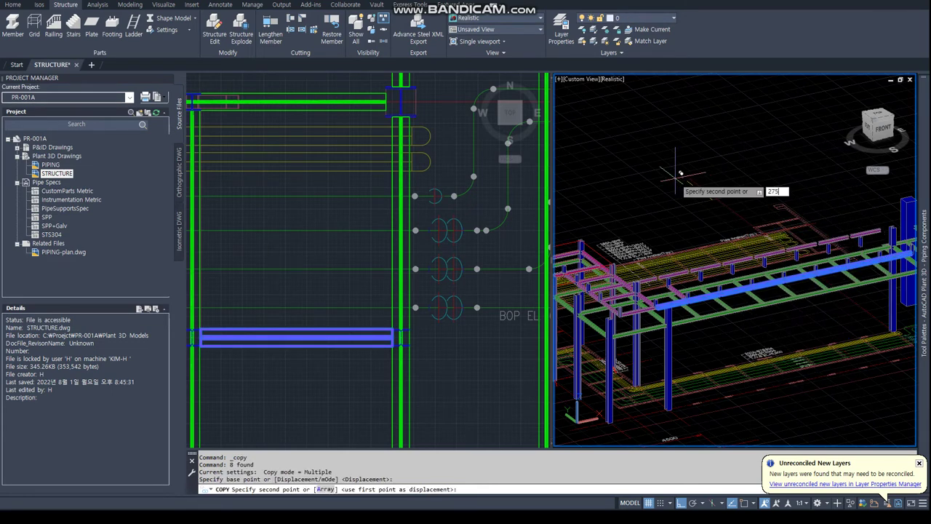
type("2750")
key("Return")
key("Return")
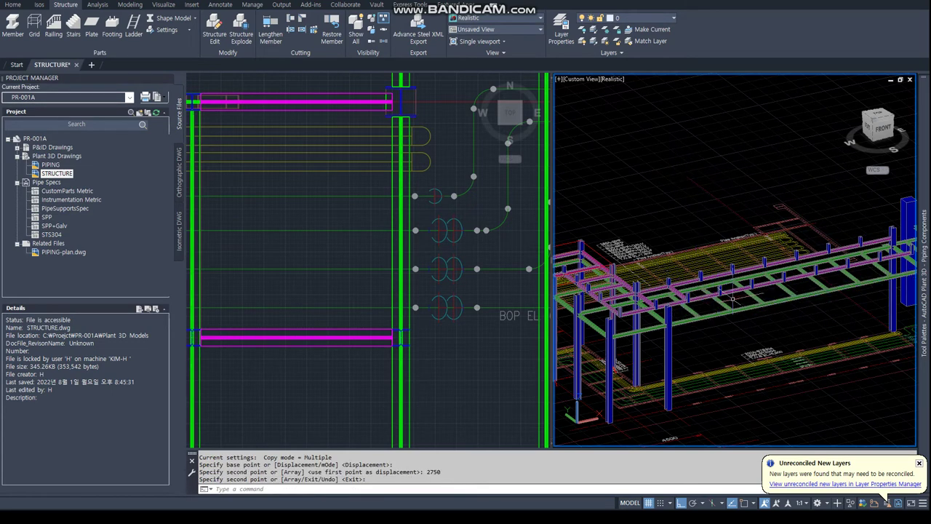
In the plan view, stretch the copied beam's end onto the column endpoint.
scroll(733, 297, "up", 3)
left_click(331, 236)
scroll(330, 236, "down", 3)
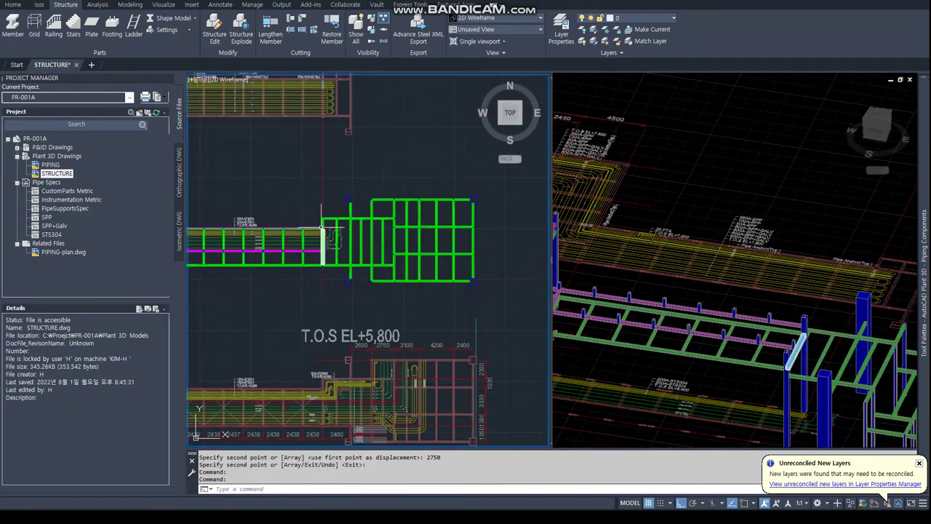
scroll(323, 230, "up", 3)
left_click(370, 267)
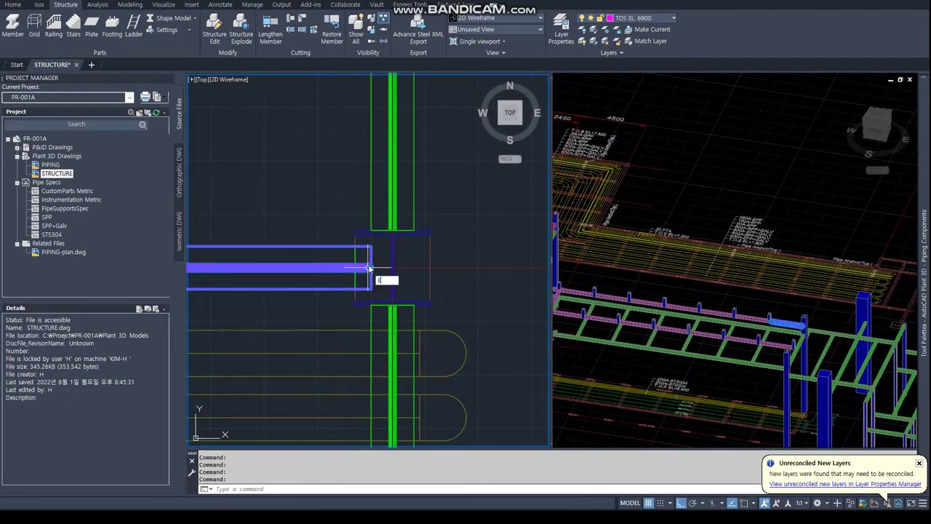
type("END")
key("Return")
left_click(373, 240)
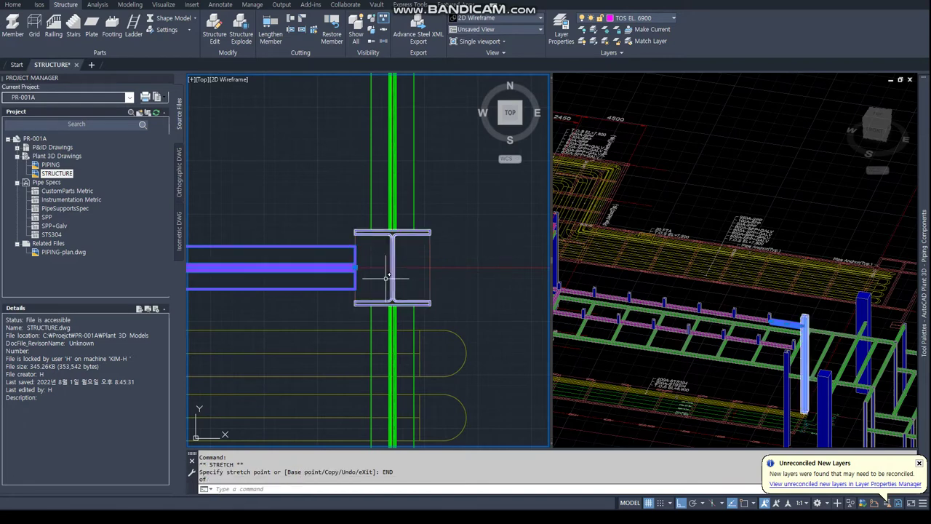
key("Escape")
key("Escape")
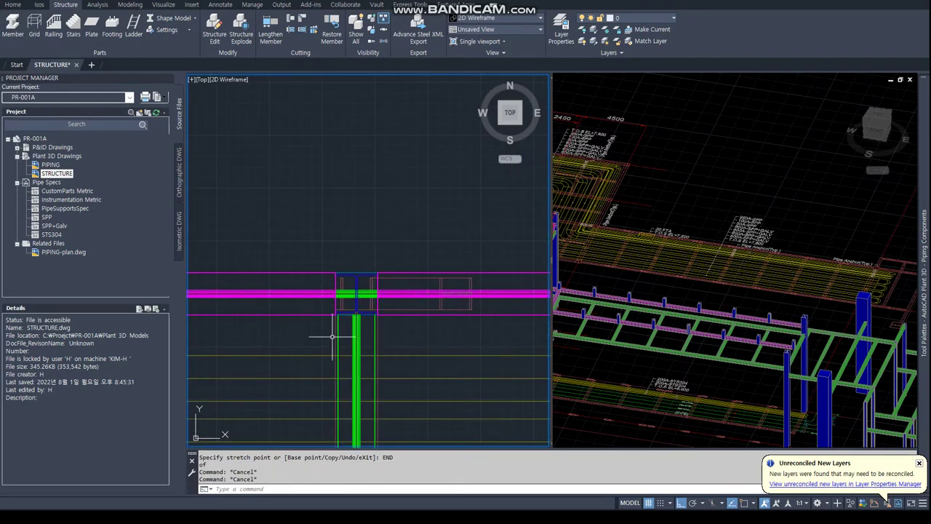
Copy the cross member from a nearest-point base to the next bay, perpendicular to the grid line.
scroll(332, 336, "down", 3)
middle_click_drag(473, 272, 349, 240)
scroll(357, 242, "up", 3)
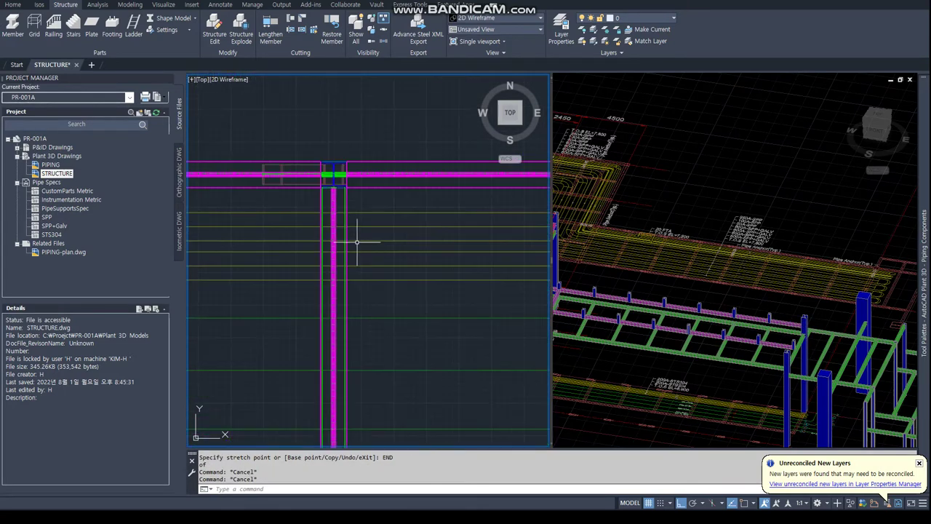
scroll(356, 241, "down", 3)
type("co")
key("Return")
scroll(364, 333, "up", 3)
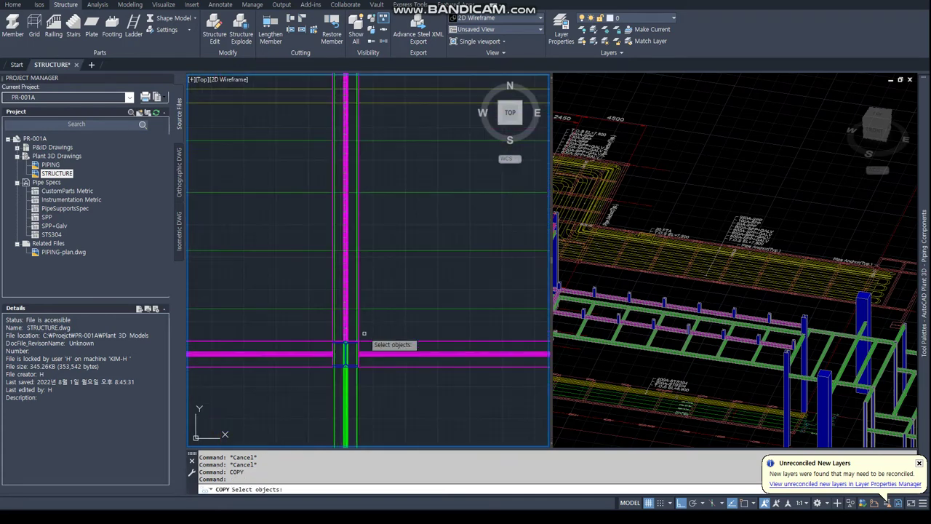
left_click(355, 335)
scroll(356, 335, "down", 3)
scroll(413, 315, "up", 3)
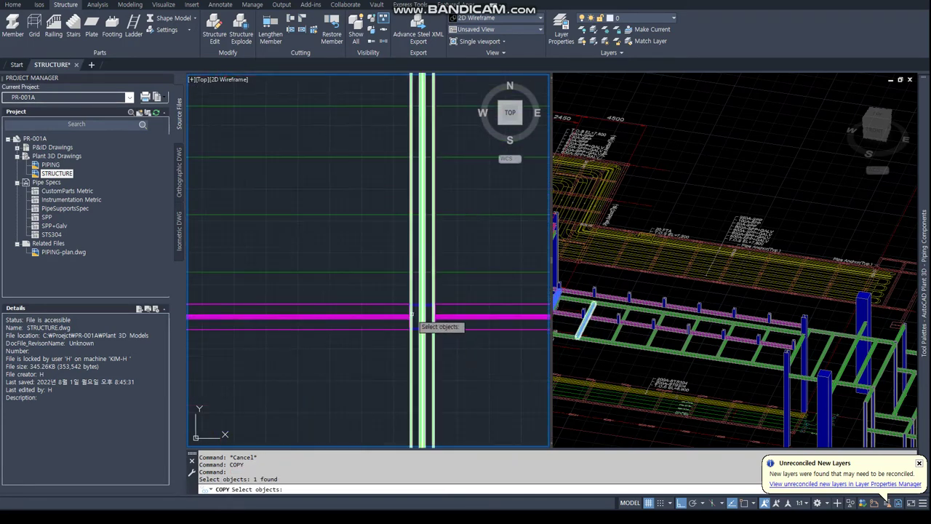
scroll(412, 314, "down", 3)
scroll(383, 340, "down", 3)
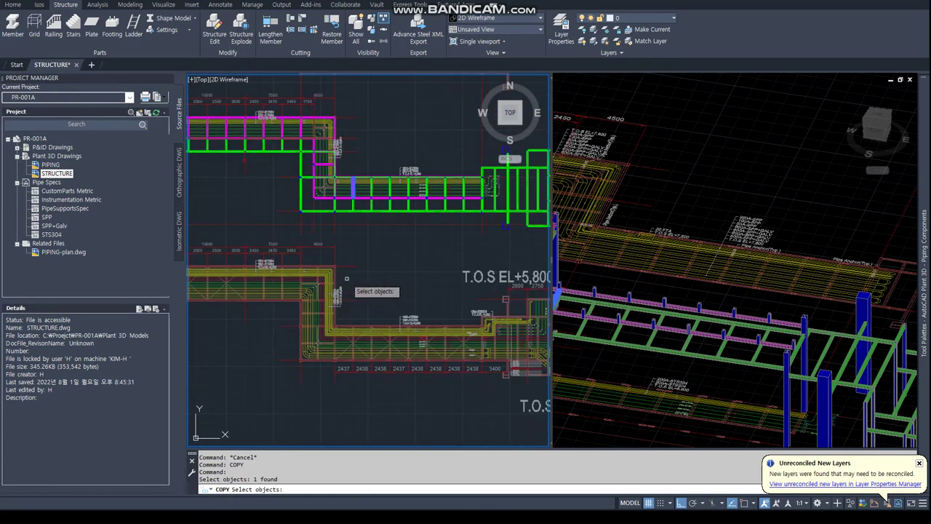
key("Return")
type("nea")
key("Return")
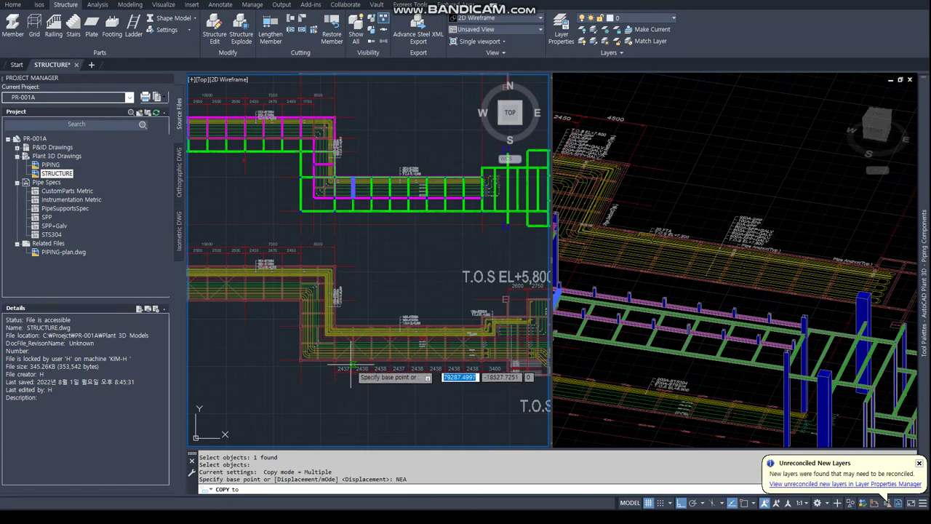
left_click(351, 364)
scroll(352, 364, "up", 5)
scroll(364, 363, "up", 3)
type("per")
key("Return")
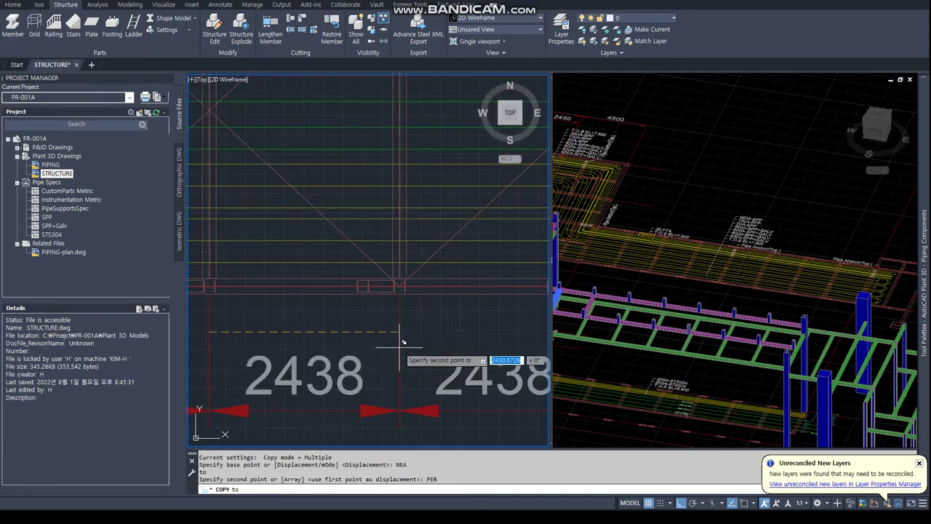
left_click(399, 347)
Place further cross-member copies in the following bays, each snapped perpendicular to a line.
scroll(399, 347, "down", 3)
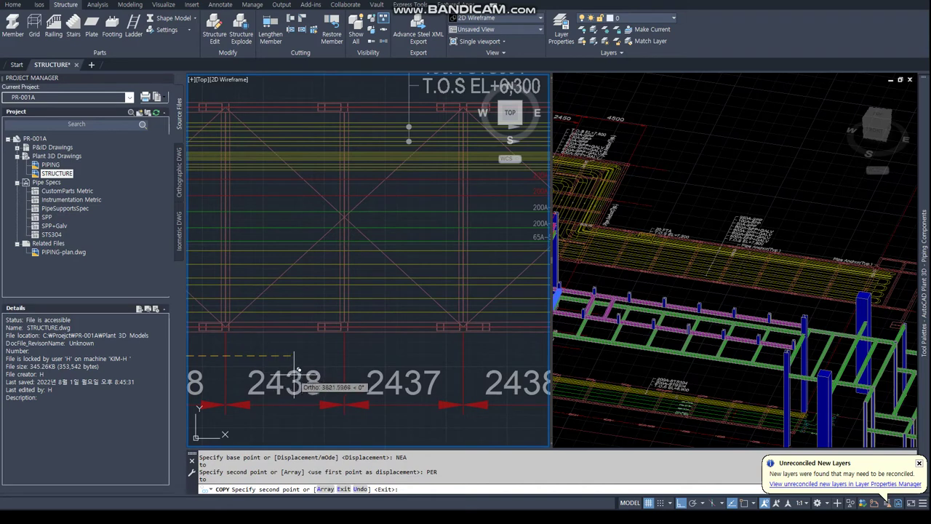
type("per")
key("Return")
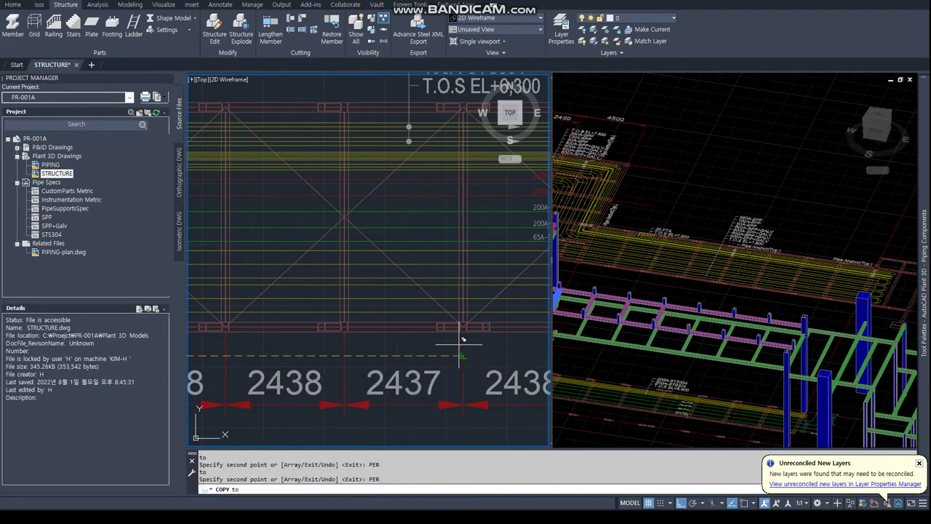
left_click(480, 357)
mouse_move(480, 356)
middle_mouse_down()
mouse_move(244, 359)
mouse_move(275, 357)
middle_mouse_up()
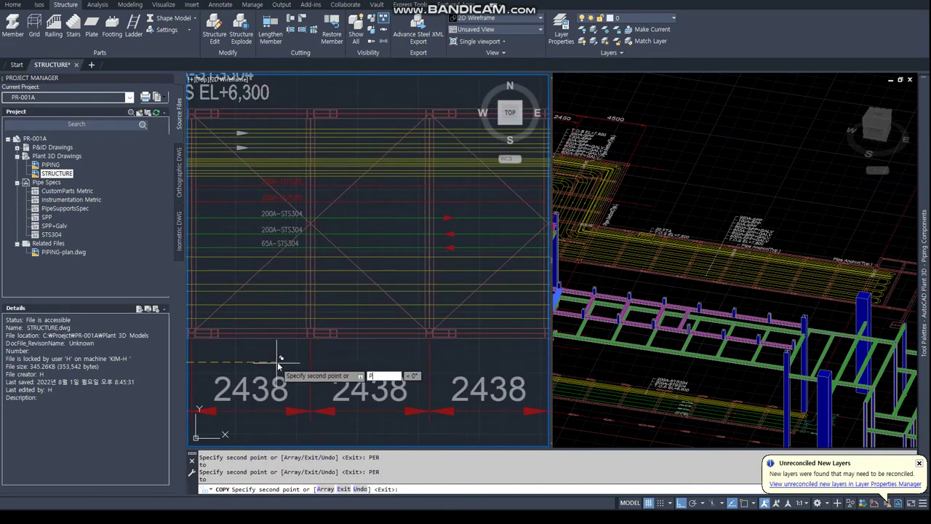
type("er")
key("Return")
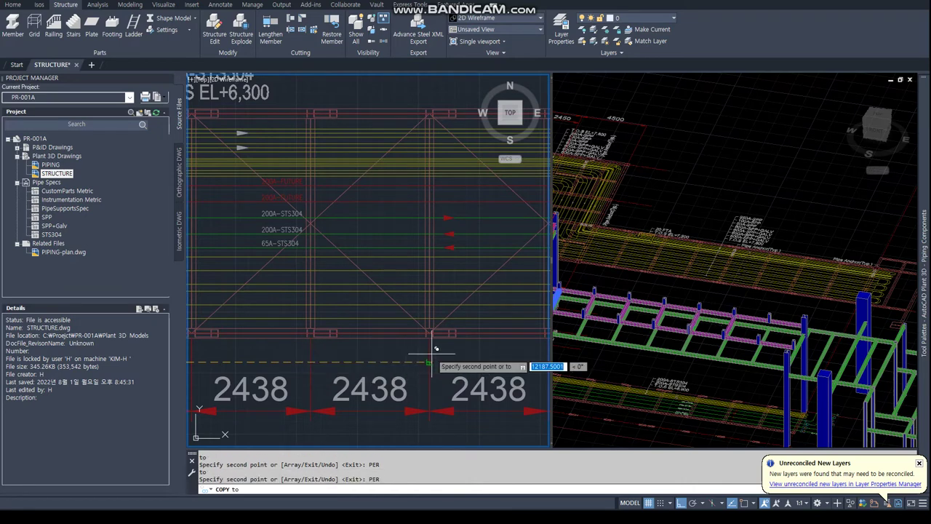
middle_click_drag(478, 357, 245, 345)
type("P")
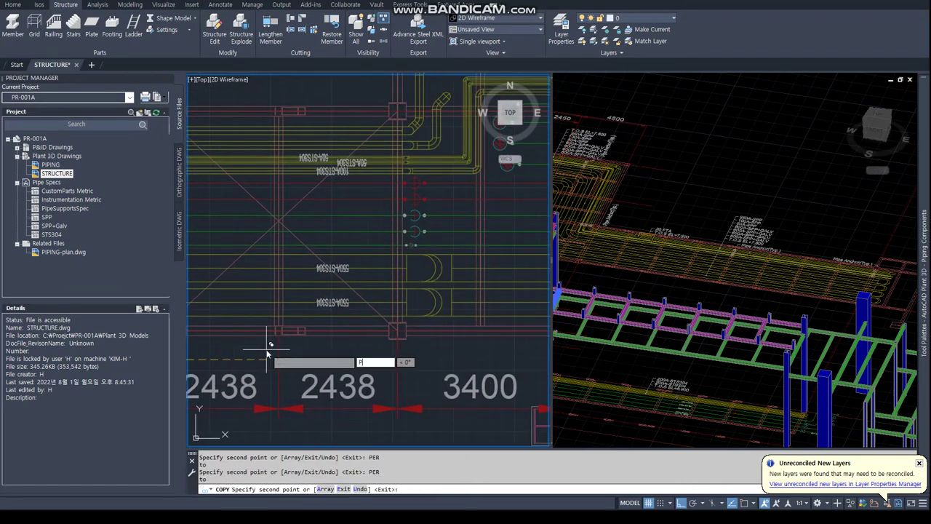
type("er")
key("Return")
left_click(277, 359)
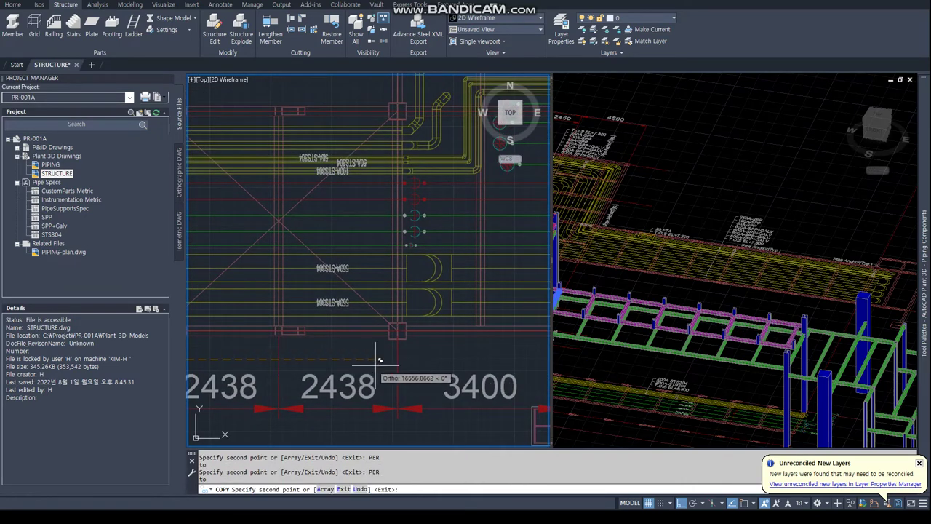
type("per")
key("Return")
left_click(399, 359)
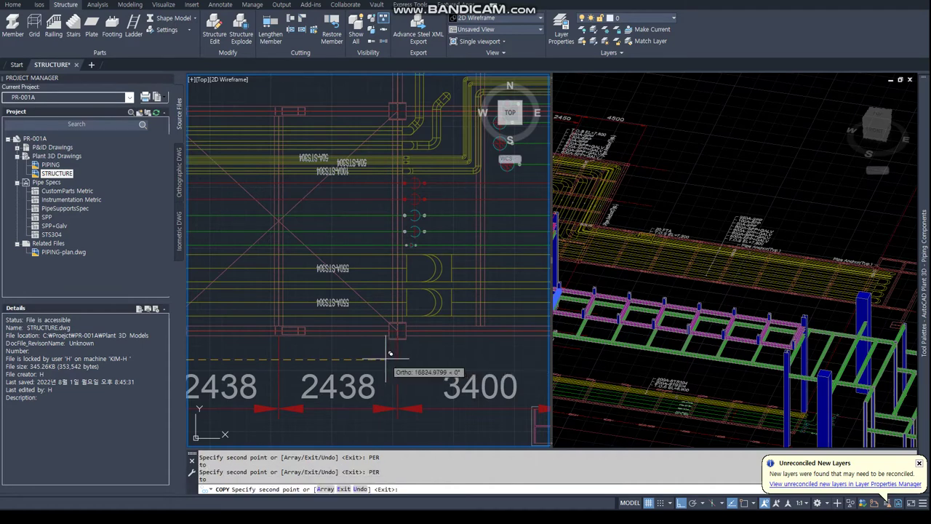
scroll(378, 328, "down", 3)
scroll(373, 295, "up", 3)
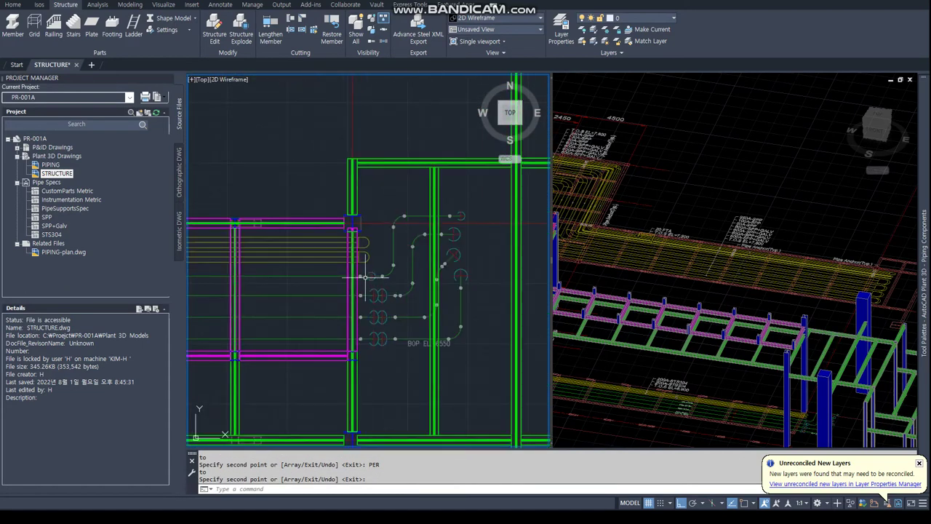
scroll(363, 276, "down", 2)
End the copy and switch to a single full-size 3D viewport.
left_click(798, 369)
key("Escape")
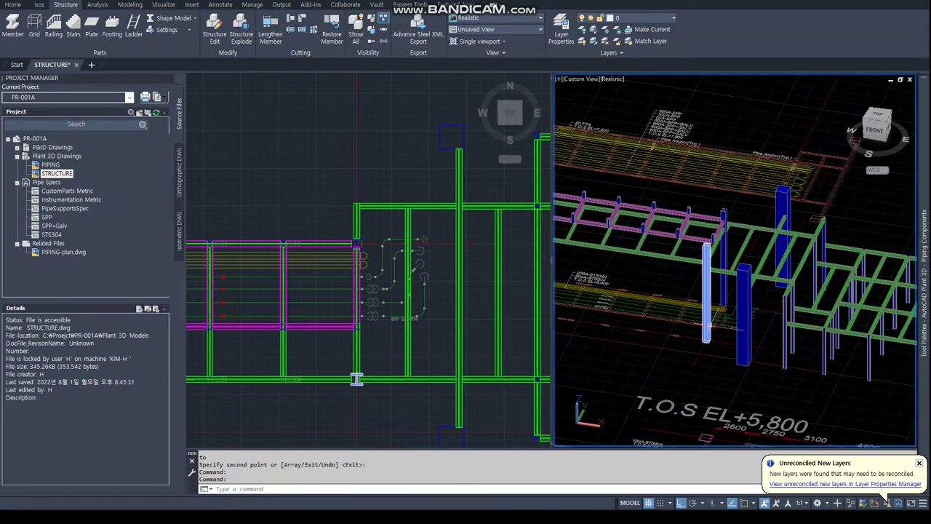
mouse_move(798, 370)
middle_mouse_down("shift")
mouse_move(734, 305)
mouse_move(768, 305)
middle_mouse_up("shift")
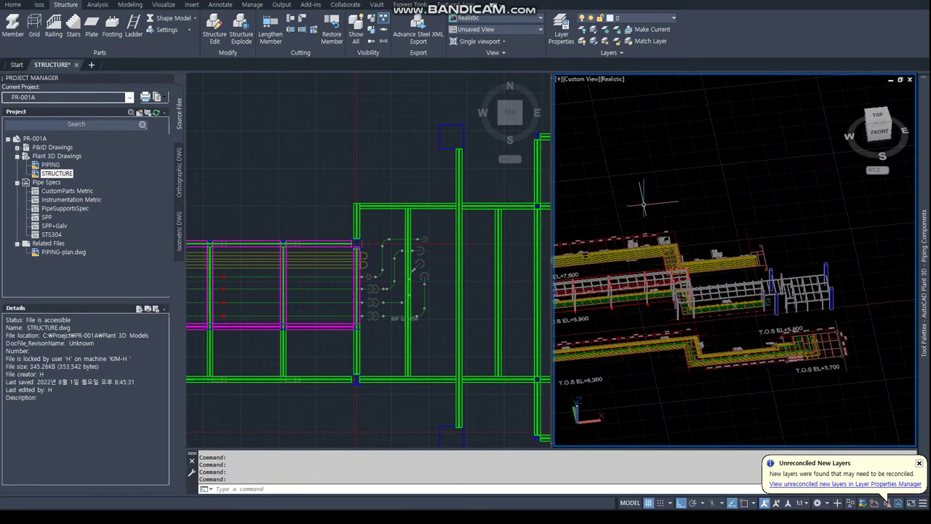
type("VPORTS")
key("Return")
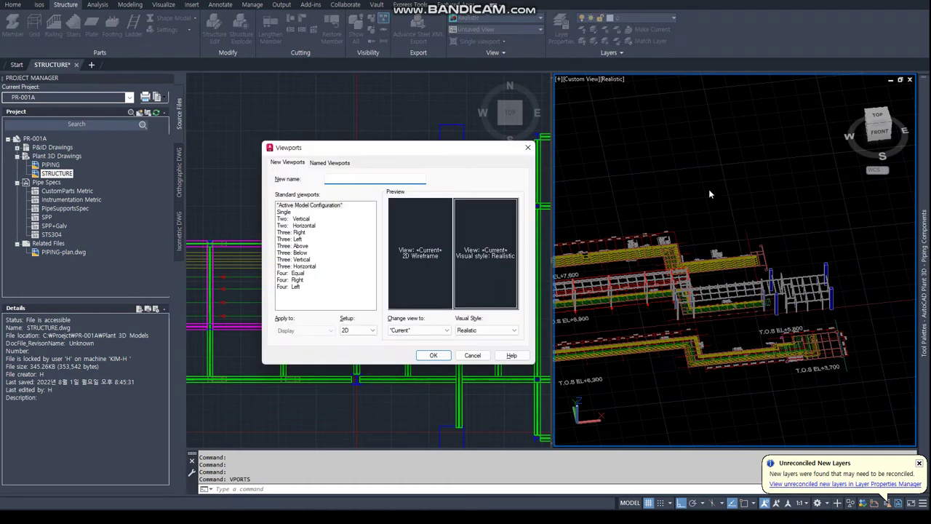
left_click(433, 355)
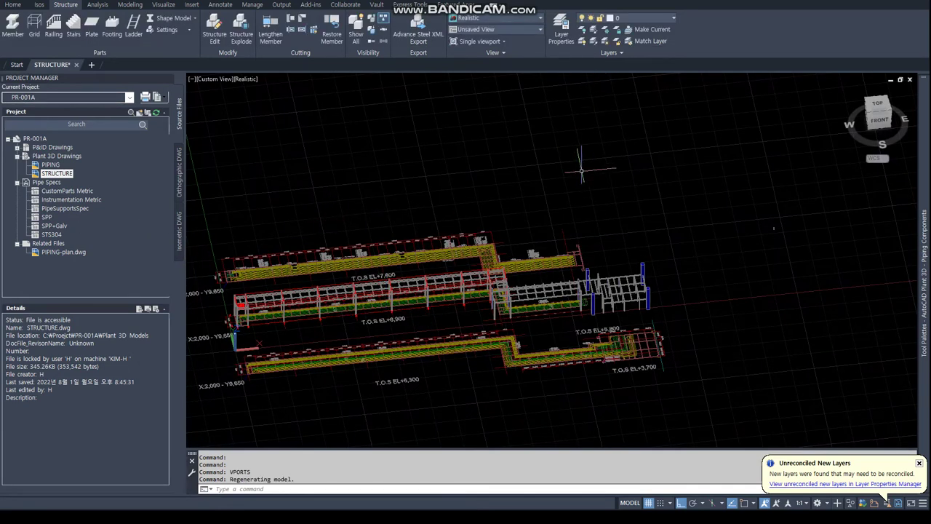
Check the TOS EL. 7600 and GRID layers in the layer list.
type("LAYER")
key("Return")
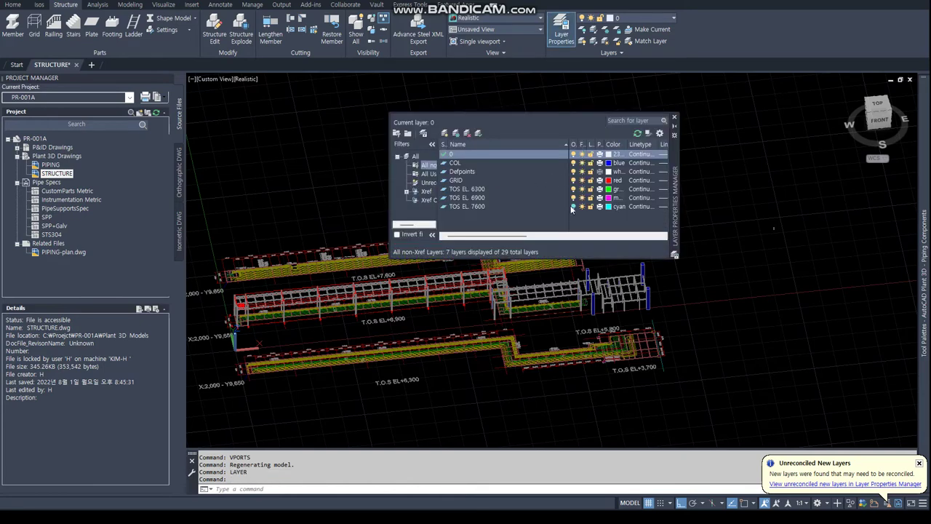
left_click(572, 207)
left_click(574, 181)
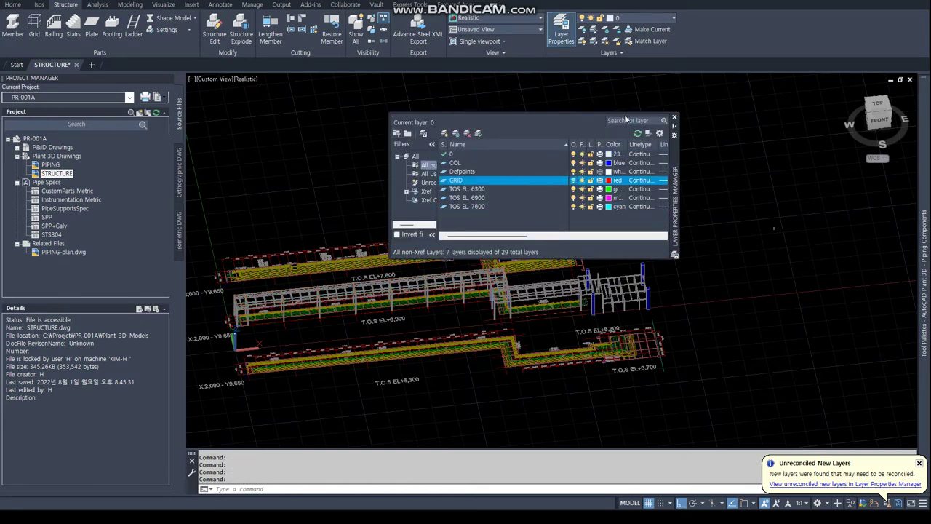
left_click(673, 117)
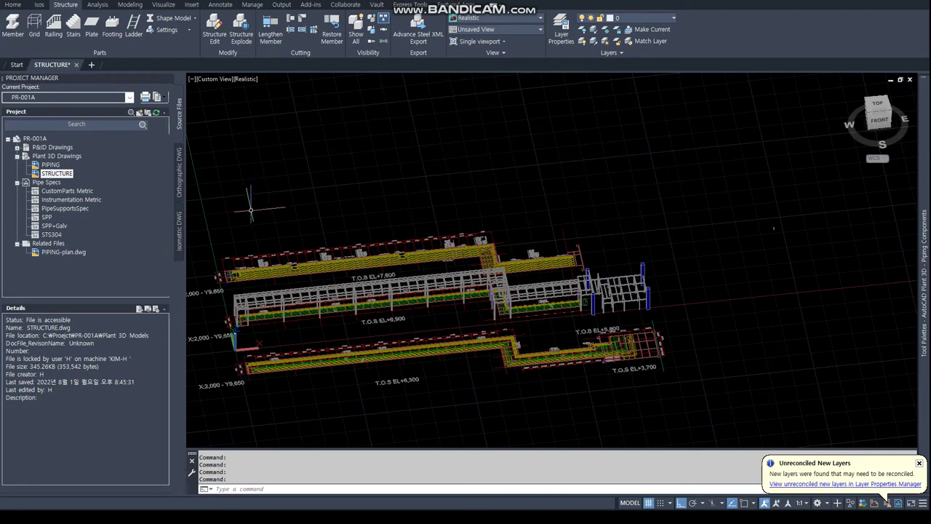
Unload the PIPING-plan external reference.
type("xref")
key("Return")
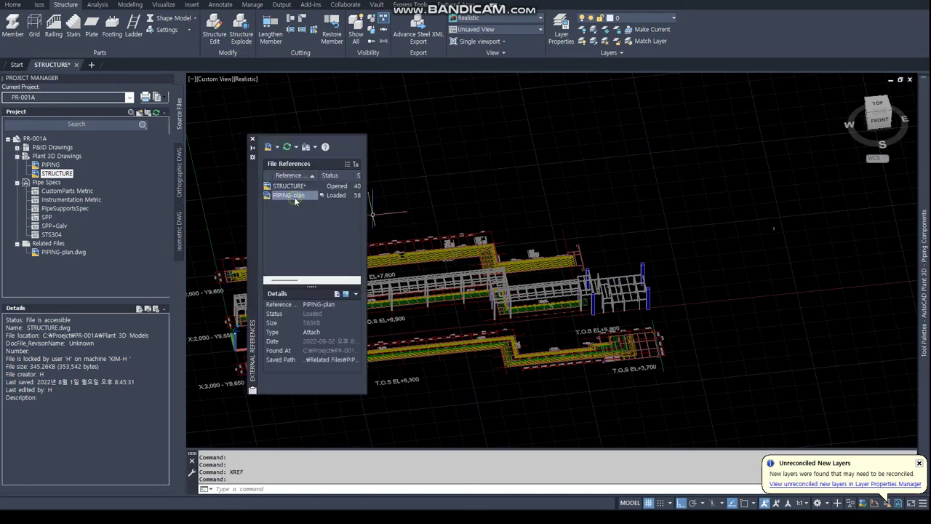
right_click(295, 196)
left_click(334, 231)
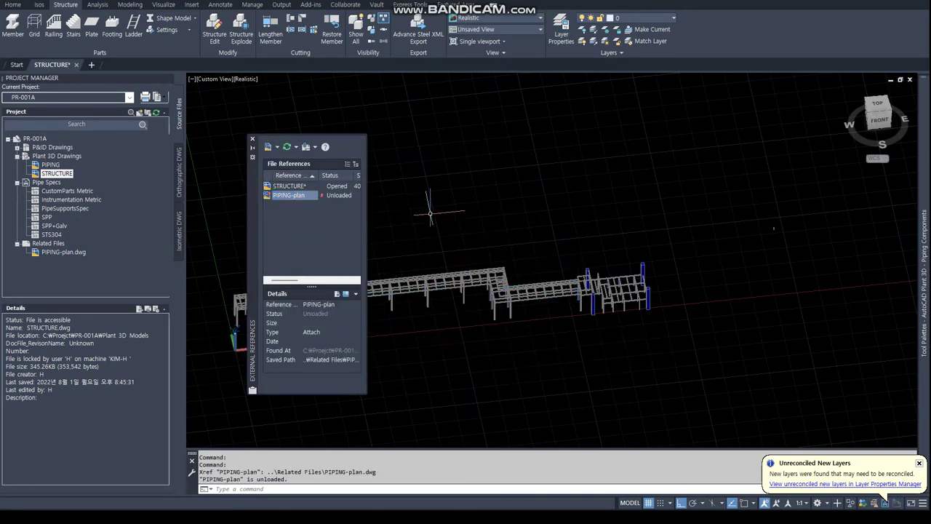
left_click(252, 139)
Set the visual style to Realistic.
key("Return")
scroll(371, 288, "up", 2)
type("R")
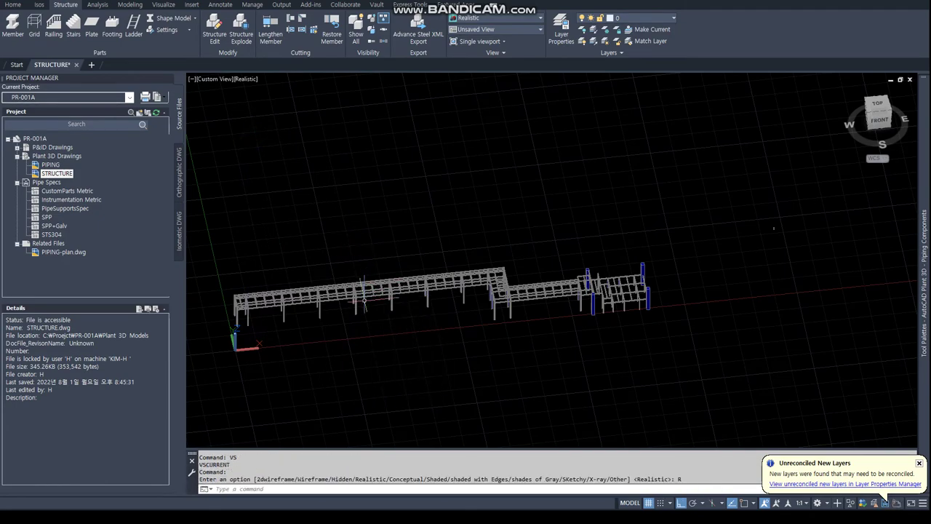
type("r")
key("Return")
scroll(507, 299, "up", 3)
scroll(507, 299, "up", 3)
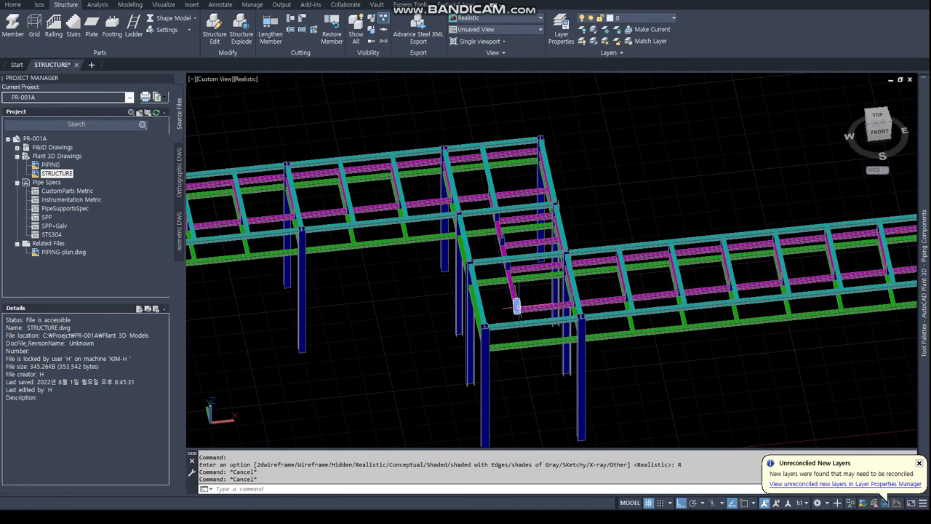
Show the whole rack in southeast isometric view with Zoom All.
mouse_move(517, 307)
middle_mouse_down("shift")
mouse_move(464, 235)
mouse_move(407, 211)
mouse_move(401, 219)
mouse_move(782, 215)
mouse_move(848, 165)
middle_mouse_up("shift")
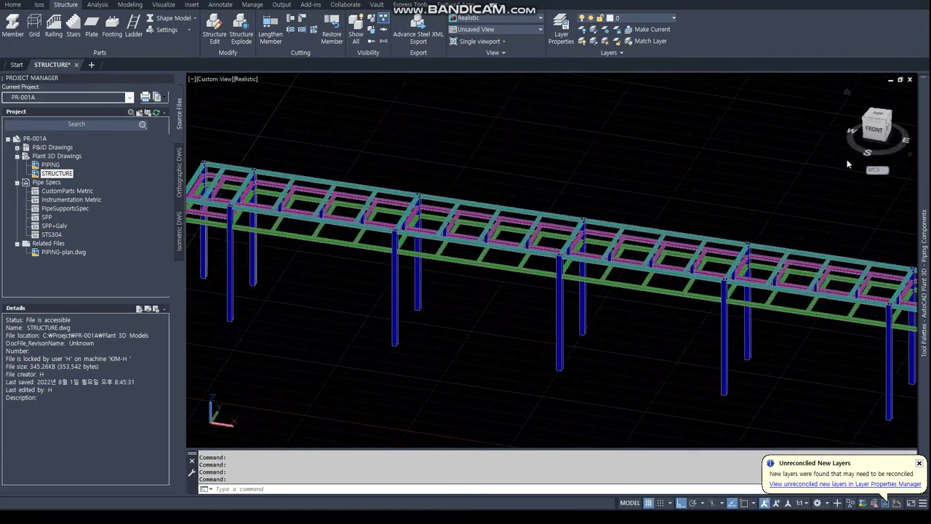
left_click(887, 122)
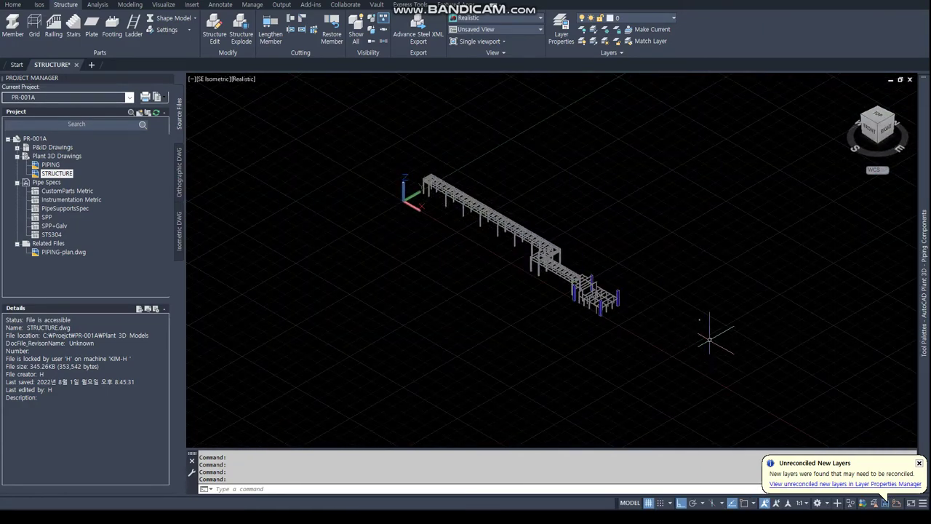
key("Escape")
key("Escape")
scroll(713, 284, "down", 5)
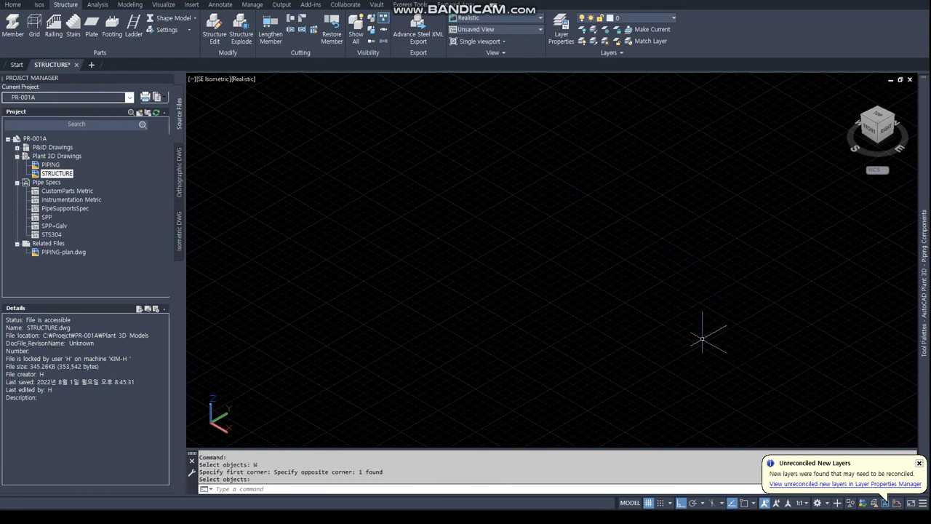
type("z")
key("Return")
type("a")
key("Return")
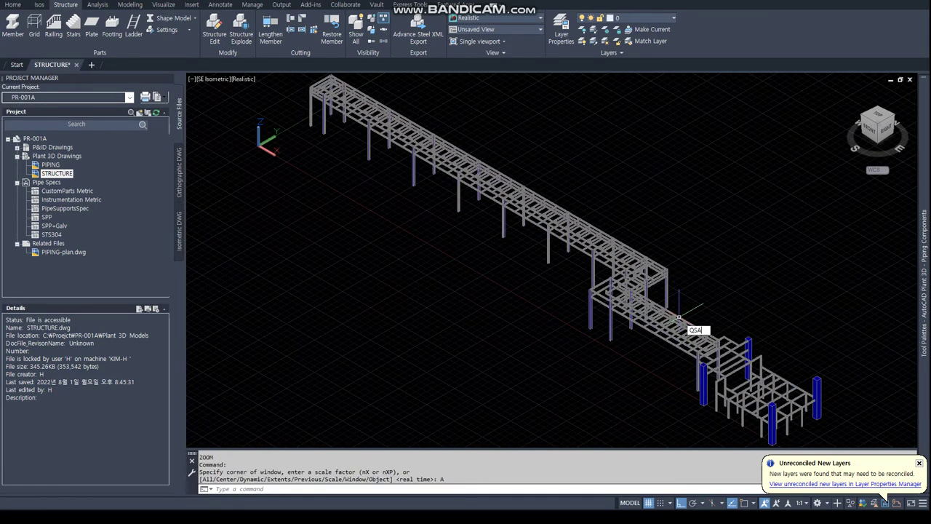
Quick-save the drawing and open the Purge dialog.
type("VE")
key("Return")
type("purge")
key("Return")
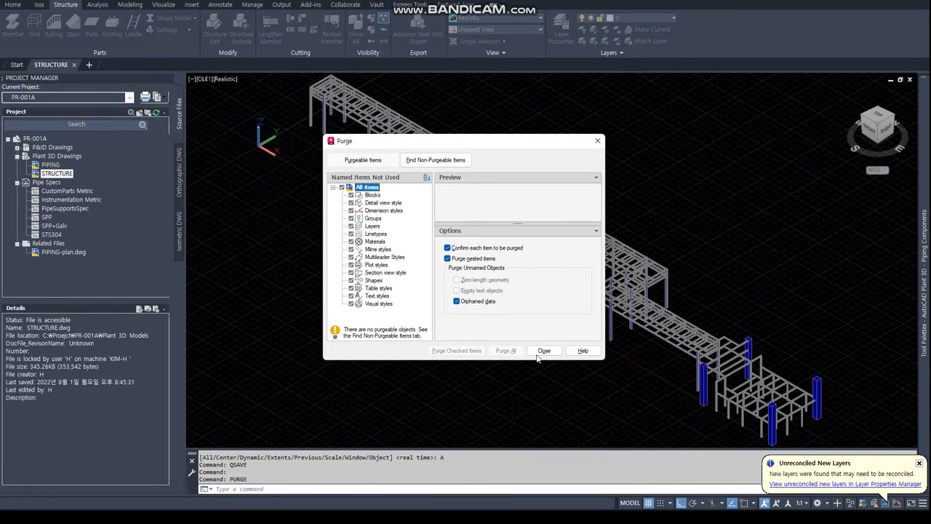
Close Purge, switch to the X-Ray visual style and orbit around the rack.
left_click(541, 351)
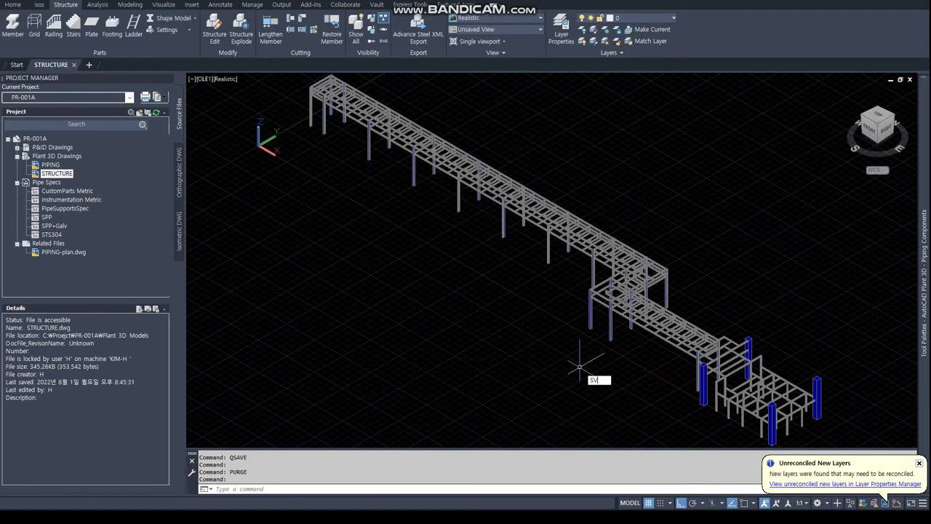
type("vs")
key("Return")
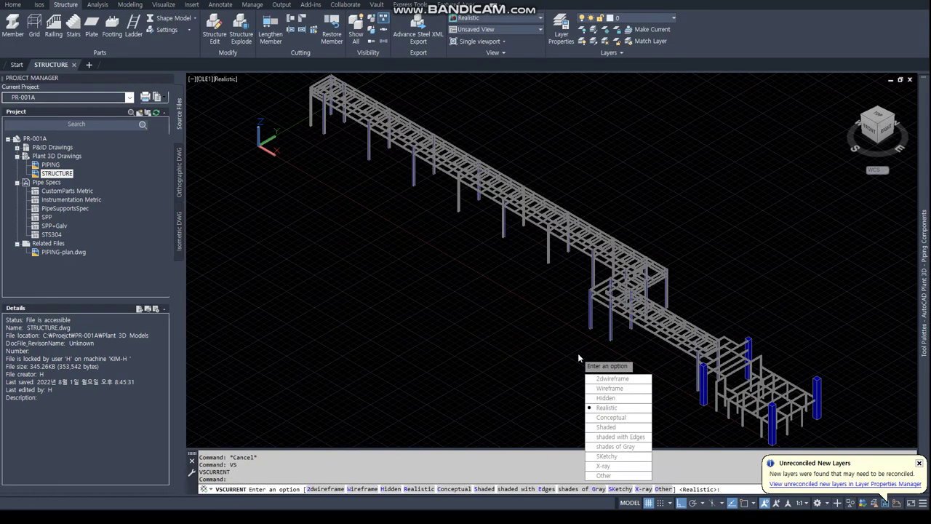
type("x")
key("Return")
scroll(708, 325, "up", 5)
middle_click_drag(709, 325, 897, 335, "shift")
scroll(898, 336, "down", 5)
scroll(295, 384, "up", 5)
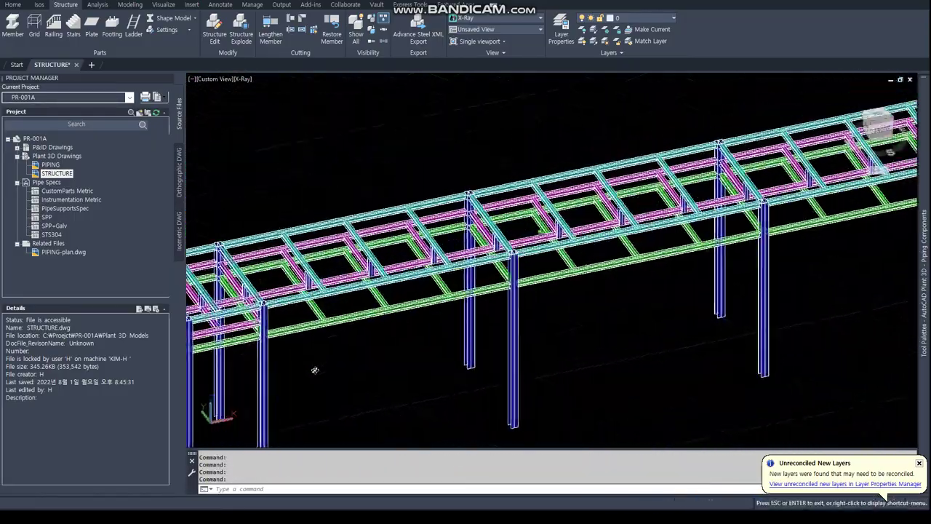
Orbit past the beams, return to the top plan view and open the PIPING drawing.
mouse_move(312, 369)
middle_mouse_down("shift")
mouse_move(535, 287)
mouse_move(468, 251)
mouse_move(556, 320)
mouse_move(557, 222)
middle_mouse_up("shift")
scroll(557, 223, "down", 3)
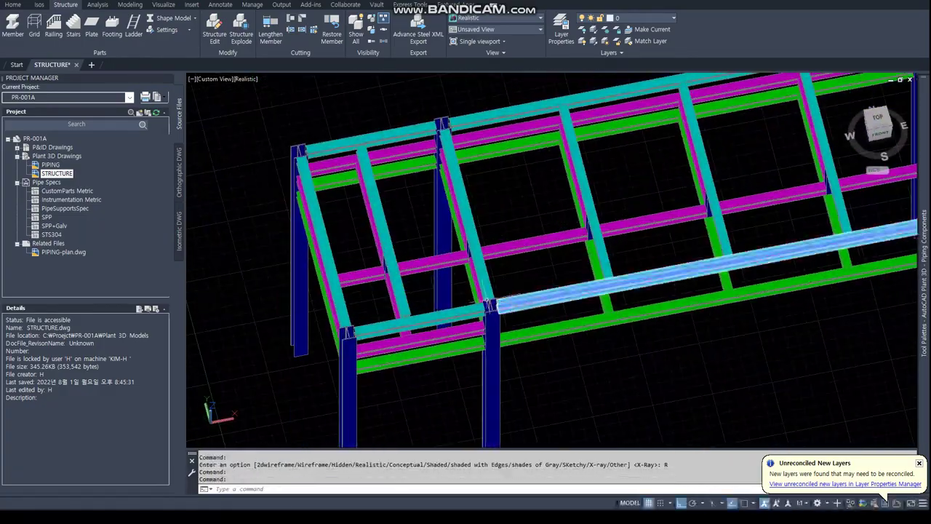
scroll(591, 295, "down", 4)
middle_click_drag(590, 295, 462, 288, "shift")
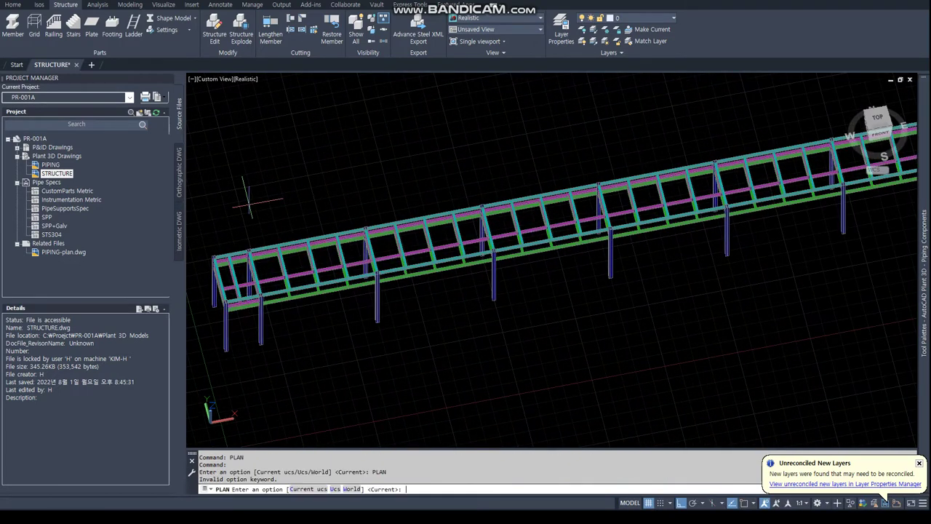
key("Return")
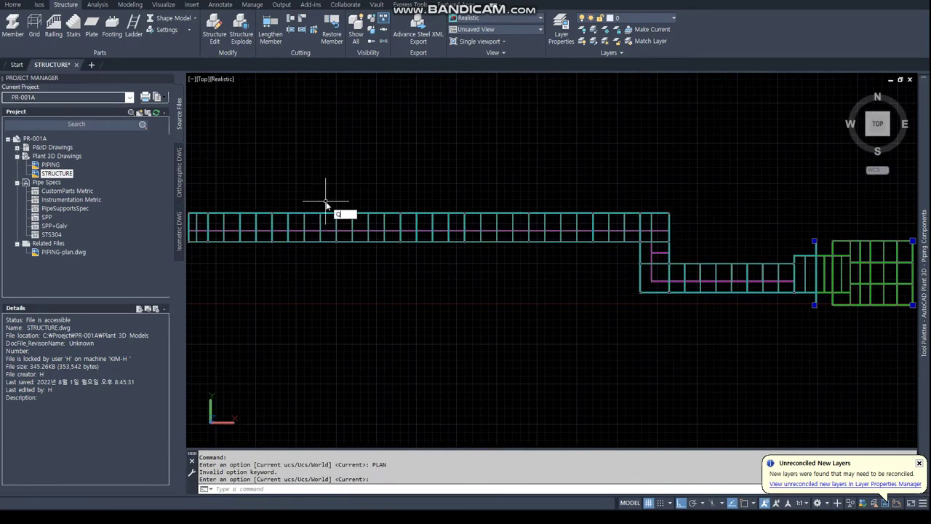
double_click(45, 165)
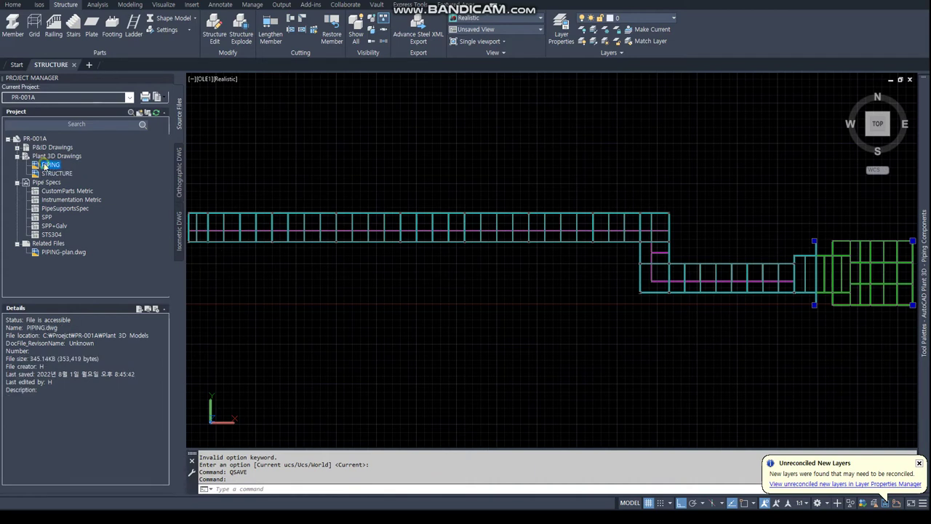
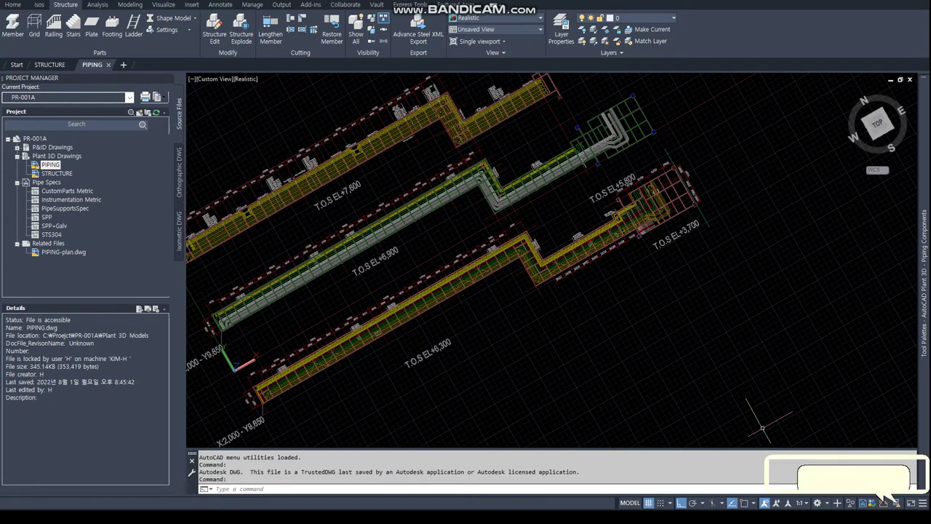
Orbit and zoom to a low side view of the rack and select a pipe fitting.
scroll(237, 320, "up", 5)
middle_click_drag(237, 320, 504, 155, "shift")
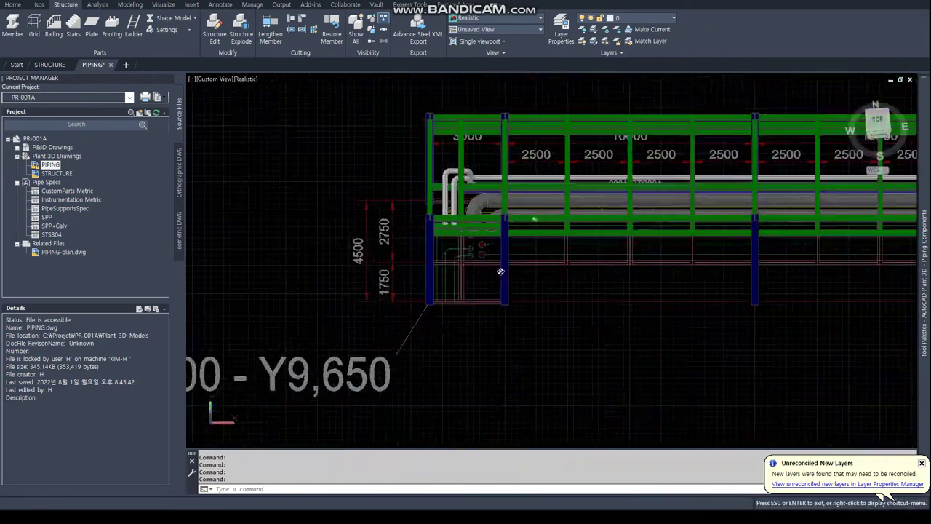
scroll(503, 155, "up", 5)
scroll(449, 239, "up", 3)
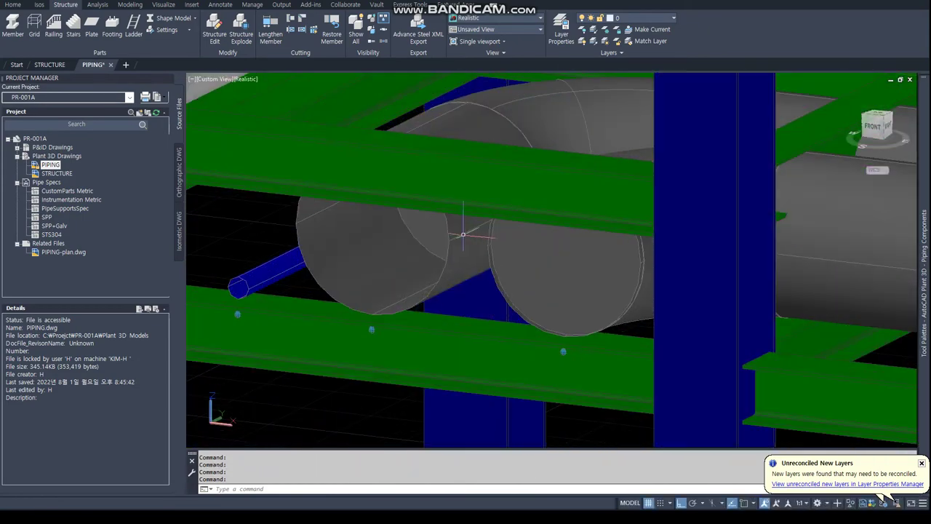
left_click(452, 225)
Inspect the pipes resting on the beams, then switch to the STRUCTURE drawing.
scroll(546, 294, "down", 3)
middle_click_drag(525, 324, 552, 376, "shift")
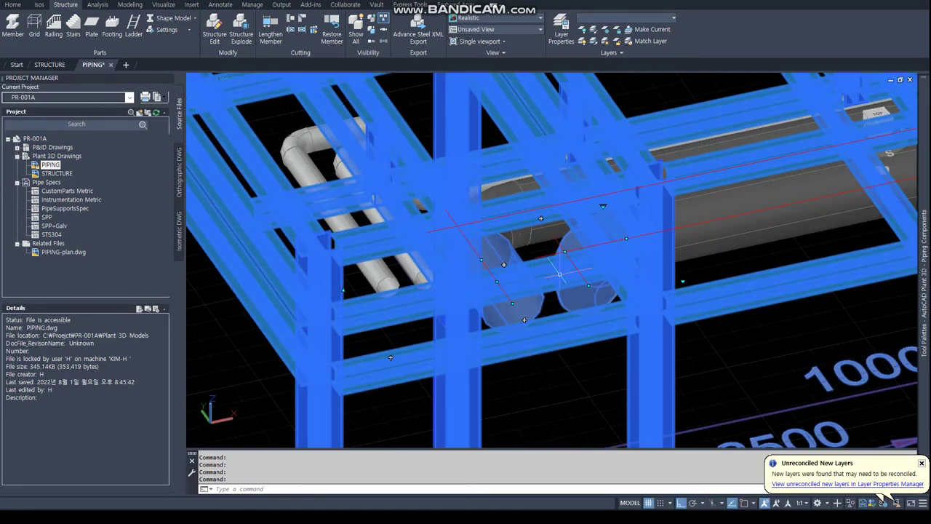
key("Escape")
key("Escape")
mouse_move(558, 369)
middle_mouse_down("shift")
mouse_move(493, 367)
mouse_move(472, 259)
middle_mouse_up("shift")
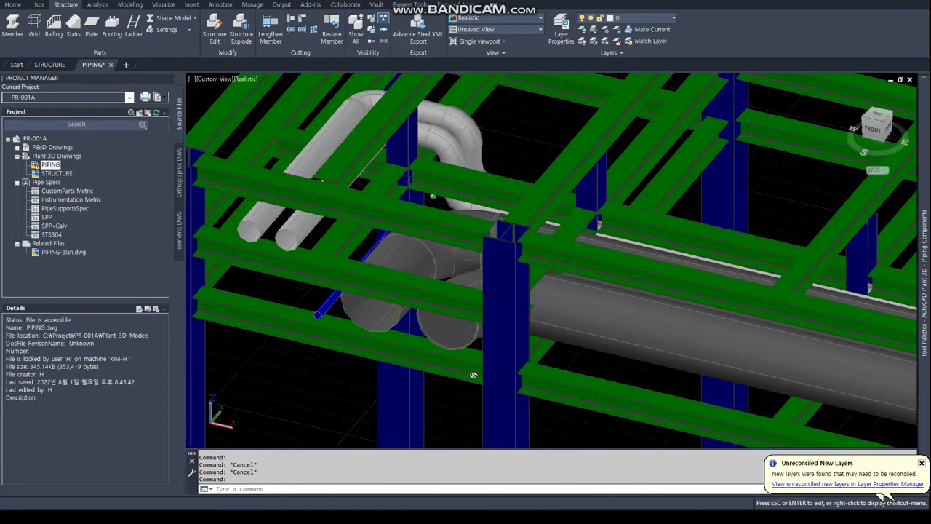
left_click(51, 65)
Shorten the rack beam by grip-stretching its end to a member endpoint with END snap.
mouse_move(435, 335)
middle_mouse_down("shift")
mouse_move(322, 272)
mouse_move(303, 210)
middle_mouse_up("shift")
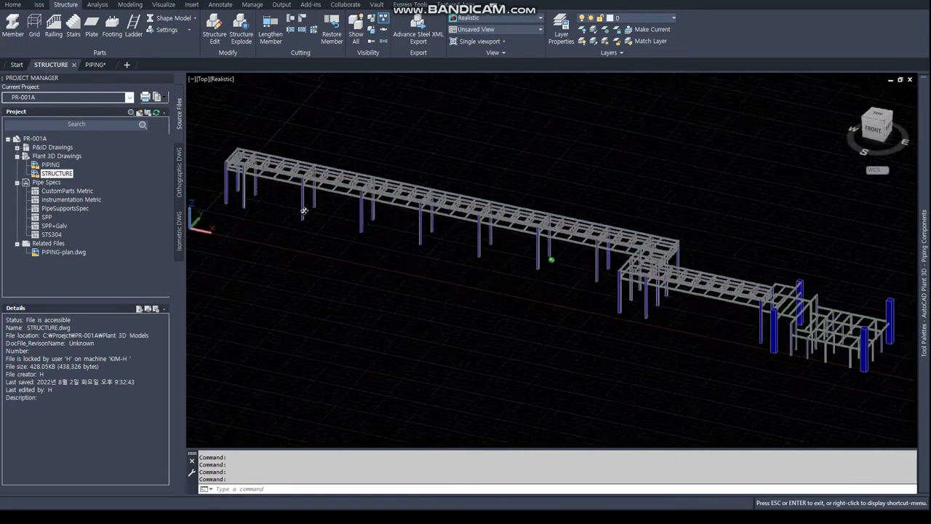
scroll(433, 240, "up", 5)
scroll(433, 240, "up", 4)
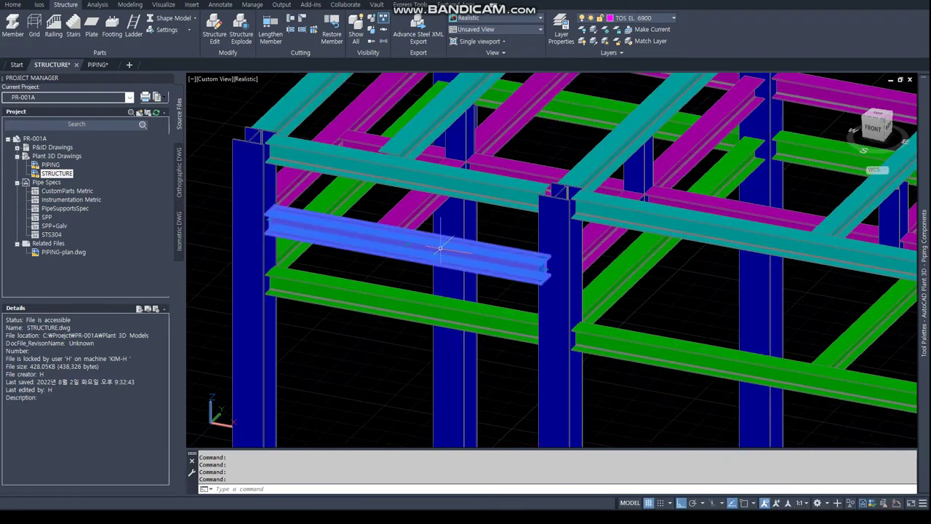
left_click(545, 268)
type("END")
key("Return")
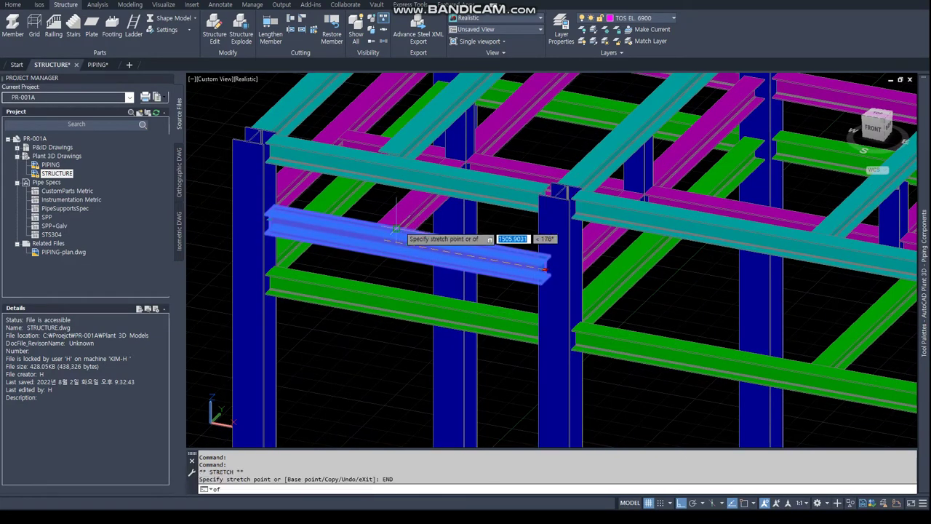
left_click(421, 250)
key("Escape")
key("Escape")
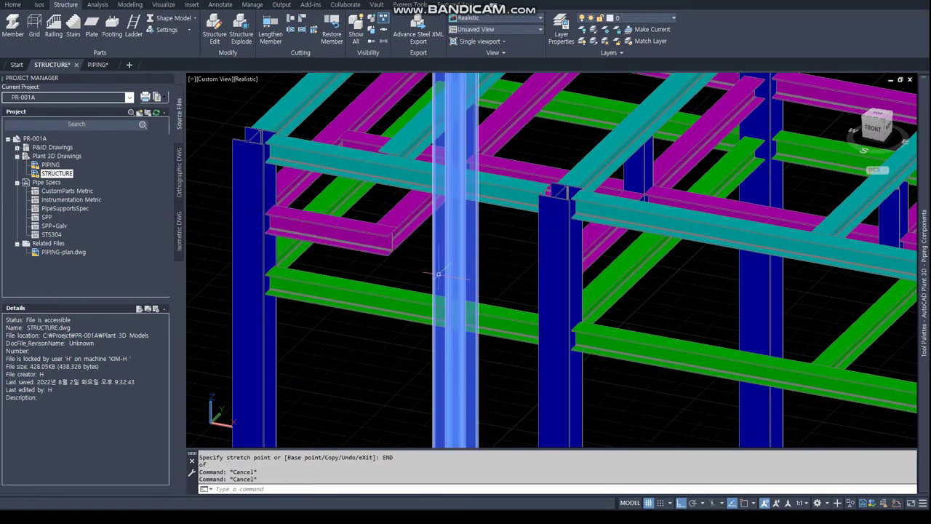
Reload the PIPING-plan external reference so its layout overlays the rack.
middle_click_drag(426, 248, 509, 263, "shift")
type("COPY")
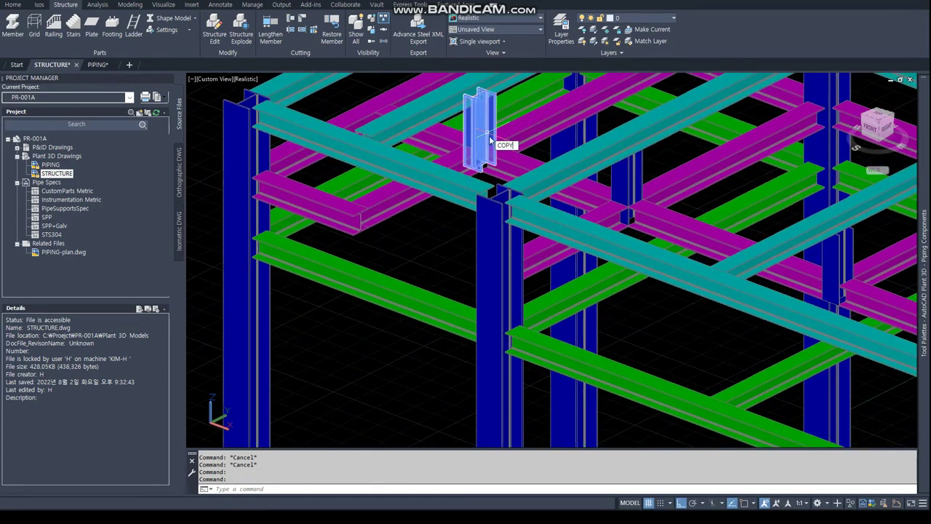
key("Return")
middle_click_drag(489, 141, 483, 276, "shift")
key("Escape")
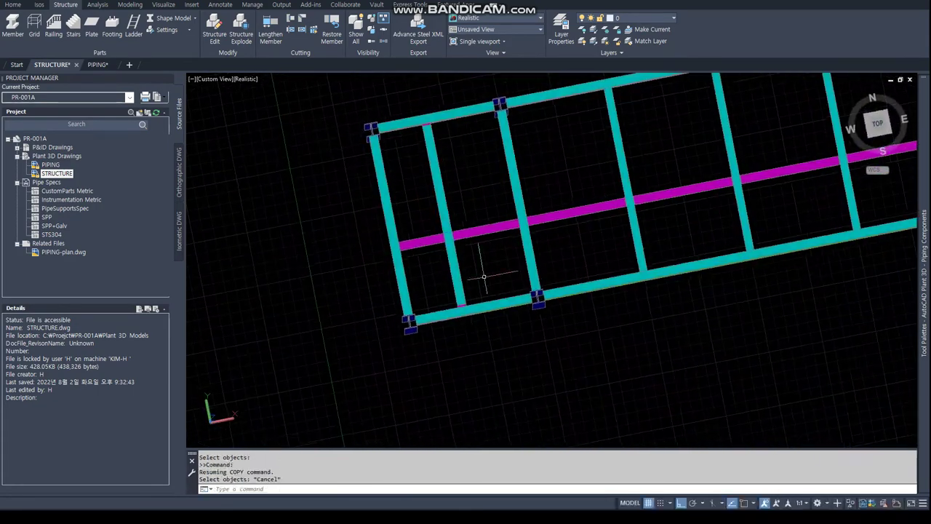
type("XREF")
key("Return")
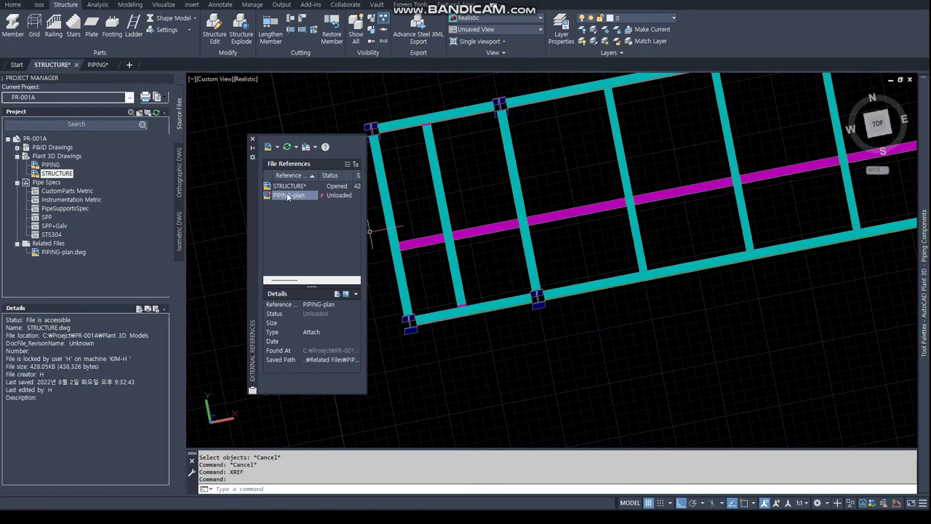
right_click(336, 196)
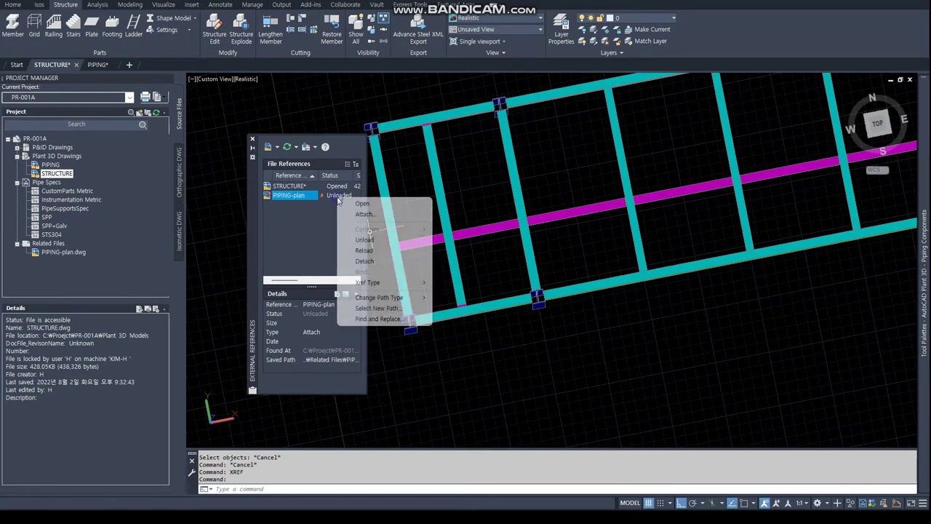
left_click(368, 251)
left_click(252, 138)
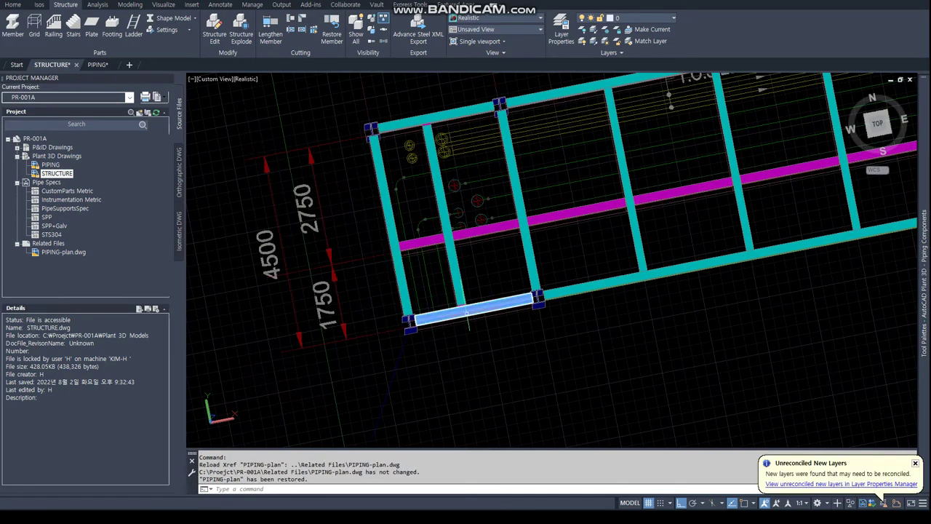
Copy a rack beam from a NEA-snapped base point to a point perpendicular to the end column.
mouse_move(438, 281)
middle_mouse_down("shift")
mouse_move(471, 176)
mouse_move(509, 140)
middle_mouse_up("shift")
type("c")
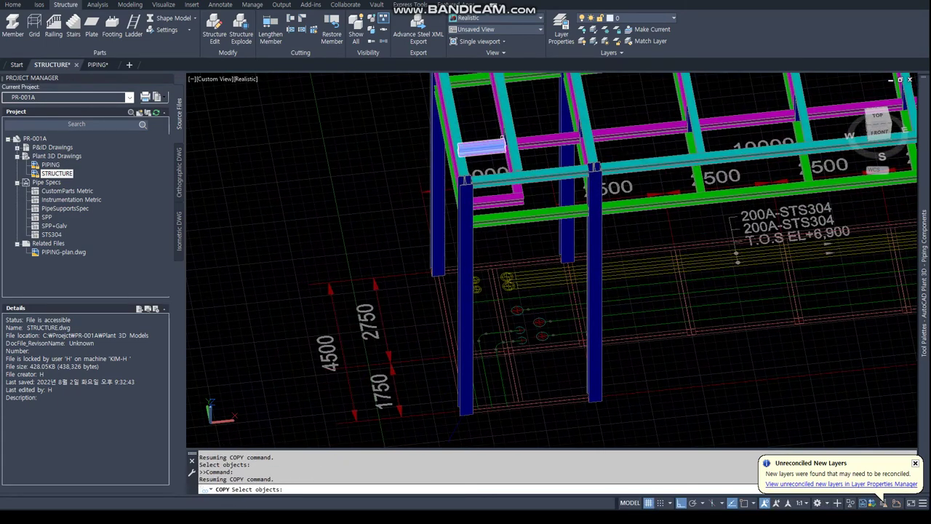
key("Return")
type("NEA")
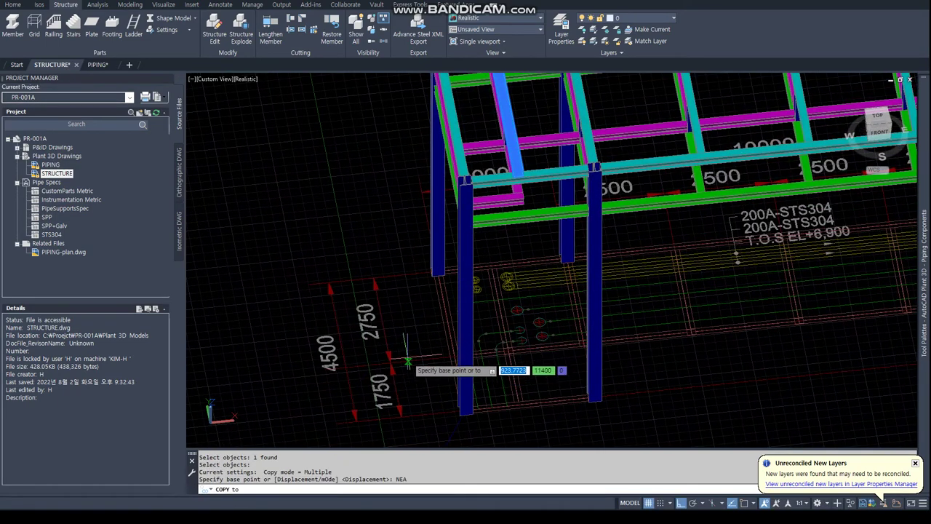
key("Return")
left_click(409, 363)
type("ER")
key("Return")
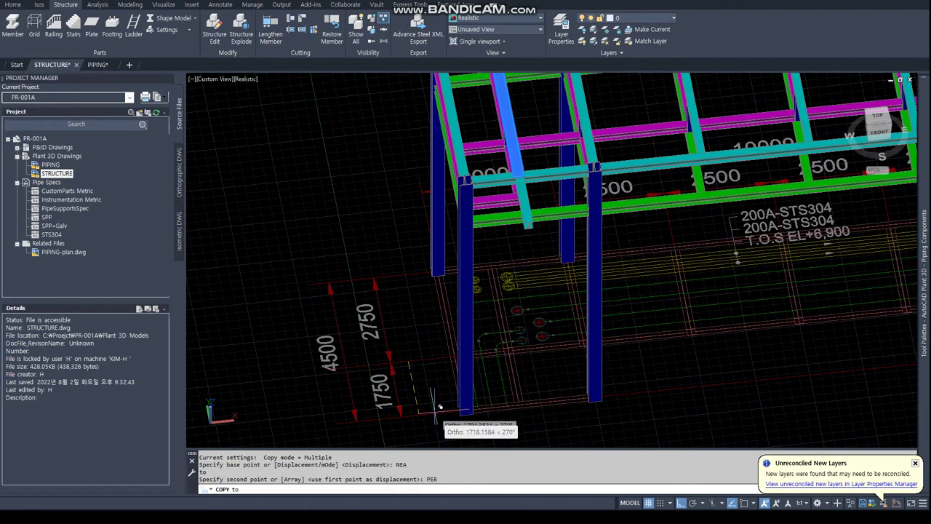
left_click(439, 407)
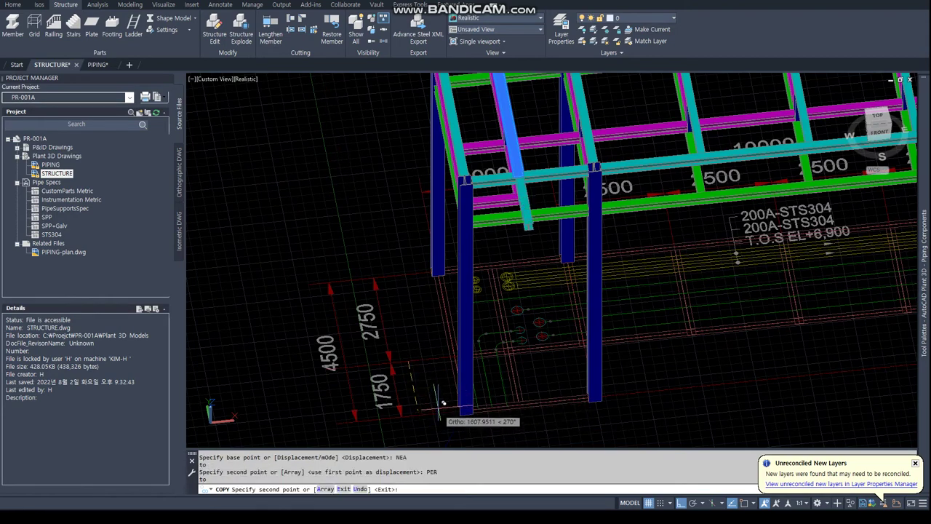
key("Return")
mouse_move(443, 405)
middle_mouse_down("shift")
mouse_move(525, 250)
mouse_move(496, 336)
mouse_move(407, 378)
middle_mouse_up("shift")
Copy a second member the same way, placing it perpendicular to the other column with PER snap.
key("Return")
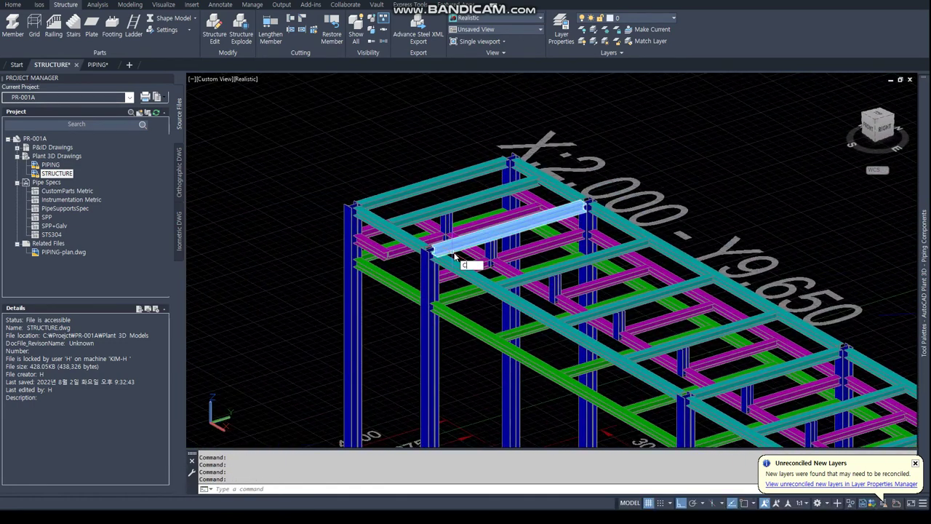
scroll(456, 266, "down", 2)
key("Return")
type("NEA")
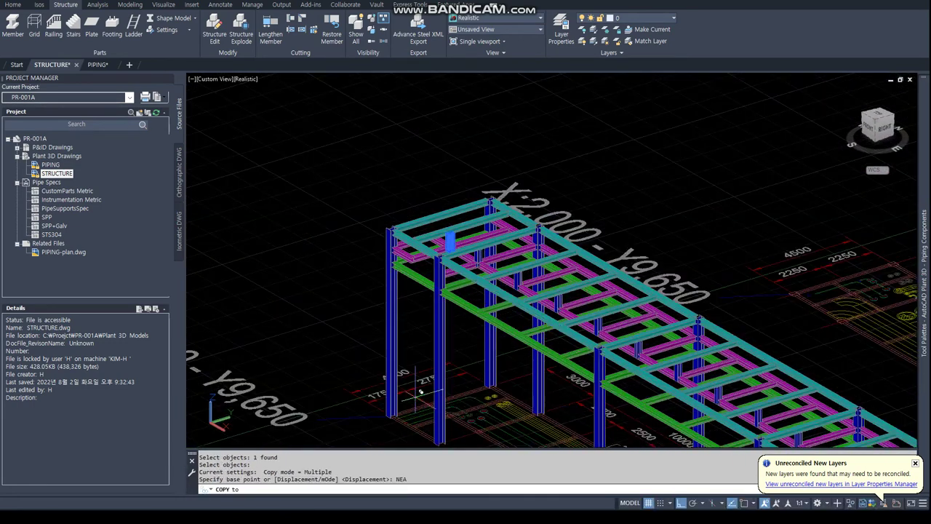
left_click(382, 404)
type("NEA")
left_click(363, 421)
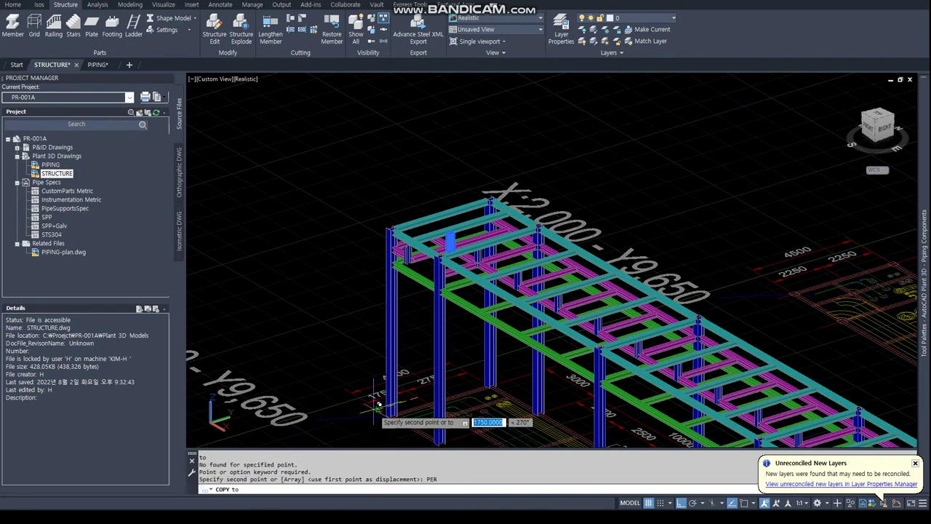
type("PER")
left_click(414, 269)
scroll(416, 249, "up", 3)
scroll(416, 248, "up", 2)
key("Return")
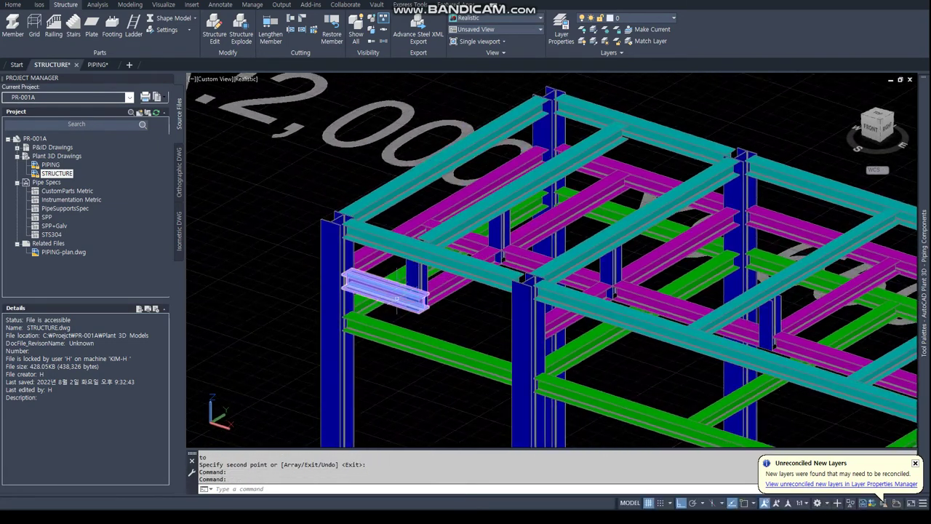
scroll(408, 276, "up", 2)
Stretch the copied member's end to a neighbouring endpoint using END snap.
scroll(420, 287, "up", 2)
left_click(419, 287)
type("END")
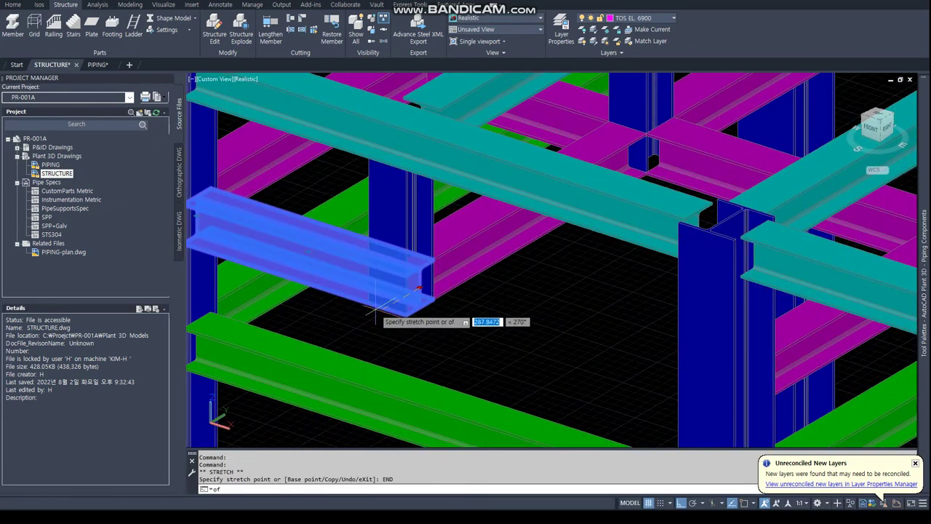
left_click(407, 314)
key("Escape")
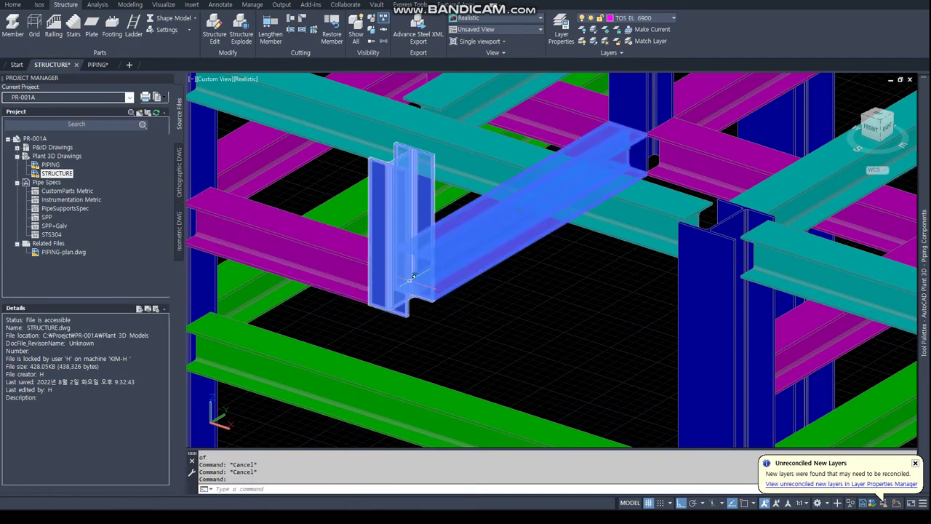
Select the new blue member and try stretching its end from other angles, cancelling each attempt.
middle_click_drag(407, 320, 379, 333, "shift")
left_click(364, 214)
left_click(342, 213)
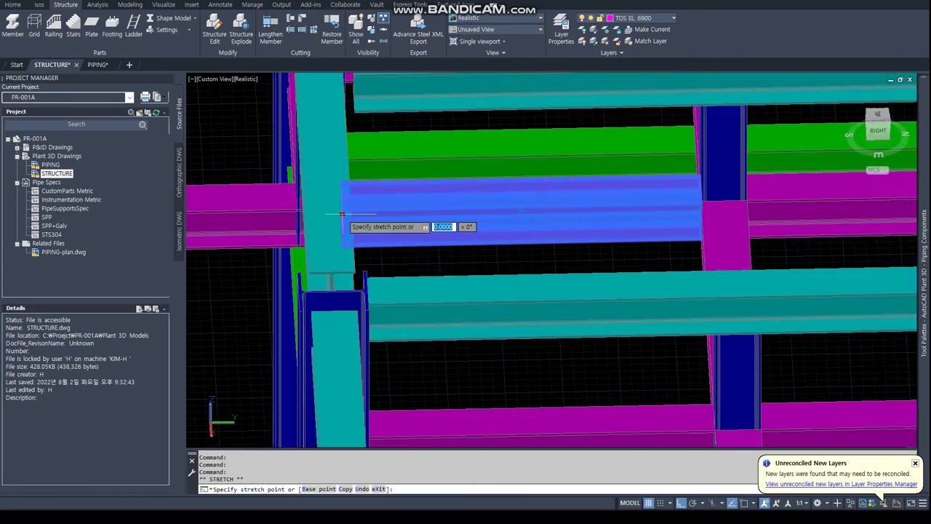
middle_click_drag(341, 213, 382, 191, "shift")
key("Escape")
scroll(415, 254, "down", 5)
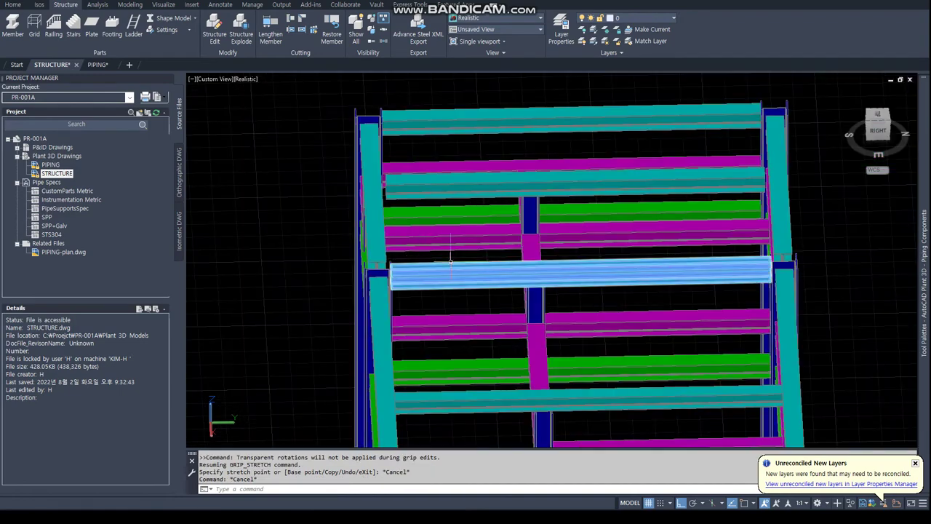
middle_click_drag(415, 254, 439, 200, "shift")
scroll(438, 200, "up", 4)
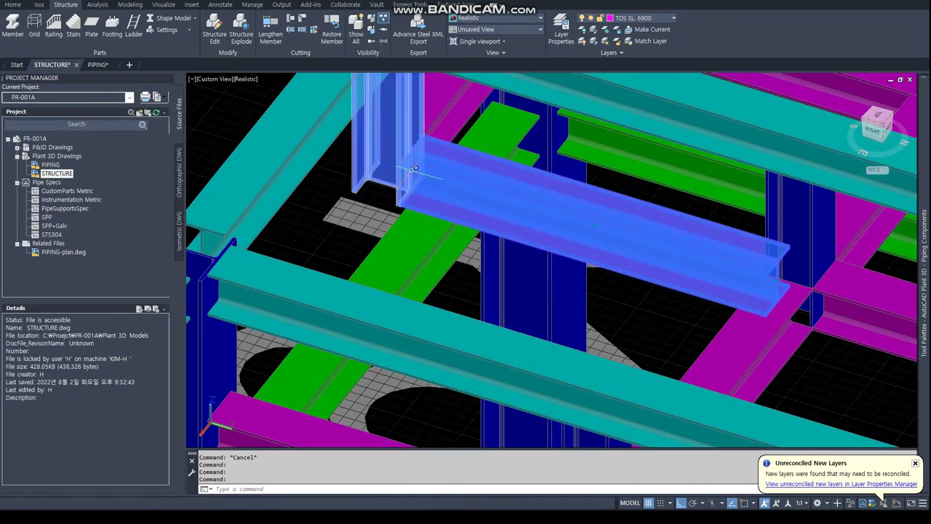
left_click(411, 171)
key("Escape")
key("Escape")
scroll(466, 218, "down", 5)
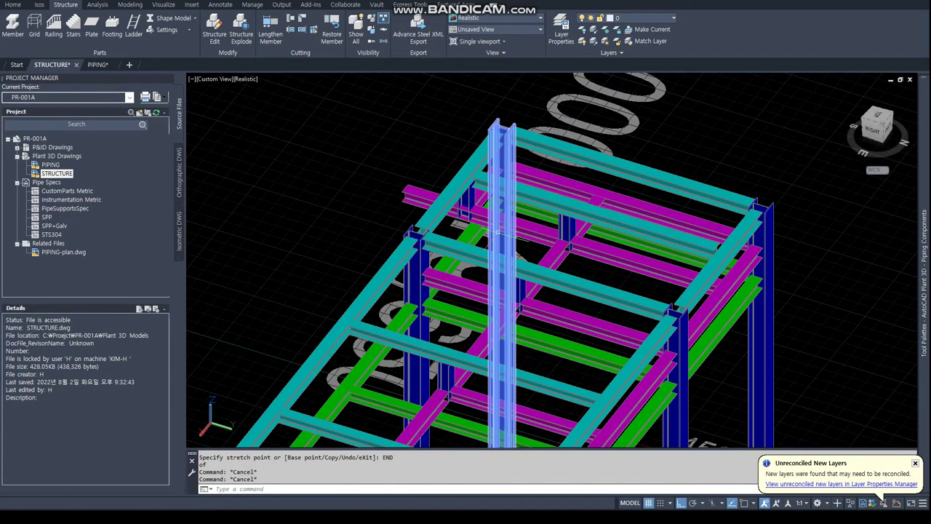
key("Escape")
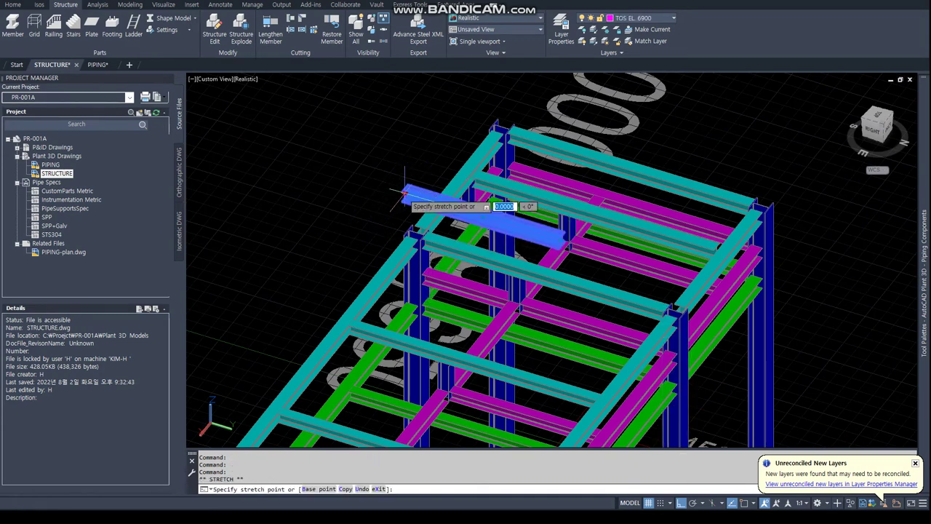
Orbit and zoom in on the new beam's junction with the cyan and magenta beams.
scroll(444, 203, "up", 2)
type("end")
key("Return")
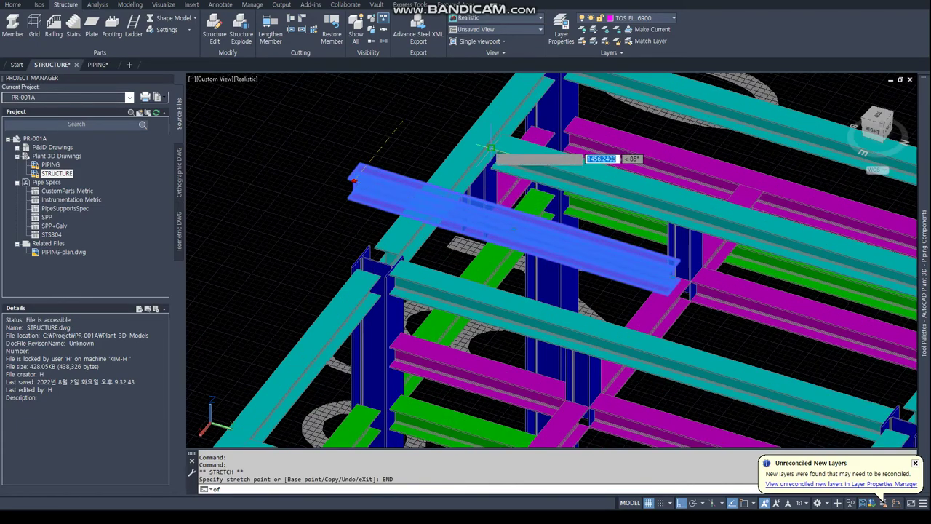
key("Escape")
key("Escape")
middle_click_drag(489, 148, 594, 294, "shift")
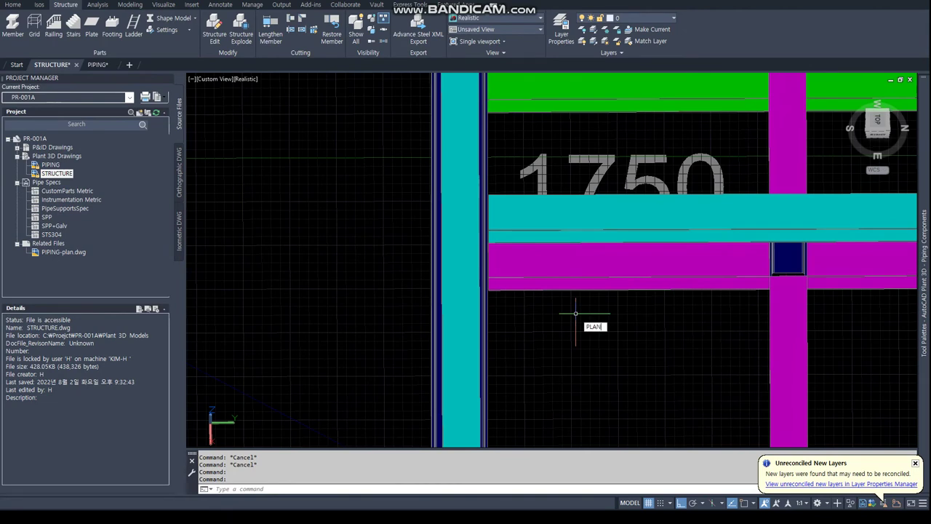
In plan view, stretch the short cross member's end onto the cyan beam edge with NEA snap.
key("Return")
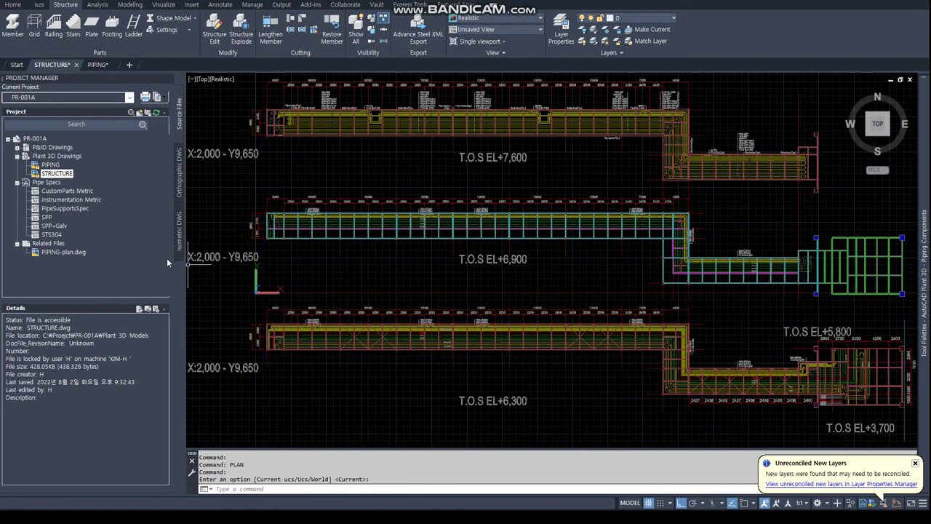
scroll(394, 270, "up", 5)
scroll(393, 271, "up", 5)
scroll(393, 270, "up", 5)
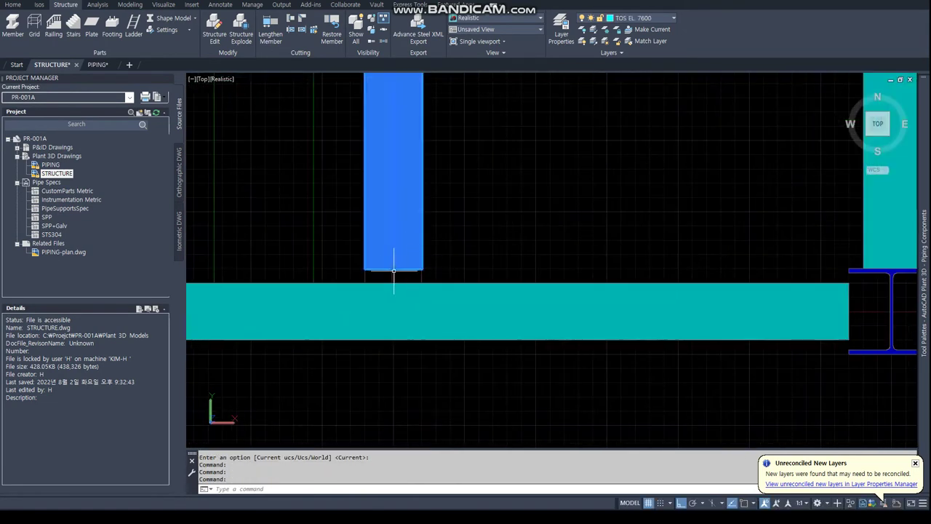
left_click(393, 269)
type("nea")
key("Return")
left_click(412, 282)
key("Escape")
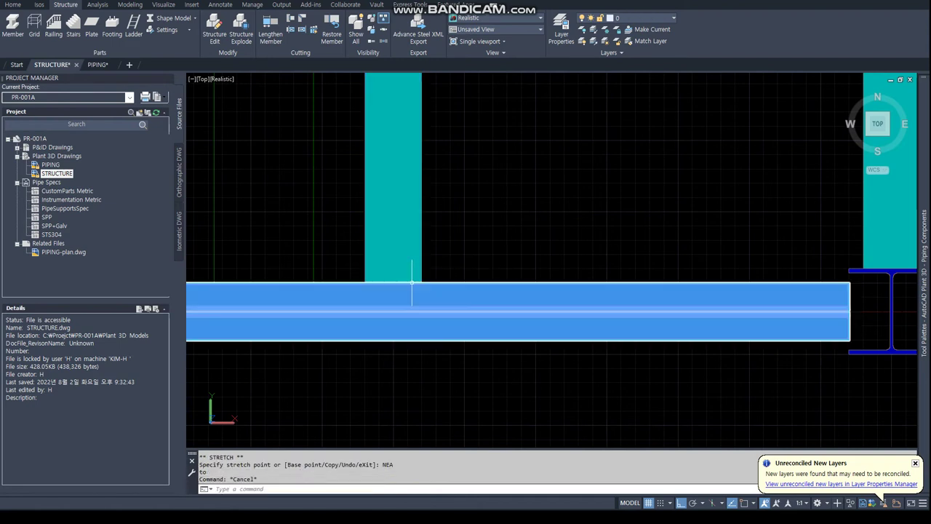
type("VS")
Return to an isometric Realistic view via 2D wireframe and open the External References palette.
key("Return")
type("2")
key("Return")
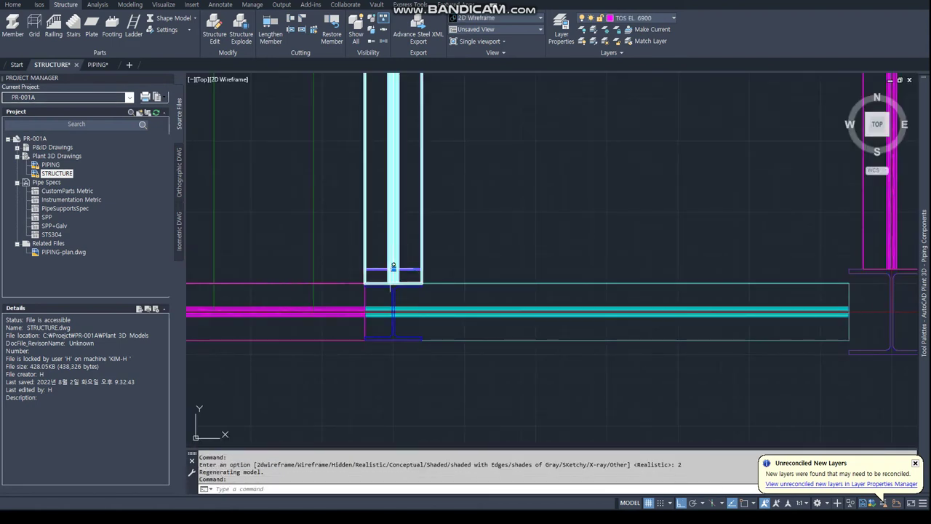
left_click(393, 269)
key("Escape")
key("Escape")
scroll(429, 272, "down", 5)
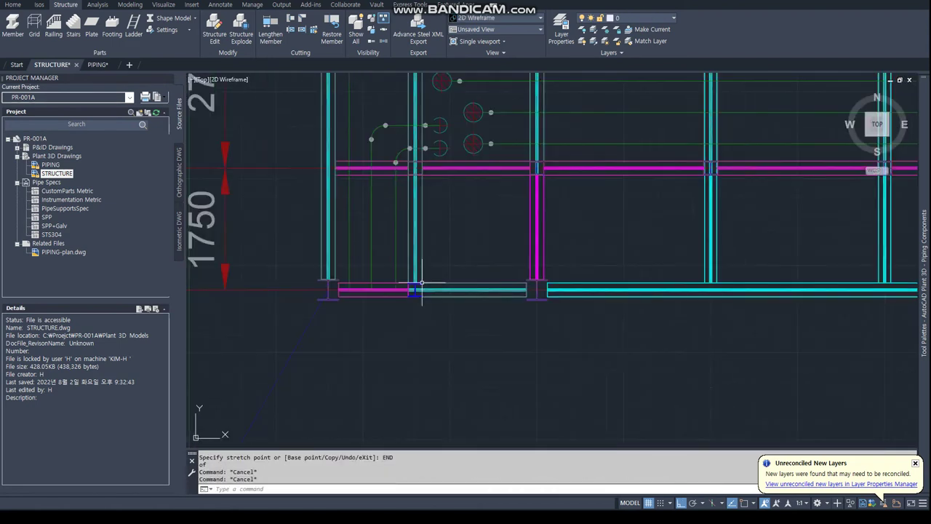
mouse_move(436, 276)
middle_mouse_down("shift")
mouse_move(497, 272)
mouse_move(492, 234)
mouse_move(422, 261)
middle_mouse_up("shift")
key("Return")
type("r")
key("Return")
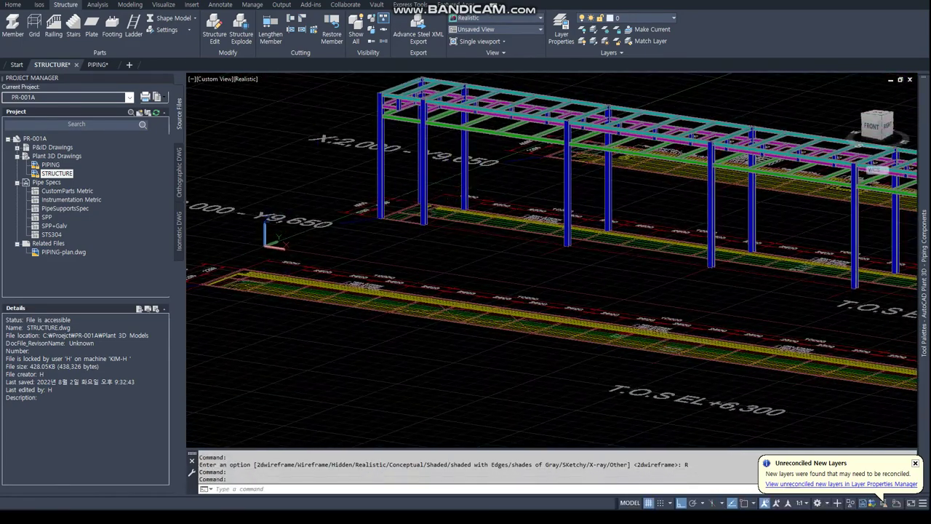
scroll(429, 109, "up", 5)
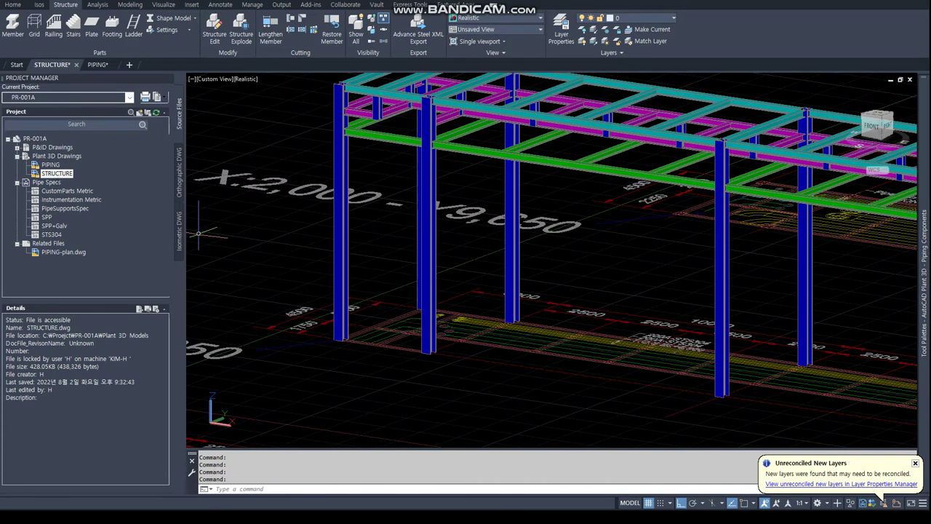
type("xref")
key("Return")
Unload the PIPING-plan reference and close the External References palette.
right_click(305, 196)
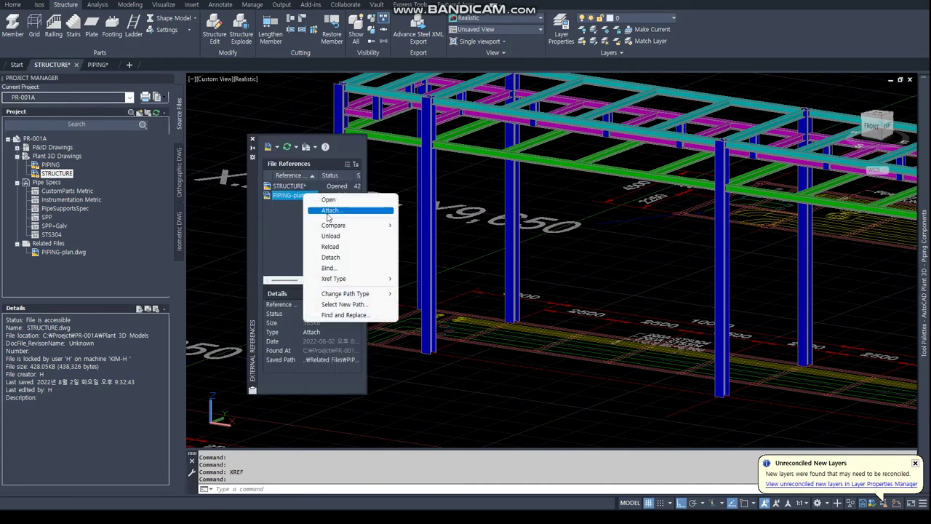
left_click(331, 237)
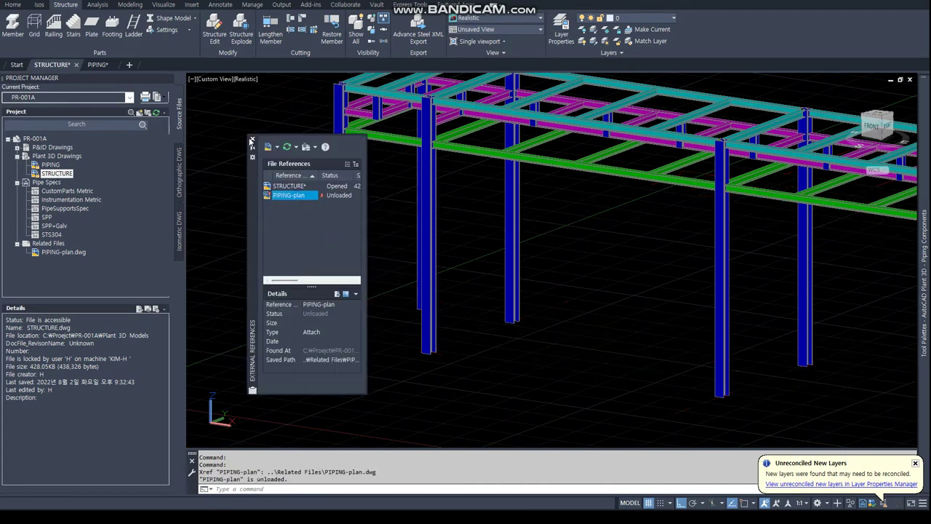
left_click(252, 141)
Set the SE Isometric view, save STRUCTURE, and switch to the PIPING drawing.
scroll(416, 246, "down", 5)
scroll(415, 245, "up", 1)
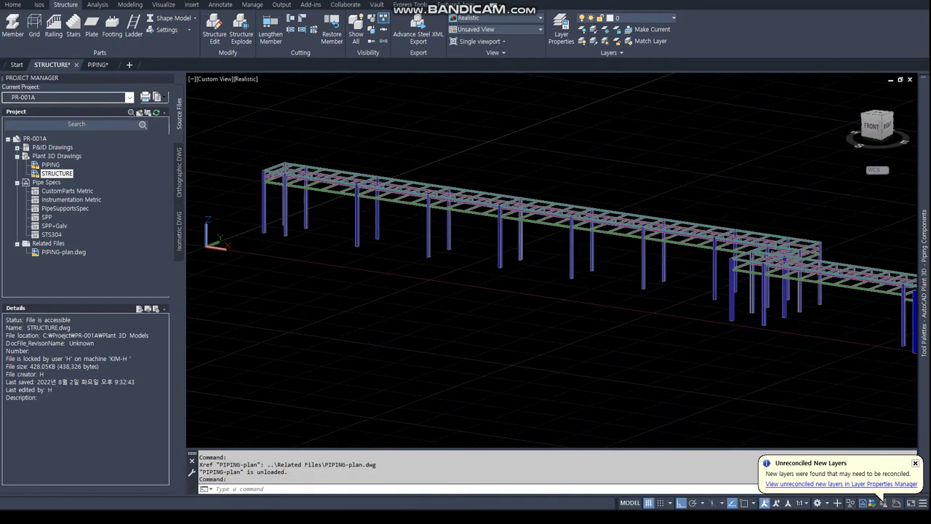
left_click(885, 123)
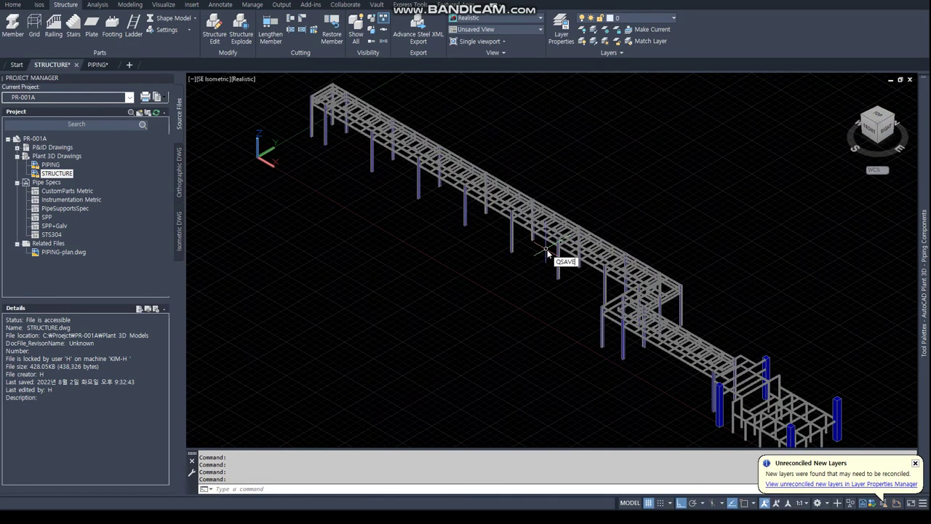
left_click(95, 64)
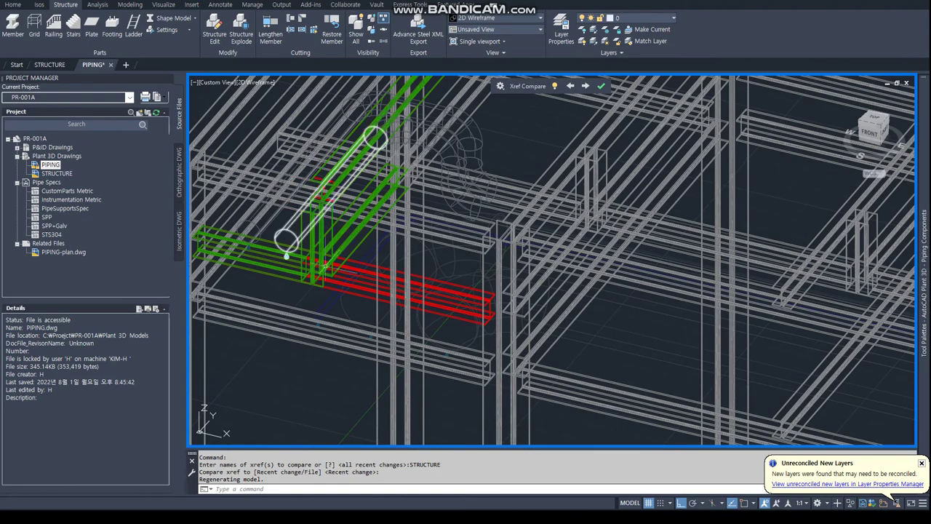
Close Xref Compare and set the visual style to Realistic with VS then R.
left_click(601, 85)
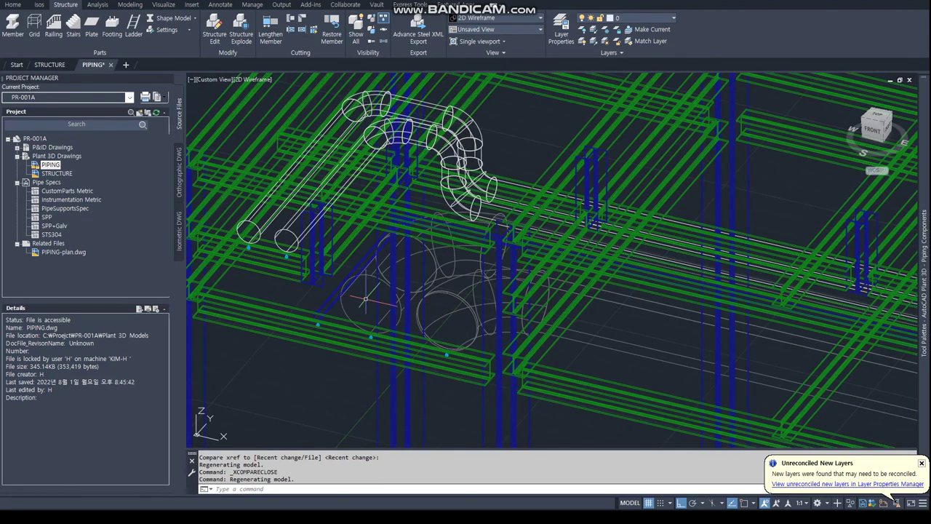
type("vs")
key("Return")
type("r")
key("Return")
Orbit to a near-front view of the pipes, then return to the STRUCTURE drawing.
key("Escape")
mouse_move(345, 397)
middle_mouse_down("shift")
mouse_move(374, 346)
mouse_move(298, 366)
middle_mouse_up("shift")
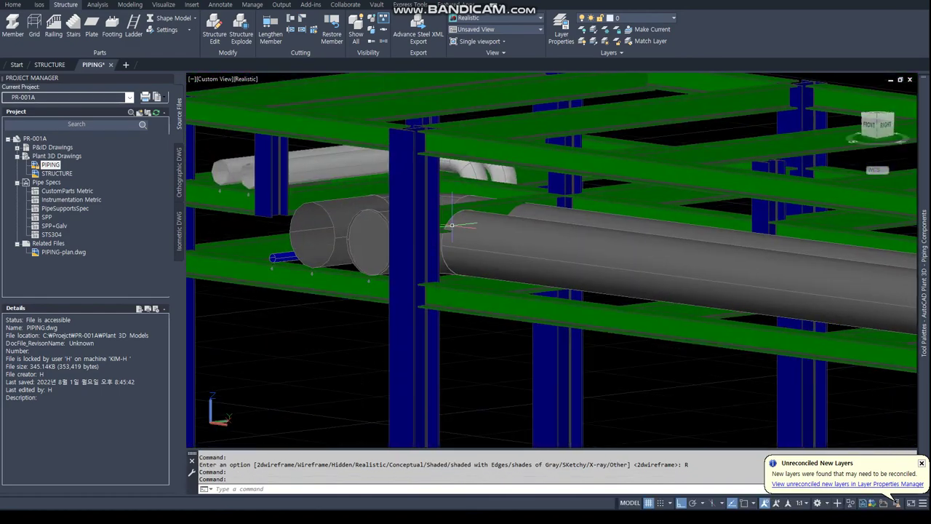
key("ctrl+a")
key("Escape")
key("Escape")
scroll(493, 202, "down", 5)
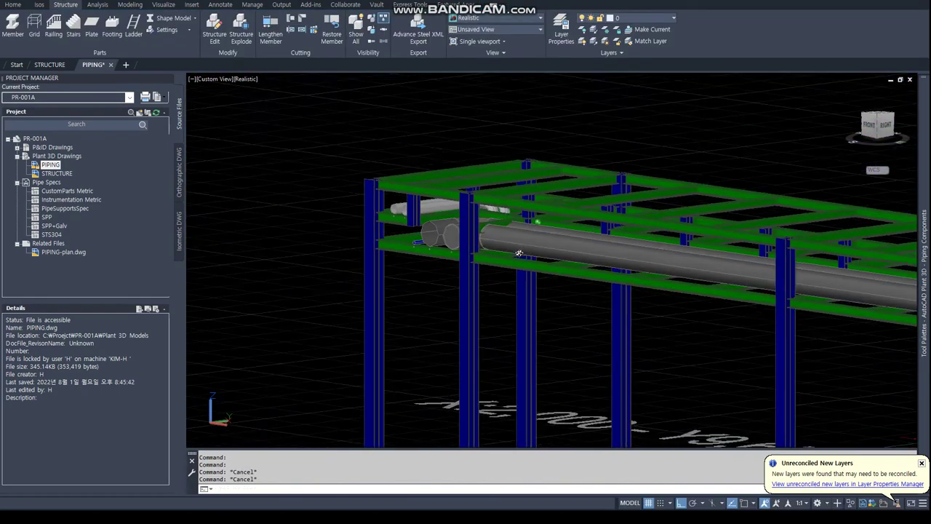
left_click(63, 66)
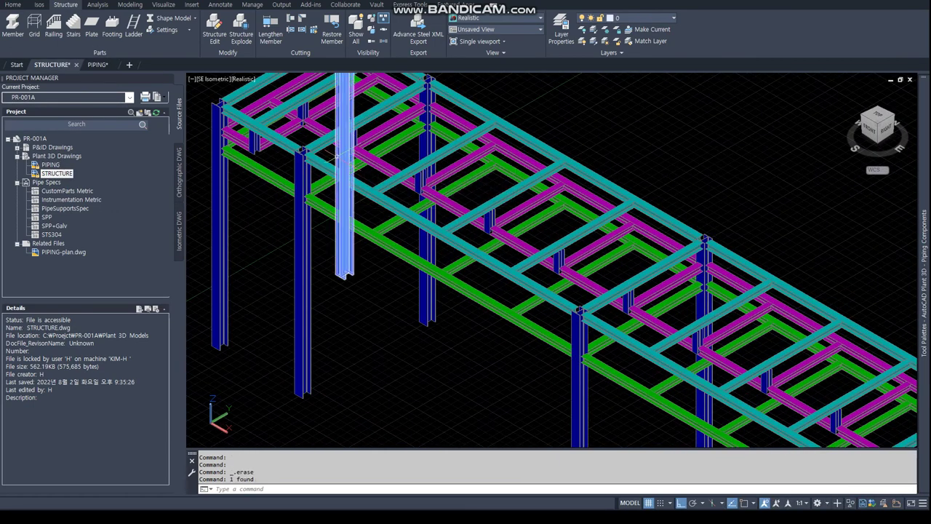
Delete the extra vertical member from STRUCTURE and save the drawing.
key("Delete")
middle_click_drag(334, 155, 385, 213)
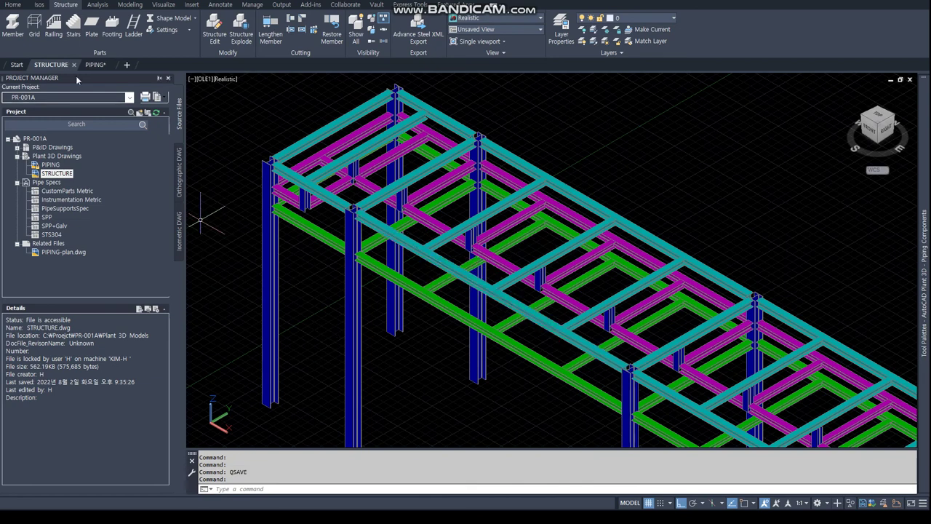
left_click(95, 65)
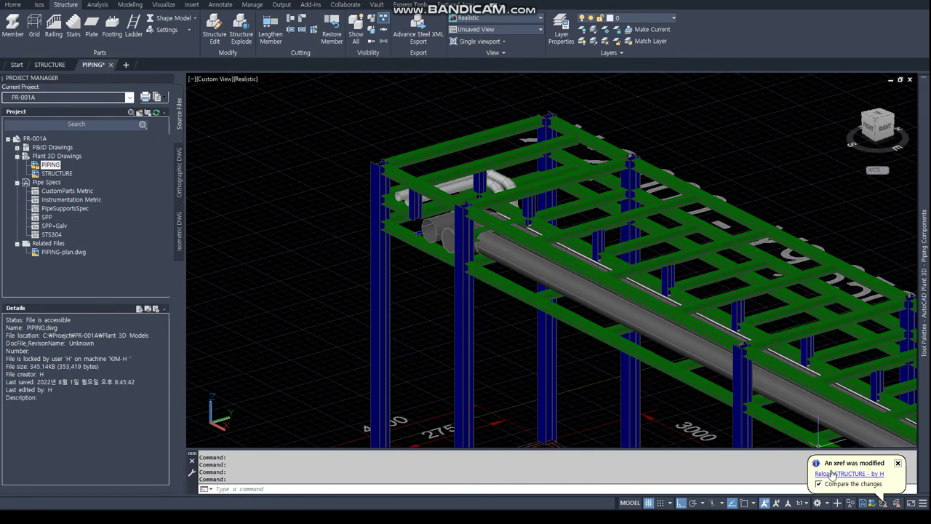
Reload STRUCTURE in PIPING, close Xref Compare, restore Realistic shading and orbit along the rack.
left_click(864, 474)
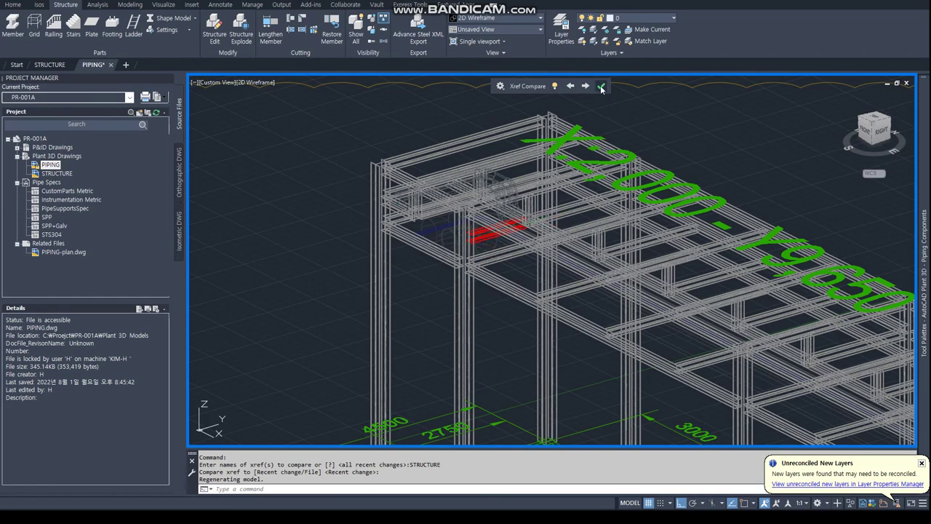
left_click(601, 87)
type("vs")
key("Return")
type("r")
key("Return")
mouse_move(491, 240)
middle_mouse_down("shift")
mouse_move(607, 328)
mouse_move(693, 347)
mouse_move(297, 297)
mouse_move(379, 276)
middle_mouse_up("shift")
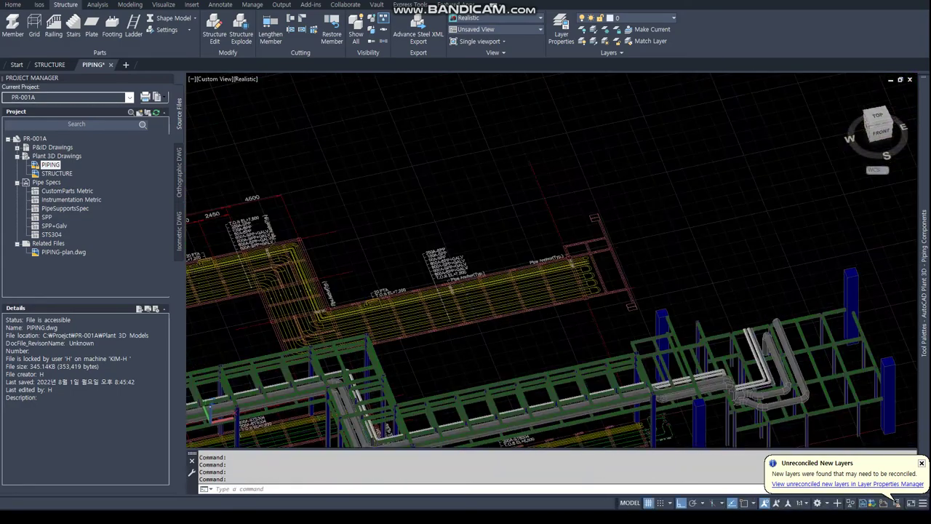
Pan, orbit and zoom out to centre the whole pipe rack with its routed piping.
middle_click_drag(418, 342, 418, 219)
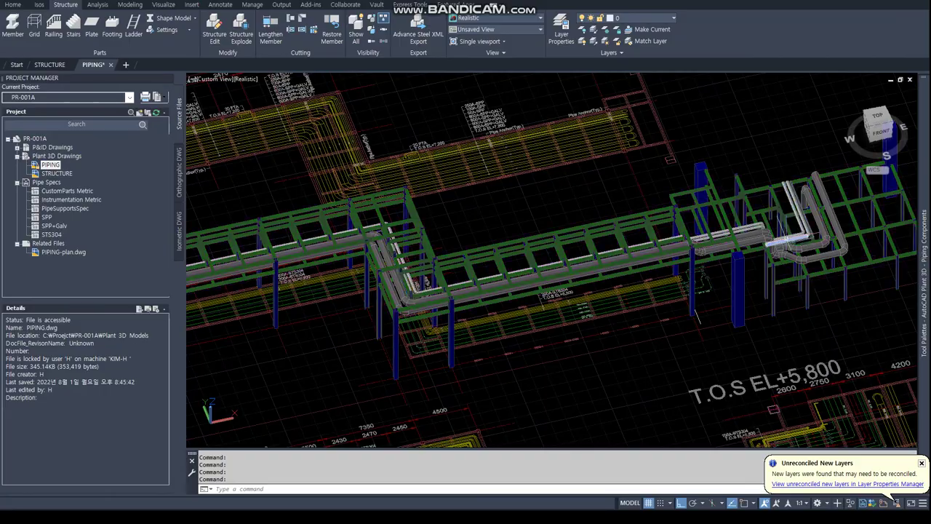
mouse_move(696, 314)
middle_mouse_down("shift")
mouse_move(560, 235)
mouse_move(598, 210)
mouse_move(688, 260)
mouse_move(711, 245)
middle_mouse_up("shift")
scroll(688, 260, "up", 3)
scroll(355, 263, "down", 5)
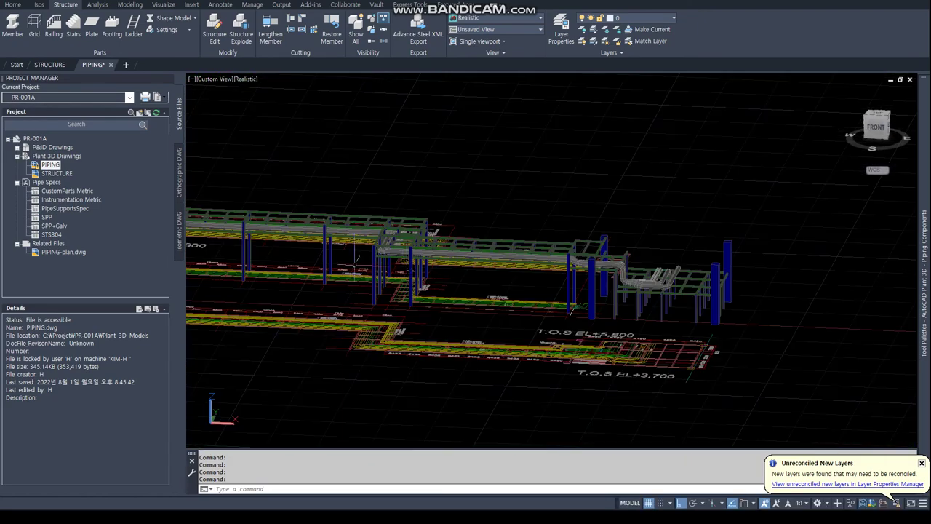
scroll(304, 248, "down", 3)
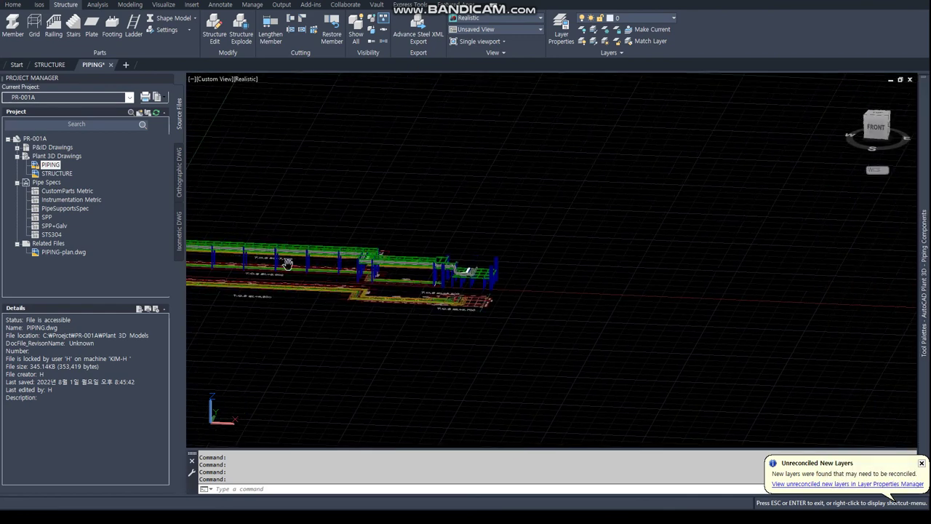
middle_click_drag(261, 267, 531, 303)
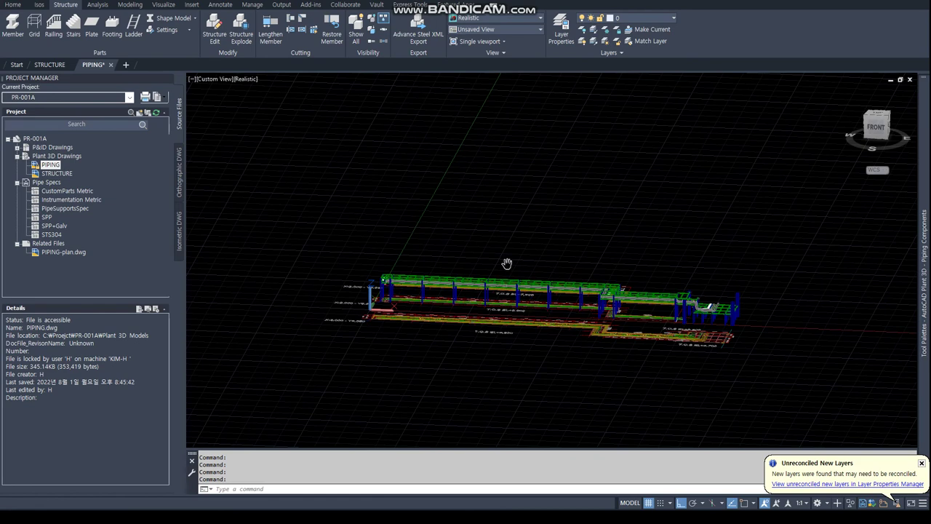
key("Escape")
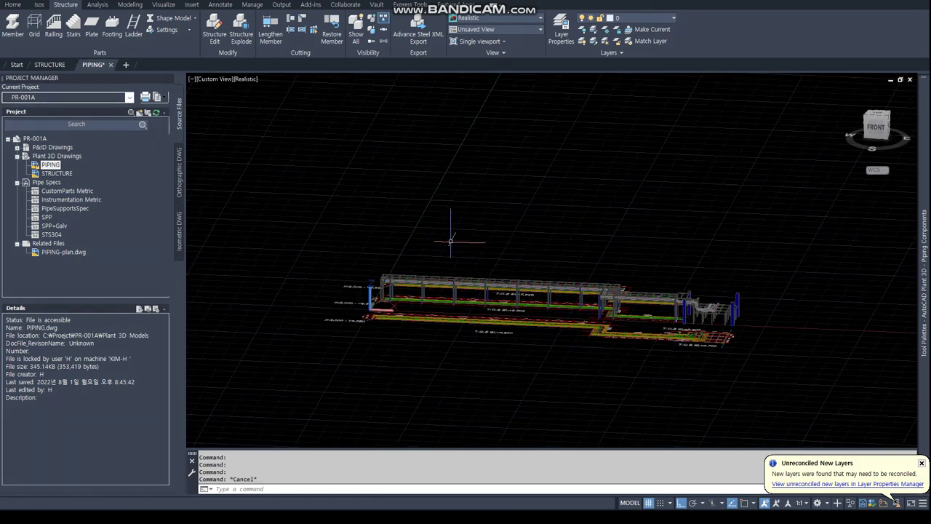